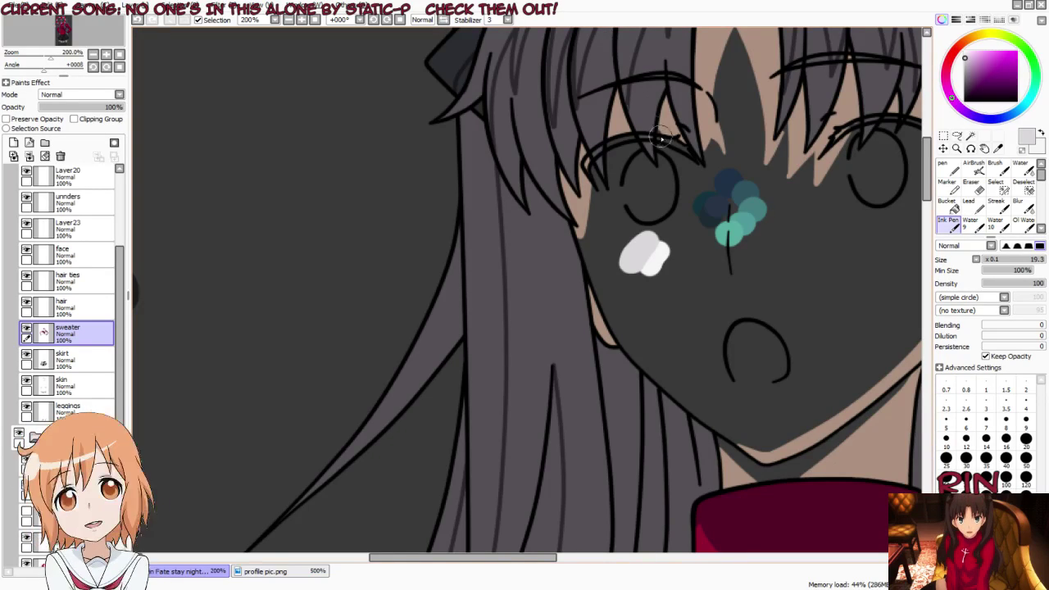
Step: Hide Layer23, which holds the teal and white swatches on her face
scroll(661, 138, down, 2)
scroll(353, 188, down, 2)
scroll(352, 188, up, 2)
scroll(369, 164, down, 3)
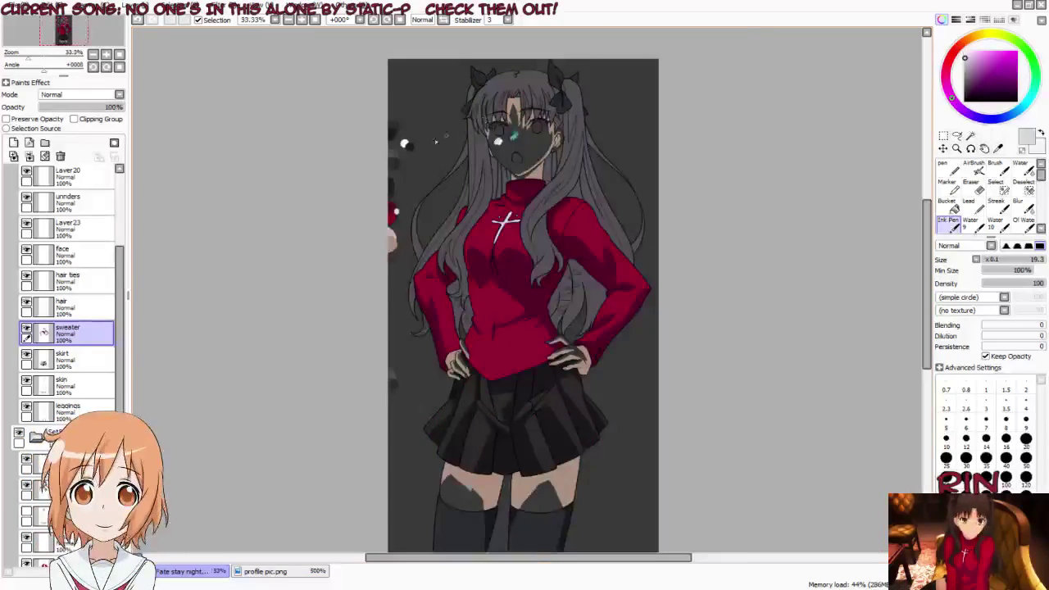
scroll(390, 176, up, 2)
scroll(26, 515, down, 1)
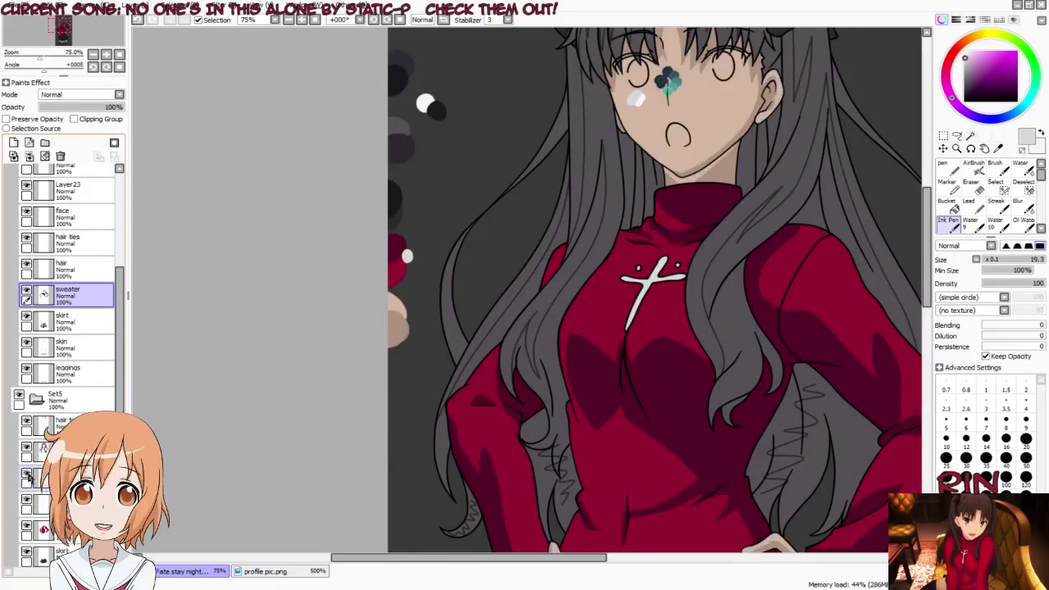
scroll(478, 274, down, 2)
scroll(433, 353, up, 3)
scroll(417, 386, up, 1)
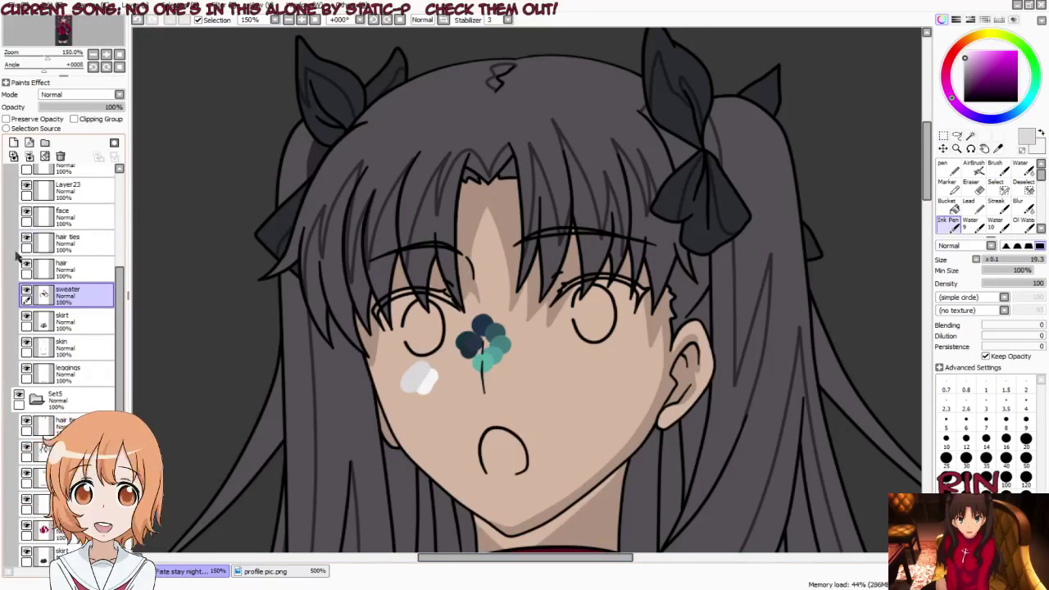
scroll(33, 278, up, 2)
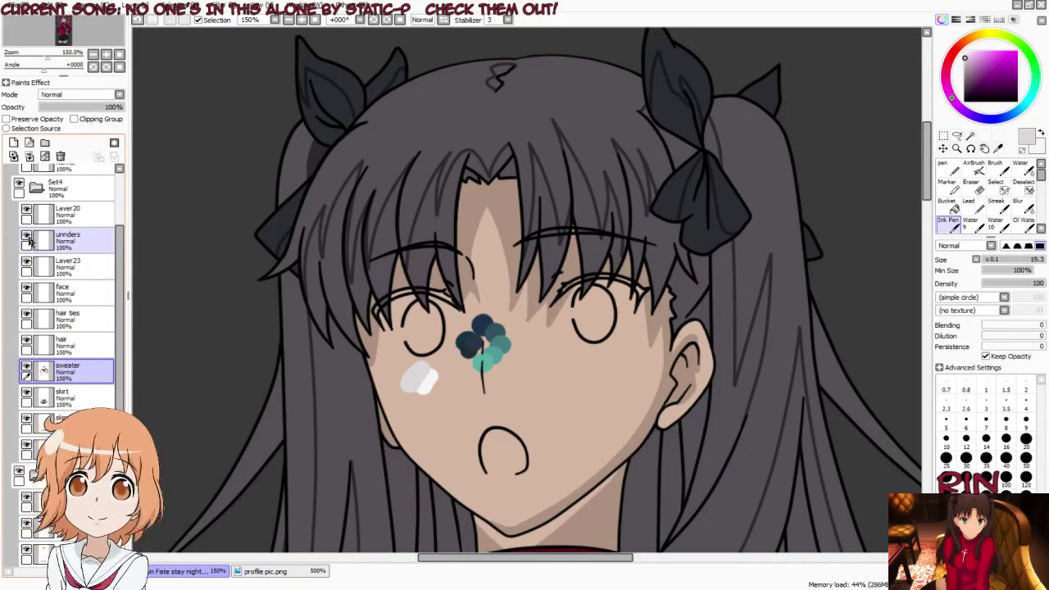
click(28, 261)
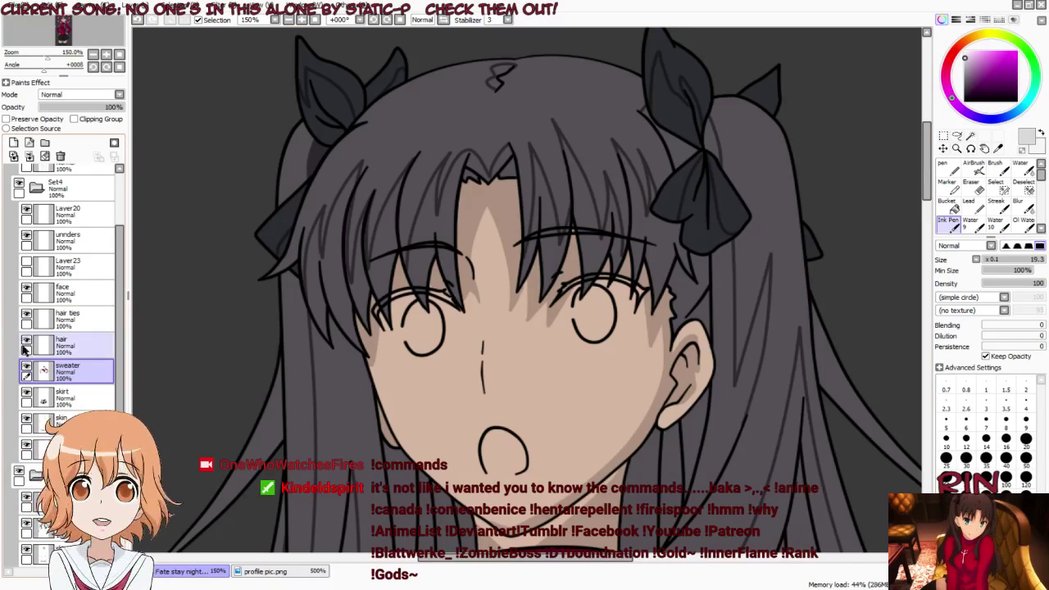
scroll(691, 67, down, 2)
scroll(691, 67, up, 2)
scroll(505, 112, up, 3)
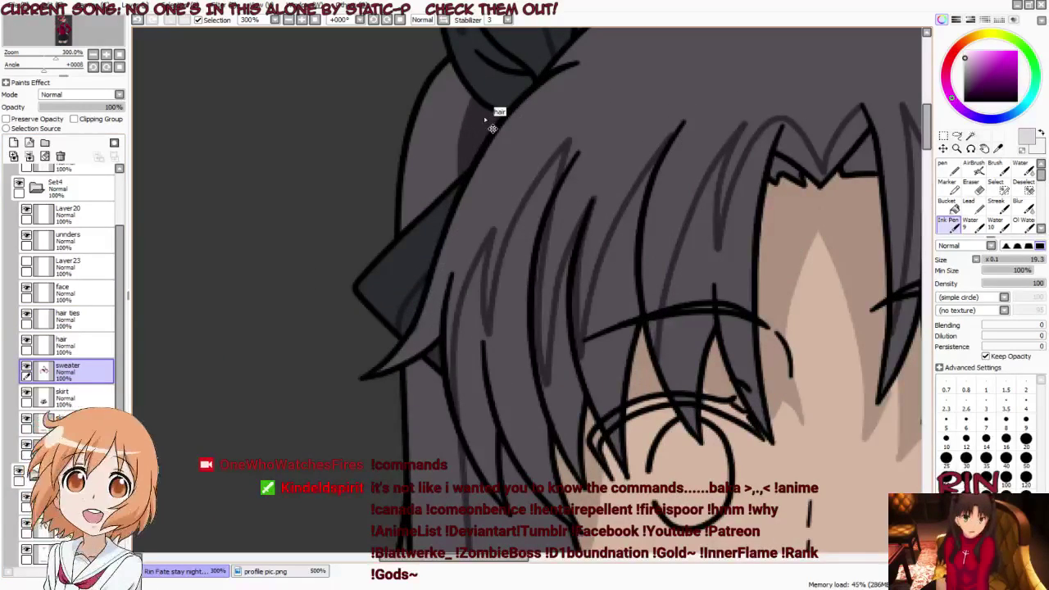
scroll(493, 128, down, 1)
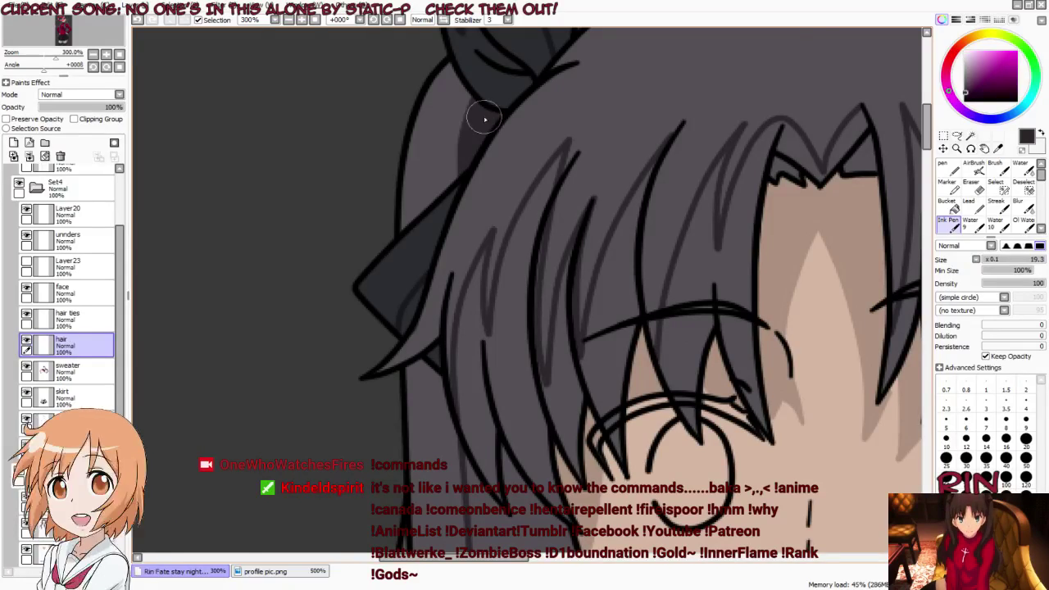
Step: Switch to the hair layer and set the brush size to about 12
key(Tab)
key(Tab)
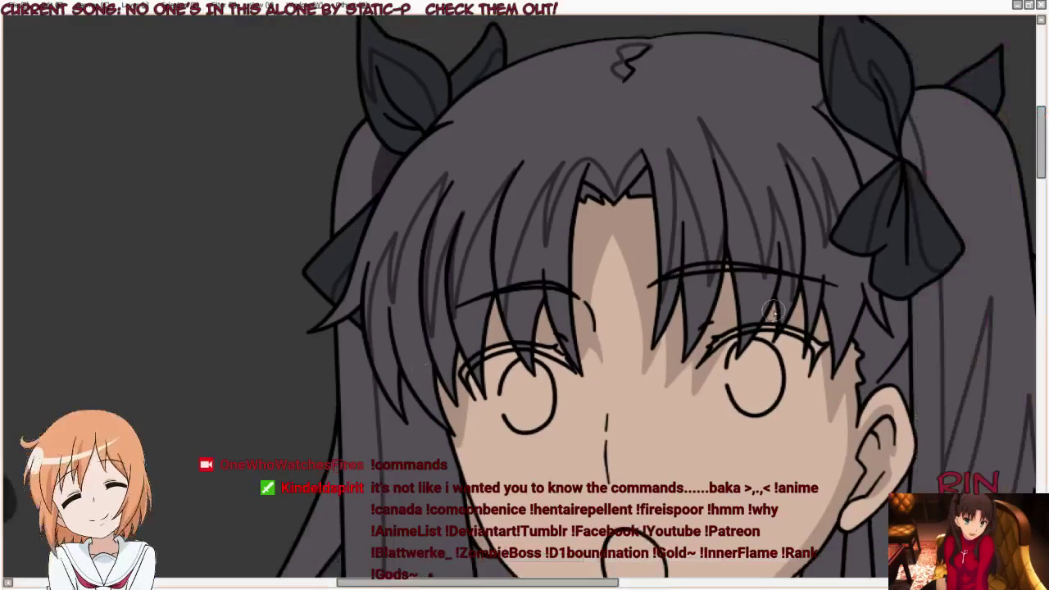
drag(445, 291, 449, 294)
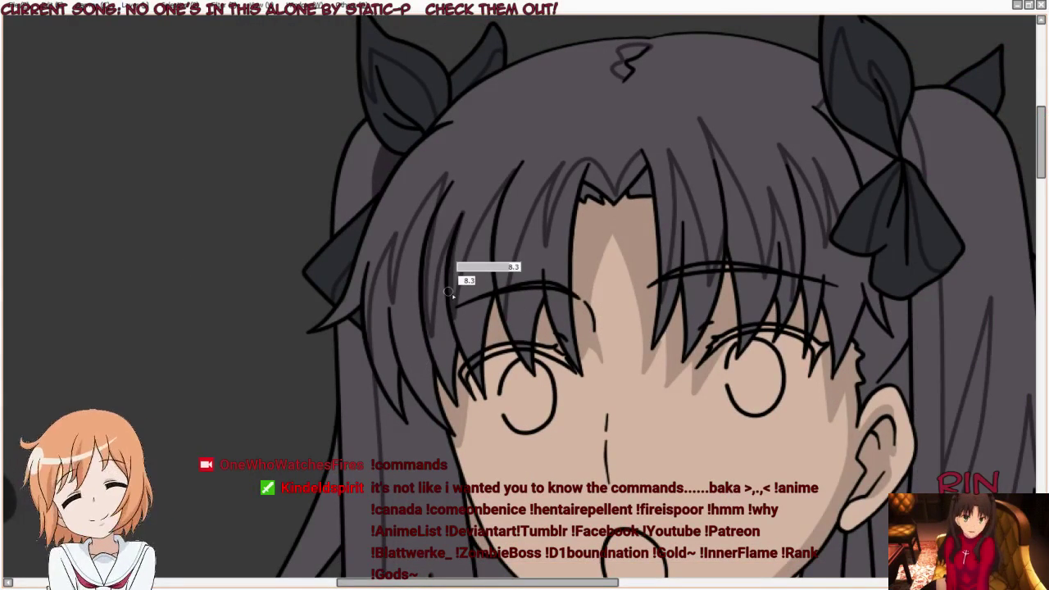
scroll(626, 30, up, 5)
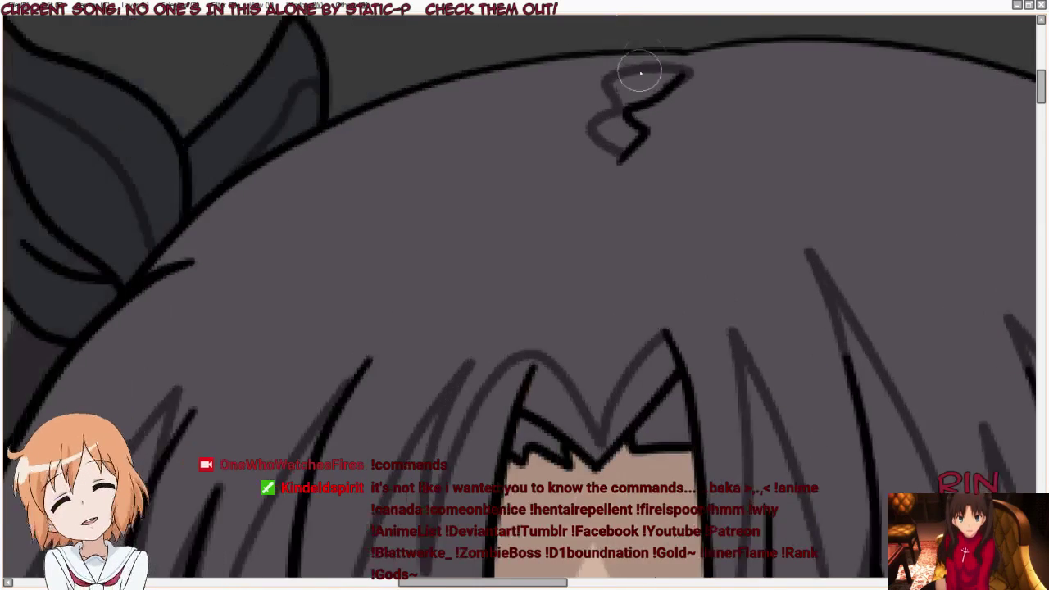
drag(628, 87, 653, 102)
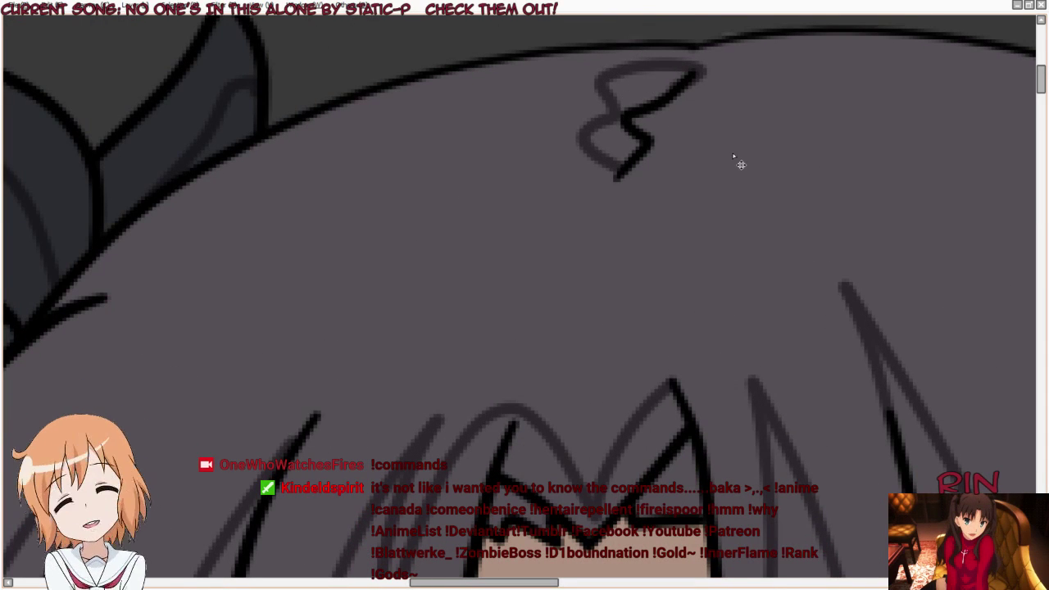
drag(615, 153, 623, 162)
scroll(574, 98, down, 2)
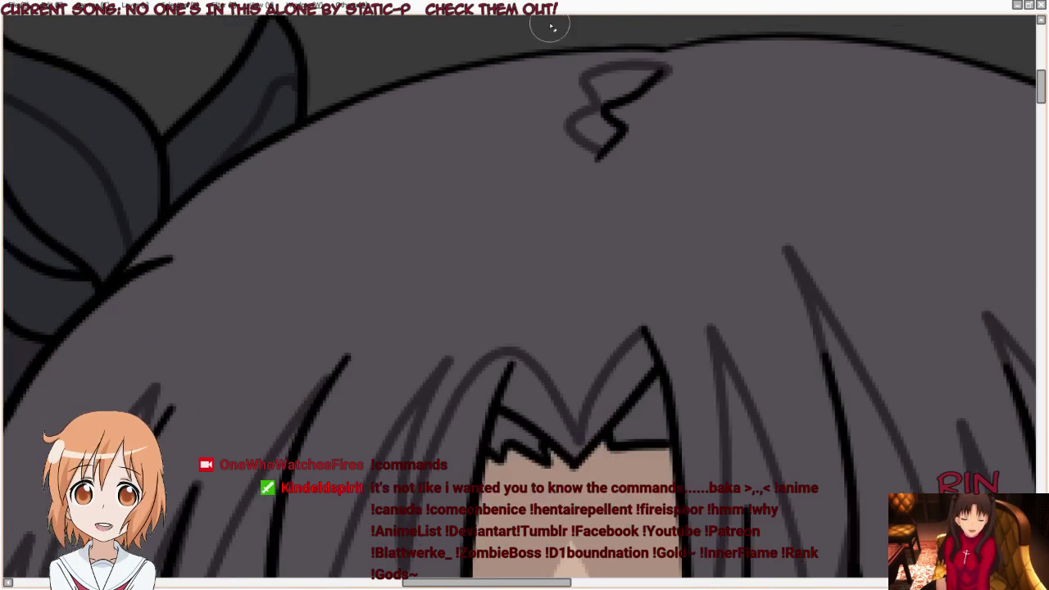
scroll(550, 28, down, 2)
scroll(653, 58, up, 4)
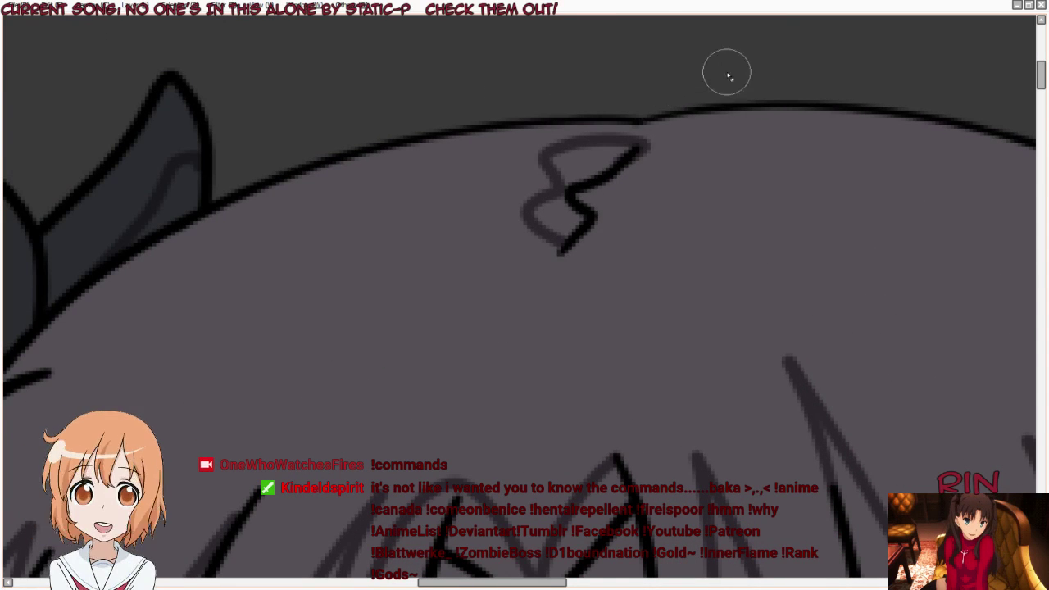
Step: Fill the squiggle's upper and lower loops atop her head with dark grey shading
key(Tab)
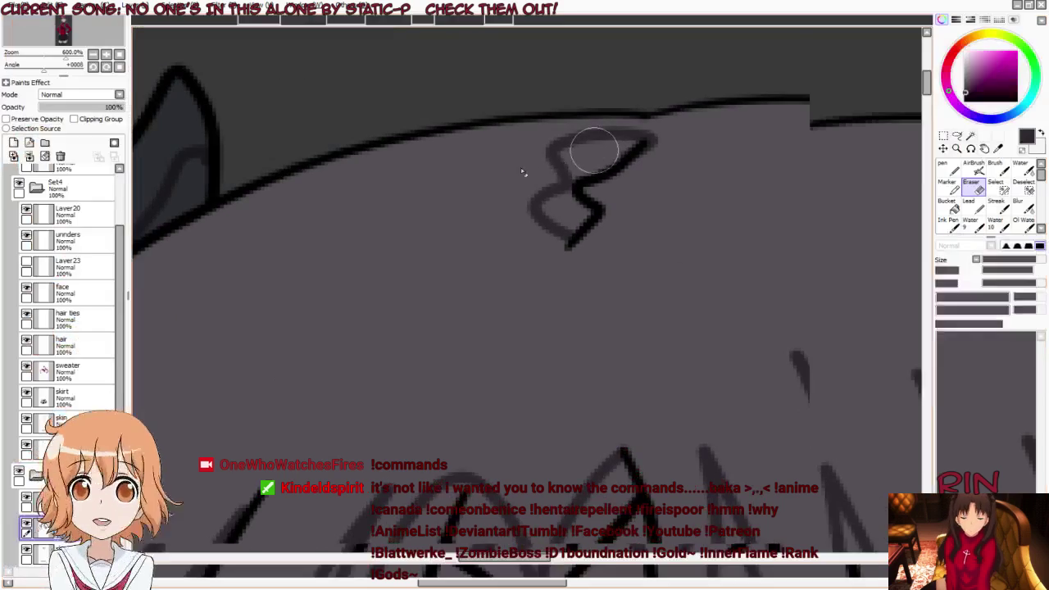
scroll(175, 257, down, 2)
key(Tab)
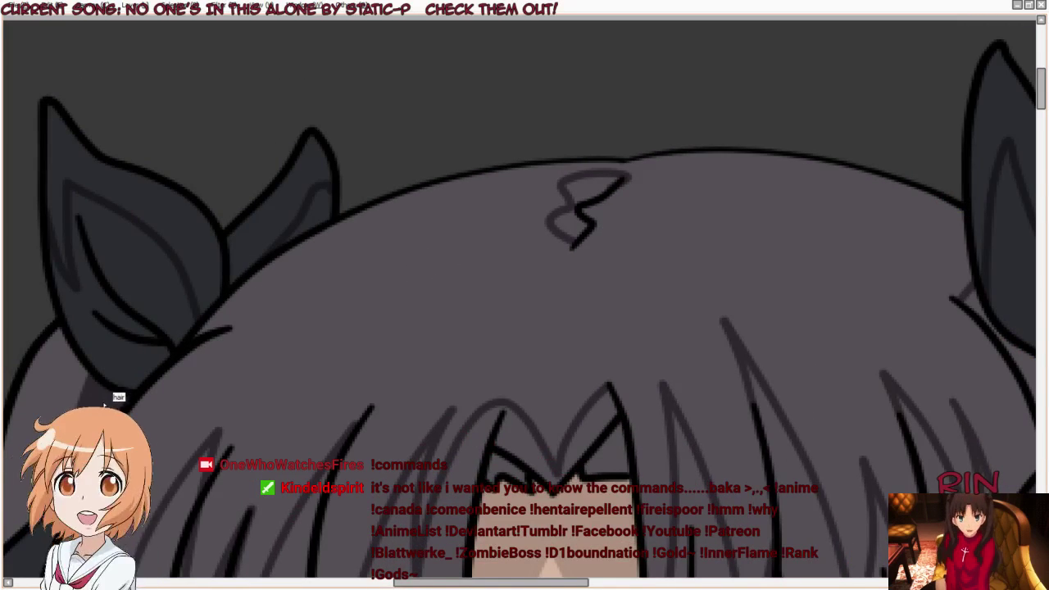
key(Tab)
key(Tab)
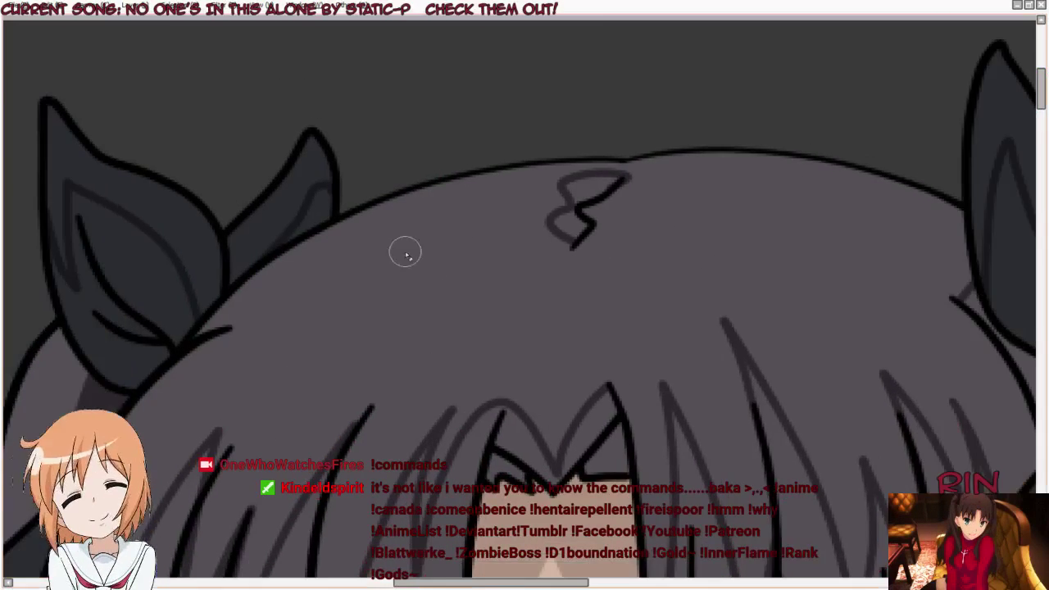
scroll(592, 201, up, 1)
scroll(592, 201, up, 1)
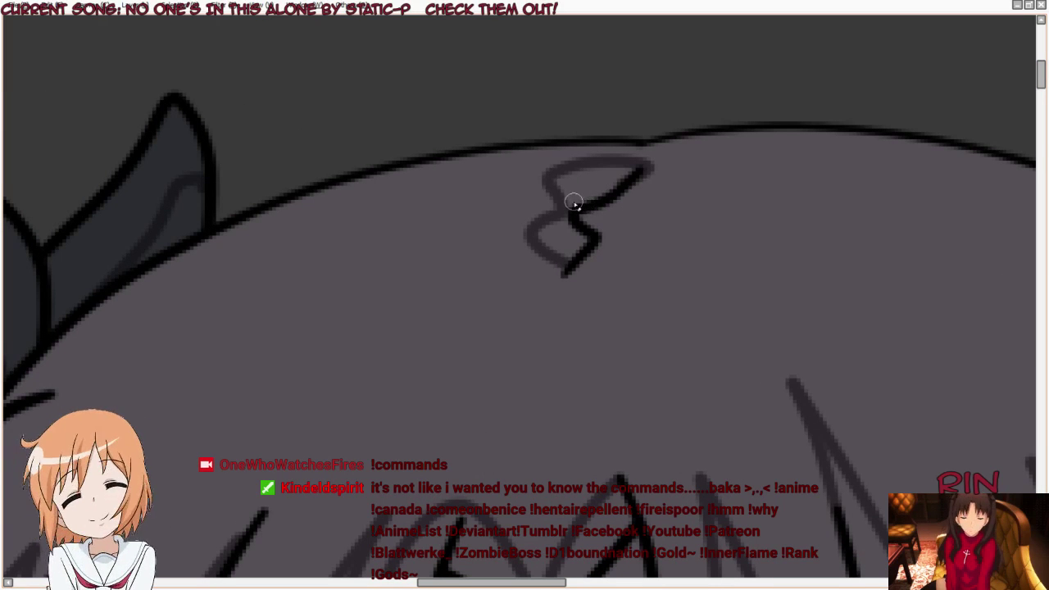
drag(566, 194, 593, 190)
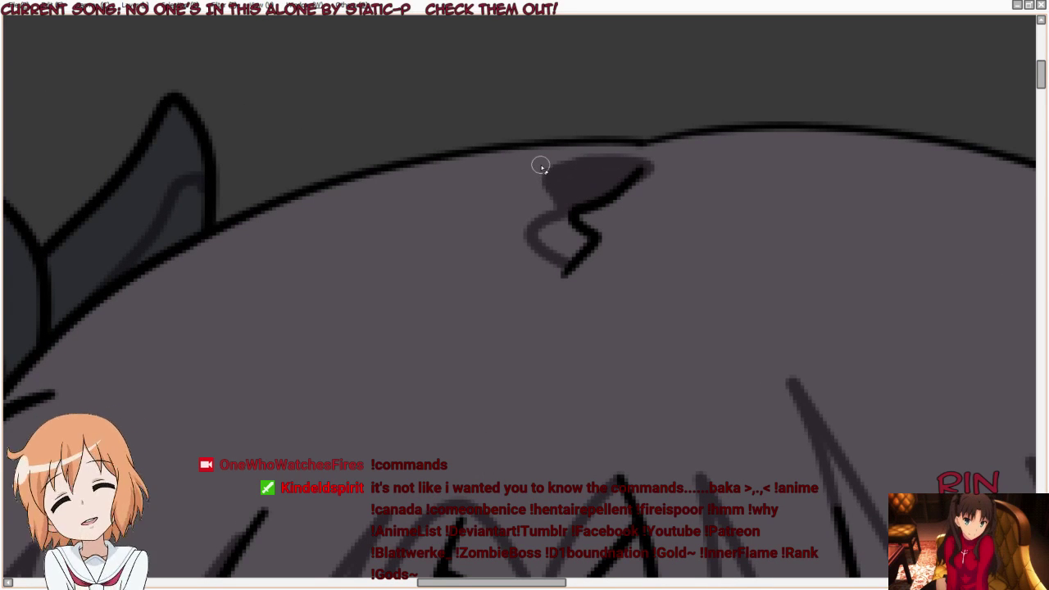
mouse_move(561, 224)
mouse_down()
mouse_move(543, 229)
mouse_move(579, 243)
mouse_up()
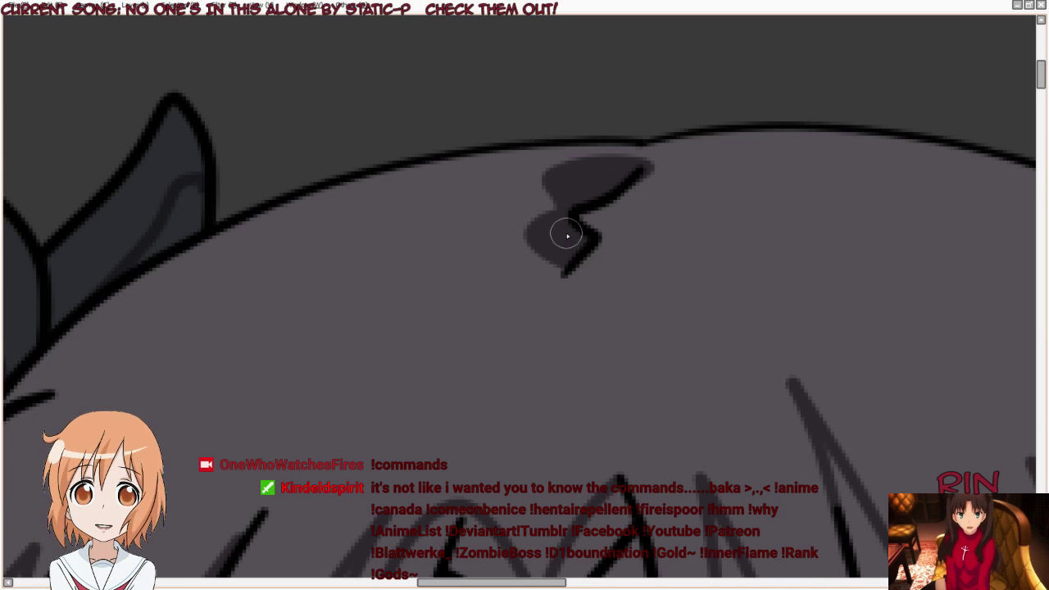
scroll(567, 175, down, 1)
scroll(492, 213, down, 1)
scroll(410, 256, down, 1)
Step: Paint dark shadow strands up the bangs from the eye area toward the top of the head
scroll(410, 263, down, 1)
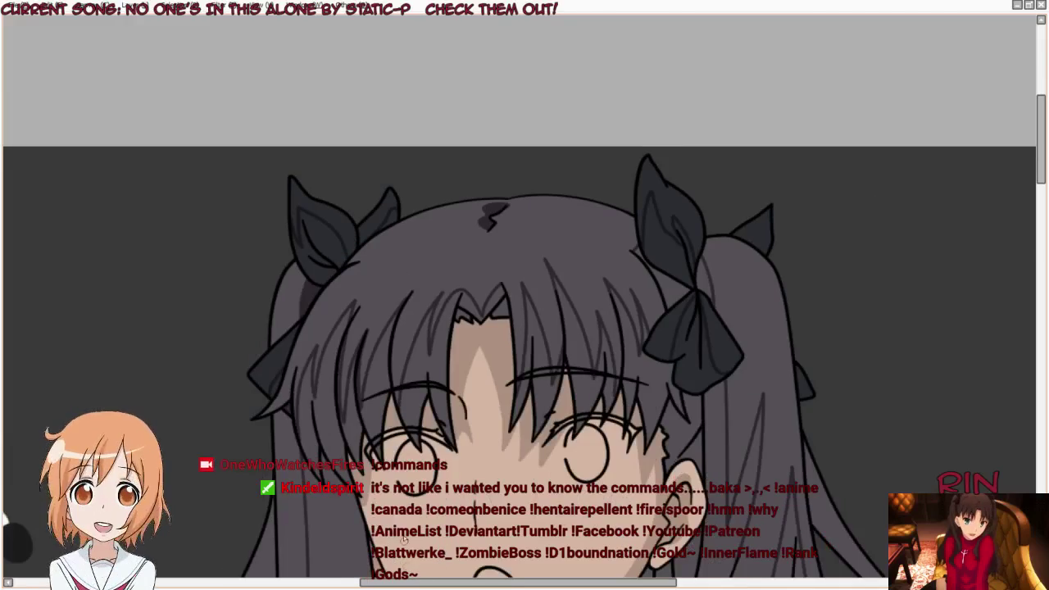
scroll(406, 328, up, 1)
scroll(403, 393, up, 1)
scroll(401, 451, up, 1)
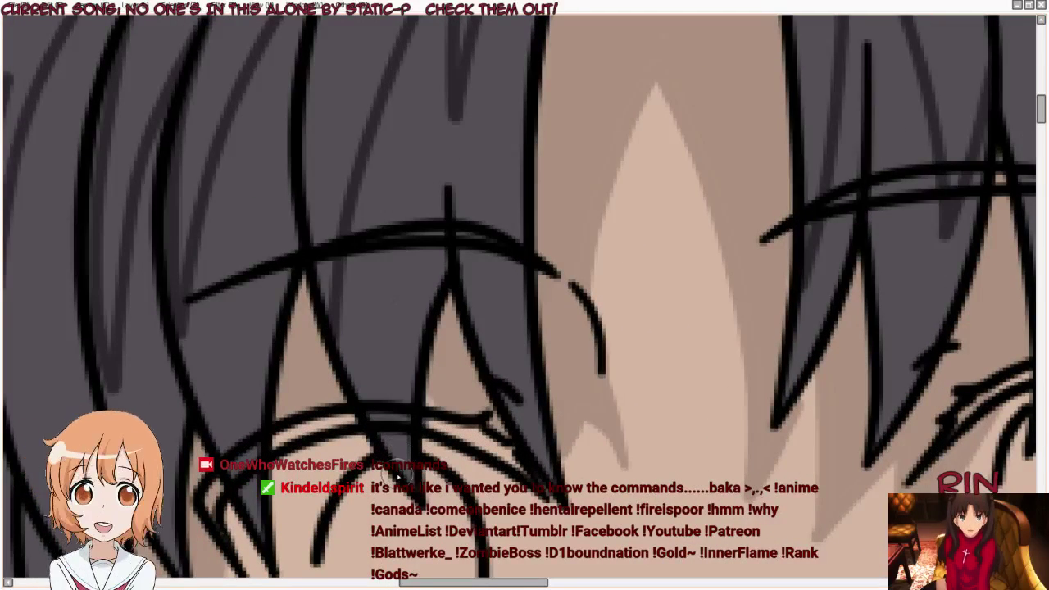
drag(369, 385, 361, 250)
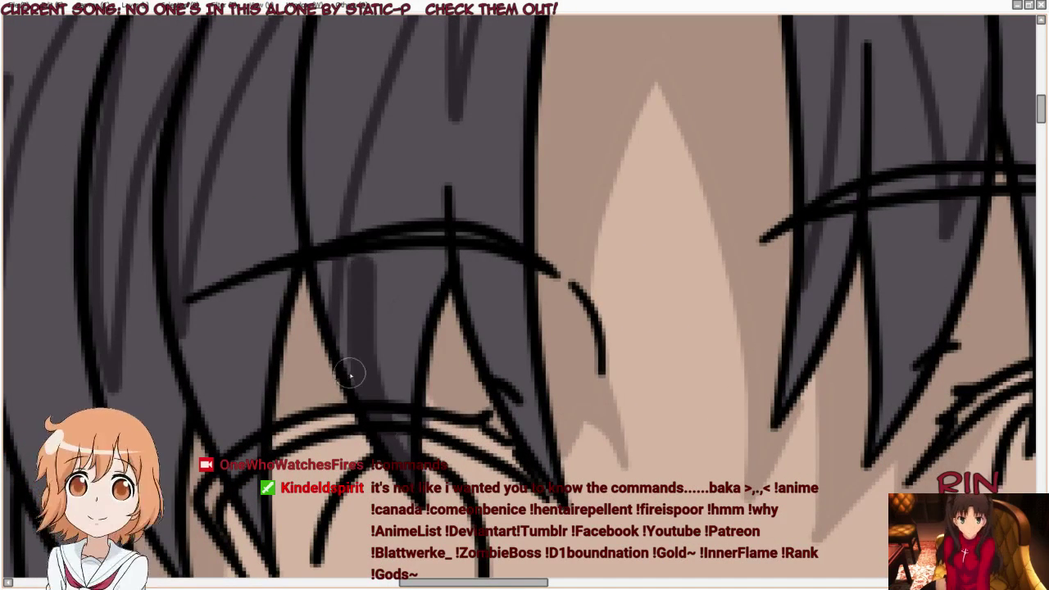
mouse_move(358, 384)
mouse_down()
mouse_move(363, 263)
mouse_move(382, 183)
mouse_up()
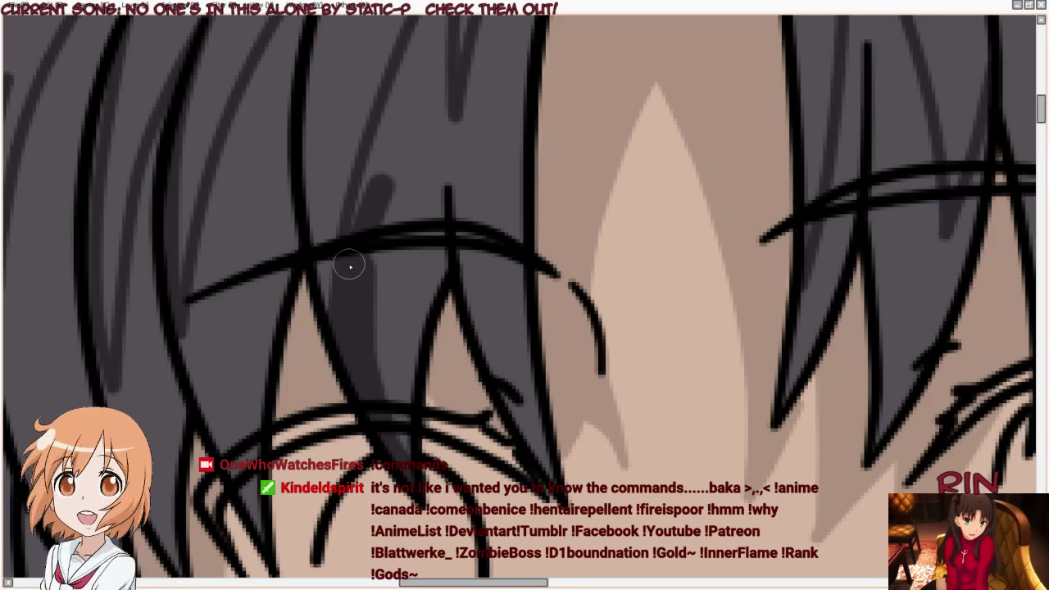
drag(347, 262, 456, 45)
drag(356, 216, 480, 36)
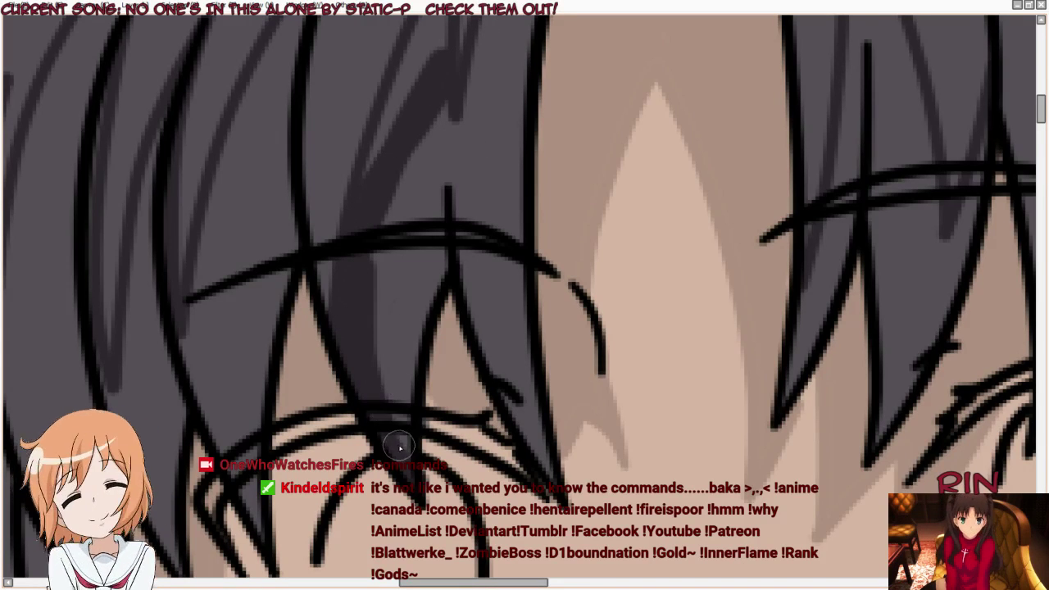
drag(399, 445, 382, 199)
drag(380, 359, 376, 103)
drag(394, 399, 397, 223)
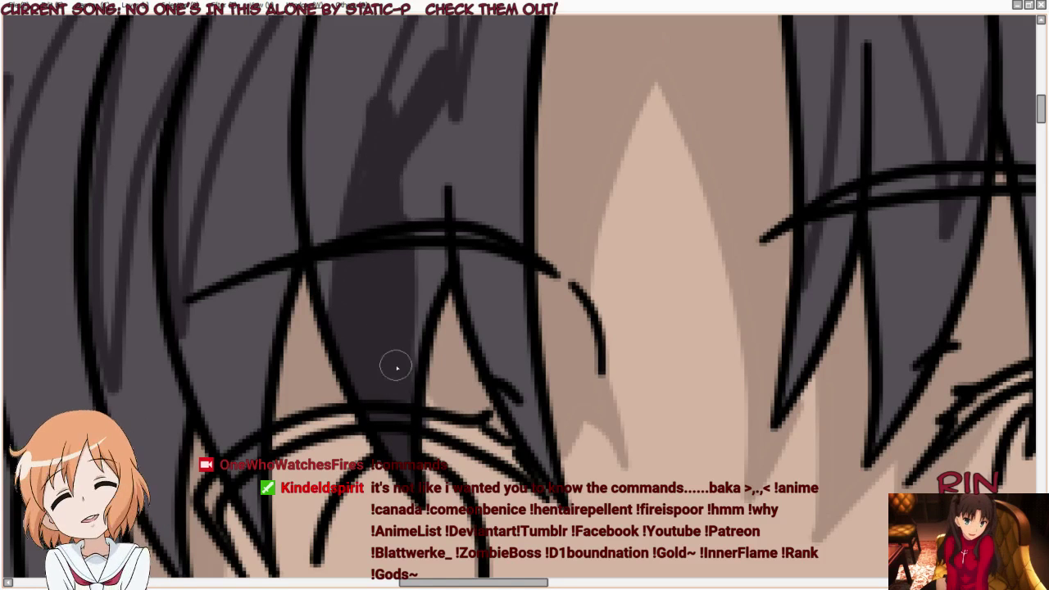
drag(399, 393, 437, 215)
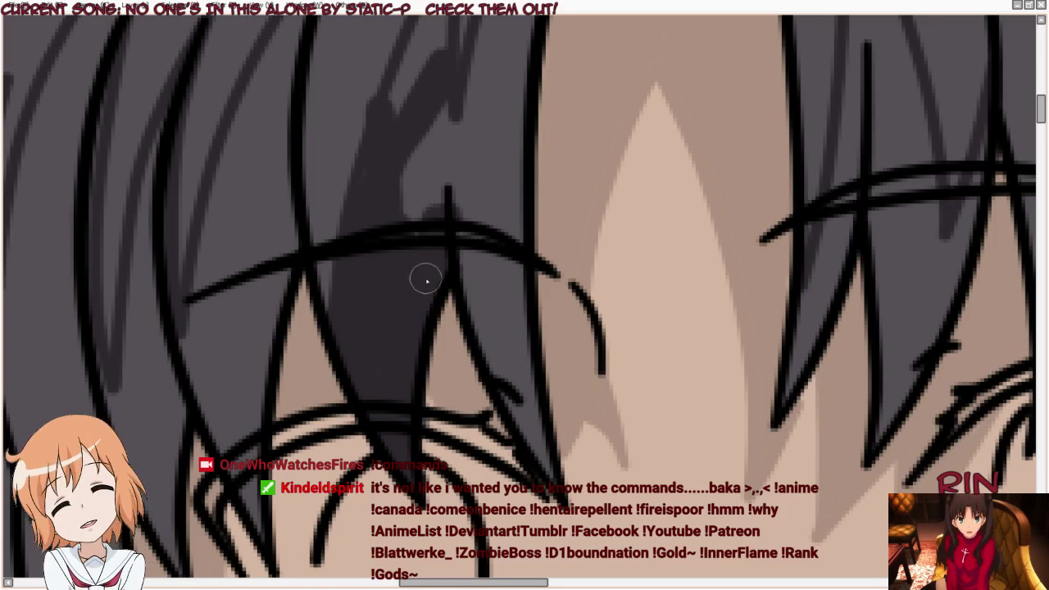
mouse_move(424, 279)
mouse_down()
mouse_move(419, 169)
mouse_move(367, 141)
mouse_up()
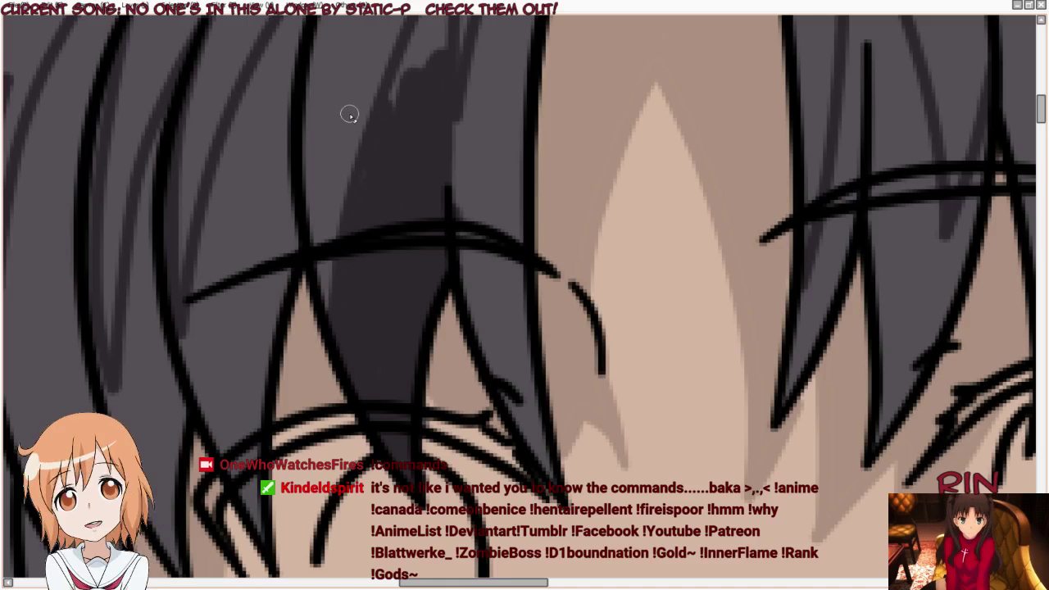
Step: Lengthen the bangs shadow toward the left eye, fill its light gap, and darken the strand left of the face
scroll(259, 192, down, 1)
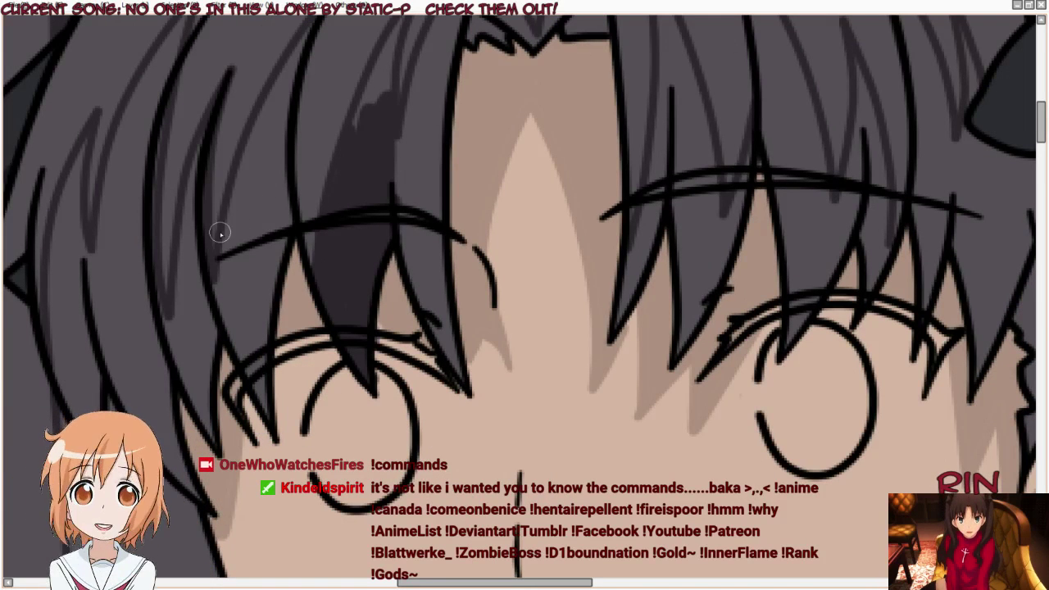
scroll(310, 269, down, 3)
scroll(288, 320, up, 4)
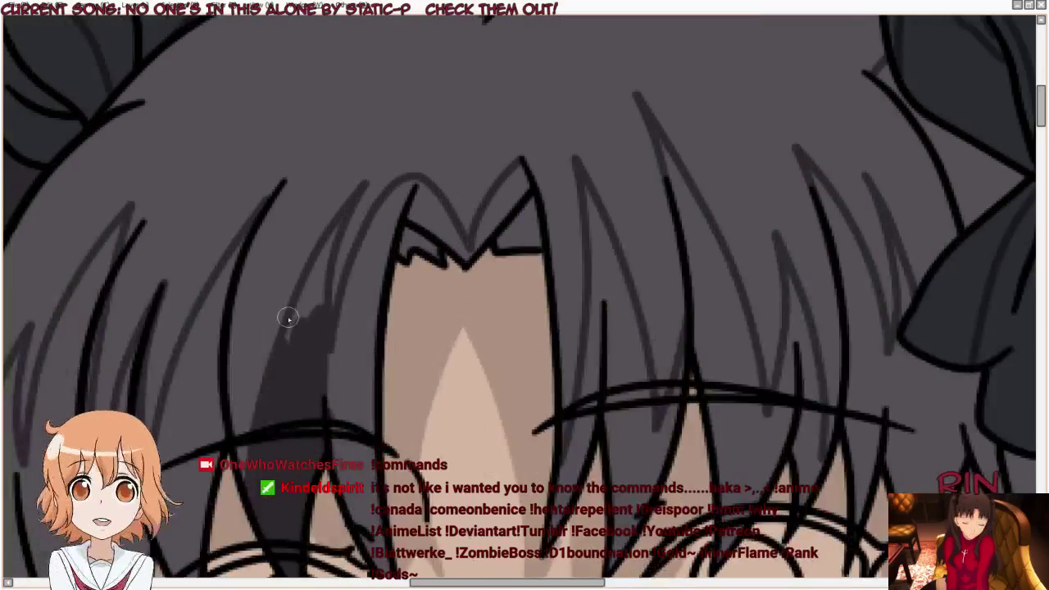
scroll(289, 324, up, 2)
mouse_move(284, 375)
mouse_down()
mouse_move(293, 323)
mouse_move(236, 477)
mouse_up()
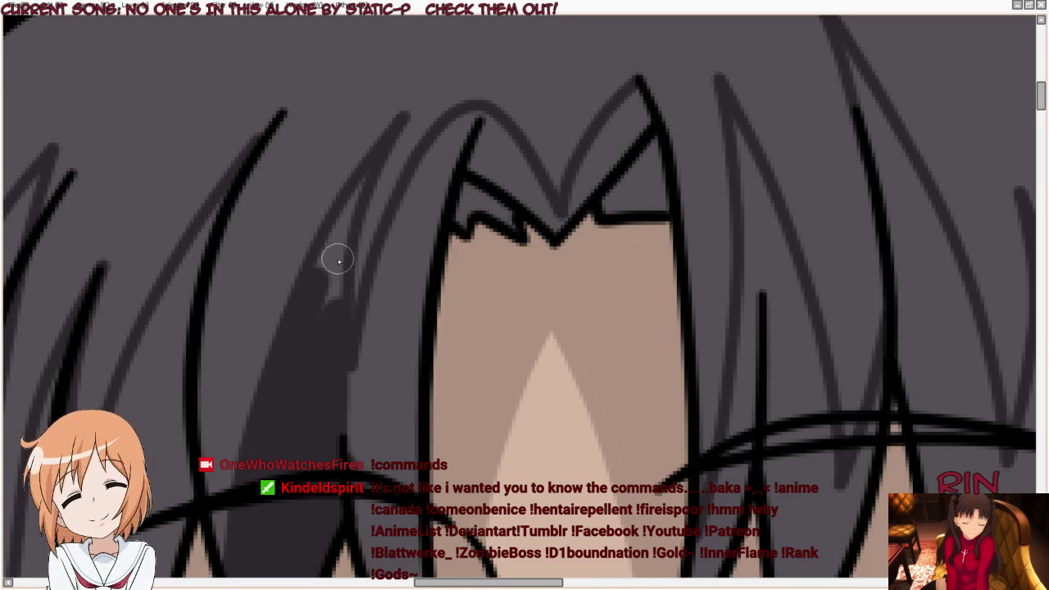
drag(312, 276, 366, 173)
drag(325, 269, 328, 346)
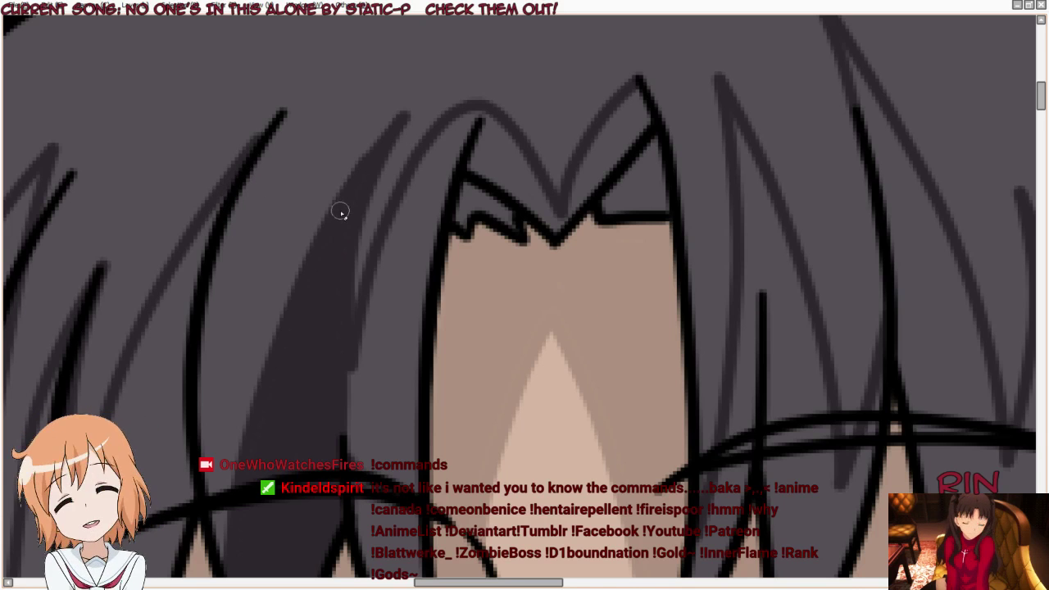
scroll(400, 79, down, 1)
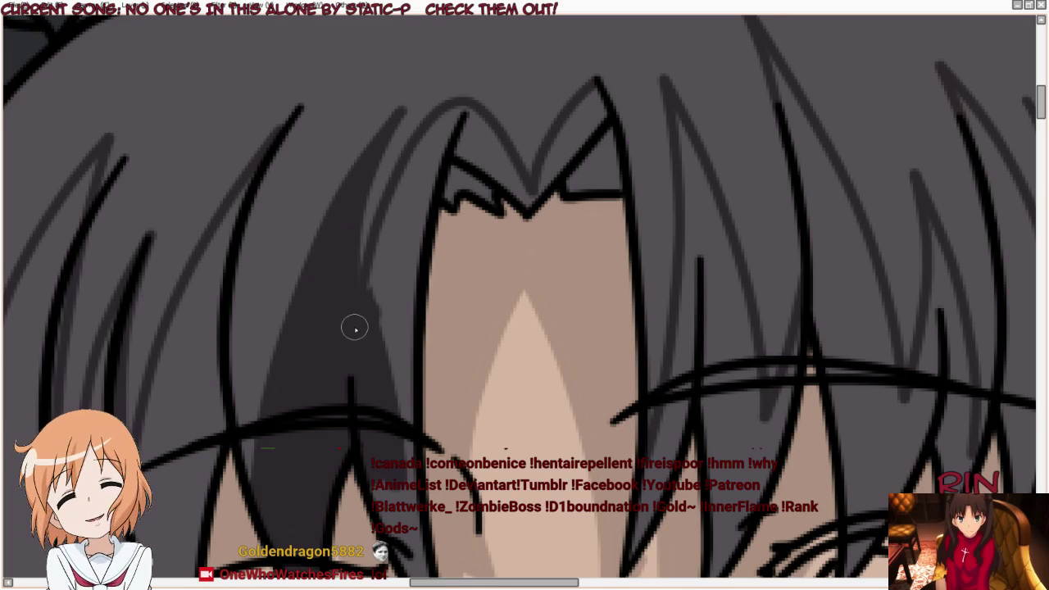
mouse_move(377, 268)
mouse_down()
mouse_move(364, 286)
mouse_move(403, 206)
mouse_move(377, 370)
mouse_move(396, 332)
mouse_up()
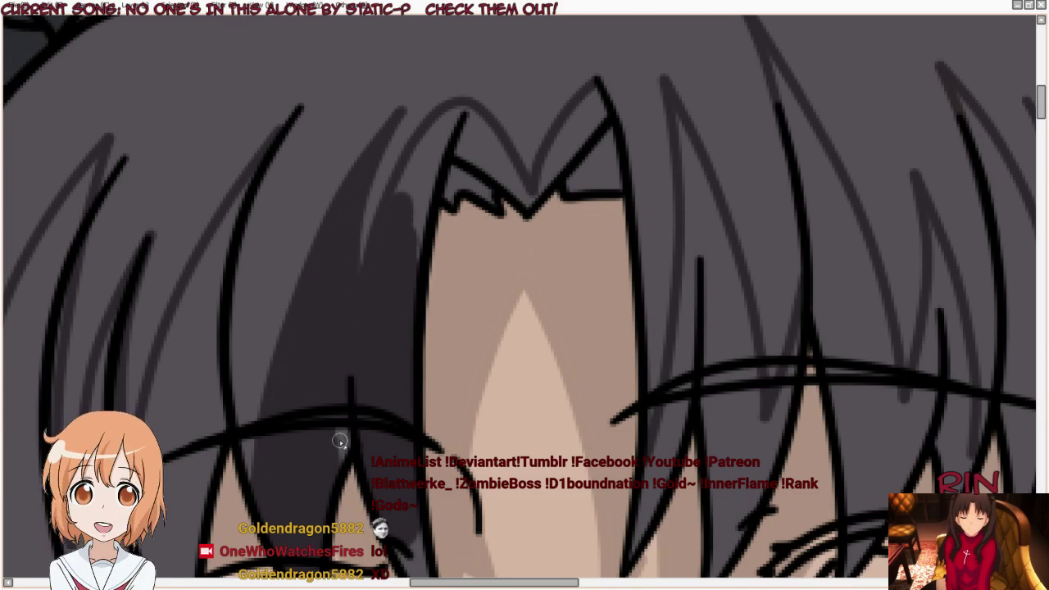
scroll(342, 157, down, 1)
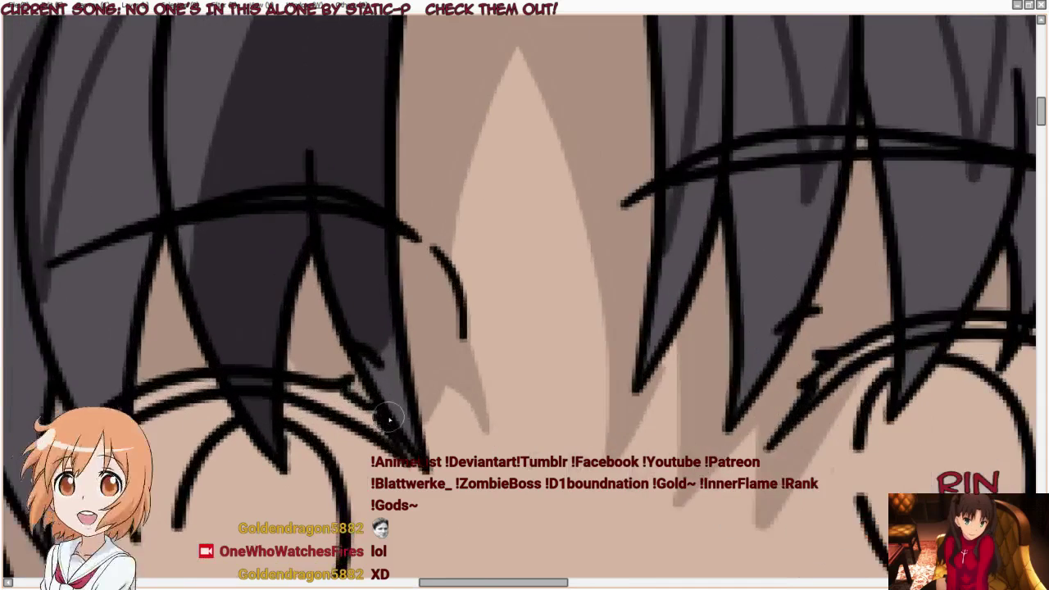
scroll(373, 406, up, 1)
scroll(401, 400, up, 1)
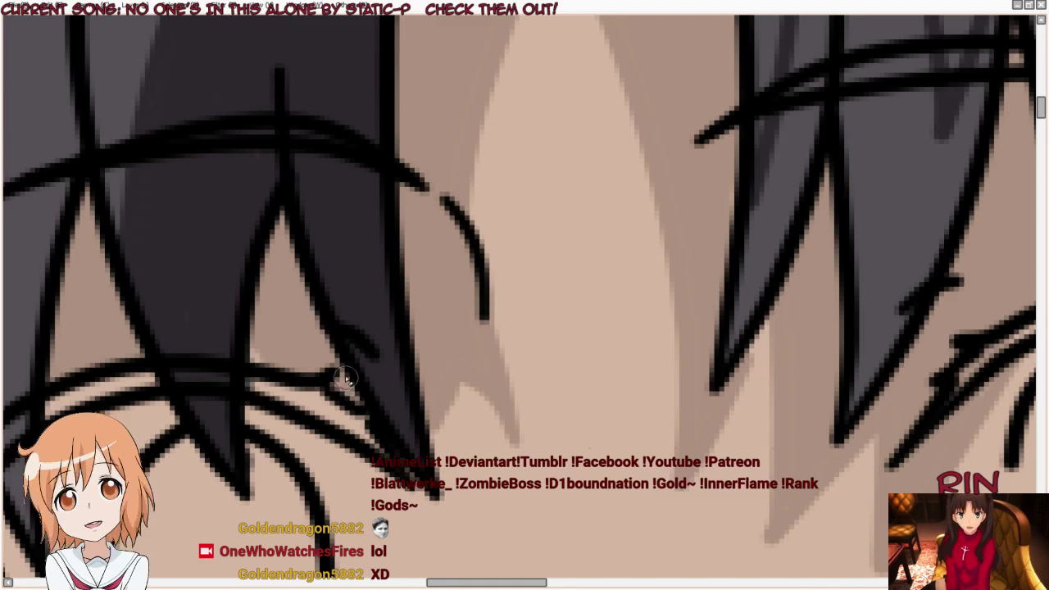
scroll(421, 537, down, 2)
scroll(400, 109, up, 2)
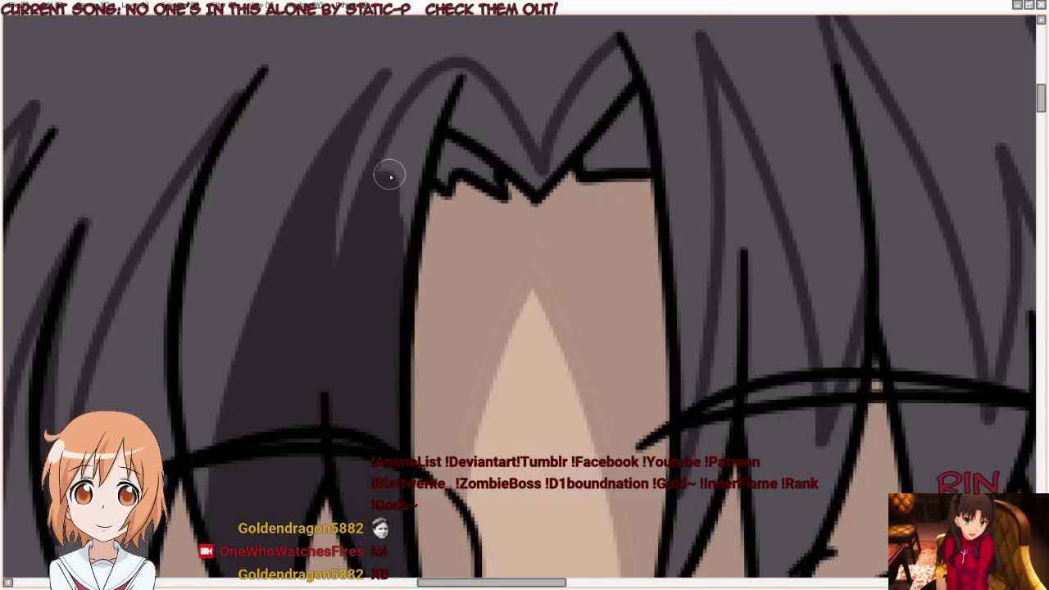
Step: Darken the hair edge above the face and the top of the bangs
drag(418, 115, 396, 189)
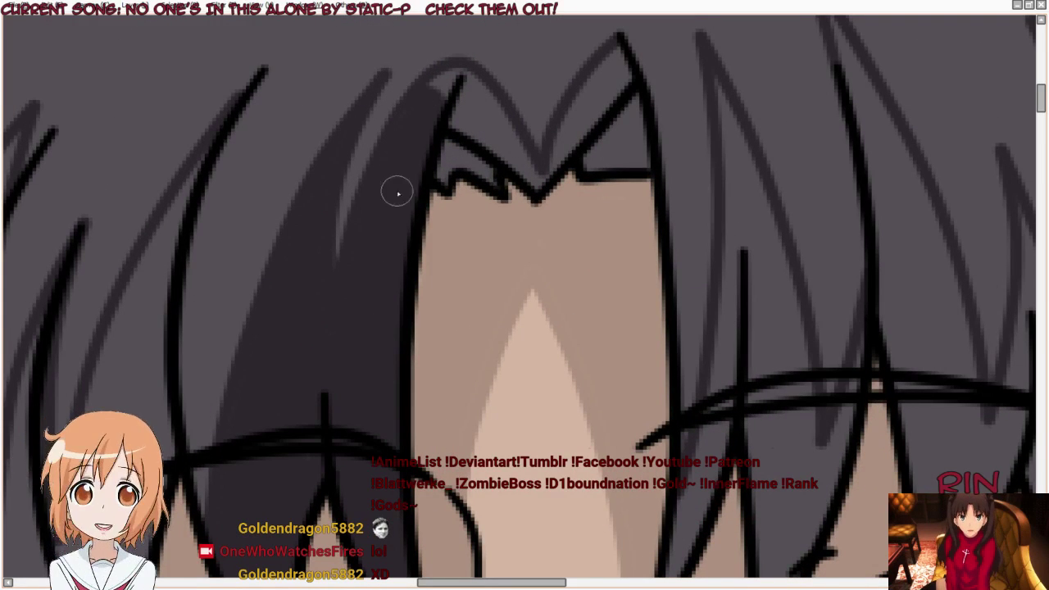
mouse_move(435, 89)
mouse_down()
mouse_move(454, 79)
mouse_move(489, 103)
mouse_move(440, 169)
mouse_move(484, 175)
mouse_move(459, 110)
mouse_move(495, 120)
mouse_move(504, 188)
mouse_up()
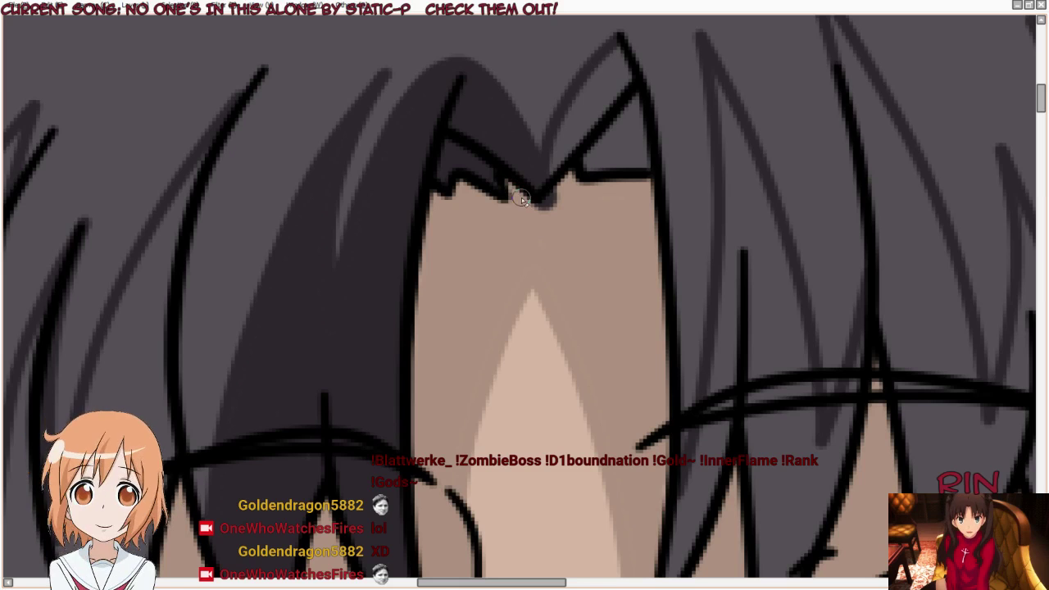
click(555, 198)
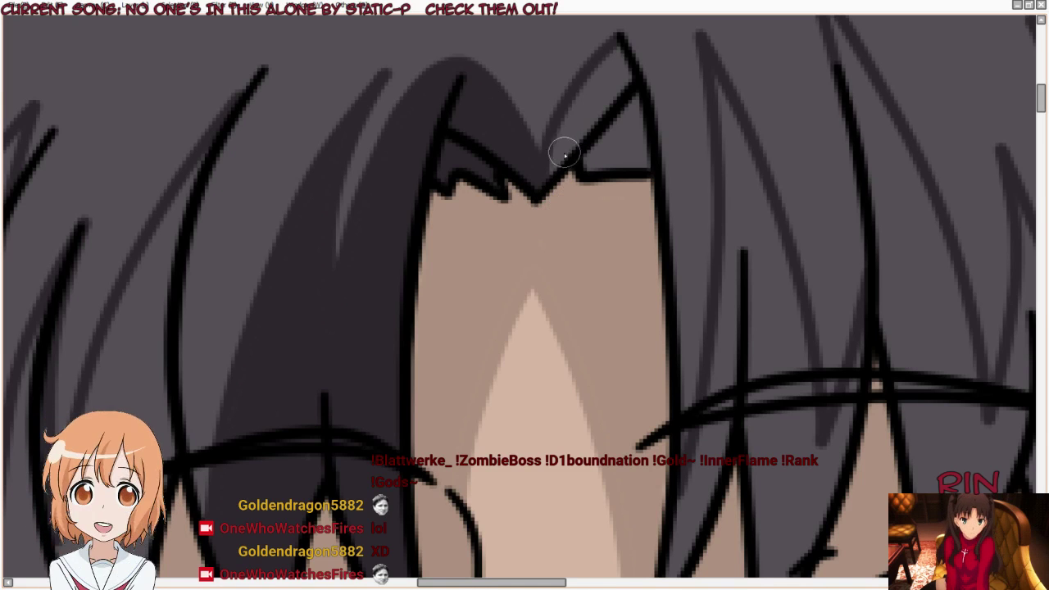
mouse_move(603, 78)
mouse_down()
mouse_move(580, 121)
mouse_move(616, 52)
mouse_move(637, 104)
mouse_move(637, 159)
mouse_move(598, 164)
mouse_move(595, 153)
mouse_move(621, 135)
mouse_move(602, 76)
mouse_up()
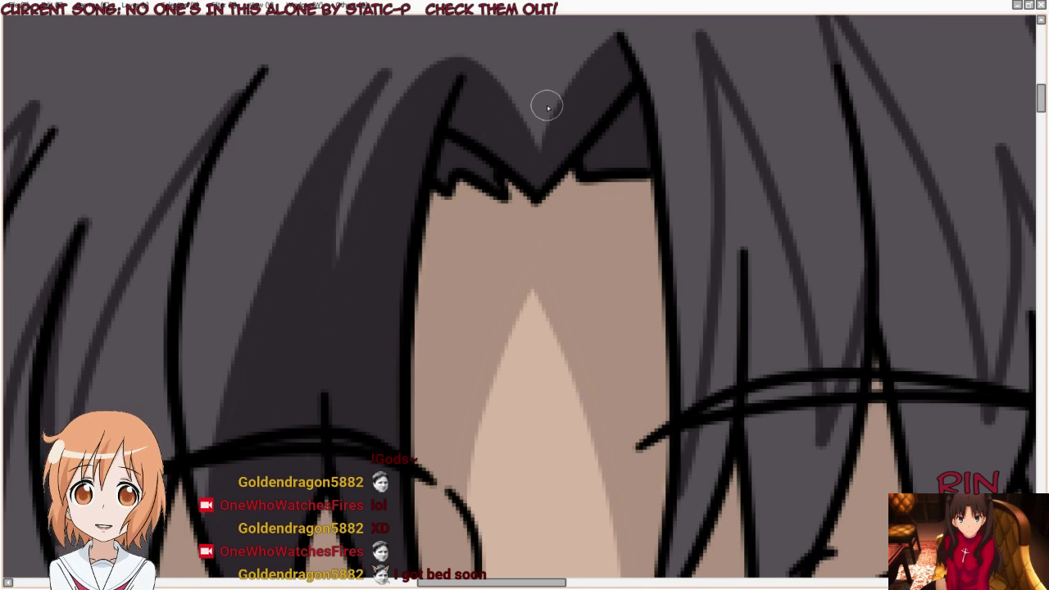
scroll(547, 107, up, 1)
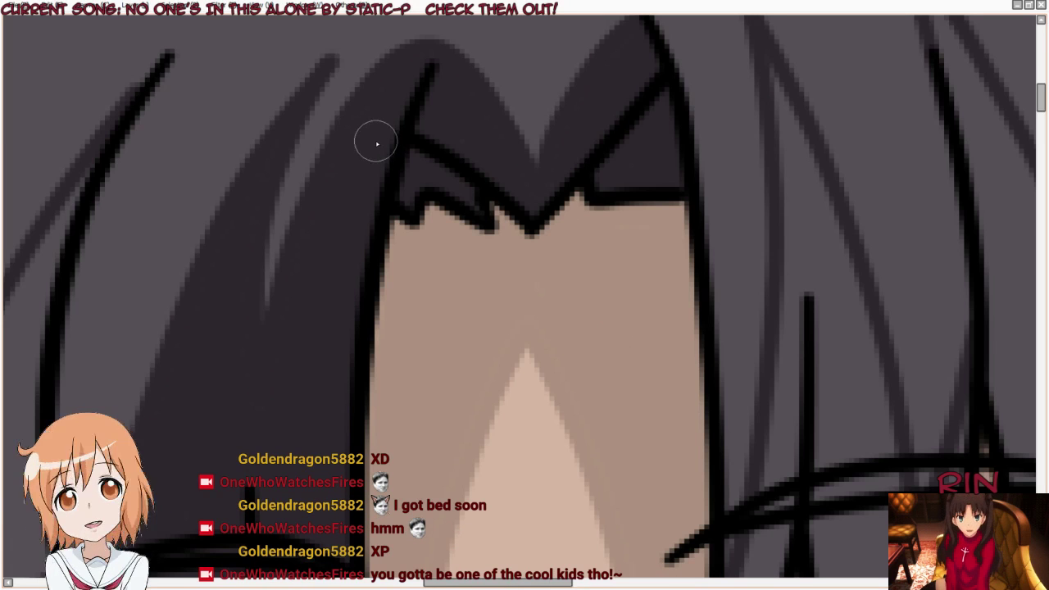
scroll(368, 140, down, 1)
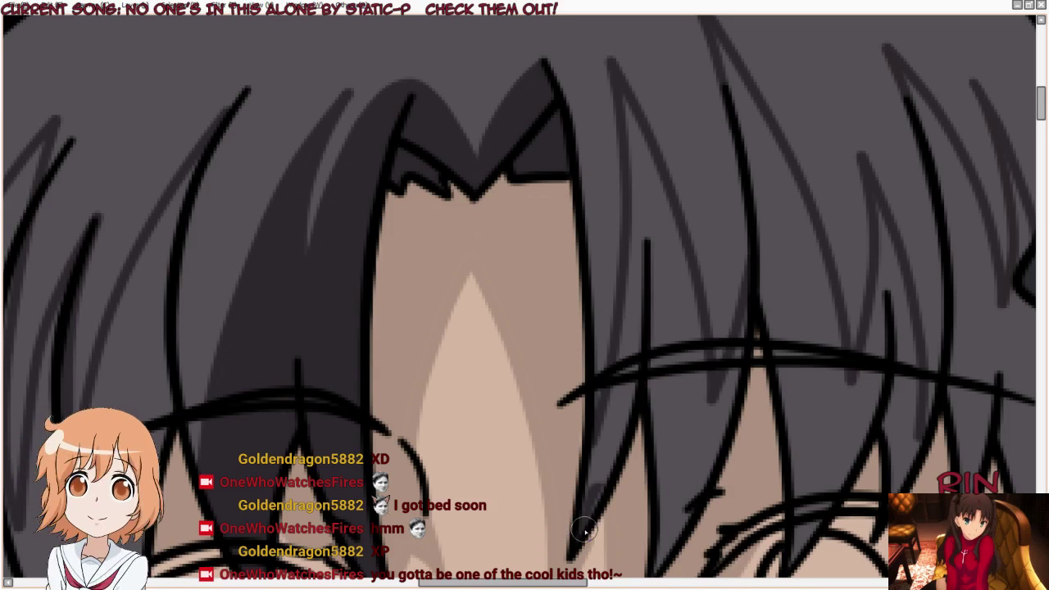
Step: Stroke dark shading along the hair strands right of the face, including lower between strands
drag(584, 528, 628, 368)
drag(605, 450, 659, 187)
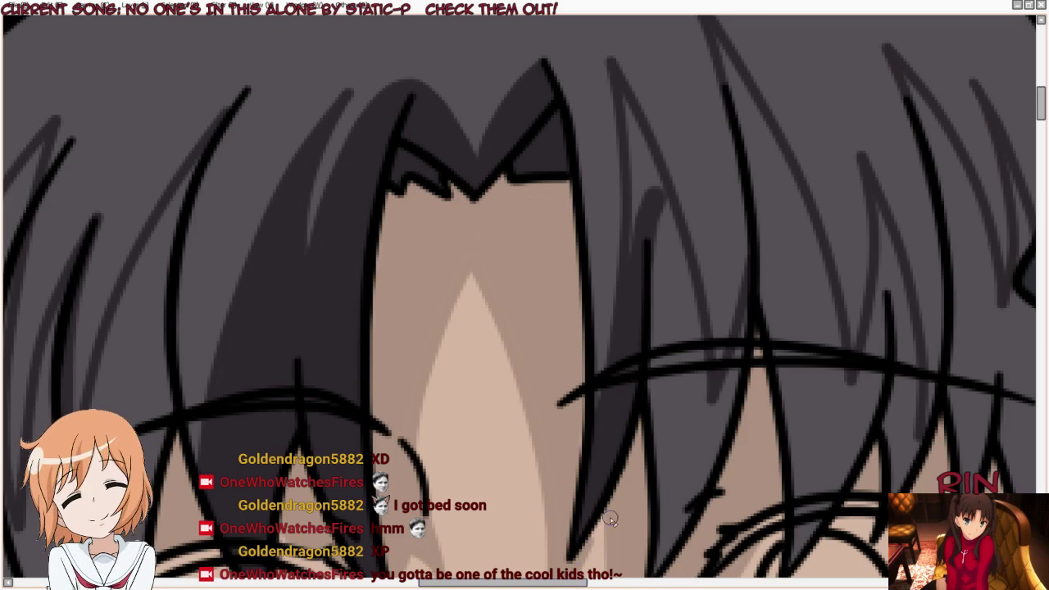
drag(644, 222, 638, 96)
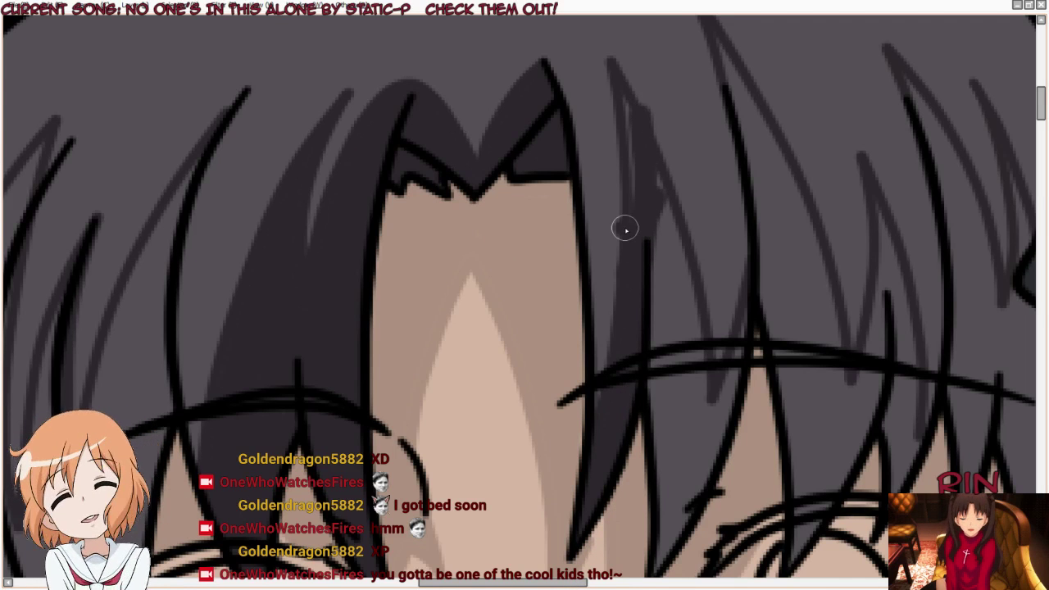
drag(623, 227, 623, 52)
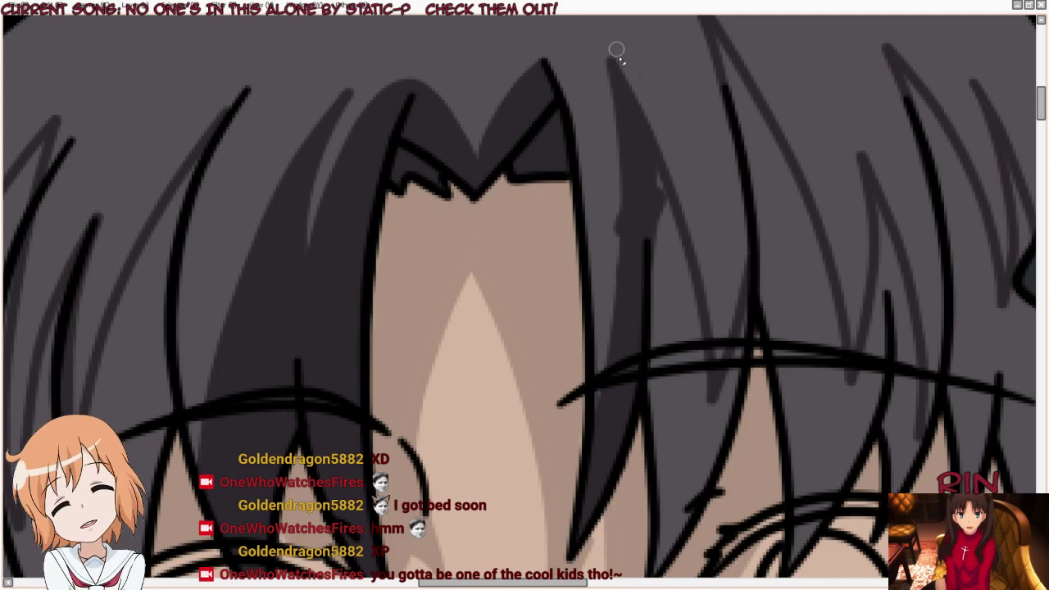
drag(657, 201, 645, 99)
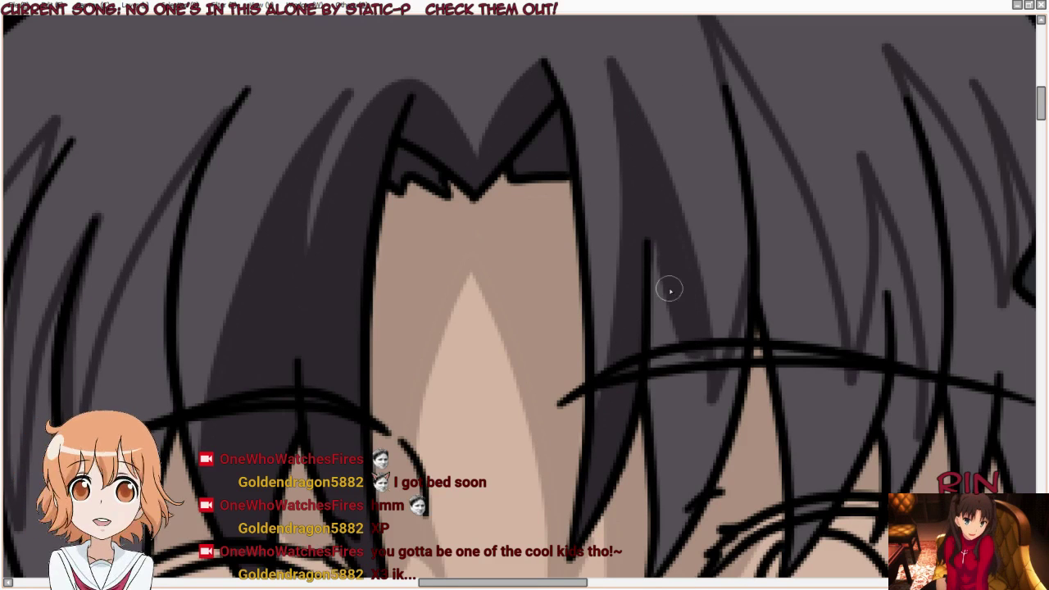
mouse_move(670, 289)
mouse_down()
mouse_move(640, 260)
mouse_move(654, 309)
mouse_up()
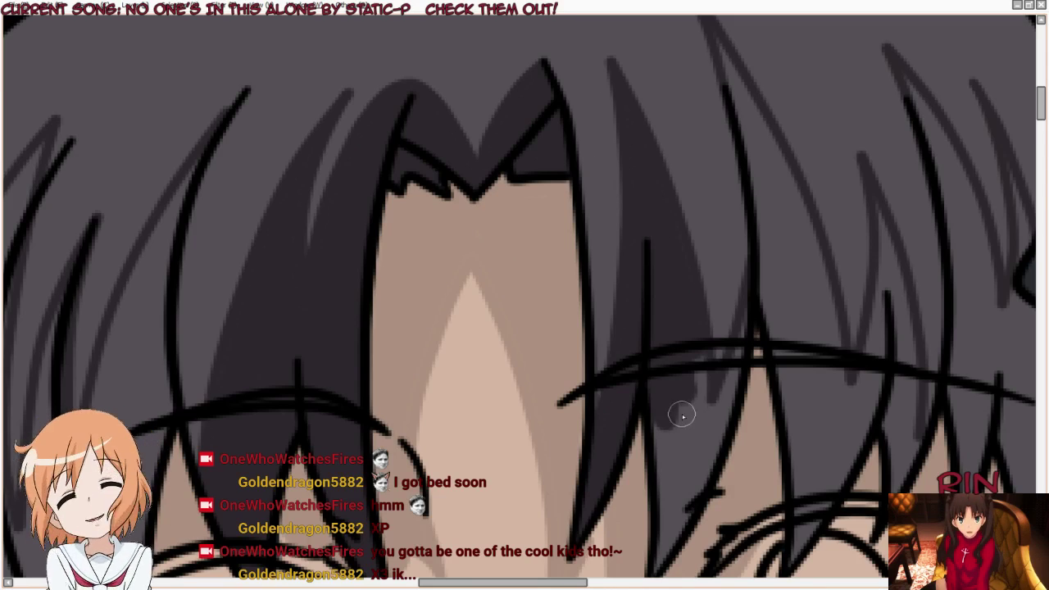
scroll(628, 301, down, 3)
scroll(631, 460, up, 3)
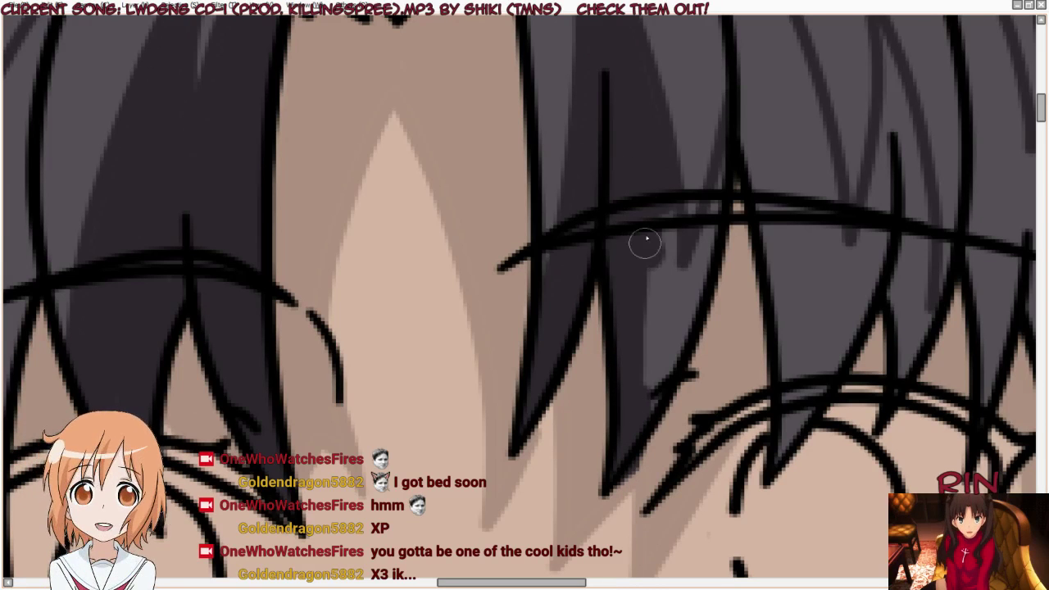
Step: Shade down the strand between the eyes and paint over the lighter grey streak
mouse_move(646, 240)
mouse_down()
mouse_move(668, 312)
mouse_move(648, 386)
mouse_up()
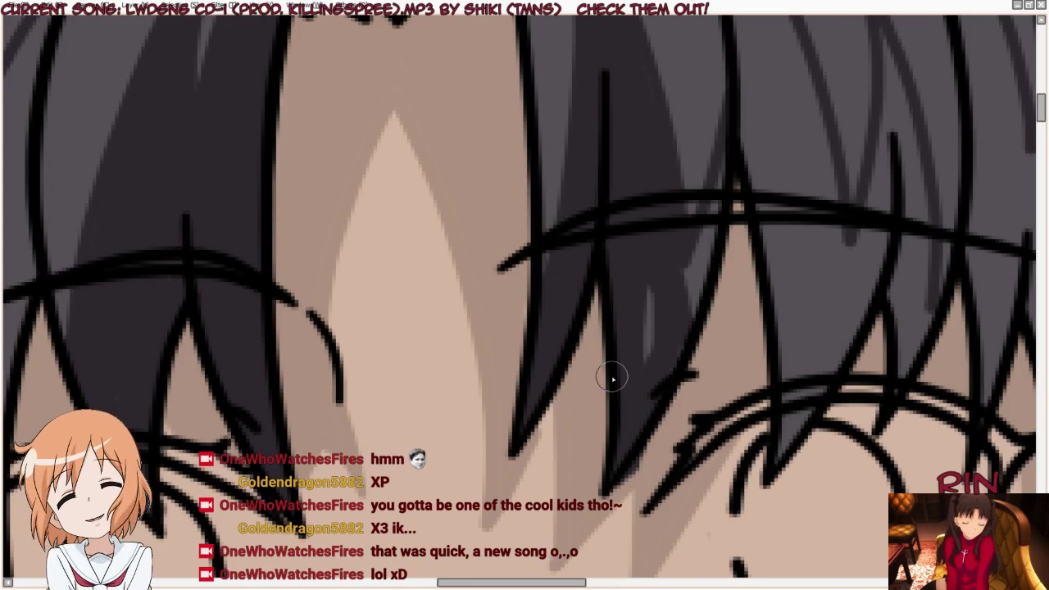
drag(632, 340, 644, 291)
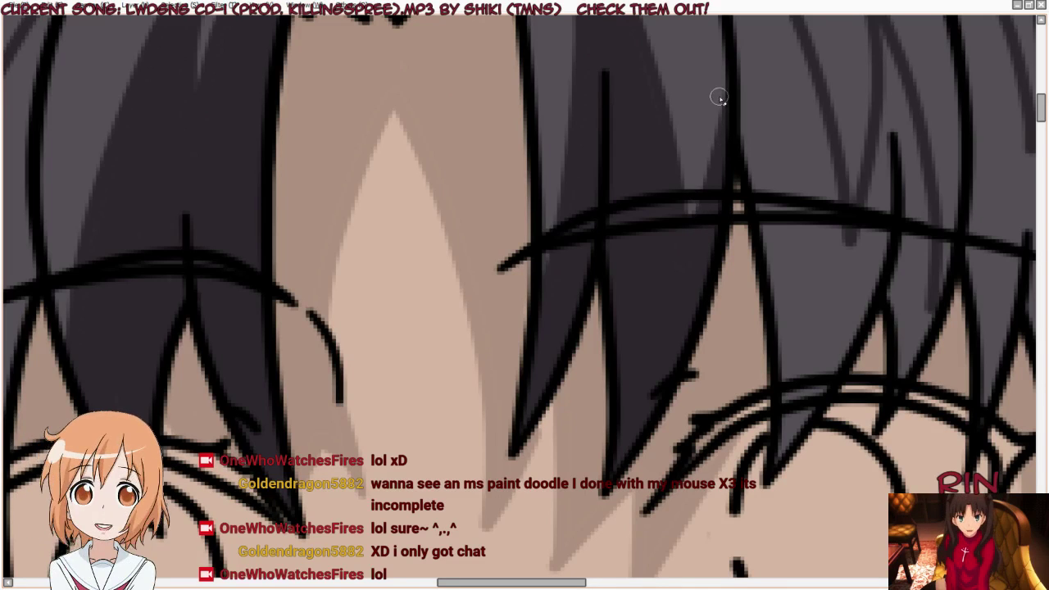
scroll(617, 371, down, 2)
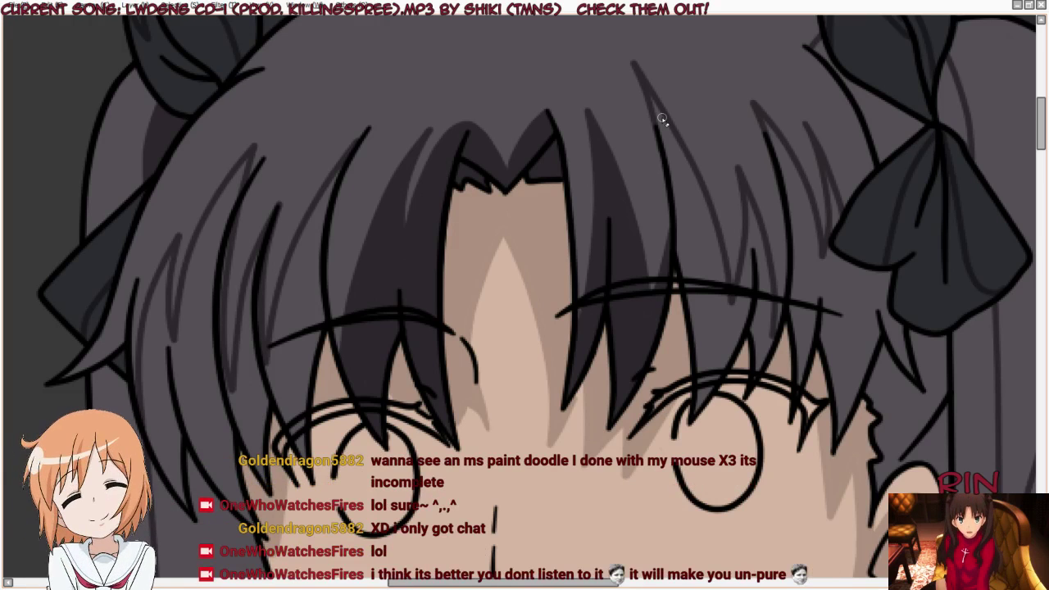
Step: Paint dark strokes from the top of the hair down the strands right of the centre bangs
scroll(647, 168, up, 2)
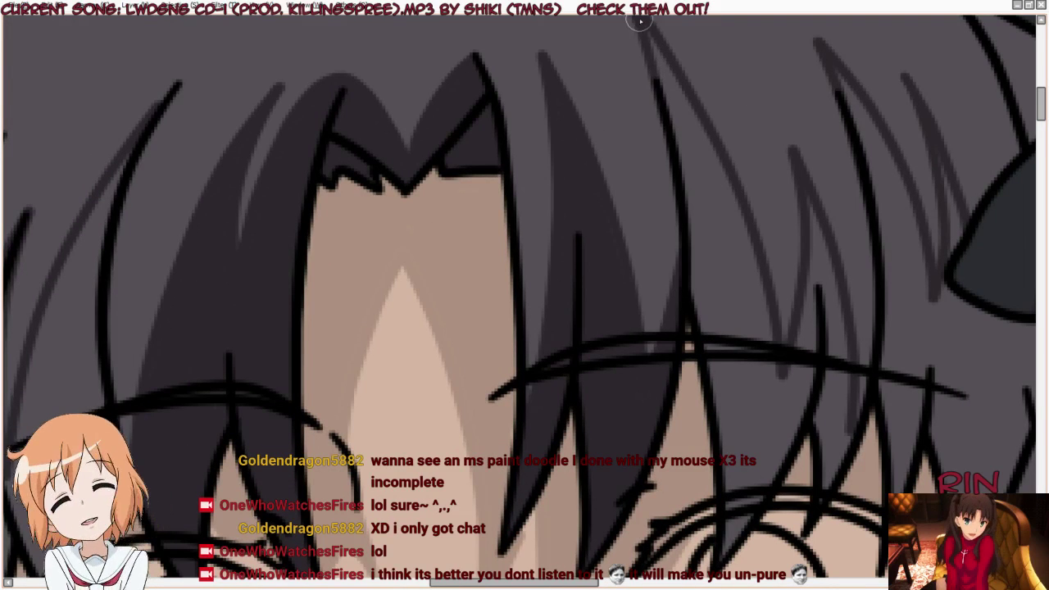
drag(643, 31, 712, 277)
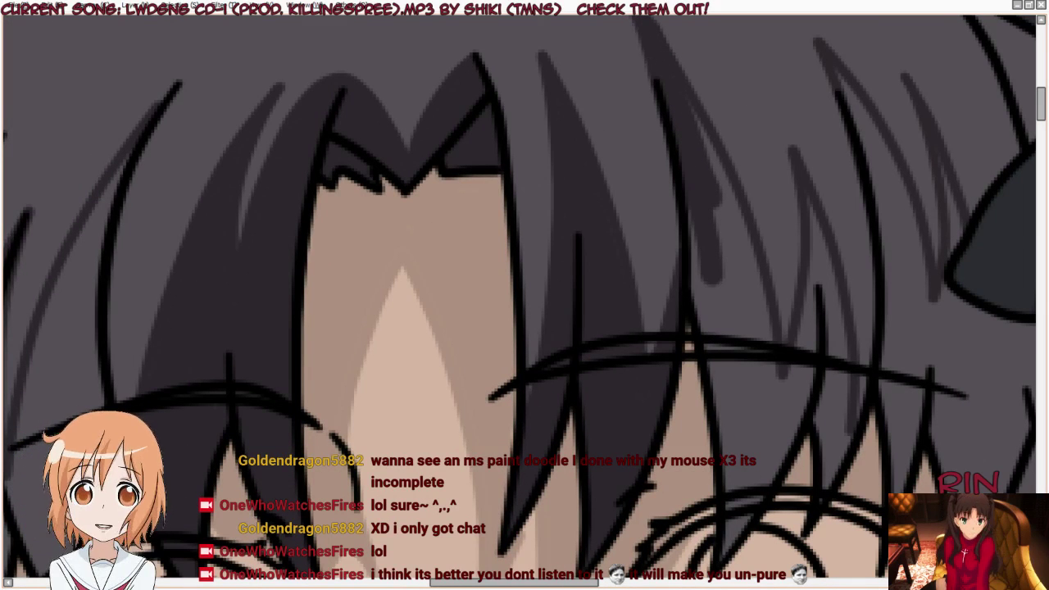
scroll(639, 66, down, 2)
scroll(673, 186, up, 1)
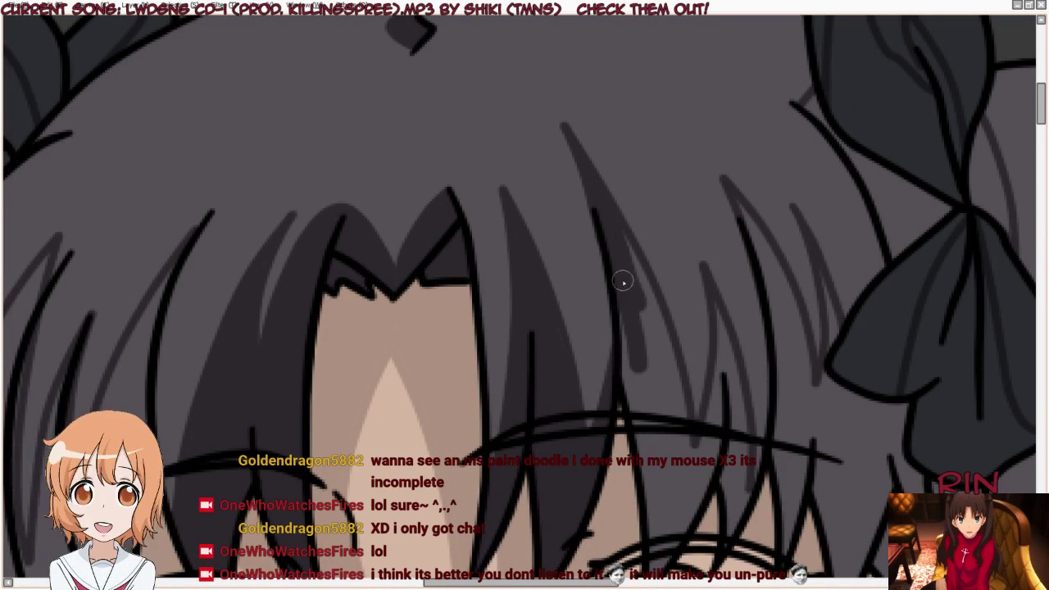
mouse_move(623, 283)
mouse_down()
mouse_move(653, 345)
mouse_move(632, 265)
mouse_move(668, 356)
mouse_move(687, 469)
mouse_up()
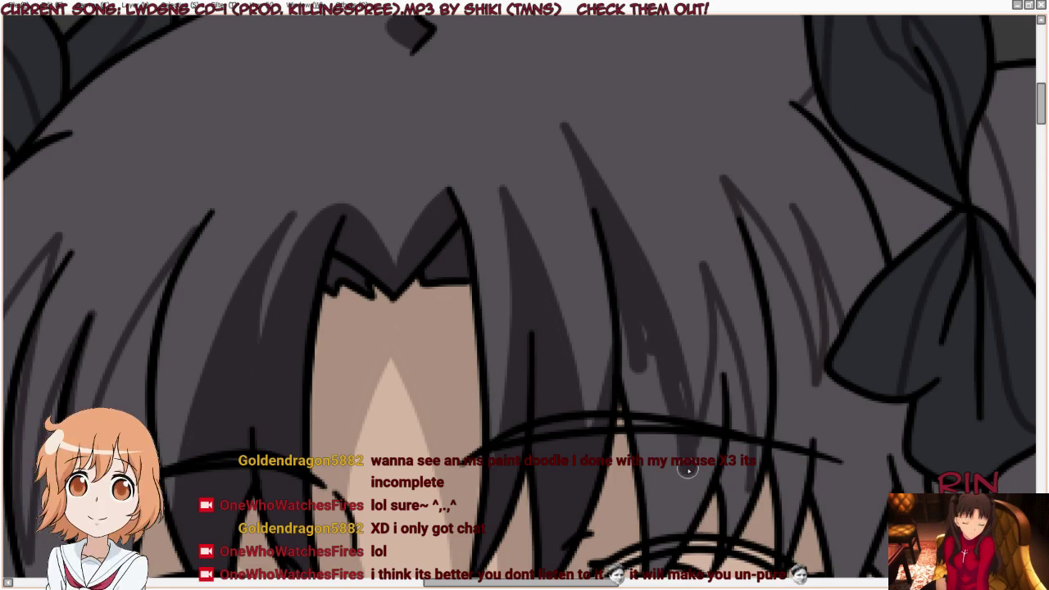
mouse_move(670, 374)
mouse_down()
mouse_move(649, 385)
mouse_move(661, 477)
mouse_move(633, 345)
mouse_move(633, 410)
mouse_move(628, 324)
mouse_up()
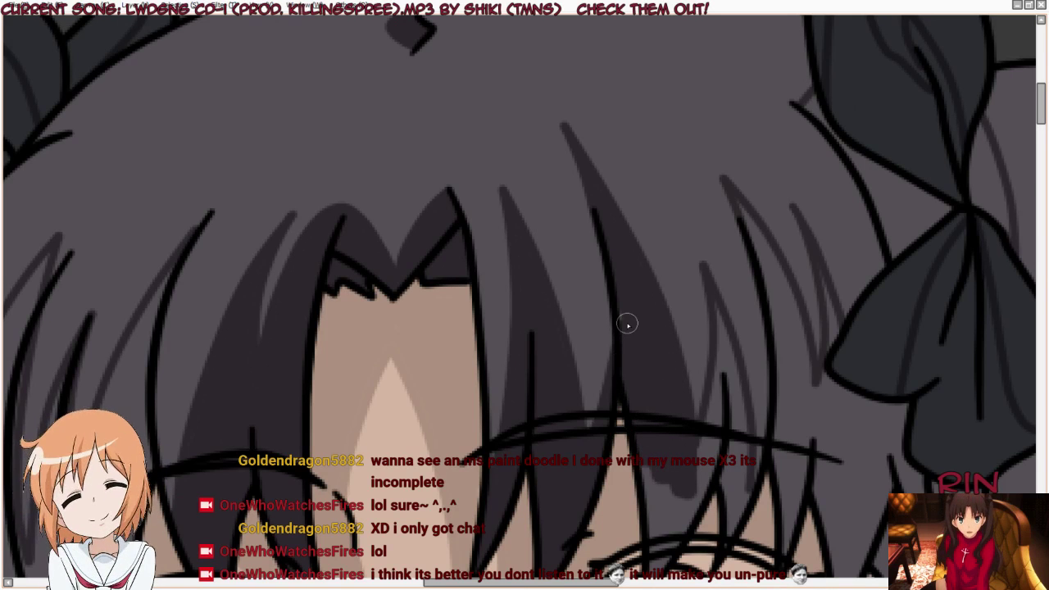
scroll(585, 421, up, 1)
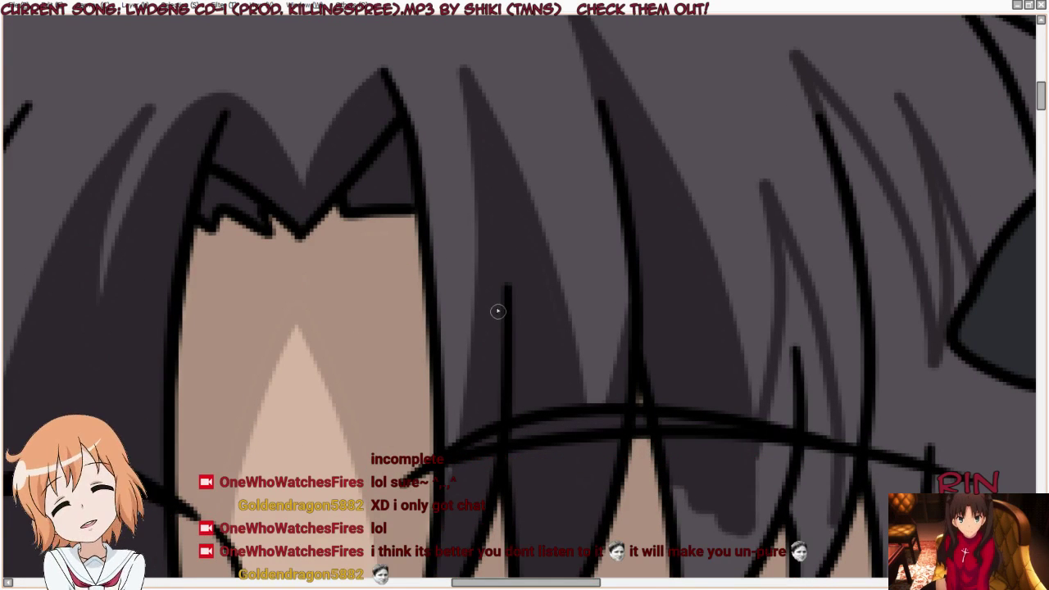
Step: Shade the hair between the eyelashes and darken the gap between the front strands
scroll(498, 311, down, 1)
scroll(565, 369, up, 1)
scroll(582, 505, up, 1)
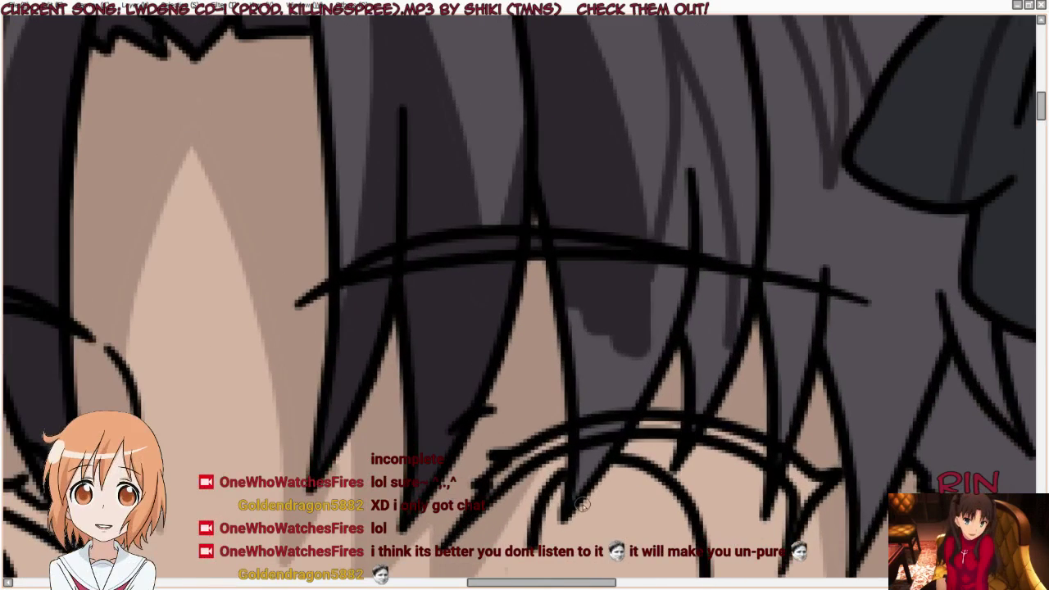
drag(582, 504, 569, 320)
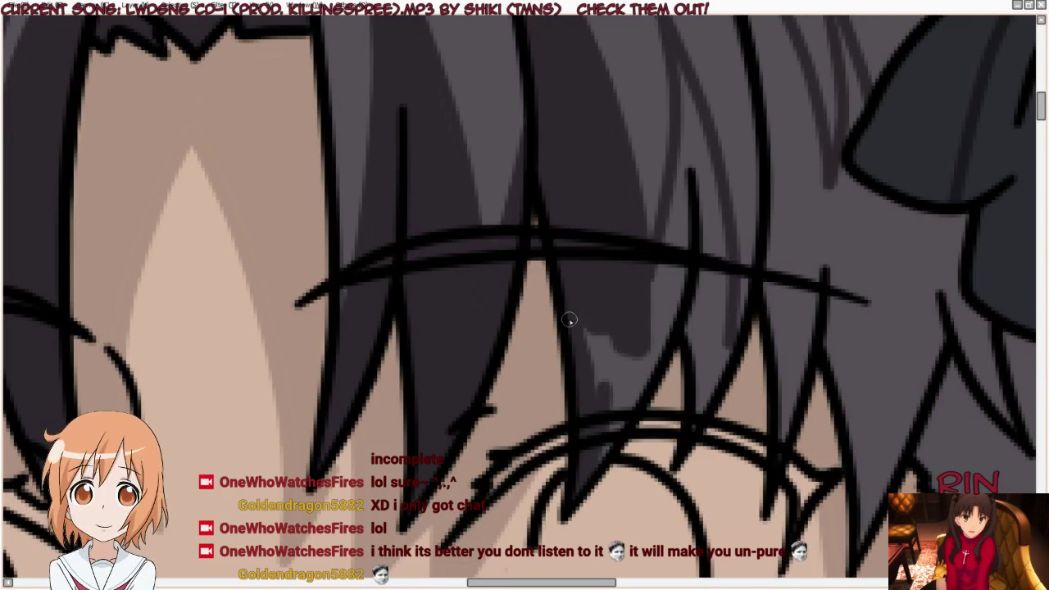
mouse_move(585, 386)
mouse_down()
mouse_move(586, 300)
mouse_move(590, 445)
mouse_move(632, 380)
mouse_move(586, 468)
mouse_move(623, 329)
mouse_move(602, 269)
mouse_move(616, 352)
mouse_move(653, 379)
mouse_move(694, 42)
mouse_up()
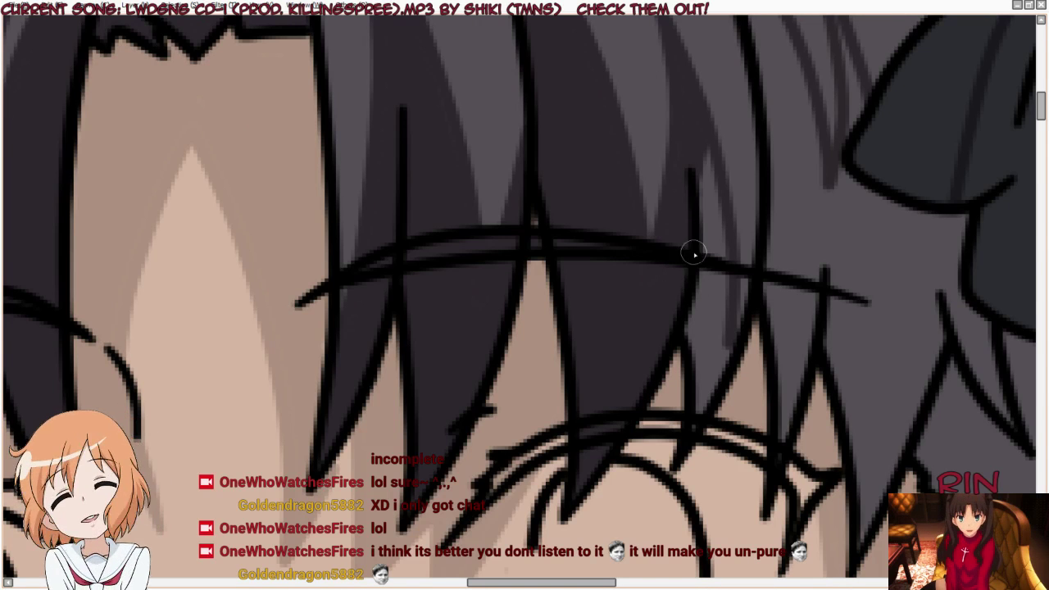
mouse_move(693, 251)
mouse_down()
mouse_move(697, 293)
mouse_move(684, 328)
mouse_move(696, 311)
mouse_move(705, 411)
mouse_up()
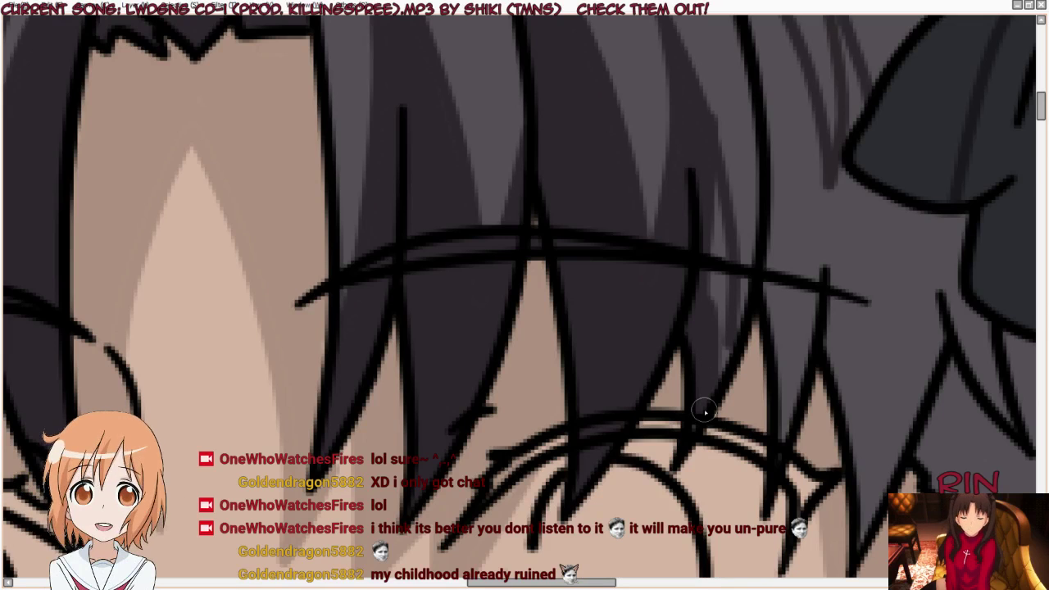
drag(693, 394, 694, 390)
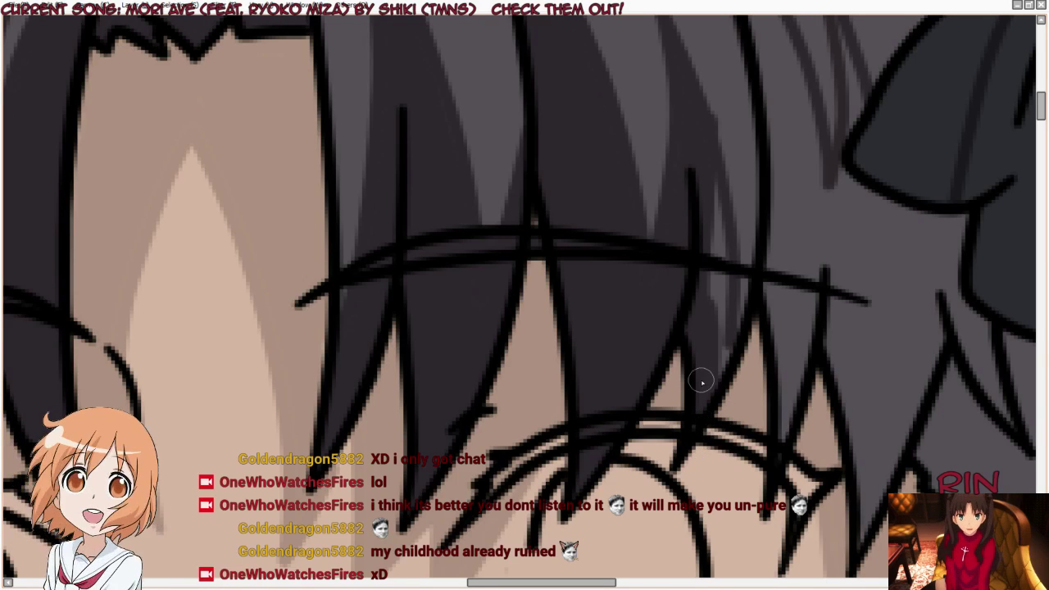
mouse_move(700, 380)
mouse_down()
mouse_move(719, 358)
mouse_move(716, 242)
mouse_up()
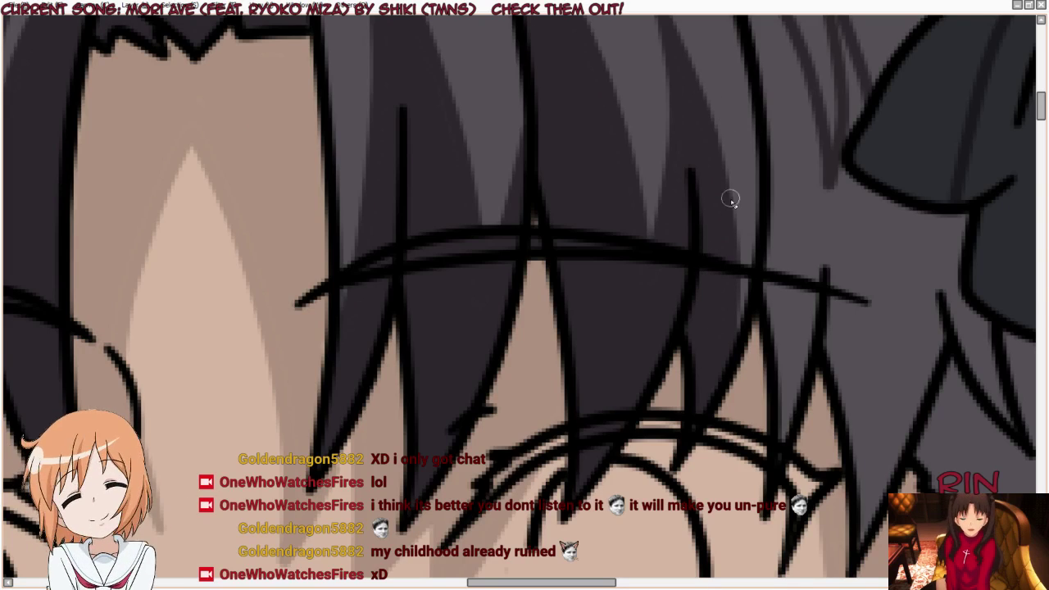
scroll(443, 424, down, 1)
scroll(443, 423, down, 4)
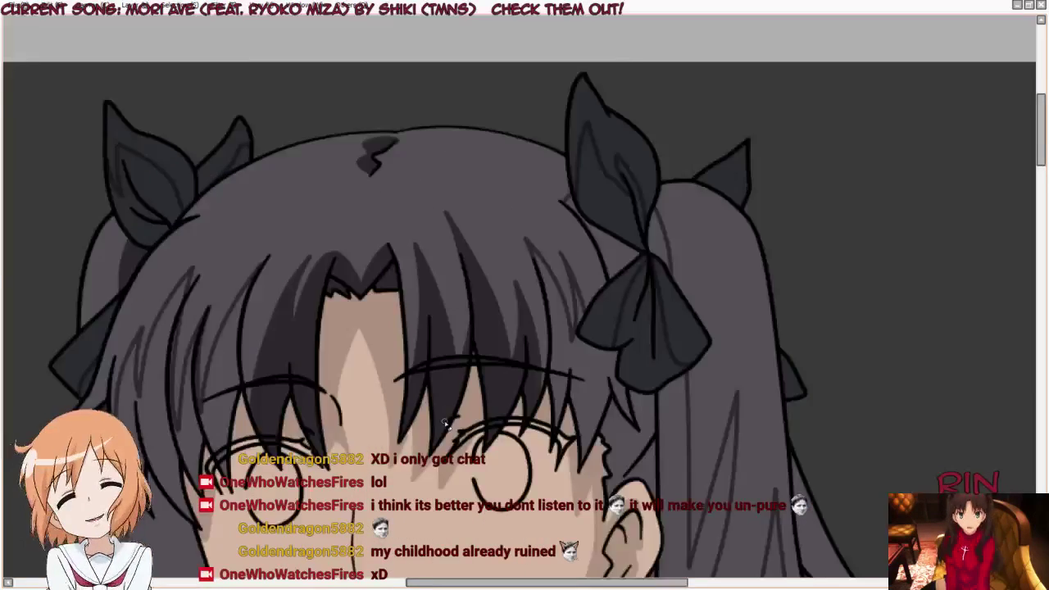
scroll(443, 423, up, 3)
scroll(658, 278, down, 2)
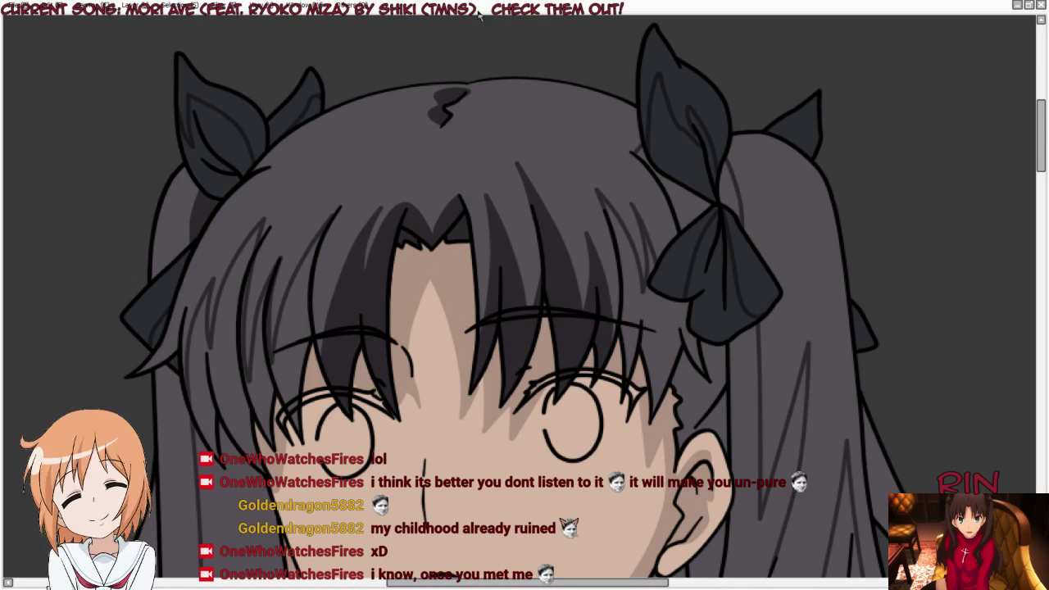
Step: Paint dark shading down the hair strands under the ribbon to their lower ends
scroll(638, 264, up, 2)
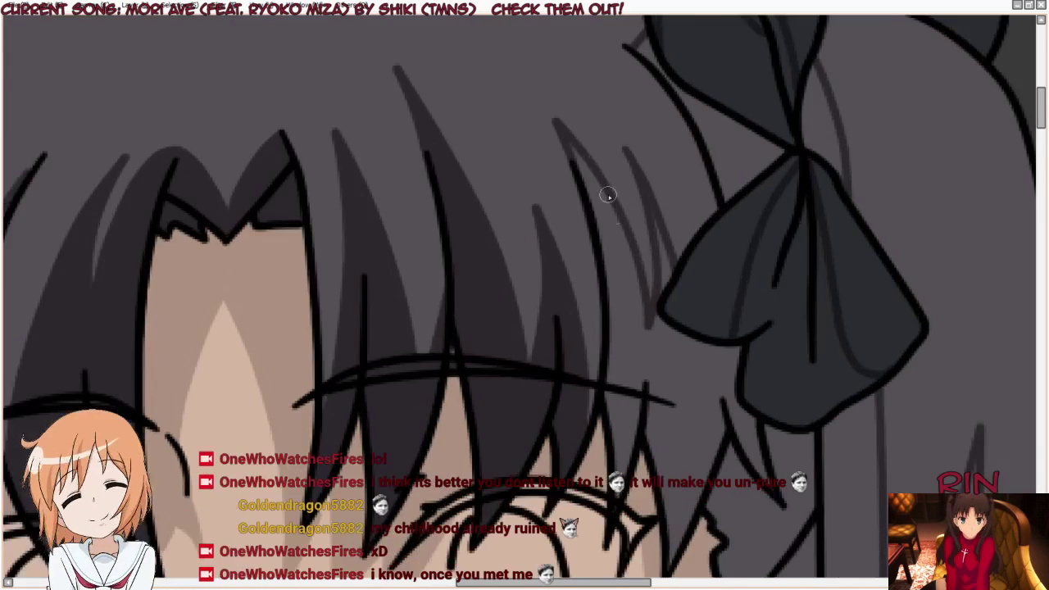
scroll(574, 148, up, 1)
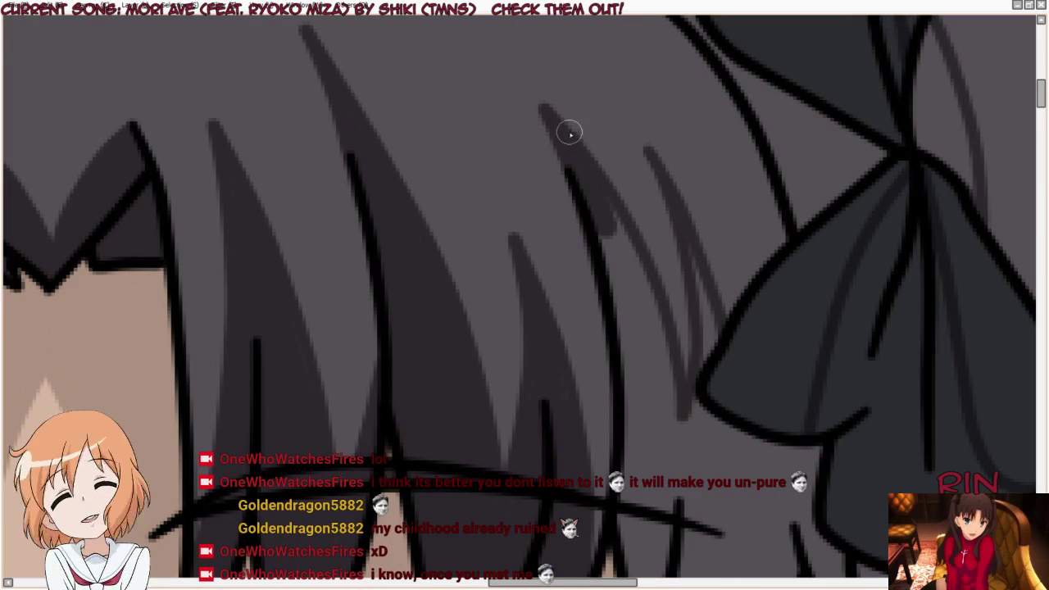
drag(635, 277, 663, 393)
drag(615, 283, 651, 394)
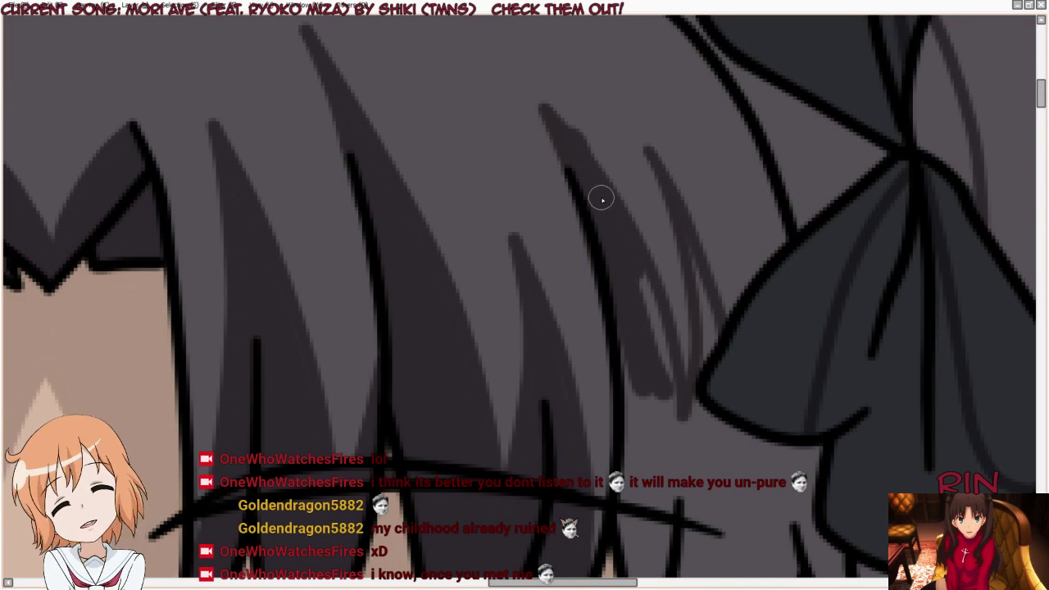
mouse_move(607, 319)
mouse_down()
mouse_move(621, 282)
mouse_move(643, 500)
mouse_up()
drag(643, 393, 644, 529)
mouse_move(636, 419)
mouse_down()
mouse_move(623, 525)
mouse_move(633, 580)
mouse_move(652, 525)
mouse_up()
drag(656, 574, 656, 471)
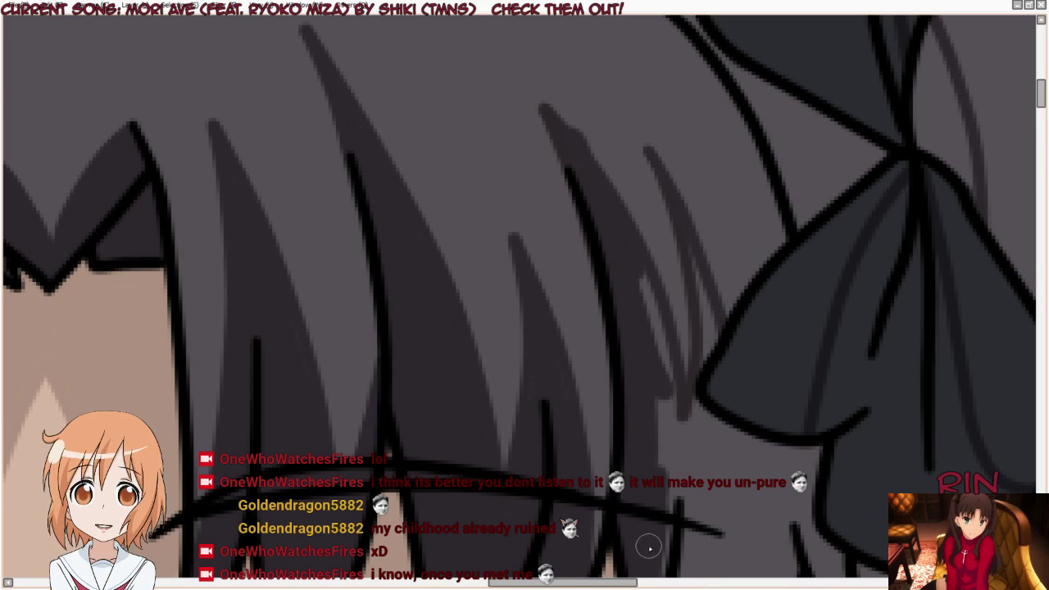
drag(660, 578, 651, 402)
Step: Add shadow higher on the strand, beneath the ribbon, and on the neighbouring strands further right
drag(664, 447, 656, 320)
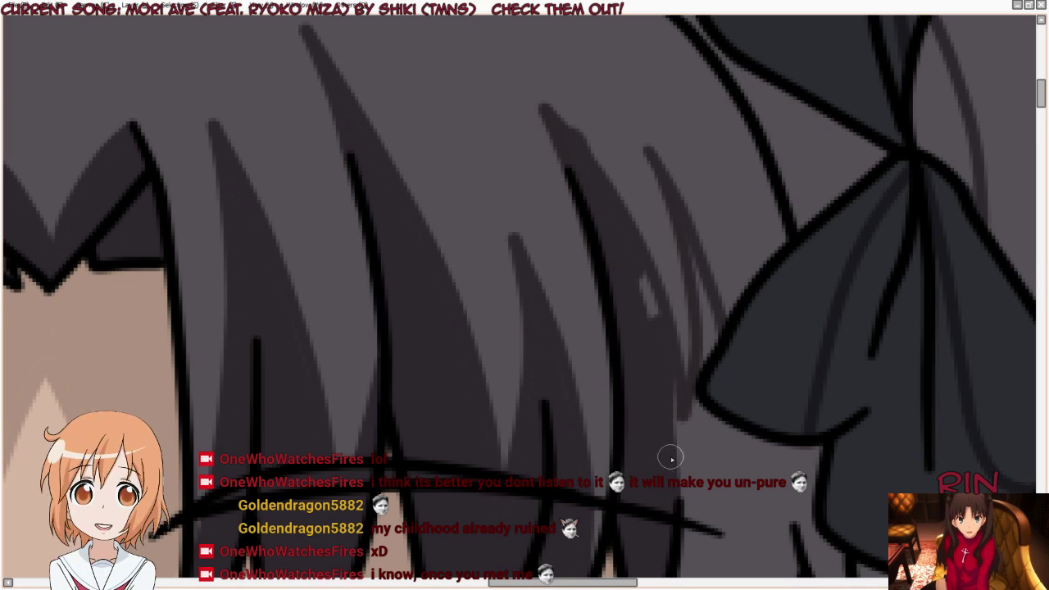
drag(665, 381, 672, 469)
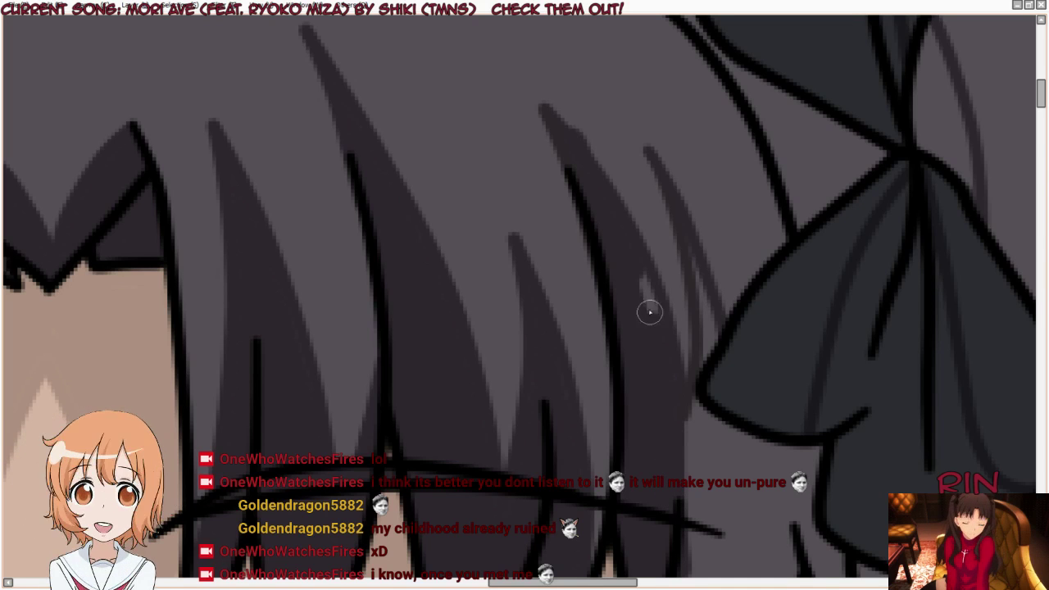
drag(679, 341, 652, 315)
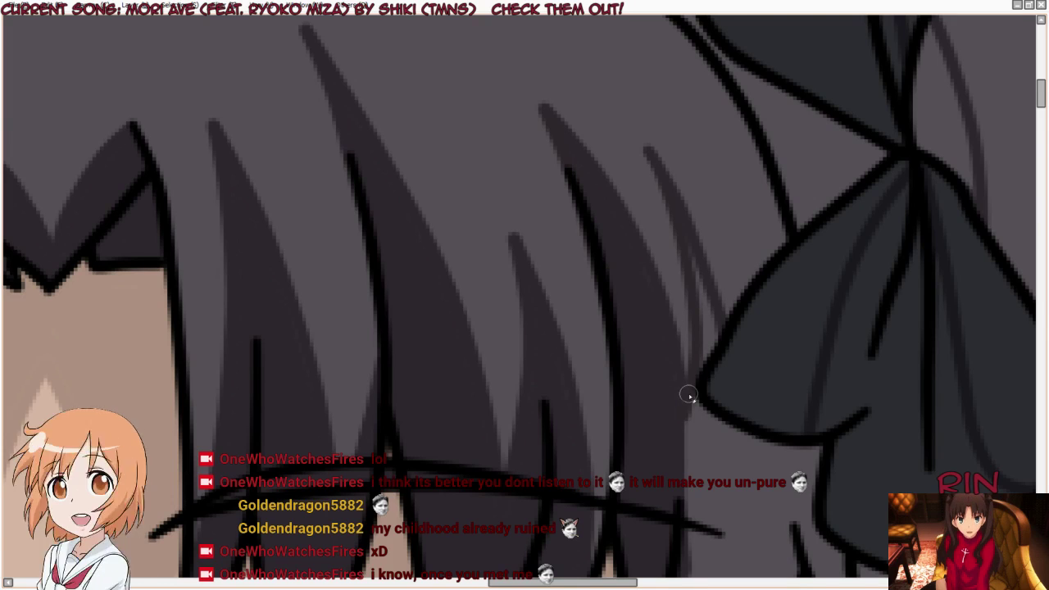
mouse_move(679, 440)
mouse_down()
mouse_move(693, 429)
mouse_move(703, 544)
mouse_move(716, 451)
mouse_up()
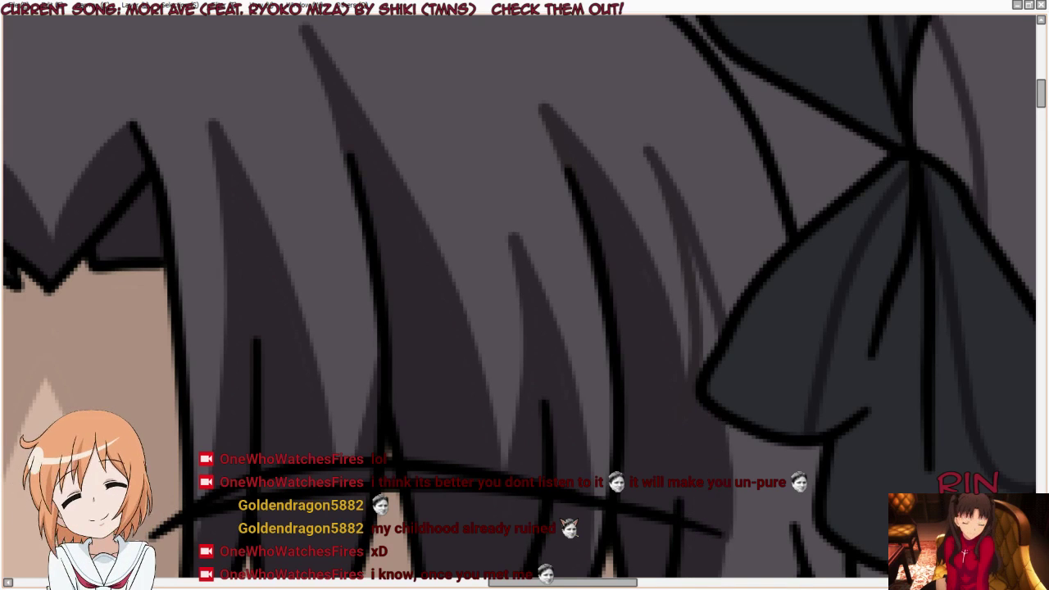
mouse_move(725, 532)
mouse_down()
mouse_move(745, 512)
mouse_move(748, 564)
mouse_move(758, 483)
mouse_move(775, 566)
mouse_move(783, 476)
mouse_move(808, 562)
mouse_up()
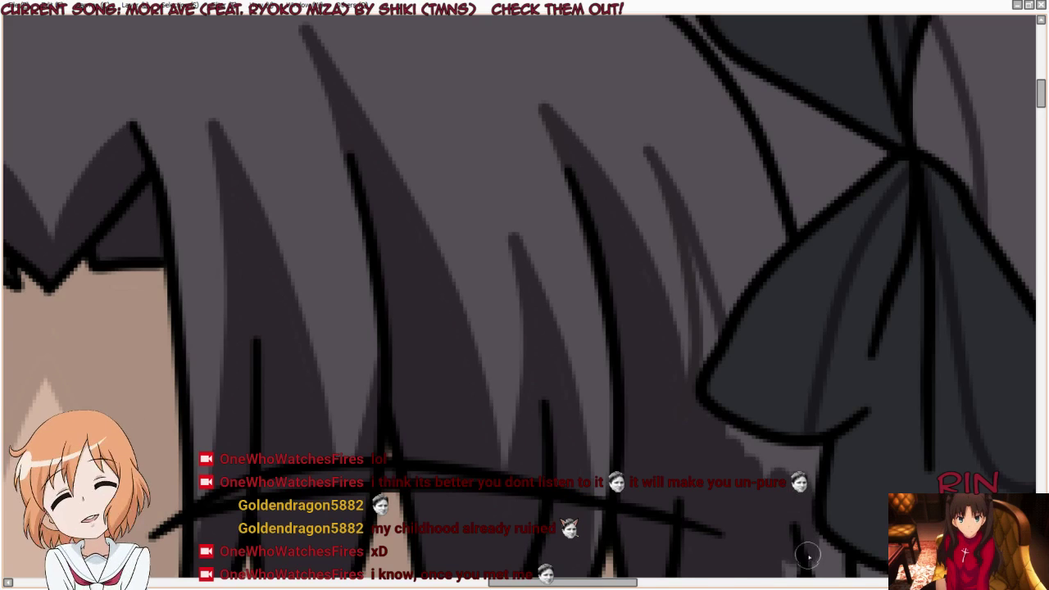
scroll(648, 402, down, 1)
scroll(615, 353, down, 1)
scroll(637, 508, up, 1)
scroll(637, 506, up, 1)
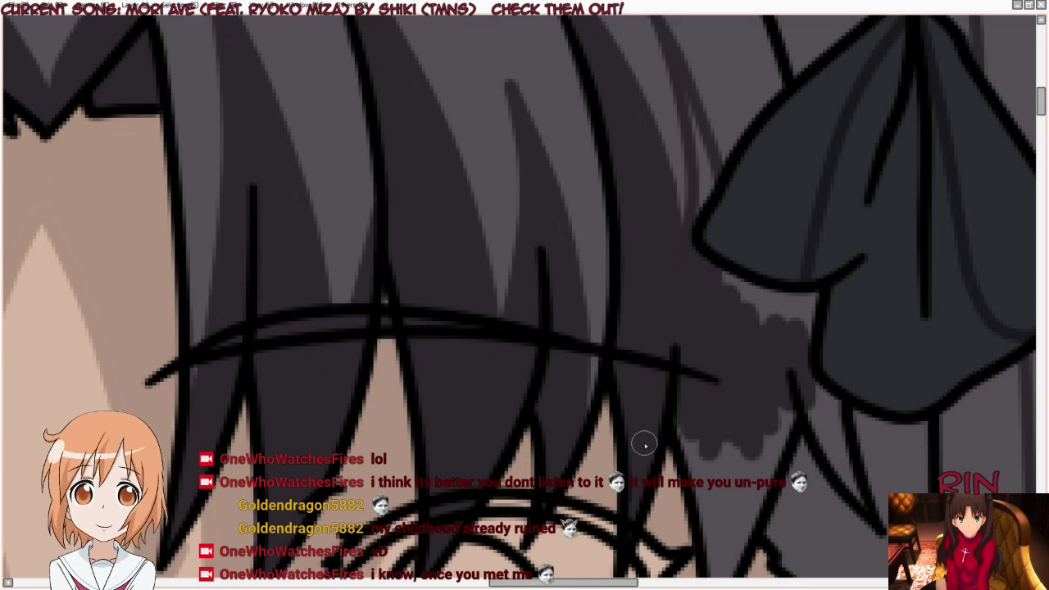
Step: Brush shadow onto the hair below the ribbon and extend it up the strand
mouse_move(675, 429)
mouse_down()
mouse_move(702, 438)
mouse_move(710, 486)
mouse_up()
scroll(627, 377, down, 1)
scroll(640, 393, down, 1)
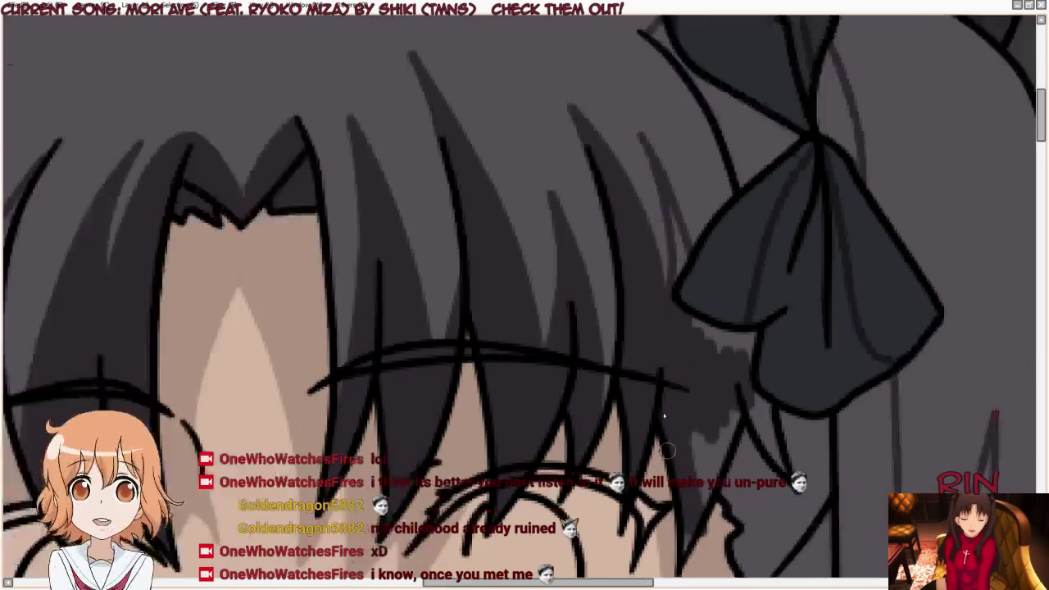
scroll(640, 393, down, 1)
scroll(683, 525, up, 3)
drag(683, 524, 709, 469)
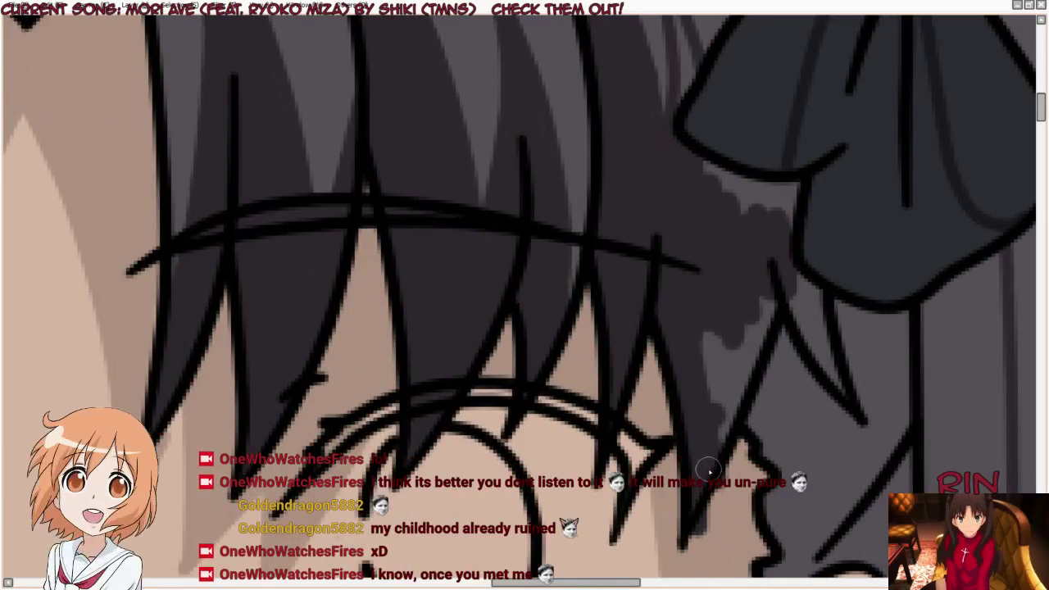
mouse_move(698, 546)
mouse_down()
mouse_move(738, 426)
mouse_move(716, 429)
mouse_move(737, 368)
mouse_move(759, 358)
mouse_move(762, 271)
mouse_move(718, 392)
mouse_move(702, 300)
mouse_up()
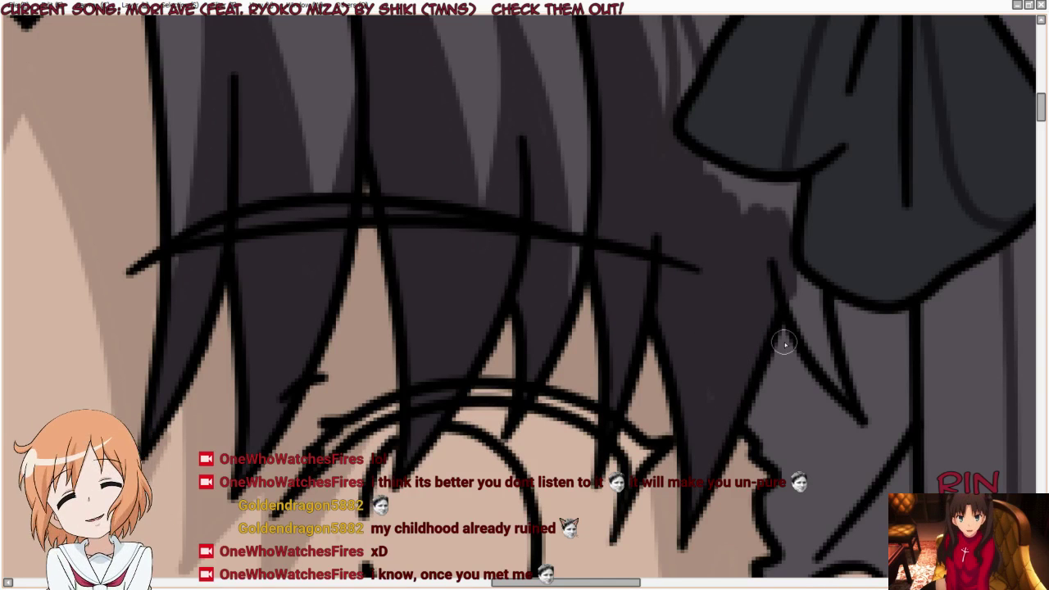
scroll(586, 321, down, 1)
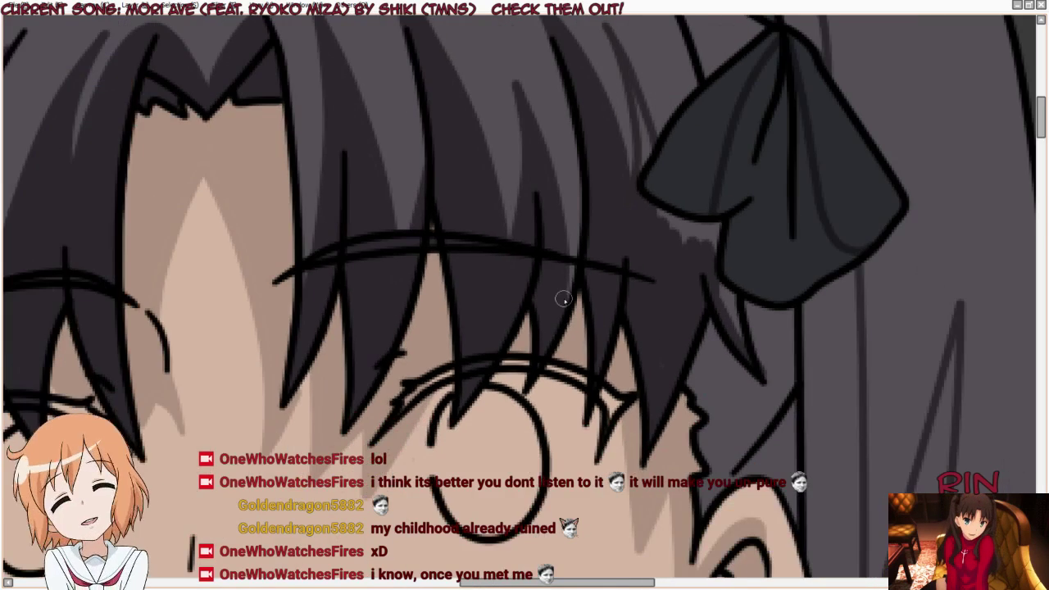
scroll(647, 390, down, 2)
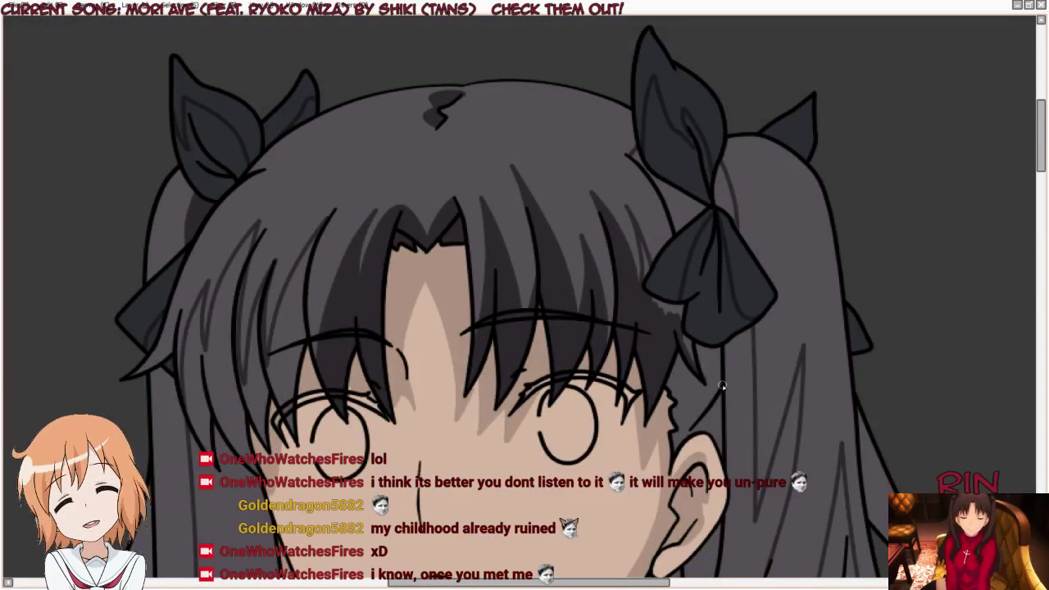
scroll(691, 367, up, 1)
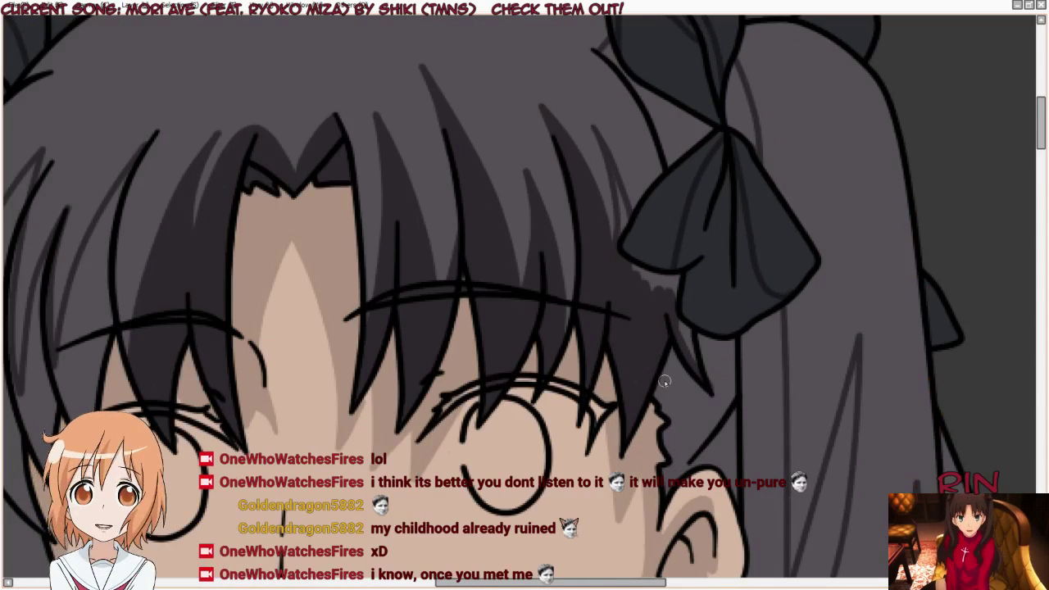
scroll(663, 390, up, 1)
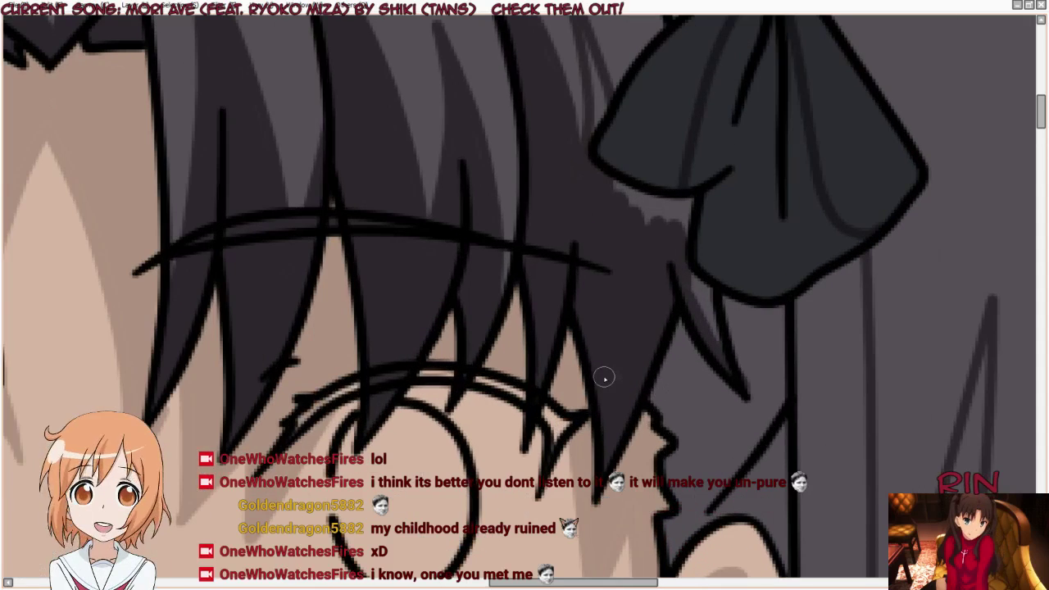
Step: Enlarge the brush to 18.5 and shade the hair line beside the ear
mouse_move(664, 395)
mouse_down()
mouse_move(721, 422)
mouse_move(659, 369)
mouse_move(686, 415)
mouse_move(720, 420)
mouse_move(733, 402)
mouse_move(677, 469)
mouse_move(691, 498)
mouse_move(681, 574)
mouse_up()
scroll(392, 327, down, 3)
scroll(533, 463, up, 3)
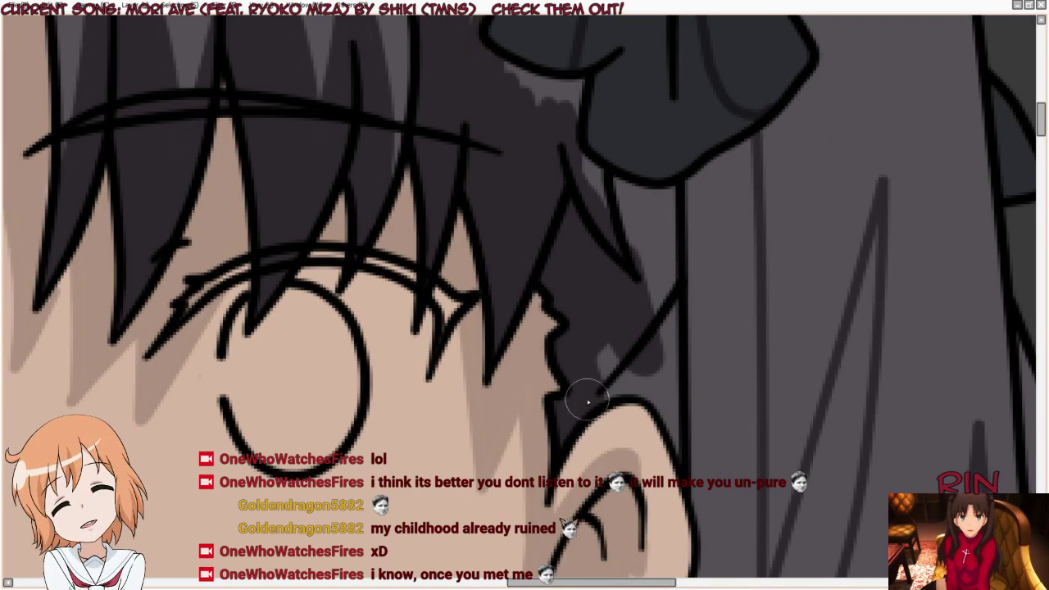
mouse_move(596, 380)
mouse_down()
mouse_move(604, 370)
mouse_move(671, 466)
mouse_up()
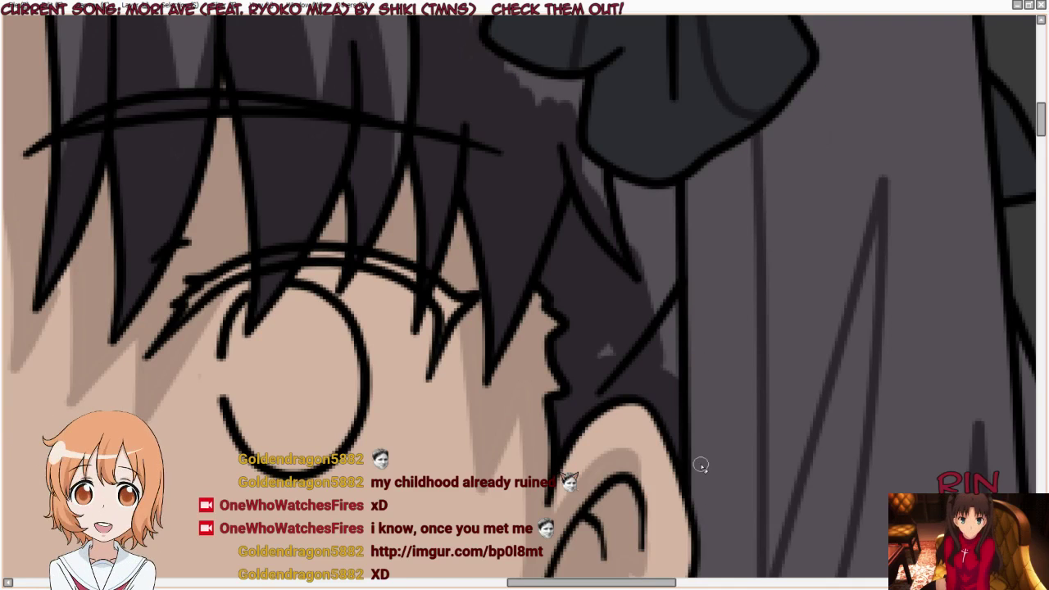
key(bracketright)
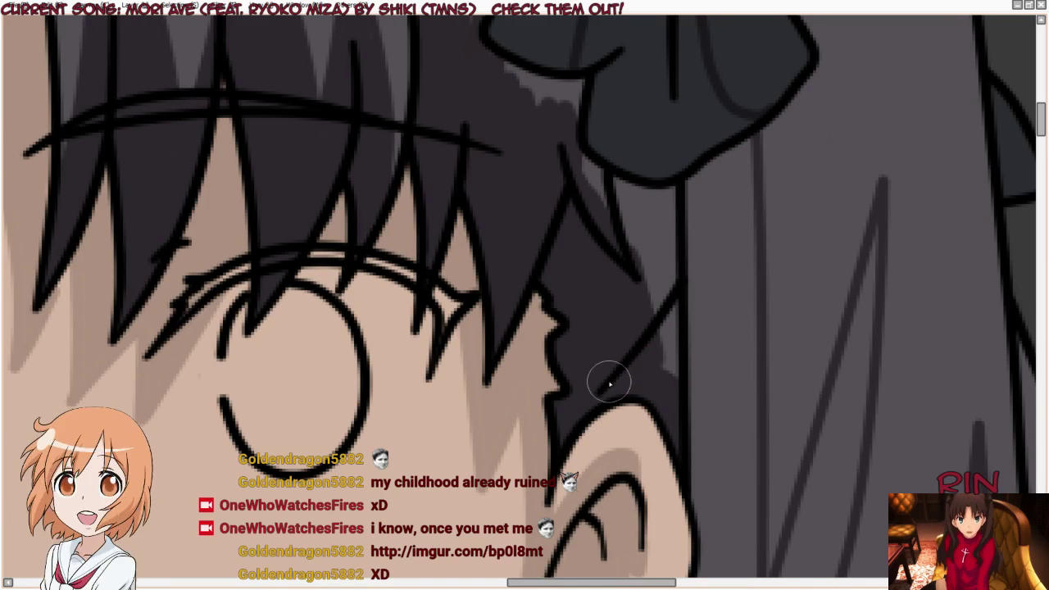
mouse_move(660, 368)
mouse_down()
mouse_move(671, 305)
mouse_move(663, 227)
mouse_move(675, 196)
mouse_move(637, 197)
mouse_move(577, 168)
mouse_move(663, 244)
mouse_up()
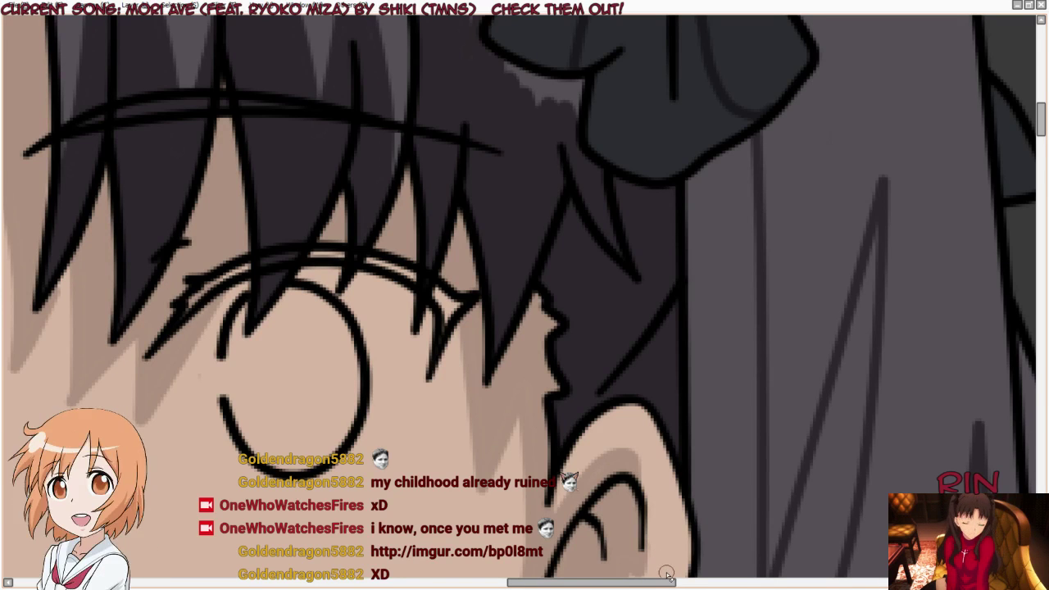
Step: Drop the brush to size 3.6 with the [ key and zoom in on the hair under the ribbon
scroll(630, 302, down, 2)
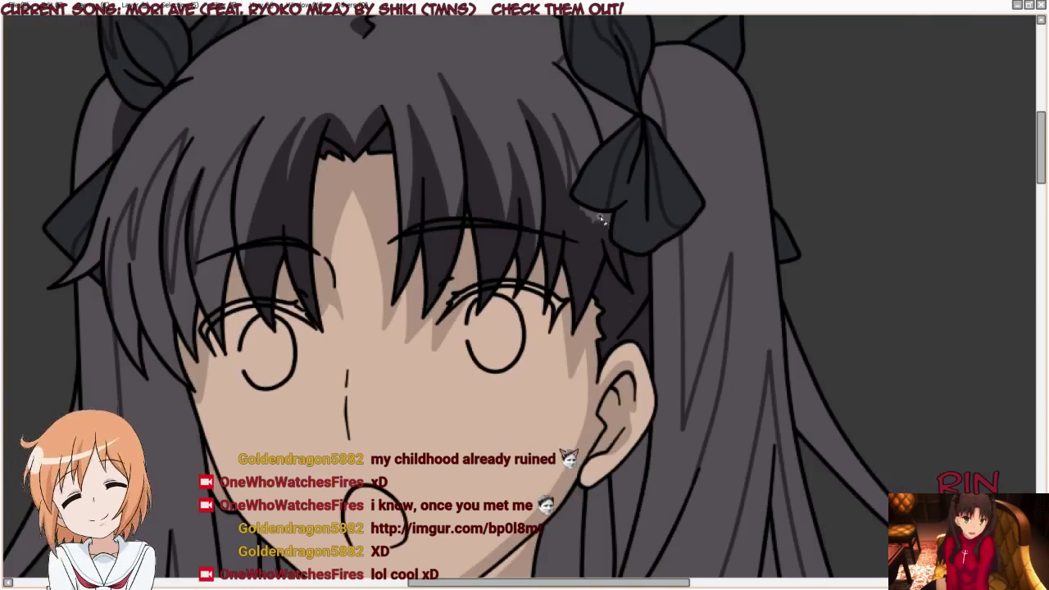
scroll(581, 223, up, 2)
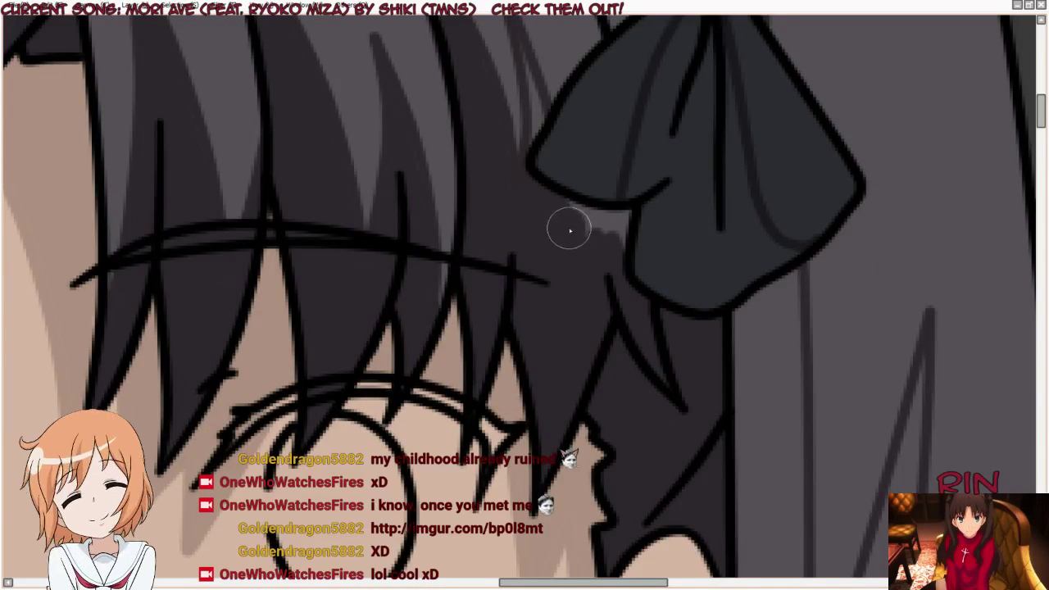
key(bracketleft)
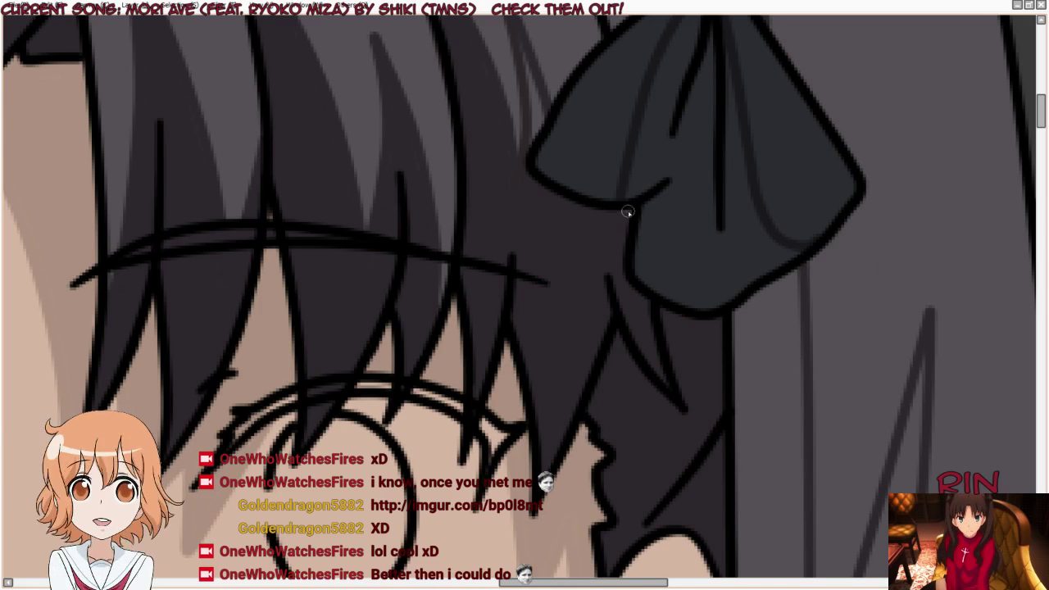
scroll(519, 248, down, 2)
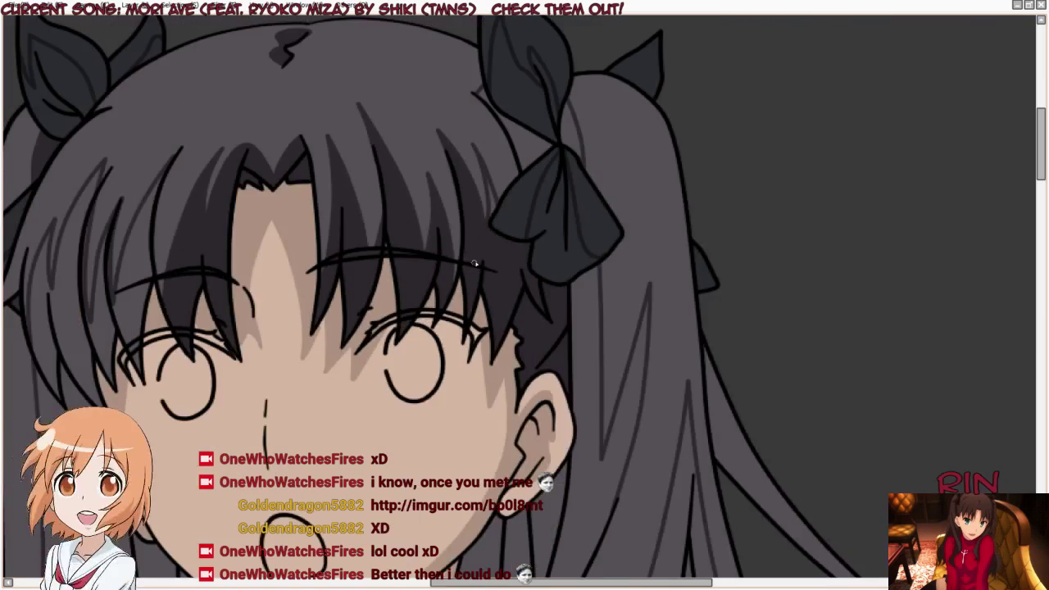
scroll(475, 177, up, 2)
scroll(479, 177, up, 1)
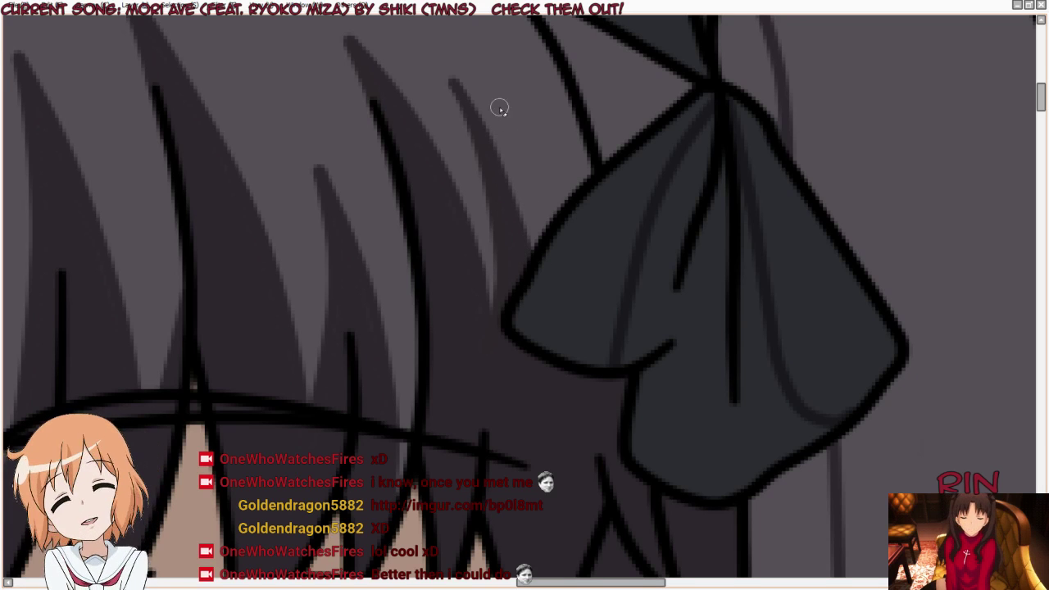
Step: Darken the small hair patch beside the bow and shade along the bow's outline
scroll(509, 232, down, 2)
scroll(479, 260, down, 1)
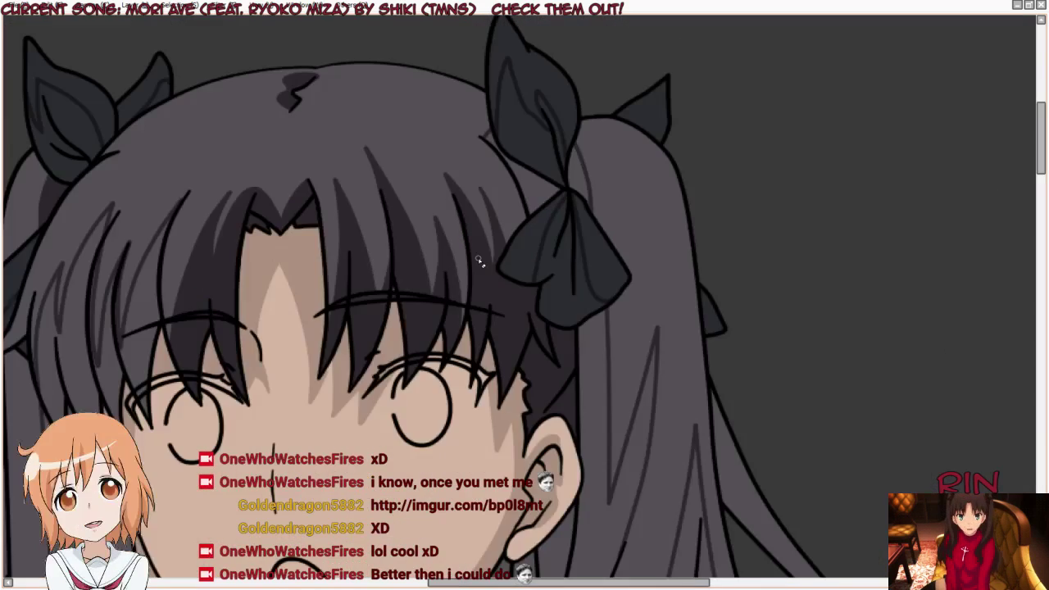
scroll(518, 122, up, 2)
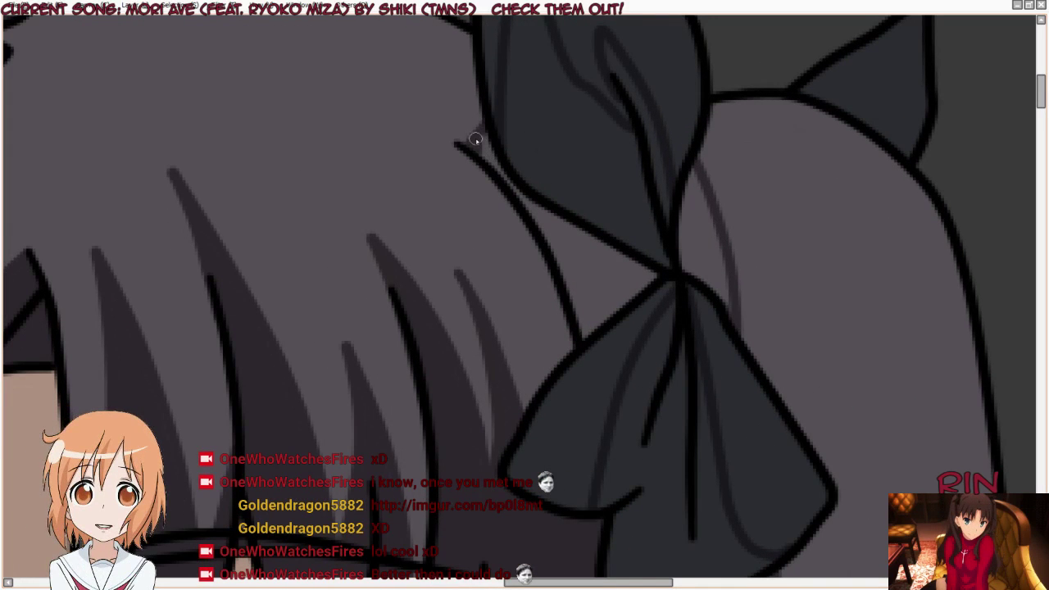
drag(485, 159, 493, 150)
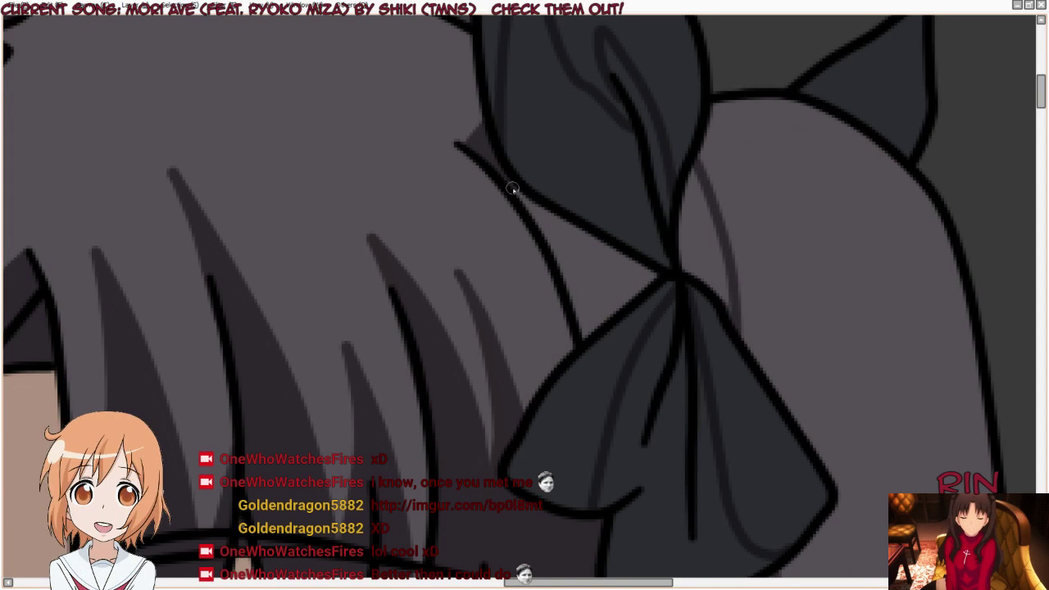
mouse_move(536, 215)
mouse_down()
mouse_move(546, 208)
mouse_move(569, 277)
mouse_move(591, 263)
mouse_move(601, 290)
mouse_move(622, 291)
mouse_up()
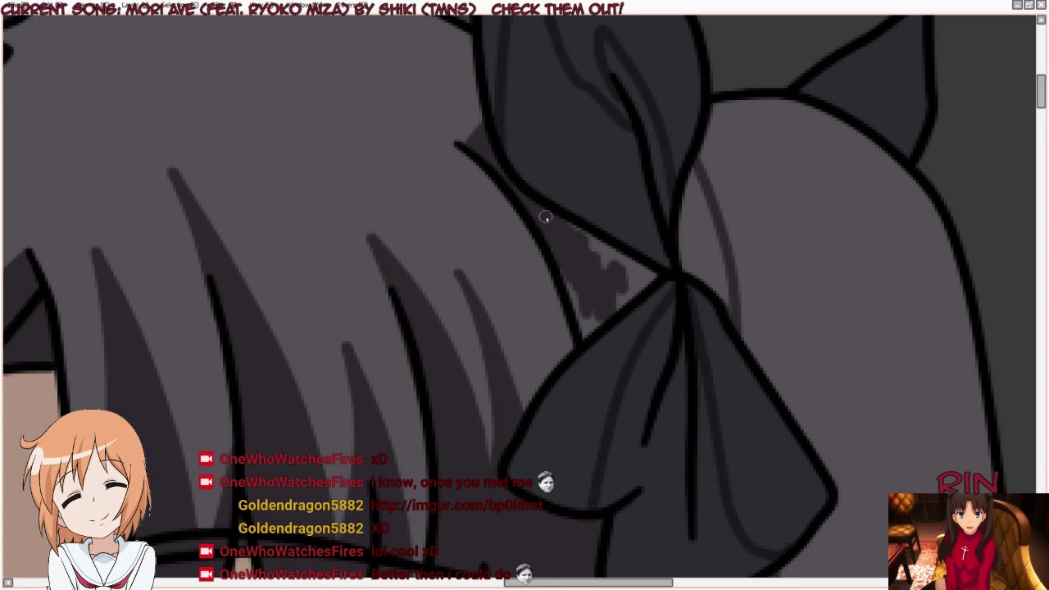
Step: Shade the bow's knot and darken its centre fold lines and middle
mouse_move(608, 257)
mouse_down()
mouse_move(654, 277)
mouse_move(583, 328)
mouse_move(566, 271)
mouse_move(581, 312)
mouse_up()
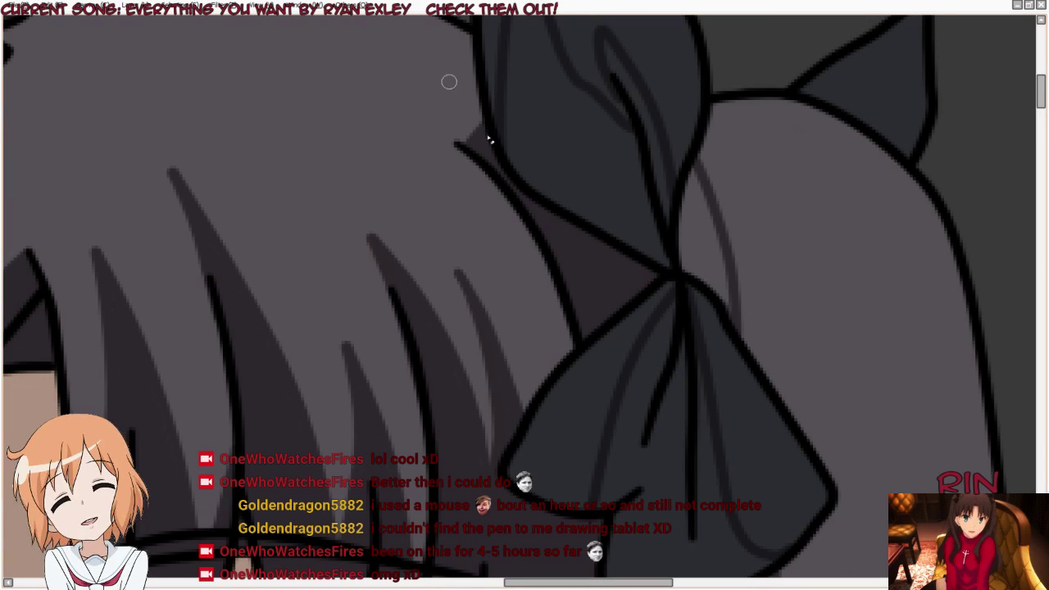
mouse_move(684, 212)
mouse_down()
mouse_move(686, 269)
mouse_move(721, 295)
mouse_up()
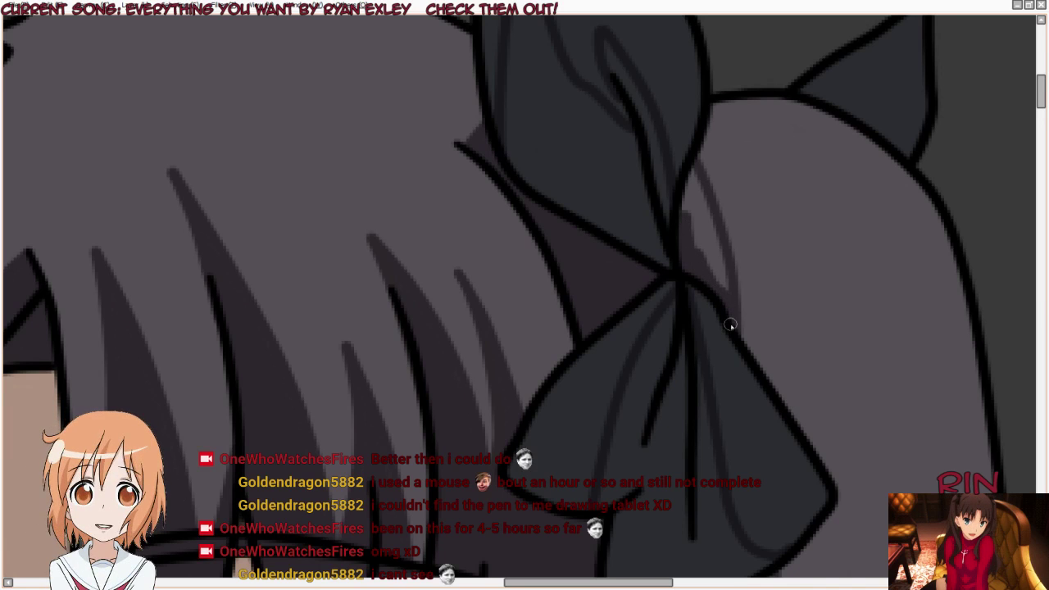
mouse_move(715, 246)
mouse_down()
mouse_move(727, 292)
mouse_move(686, 183)
mouse_move(694, 234)
mouse_move(688, 164)
mouse_up()
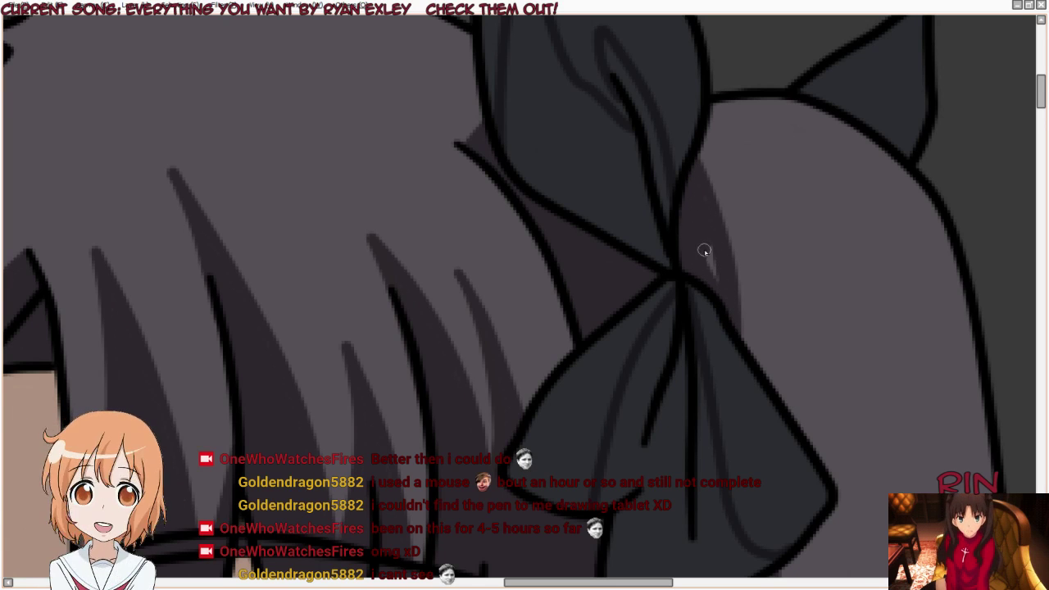
drag(705, 250, 720, 282)
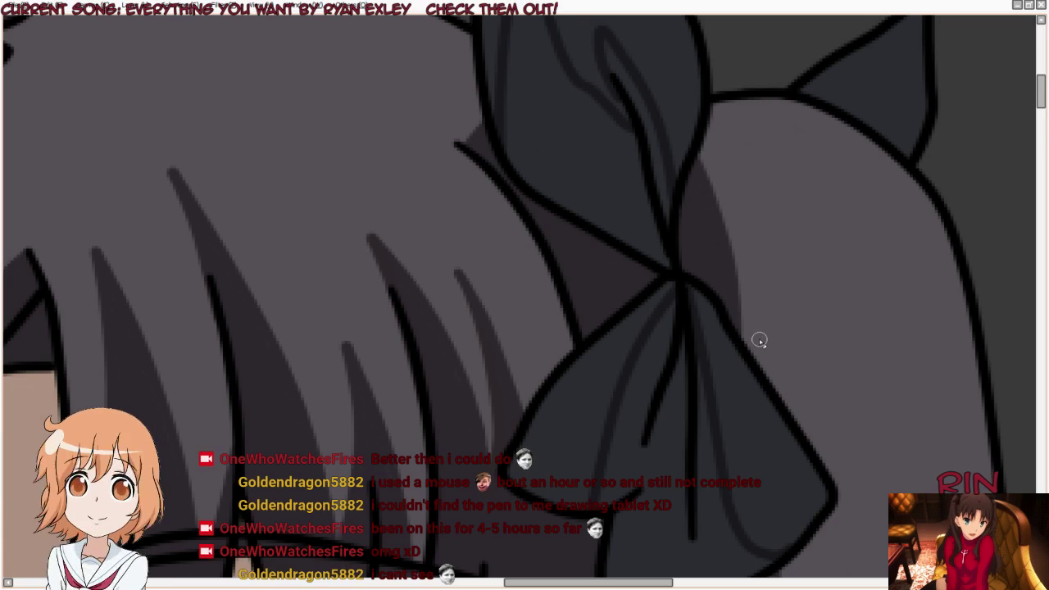
Step: Zoom onto the left bangs and paint the first dark strands over the eye
scroll(704, 172, down, 3)
scroll(704, 172, down, 2)
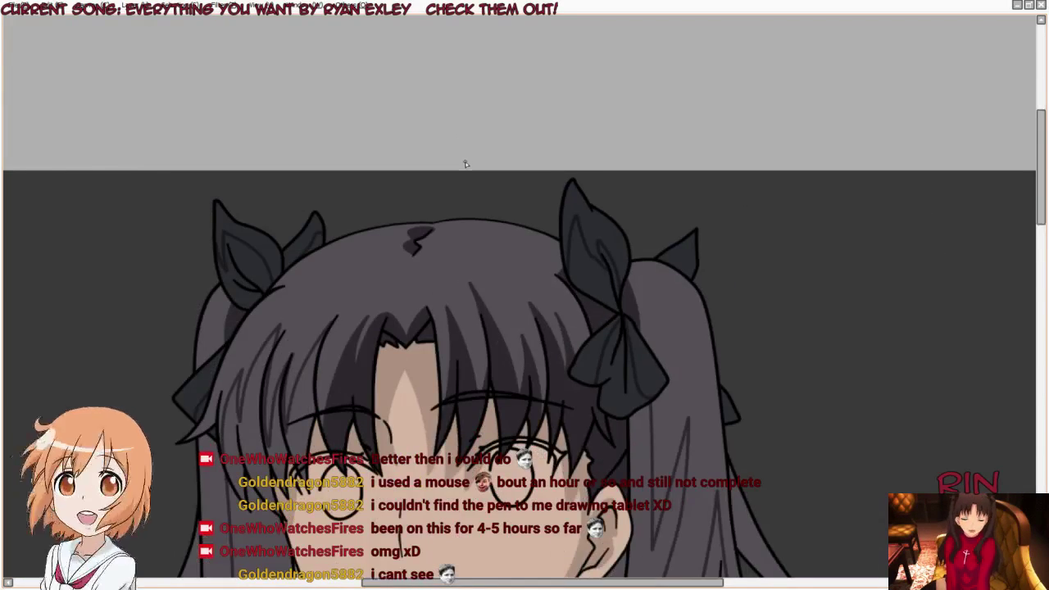
scroll(395, 289, up, 1)
scroll(385, 287, up, 2)
scroll(377, 285, up, 1)
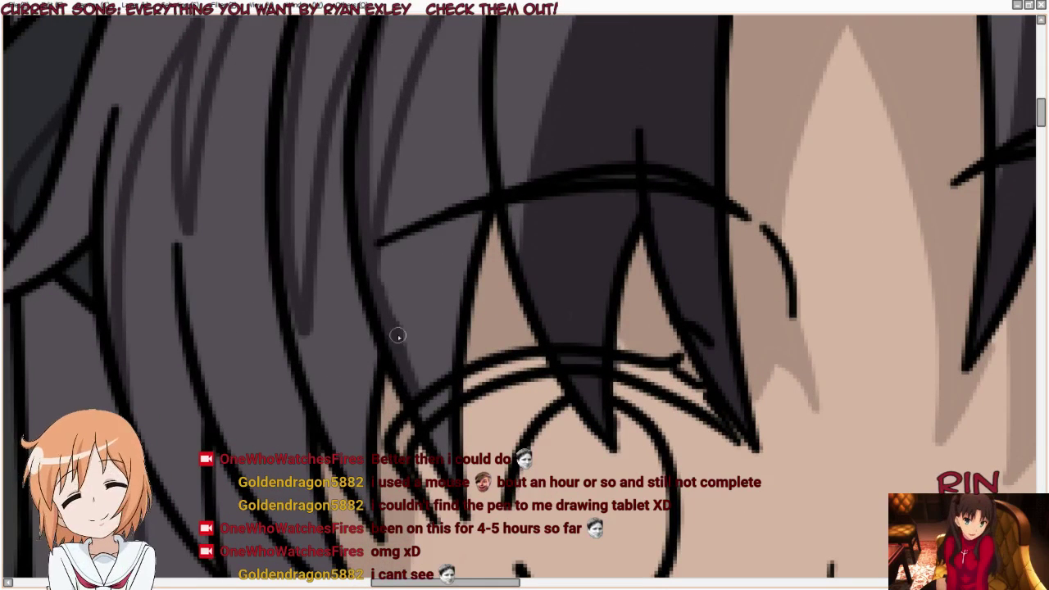
drag(448, 383, 434, 305)
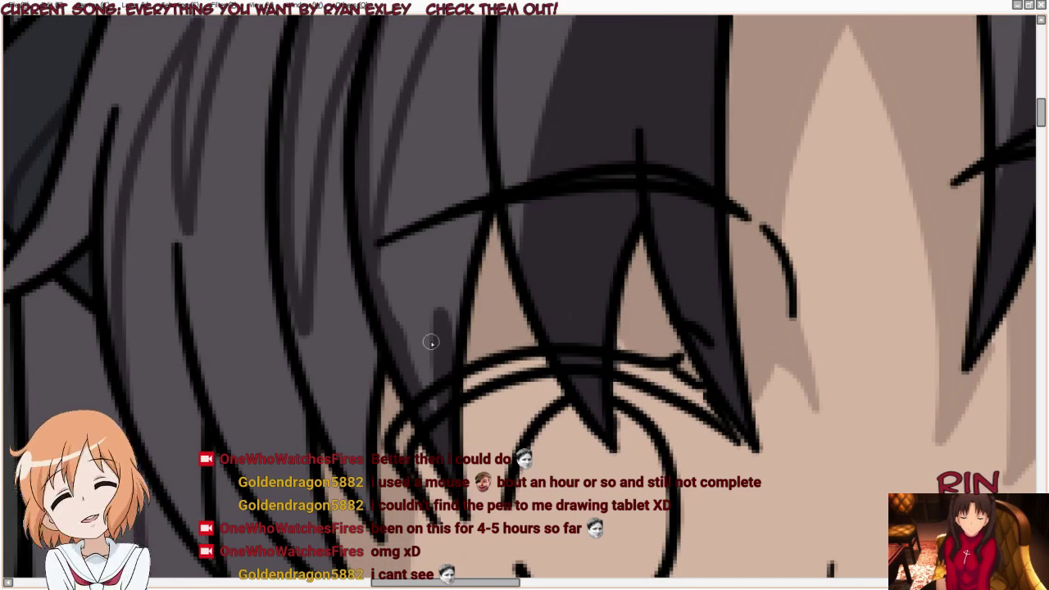
mouse_move(436, 385)
mouse_down()
mouse_move(422, 277)
mouse_move(402, 305)
mouse_up()
drag(413, 385, 393, 258)
Step: Add more back-and-forth dark strokes through the bangs over the left eye
mouse_move(402, 323)
mouse_down()
mouse_move(382, 248)
mouse_move(418, 305)
mouse_up()
mouse_move(417, 330)
mouse_down()
mouse_move(424, 199)
mouse_move(436, 333)
mouse_move(457, 218)
mouse_move(471, 206)
mouse_move(457, 75)
mouse_move(391, 273)
mouse_move(432, 101)
mouse_move(462, 36)
mouse_move(434, 101)
mouse_move(428, 66)
mouse_move(442, 67)
mouse_move(421, 227)
mouse_up()
scroll(421, 227, down, 2)
scroll(470, 72, up, 1)
scroll(470, 72, up, 1)
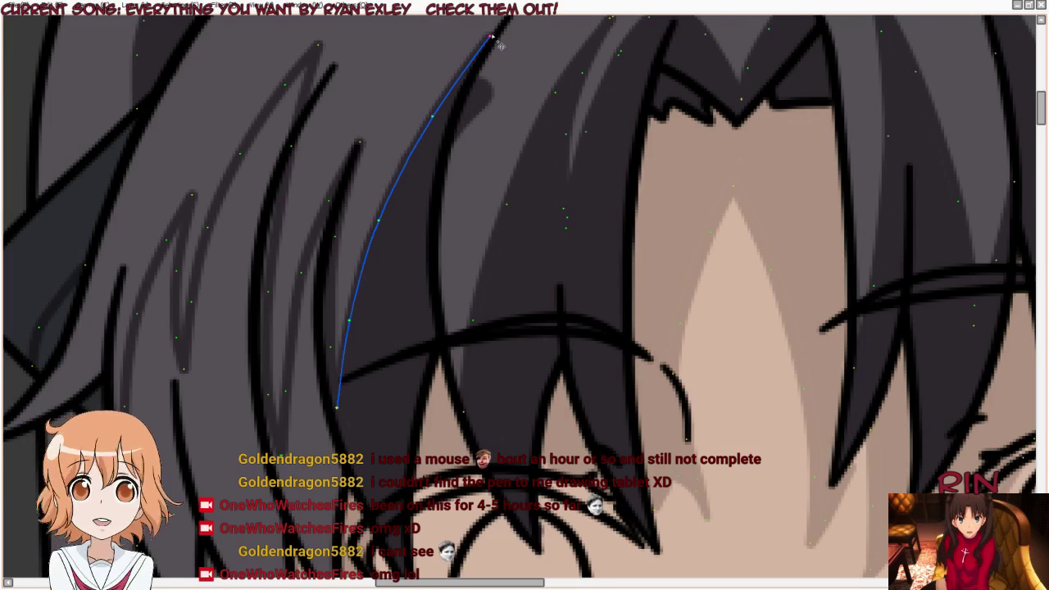
Step: Paint over the small light grey patch in the bangs with the surrounding hair colour
scroll(336, 88, down, 1)
scroll(336, 89, up, 1)
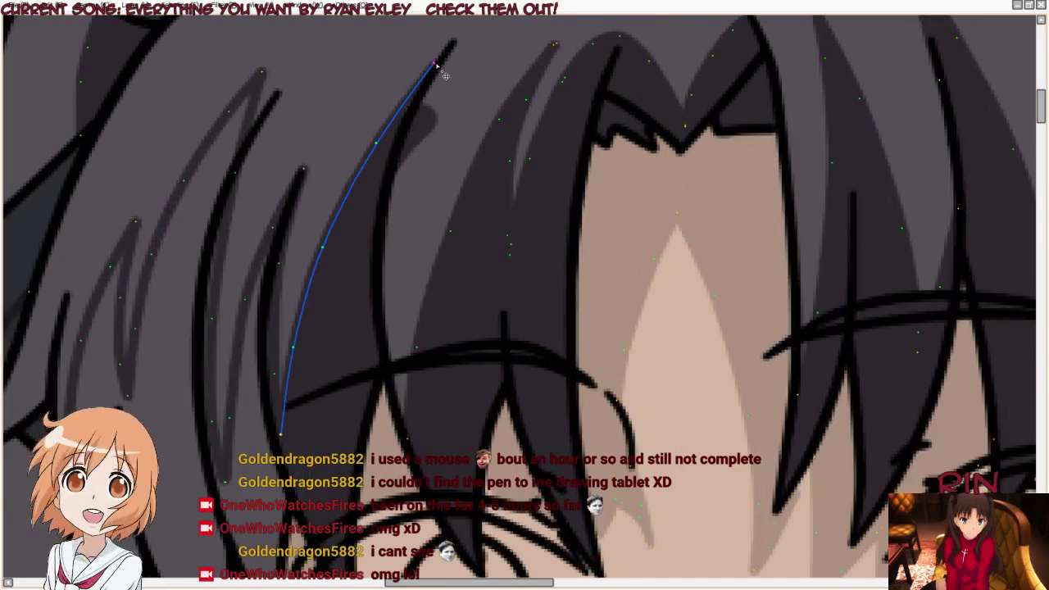
key(Tab)
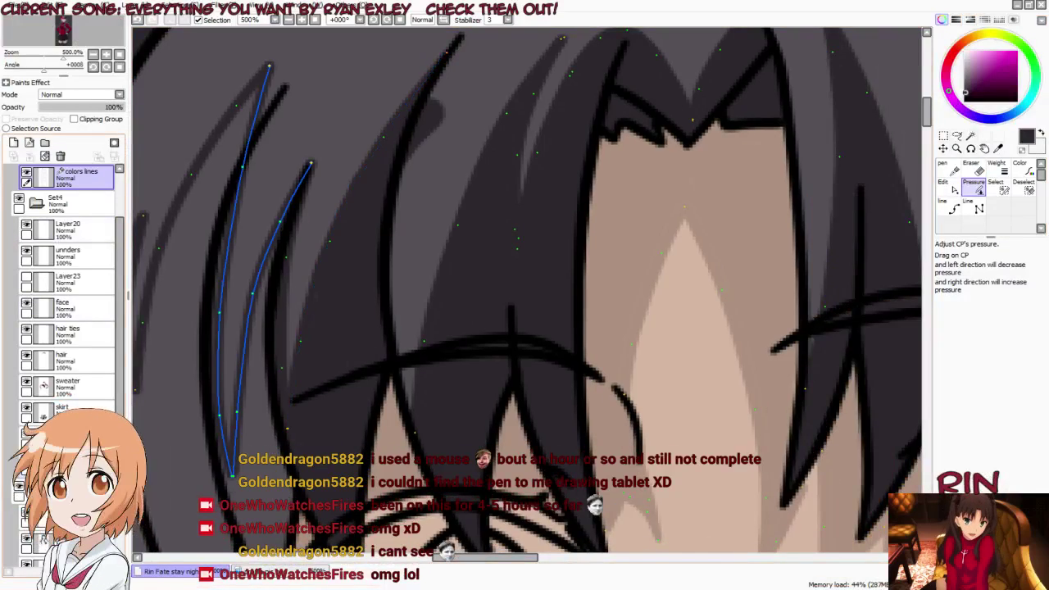
key(Tab)
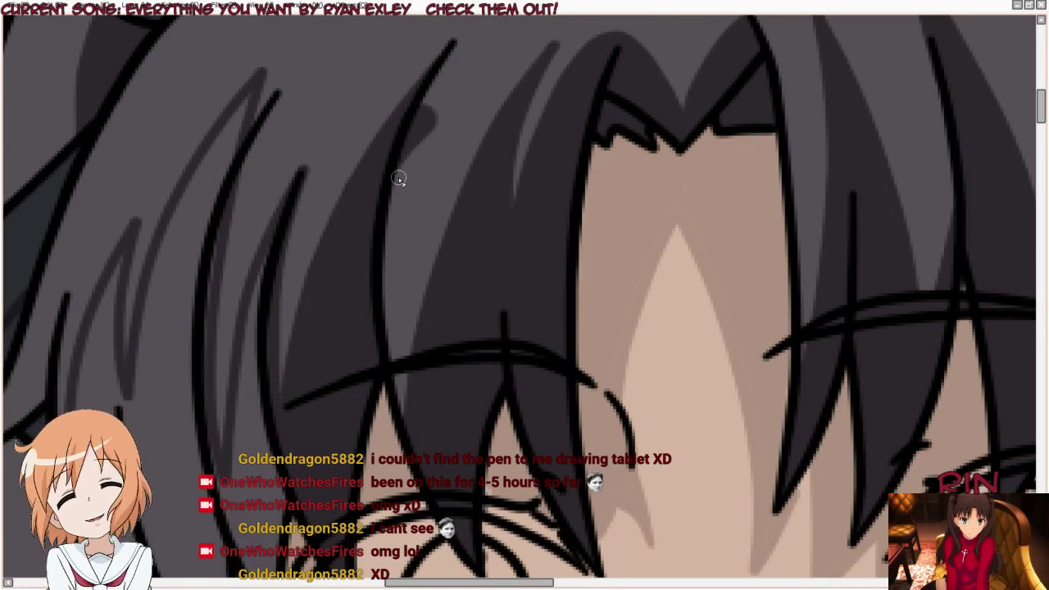
drag(413, 153, 417, 140)
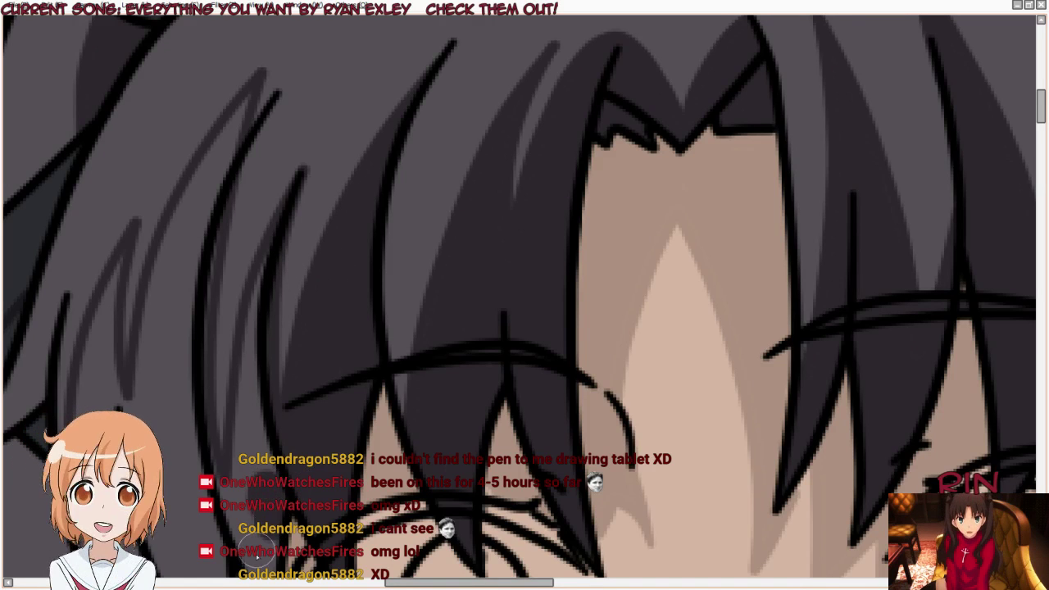
Step: With a smaller brush, add two faint highlight strokes along the left bang strands
scroll(238, 492, down, 3)
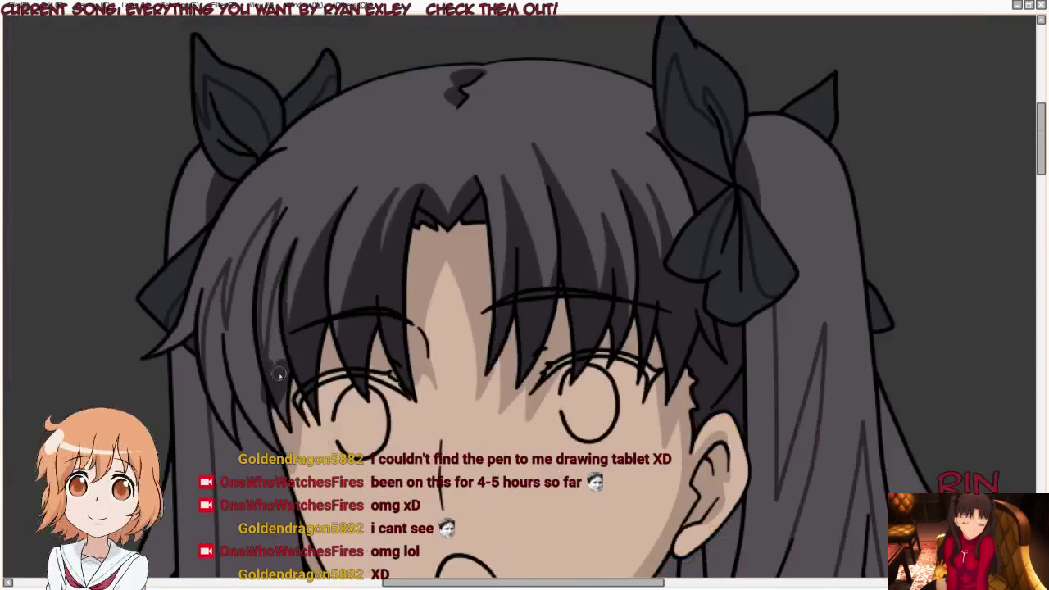
scroll(254, 459, up, 2)
scroll(261, 434, up, 1)
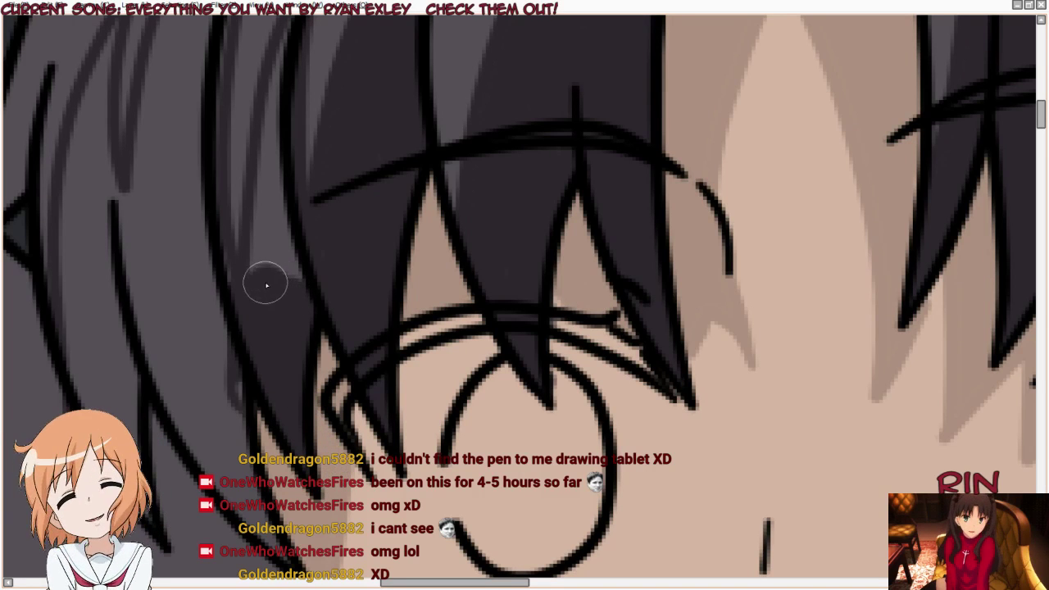
scroll(279, 132, down, 2)
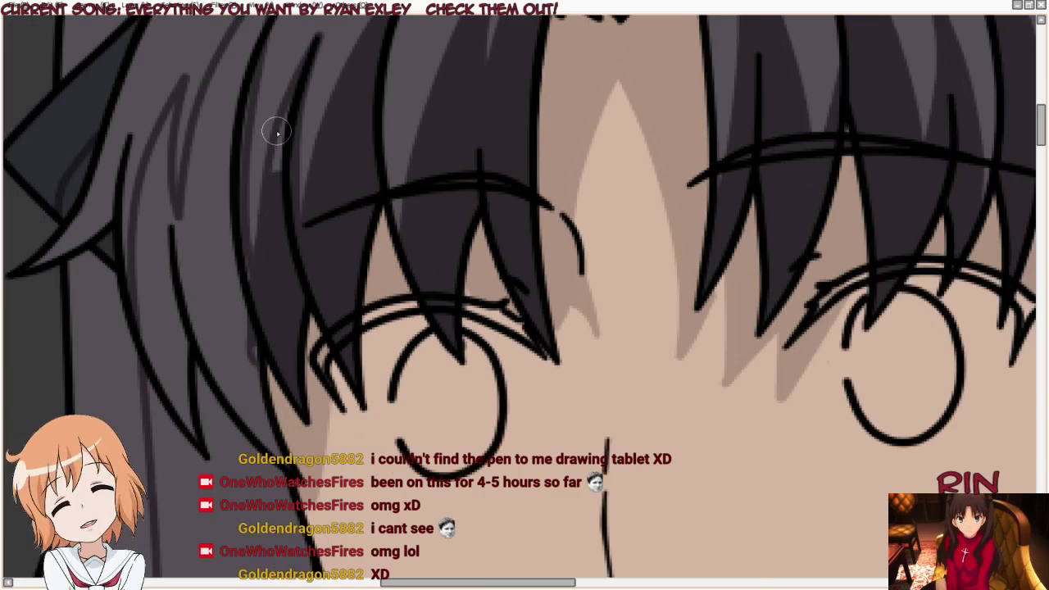
scroll(276, 129, up, 1)
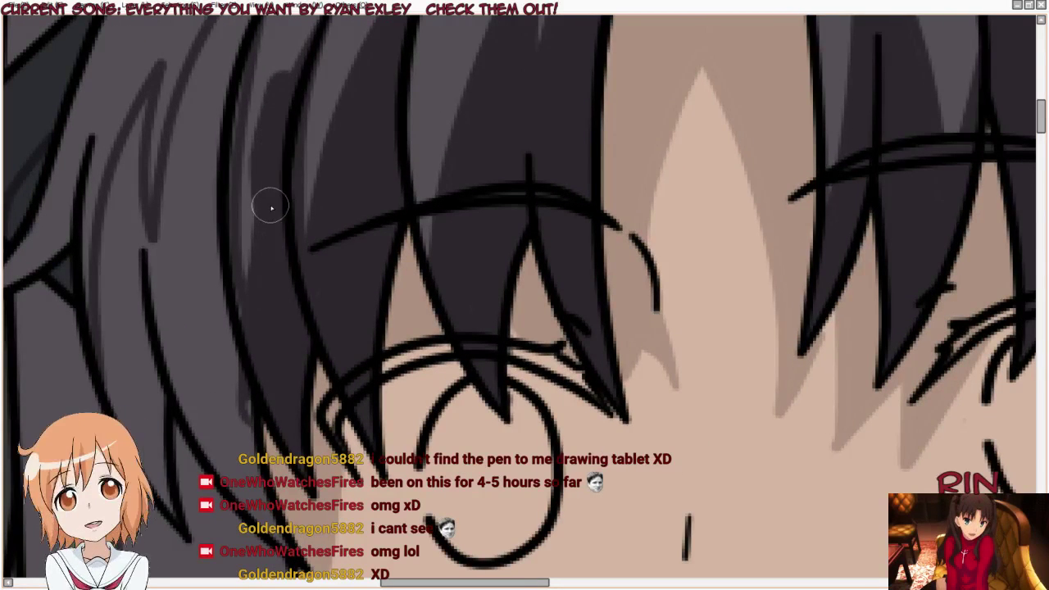
key(bracketleft)
key(bracketleft)
drag(276, 112, 246, 206)
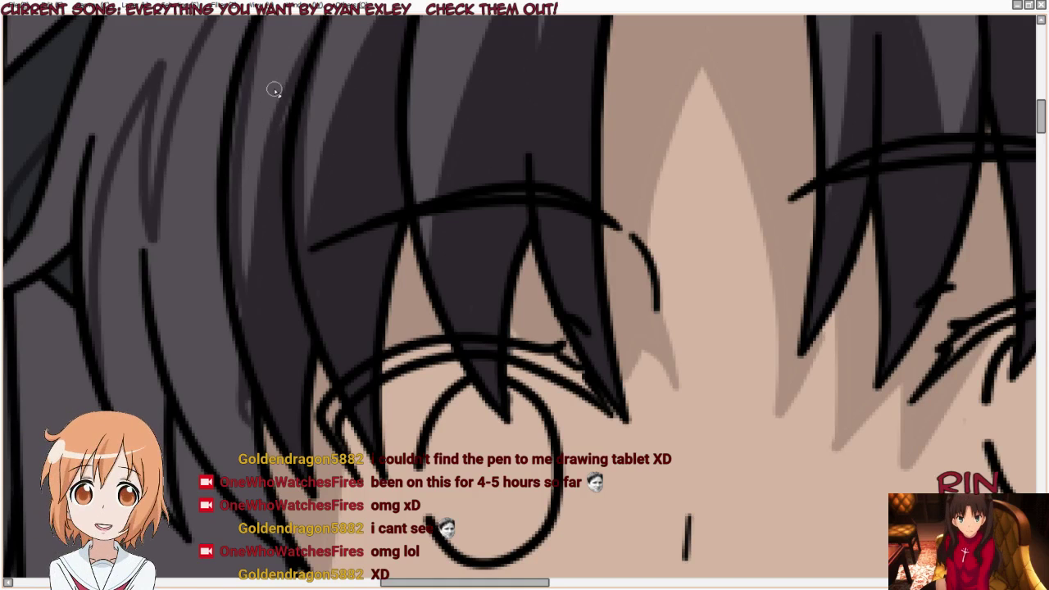
drag(288, 124, 348, 20)
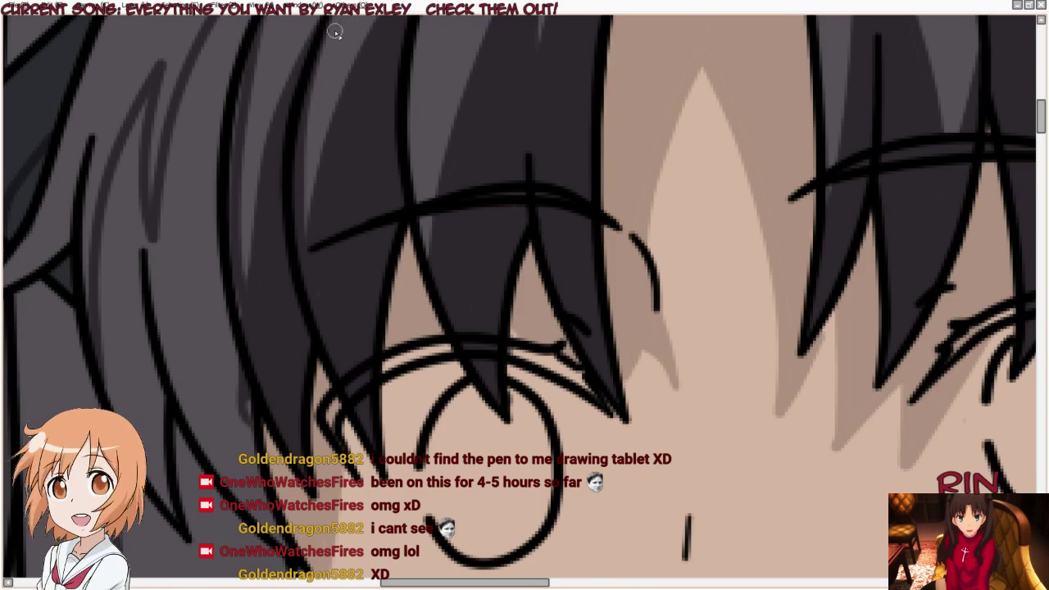
scroll(300, 134, down, 3)
scroll(318, 76, up, 3)
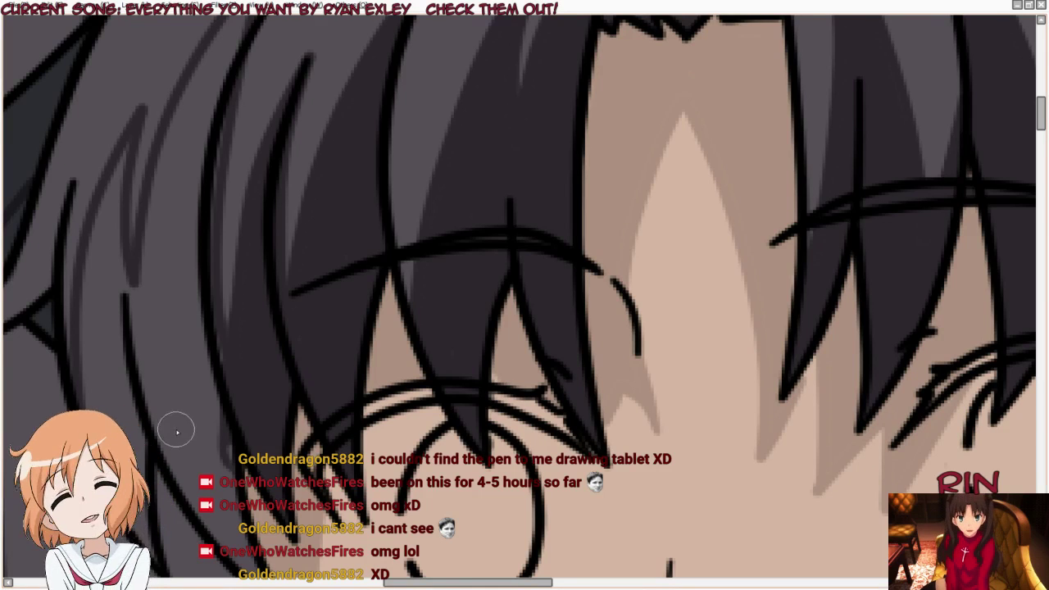
scroll(238, 344, down, 1)
scroll(326, 291, down, 1)
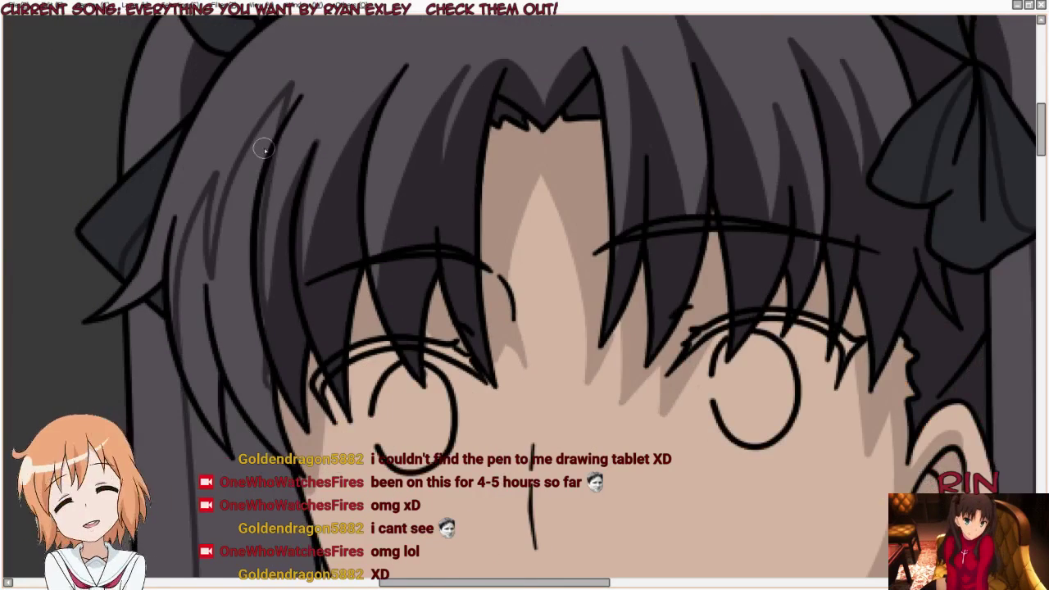
Step: Paint dark shadow strokes up the hair strands left of the eyes, undoing one overdone stroke
scroll(264, 149, up, 1)
mouse_move(263, 393)
mouse_down()
mouse_move(237, 328)
mouse_move(274, 118)
mouse_up()
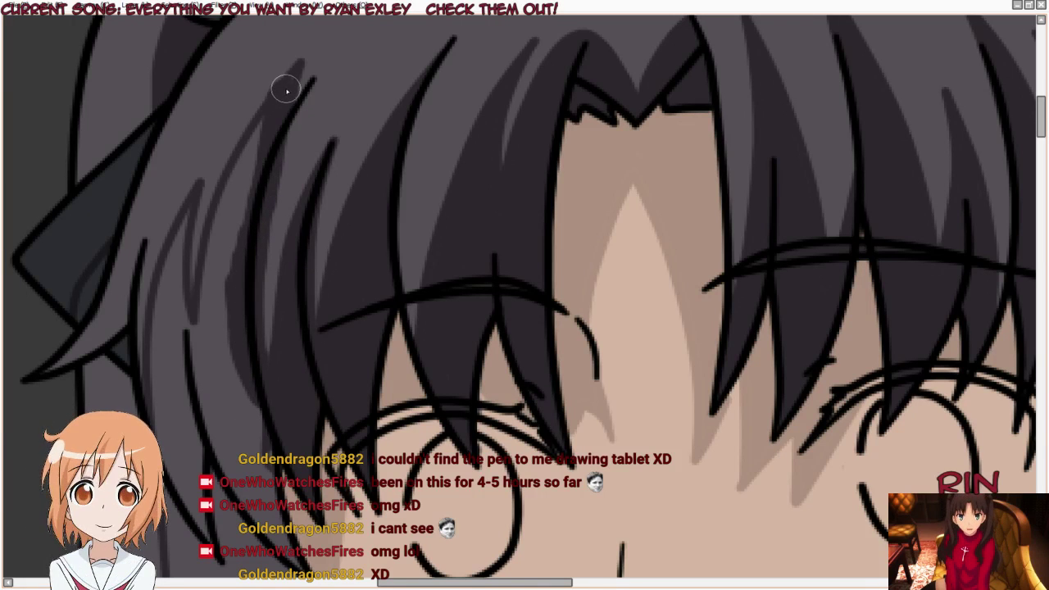
mouse_move(189, 269)
mouse_down()
mouse_move(232, 195)
mouse_move(216, 339)
mouse_up()
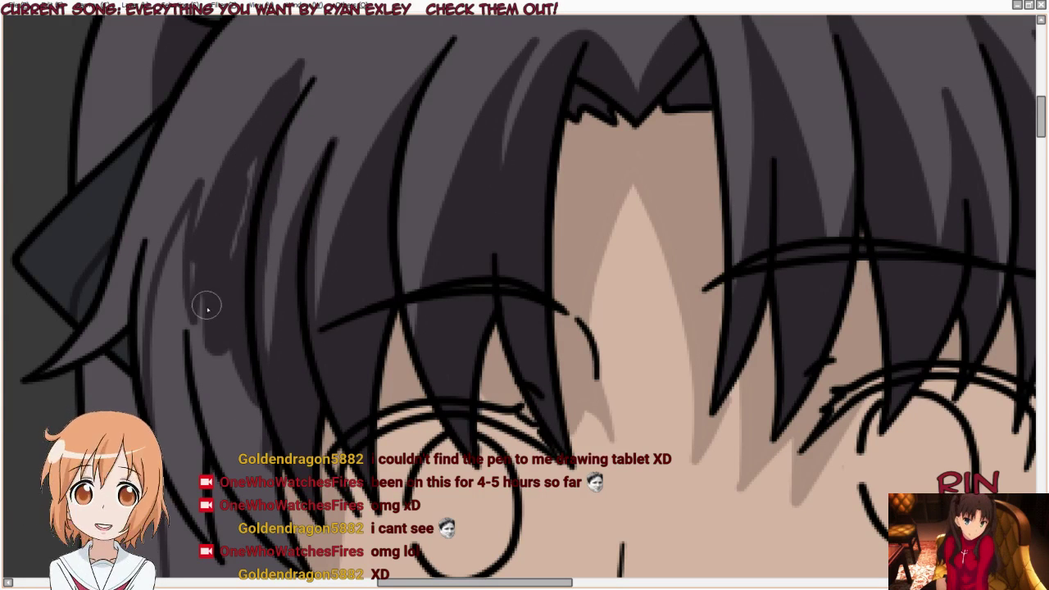
drag(206, 304, 204, 351)
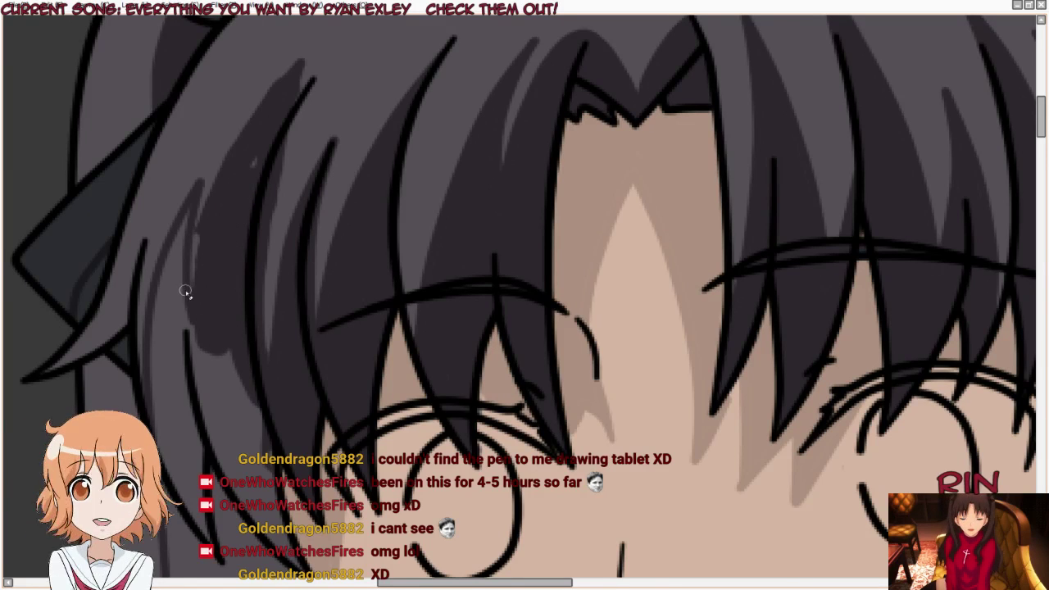
mouse_move(186, 291)
mouse_down()
mouse_move(204, 240)
mouse_move(183, 262)
mouse_up()
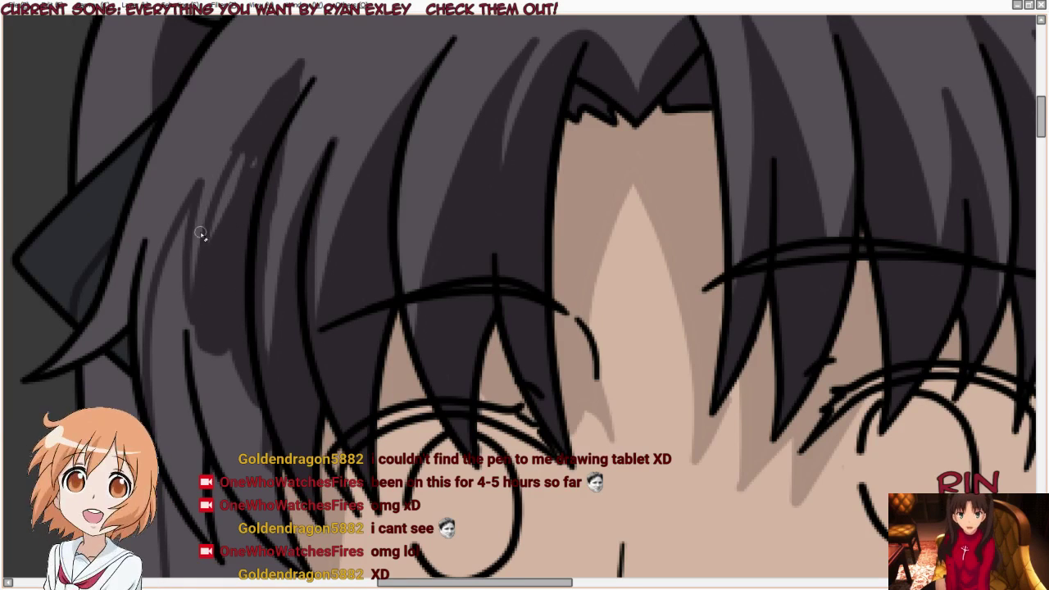
drag(242, 162, 189, 275)
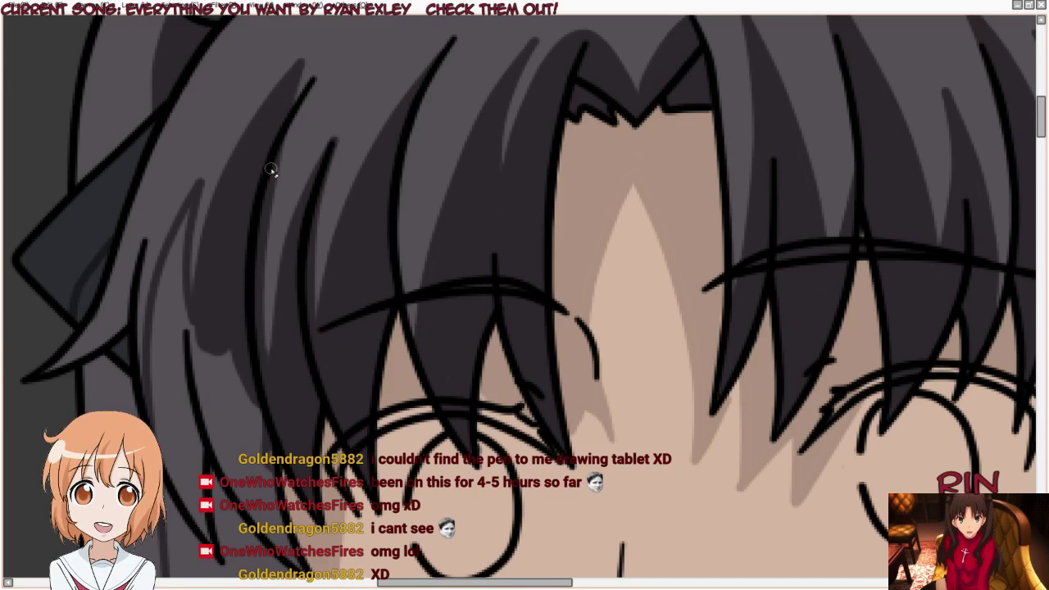
mouse_move(202, 335)
mouse_down()
mouse_move(207, 443)
mouse_move(164, 393)
mouse_move(159, 300)
mouse_move(187, 195)
mouse_up()
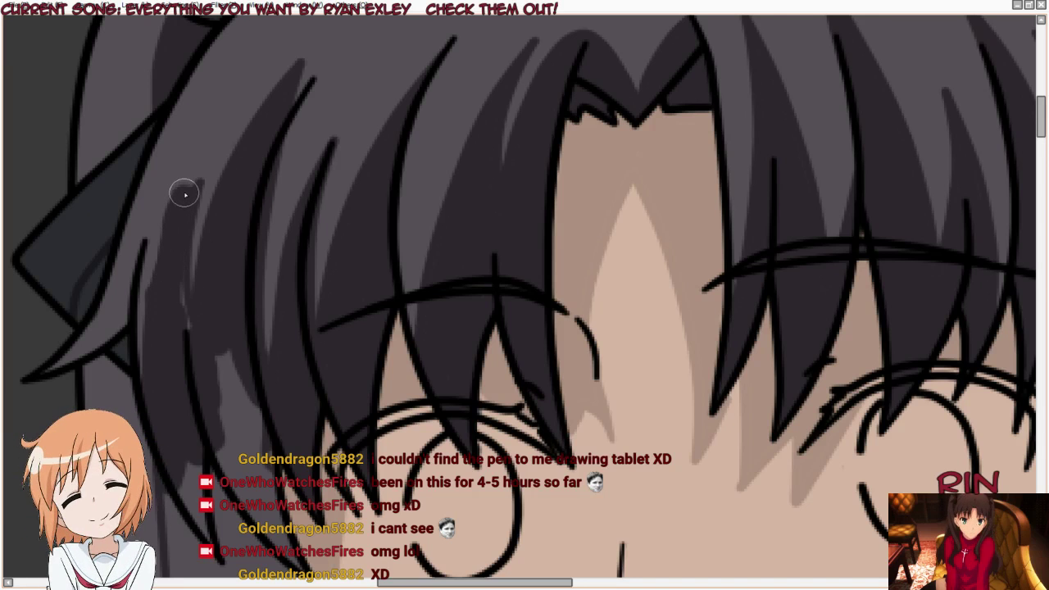
mouse_move(164, 324)
mouse_down()
mouse_move(136, 382)
mouse_move(147, 254)
mouse_up()
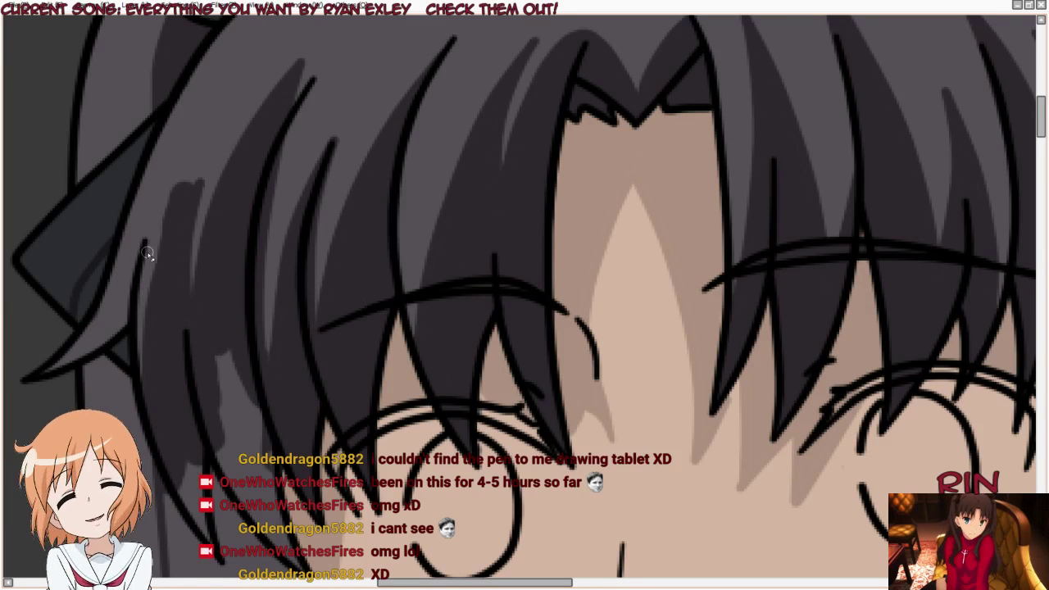
key(ctrl+z)
key(ctrl+z)
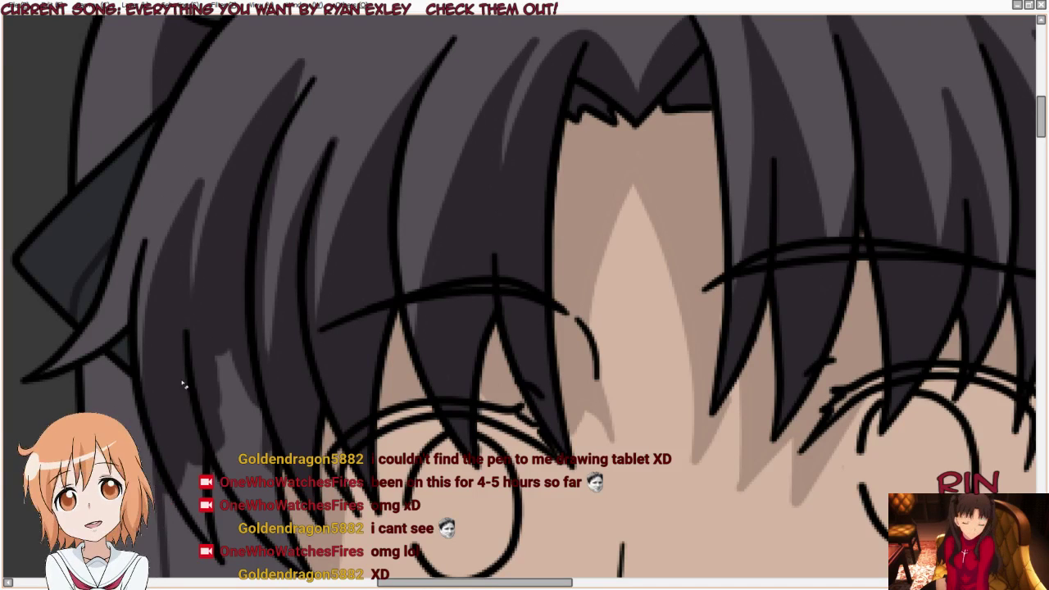
drag(172, 463, 264, 426)
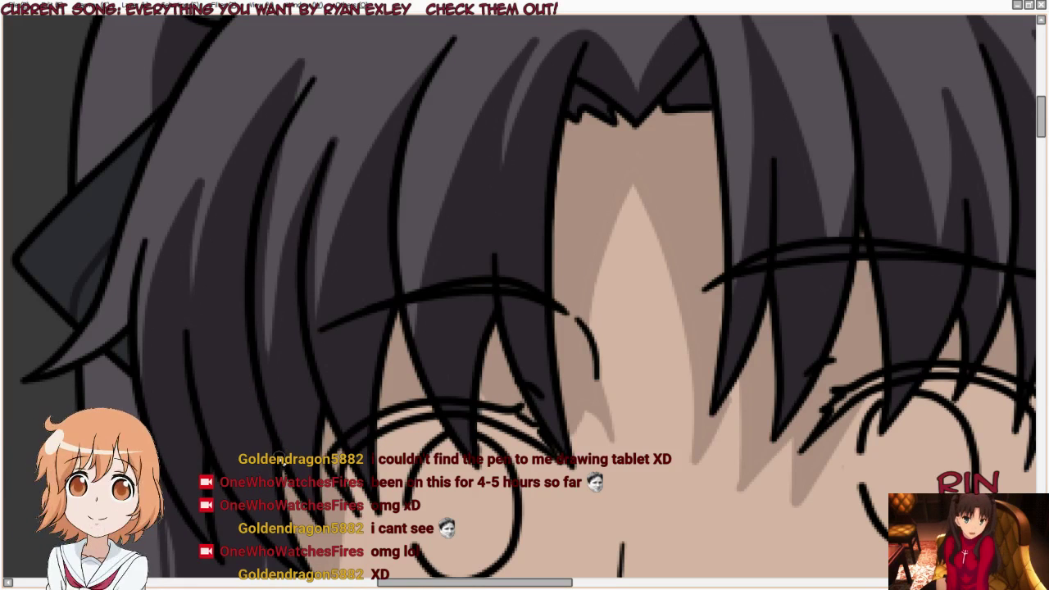
Step: Fill darker shadow into the lower-left hair strands hanging beside the cheek
scroll(221, 377, down, 3)
scroll(201, 385, up, 2)
scroll(204, 386, up, 1)
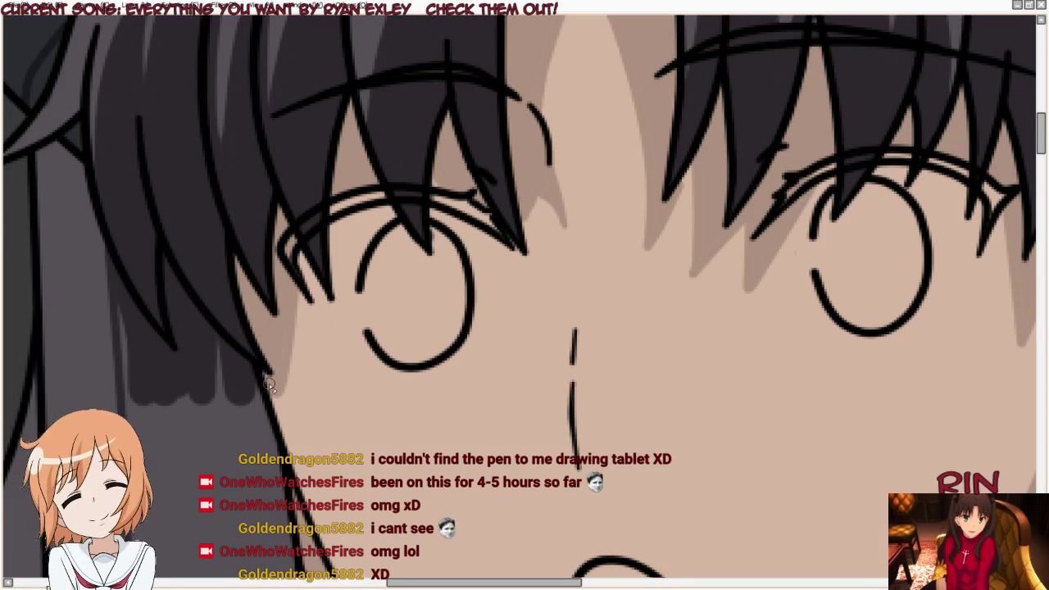
mouse_move(243, 382)
mouse_down()
mouse_move(246, 483)
mouse_move(205, 476)
mouse_up()
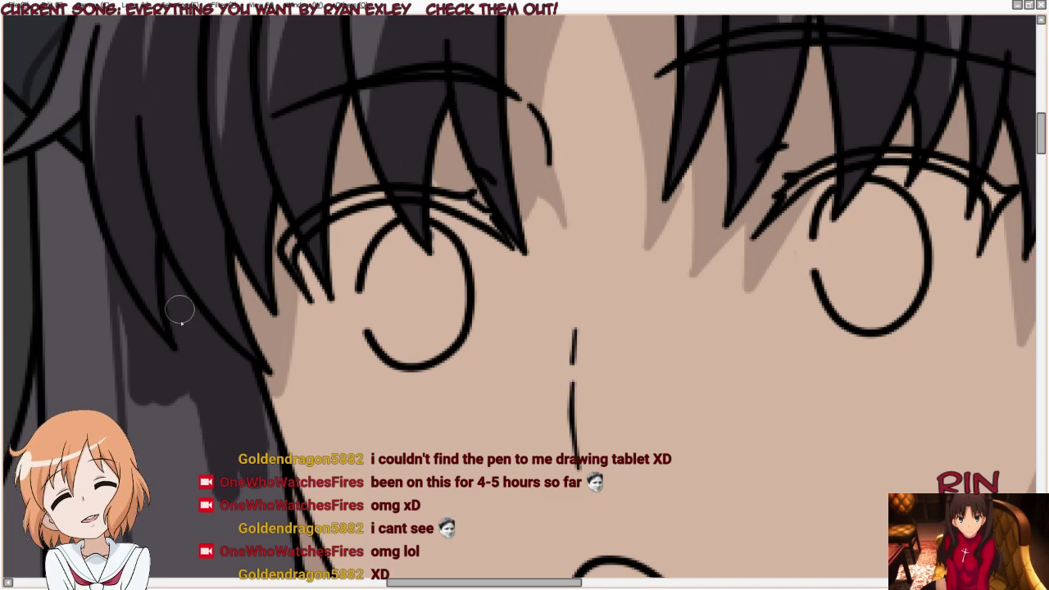
drag(181, 309, 221, 525)
drag(197, 393, 188, 328)
drag(164, 393, 179, 559)
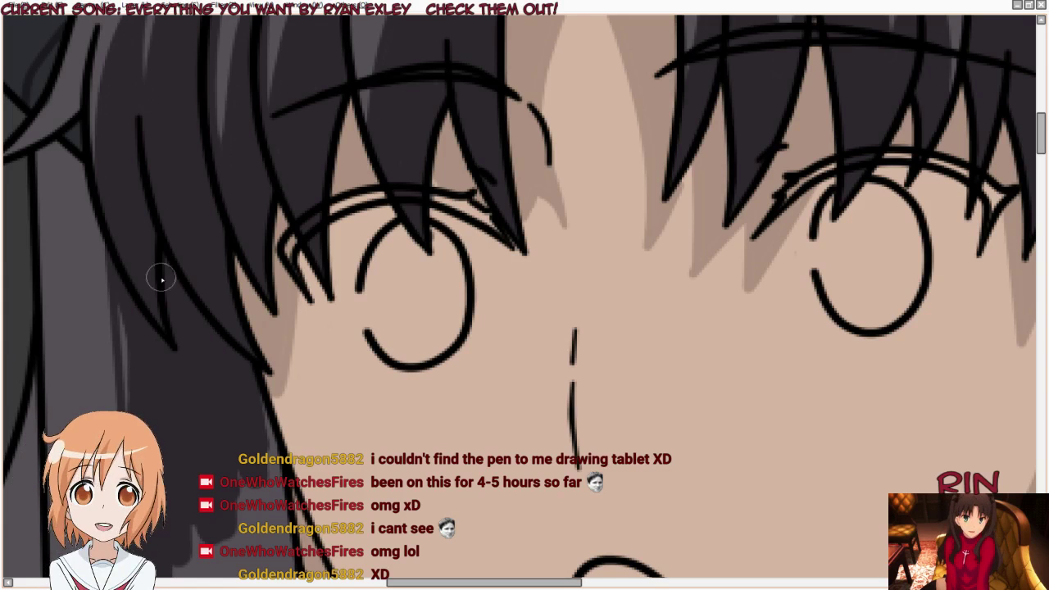
drag(137, 304, 128, 342)
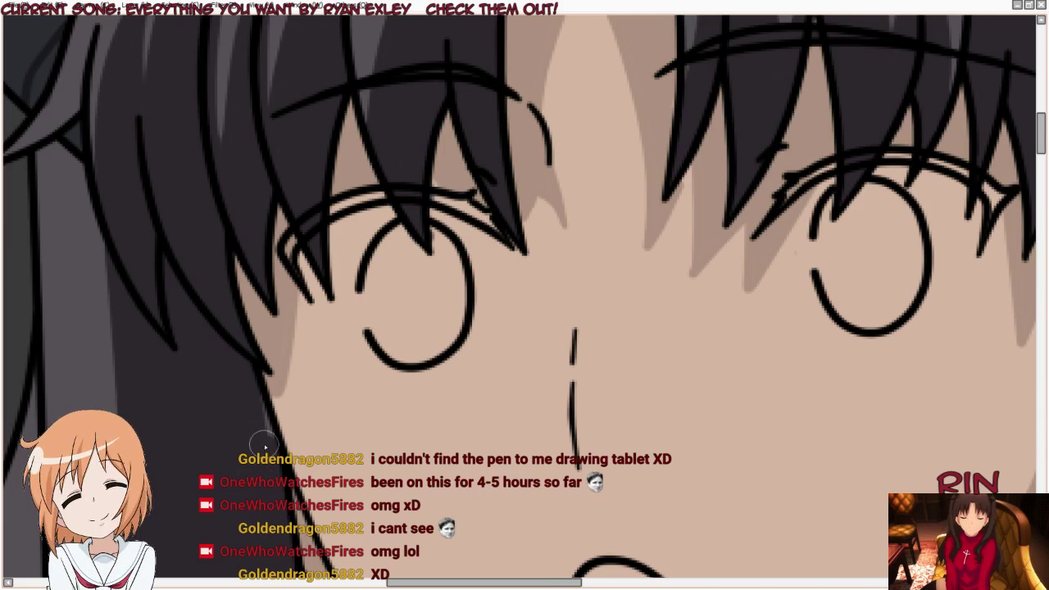
Step: Carry the dark shadow down the strand beside the cheek and chin, cleaning its left edge
scroll(237, 422, down, 3)
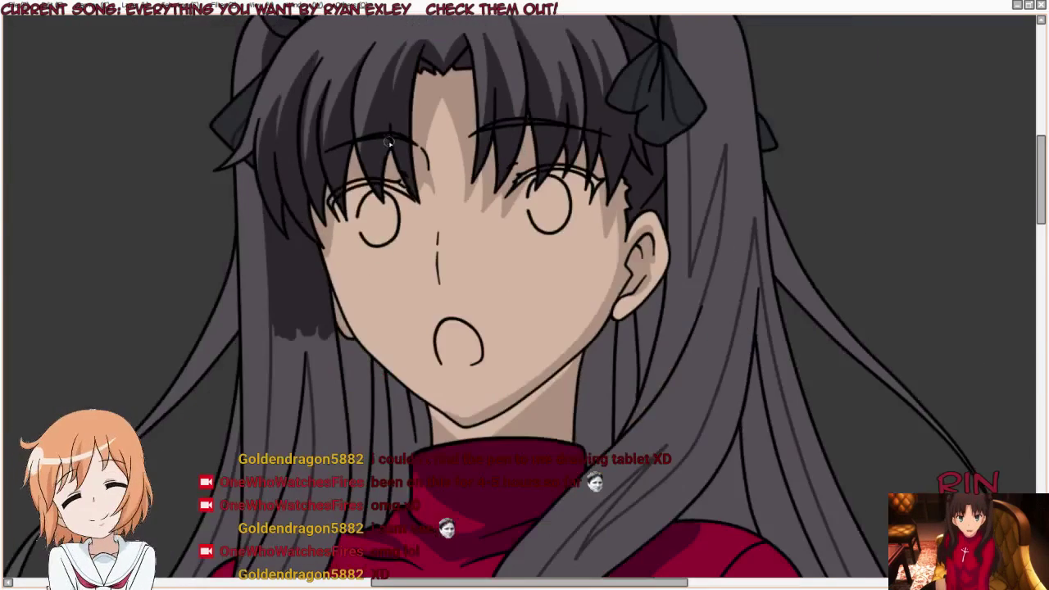
scroll(293, 355, up, 2)
mouse_move(294, 283)
mouse_down()
mouse_move(291, 254)
mouse_move(269, 261)
mouse_up()
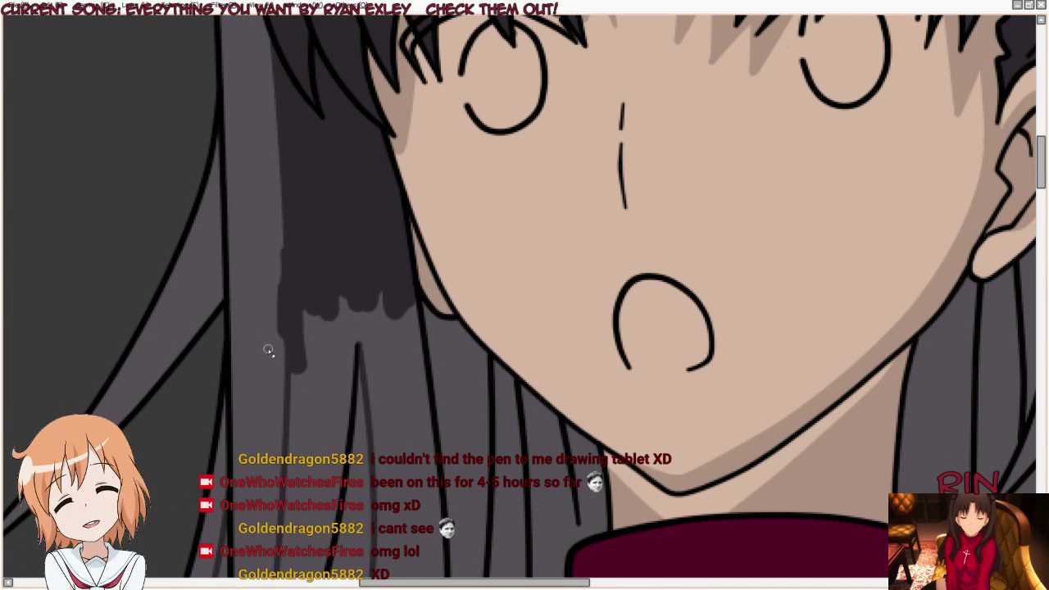
drag(268, 350, 286, 247)
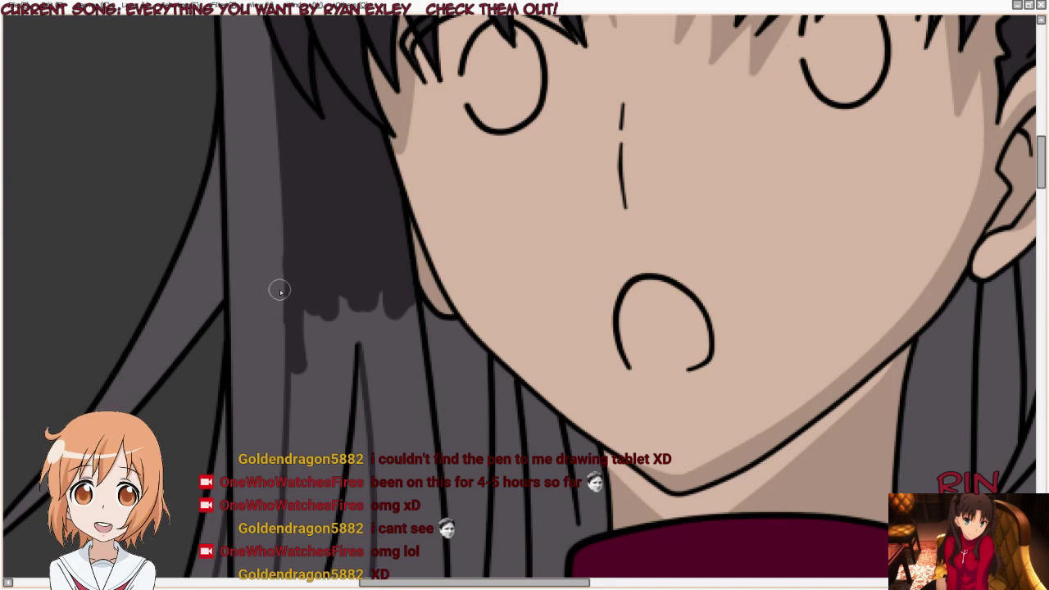
mouse_move(292, 340)
mouse_down()
mouse_move(309, 307)
mouse_move(316, 451)
mouse_up()
mouse_move(312, 311)
mouse_down()
mouse_move(323, 460)
mouse_move(339, 335)
mouse_move(347, 370)
mouse_move(356, 306)
mouse_move(371, 335)
mouse_move(368, 321)
mouse_move(377, 410)
mouse_move(391, 286)
mouse_move(416, 455)
mouse_move(411, 327)
mouse_move(420, 413)
mouse_up()
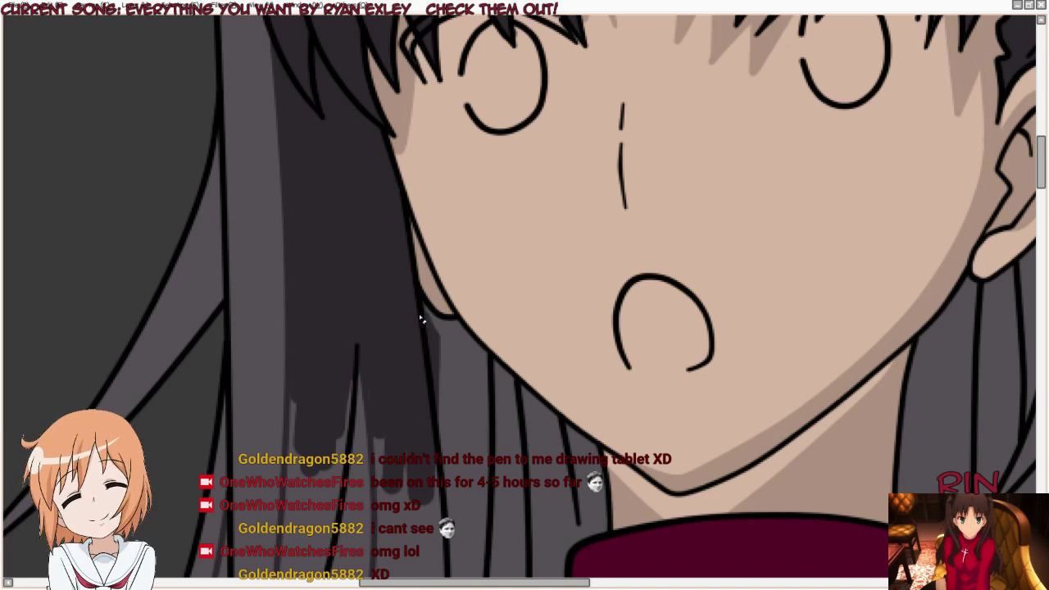
drag(426, 320, 428, 317)
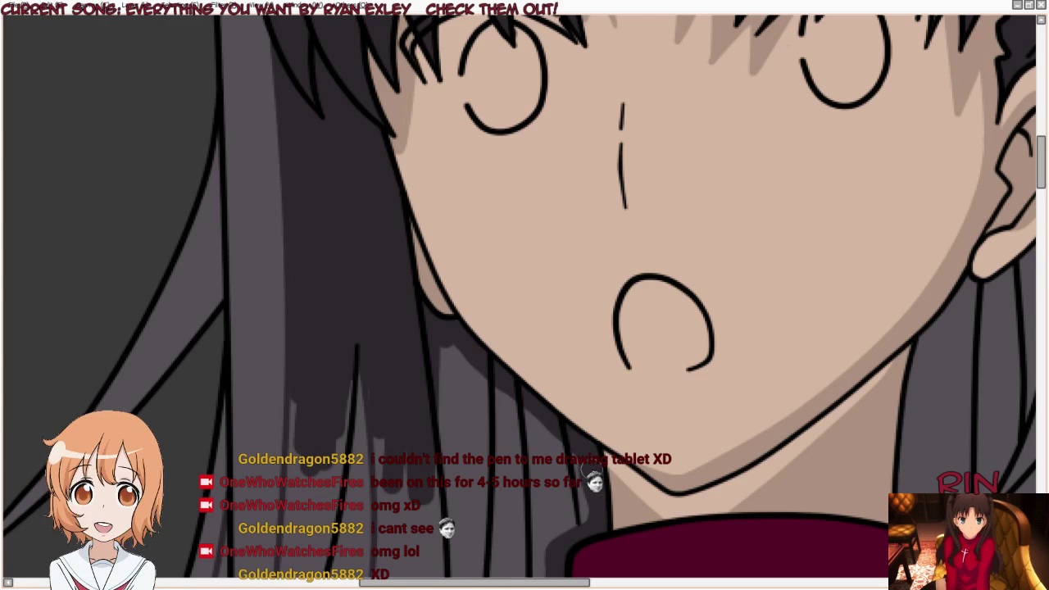
Step: Paint broad dark grey streaks down the hair just above the red collar, left of the neck
scroll(585, 446, down, 3)
scroll(586, 417, up, 1)
scroll(571, 391, up, 1)
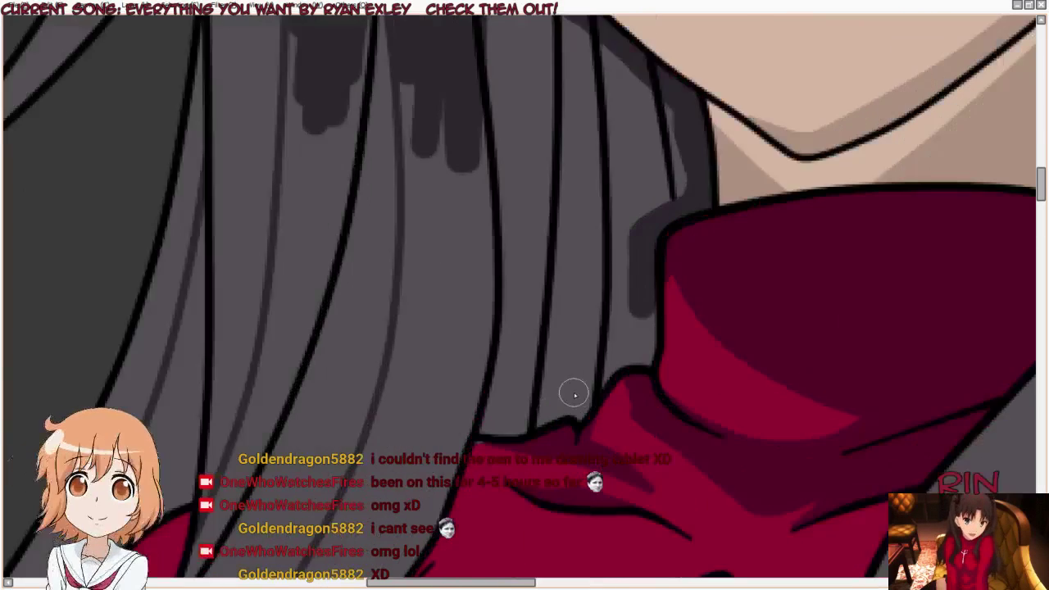
scroll(451, 434, up, 1)
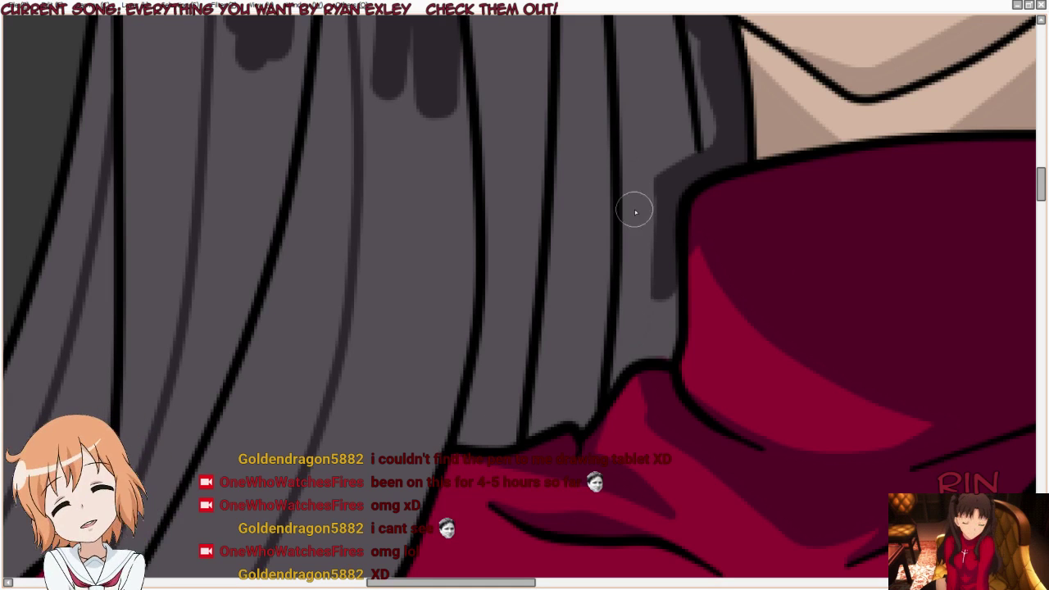
mouse_move(663, 205)
mouse_down()
mouse_move(644, 321)
mouse_move(632, 180)
mouse_move(618, 243)
mouse_up()
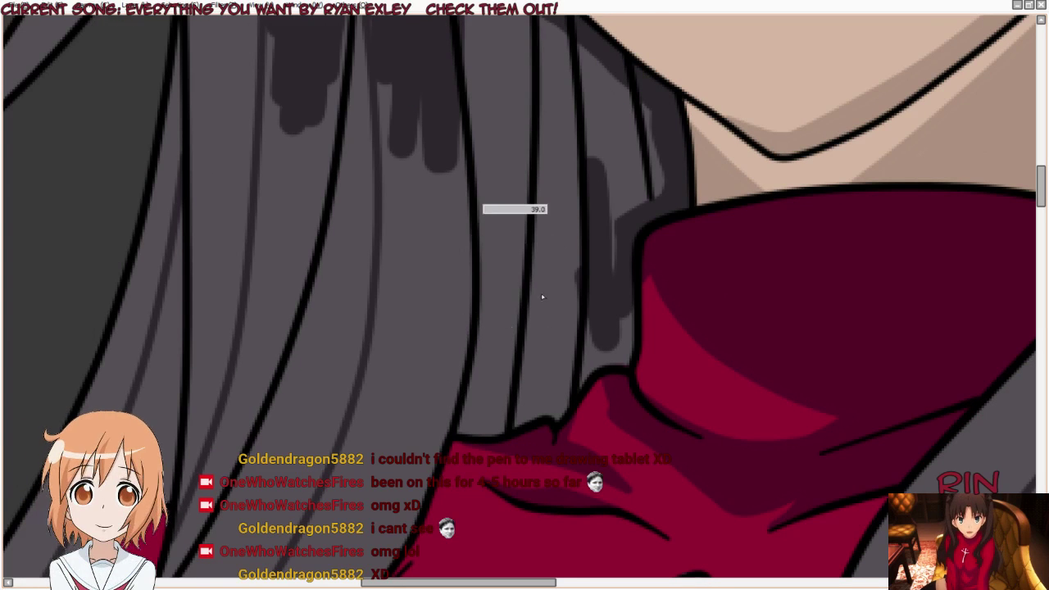
mouse_move(435, 136)
mouse_down()
mouse_move(480, 233)
mouse_move(499, 363)
mouse_move(581, 282)
mouse_move(620, 176)
mouse_move(562, 74)
mouse_up()
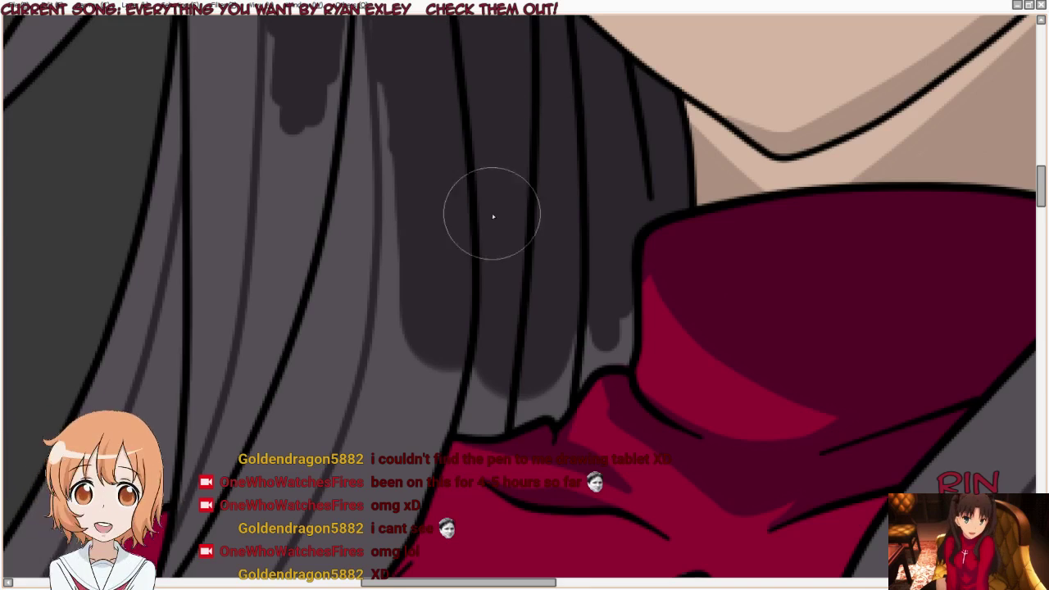
scroll(492, 215, down, 2)
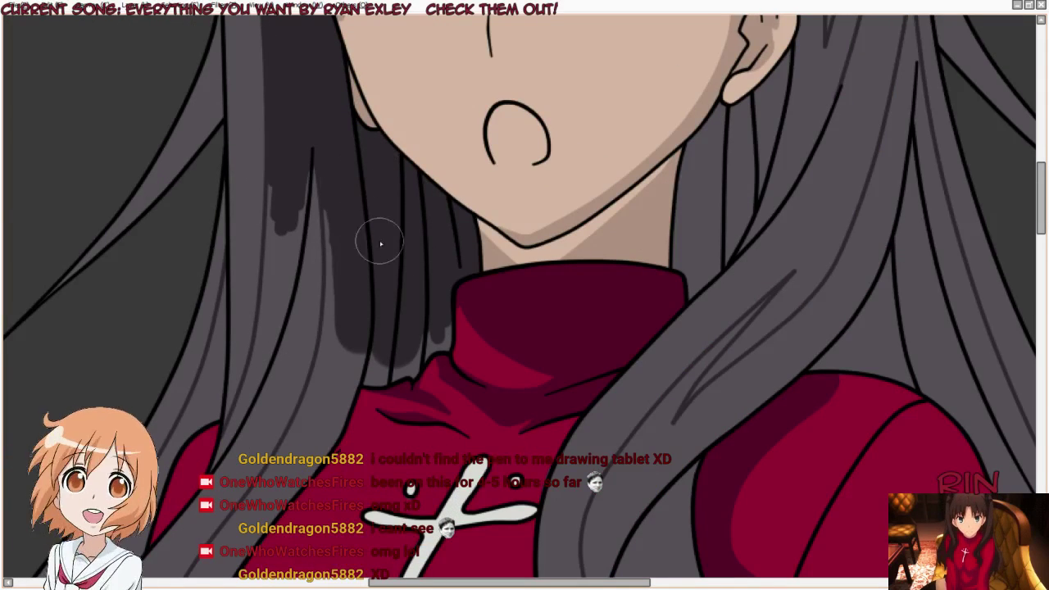
Step: Add dark grey patches to the hair below the right ear and right of the neck
scroll(746, 209, down, 2)
scroll(629, 276, up, 1)
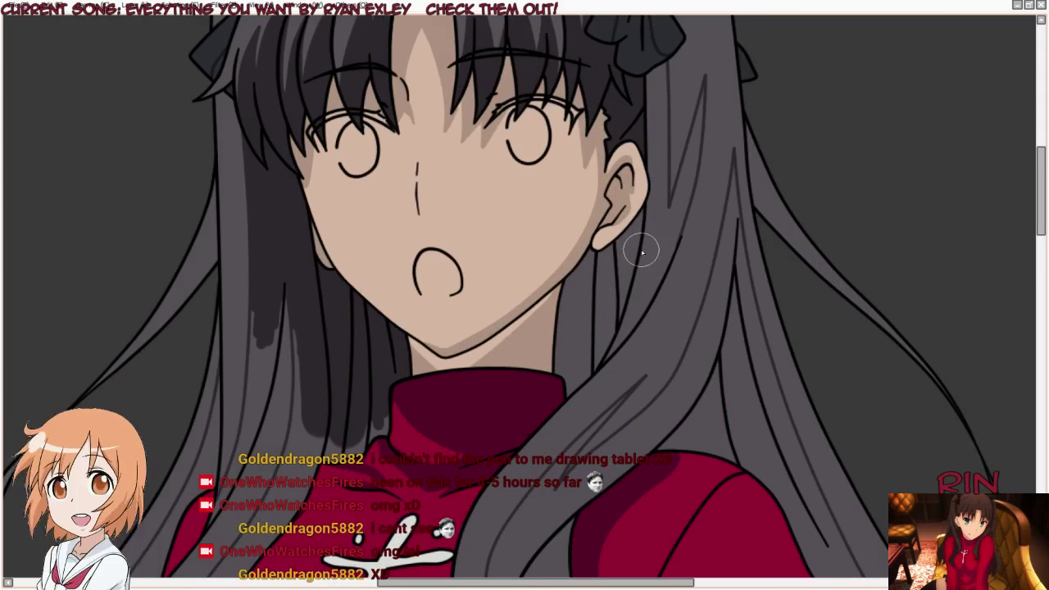
mouse_move(645, 246)
mouse_down()
mouse_move(583, 330)
mouse_move(622, 263)
mouse_move(644, 271)
mouse_move(662, 226)
mouse_up()
mouse_move(716, 372)
mouse_down()
mouse_move(710, 333)
mouse_move(719, 363)
mouse_move(726, 317)
mouse_move(755, 448)
mouse_move(729, 351)
mouse_up()
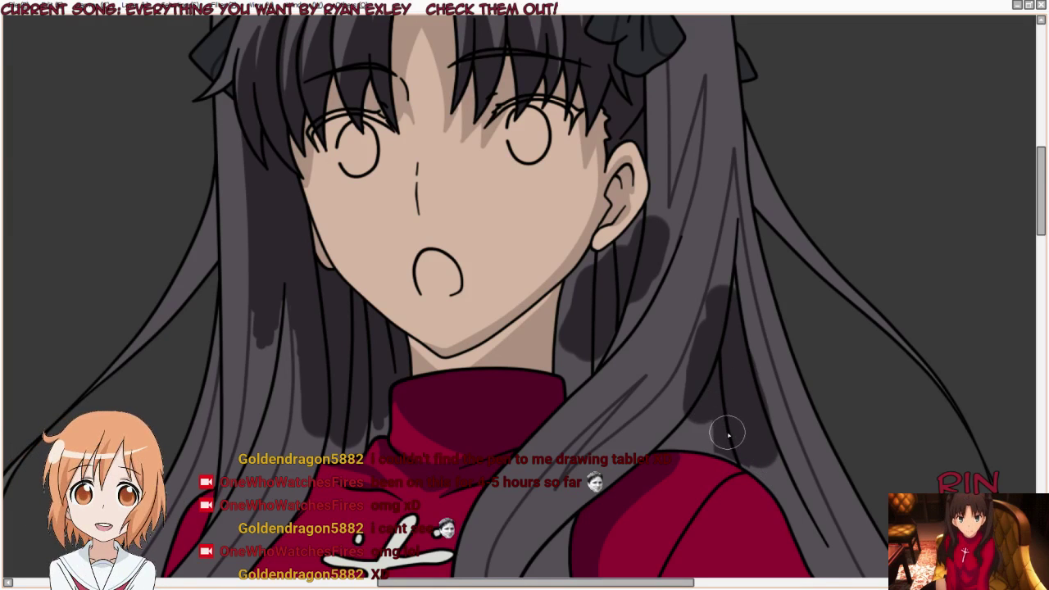
mouse_move(728, 435)
mouse_down()
mouse_move(663, 435)
mouse_move(713, 378)
mouse_up()
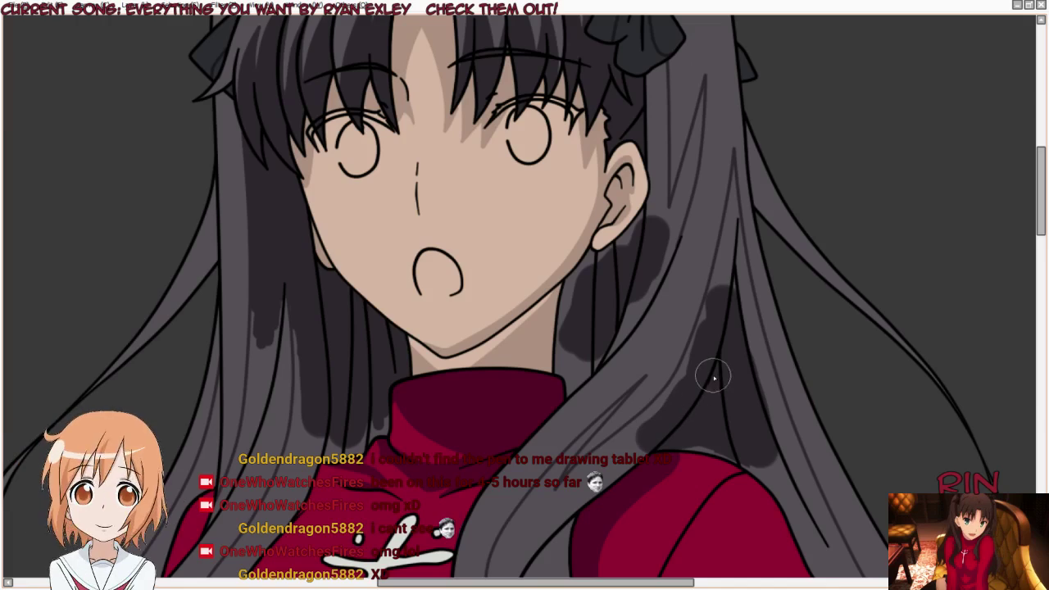
Step: Shade the hair strand lying over the chest with dark grey
scroll(636, 474, down, 2)
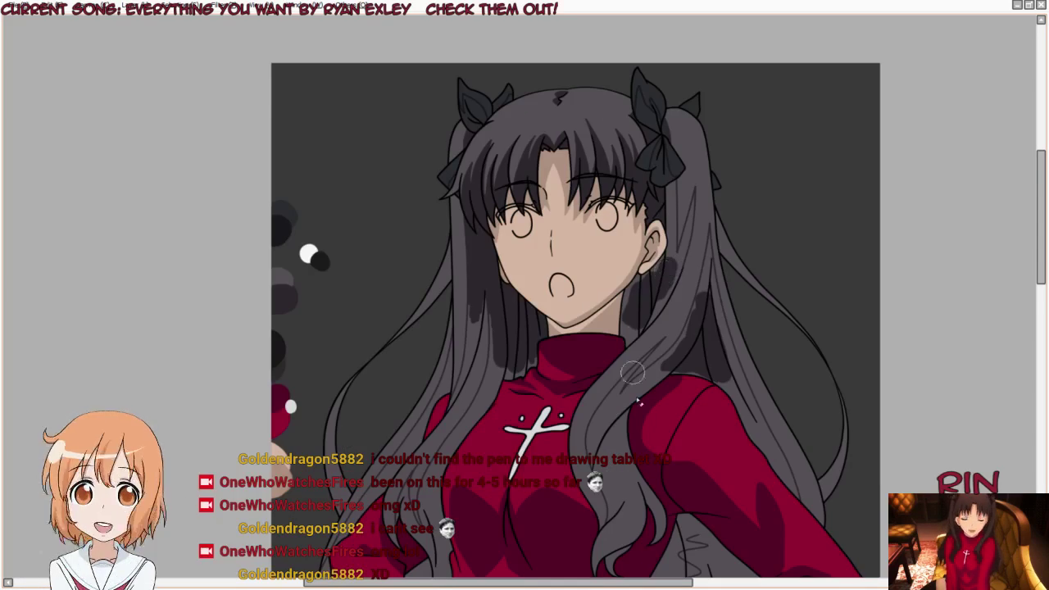
scroll(618, 513, up, 2)
scroll(606, 492, down, 2)
scroll(503, 421, up, 3)
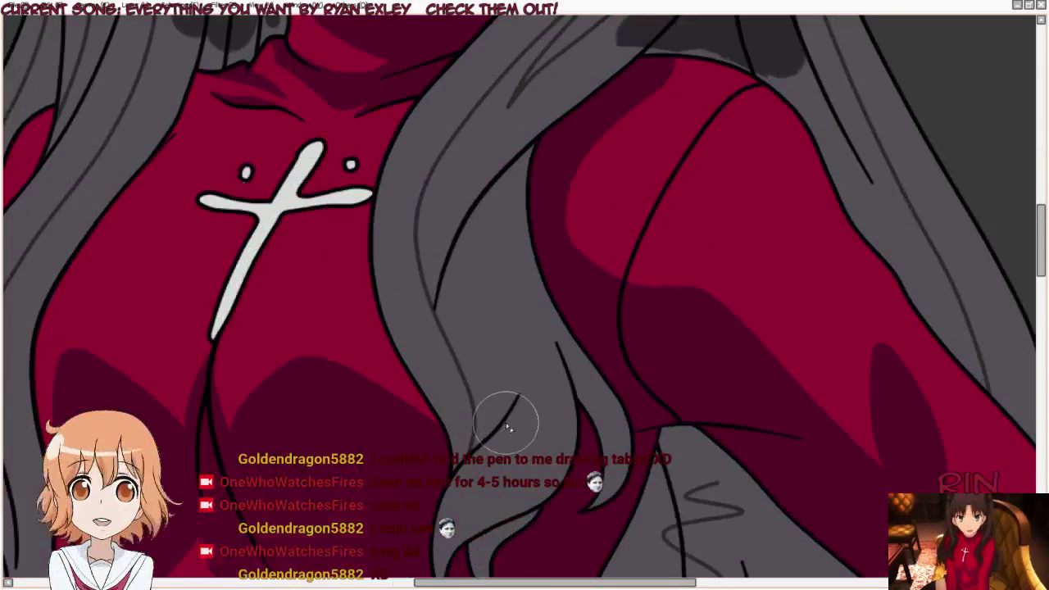
mouse_move(503, 422)
mouse_down()
mouse_move(480, 281)
mouse_move(496, 353)
mouse_move(469, 304)
mouse_move(450, 227)
mouse_move(476, 162)
mouse_move(521, 122)
mouse_move(506, 164)
mouse_move(506, 254)
mouse_move(550, 363)
mouse_move(542, 484)
mouse_move(475, 503)
mouse_move(495, 469)
mouse_move(541, 558)
mouse_move(616, 435)
mouse_up()
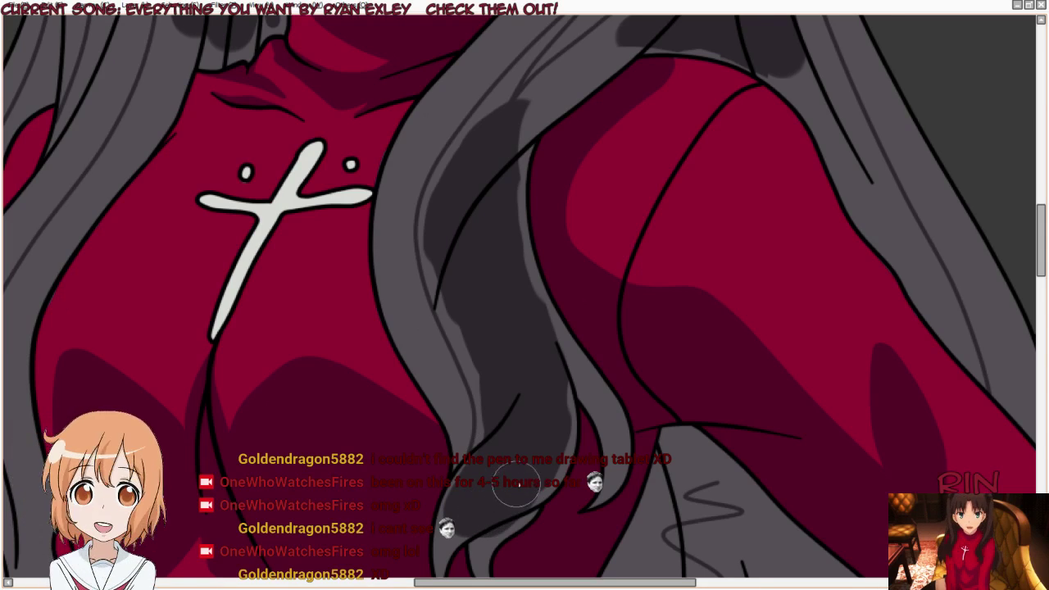
Step: Shade the lower hair strands near the sweater, then darken the lock's tip with a smaller brush
scroll(553, 225, down, 3)
scroll(589, 473, up, 3)
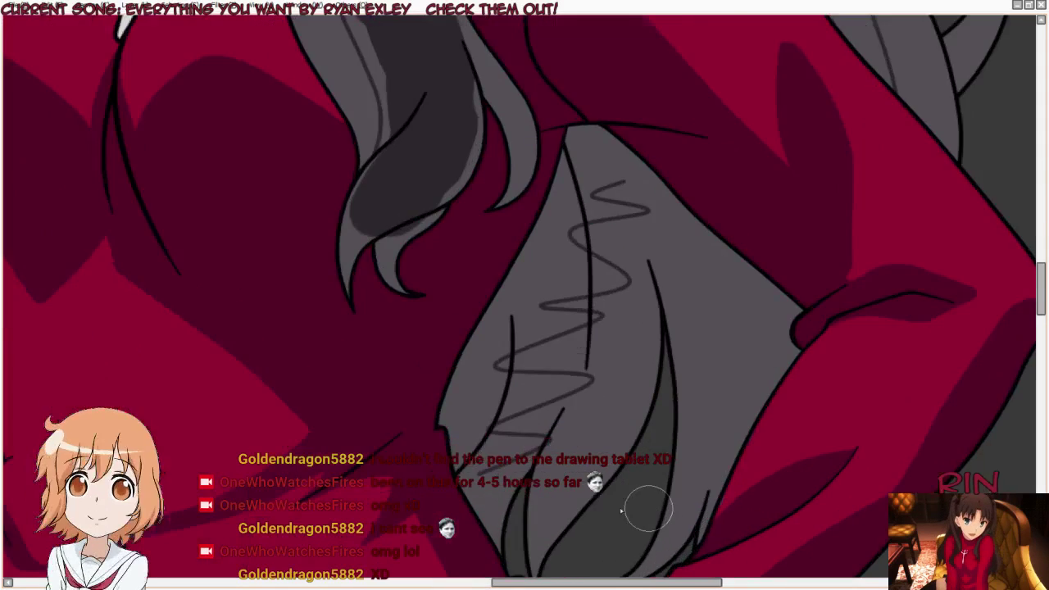
scroll(645, 503, up, 3)
mouse_move(421, 403)
mouse_down()
mouse_move(422, 329)
mouse_move(487, 234)
mouse_move(478, 263)
mouse_move(497, 311)
mouse_move(542, 254)
mouse_move(480, 368)
mouse_move(555, 434)
mouse_move(628, 283)
mouse_move(597, 127)
mouse_move(647, 142)
mouse_move(581, 159)
mouse_move(607, 47)
mouse_move(695, 106)
mouse_move(722, 164)
mouse_move(780, 352)
mouse_move(752, 437)
mouse_move(774, 207)
mouse_move(757, 359)
mouse_move(822, 218)
mouse_move(871, 391)
mouse_up()
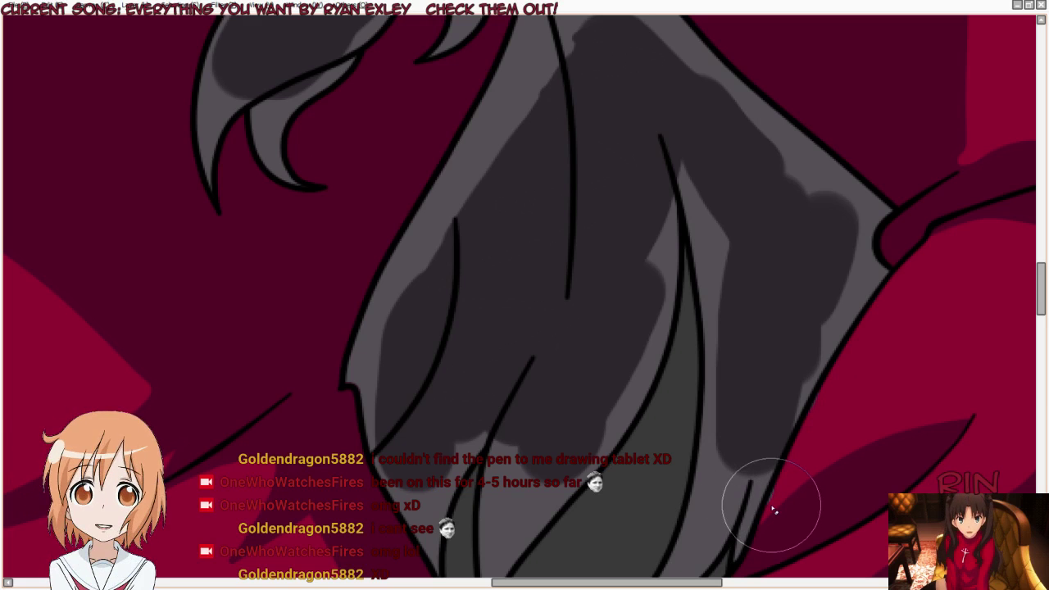
key(bracketleft)
key(bracketleft)
key(bracketleft)
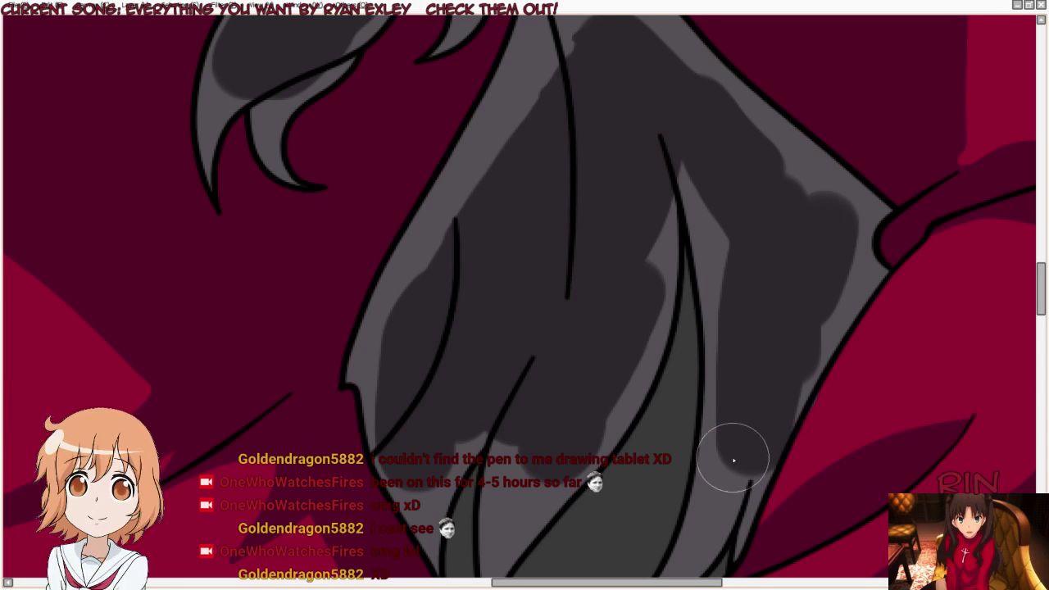
drag(733, 457, 747, 328)
Step: Shade the hair lock beside the left arm, extending the shadow up the strand by the sweater
scroll(749, 326, down, 2)
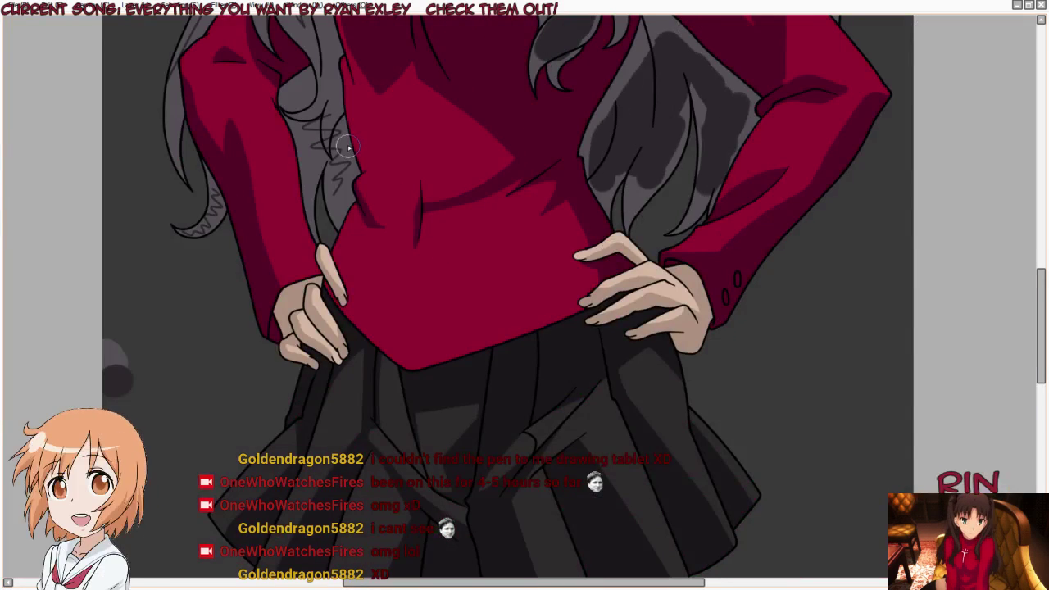
scroll(348, 146, up, 2)
mouse_move(344, 178)
mouse_down()
mouse_move(353, 114)
mouse_move(381, 100)
mouse_move(405, 227)
mouse_move(398, 169)
mouse_up()
scroll(402, 168, down, 1)
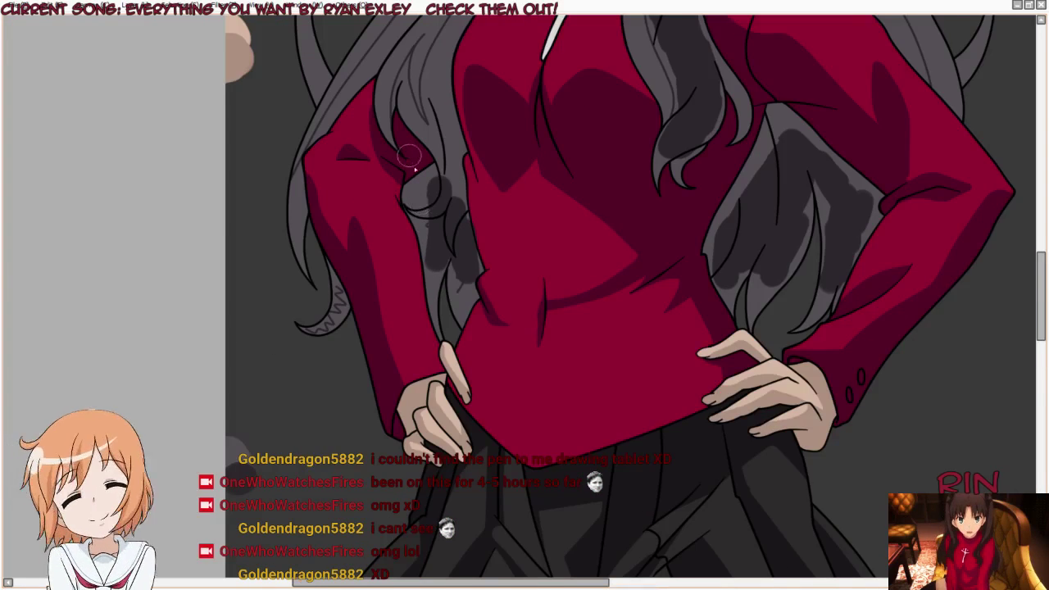
scroll(410, 156, up, 1)
mouse_move(451, 312)
mouse_down()
mouse_move(416, 222)
mouse_move(458, 182)
mouse_move(481, 206)
mouse_move(403, 188)
mouse_up()
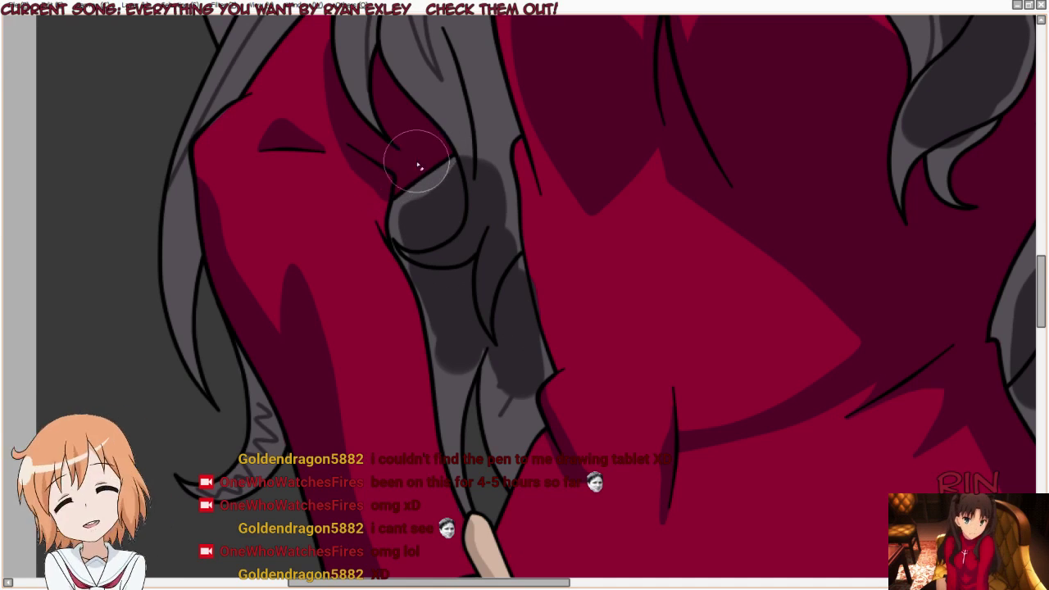
mouse_move(468, 169)
mouse_down()
mouse_move(480, 113)
mouse_move(463, 45)
mouse_up()
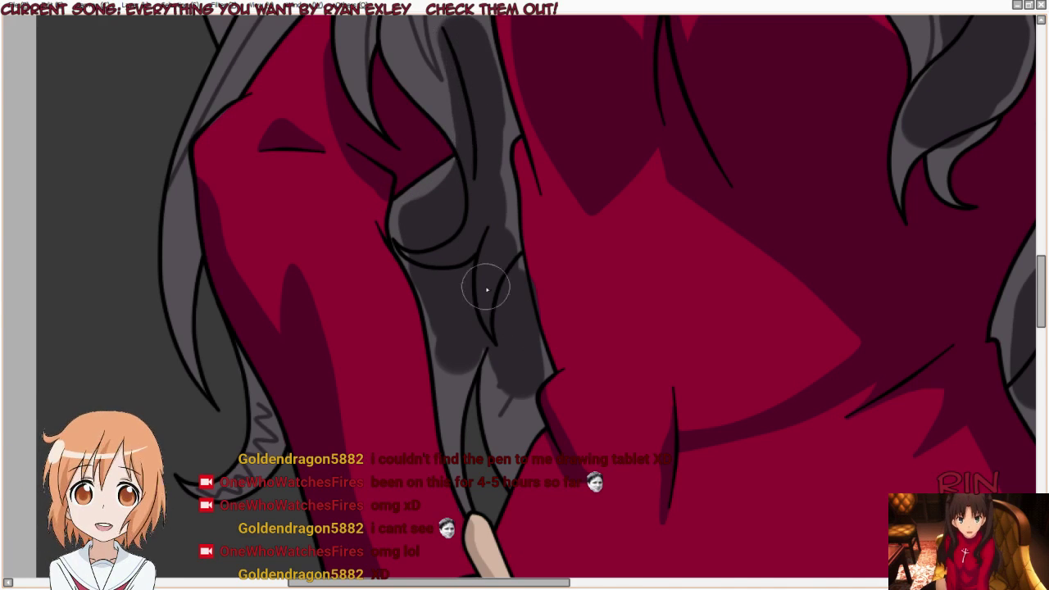
Step: Darken another part of the lock by the arm, then zoom out to view the whole figure
scroll(487, 289, down, 3)
scroll(468, 164, up, 3)
drag(500, 253, 501, 176)
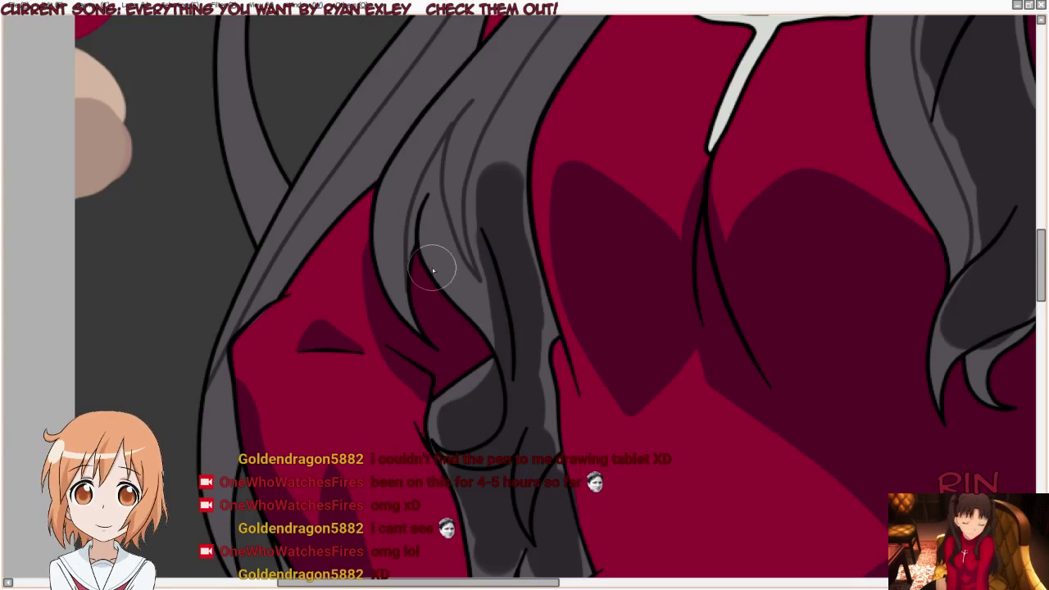
scroll(433, 271, down, 2)
scroll(237, 394, down, 1)
scroll(242, 421, down, 1)
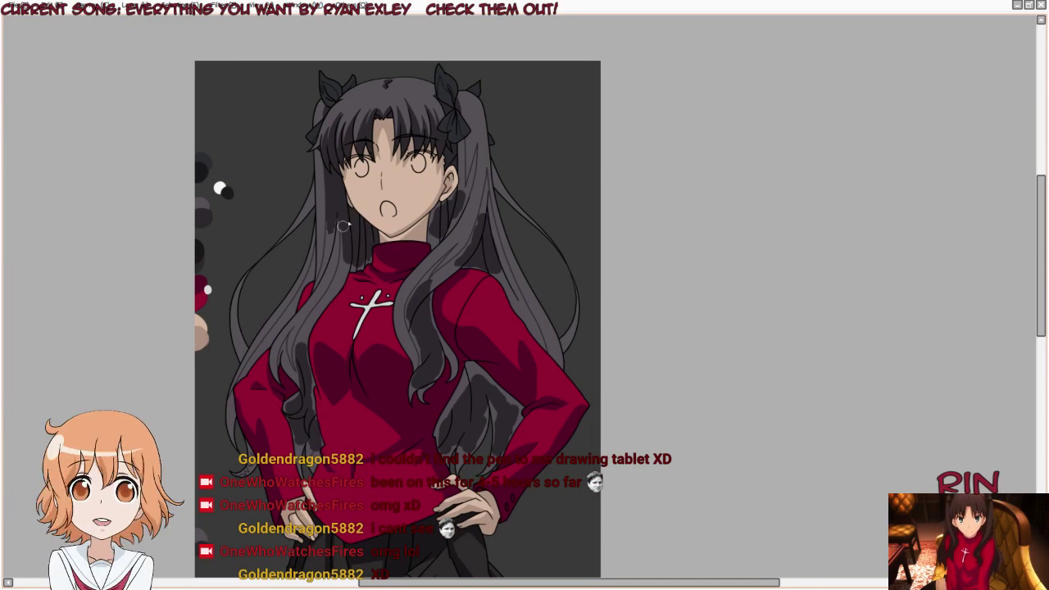
Step: Paint a dark shadow down the hair strand and along the hair beside the ear
scroll(464, 180, up, 2)
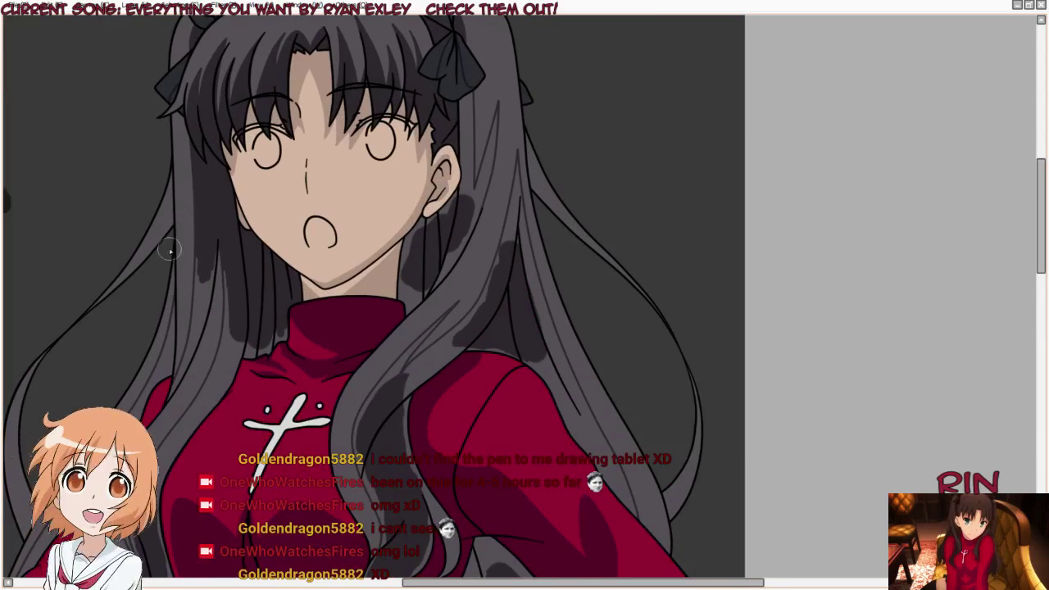
scroll(416, 197, down, 2)
scroll(432, 156, up, 1)
scroll(435, 162, up, 4)
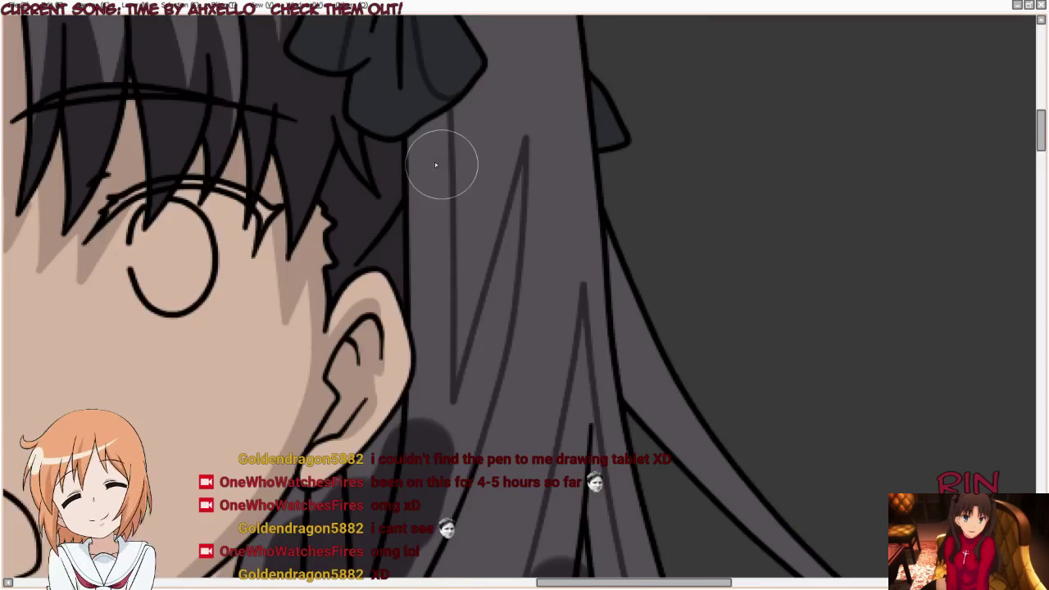
scroll(405, 164, up, 1)
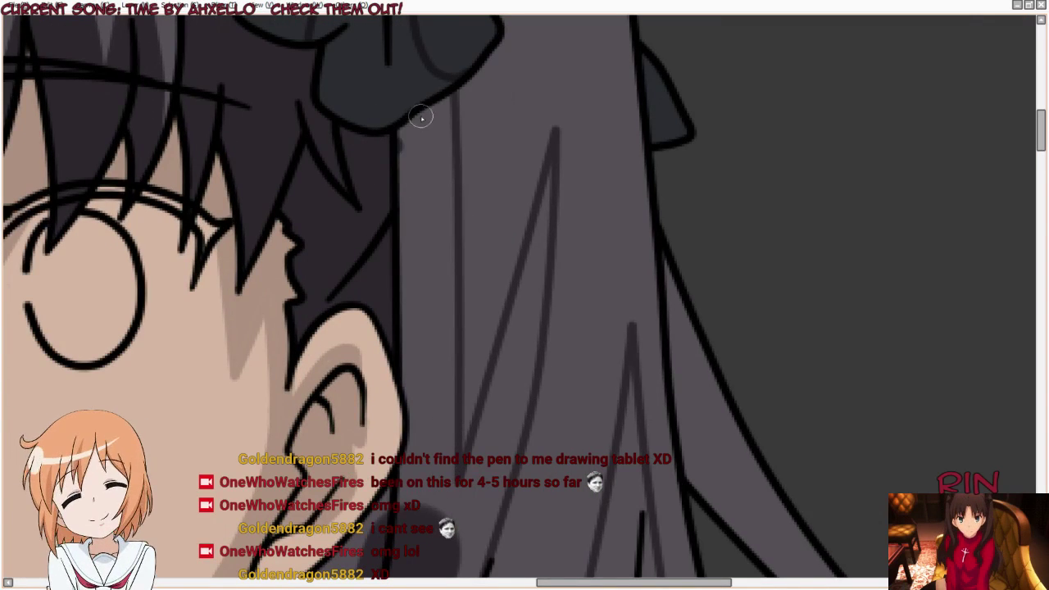
mouse_move(422, 117)
mouse_down()
mouse_move(440, 98)
mouse_move(446, 257)
mouse_move(435, 330)
mouse_up()
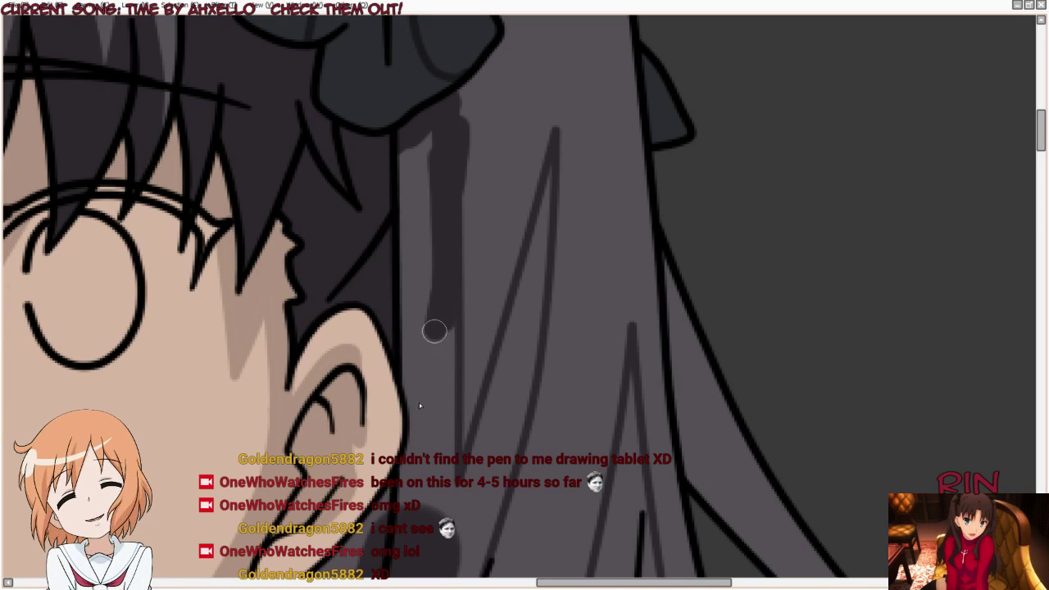
drag(420, 406, 404, 447)
Step: Darken the hair right beside the ear with a large brush, then restore the ear's skin edge
key(bracketright)
key(bracketright)
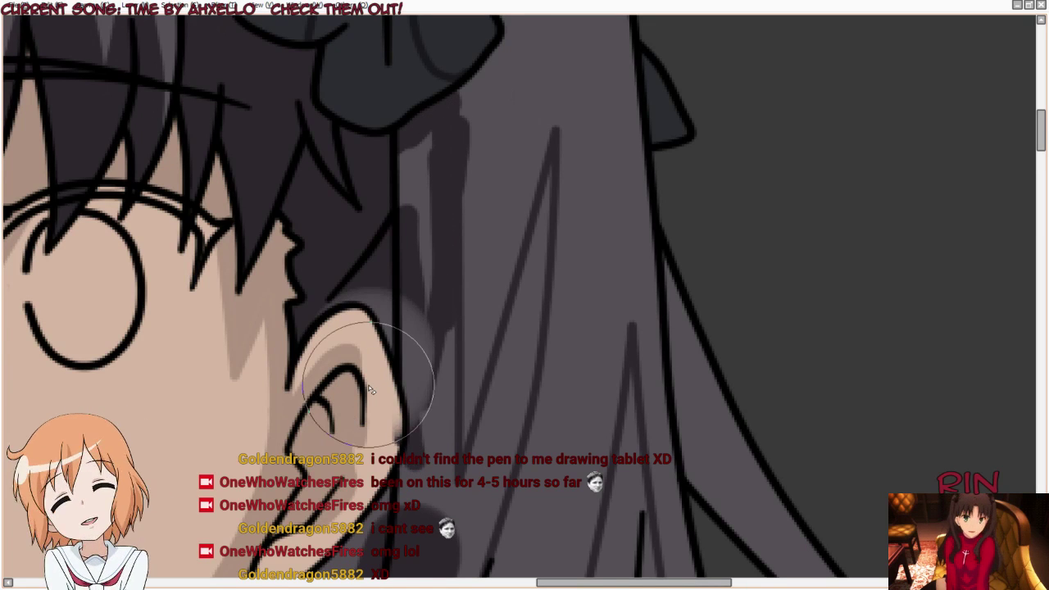
click(370, 389)
key(bracketleft)
key(bracketleft)
key(bracketleft)
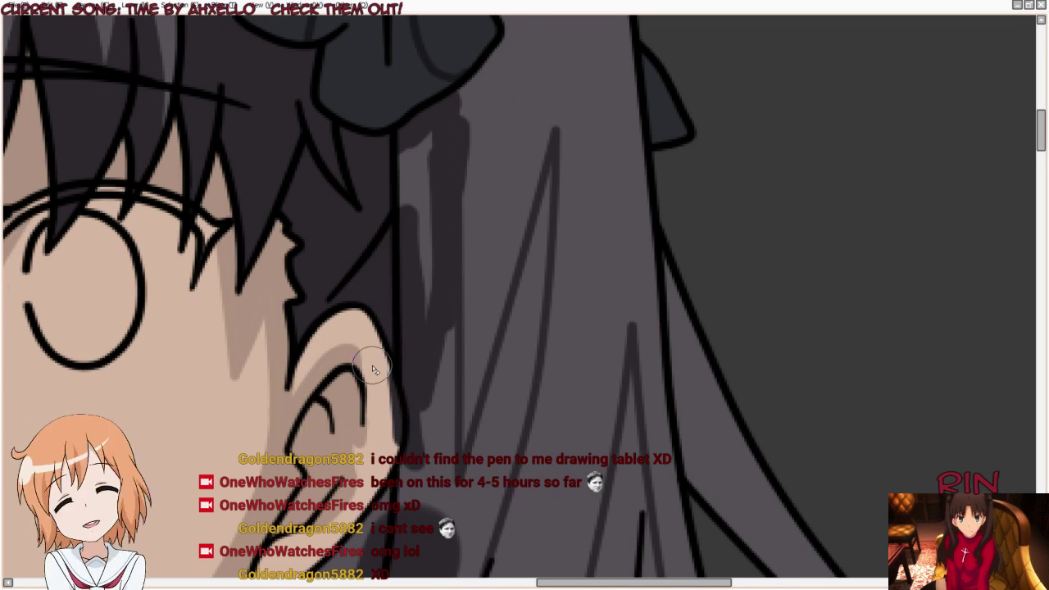
mouse_move(373, 369)
mouse_down()
mouse_move(385, 410)
mouse_move(377, 447)
mouse_up()
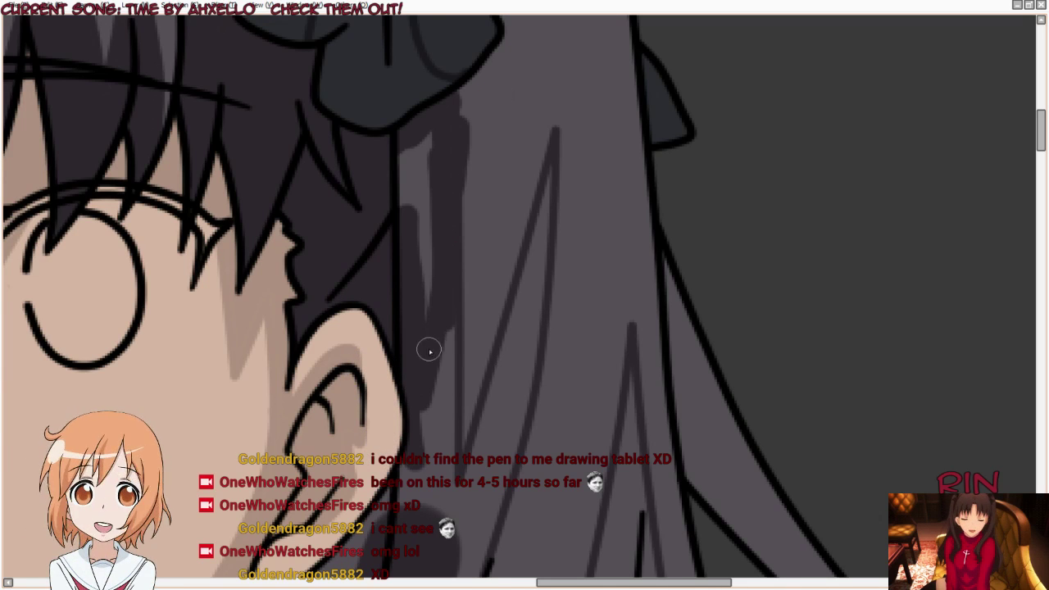
mouse_move(429, 351)
mouse_down()
mouse_move(417, 171)
mouse_move(410, 217)
mouse_up()
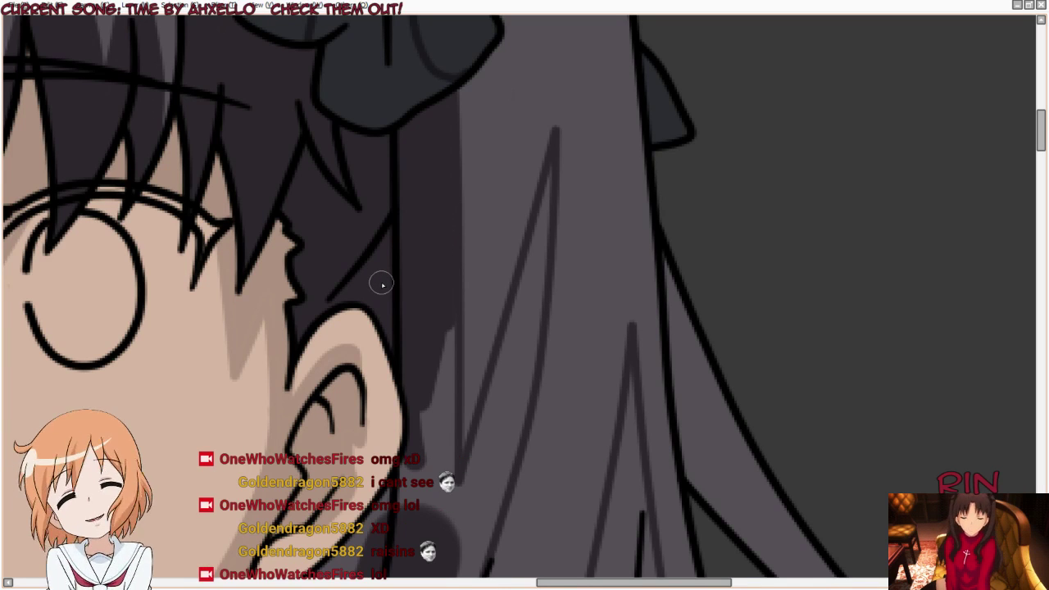
Step: Shade the hair strip below the ear and the shading to the ear's right
mouse_move(421, 420)
mouse_down()
mouse_move(435, 481)
mouse_move(448, 335)
mouse_up()
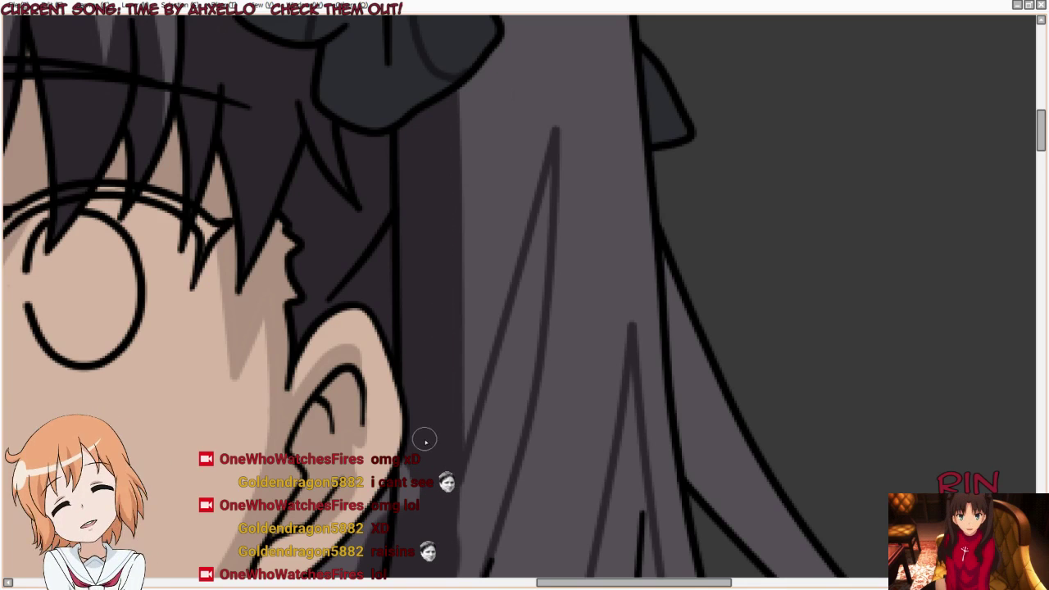
scroll(440, 491, down, 3)
scroll(445, 344, up, 2)
scroll(363, 439, up, 1)
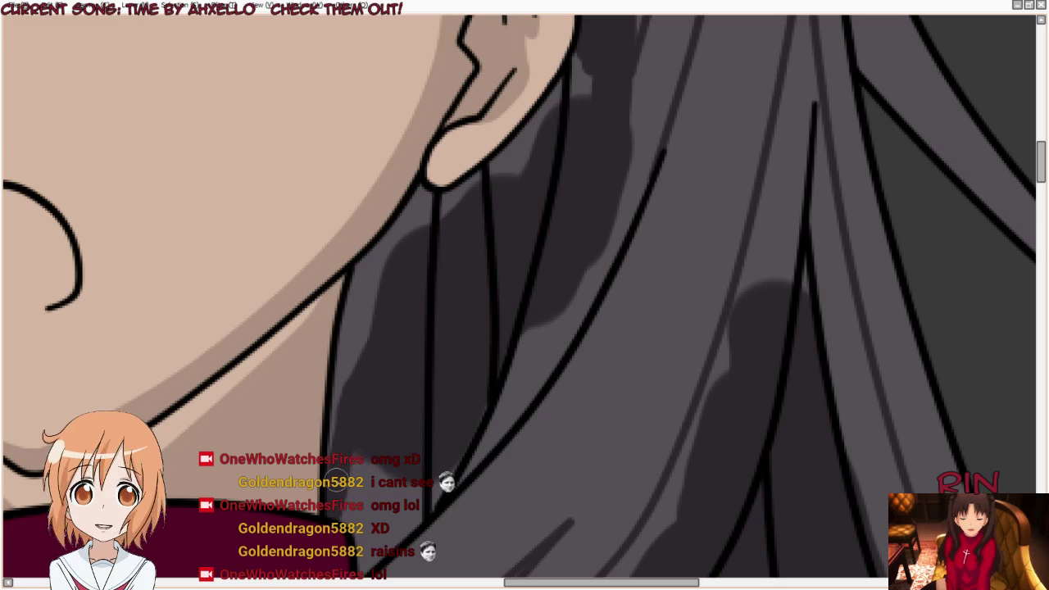
drag(336, 480, 434, 295)
drag(332, 481, 385, 254)
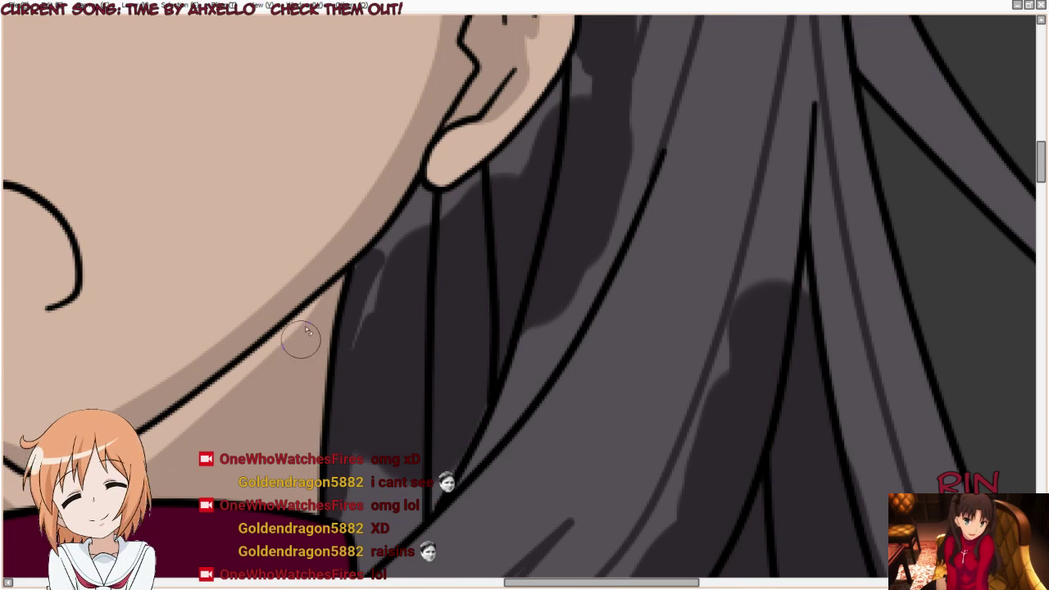
scroll(305, 331, down, 1)
scroll(346, 147, up, 1)
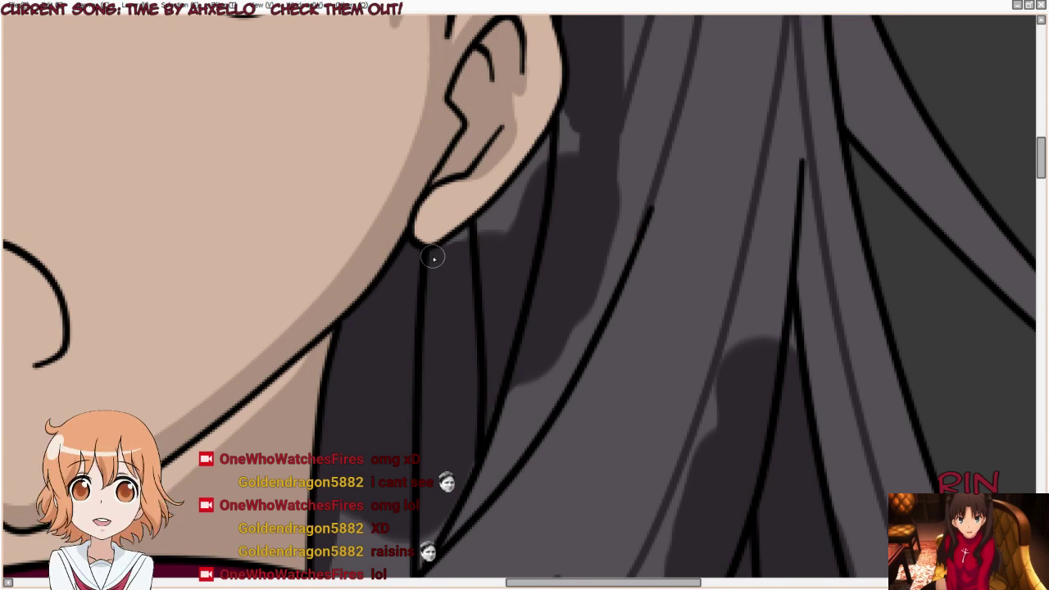
drag(481, 234, 515, 218)
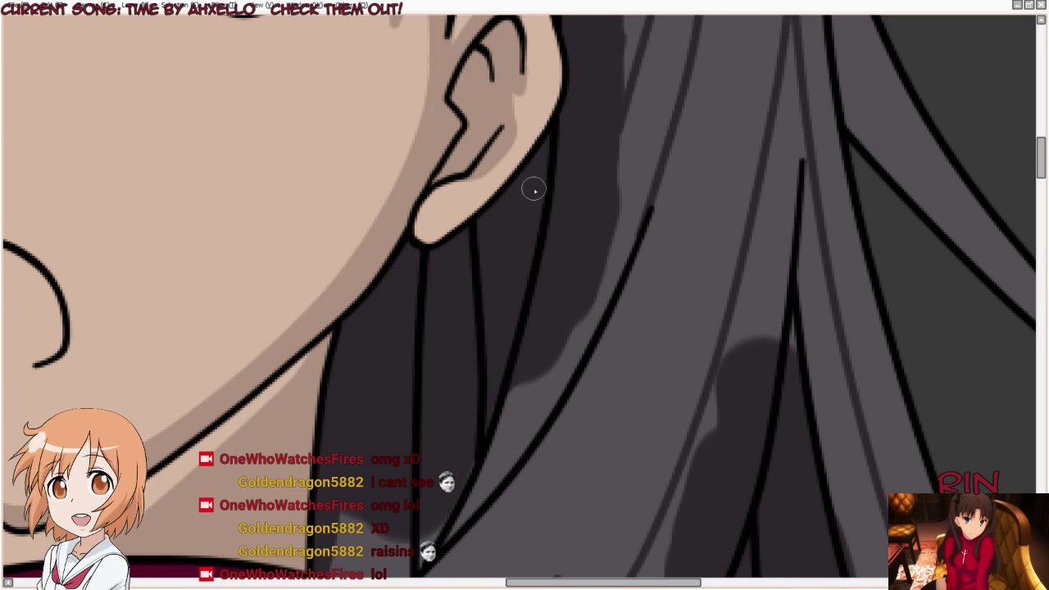
scroll(615, 107, down, 3)
scroll(618, 91, up, 3)
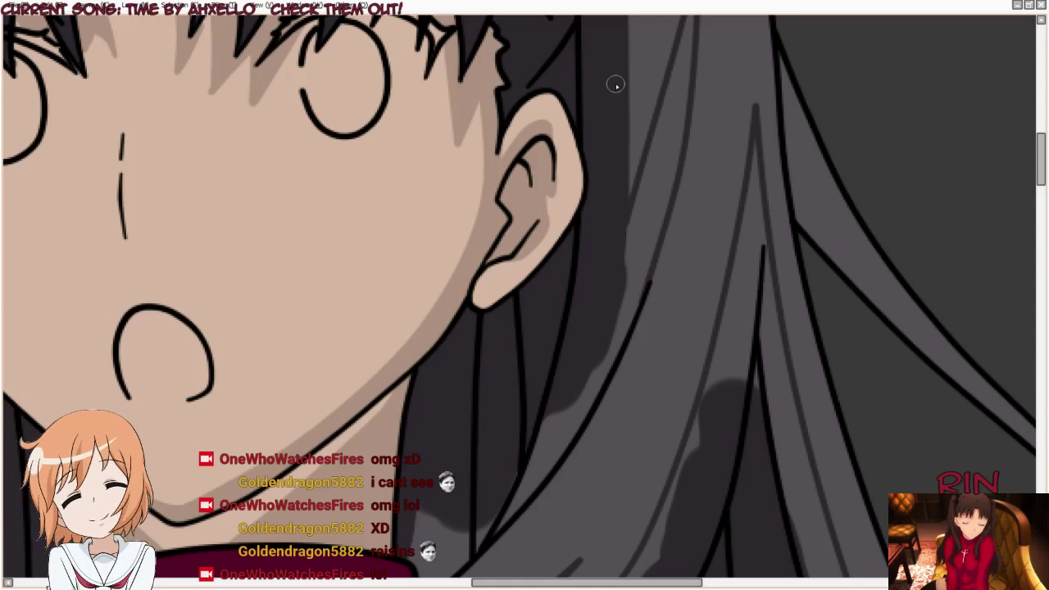
Step: Shade the grey hair strand below the chin, covering its lighter patches
scroll(412, 265, down, 2)
scroll(414, 496, up, 2)
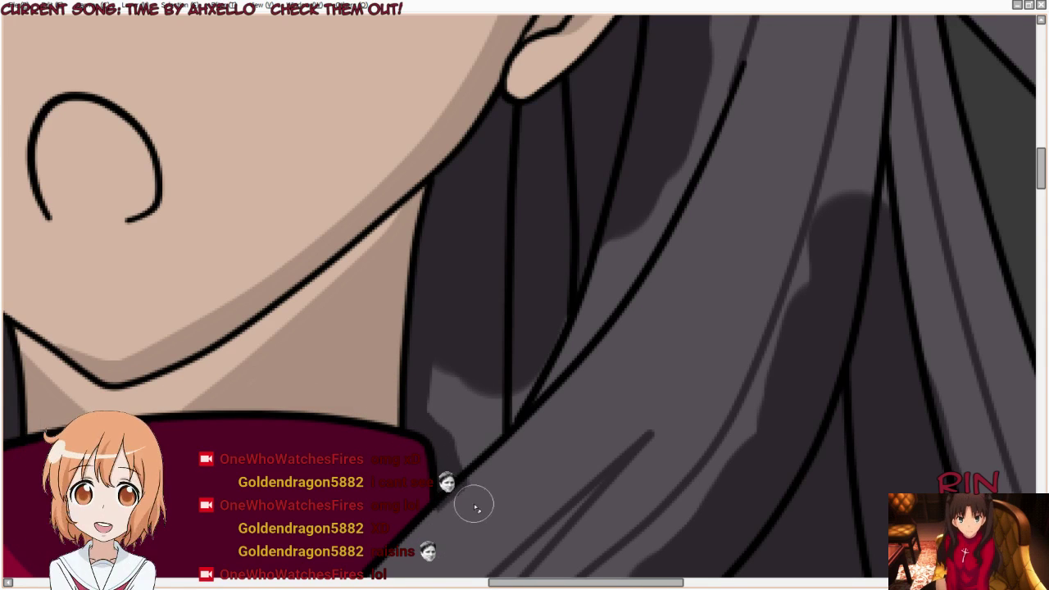
drag(457, 467, 543, 361)
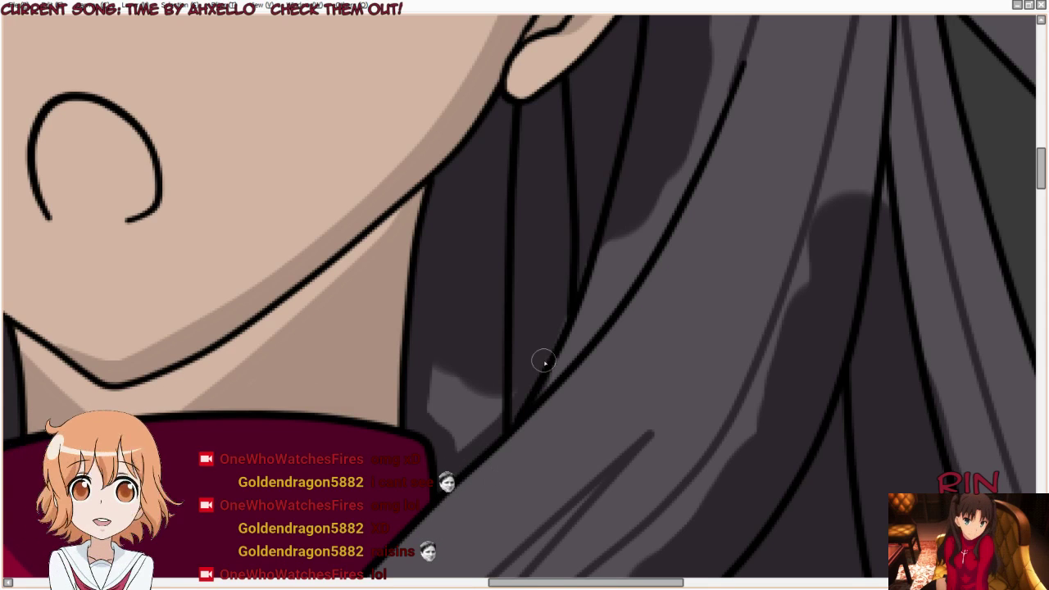
mouse_move(477, 449)
mouse_down()
mouse_move(512, 406)
mouse_move(675, 114)
mouse_up()
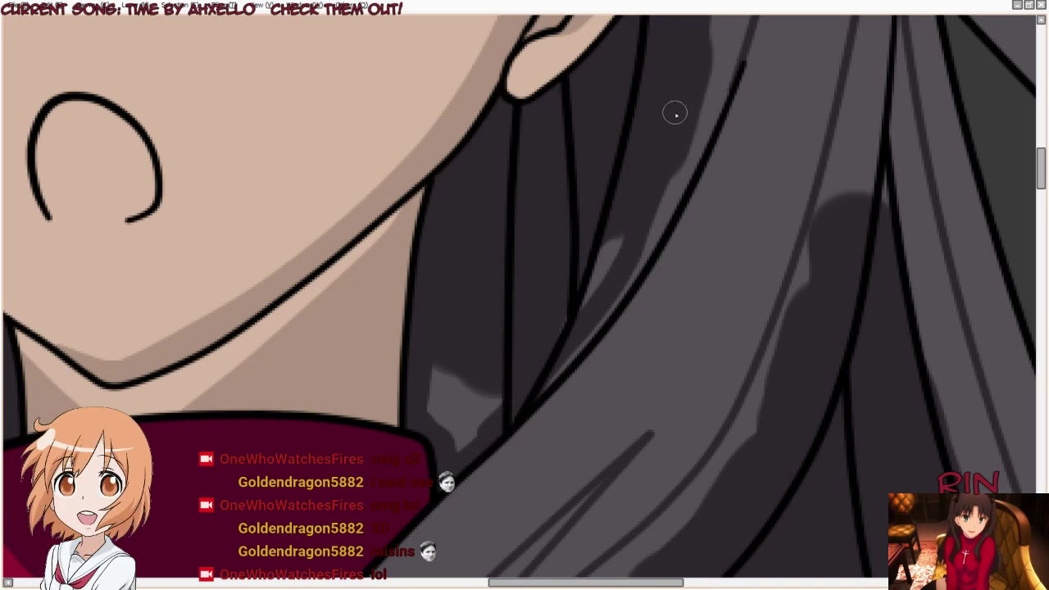
drag(573, 313, 596, 283)
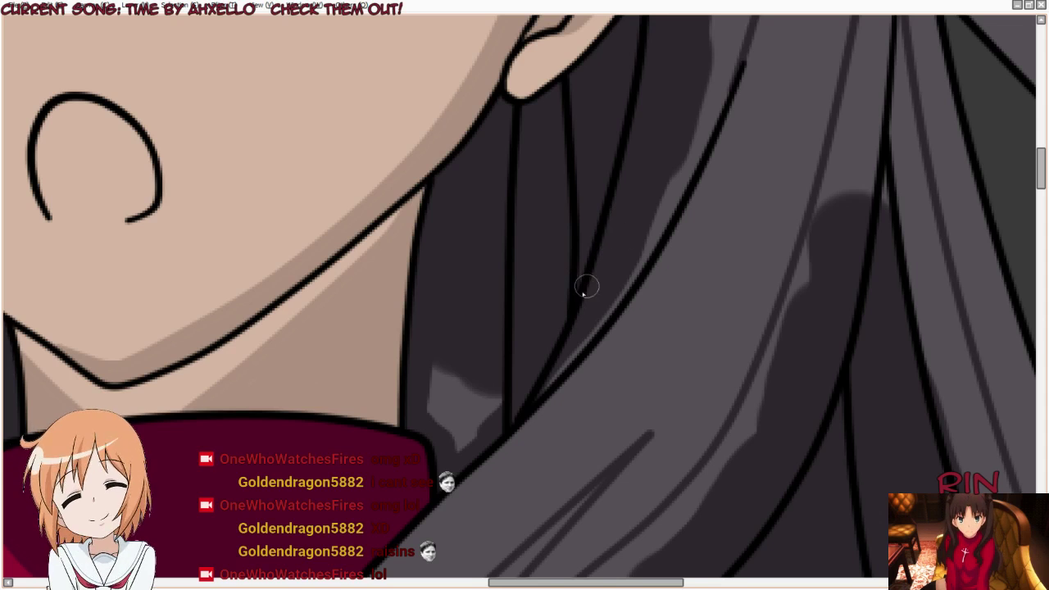
mouse_move(459, 440)
mouse_down()
mouse_move(436, 417)
mouse_move(472, 424)
mouse_move(498, 410)
mouse_move(636, 233)
mouse_up()
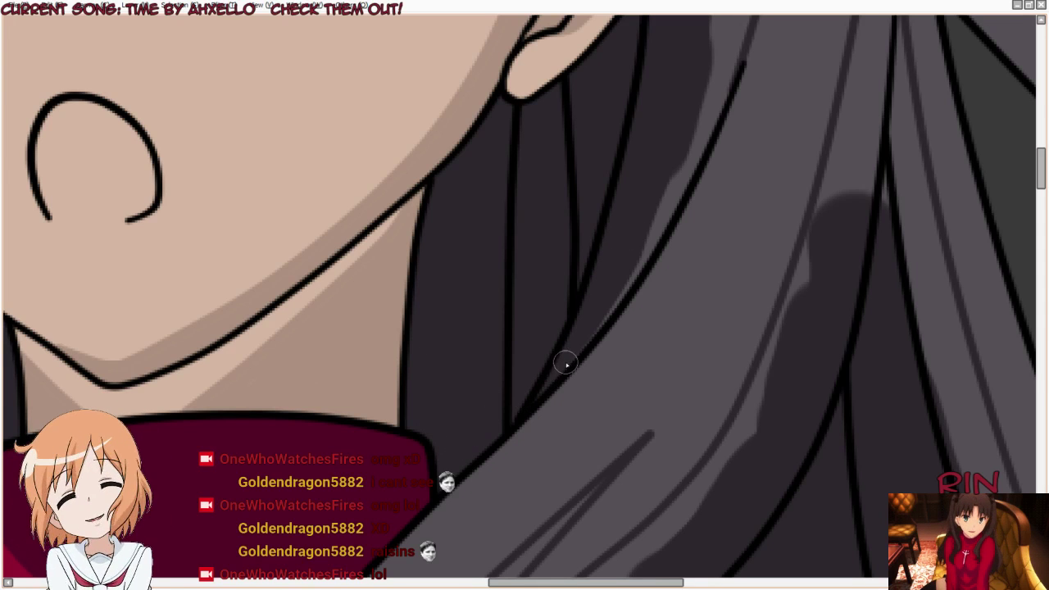
Step: Darken the light strips further up the strand and beside the ear
drag(565, 364, 632, 248)
drag(620, 292, 711, 103)
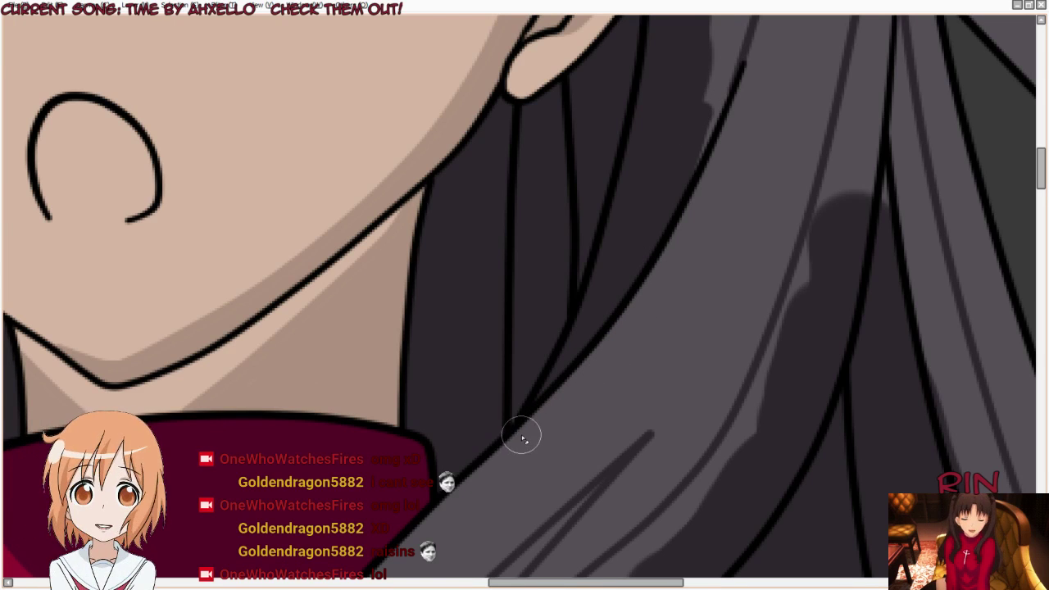
scroll(525, 410, down, 3)
scroll(604, 320, up, 2)
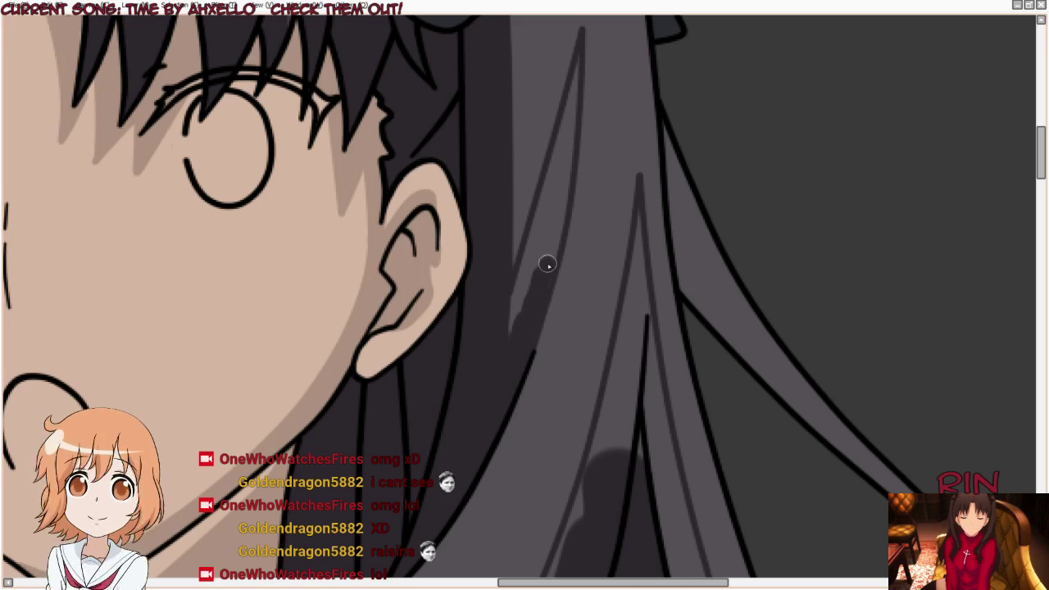
mouse_move(548, 264)
mouse_down()
mouse_move(566, 122)
mouse_move(513, 315)
mouse_up()
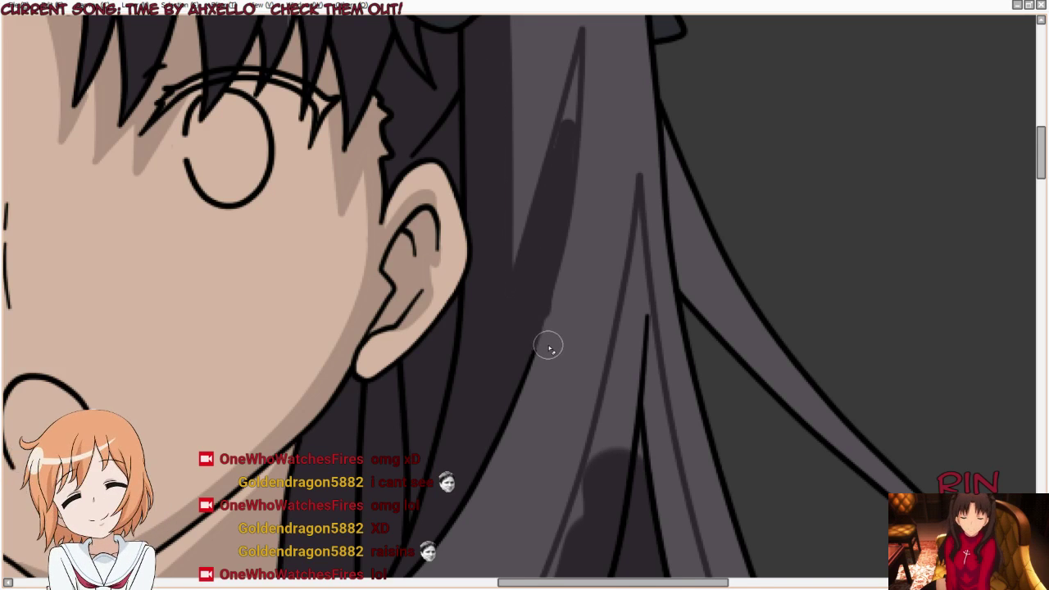
Step: Paint dark shading down the hair strand tip and down the strand behind the ear
scroll(534, 373, down, 2)
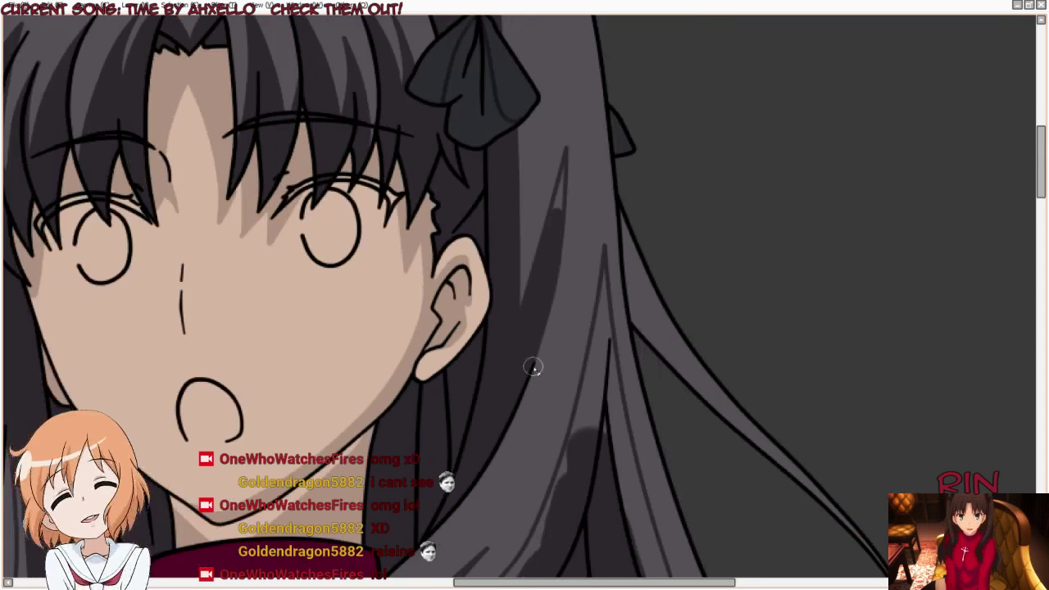
scroll(566, 123, up, 3)
mouse_move(557, 88)
mouse_down()
mouse_move(548, 172)
mouse_move(515, 164)
mouse_move(555, 46)
mouse_move(573, 74)
mouse_move(559, 69)
mouse_move(527, 141)
mouse_up()
scroll(252, 155, down, 2)
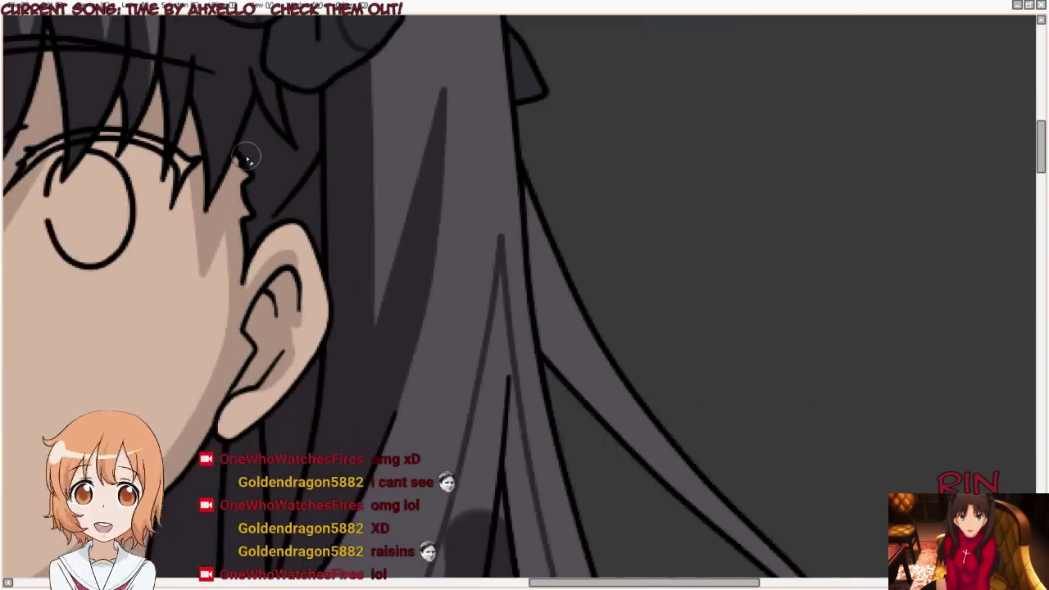
scroll(252, 156, down, 2)
scroll(241, 343, up, 4)
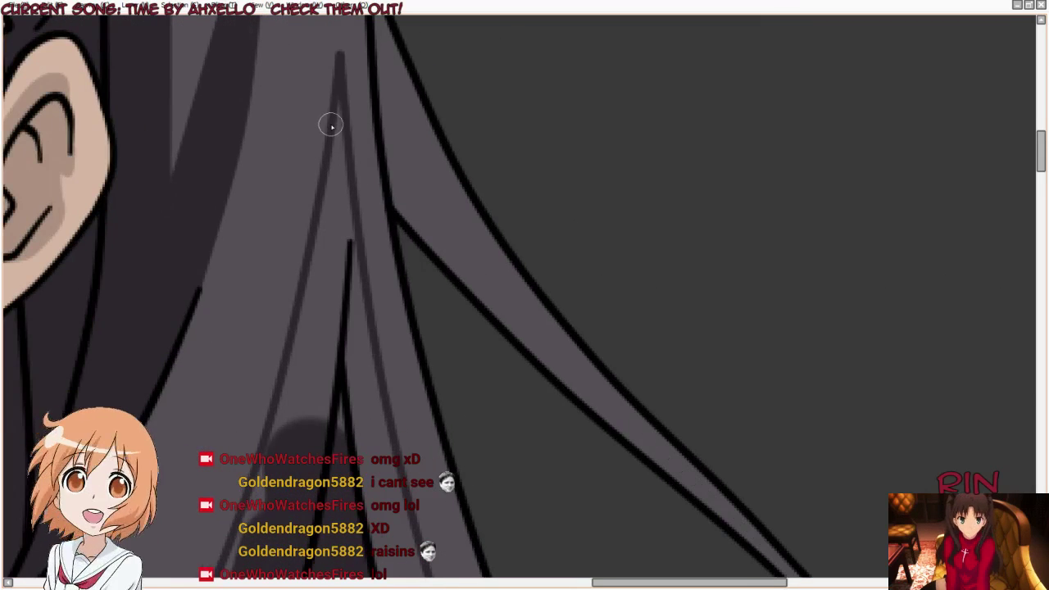
mouse_move(348, 100)
mouse_down()
mouse_move(336, 218)
mouse_move(344, 305)
mouse_up()
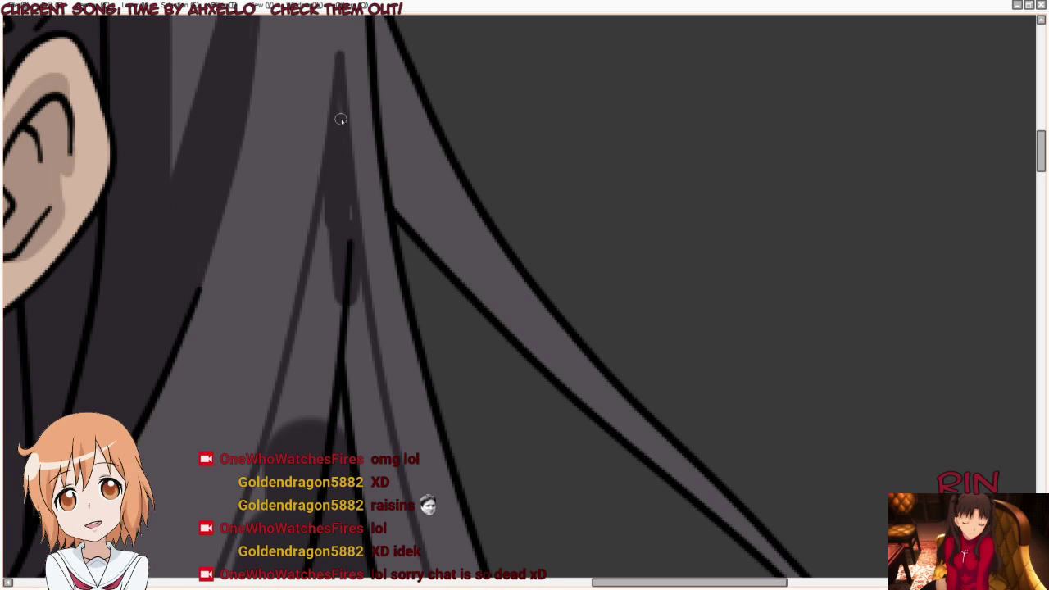
Step: Extend and soften the hair shadow, adding darker shading lower on the strands
drag(326, 226, 315, 262)
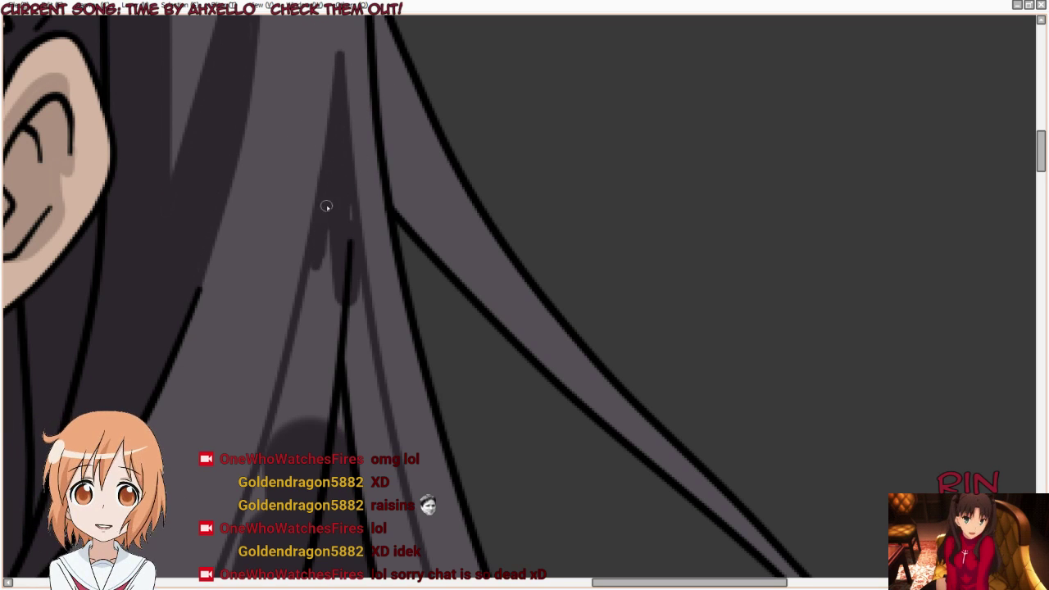
mouse_move(327, 207)
mouse_down()
mouse_move(323, 335)
mouse_move(340, 248)
mouse_up()
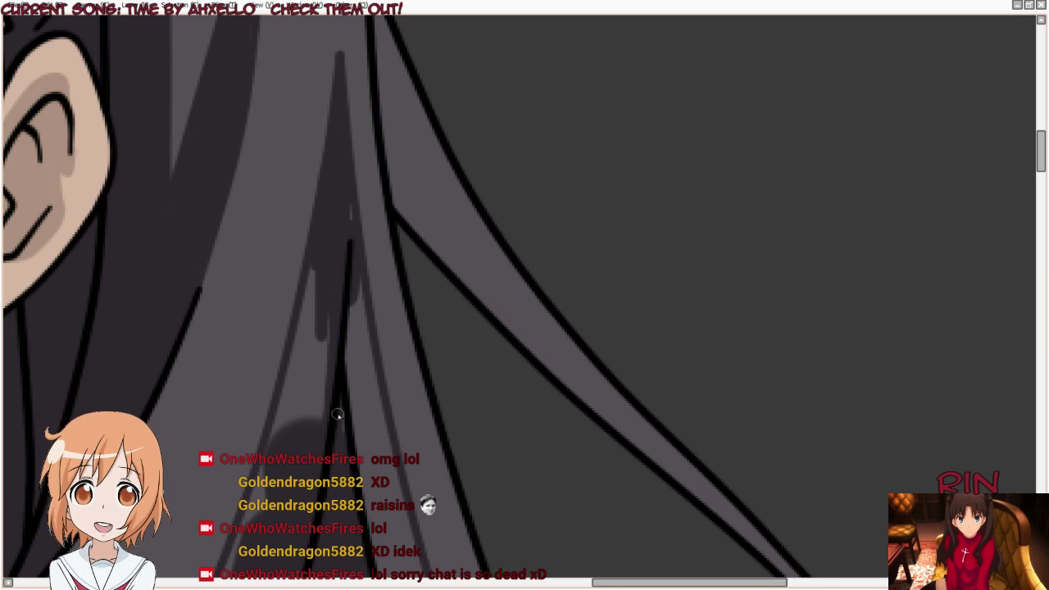
mouse_move(333, 320)
mouse_down()
mouse_move(335, 351)
mouse_move(313, 371)
mouse_move(287, 429)
mouse_move(325, 265)
mouse_move(307, 266)
mouse_move(336, 205)
mouse_move(342, 298)
mouse_up()
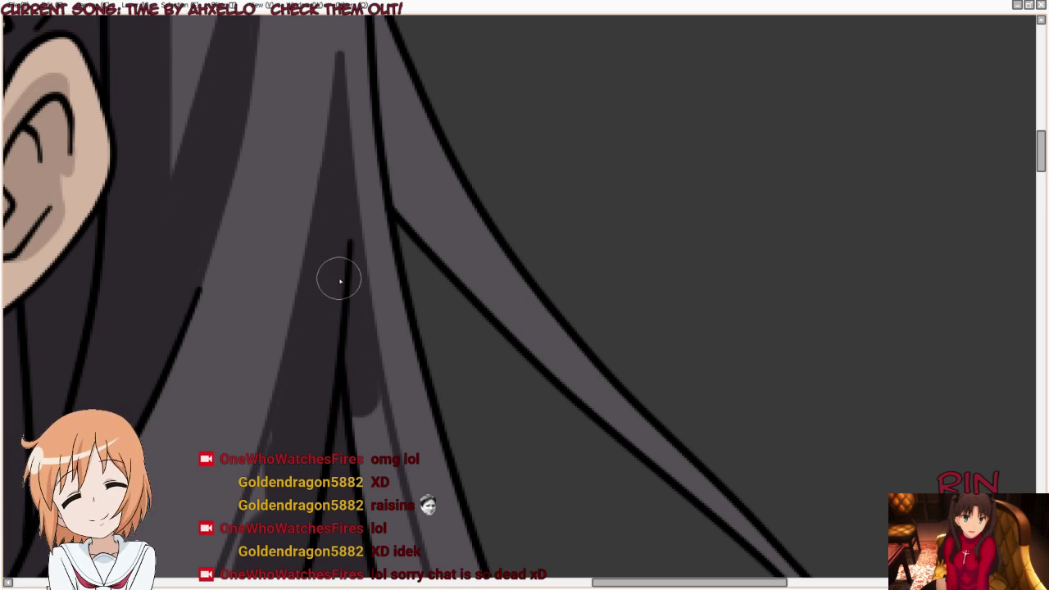
drag(347, 403, 369, 492)
drag(346, 371, 385, 565)
drag(354, 404, 401, 566)
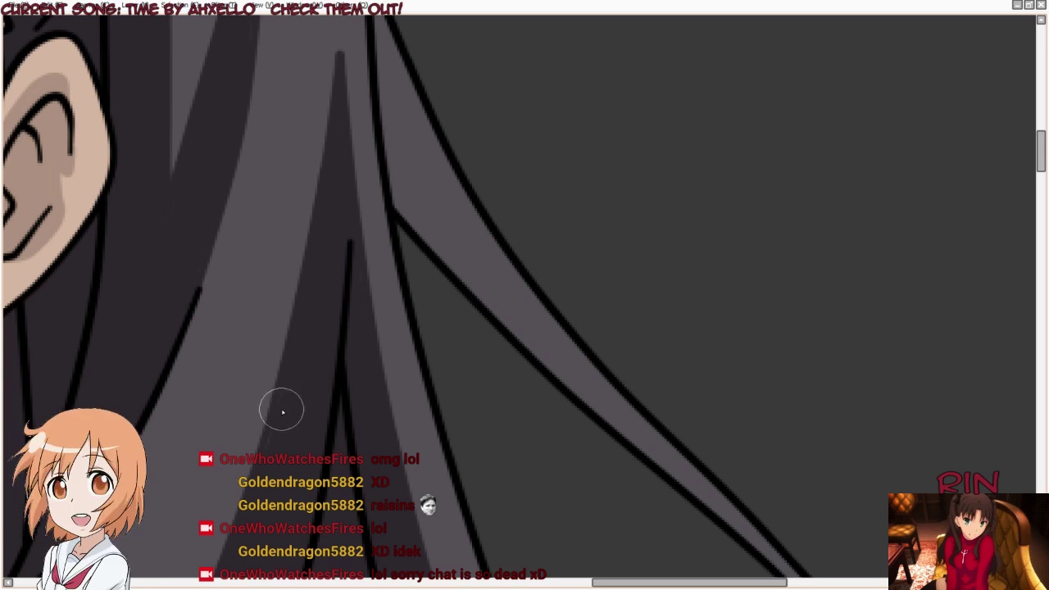
Step: Shade the grey hair above the collar and darken the hair edge beside it
scroll(375, 246, down, 3)
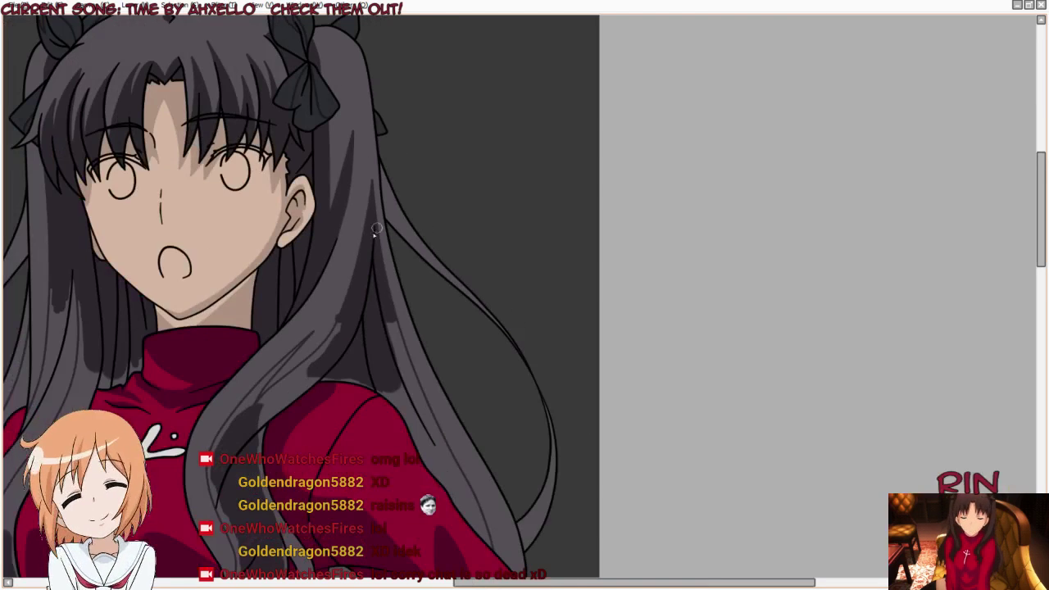
scroll(314, 377, up, 3)
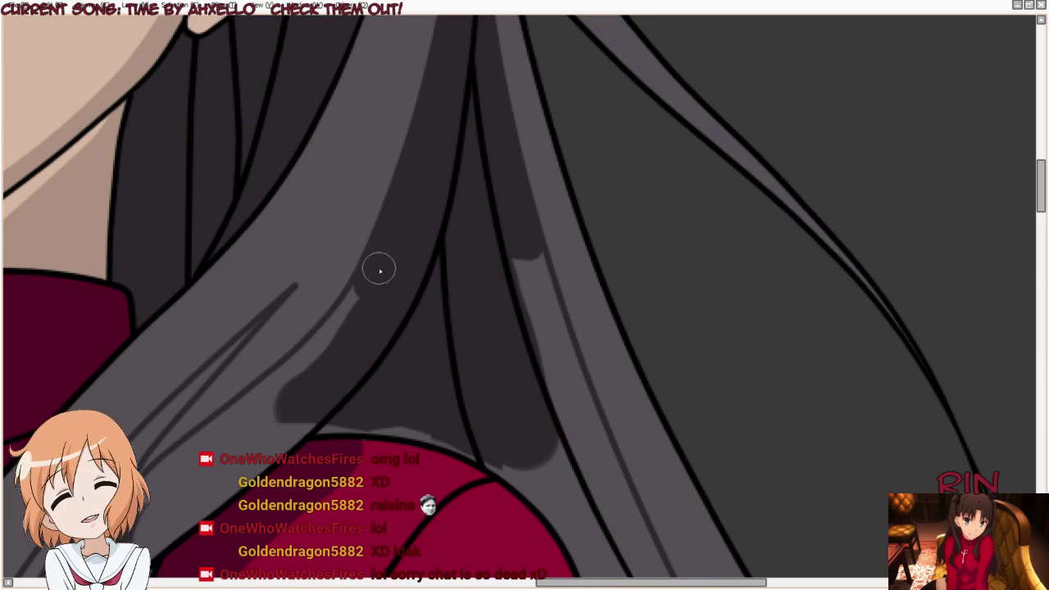
mouse_move(343, 326)
mouse_down()
mouse_move(304, 417)
mouse_move(319, 428)
mouse_up()
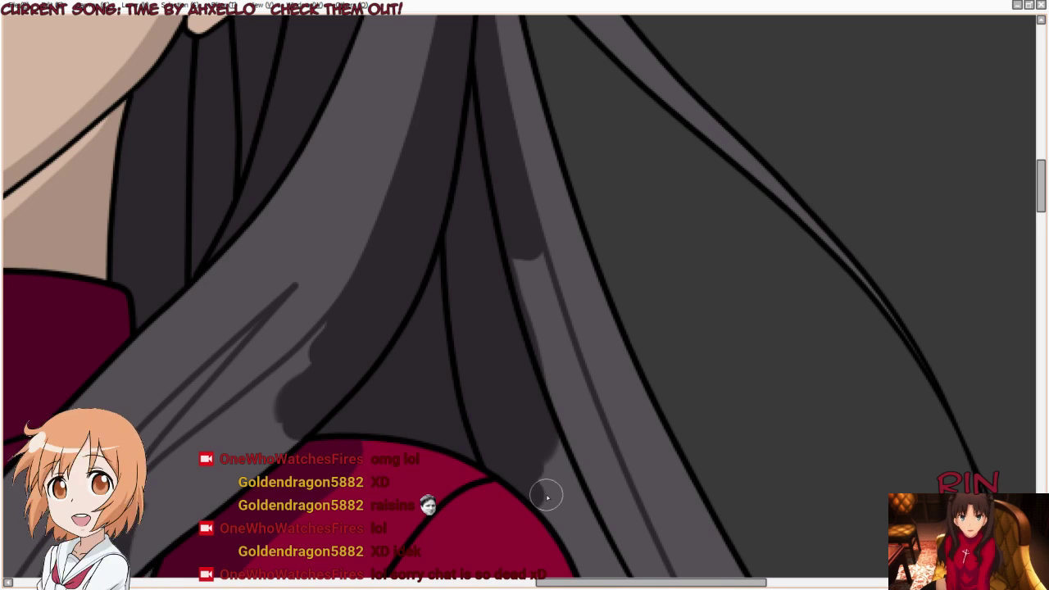
drag(546, 494, 574, 525)
drag(501, 464, 574, 537)
drag(538, 480, 598, 562)
Step: Spread shadow along the strand over its light streak, then add a faint light highlight
drag(547, 461, 586, 564)
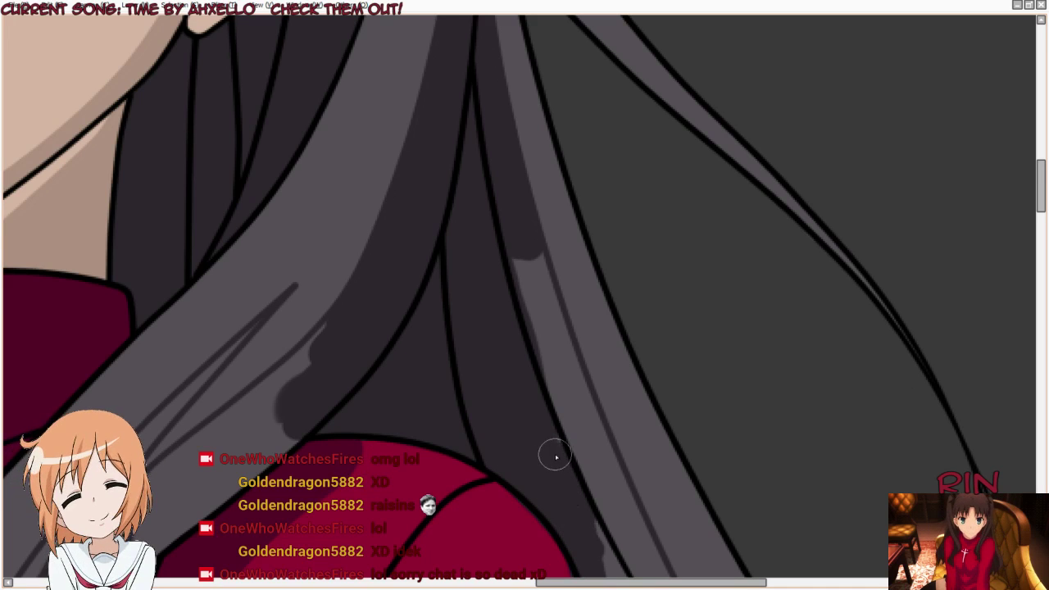
drag(554, 367, 625, 574)
drag(574, 384, 664, 574)
mouse_move(623, 492)
mouse_down()
mouse_move(600, 411)
mouse_move(468, 161)
mouse_up()
drag(577, 446, 502, 185)
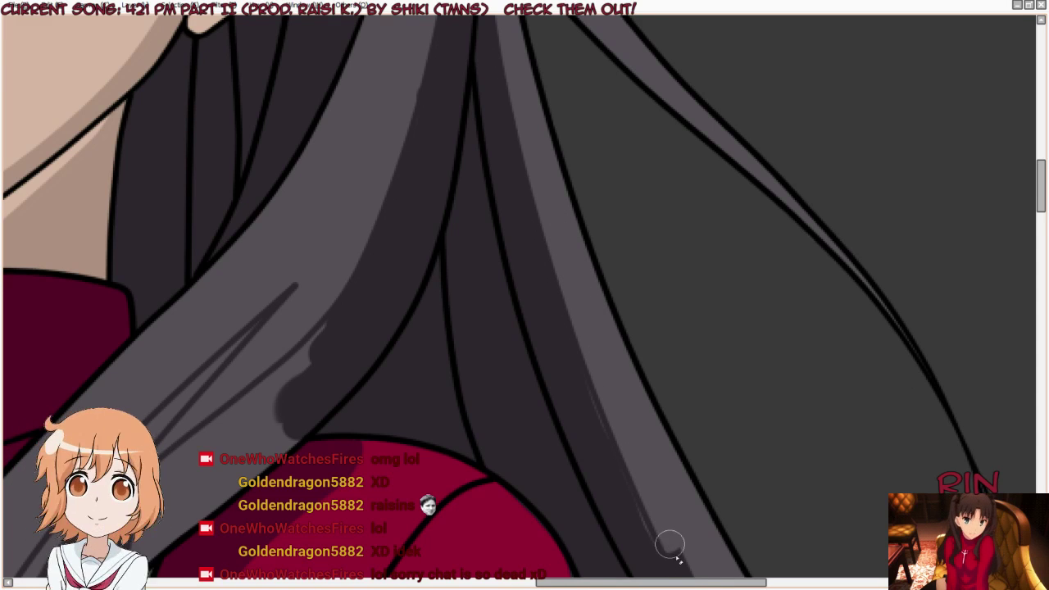
drag(599, 369, 677, 562)
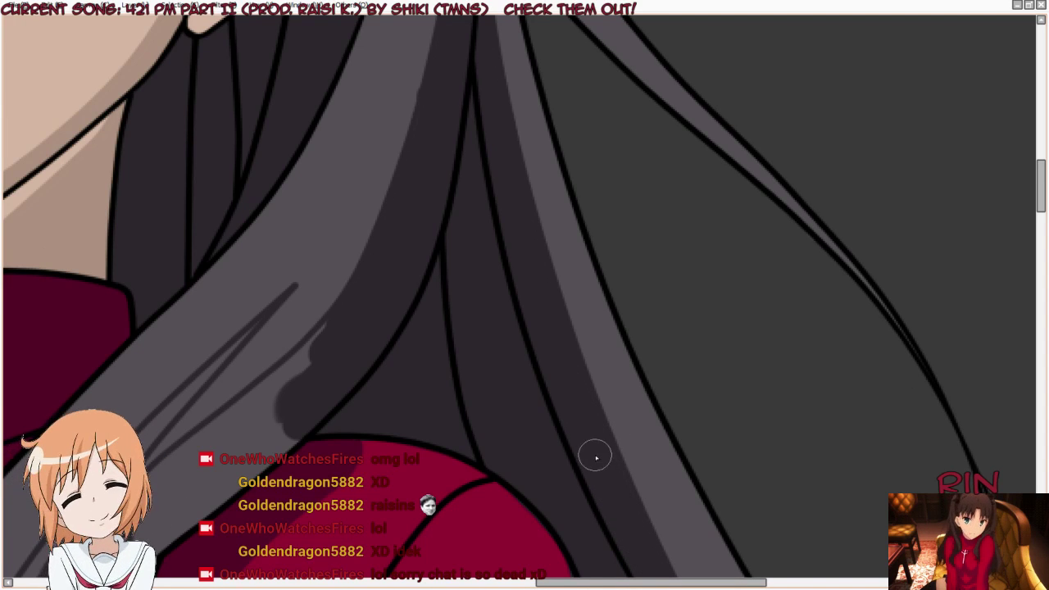
scroll(419, 133, down, 2)
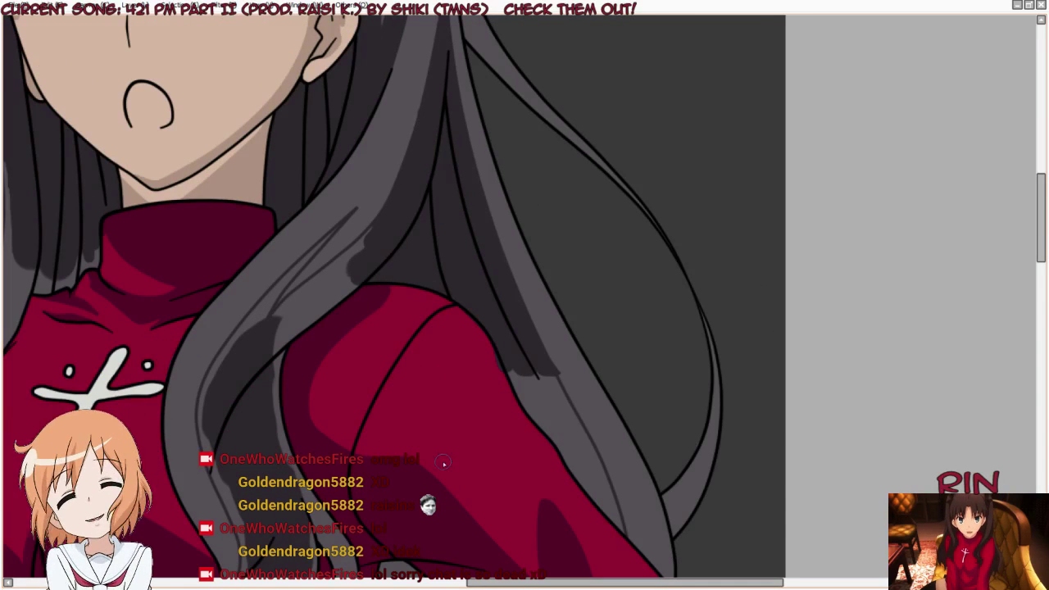
scroll(444, 463, up, 2)
scroll(428, 501, up, 2)
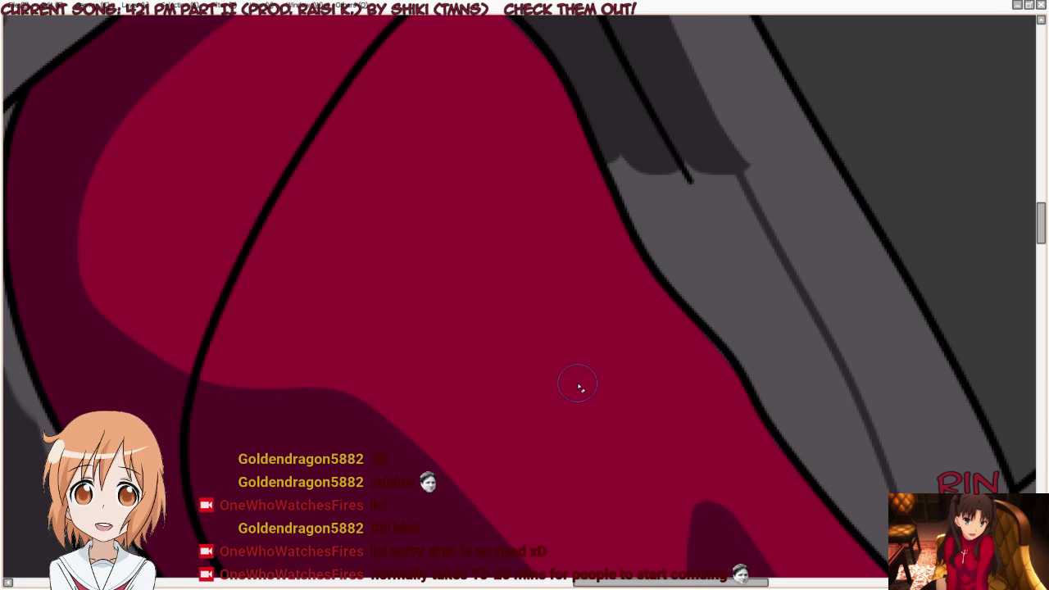
scroll(468, 305, down, 2)
scroll(492, 270, down, 2)
scroll(511, 99, up, 3)
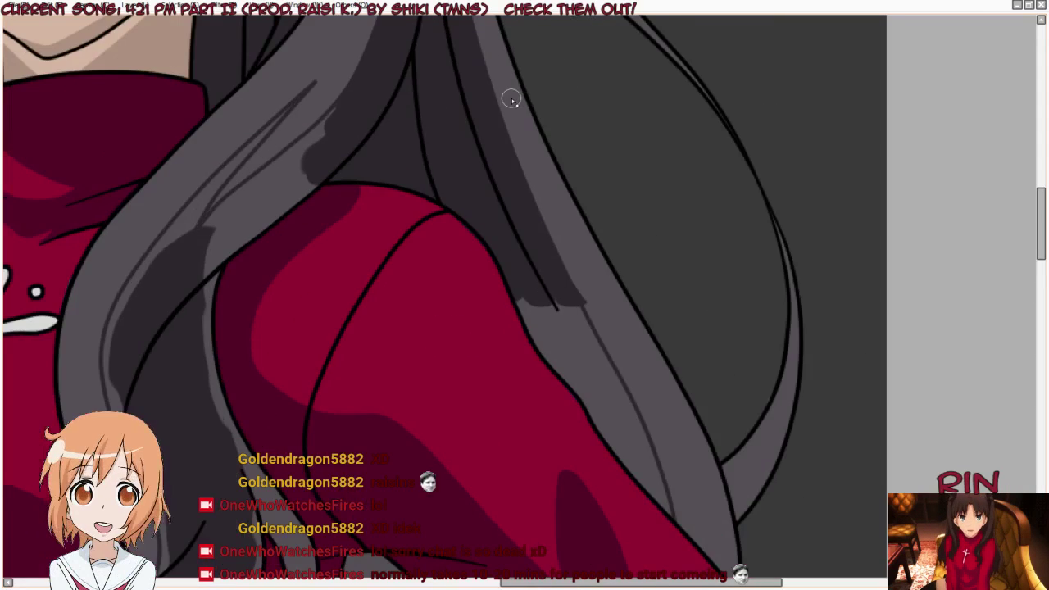
scroll(512, 139, up, 2)
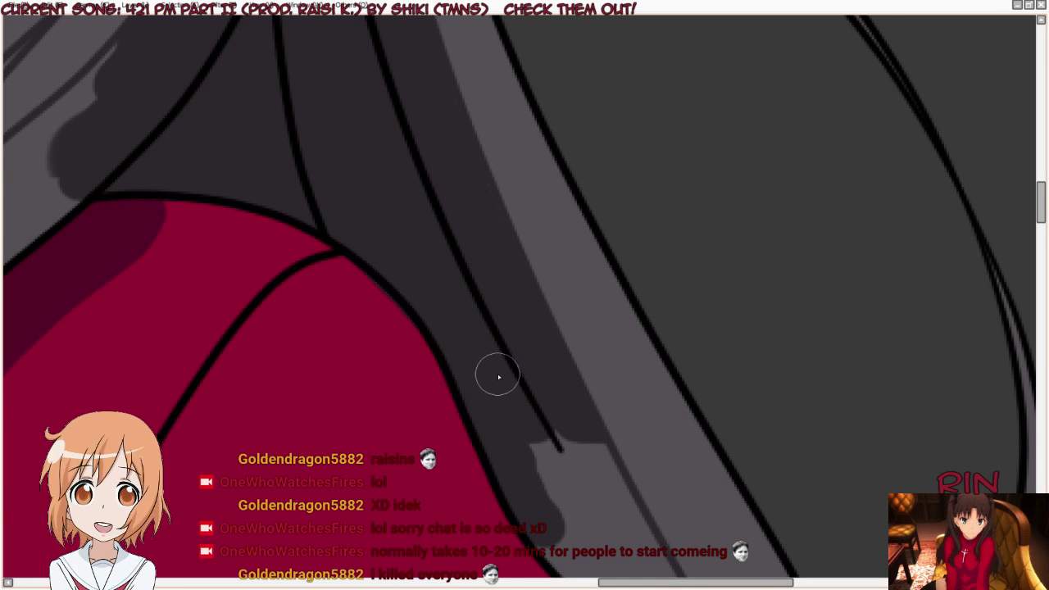
Step: Paint a darker grey edge down the hair strand and darken its light stripe above the sleeve
scroll(333, 99, down, 1)
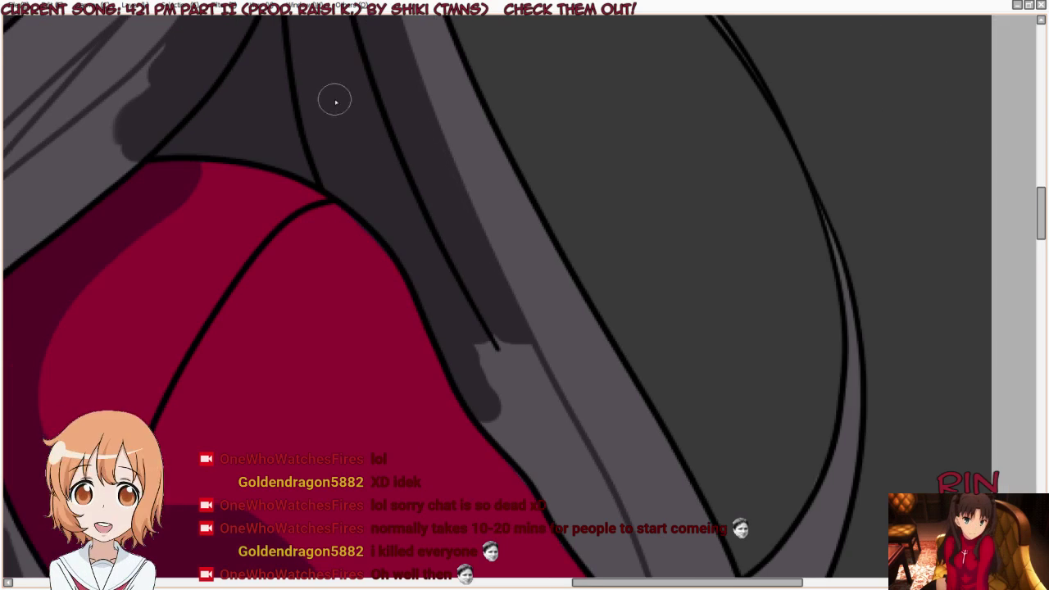
scroll(481, 410, down, 1)
scroll(485, 422, up, 2)
mouse_move(481, 384)
mouse_down()
mouse_move(534, 435)
mouse_move(580, 541)
mouse_up()
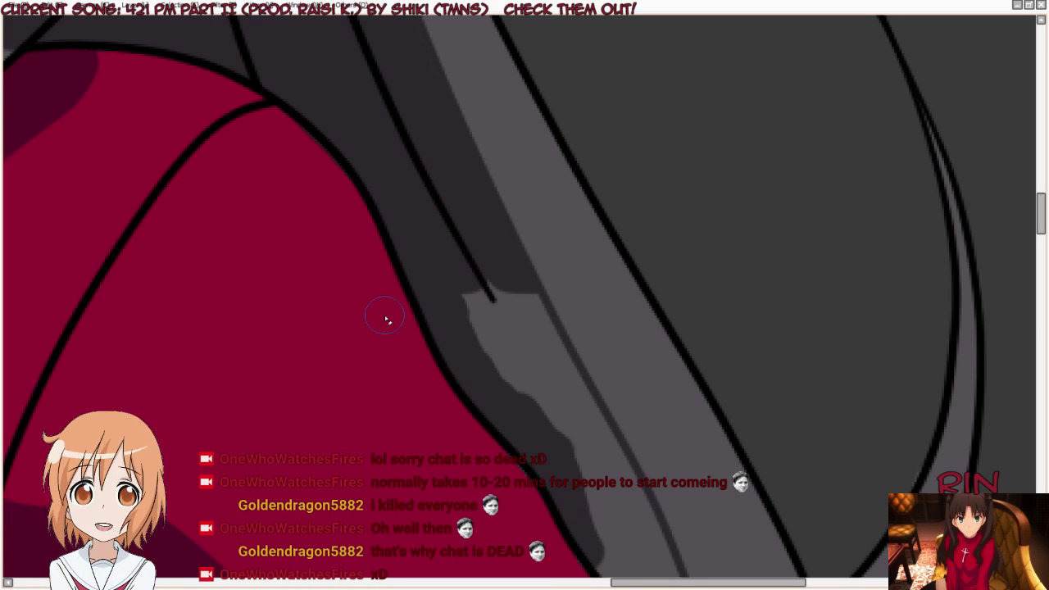
mouse_move(461, 290)
mouse_down()
mouse_move(476, 347)
mouse_move(501, 286)
mouse_move(513, 295)
mouse_move(507, 332)
mouse_move(528, 300)
mouse_move(659, 561)
mouse_move(598, 463)
mouse_move(581, 476)
mouse_move(597, 534)
mouse_up()
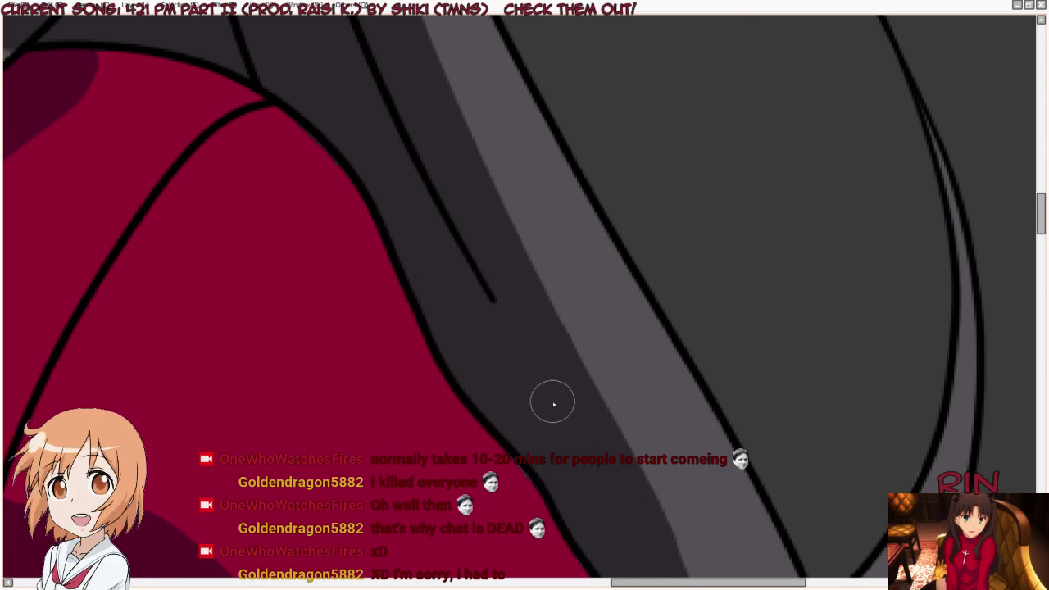
scroll(550, 402, down, 2)
scroll(374, 304, up, 3)
scroll(522, 442, up, 2)
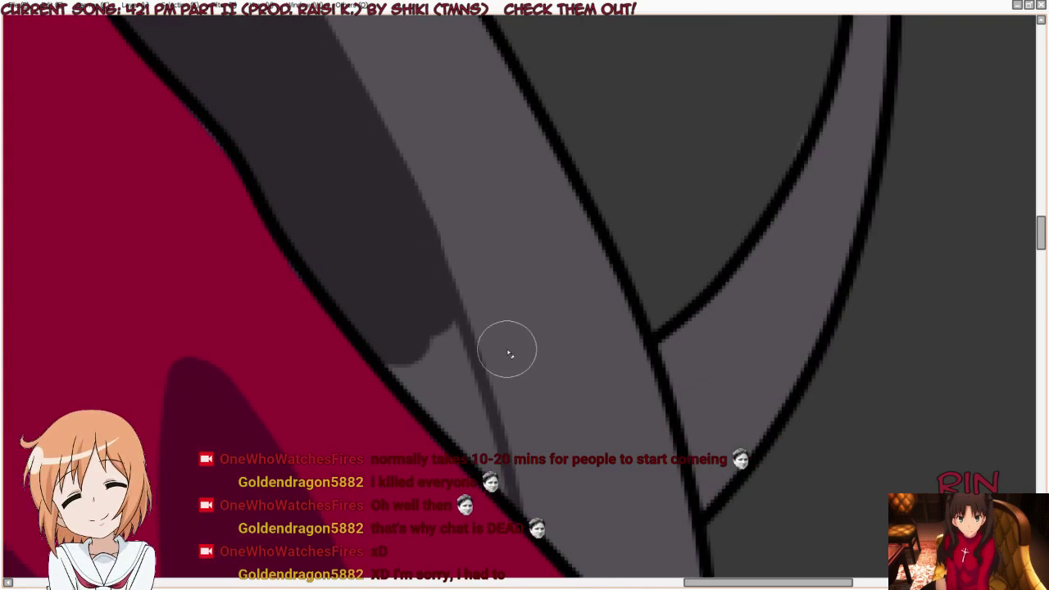
scroll(492, 304, down, 1)
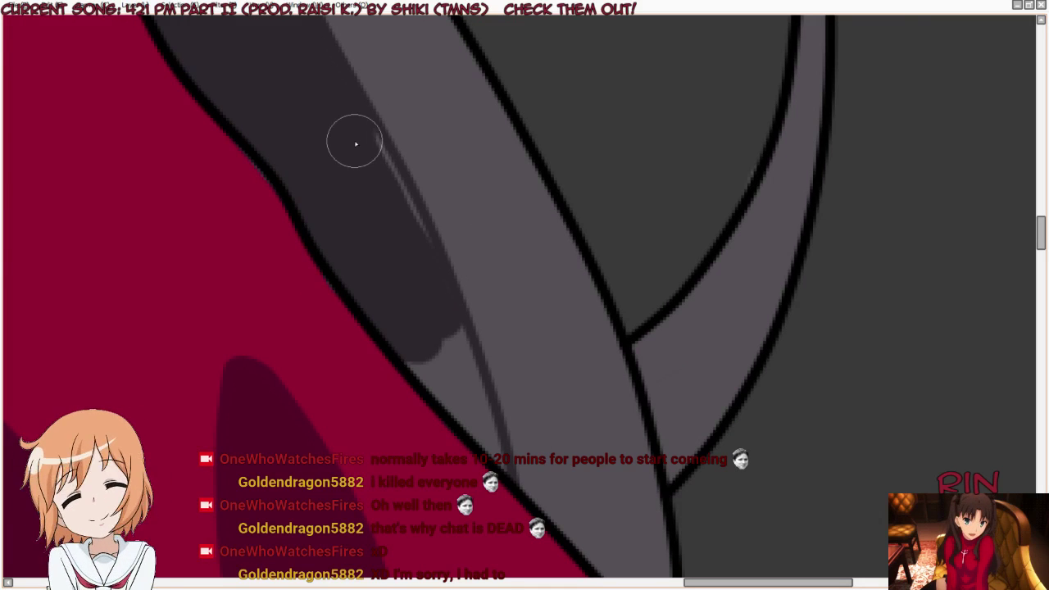
mouse_move(351, 140)
mouse_down()
mouse_move(386, 182)
mouse_move(496, 479)
mouse_up()
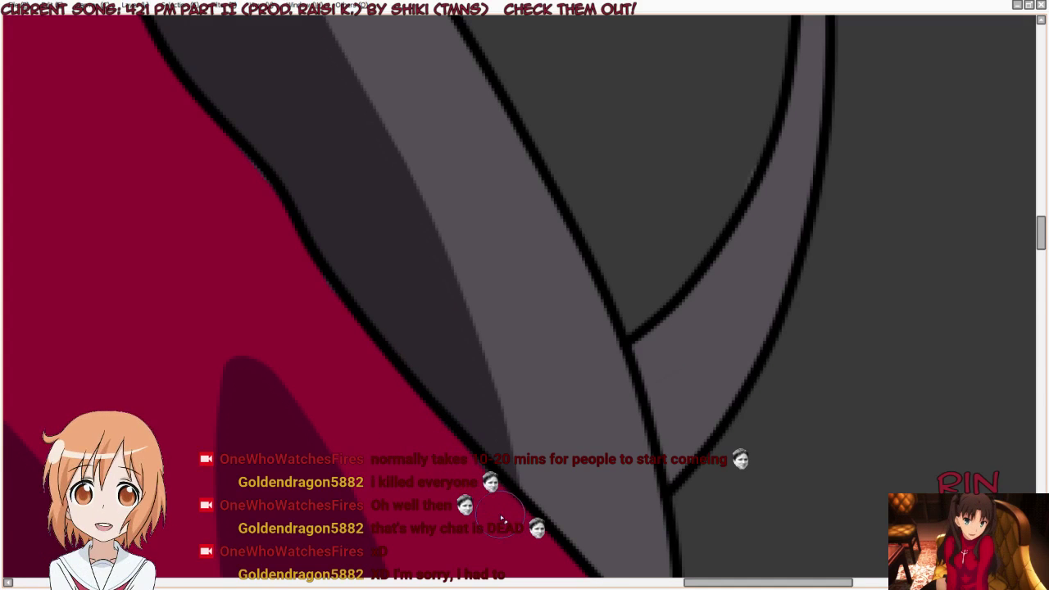
Step: Brush grey shading onto the hair lying over the shoulder
scroll(537, 463, down, 1)
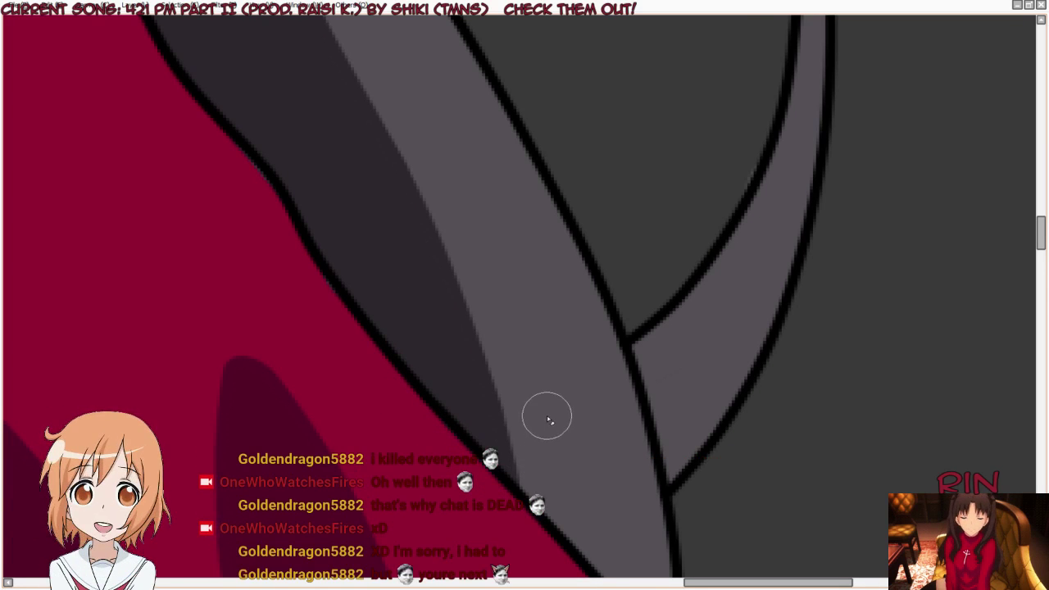
scroll(546, 415, down, 2)
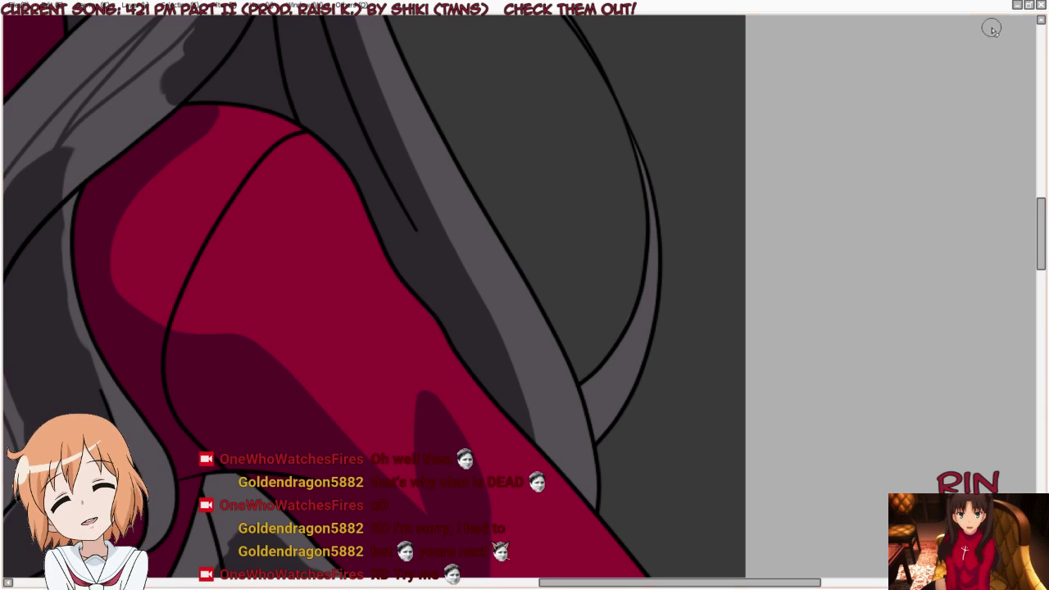
scroll(472, 336, up, 3)
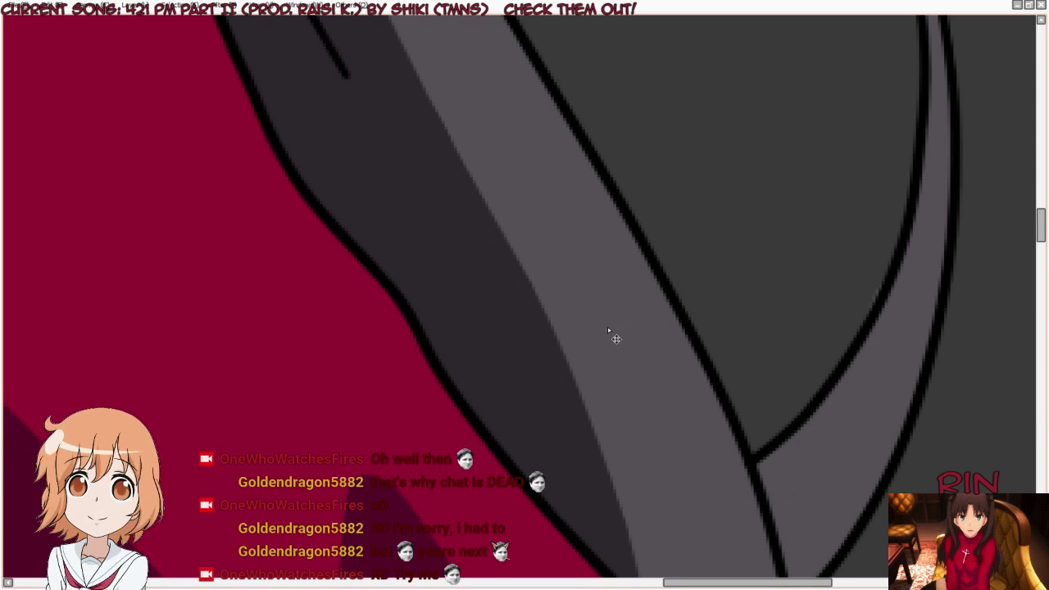
scroll(519, 344, down, 2)
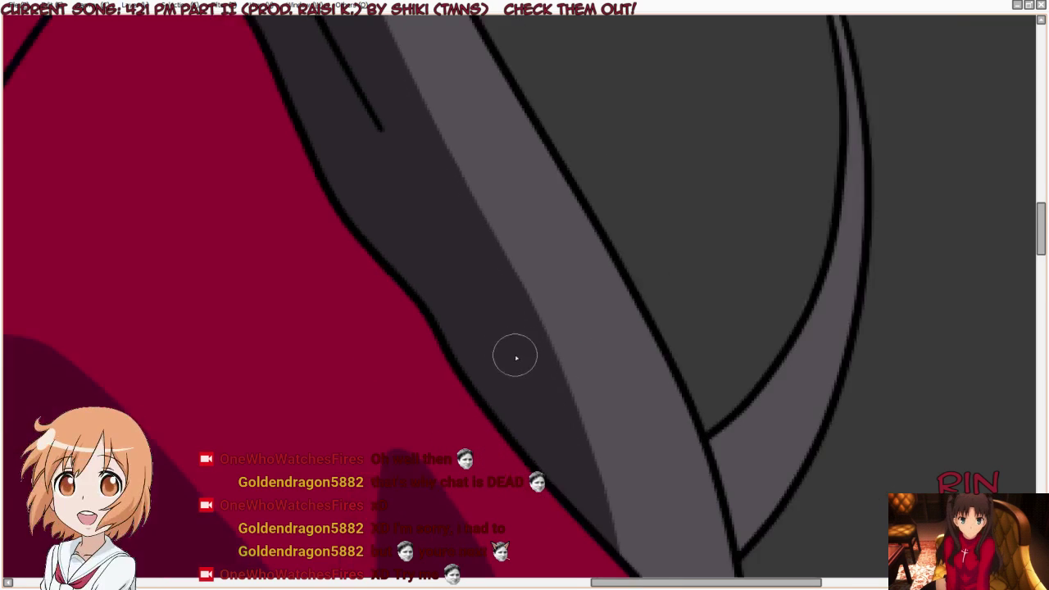
scroll(513, 354, down, 2)
scroll(418, 287, down, 2)
scroll(345, 271, up, 2)
scroll(298, 274, up, 2)
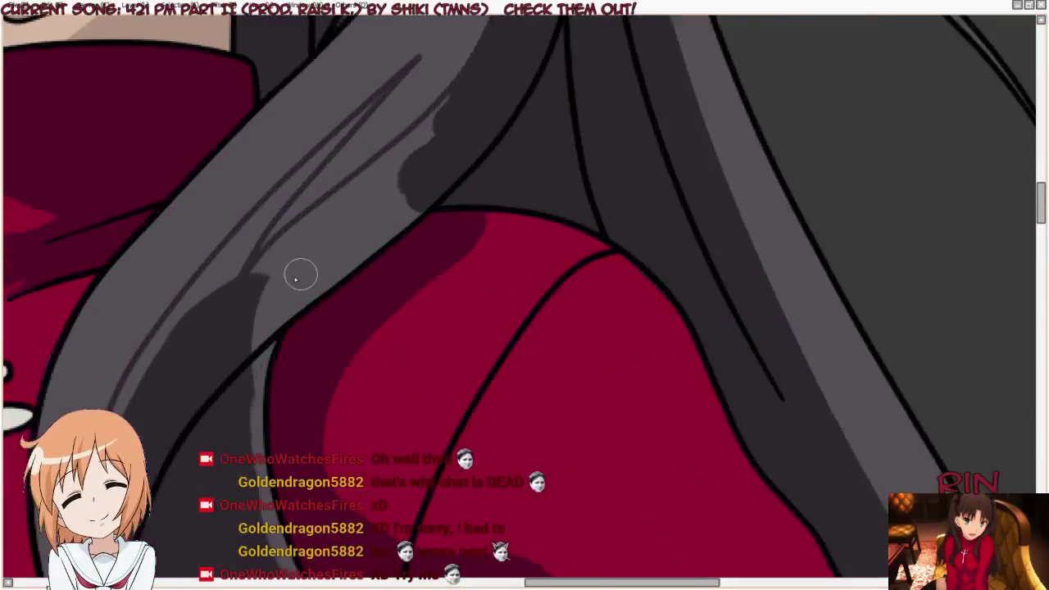
scroll(211, 362, up, 2)
mouse_move(234, 312)
mouse_down()
mouse_move(206, 401)
mouse_move(250, 363)
mouse_move(237, 352)
mouse_move(237, 383)
mouse_move(446, 183)
mouse_move(536, 181)
mouse_move(522, 205)
mouse_up()
Step: Restore the side panels, paint dark grey over the light hair band, and dab a lighter grey patch
key(Tab)
key(Tab)
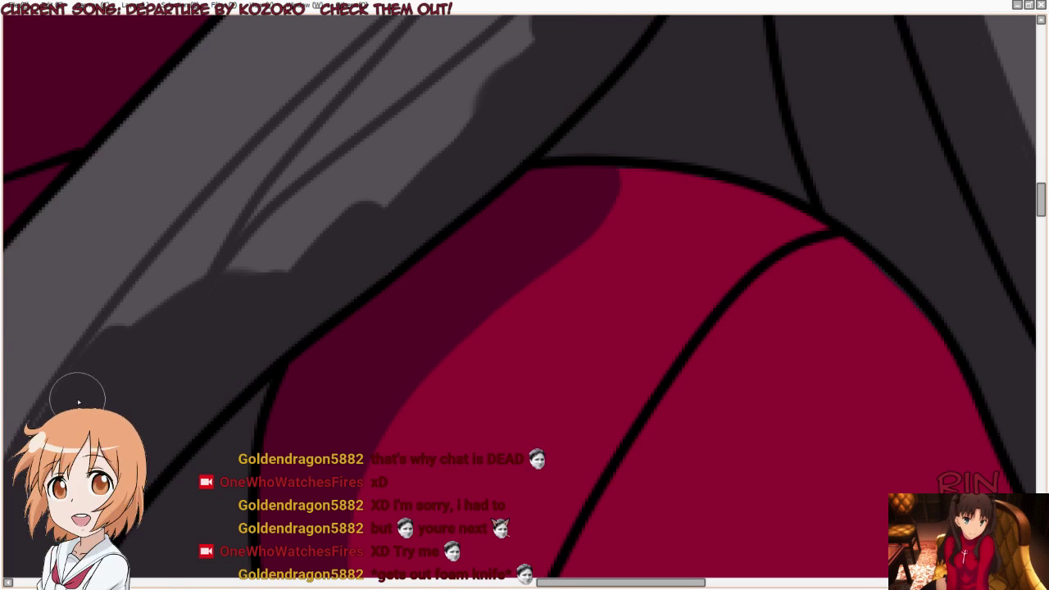
drag(148, 287, 238, 190)
drag(290, 142, 300, 164)
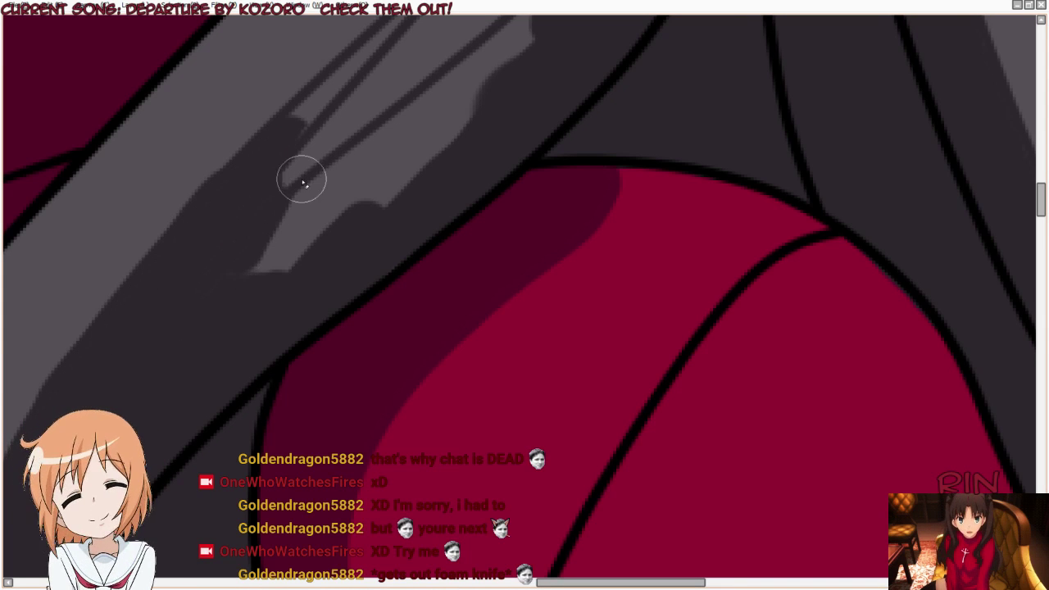
click(264, 253)
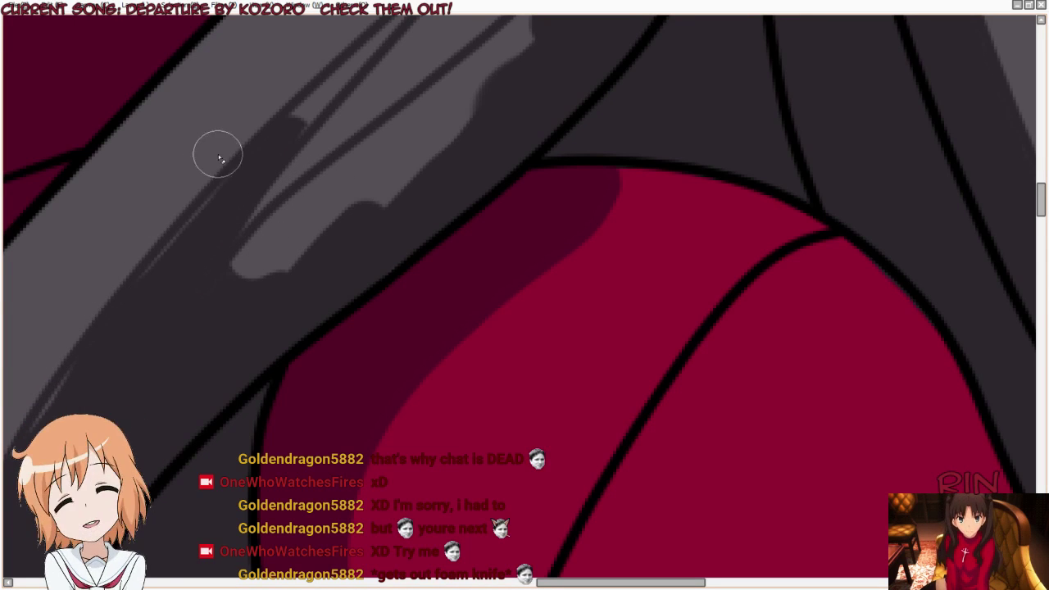
Step: Thicken the strand's dark line and paint dark grey diagonally over its light streaks across the shoulder
scroll(361, 218, down, 1)
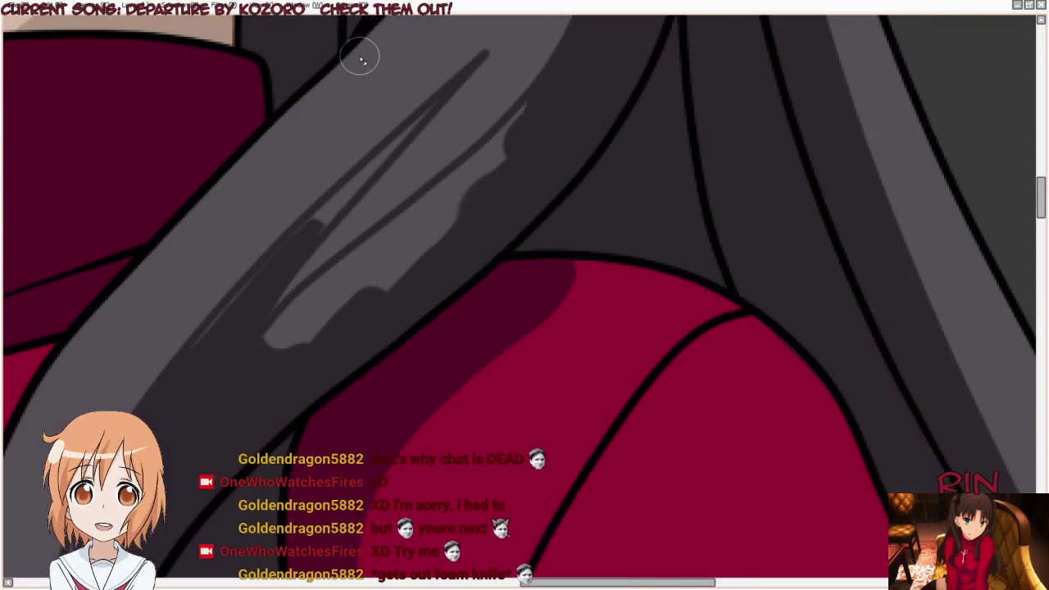
scroll(354, 131, up, 1)
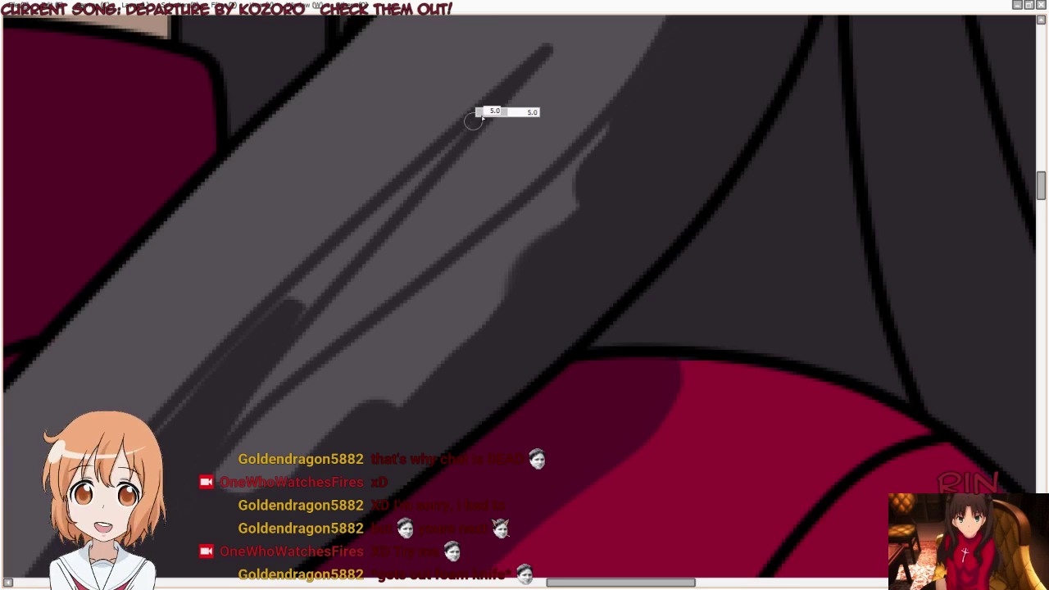
mouse_move(440, 156)
mouse_down()
mouse_move(468, 117)
mouse_move(450, 145)
mouse_move(464, 126)
mouse_move(466, 104)
mouse_up()
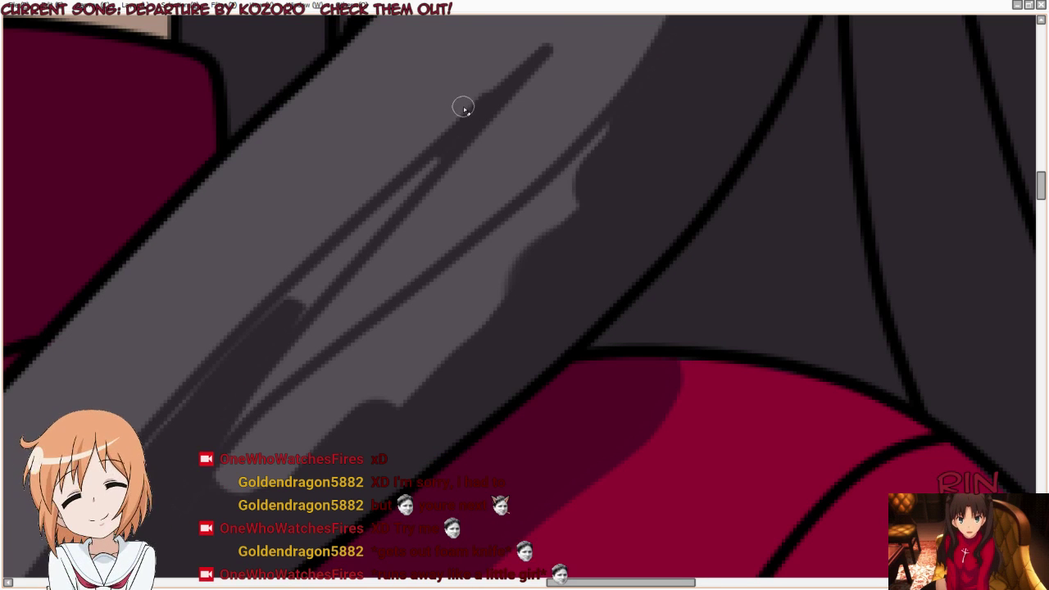
mouse_move(429, 171)
mouse_down()
mouse_move(391, 208)
mouse_move(431, 161)
mouse_move(295, 310)
mouse_up()
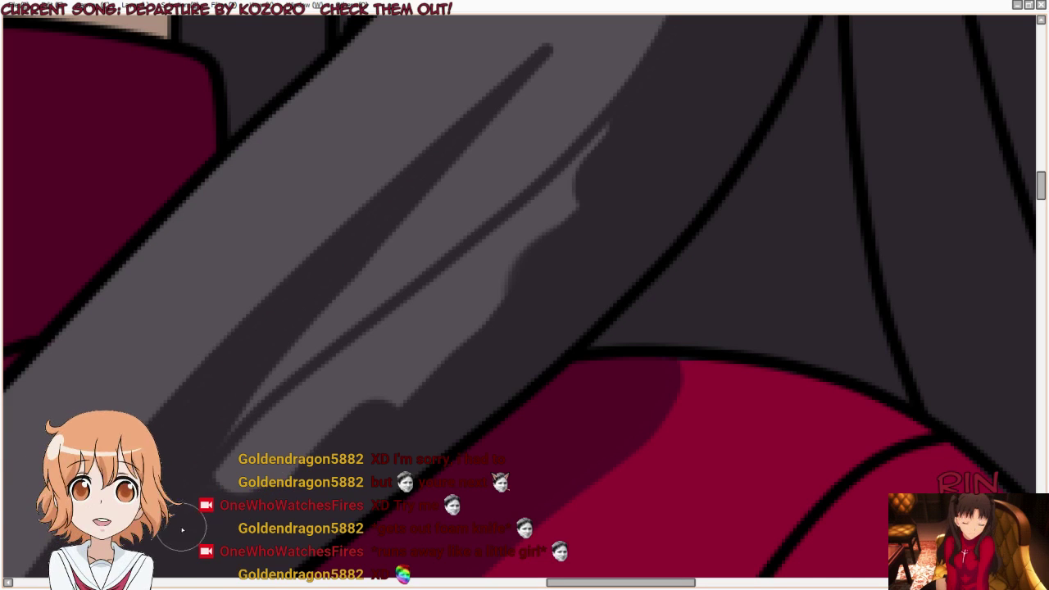
drag(300, 425, 328, 387)
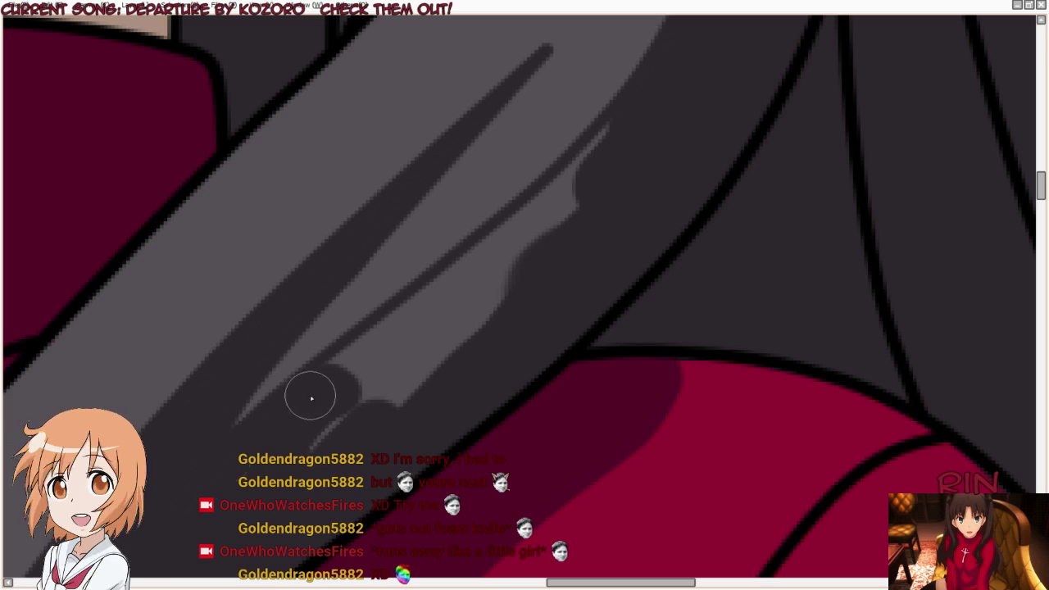
drag(312, 398, 250, 467)
drag(344, 402, 484, 278)
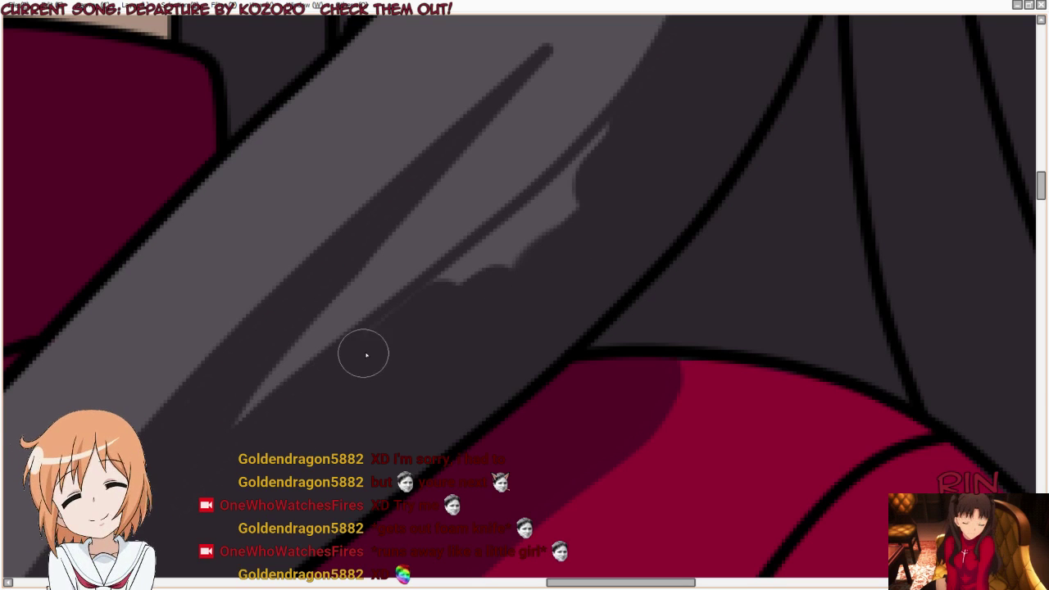
drag(469, 276, 498, 262)
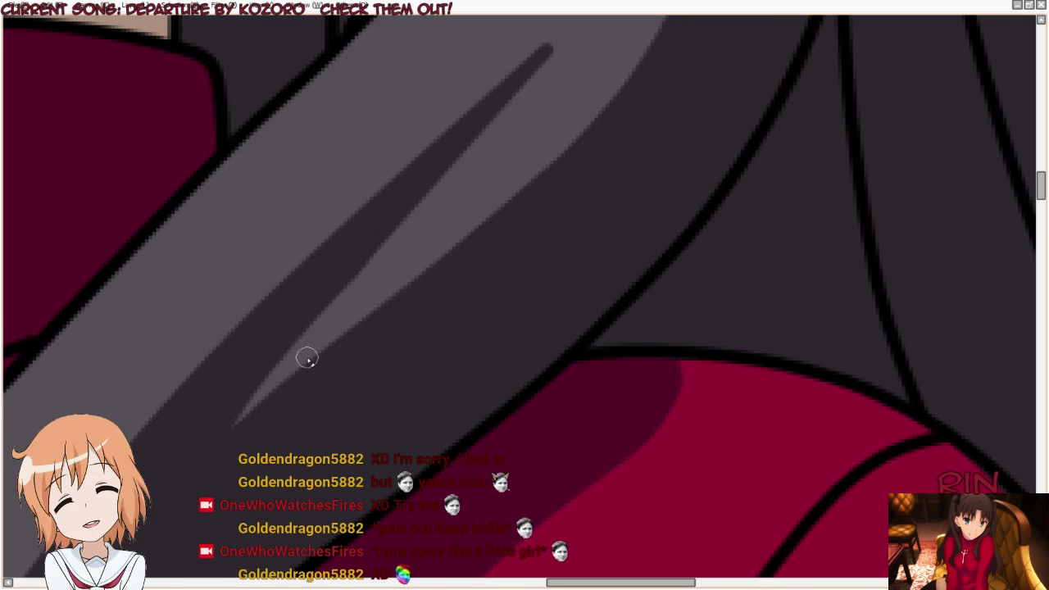
Step: Rotate the canvas, enlarge the brush, and paint dark grey over the strand's thin light highlight
key(Delete)
key(Delete)
key(Delete)
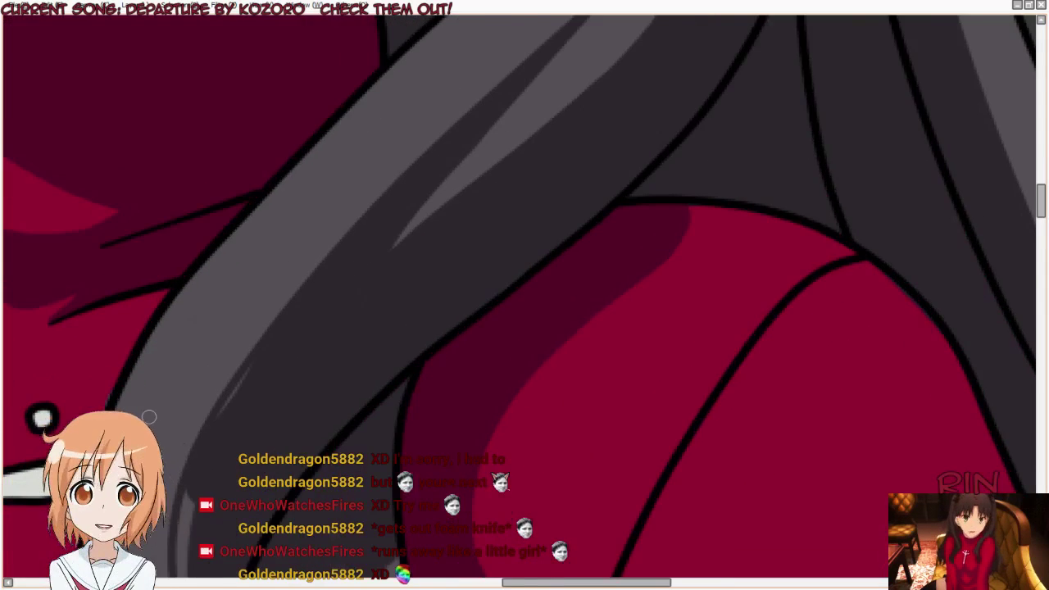
key(Delete)
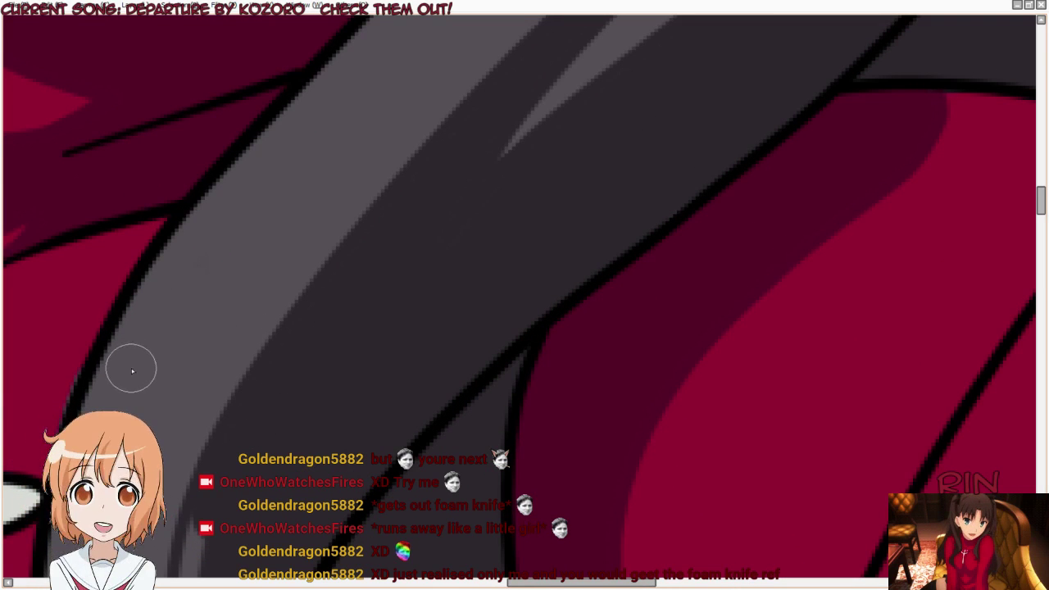
key([)
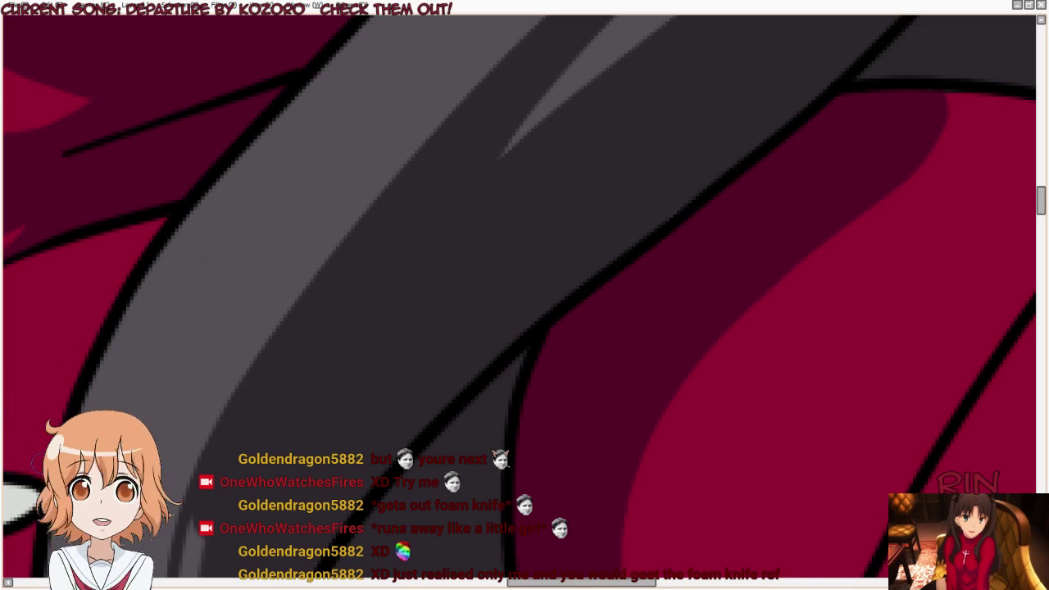
key(])
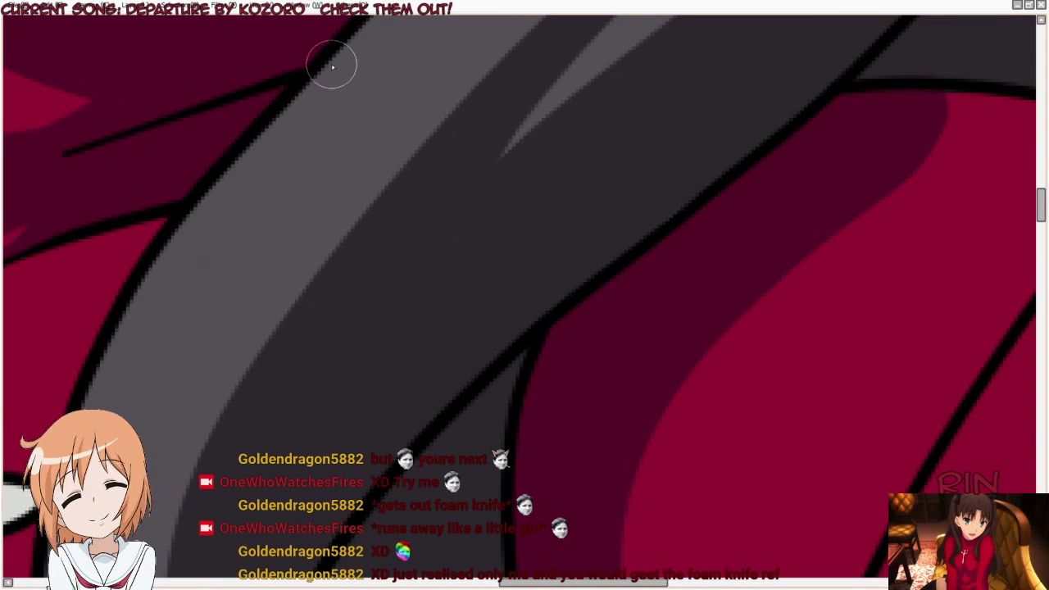
scroll(336, 64, down, 1)
scroll(328, 110, down, 1)
scroll(288, 325, up, 1)
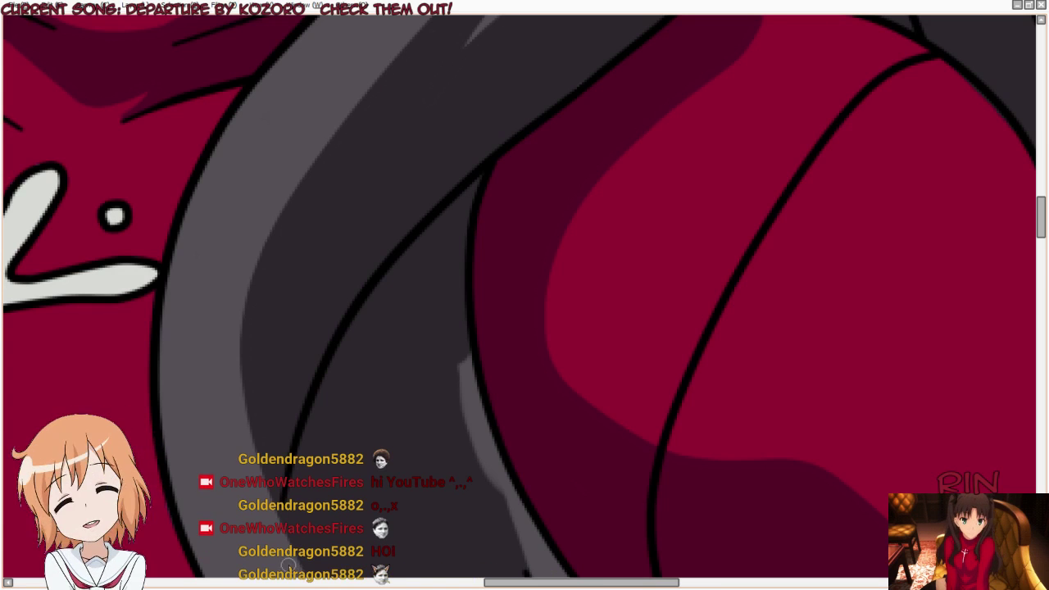
drag(288, 565, 415, 106)
drag(450, 339, 430, 237)
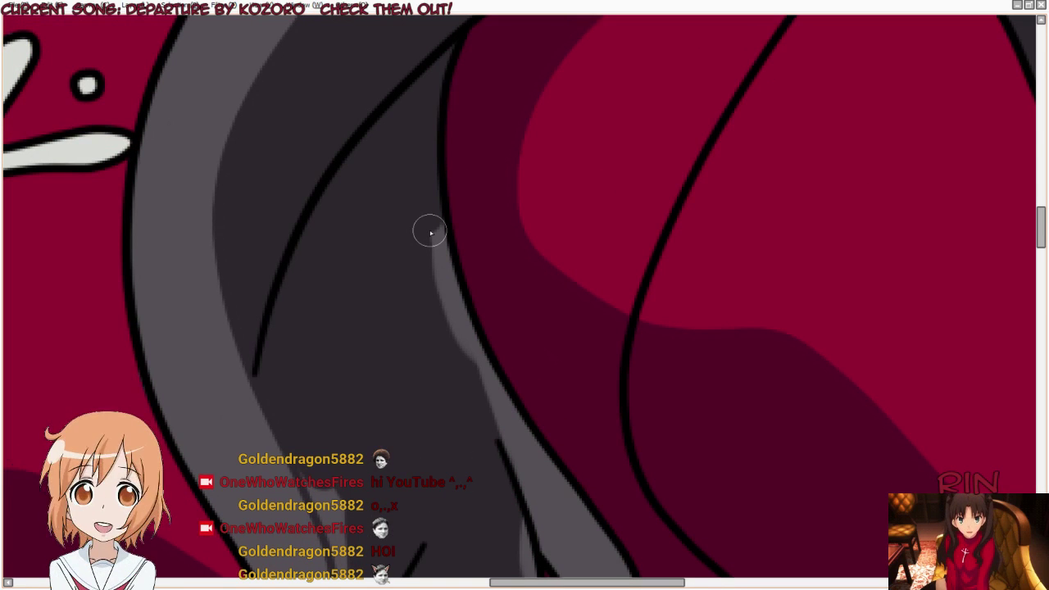
mouse_move(430, 213)
mouse_down()
mouse_move(449, 322)
mouse_move(497, 417)
mouse_move(553, 490)
mouse_move(569, 562)
mouse_move(529, 493)
mouse_move(503, 511)
mouse_move(516, 539)
mouse_move(497, 553)
mouse_up()
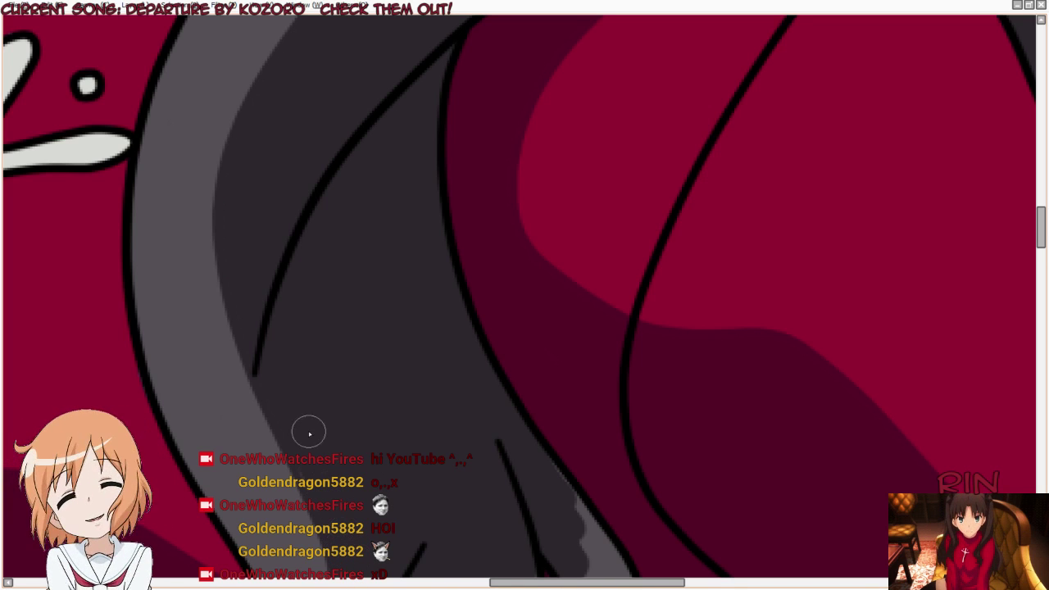
Step: With a larger brush, darken the light highlight streaks along the strand beside the arm
scroll(351, 209, down, 2)
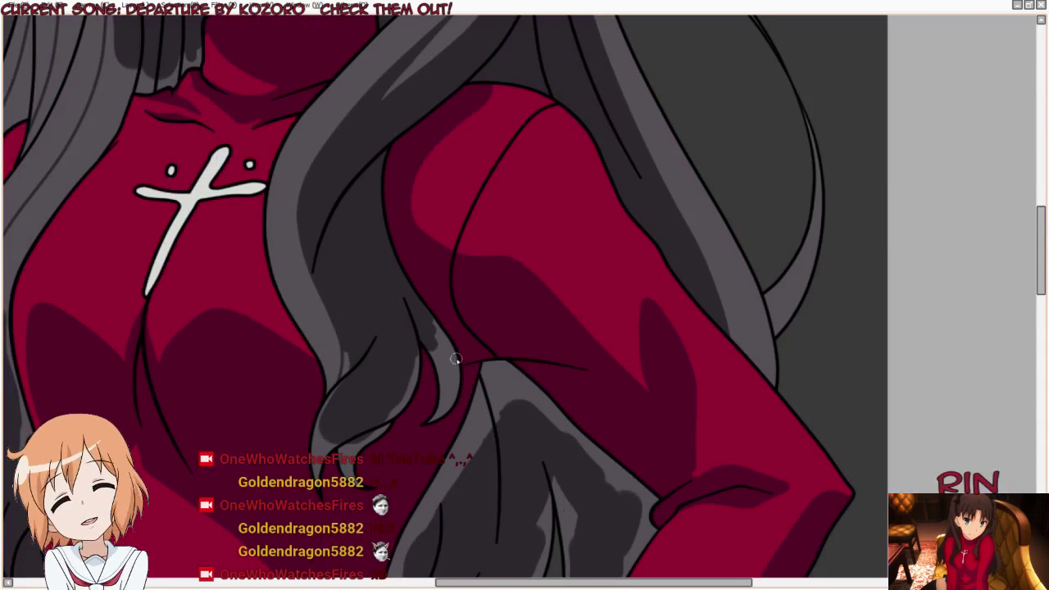
scroll(456, 358, up, 2)
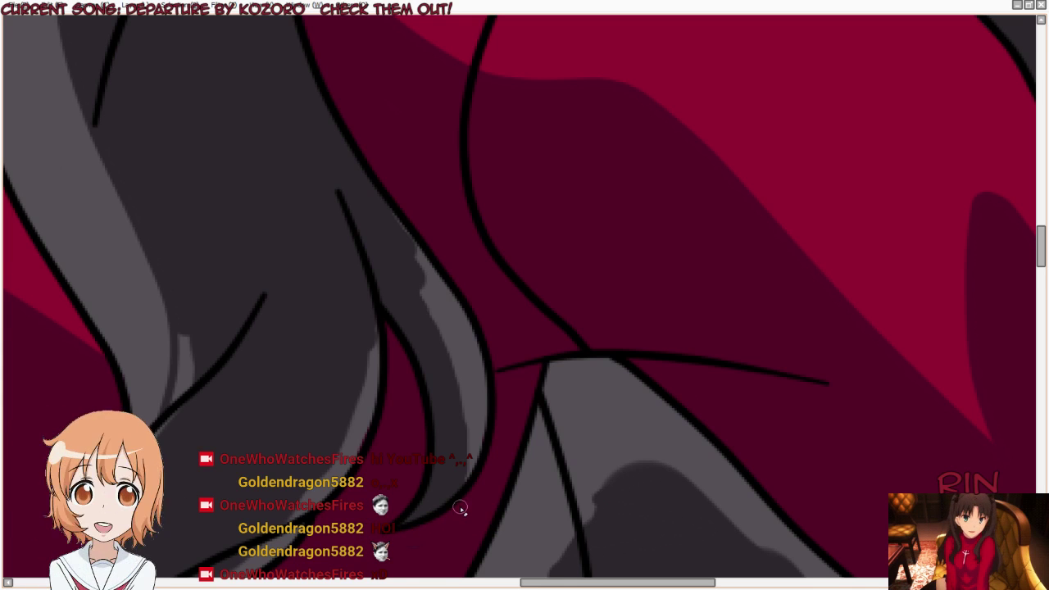
key(bracketright)
key(bracketright)
key(bracketright)
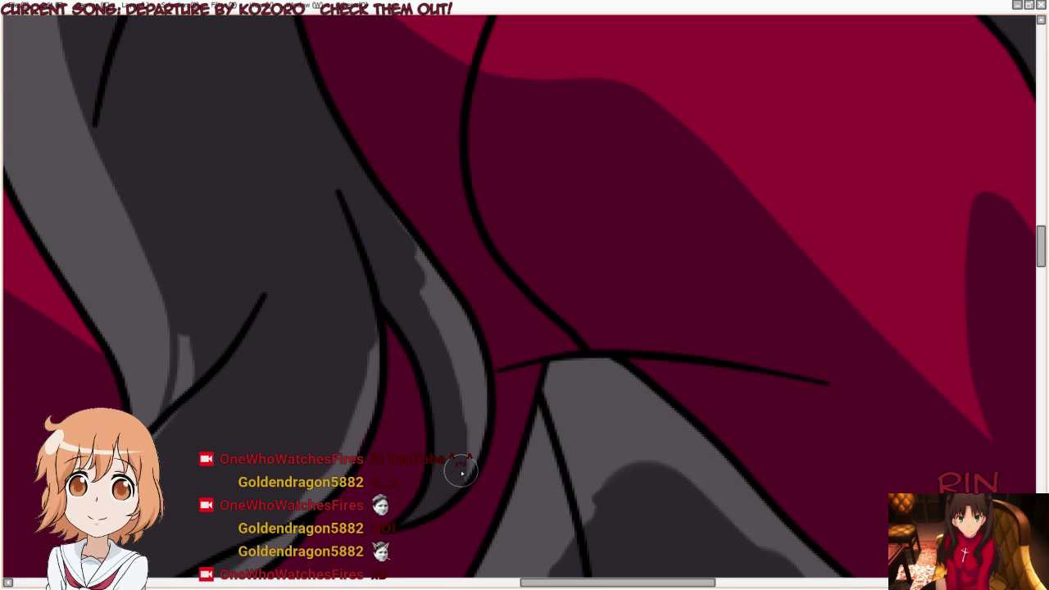
mouse_move(467, 426)
mouse_down()
mouse_move(447, 309)
mouse_move(401, 235)
mouse_up()
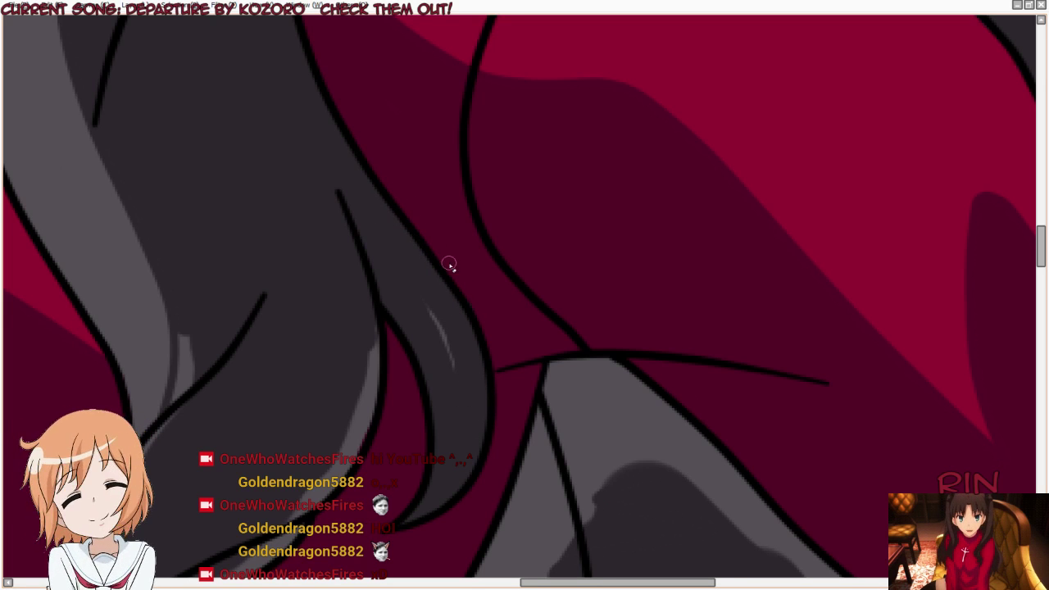
drag(410, 286, 459, 388)
drag(355, 312, 333, 456)
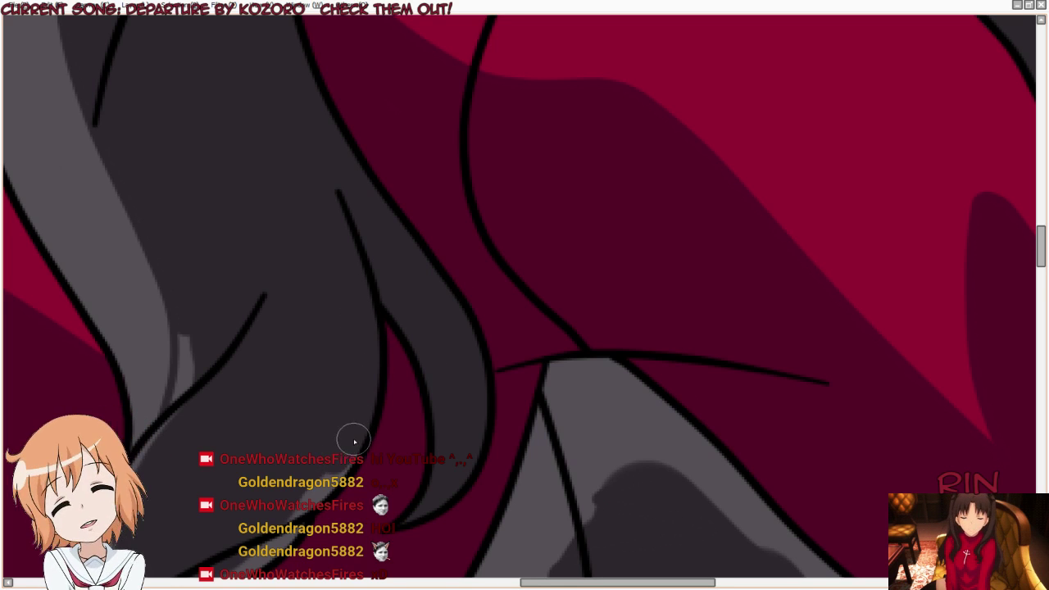
Step: Fill the strand tips dark grey and paint over the left strand's remaining light shading
scroll(585, 241, down, 1)
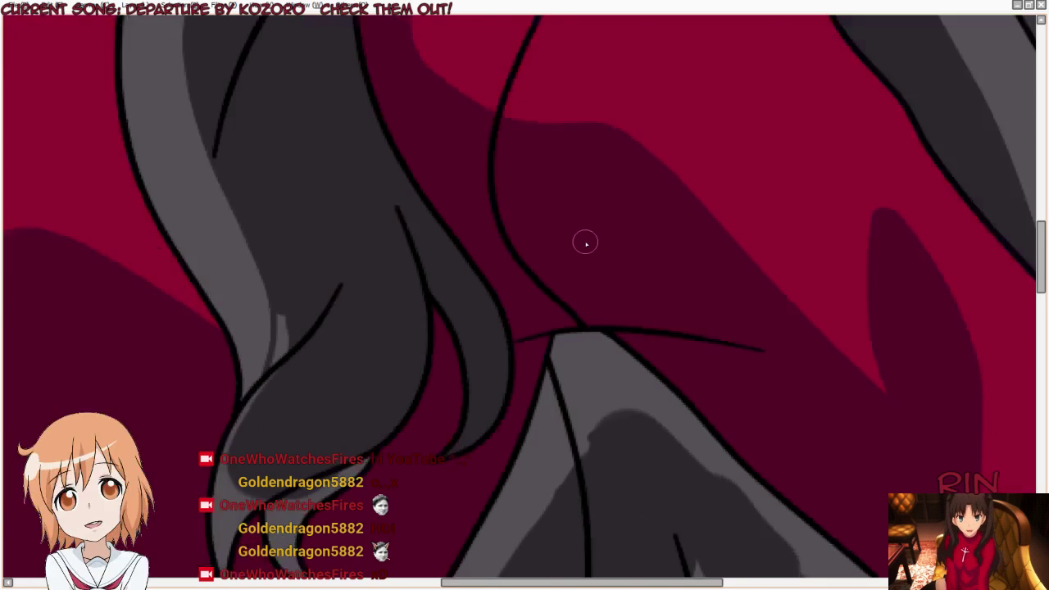
scroll(585, 241, down, 2)
scroll(452, 403, up, 2)
scroll(441, 447, up, 1)
mouse_move(441, 447)
mouse_down()
mouse_move(445, 436)
mouse_move(374, 399)
mouse_move(349, 297)
mouse_move(377, 394)
mouse_move(424, 257)
mouse_move(523, 209)
mouse_move(377, 292)
mouse_move(485, 265)
mouse_move(421, 364)
mouse_up()
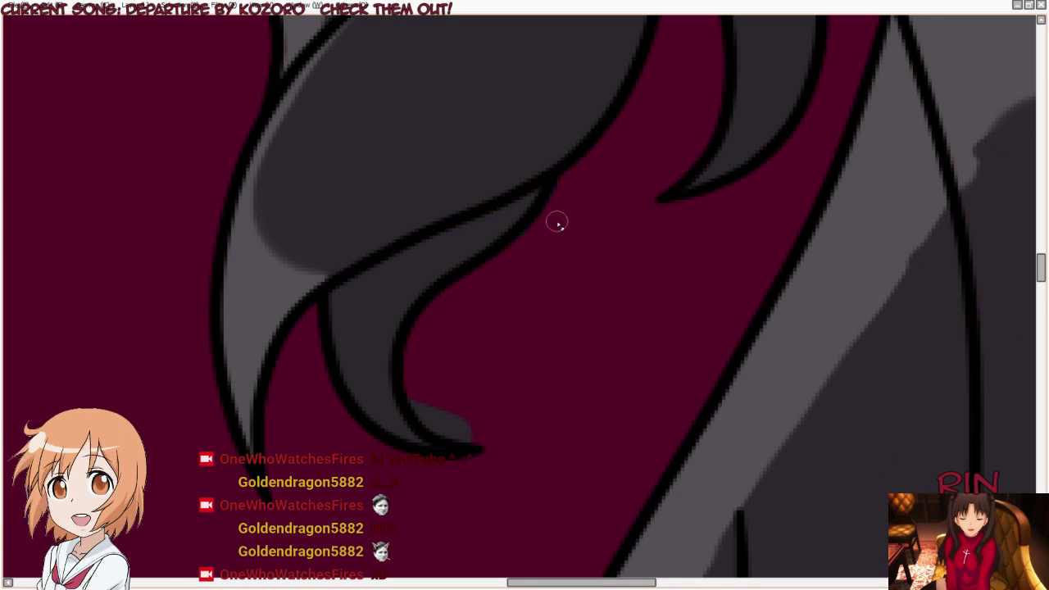
mouse_move(419, 410)
mouse_down()
mouse_move(480, 446)
mouse_move(434, 410)
mouse_move(494, 434)
mouse_up()
mouse_move(285, 367)
mouse_down()
mouse_move(262, 434)
mouse_move(237, 344)
mouse_move(260, 215)
mouse_move(281, 168)
mouse_move(304, 169)
mouse_move(257, 190)
mouse_move(371, 37)
mouse_up()
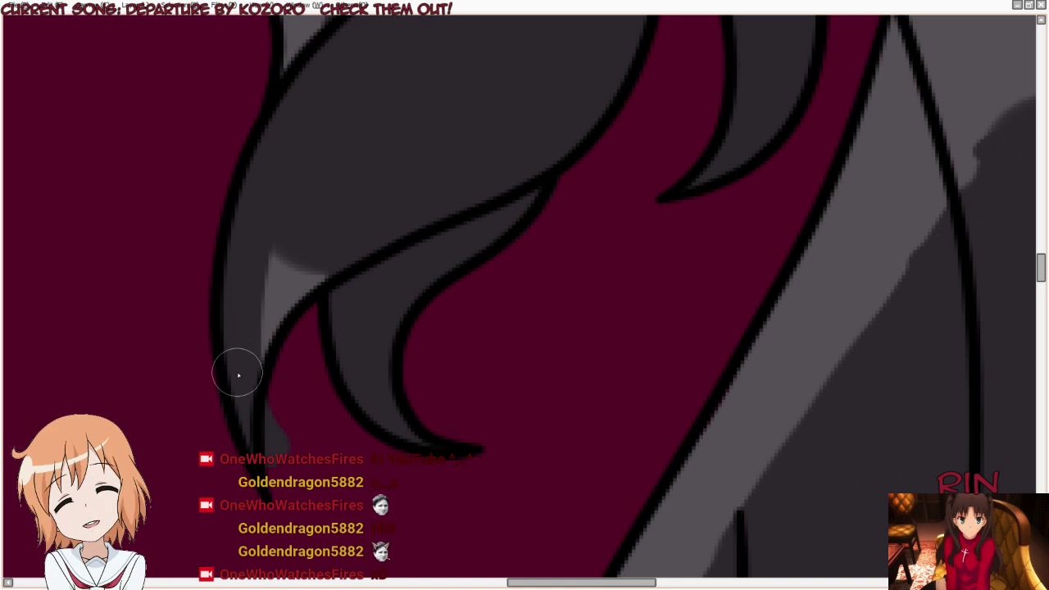
mouse_move(237, 370)
mouse_down()
mouse_move(314, 249)
mouse_move(243, 292)
mouse_up()
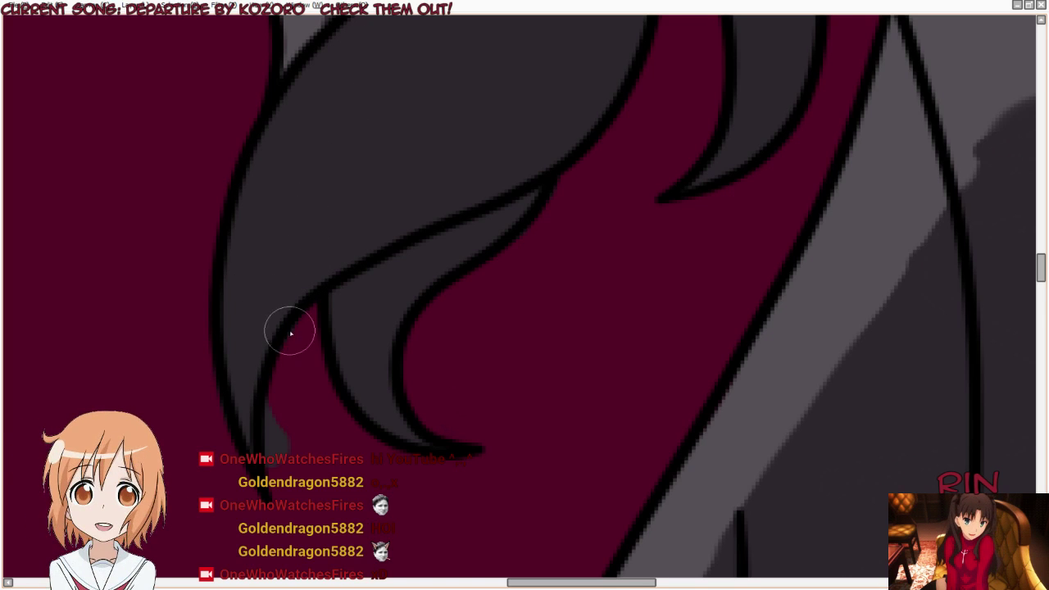
key(bracketleft)
key(bracketleft)
key(bracketleft)
mouse_move(274, 400)
mouse_down()
mouse_move(276, 440)
mouse_move(289, 394)
mouse_up()
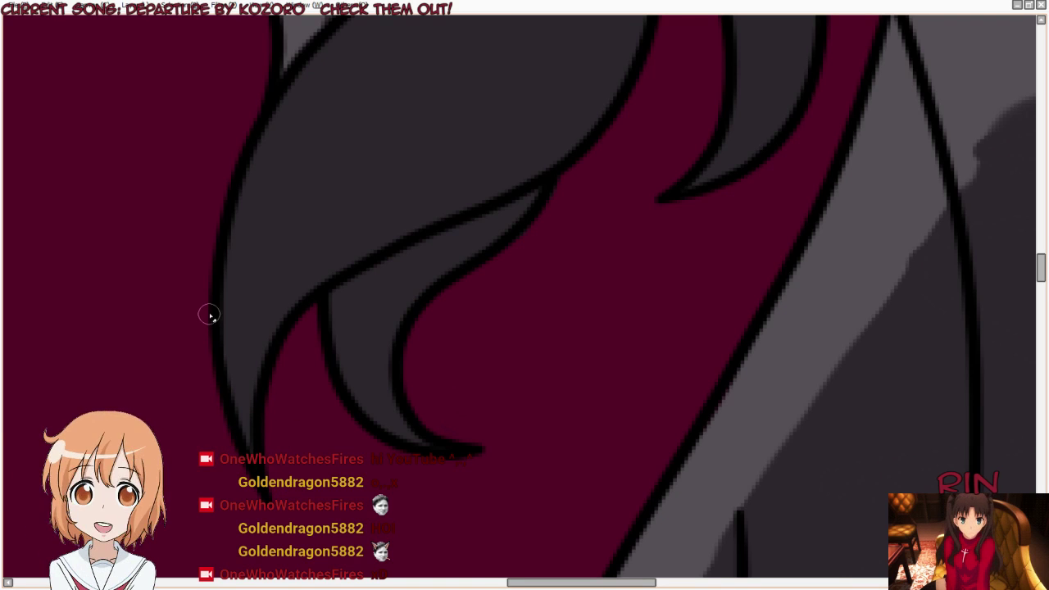
Step: Shade dark grey along the hair strand's left edge by the hip
scroll(209, 360, down, 1)
scroll(209, 360, down, 5)
scroll(233, 246, up, 4)
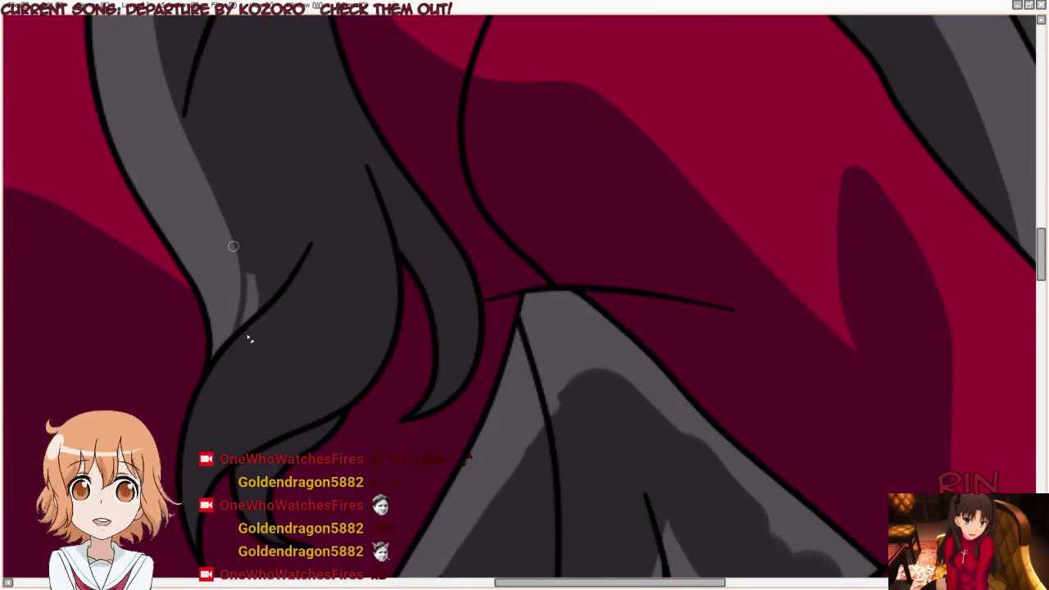
scroll(250, 338, up, 2)
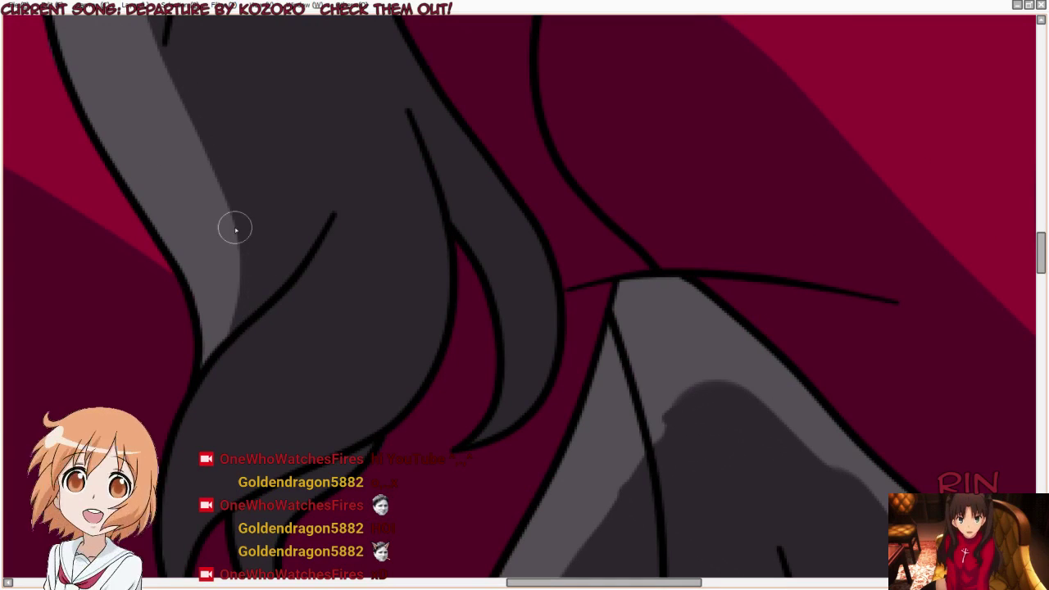
scroll(248, 162, down, 1)
scroll(344, 281, down, 2)
scroll(344, 280, up, 2)
scroll(342, 455, up, 1)
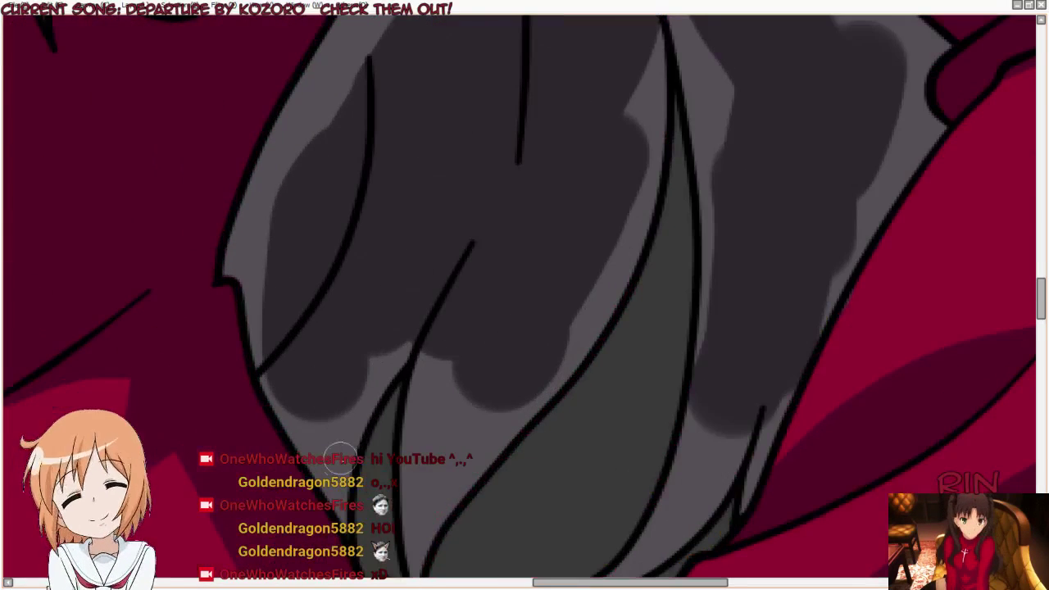
drag(295, 427, 246, 332)
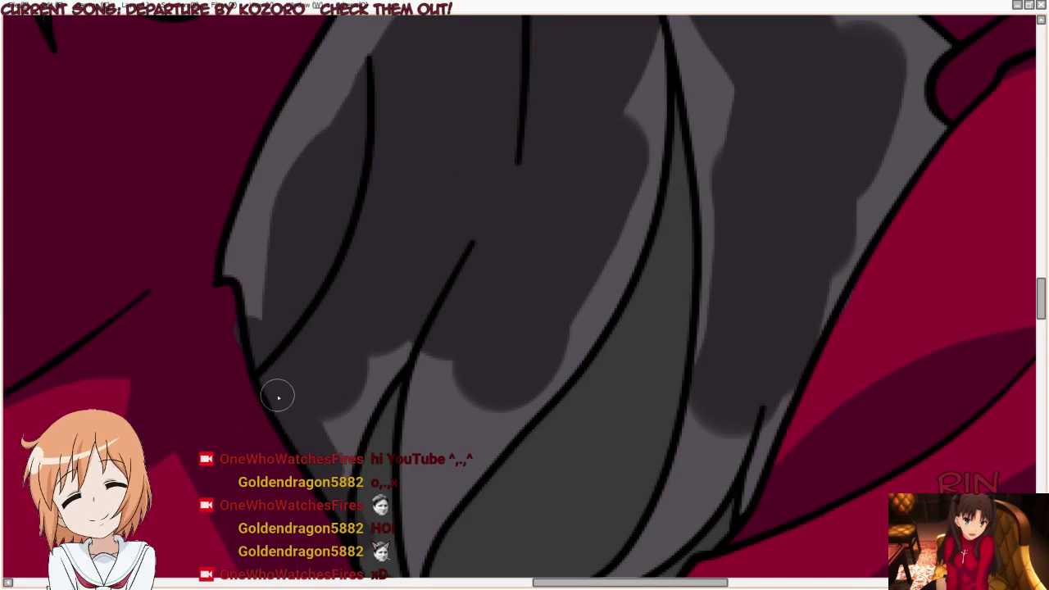
drag(253, 286, 260, 209)
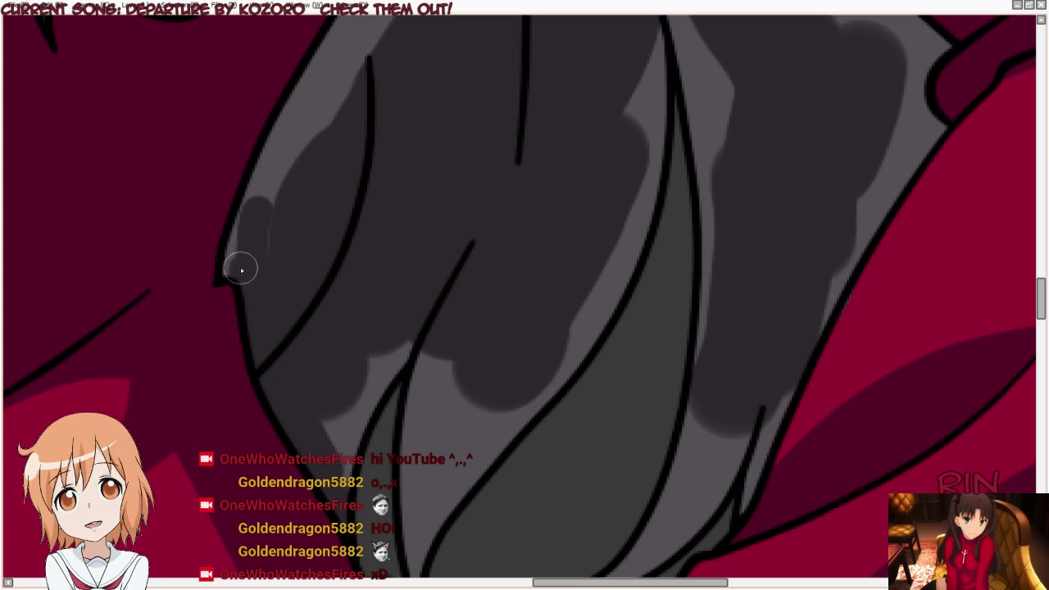
Step: Cover the strand's upper-left edge highlight and the light grey band along it
drag(235, 234, 363, 52)
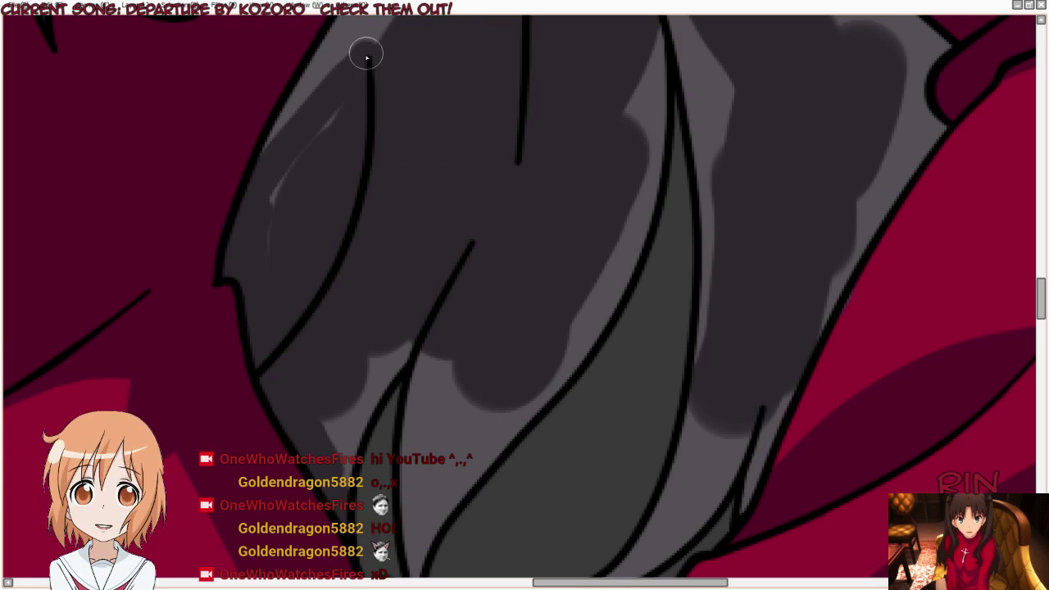
drag(283, 196, 361, 41)
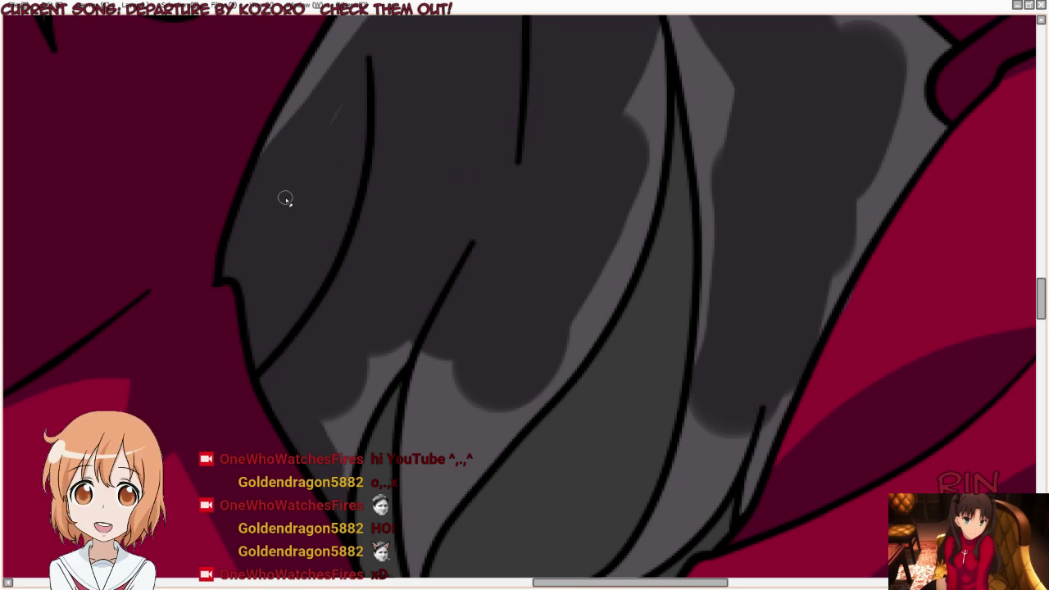
scroll(285, 198, down, 3)
scroll(269, 300, down, 1)
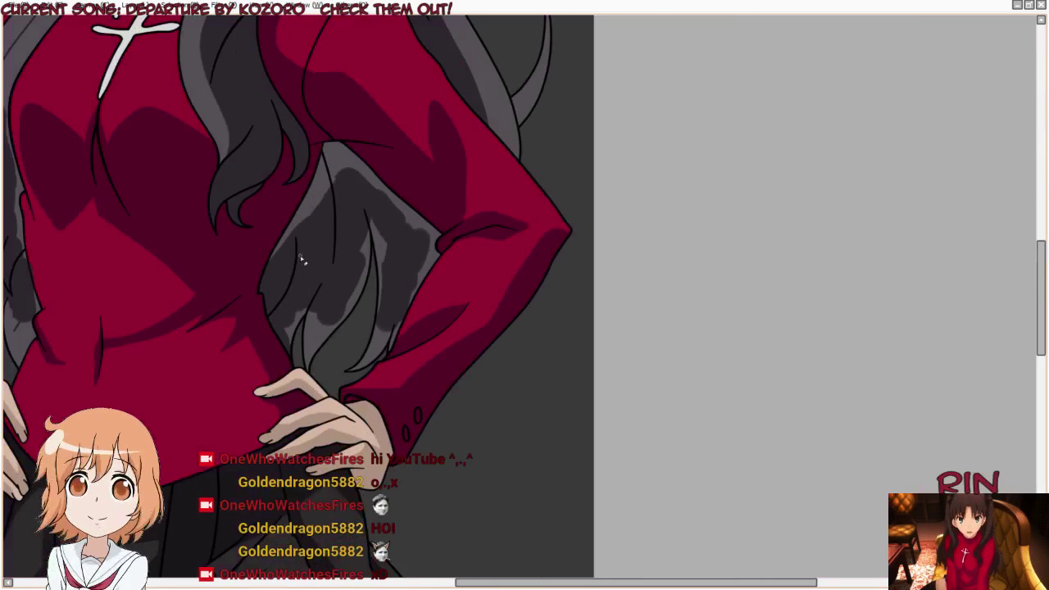
scroll(301, 257, up, 1)
scroll(274, 206, up, 3)
scroll(201, 346, up, 1)
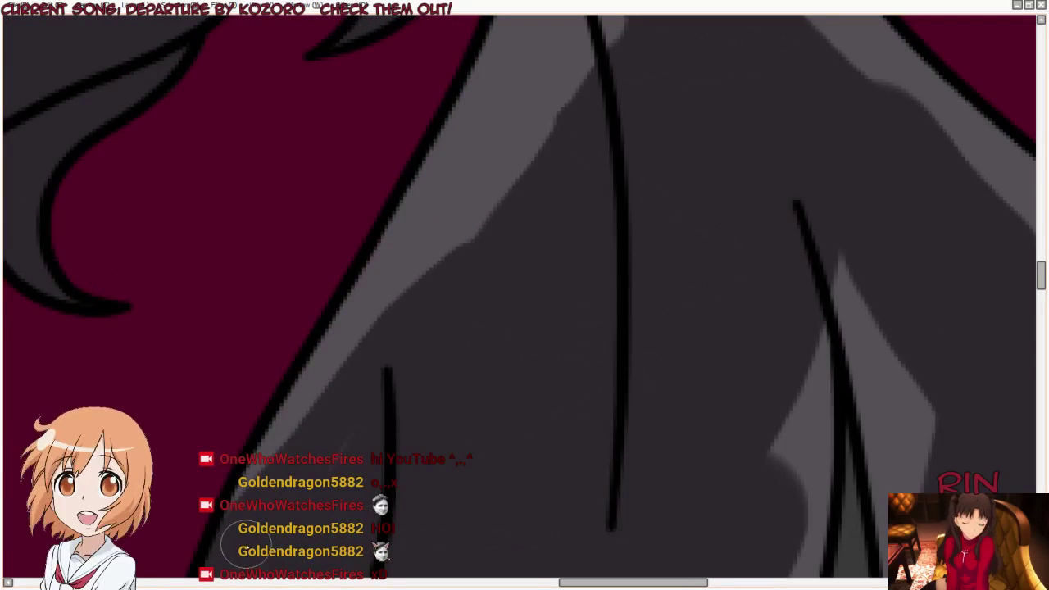
mouse_move(277, 428)
mouse_down()
mouse_move(428, 222)
mouse_move(360, 320)
mouse_move(412, 243)
mouse_move(520, 24)
mouse_move(530, 85)
mouse_move(574, 98)
mouse_move(550, 133)
mouse_up()
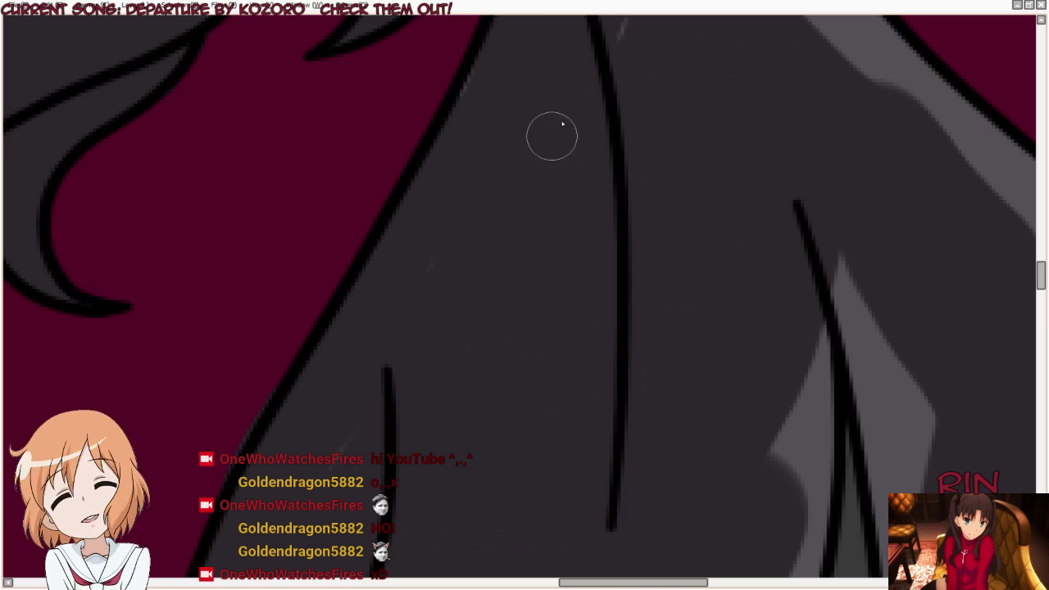
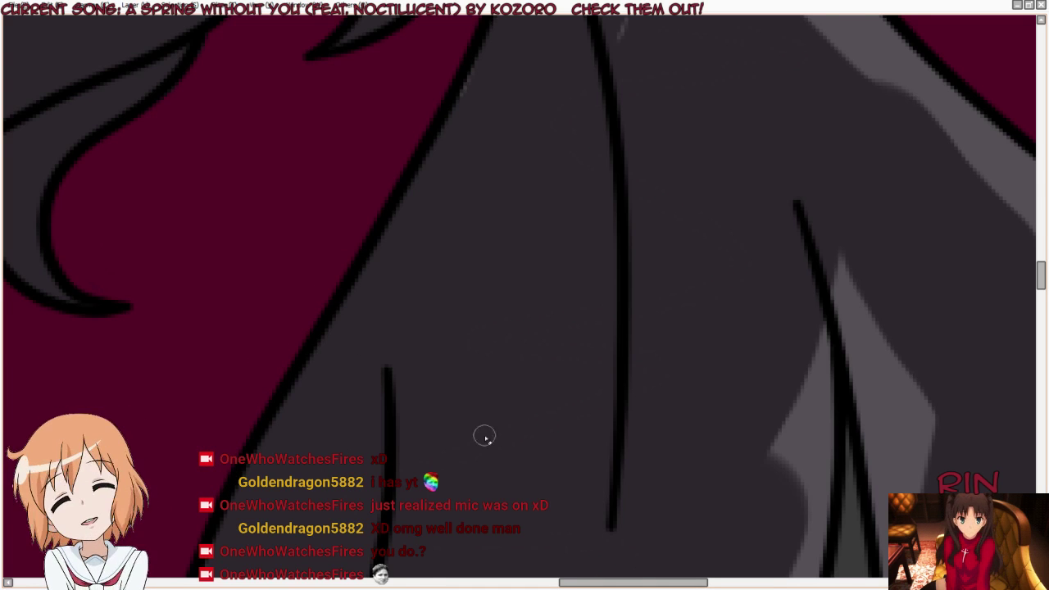
Step: Cover the light grey highlights along the diagonal dark hair strand with dark grey
scroll(481, 435, down, 1)
scroll(527, 205, down, 1)
mouse_move(506, 247)
mouse_down()
mouse_move(649, 77)
mouse_move(675, 173)
mouse_up()
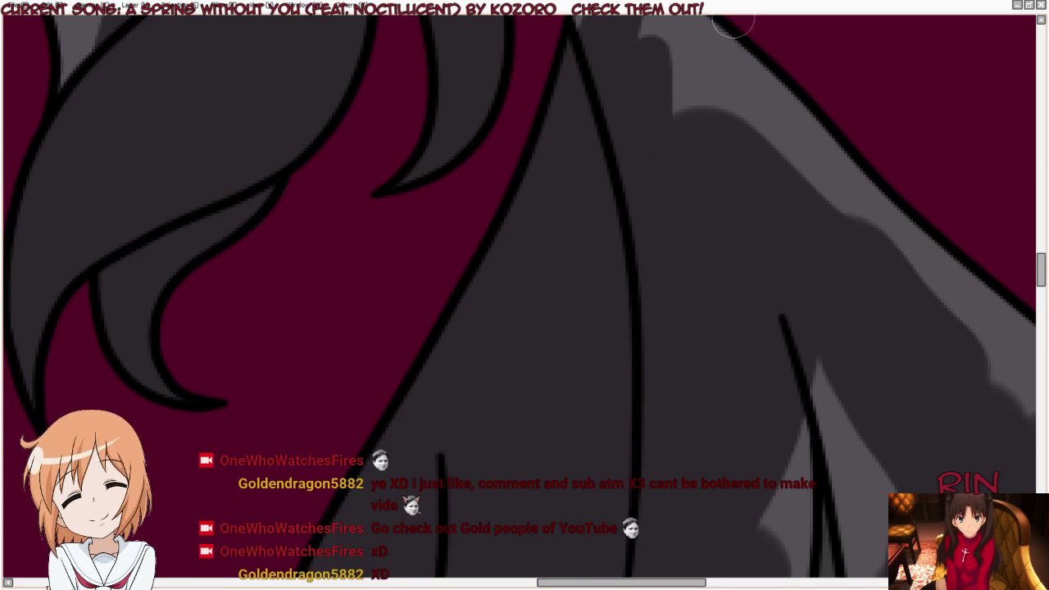
scroll(410, 234, down, 2)
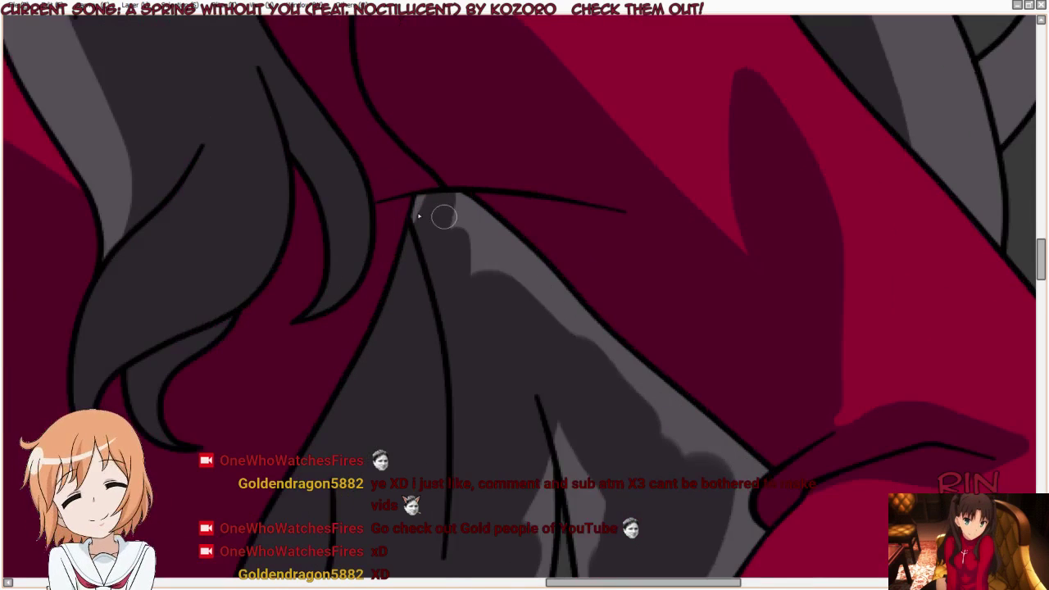
scroll(415, 235, up, 2)
mouse_move(415, 235)
mouse_down()
mouse_move(424, 197)
mouse_move(468, 202)
mouse_move(563, 286)
mouse_move(566, 323)
mouse_move(516, 295)
mouse_move(513, 349)
mouse_move(464, 211)
mouse_move(454, 246)
mouse_up()
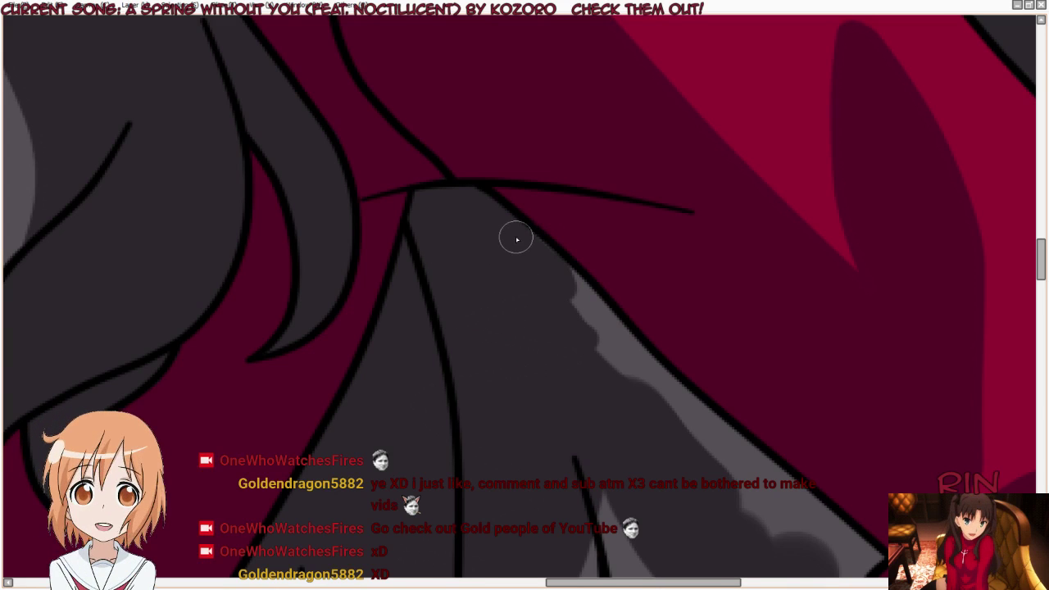
drag(554, 267, 727, 468)
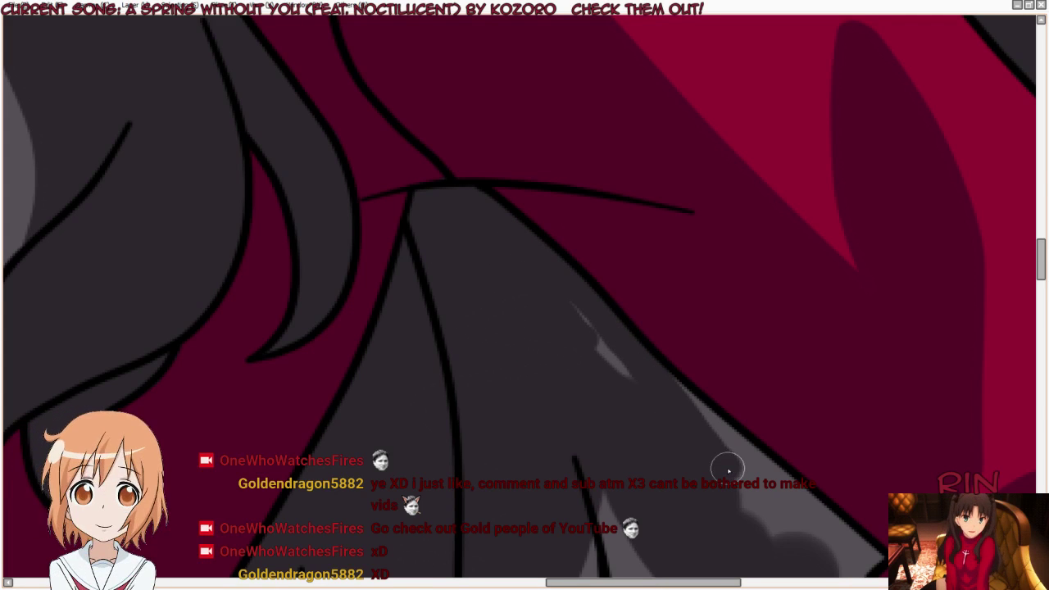
Step: Darken the grey along the diagonal hair edge, enlarging the brush to cover the light patches
scroll(140, 164, down, 2)
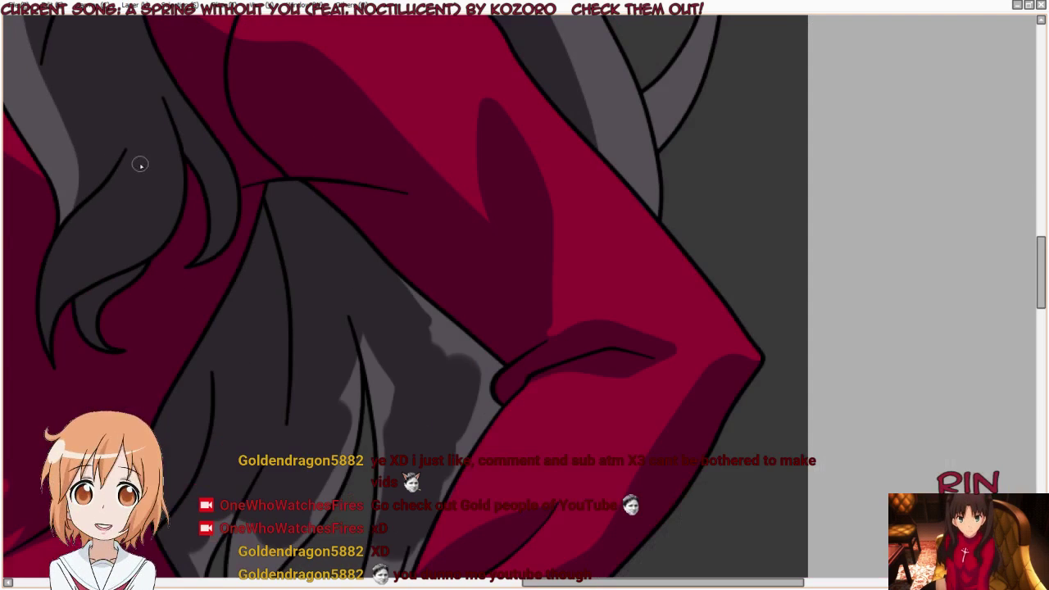
scroll(362, 346, up, 1)
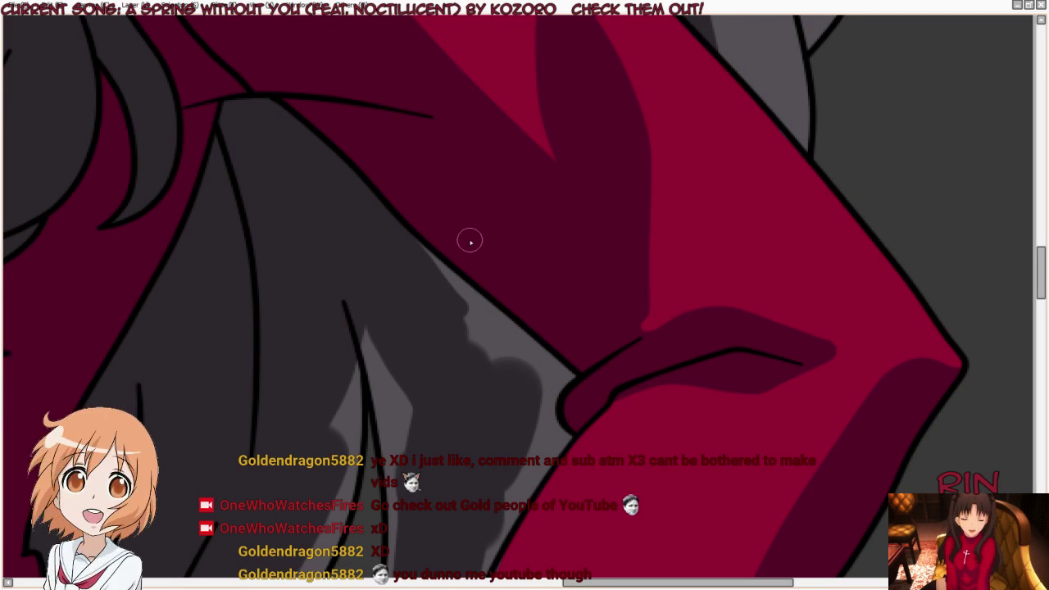
scroll(402, 254, up, 1)
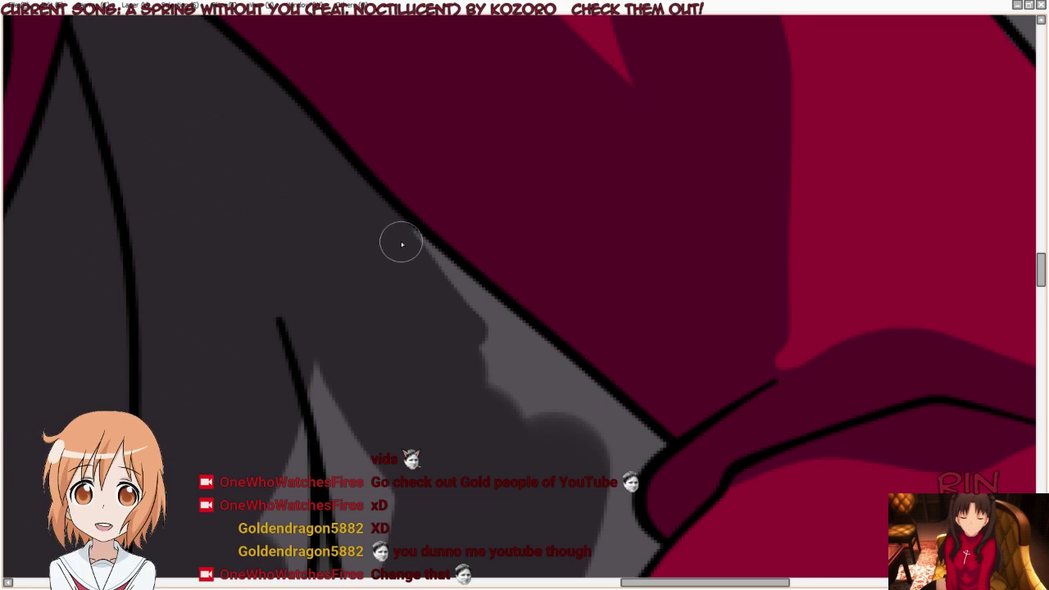
mouse_move(400, 241)
mouse_down()
mouse_move(434, 263)
mouse_move(496, 338)
mouse_move(462, 298)
mouse_move(644, 445)
mouse_move(672, 424)
mouse_up()
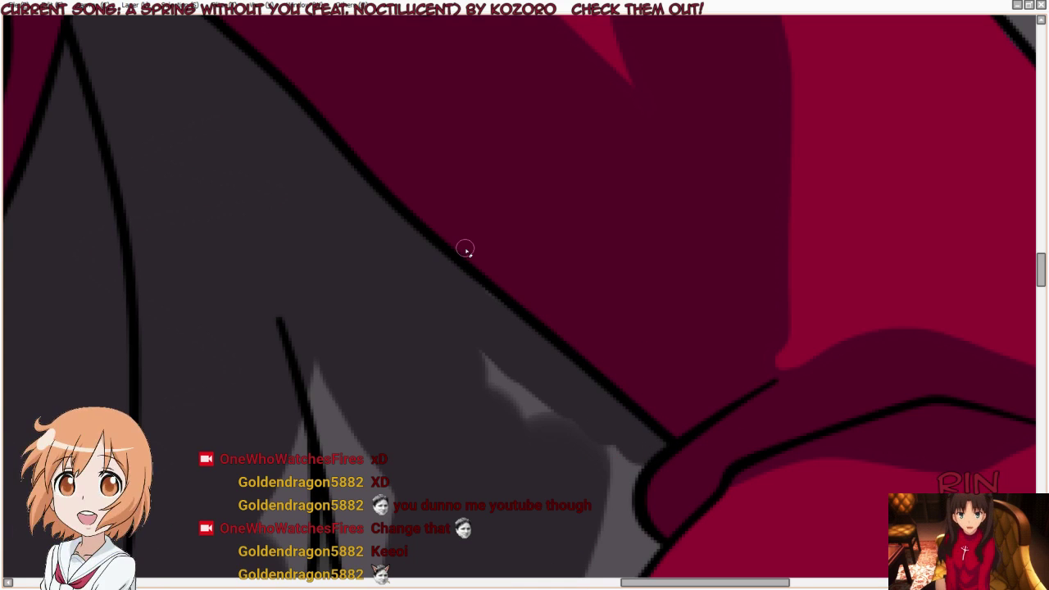
key(bracketright)
mouse_move(461, 333)
mouse_down()
mouse_move(550, 386)
mouse_move(605, 499)
mouse_move(626, 452)
mouse_move(629, 473)
mouse_up()
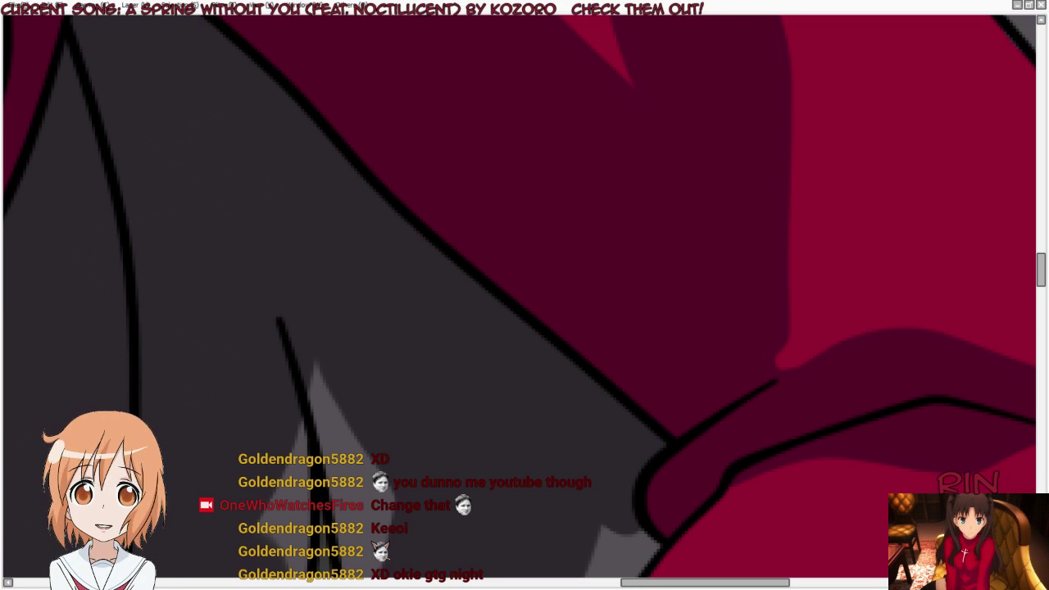
Step: Paint dark grey over the highlight streaks between strands and the band beside the red sleeve
scroll(143, 484, up, 1)
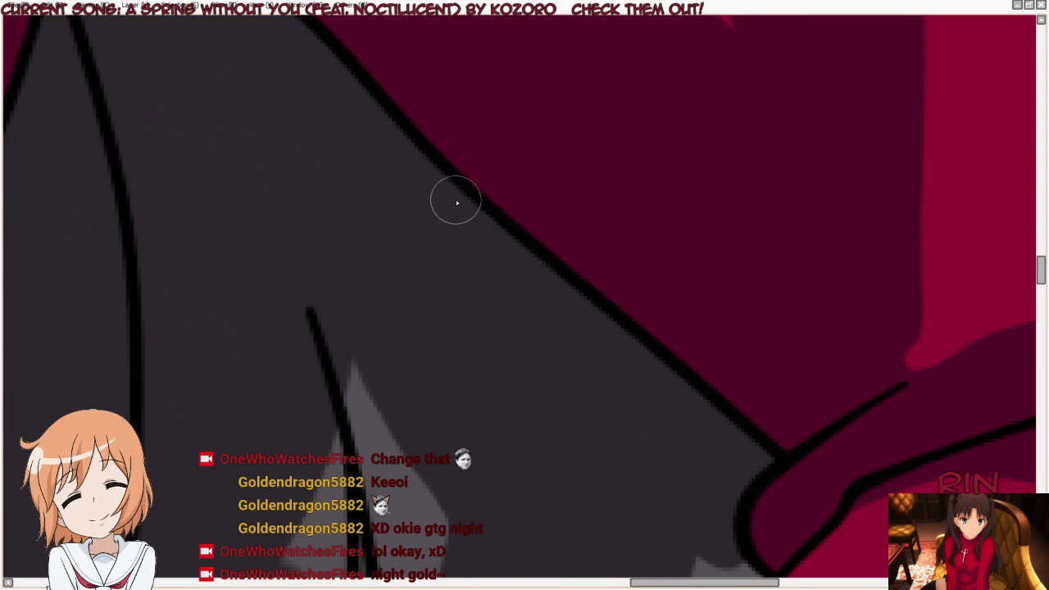
scroll(495, 66, down, 2)
scroll(417, 307, up, 2)
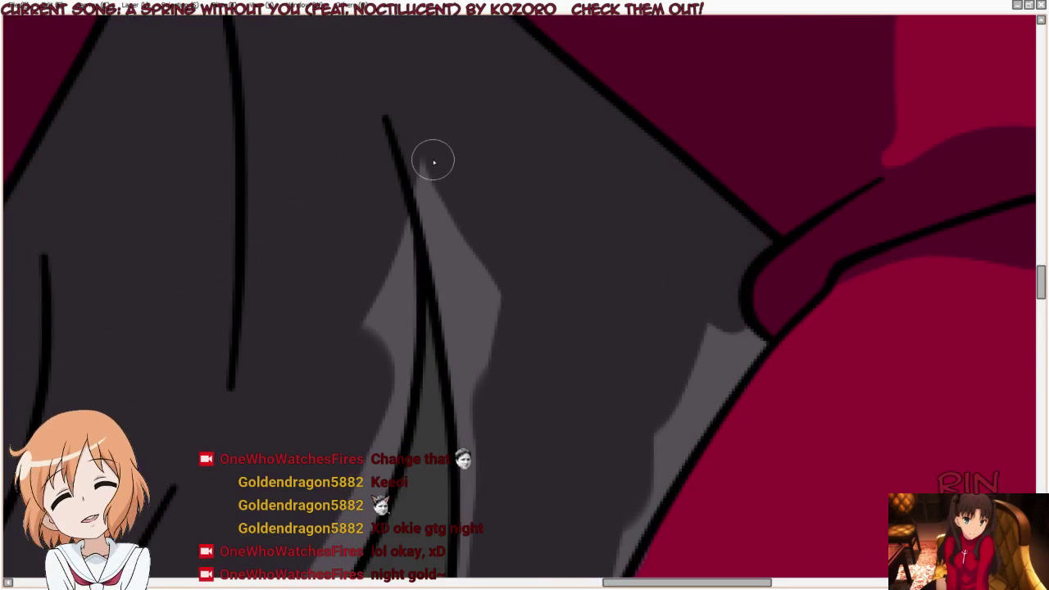
drag(422, 164, 458, 326)
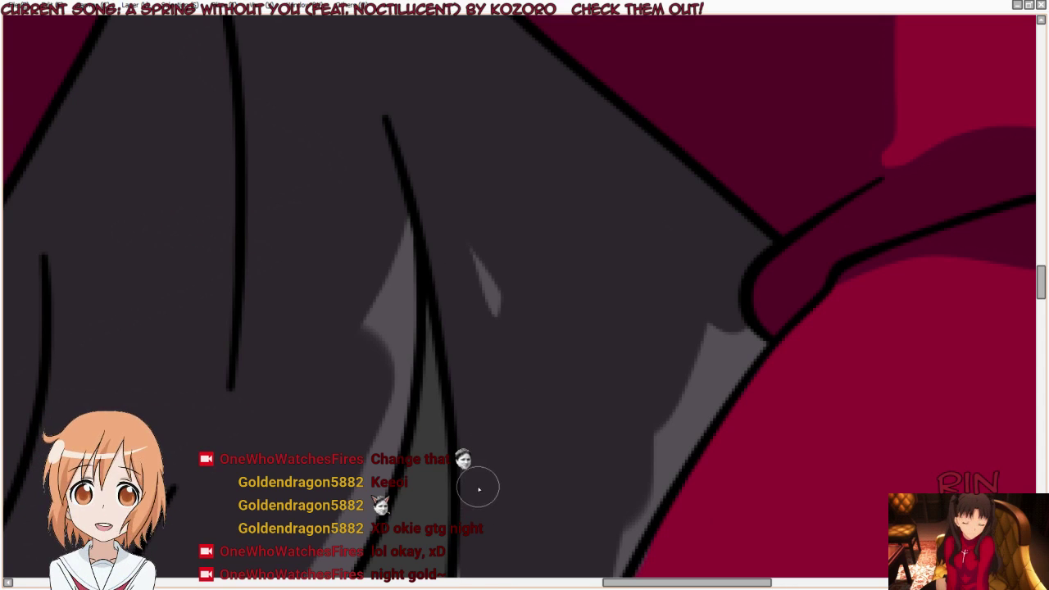
drag(492, 316, 477, 261)
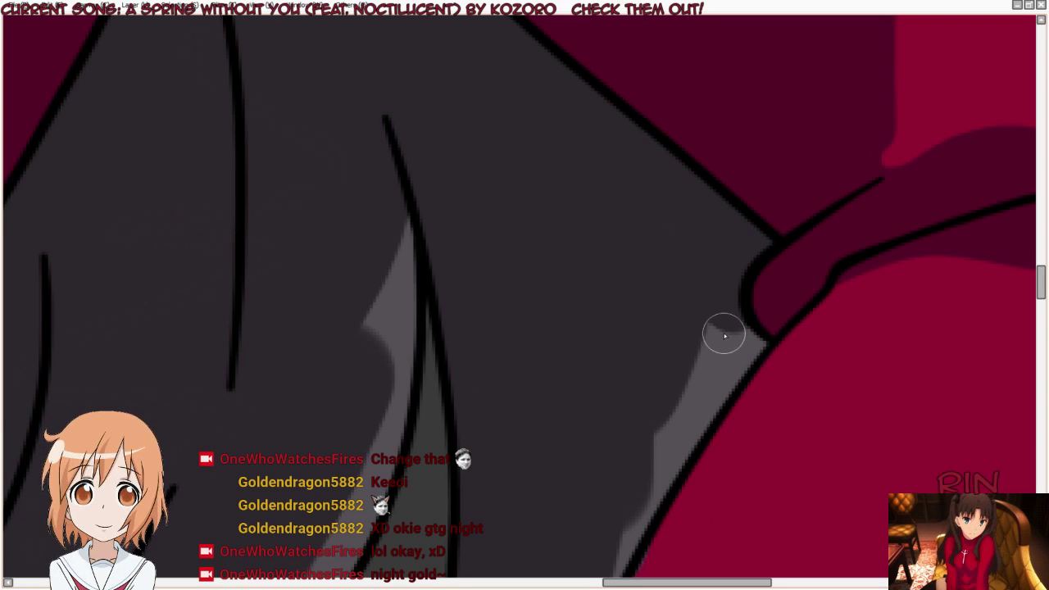
drag(744, 346, 616, 546)
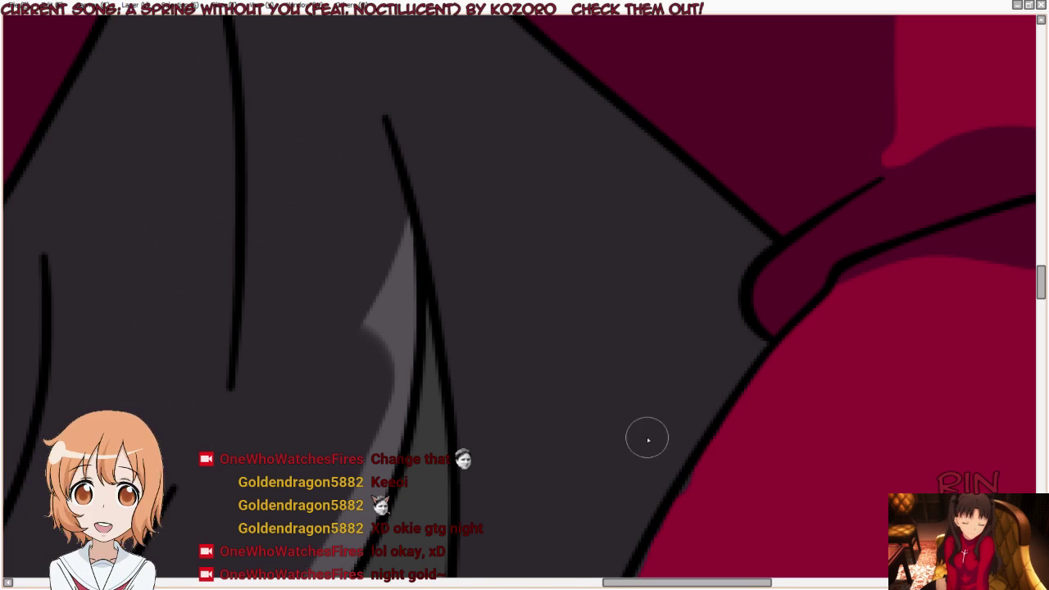
scroll(416, 155, down, 1)
scroll(516, 408, up, 1)
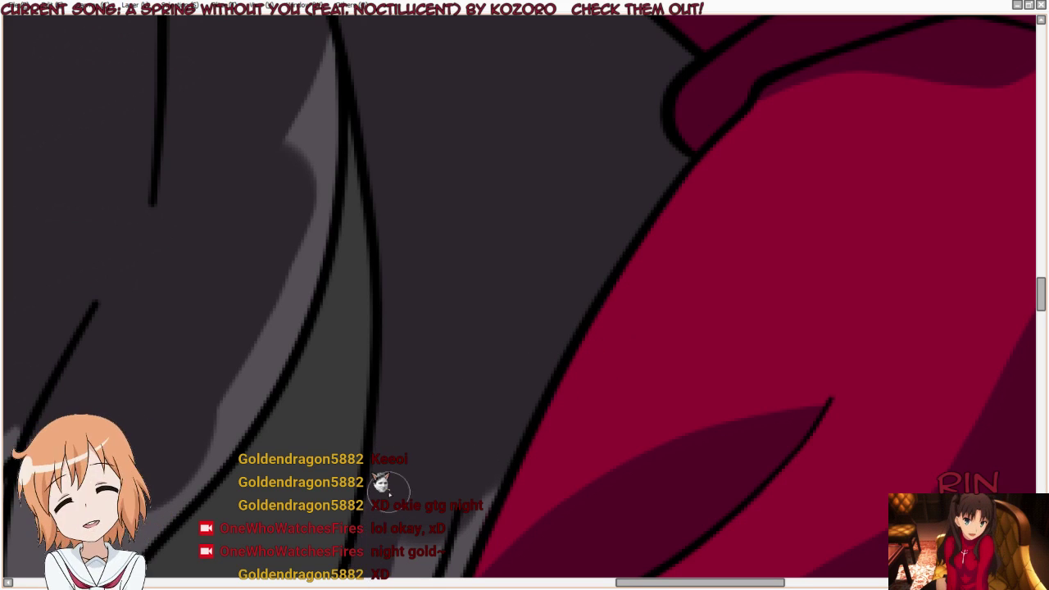
key(])
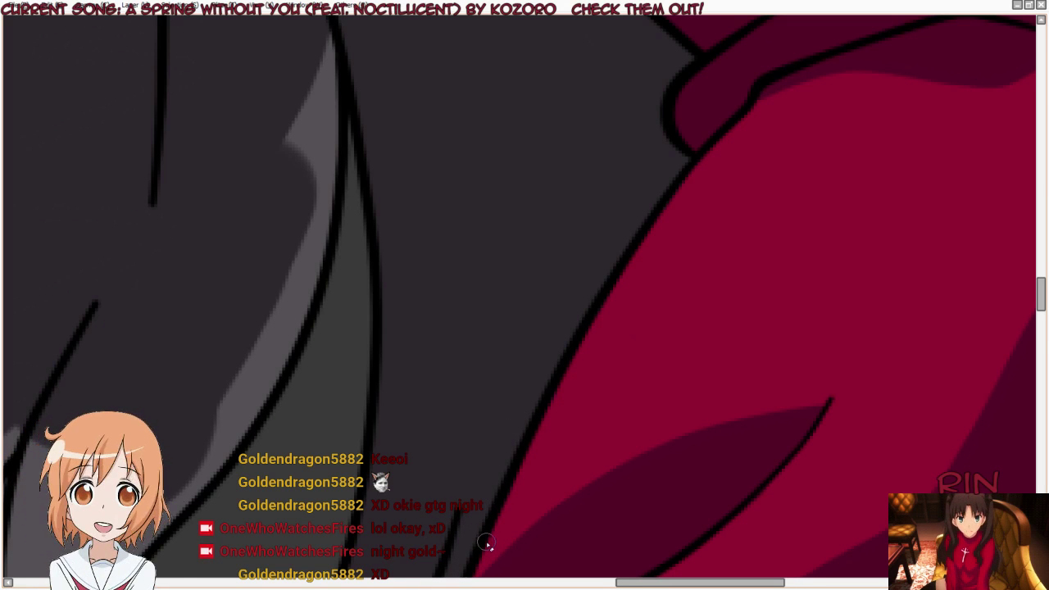
scroll(465, 189, down, 2)
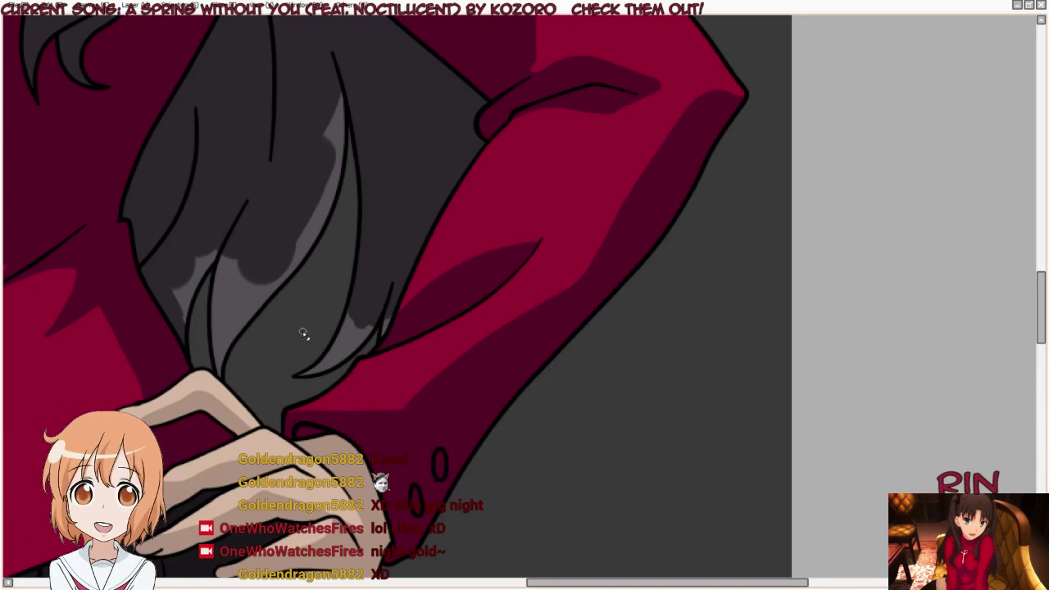
Step: Add dark shading along the hair line and darken the grey patches by the sleeve
scroll(318, 333, up, 1)
scroll(323, 356, up, 1)
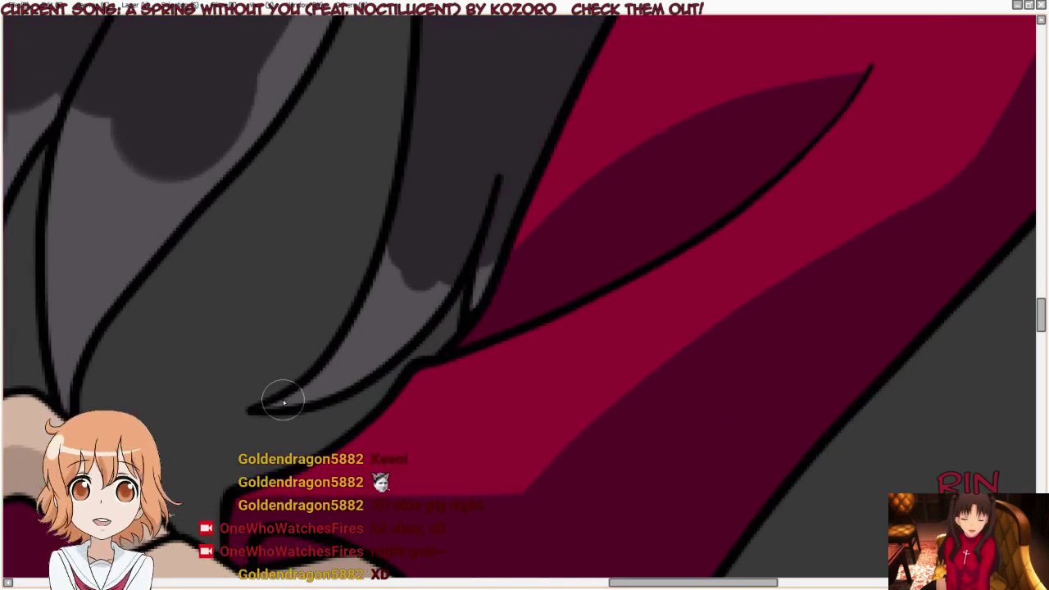
mouse_move(263, 393)
mouse_down()
mouse_move(417, 328)
mouse_move(440, 260)
mouse_move(354, 351)
mouse_move(416, 214)
mouse_up()
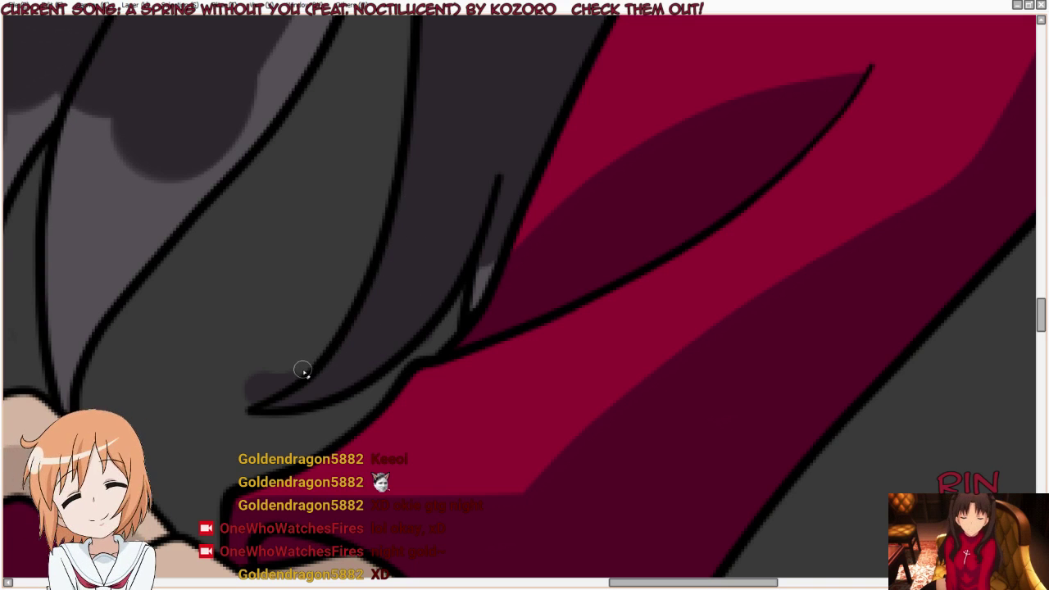
mouse_move(300, 370)
mouse_down()
mouse_move(248, 398)
mouse_move(275, 366)
mouse_up()
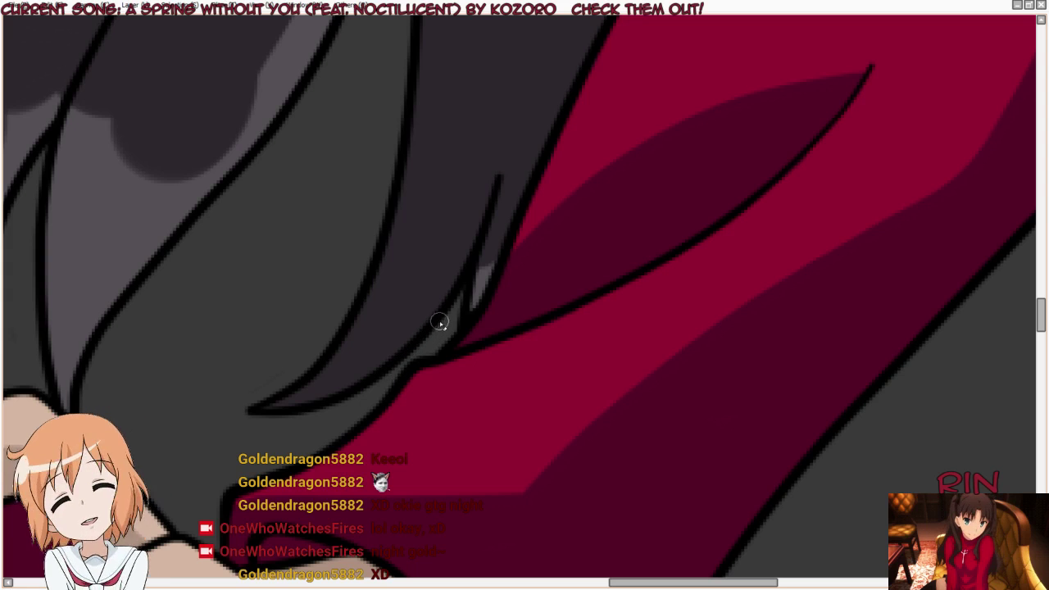
mouse_move(452, 309)
mouse_down()
mouse_move(502, 319)
mouse_move(508, 276)
mouse_up()
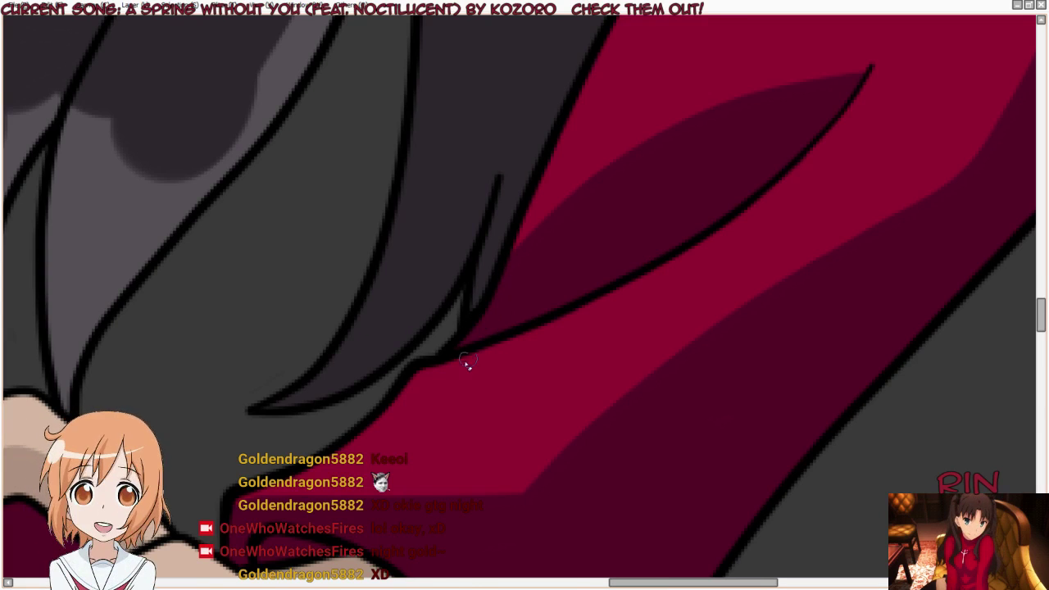
Step: Paint dark grey over the long light highlight down to the hair's bottom near the hand
scroll(467, 364, down, 3)
scroll(375, 86, up, 1)
scroll(374, 98, up, 1)
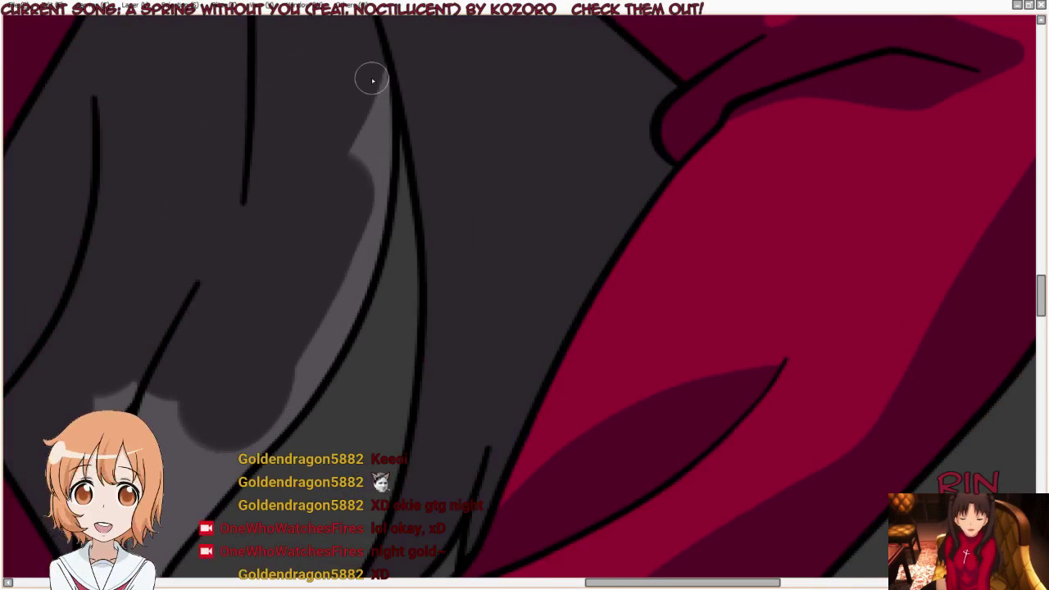
mouse_move(375, 129)
mouse_down()
mouse_move(365, 251)
mouse_move(304, 392)
mouse_move(272, 415)
mouse_move(163, 550)
mouse_up()
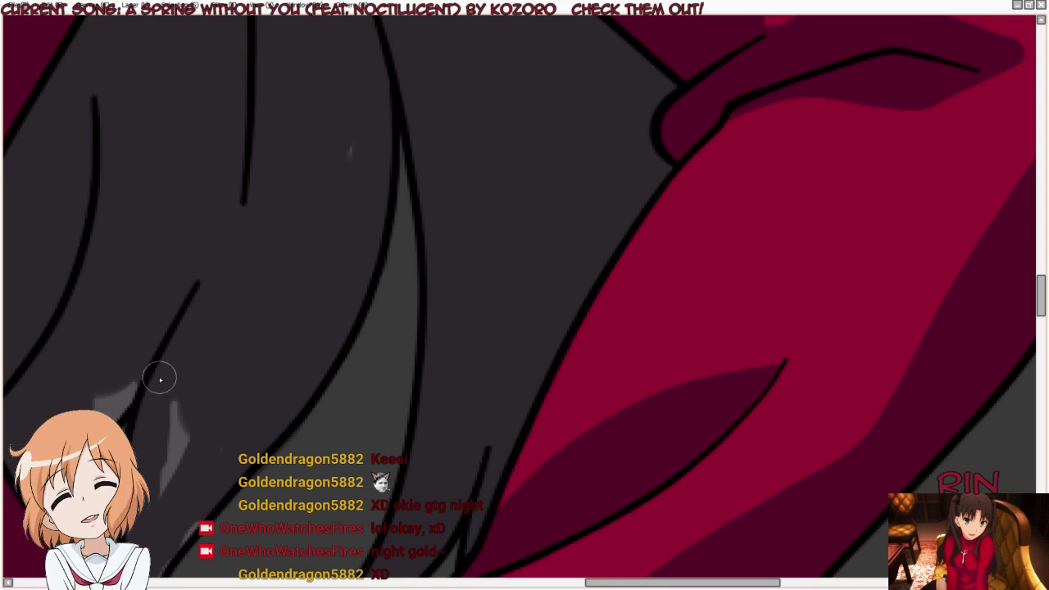
drag(159, 375, 176, 435)
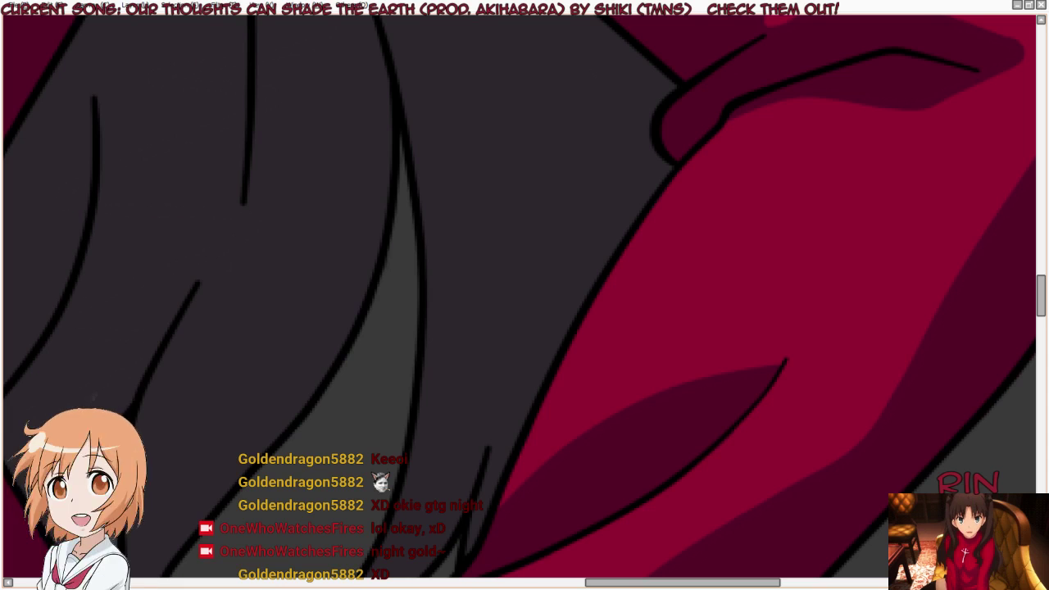
scroll(295, 123, down, 3)
scroll(266, 375, up, 2)
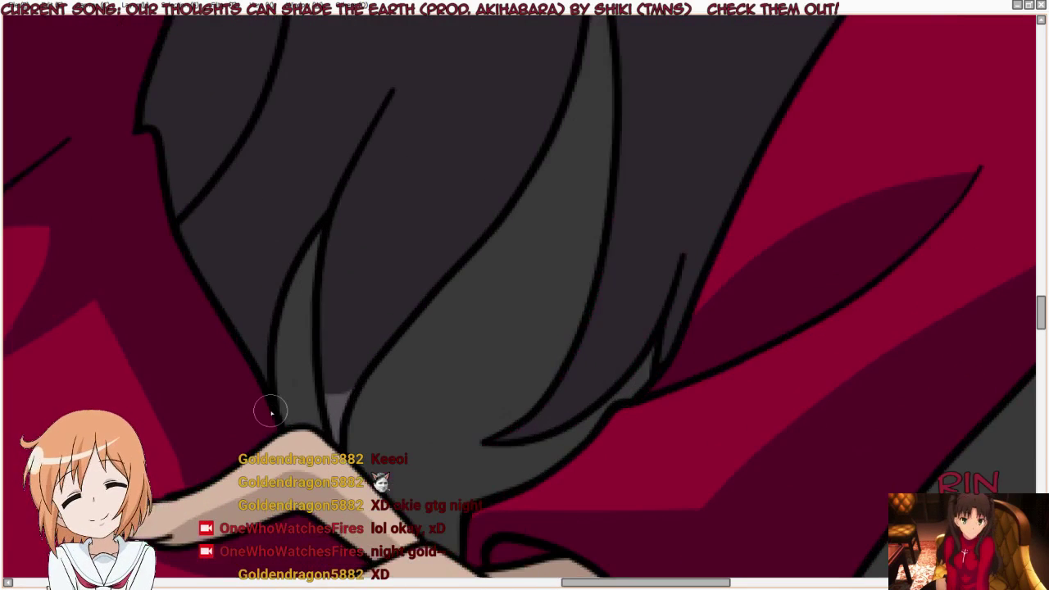
scroll(266, 402, up, 1)
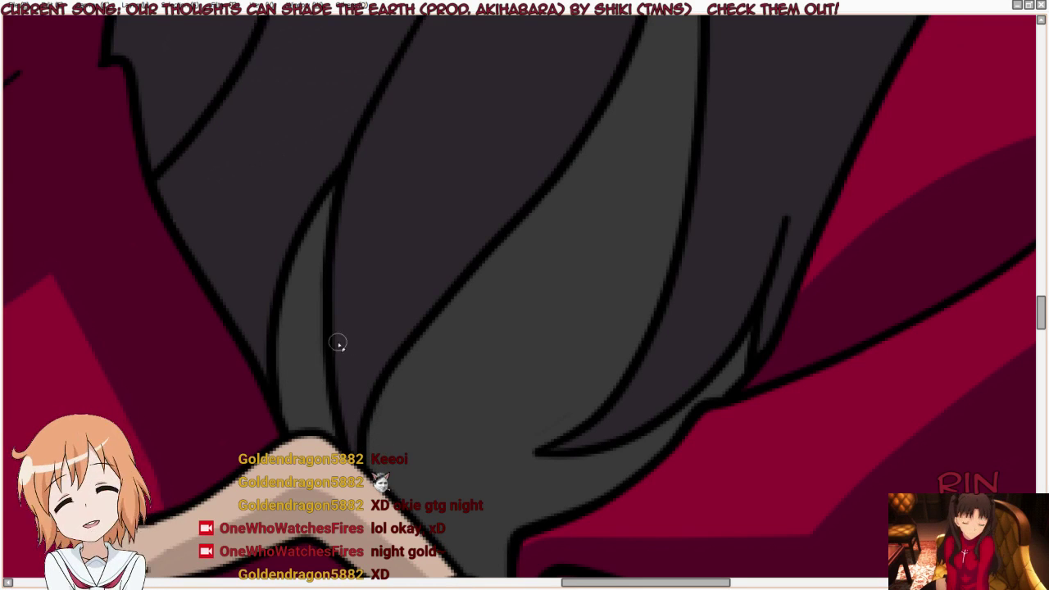
scroll(385, 365, down, 1)
scroll(400, 270, down, 1)
scroll(408, 277, down, 1)
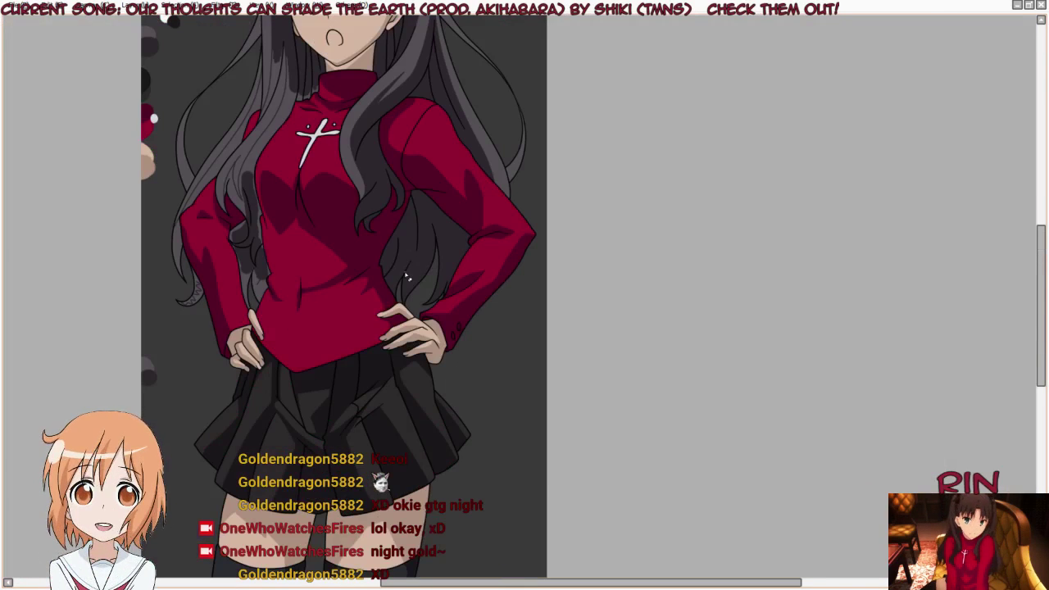
Step: Select the hair layer in the Layers panel and hide the workspace for full-screen painting
scroll(369, 353, down, 1)
scroll(383, 173, up, 2)
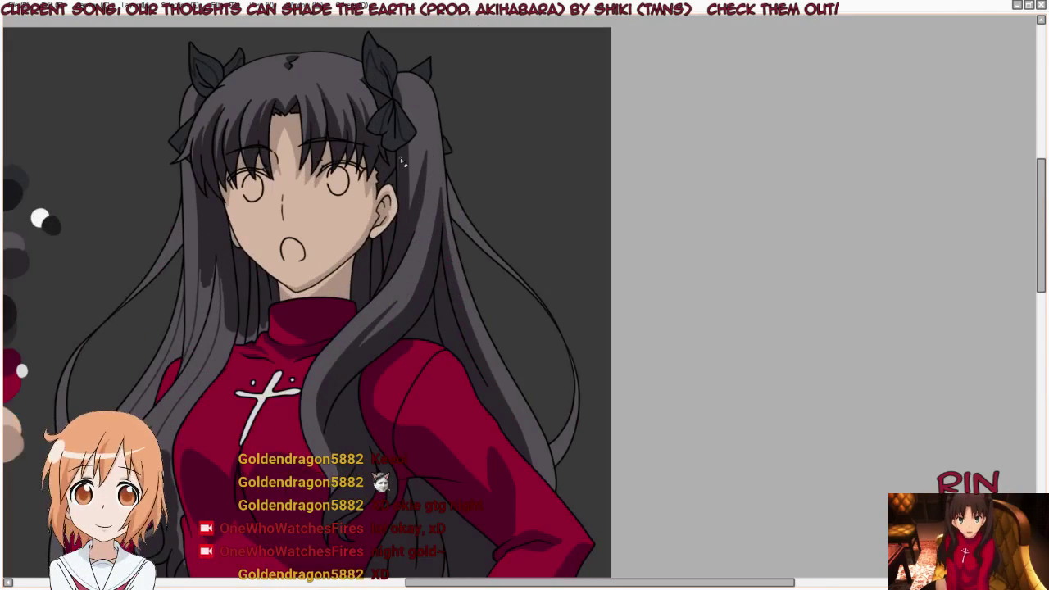
scroll(366, 156, down, 1)
scroll(367, 386, up, 2)
scroll(369, 246, down, 1)
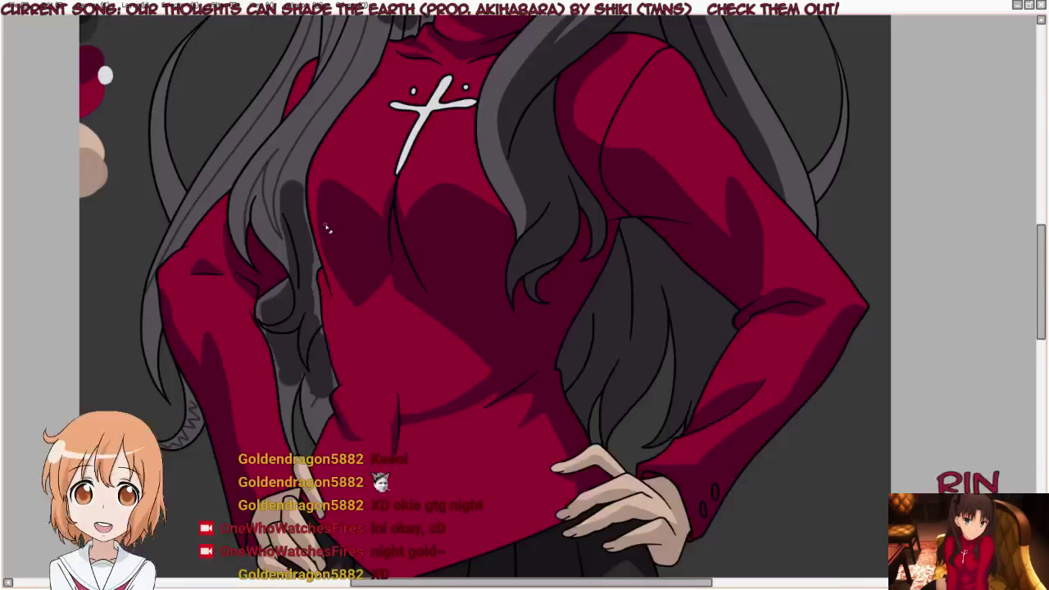
scroll(361, 205, up, 1)
scroll(308, 328, down, 1)
scroll(308, 328, down, 1)
scroll(303, 393, up, 2)
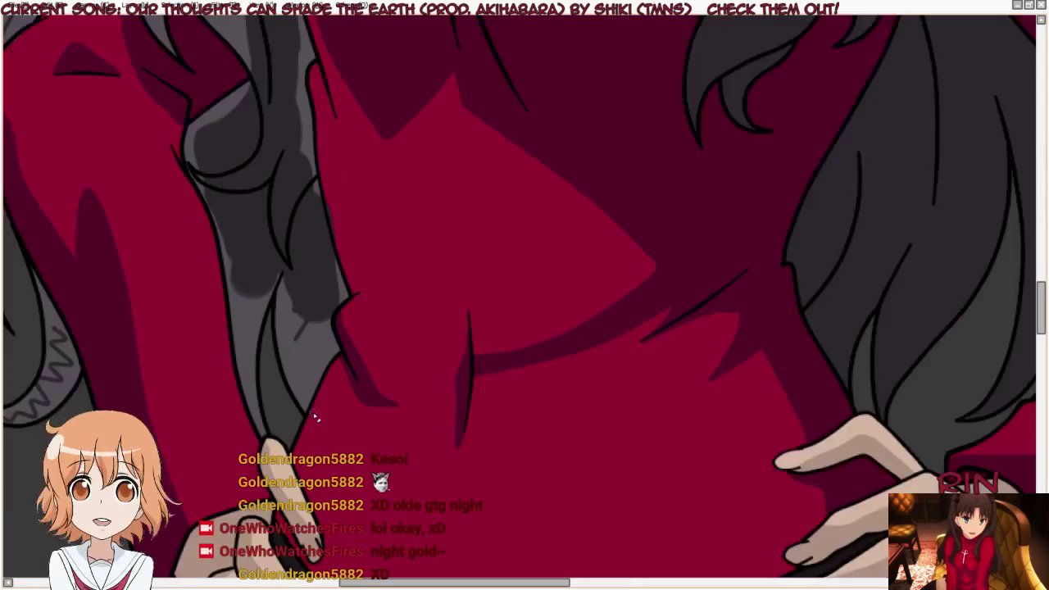
scroll(301, 394, up, 1)
scroll(301, 394, up, 1)
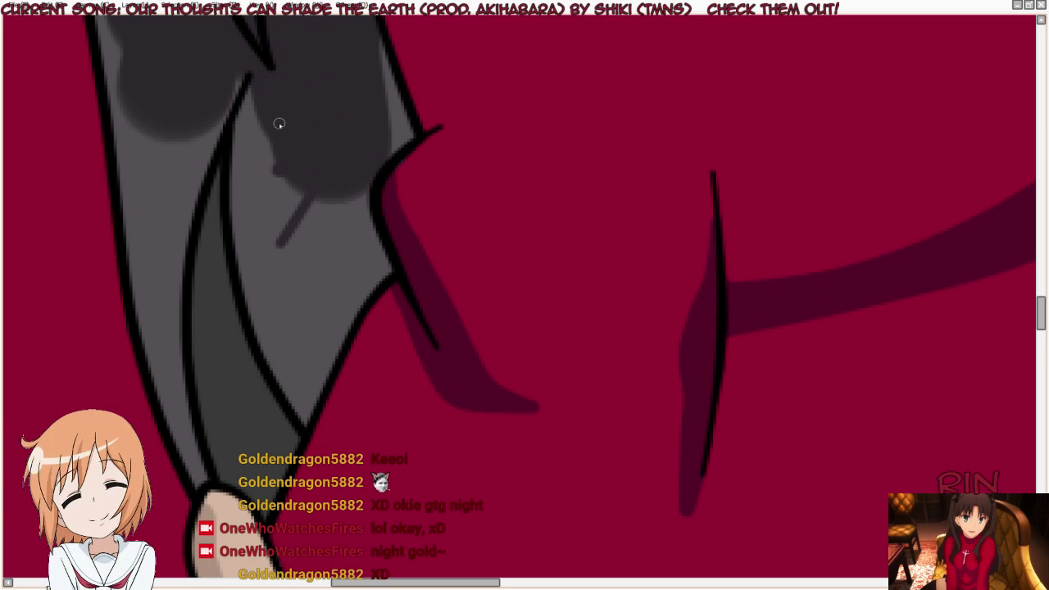
key(Tab)
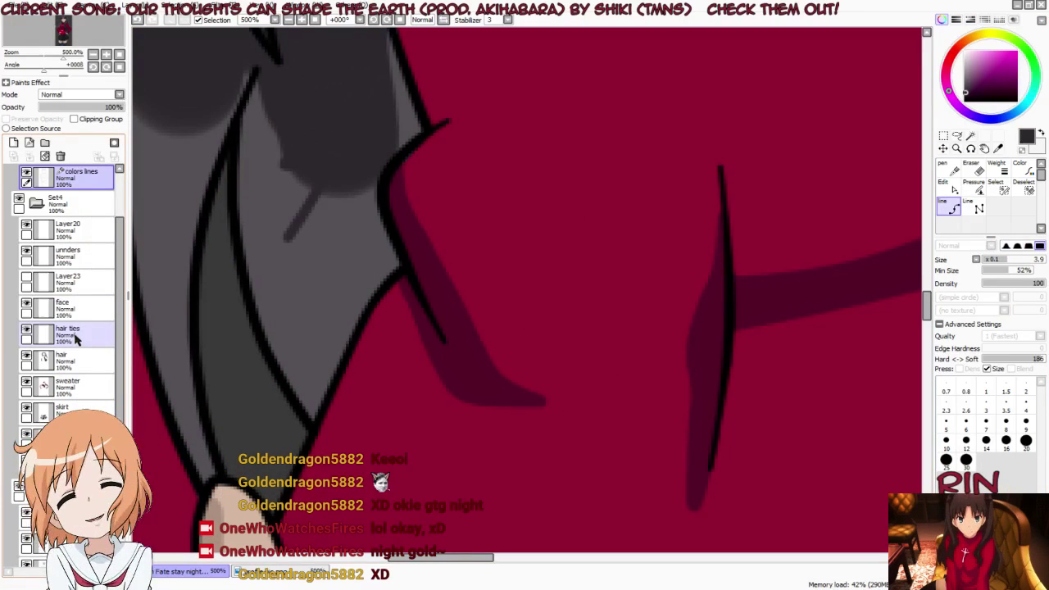
key(Tab)
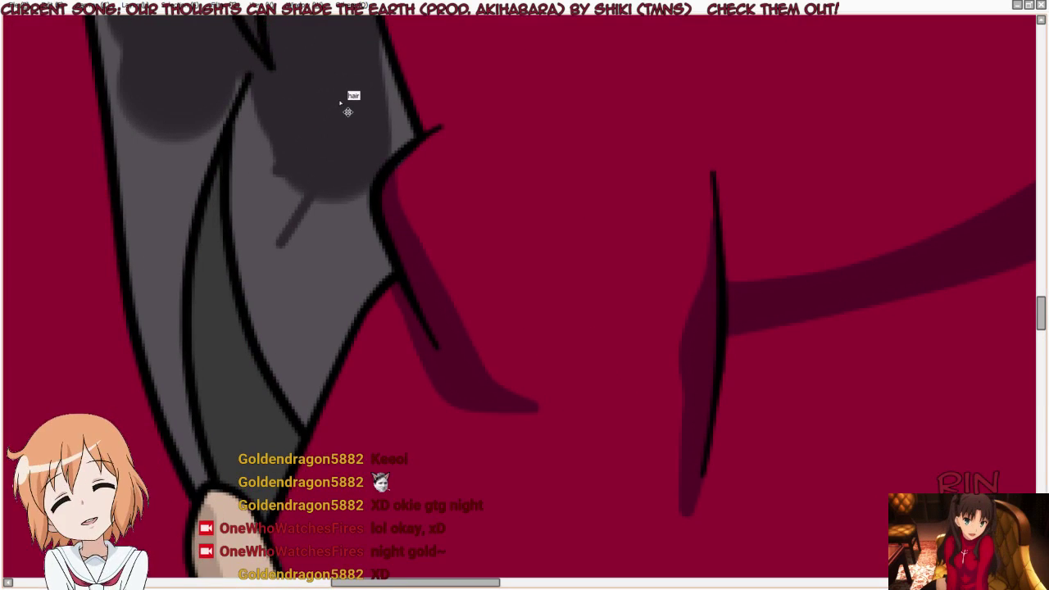
key(ctrl+z)
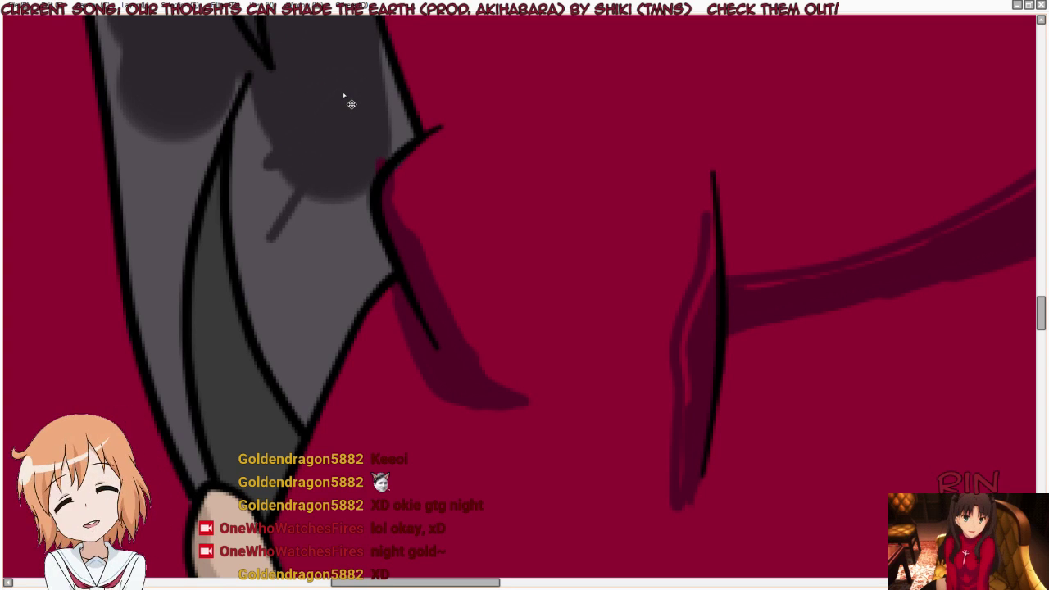
key(n)
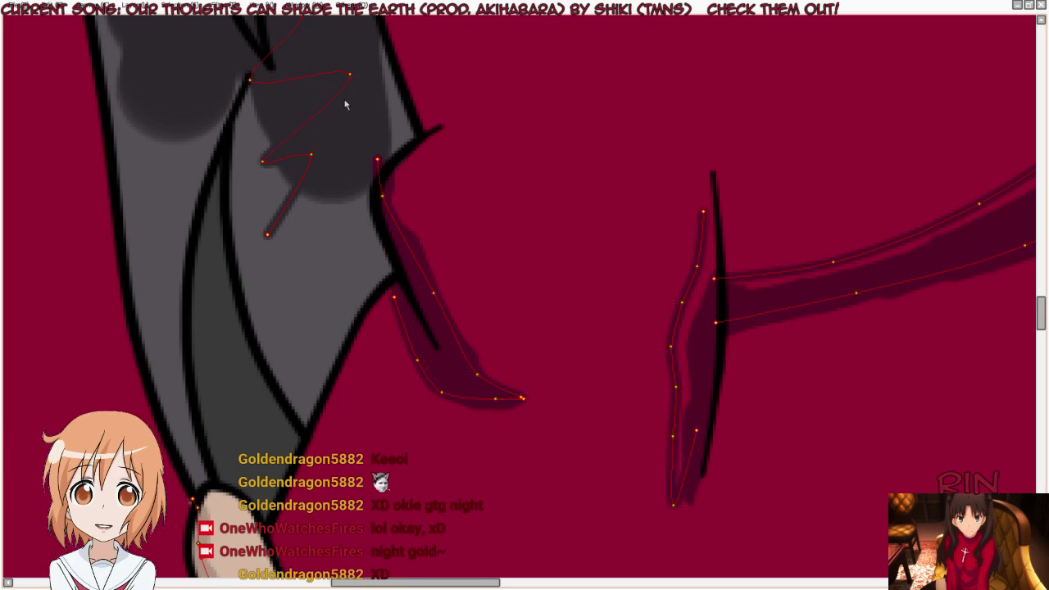
key(ctrl+z)
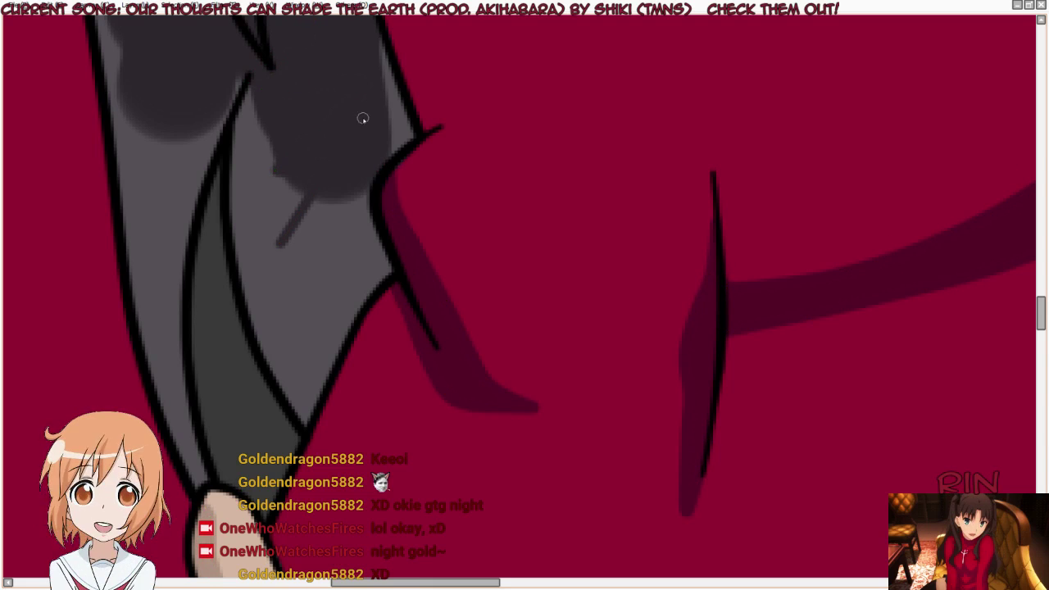
key(Tab)
click(61, 364)
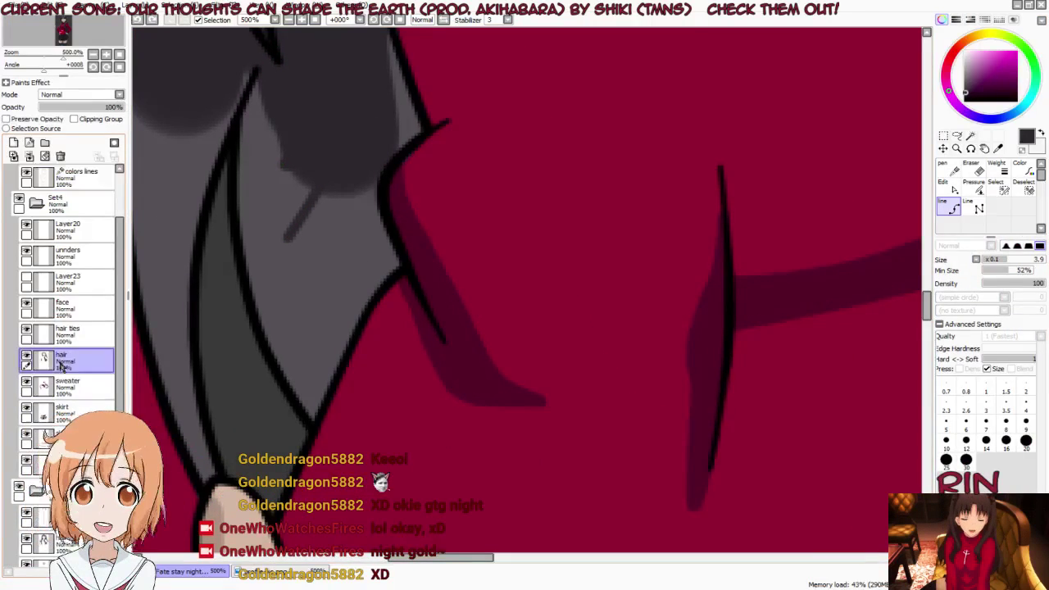
key(Tab)
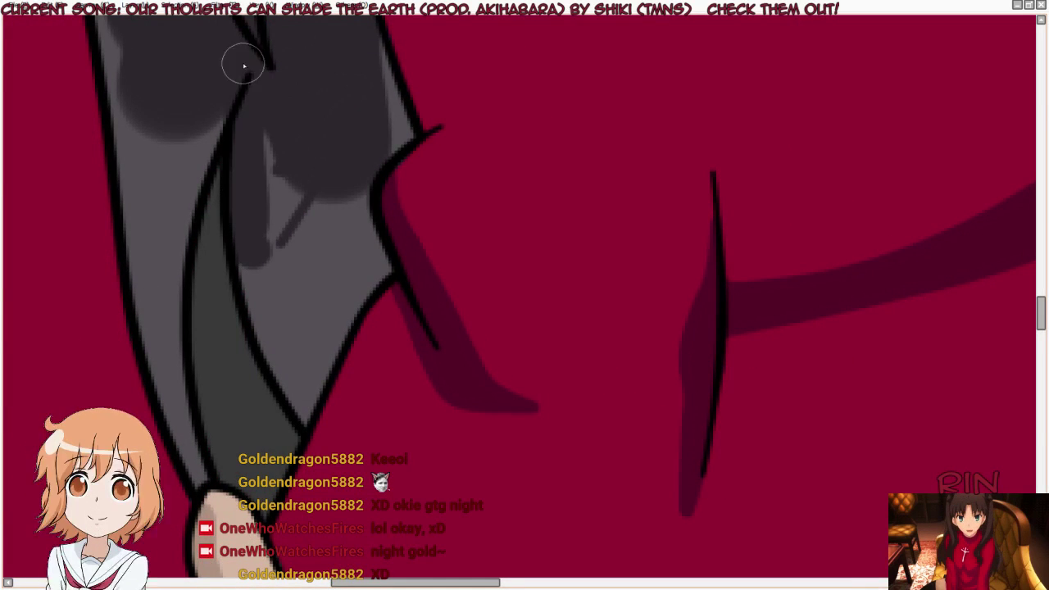
Step: Shade the hair strand dark grey, enlarging the brush to cover its left-edge light streaks
mouse_move(246, 152)
mouse_down()
mouse_move(270, 290)
mouse_move(271, 180)
mouse_move(296, 173)
mouse_move(316, 215)
mouse_move(337, 188)
mouse_move(333, 239)
mouse_up()
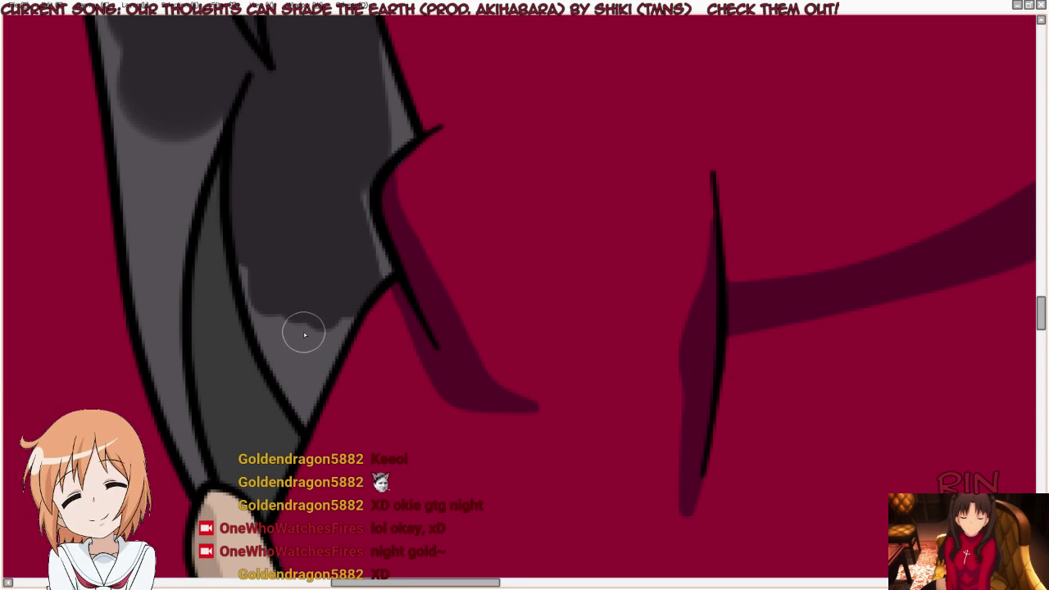
mouse_move(304, 335)
mouse_down()
mouse_move(278, 344)
mouse_move(290, 370)
mouse_move(262, 253)
mouse_move(262, 309)
mouse_move(249, 244)
mouse_move(304, 417)
mouse_move(336, 328)
mouse_move(375, 271)
mouse_move(355, 215)
mouse_move(356, 169)
mouse_move(353, 396)
mouse_up()
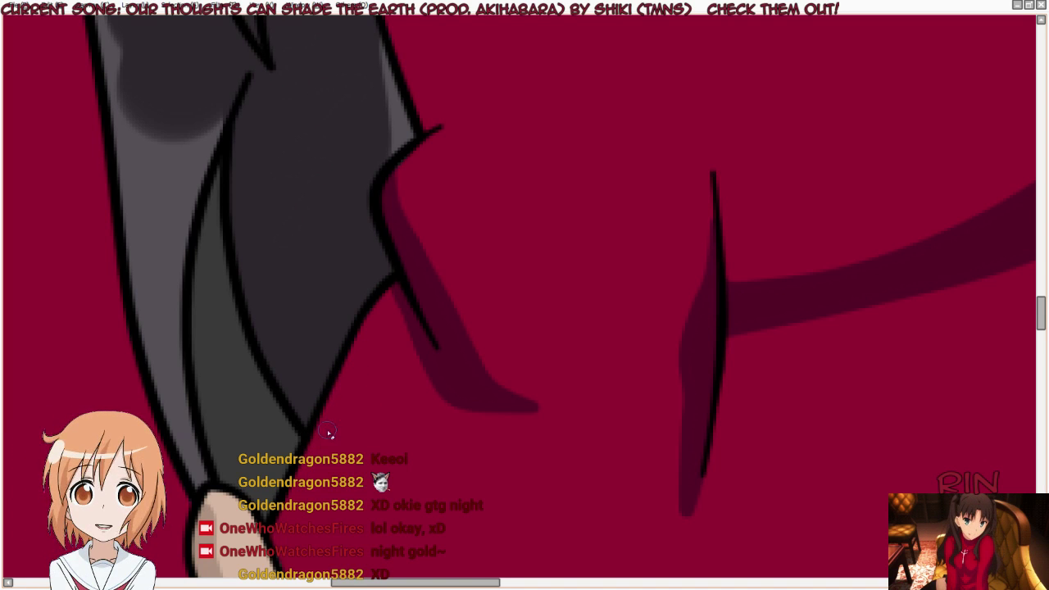
key(bracketright)
key(bracketright)
key(bracketright)
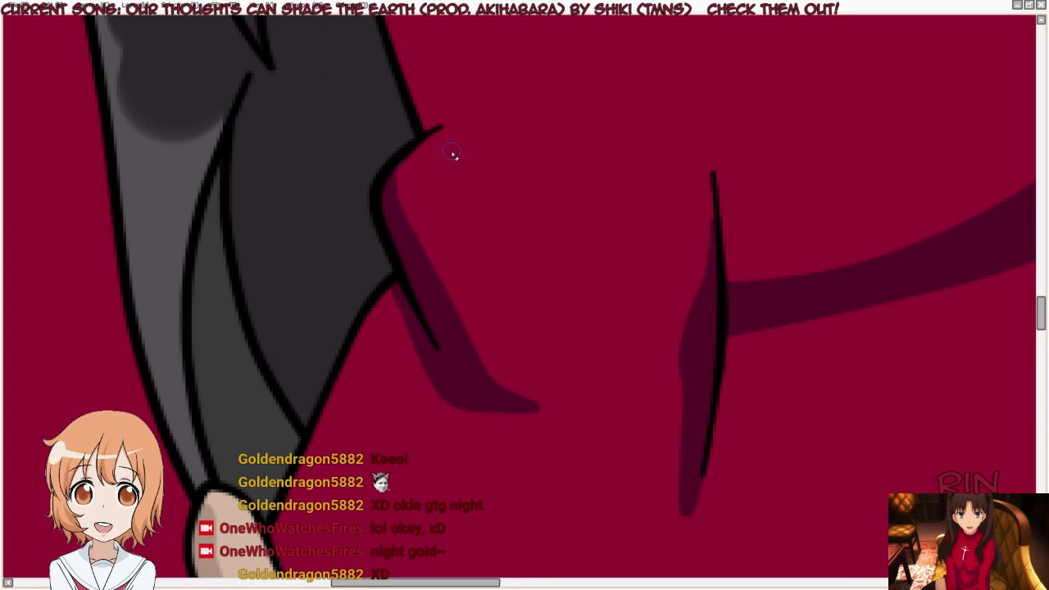
mouse_move(204, 117)
mouse_down()
mouse_move(159, 215)
mouse_move(167, 248)
mouse_move(171, 227)
mouse_move(159, 295)
mouse_move(166, 389)
mouse_move(196, 485)
mouse_up()
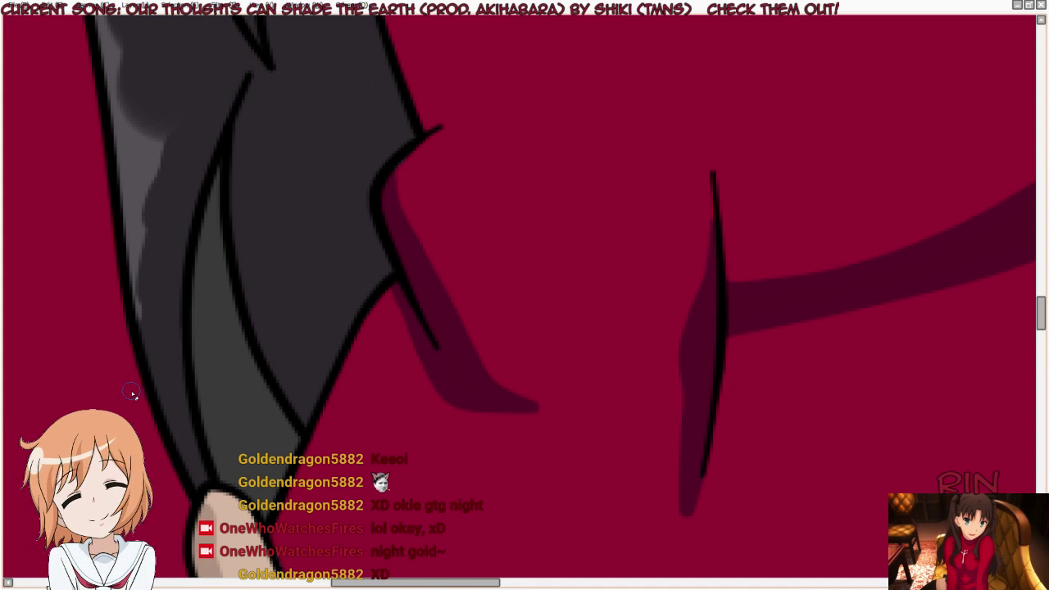
mouse_move(145, 339)
mouse_down()
mouse_move(140, 183)
mouse_move(118, 49)
mouse_up()
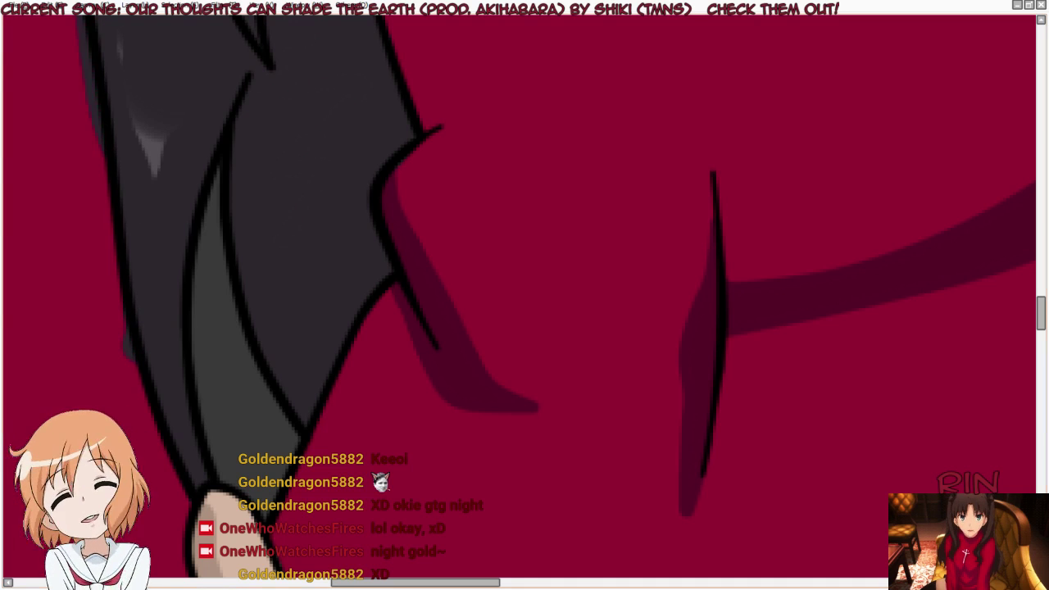
drag(125, 154, 166, 95)
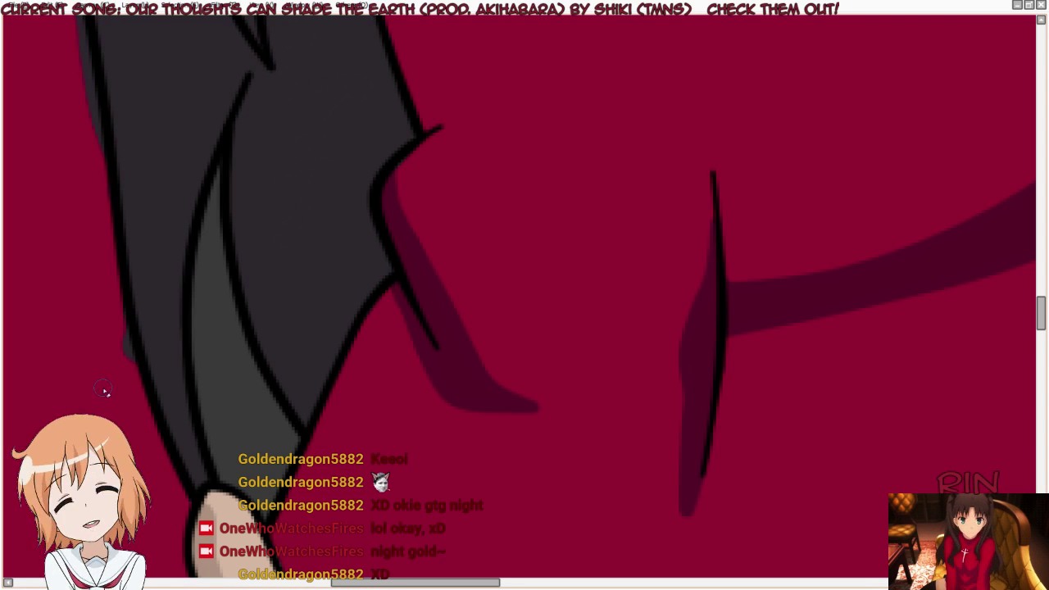
Step: Darken the remaining grey highlights and faint light streaks running down the hair strand
scroll(136, 360, down, 3)
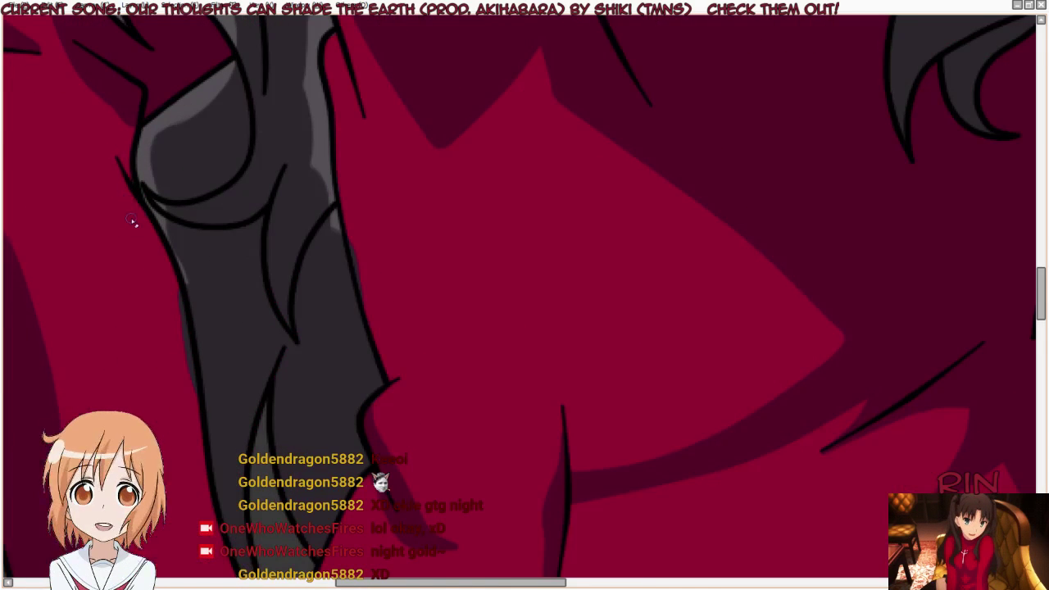
scroll(176, 351, up, 1)
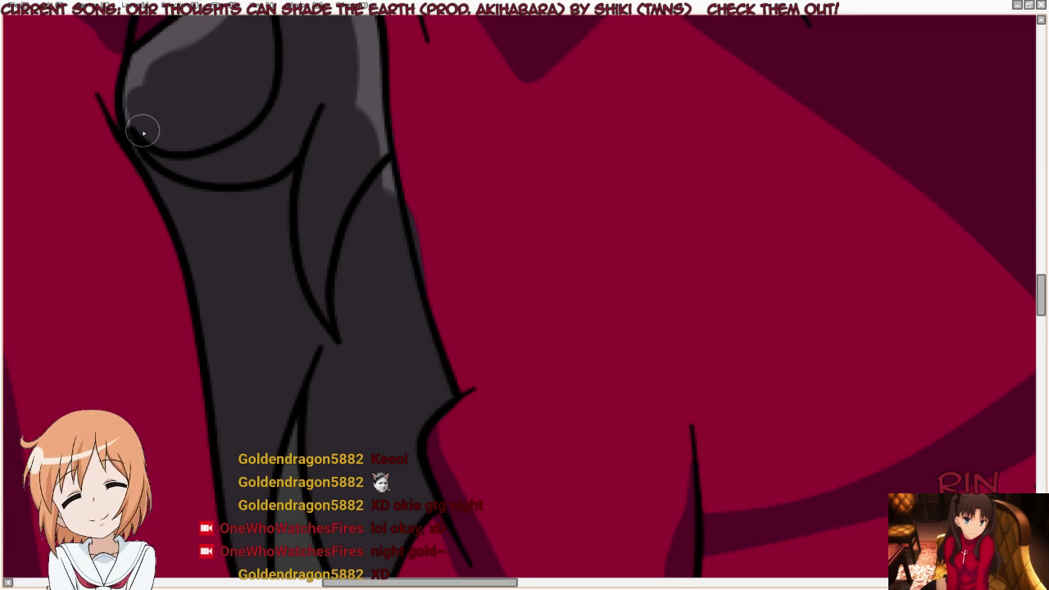
scroll(141, 68, down, 3)
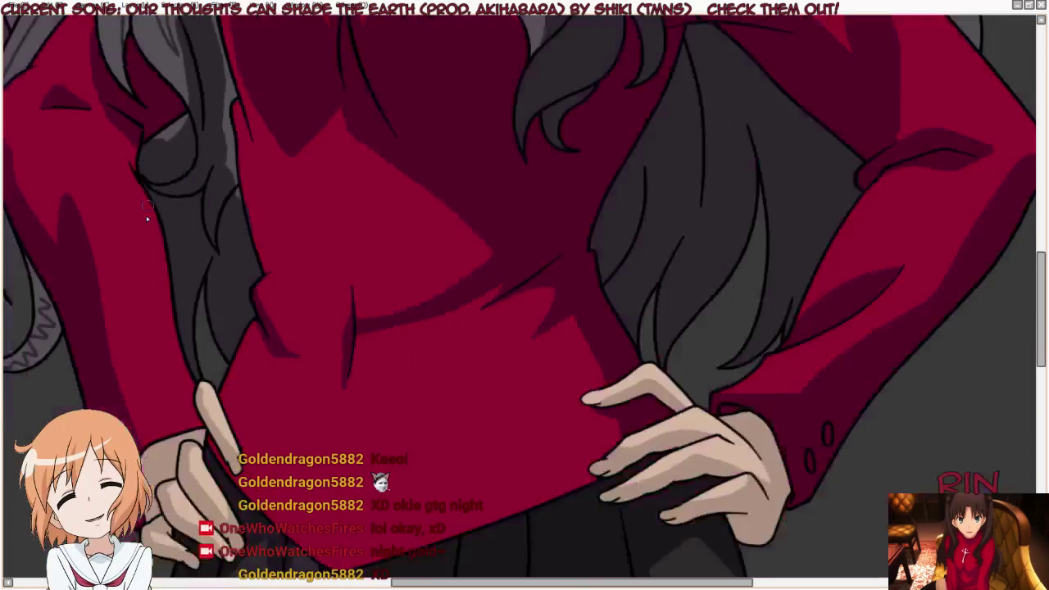
scroll(147, 123, down, 1)
scroll(152, 175, up, 4)
scroll(152, 176, up, 1)
drag(90, 178, 193, 104)
drag(108, 205, 169, 203)
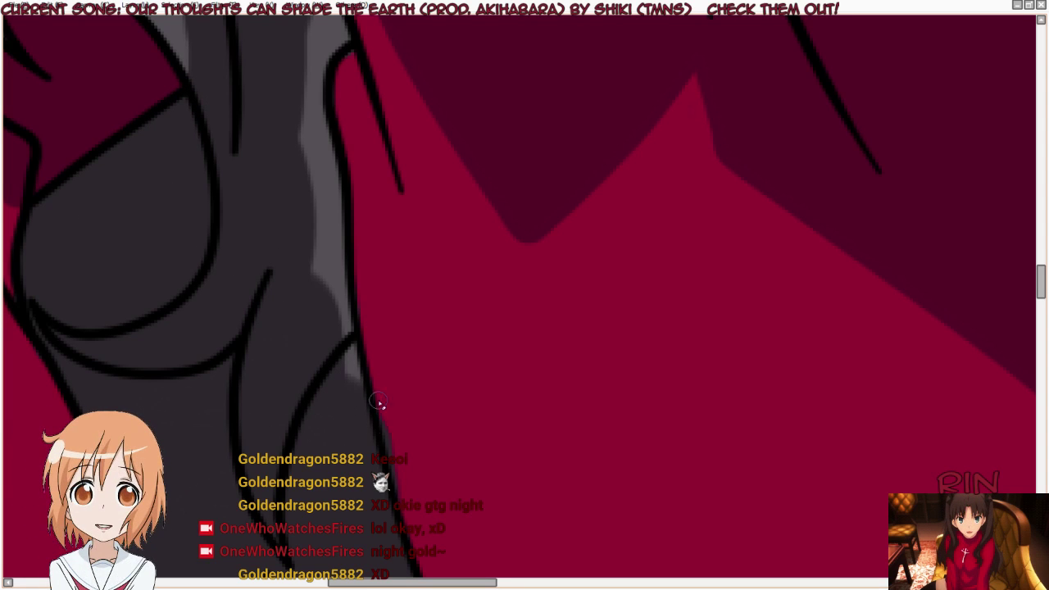
mouse_move(356, 403)
mouse_down()
mouse_move(345, 392)
mouse_move(311, 116)
mouse_move(302, 346)
mouse_up()
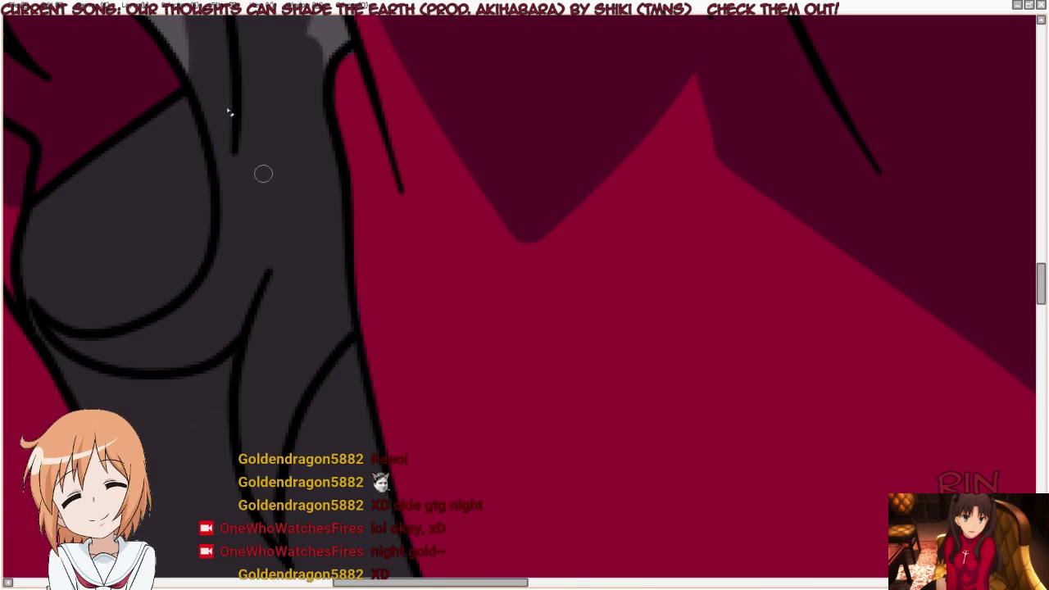
Step: Darken the light grey area and specks, then shrink the brush to round off the strand tip
scroll(227, 107, down, 2)
scroll(334, 391, down, 2)
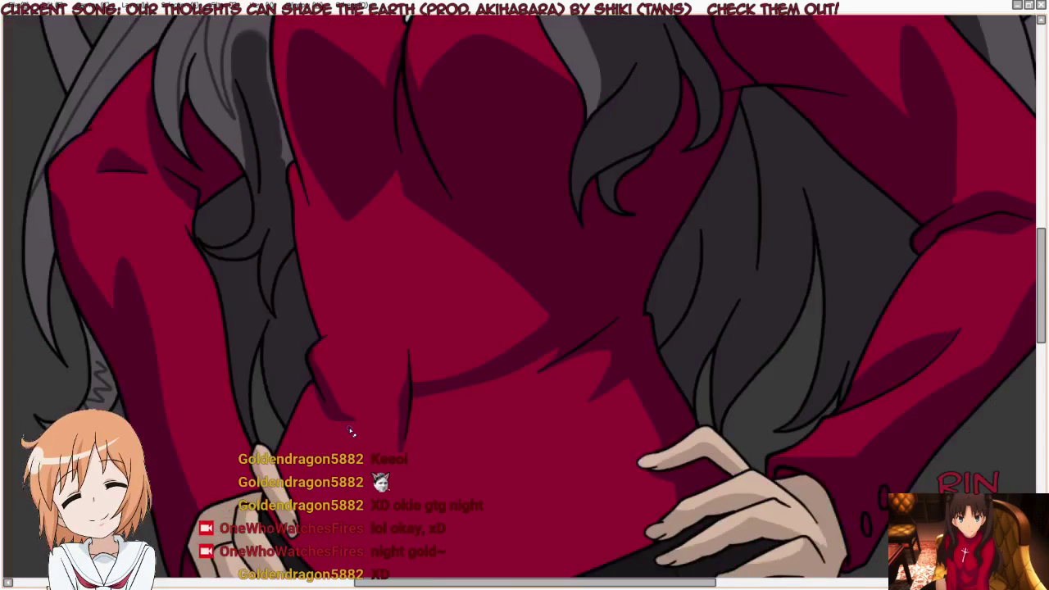
scroll(319, 328, down, 2)
scroll(314, 269, down, 1)
scroll(311, 320, up, 2)
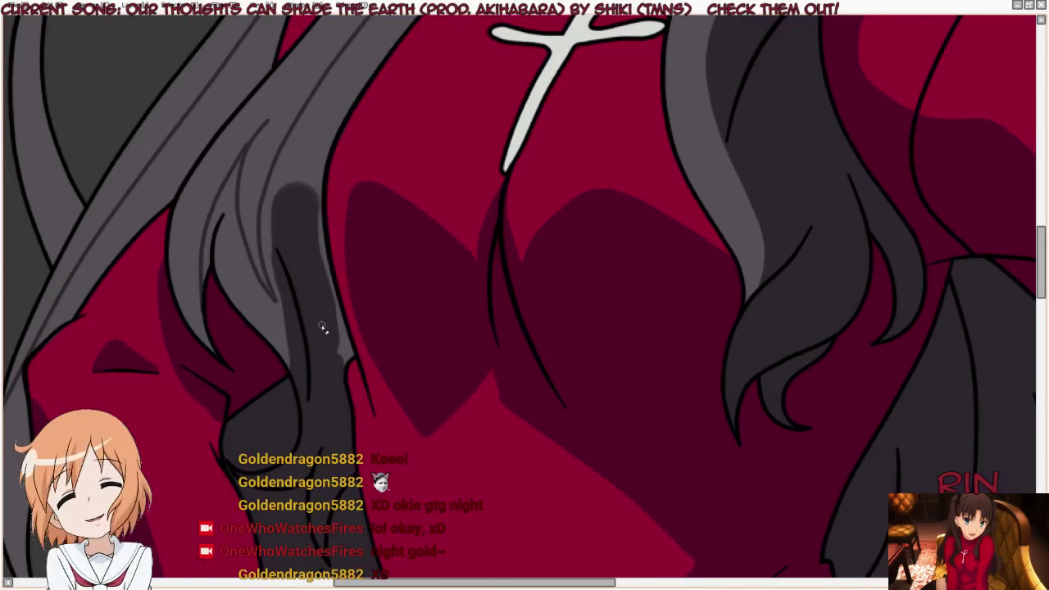
scroll(344, 358, up, 2)
scroll(340, 373, up, 1)
drag(333, 407, 270, 31)
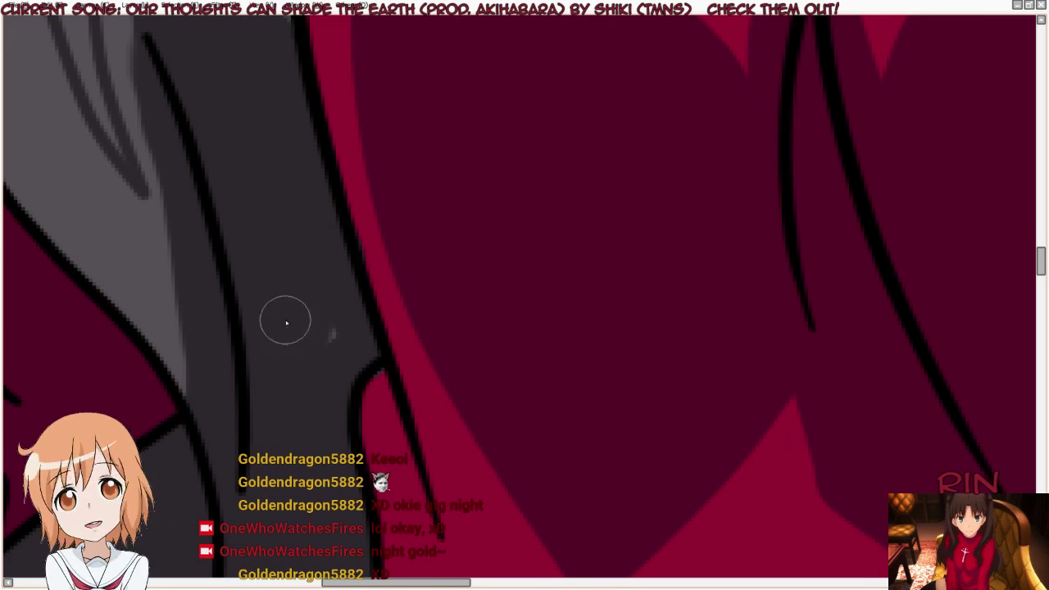
drag(284, 316, 321, 302)
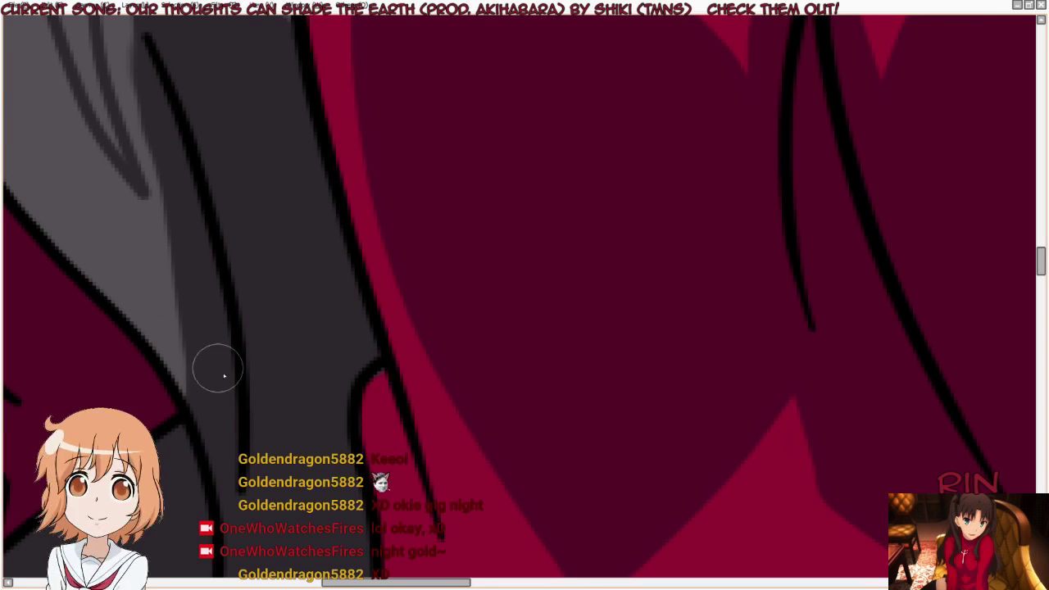
key([)
key([)
key([)
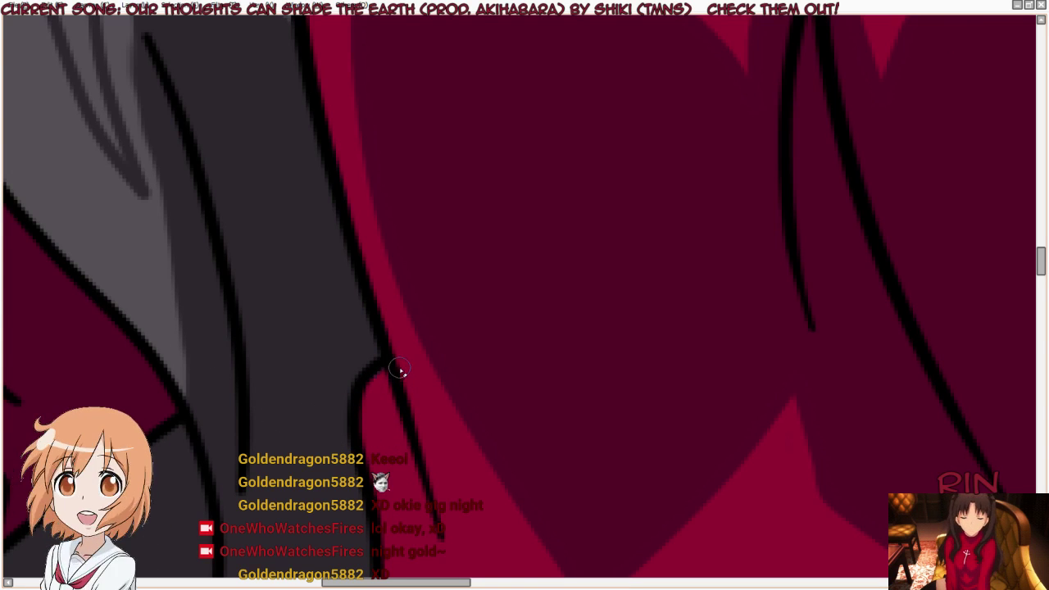
scroll(271, 334, down, 1)
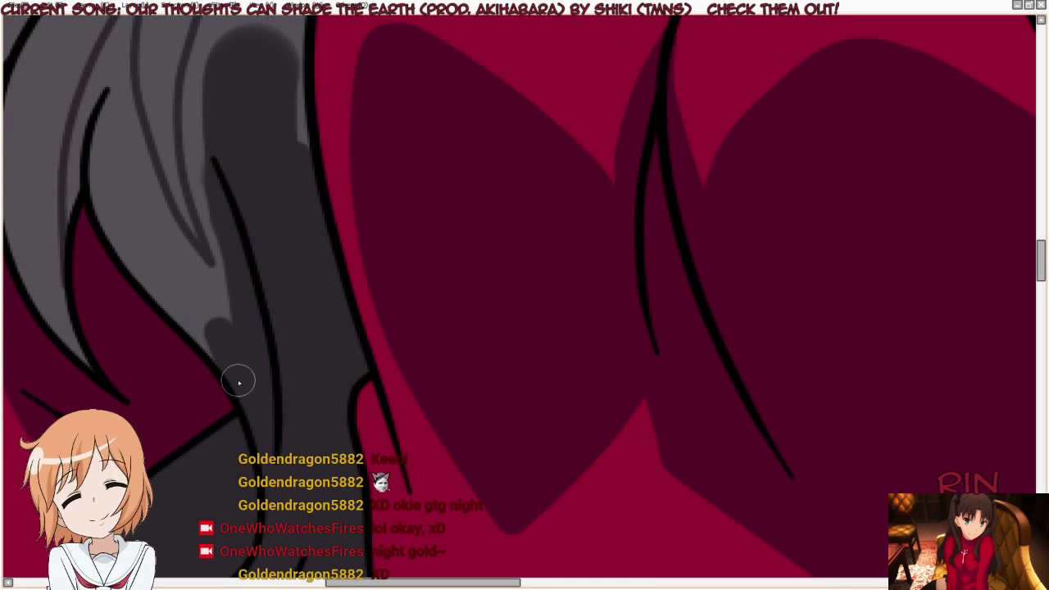
drag(202, 333, 211, 296)
Step: Reveal the lineart's control points and slightly reshape one hair curve
scroll(333, 311, down, 1)
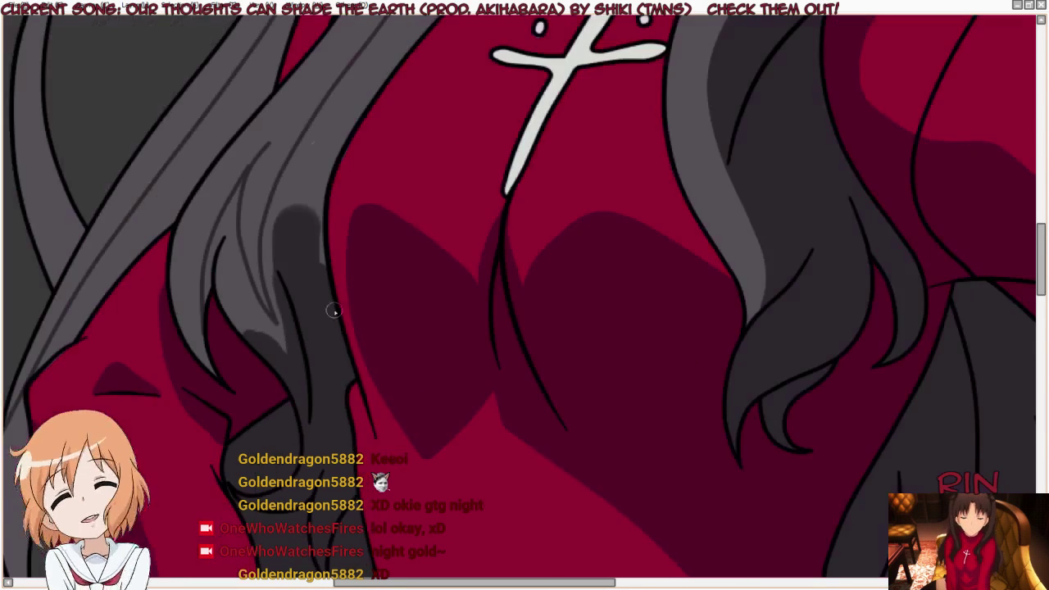
scroll(301, 137, up, 1)
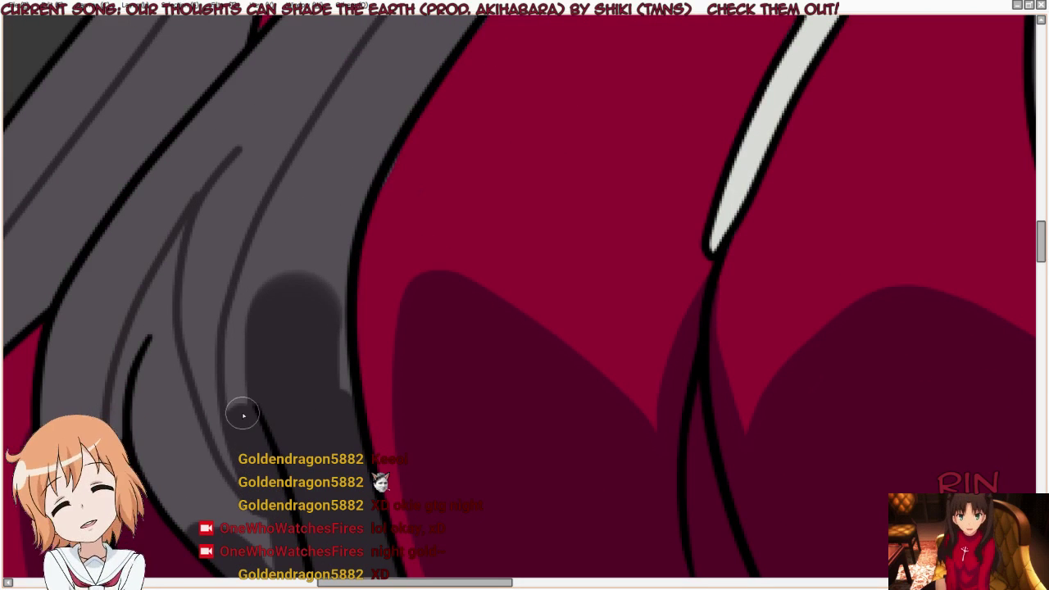
key(ctrl)
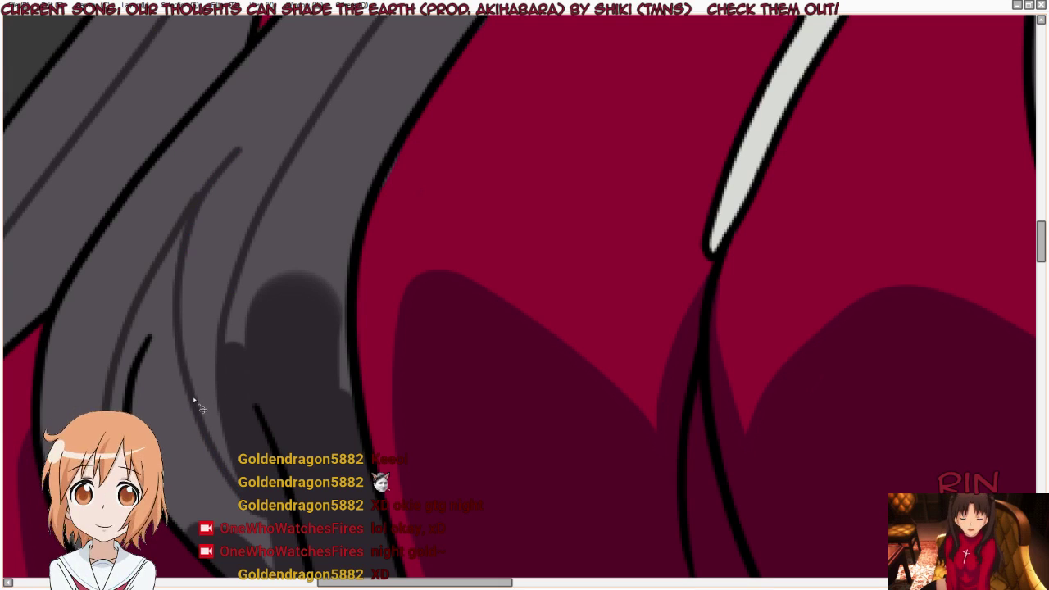
key(ctrl)
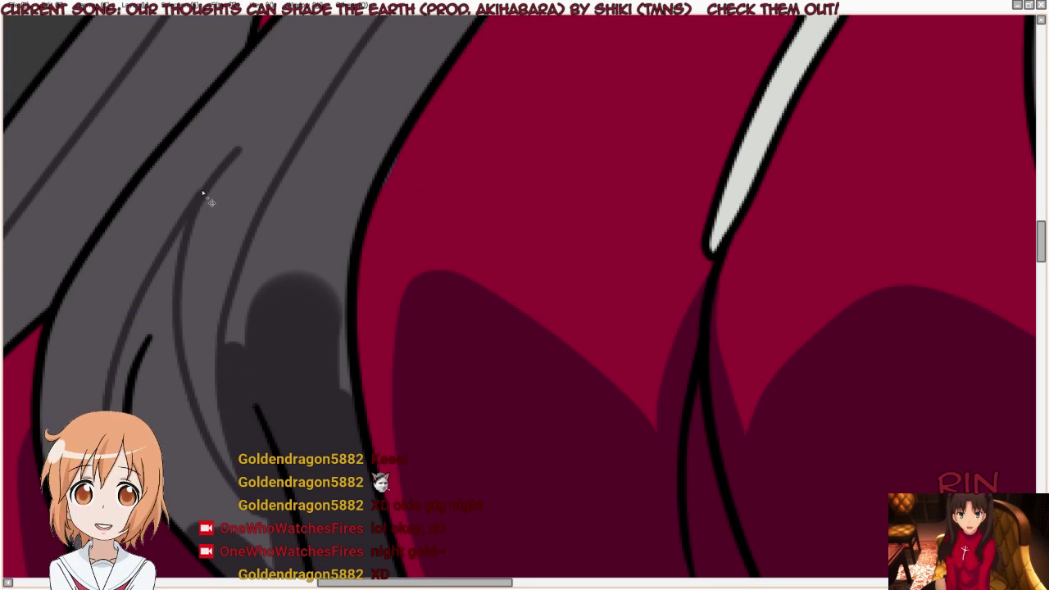
key(ctrl)
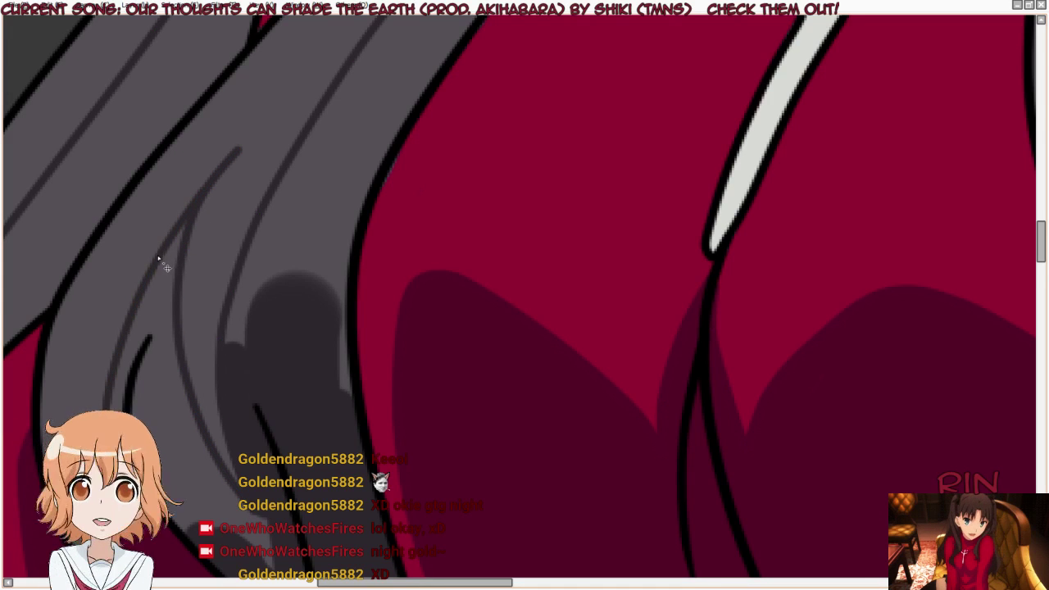
key(ctrl)
drag(132, 321, 119, 329)
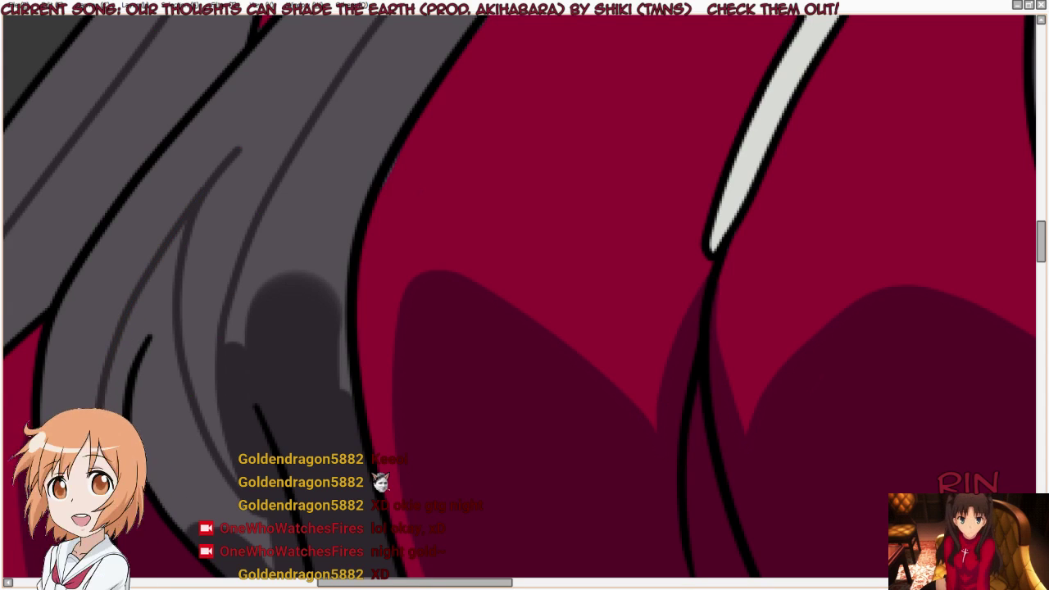
Step: Paint dark grey shadow onto the hair strand beside the red top, filling its light patches
key(Tab)
key(Tab)
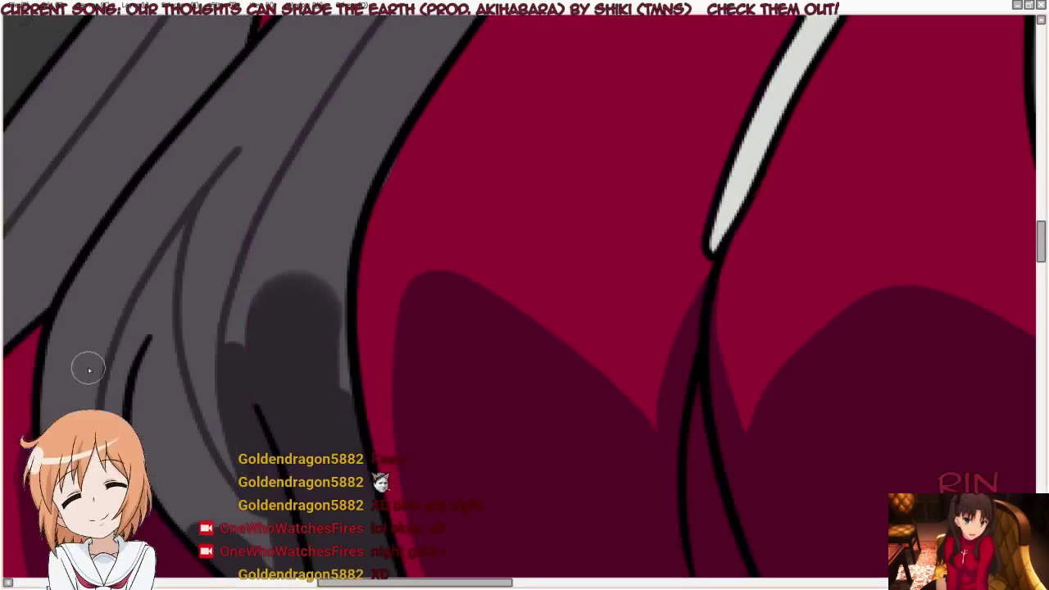
drag(249, 345, 292, 247)
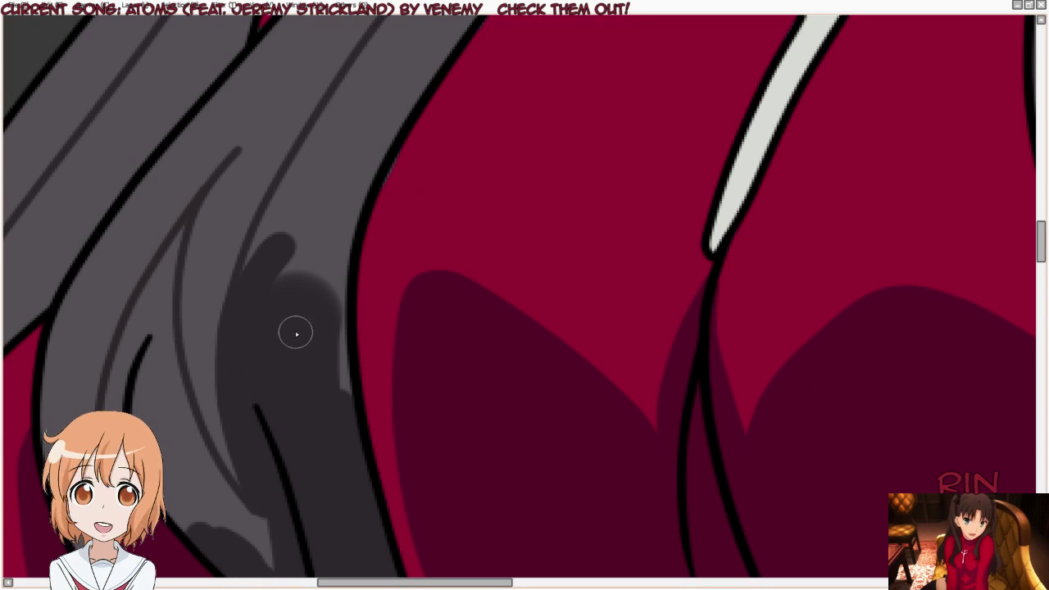
drag(287, 278, 307, 245)
mouse_move(324, 287)
mouse_down()
mouse_move(328, 169)
mouse_move(345, 386)
mouse_up()
drag(324, 248, 283, 275)
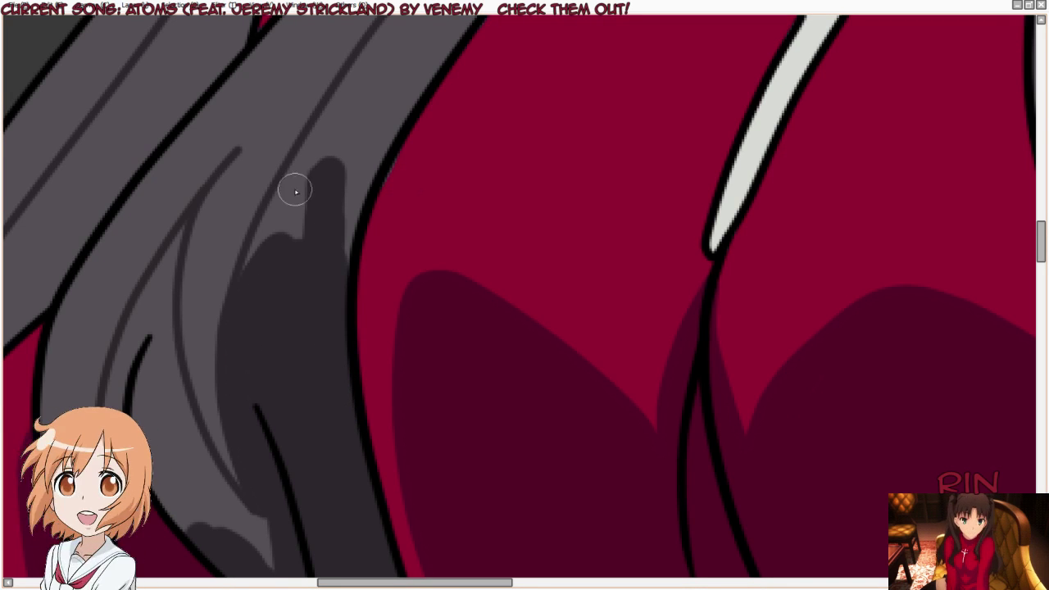
mouse_move(295, 191)
mouse_down()
mouse_move(257, 293)
mouse_move(290, 195)
mouse_move(447, 22)
mouse_up()
Step: Undo the last shadow stroke and redarken the strip and light slivers along the hair edge
key(ctrl+z)
drag(284, 260, 377, 115)
drag(323, 227, 443, 24)
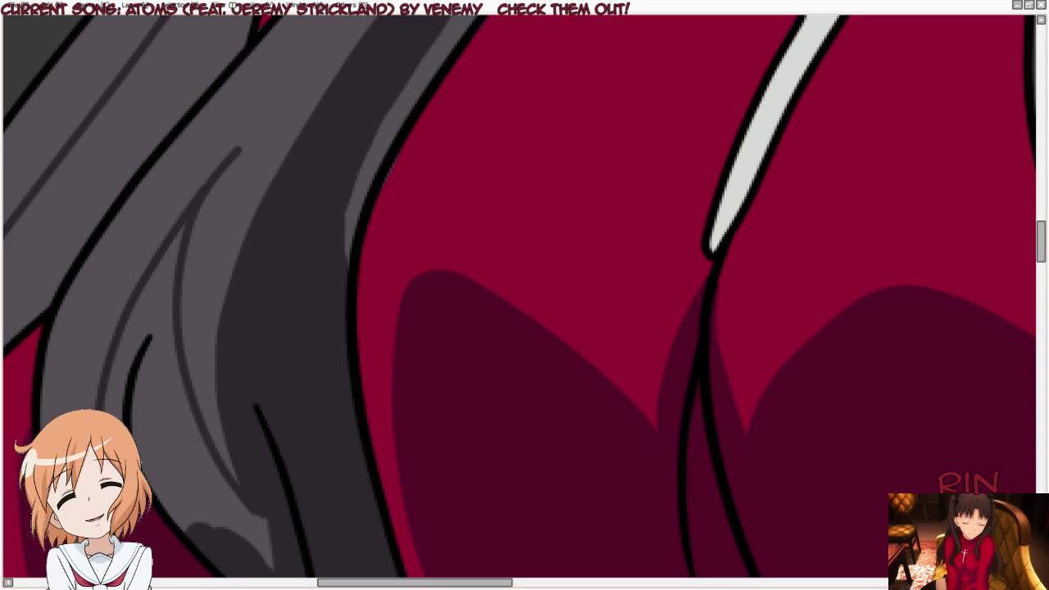
drag(365, 232, 342, 206)
drag(389, 122, 393, 122)
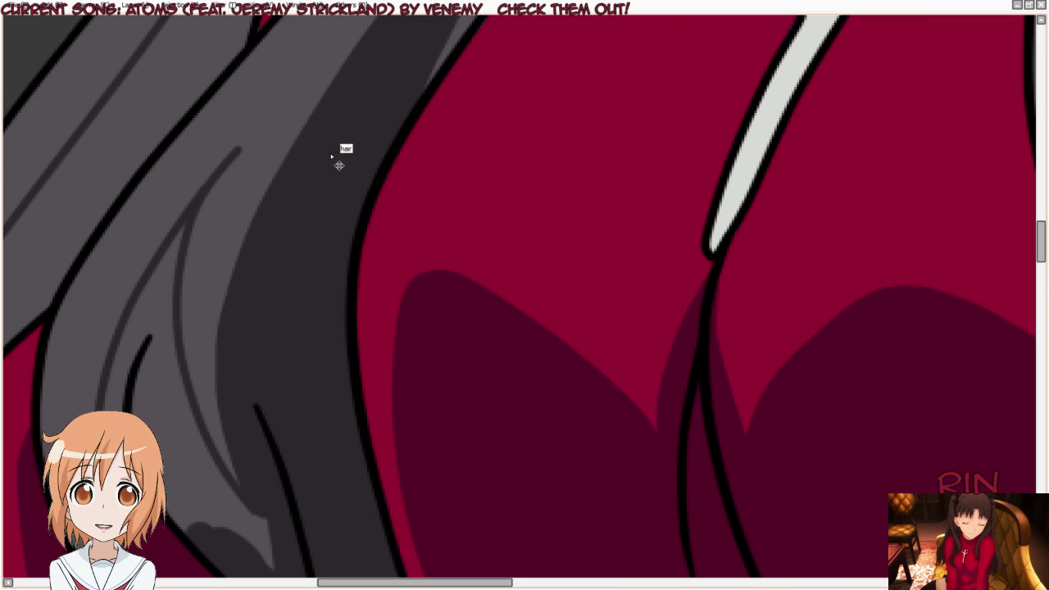
Step: Extend the hair shadow upward beside the white cross, covering a light streak and speck
scroll(340, 166, down, 2)
scroll(345, 197, up, 2)
scroll(349, 213, up, 1)
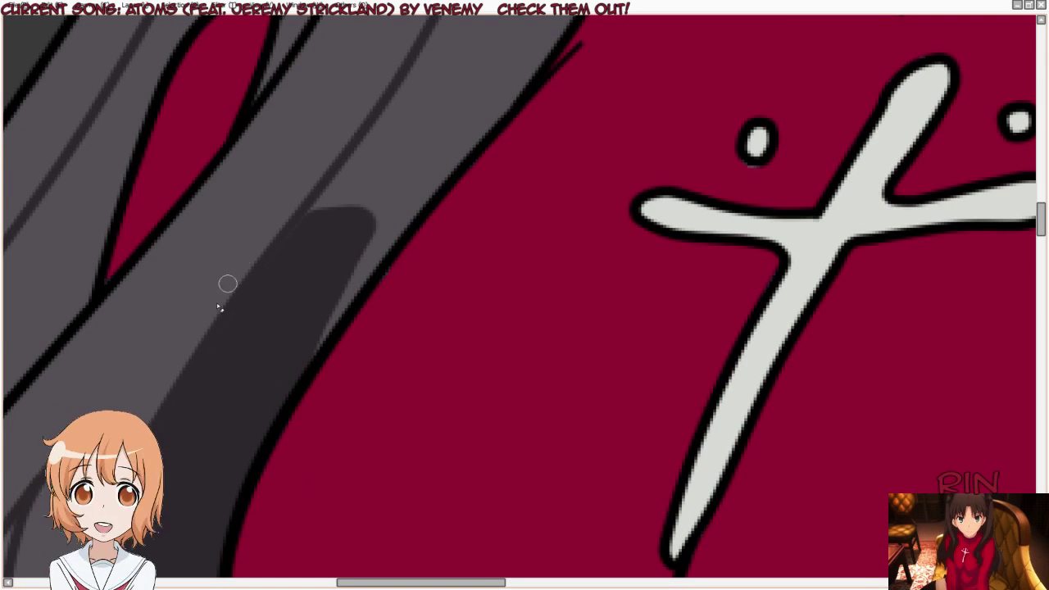
drag(411, 112, 383, 175)
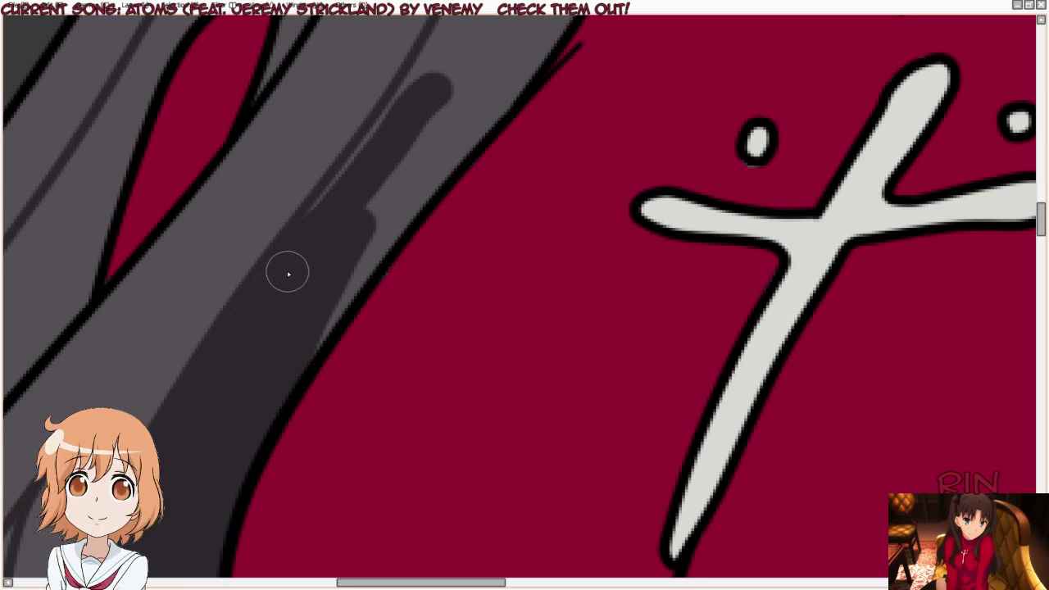
drag(300, 342, 497, 110)
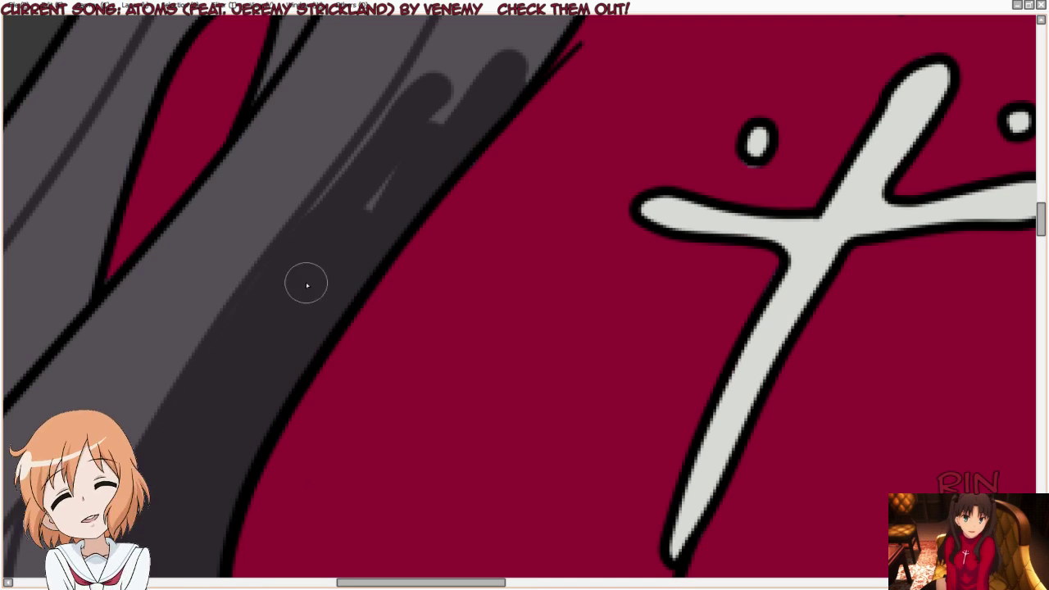
mouse_move(371, 156)
mouse_down()
mouse_move(391, 147)
mouse_move(461, 59)
mouse_move(349, 181)
mouse_up()
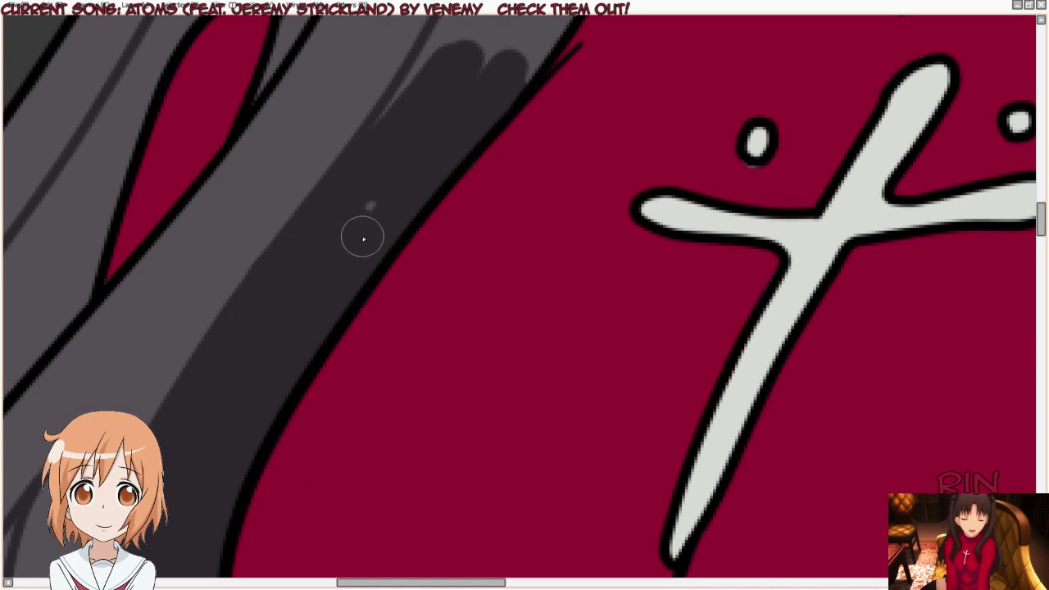
drag(339, 237, 357, 190)
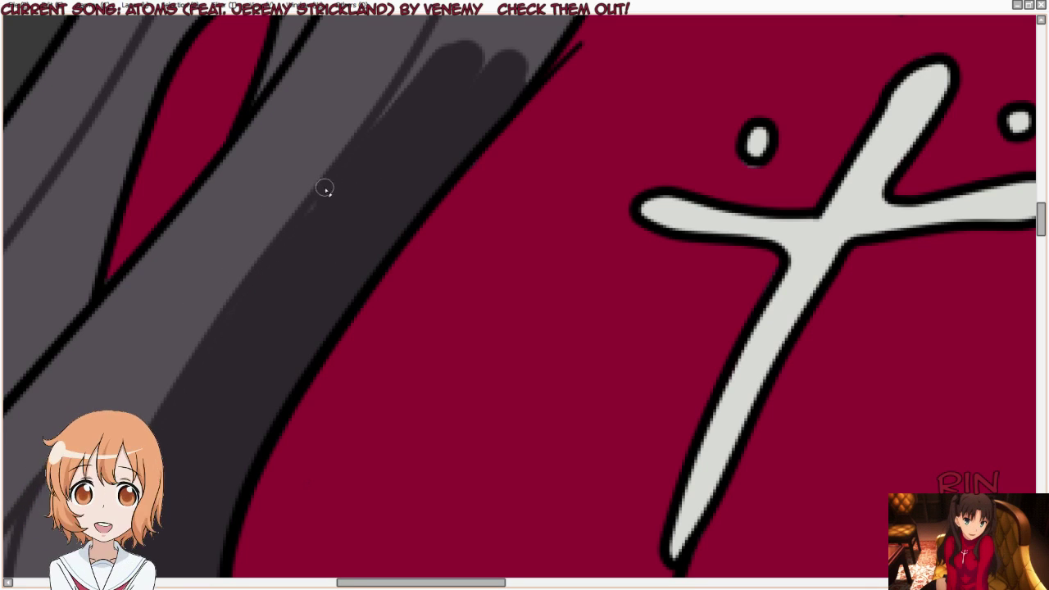
Step: Carry the shadow to the strand's top and cover the last light sparkle
scroll(304, 237, down, 2)
scroll(410, 159, up, 2)
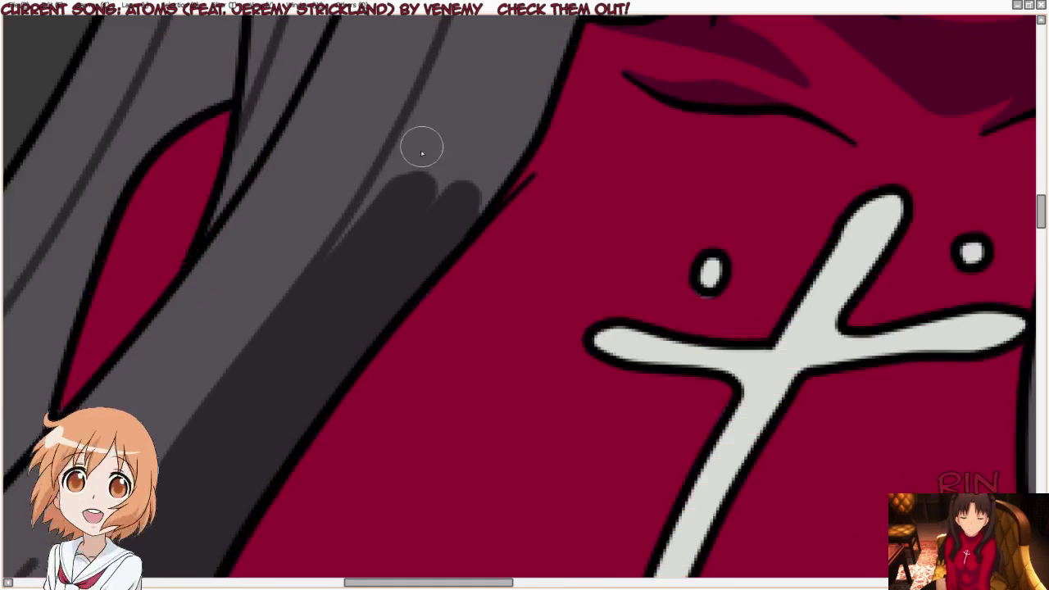
mouse_move(314, 293)
mouse_down()
mouse_move(491, 28)
mouse_move(396, 182)
mouse_move(509, 41)
mouse_move(407, 145)
mouse_move(492, 25)
mouse_move(439, 108)
mouse_move(492, 52)
mouse_move(534, 93)
mouse_move(491, 155)
mouse_move(508, 128)
mouse_move(516, 145)
mouse_move(522, 113)
mouse_move(481, 172)
mouse_move(489, 174)
mouse_up()
drag(443, 202, 457, 141)
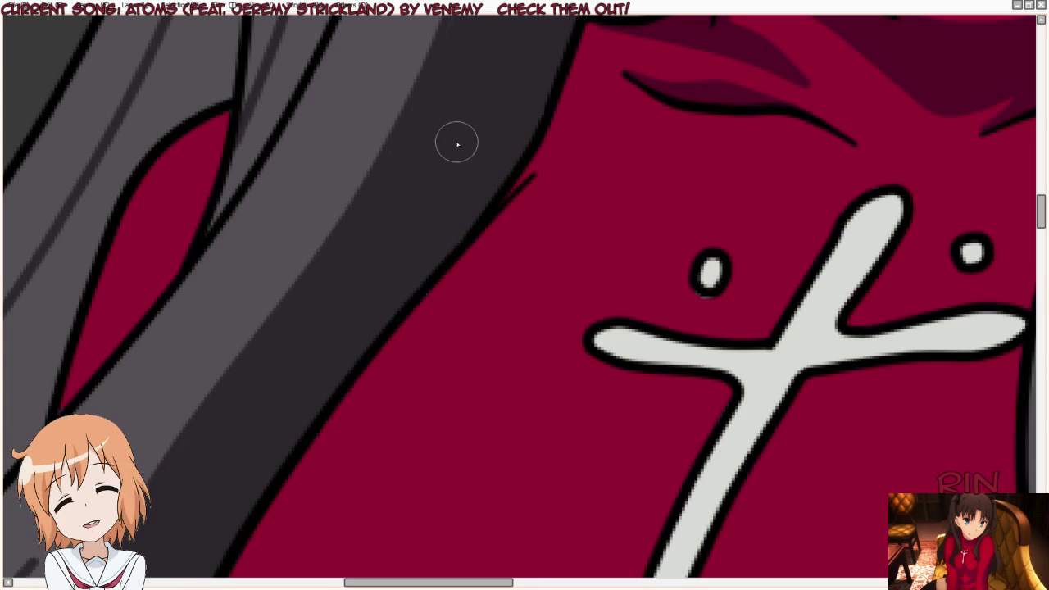
scroll(356, 253, down, 3)
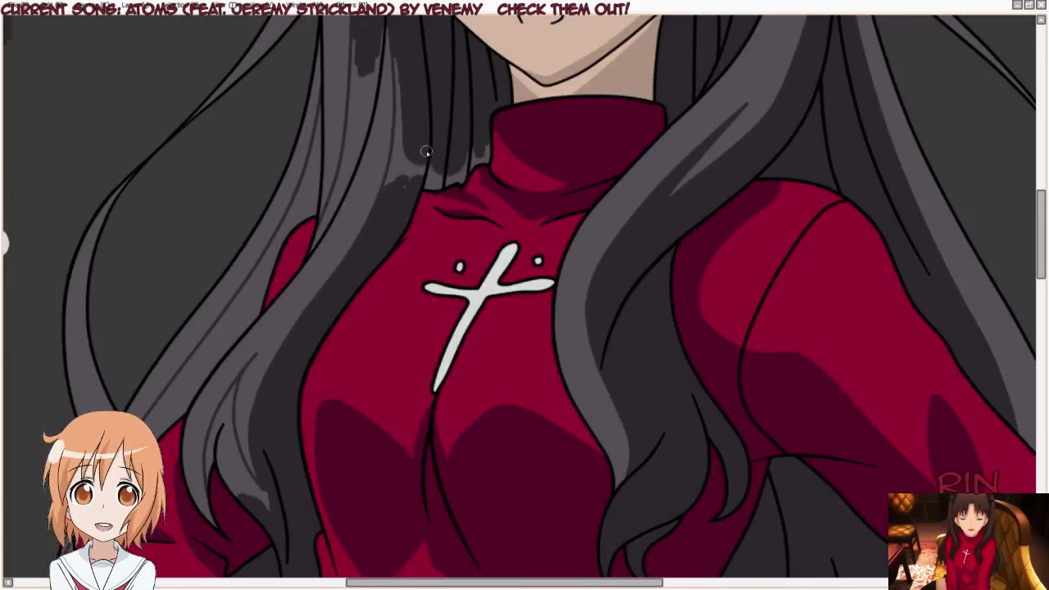
Step: Cover the light grey blotches and faint smudge in the hair near the collar
scroll(426, 151, up, 2)
mouse_move(343, 243)
mouse_down()
mouse_move(368, 204)
mouse_move(368, 227)
mouse_move(409, 211)
mouse_move(434, 220)
mouse_move(498, 203)
mouse_move(504, 184)
mouse_move(540, 168)
mouse_up()
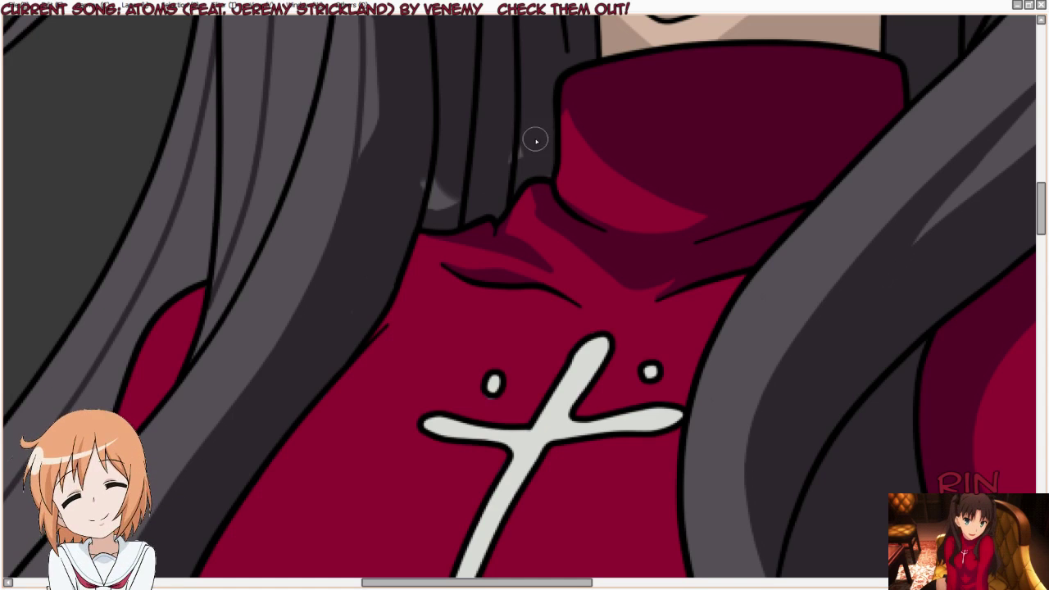
drag(463, 143, 450, 203)
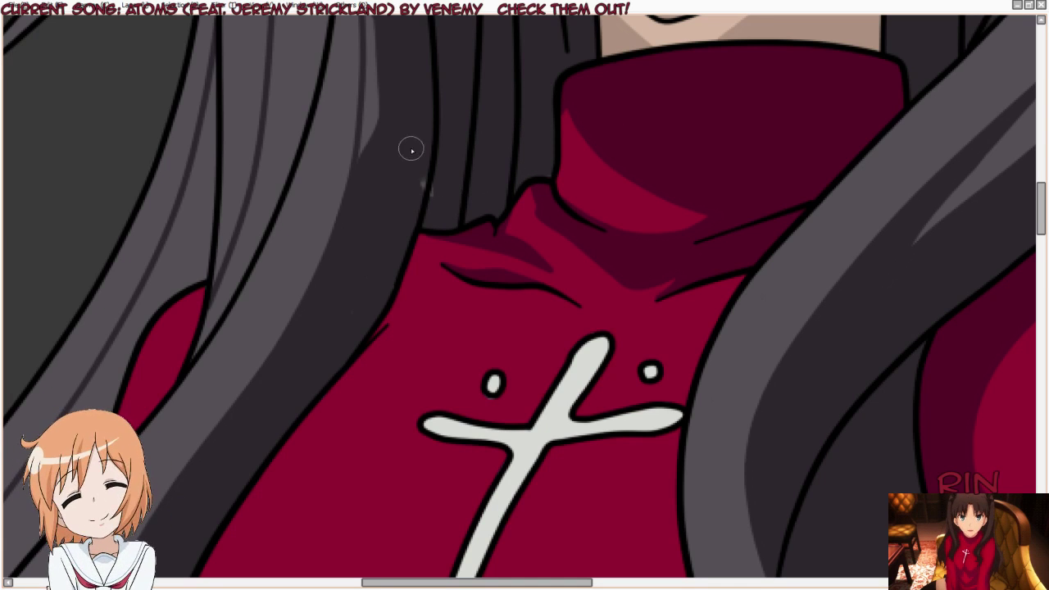
drag(411, 149, 421, 182)
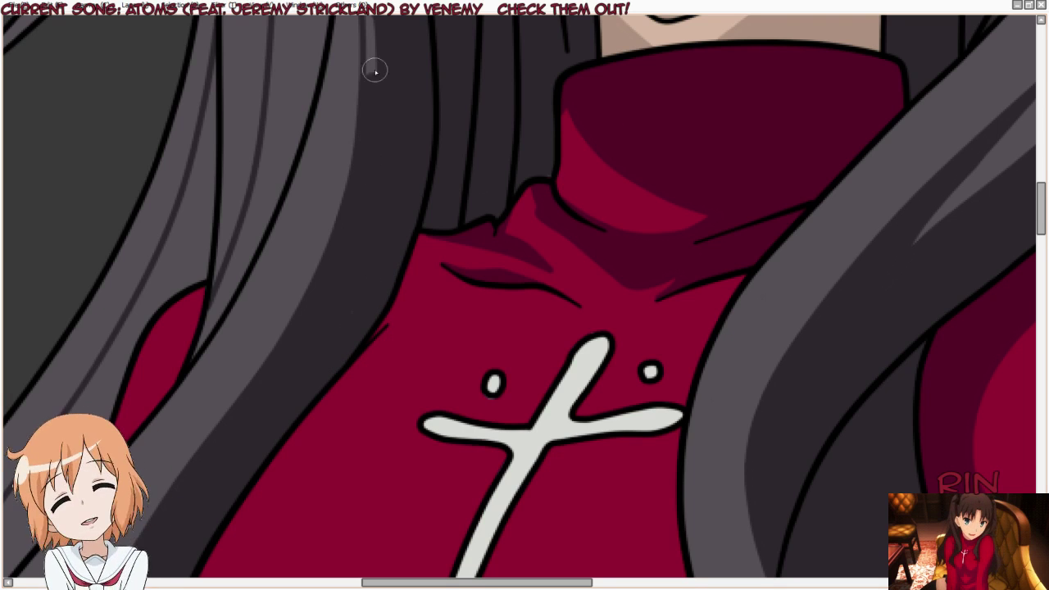
scroll(395, 253, down, 3)
scroll(395, 252, up, 2)
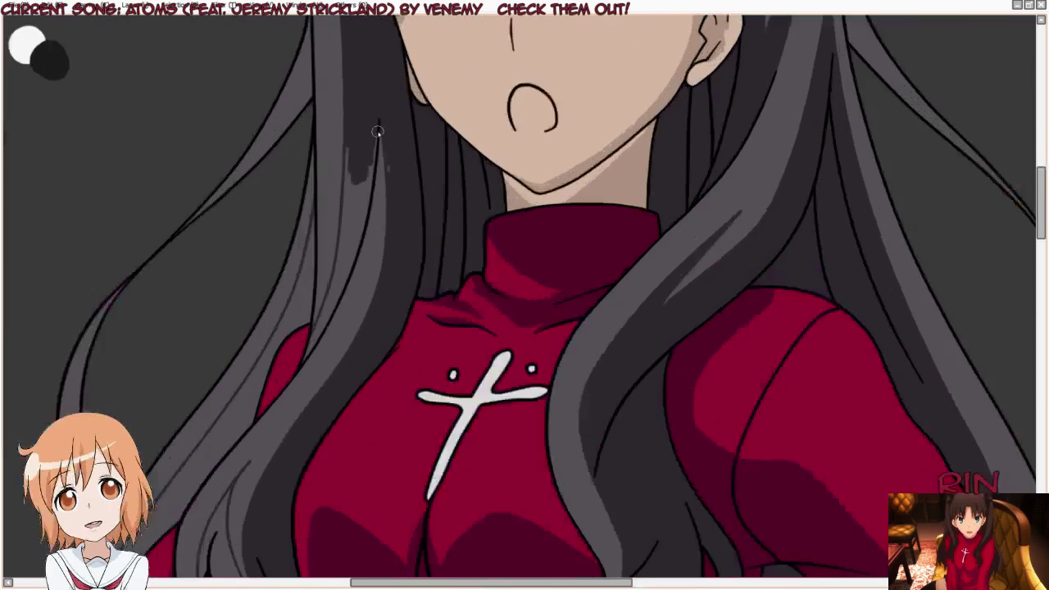
scroll(378, 131, up, 2)
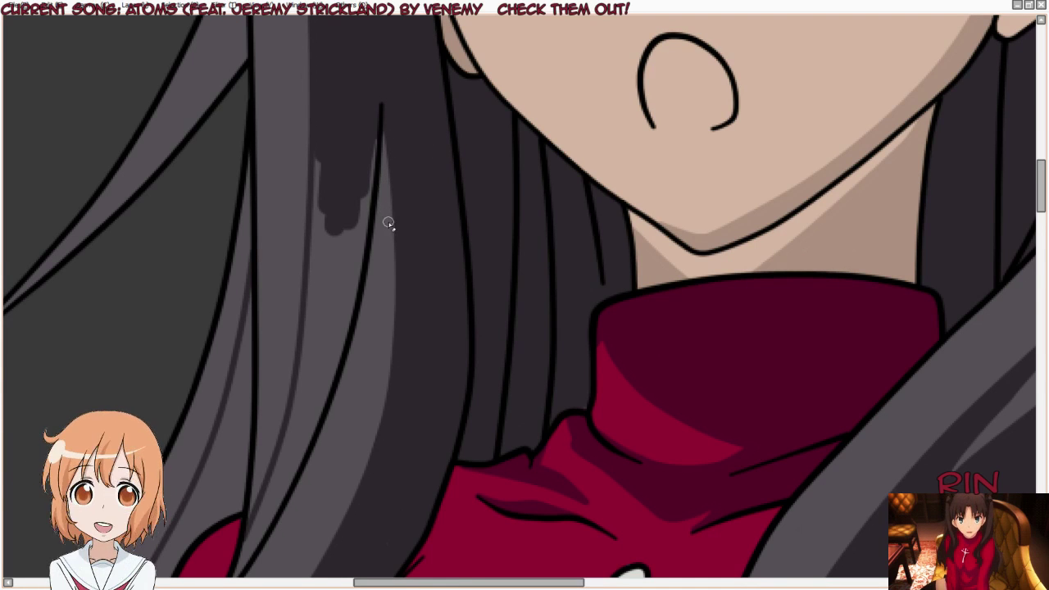
Step: Shade over the lighter strip running down the hair under the chin
mouse_move(325, 152)
mouse_down()
mouse_move(320, 227)
mouse_move(328, 267)
mouse_move(336, 206)
mouse_move(338, 300)
mouse_move(352, 235)
mouse_move(352, 284)
mouse_move(368, 156)
mouse_up()
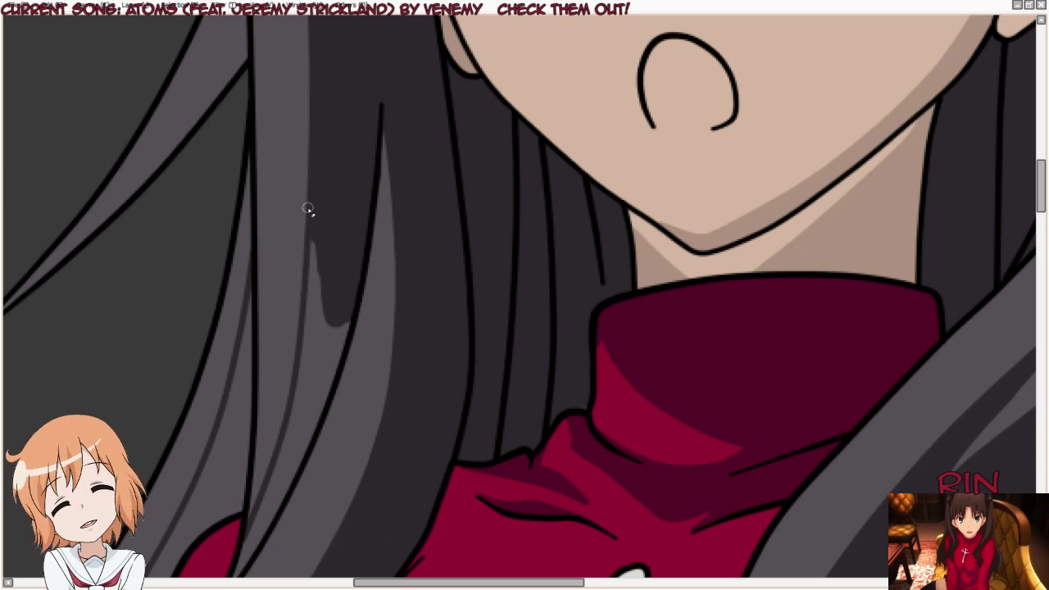
mouse_move(307, 209)
mouse_down()
mouse_move(320, 263)
mouse_move(314, 368)
mouse_up()
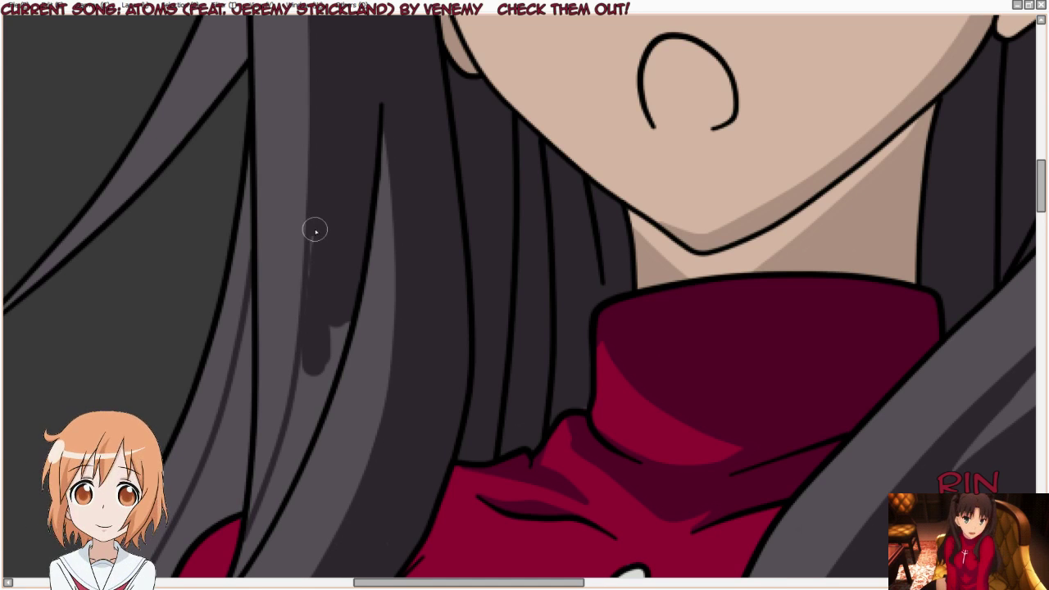
scroll(320, 302, down, 4)
scroll(327, 309, up, 4)
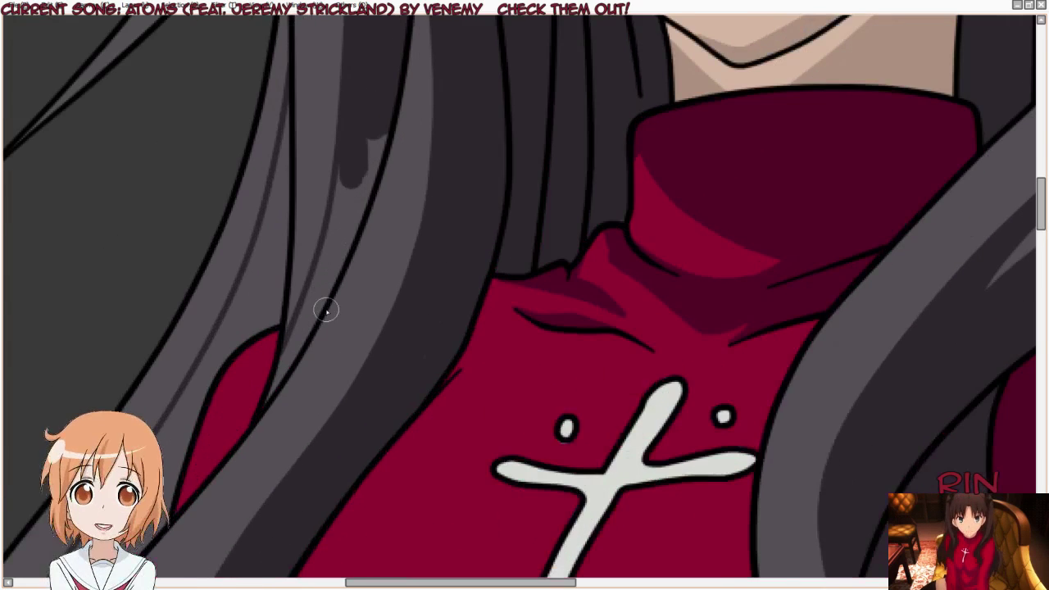
scroll(264, 395, up, 2)
mouse_move(270, 410)
mouse_down()
mouse_move(277, 421)
mouse_move(300, 339)
mouse_move(358, 277)
mouse_move(321, 309)
mouse_move(365, 196)
mouse_move(347, 242)
mouse_move(343, 182)
mouse_up()
mouse_move(330, 226)
mouse_down()
mouse_move(317, 251)
mouse_move(344, 262)
mouse_move(394, 50)
mouse_move(429, 42)
mouse_move(345, 320)
mouse_move(393, 244)
mouse_move(254, 453)
mouse_move(295, 392)
mouse_up()
Step: Paint over the last light smudge on the dark hair strip
scroll(363, 332, down, 2)
scroll(386, 216, up, 2)
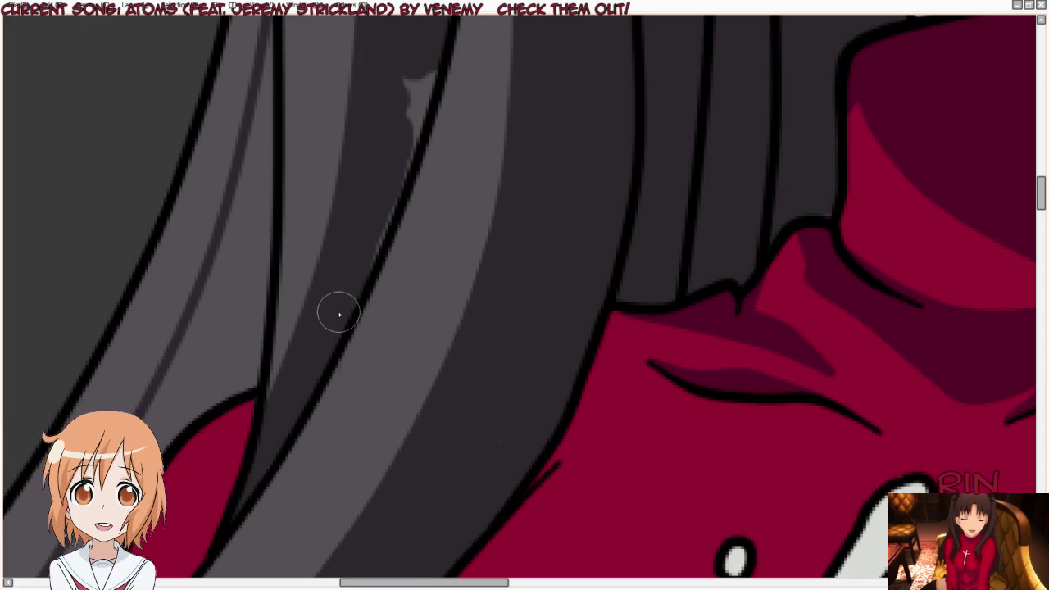
drag(382, 191, 420, 86)
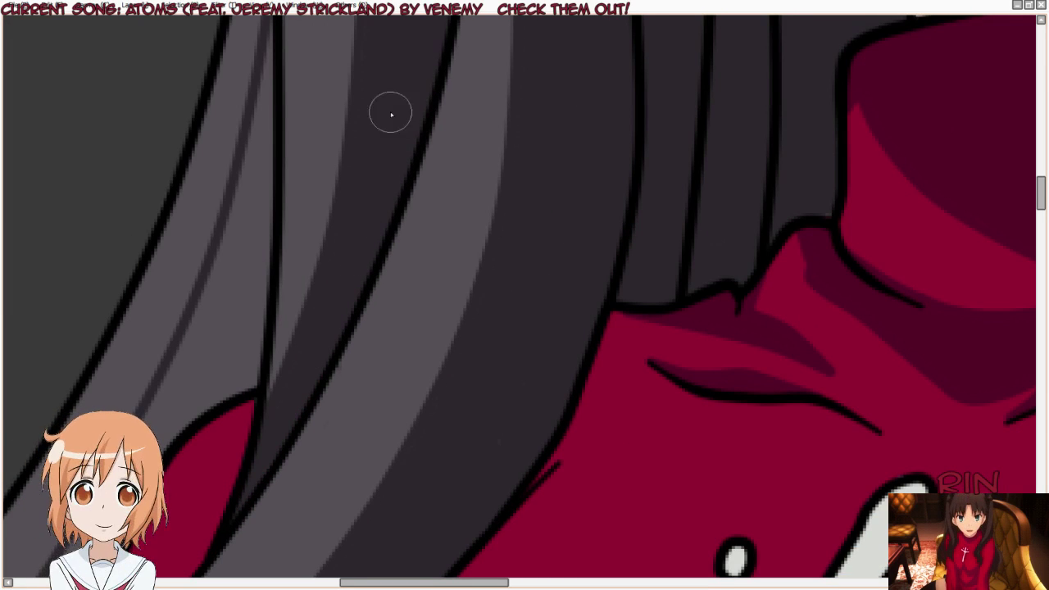
scroll(405, 360, down, 2)
scroll(386, 350, down, 1)
scroll(402, 337, down, 1)
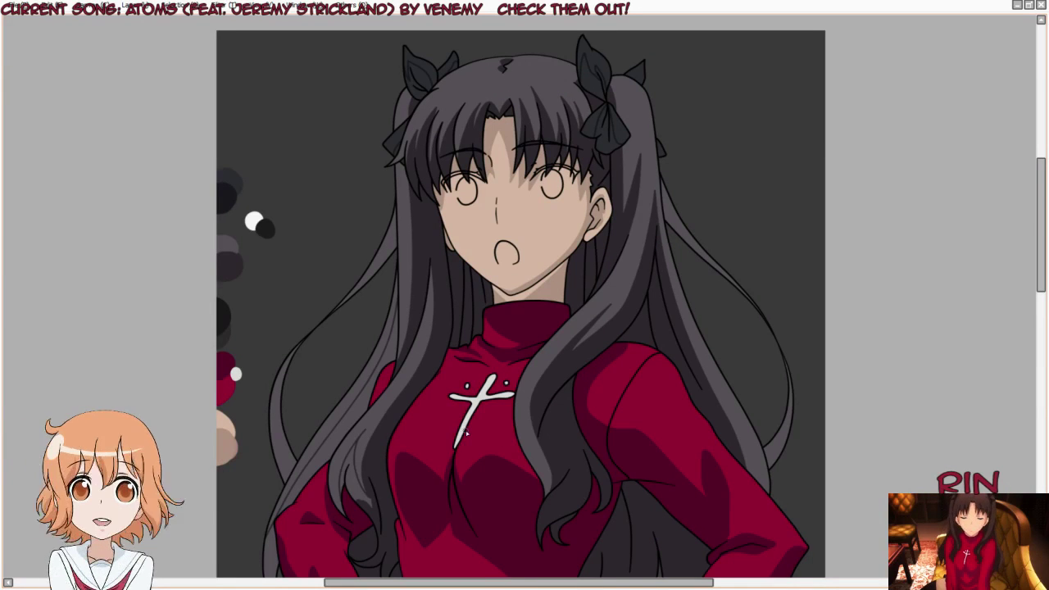
Step: Brush dark grey shading down the edge of the hair strand over the shoulder, refining the marks
scroll(389, 452, up, 1)
scroll(418, 372, up, 3)
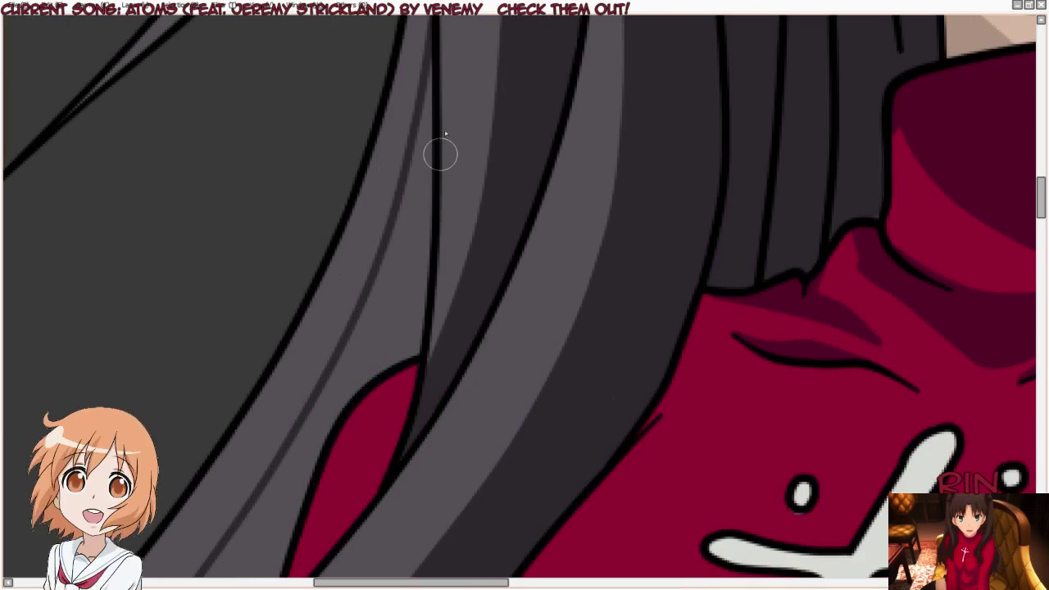
mouse_move(414, 43)
mouse_down()
mouse_move(403, 347)
mouse_move(403, 235)
mouse_move(415, 257)
mouse_move(406, 267)
mouse_up()
mouse_move(386, 167)
mouse_down()
mouse_move(402, 152)
mouse_move(423, 49)
mouse_move(399, 137)
mouse_up()
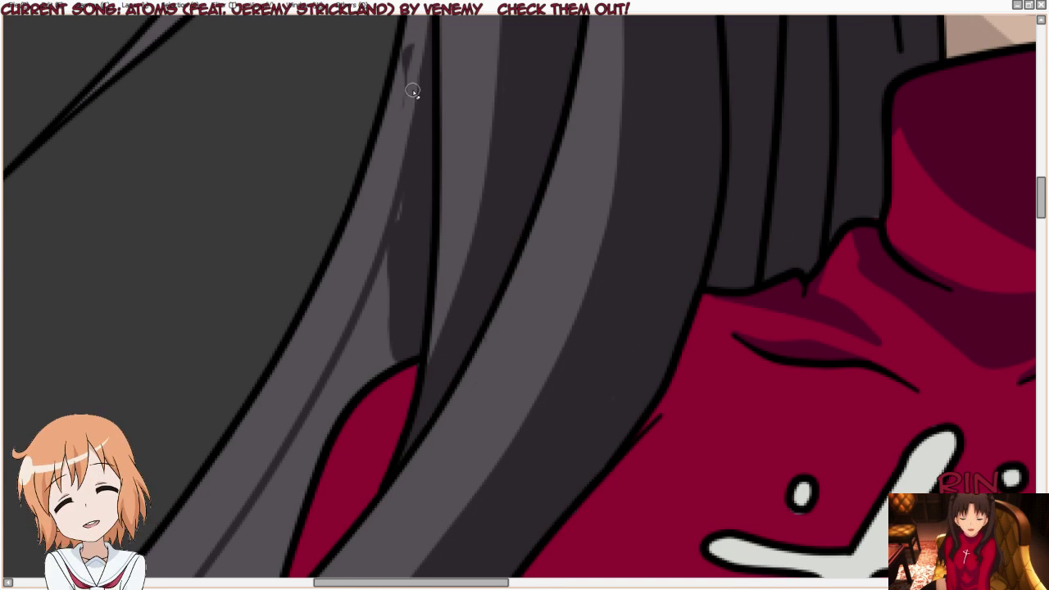
drag(399, 102, 406, 52)
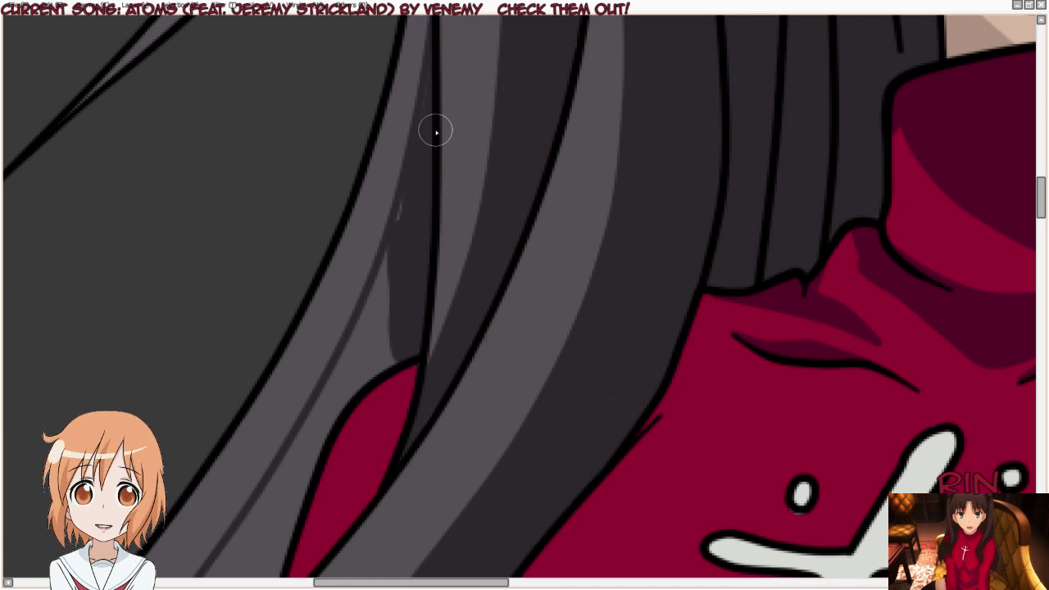
mouse_move(436, 132)
mouse_down()
mouse_move(431, 89)
mouse_move(369, 312)
mouse_move(396, 279)
mouse_move(392, 346)
mouse_move(328, 410)
mouse_move(265, 536)
mouse_move(274, 520)
mouse_move(277, 530)
mouse_move(242, 572)
mouse_move(216, 564)
mouse_move(237, 544)
mouse_move(246, 555)
mouse_move(287, 451)
mouse_move(271, 459)
mouse_move(205, 566)
mouse_move(311, 399)
mouse_move(269, 457)
mouse_move(234, 544)
mouse_move(265, 514)
mouse_move(235, 563)
mouse_move(253, 536)
mouse_move(209, 574)
mouse_up()
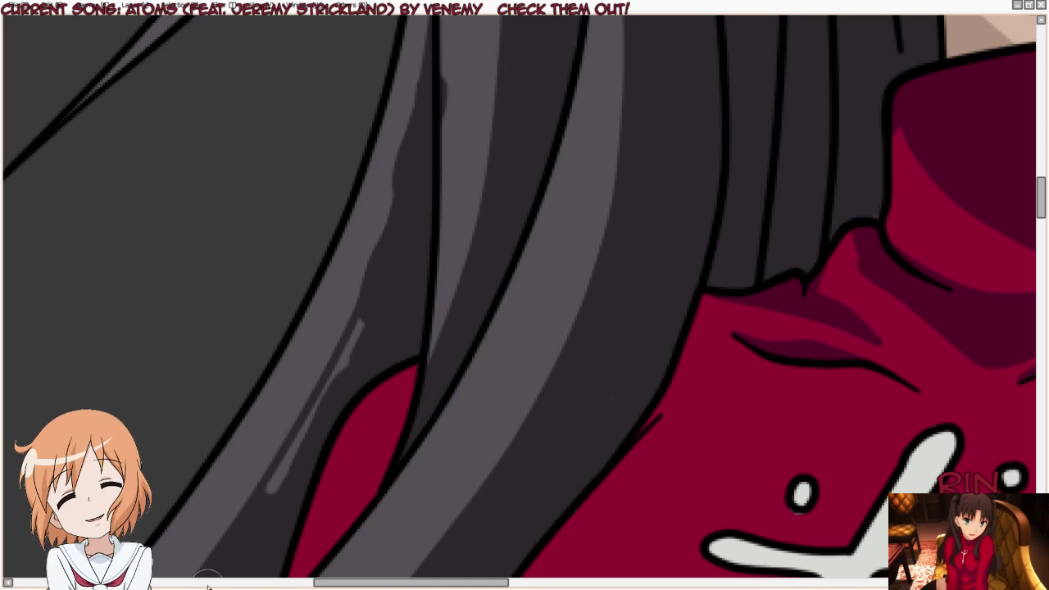
mouse_move(290, 504)
mouse_down()
mouse_move(276, 492)
mouse_move(265, 511)
mouse_move(391, 274)
mouse_move(347, 307)
mouse_move(405, 166)
mouse_move(429, 58)
mouse_move(416, 78)
mouse_up()
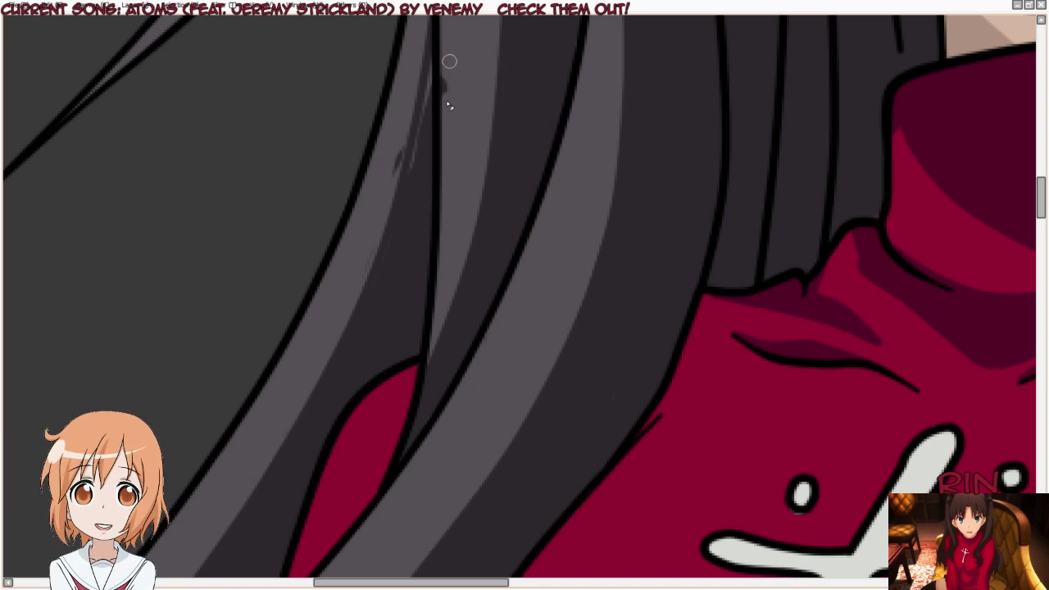
drag(447, 41, 405, 203)
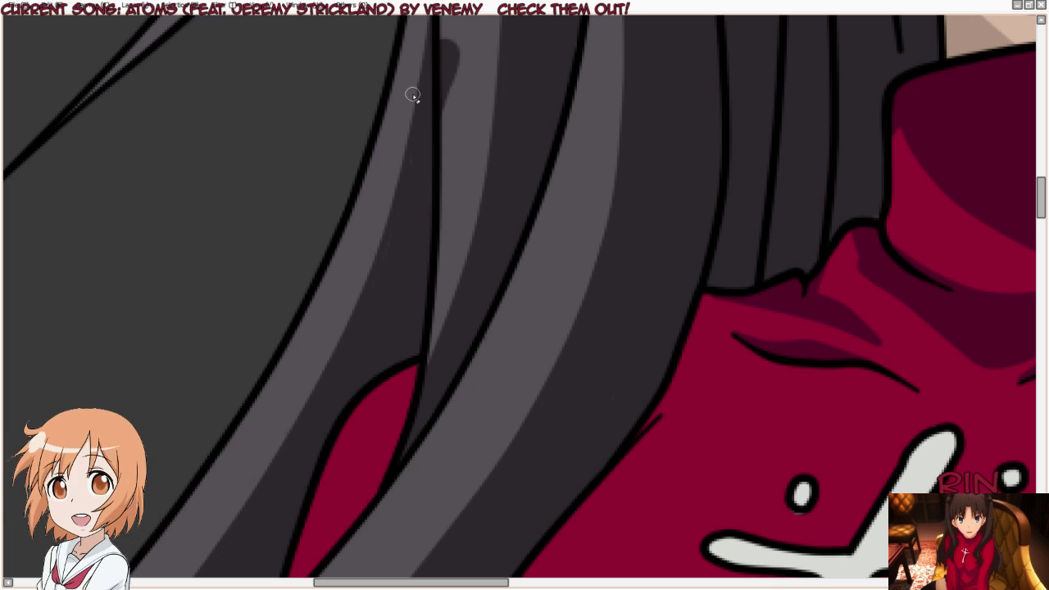
drag(444, 62, 449, 37)
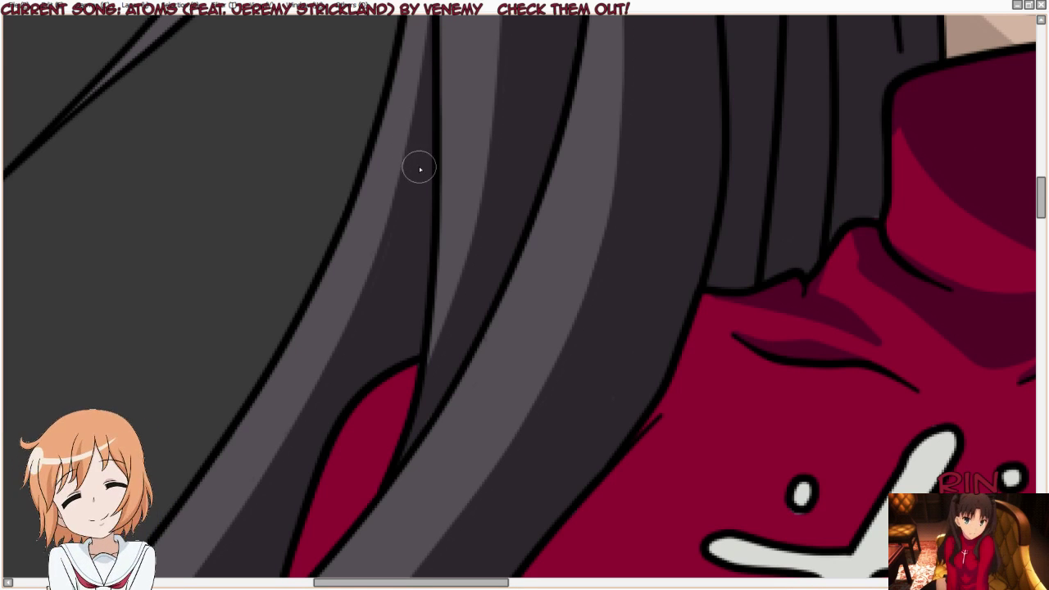
Step: Shade the light grey hair strand darker across it and along its edges
scroll(465, 129, down, 2)
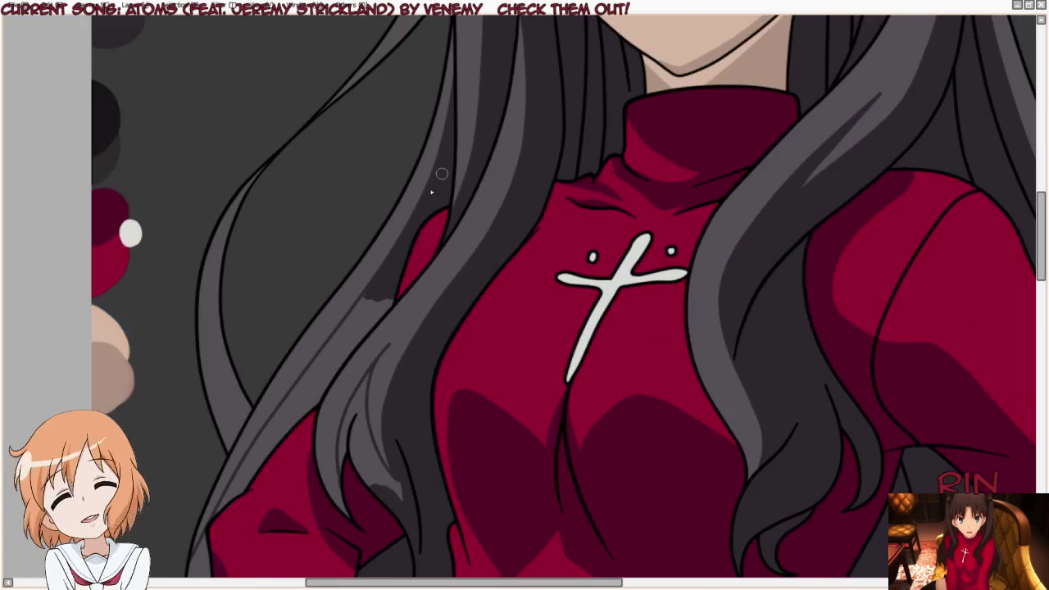
scroll(383, 488, up, 2)
scroll(394, 498, up, 1)
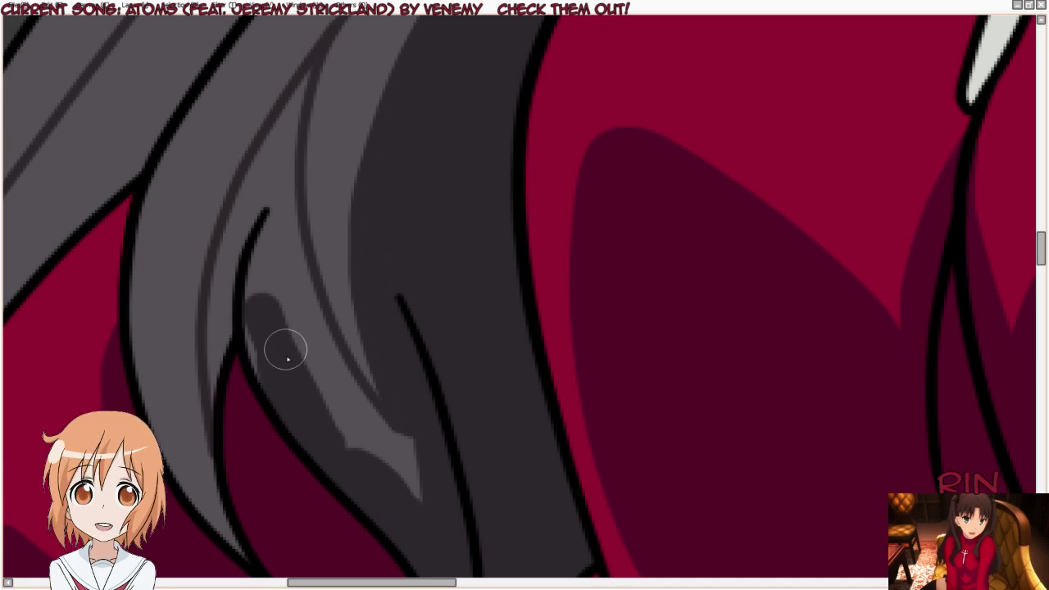
mouse_move(276, 367)
mouse_down()
mouse_move(265, 361)
mouse_move(257, 293)
mouse_move(347, 434)
mouse_move(281, 200)
mouse_move(265, 253)
mouse_move(270, 237)
mouse_move(348, 390)
mouse_move(319, 333)
mouse_move(354, 394)
mouse_move(391, 414)
mouse_up()
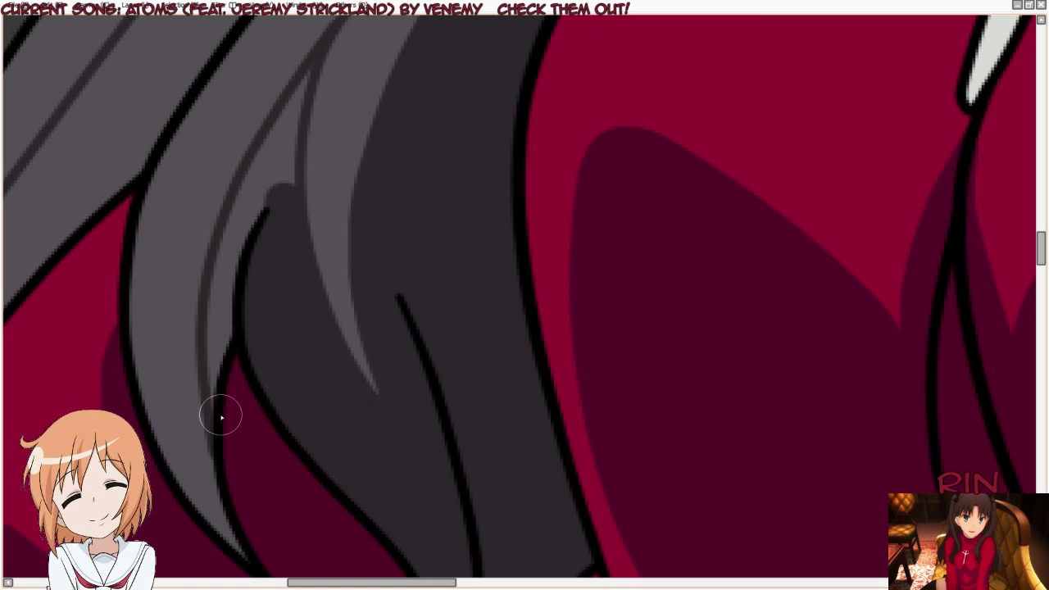
drag(218, 417, 250, 220)
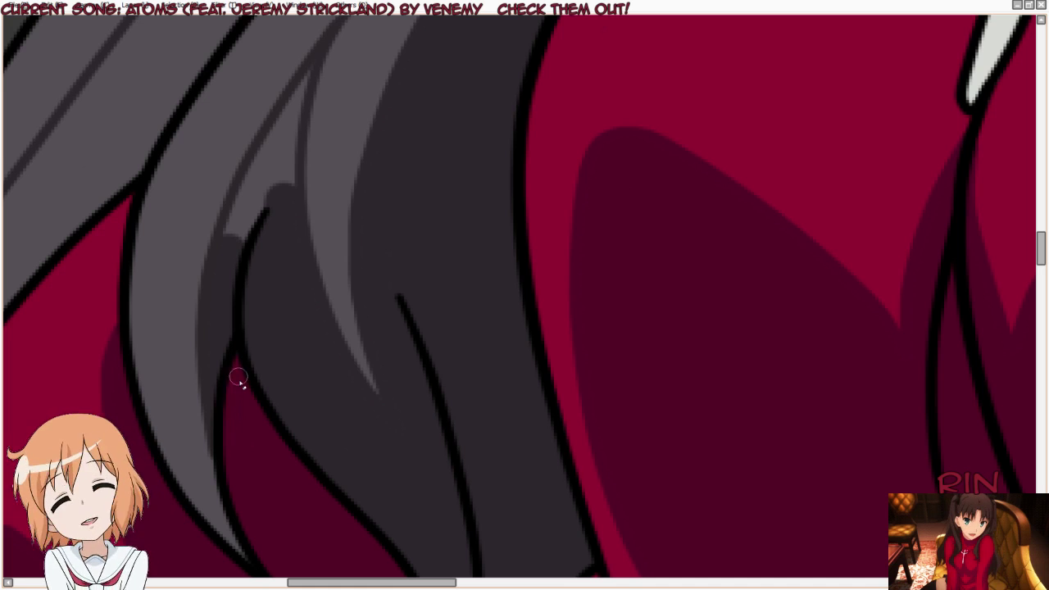
mouse_move(225, 259)
mouse_down()
mouse_move(288, 141)
mouse_move(242, 193)
mouse_up()
scroll(282, 205, down, 1)
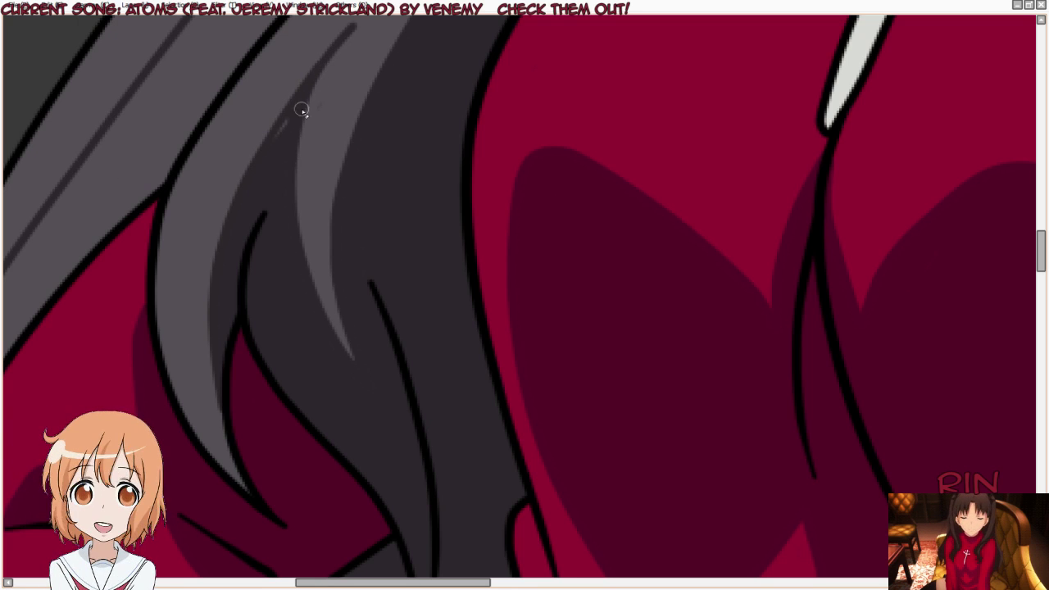
drag(274, 131, 244, 164)
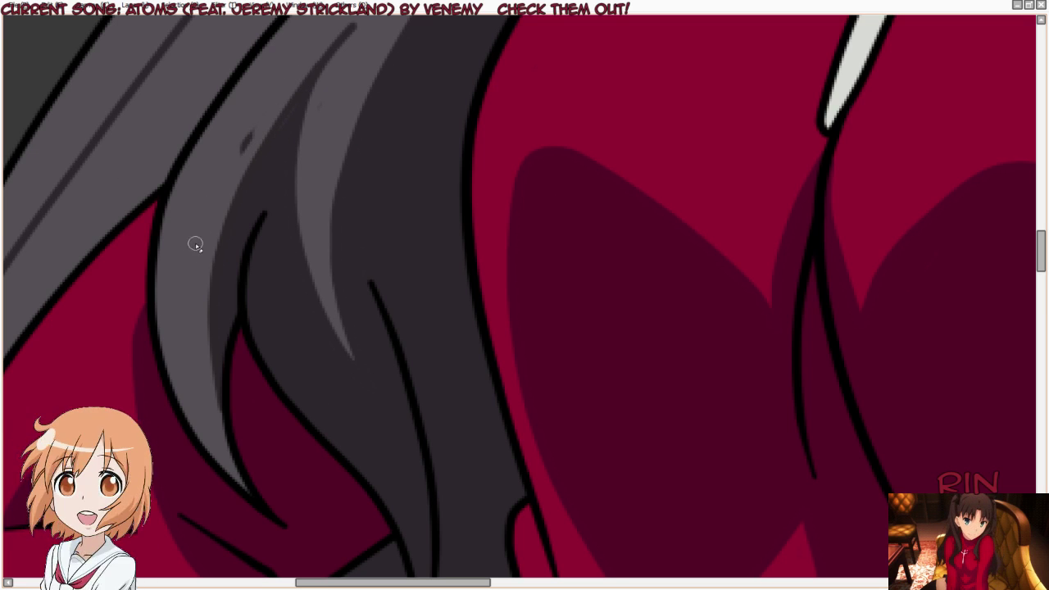
Step: Show the side panels again and switch to a different layer
scroll(232, 160, up, 1)
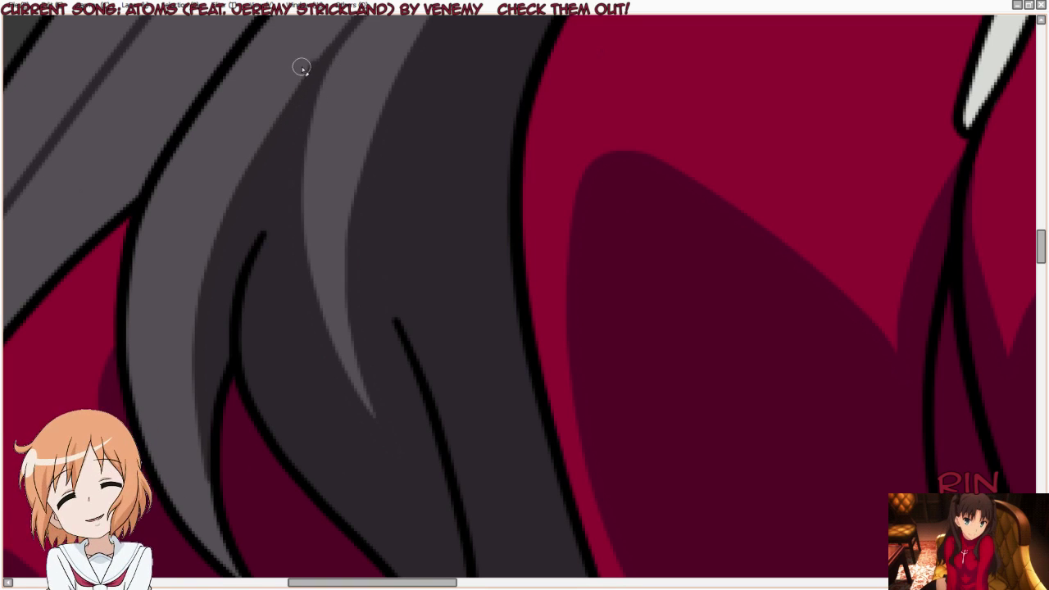
scroll(324, 153, down, 1)
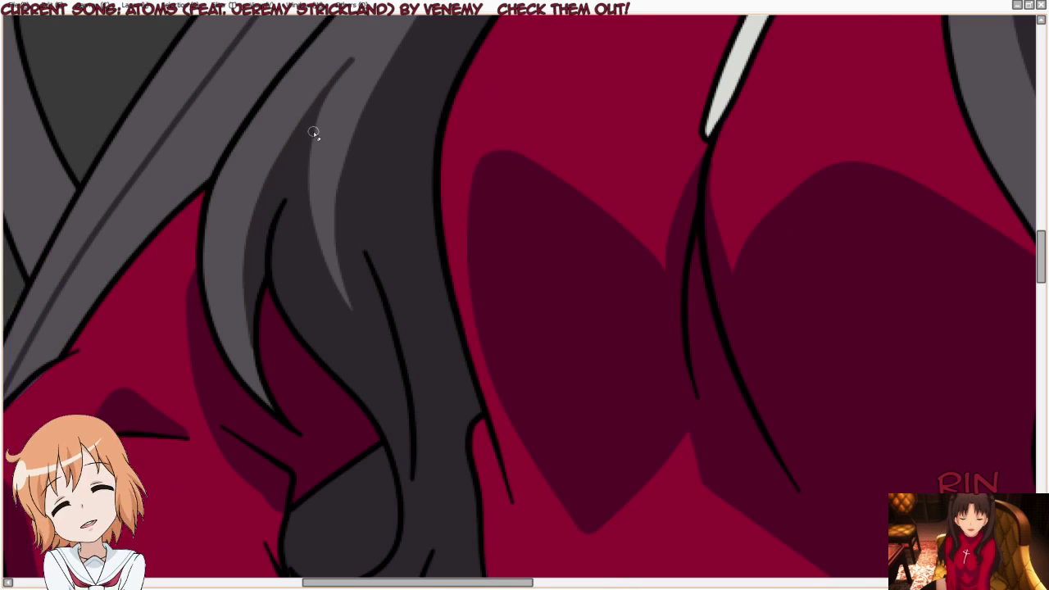
scroll(315, 129, up, 1)
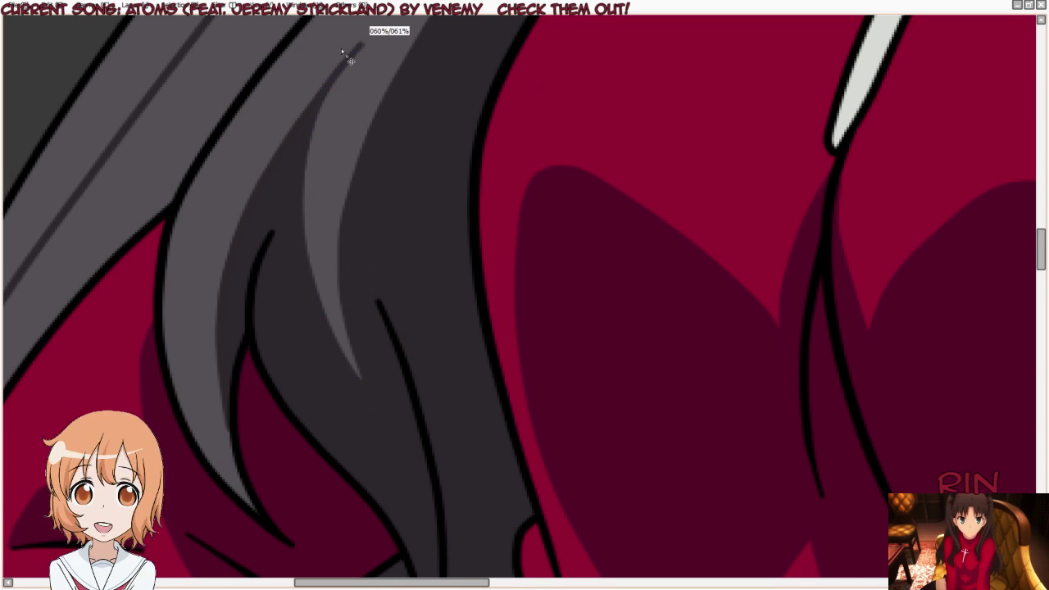
key(Tab)
click(70, 363)
Step: Select the painting layer and hide the panels for a larger, zoomed canvas
click(77, 340)
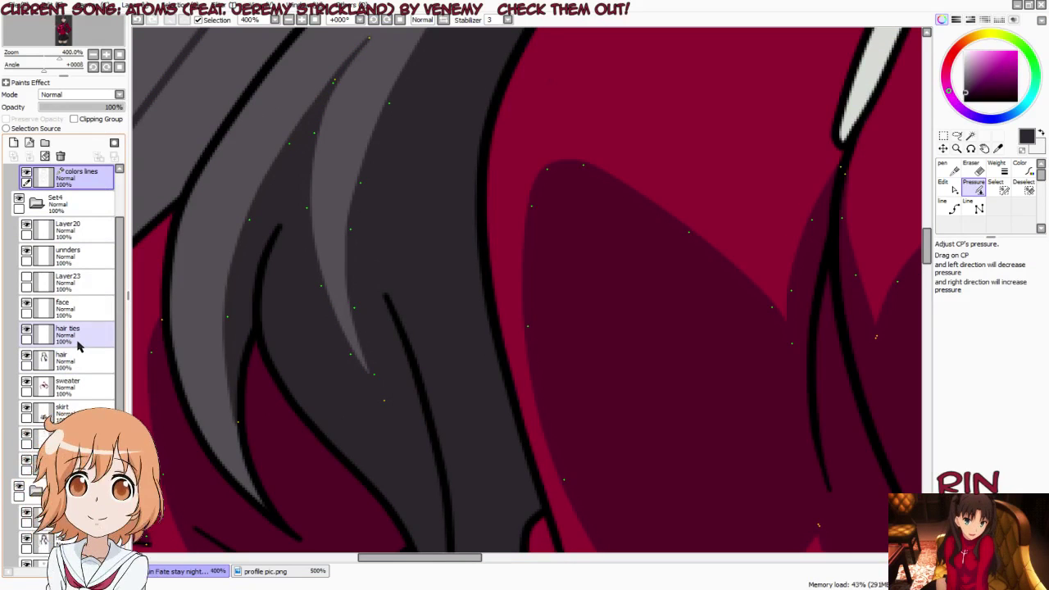
key(Tab)
scroll(418, 276, down, 2)
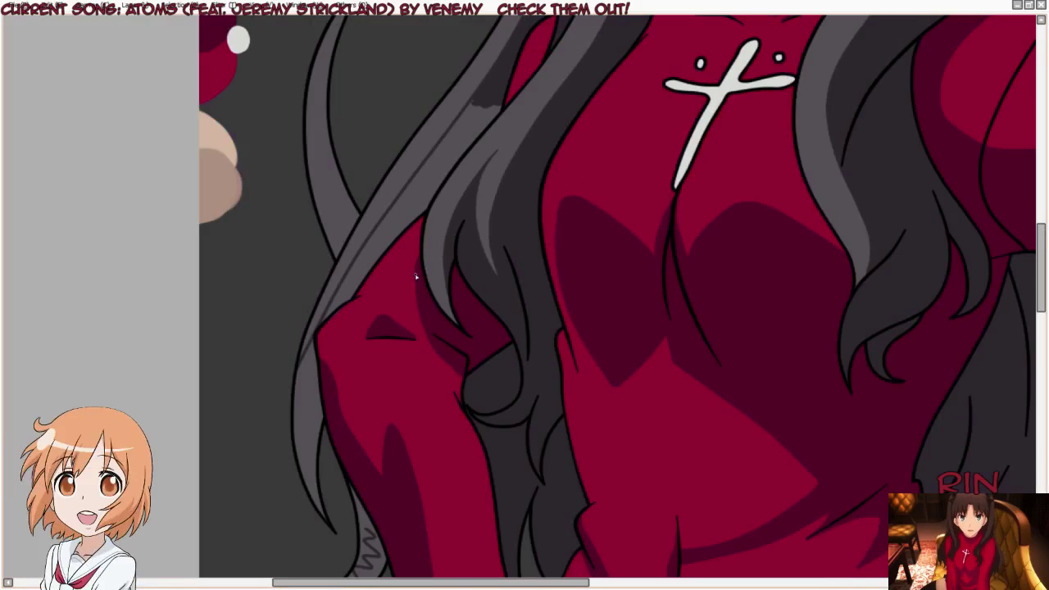
scroll(445, 286, up, 1)
scroll(426, 176, down, 1)
scroll(366, 265, down, 2)
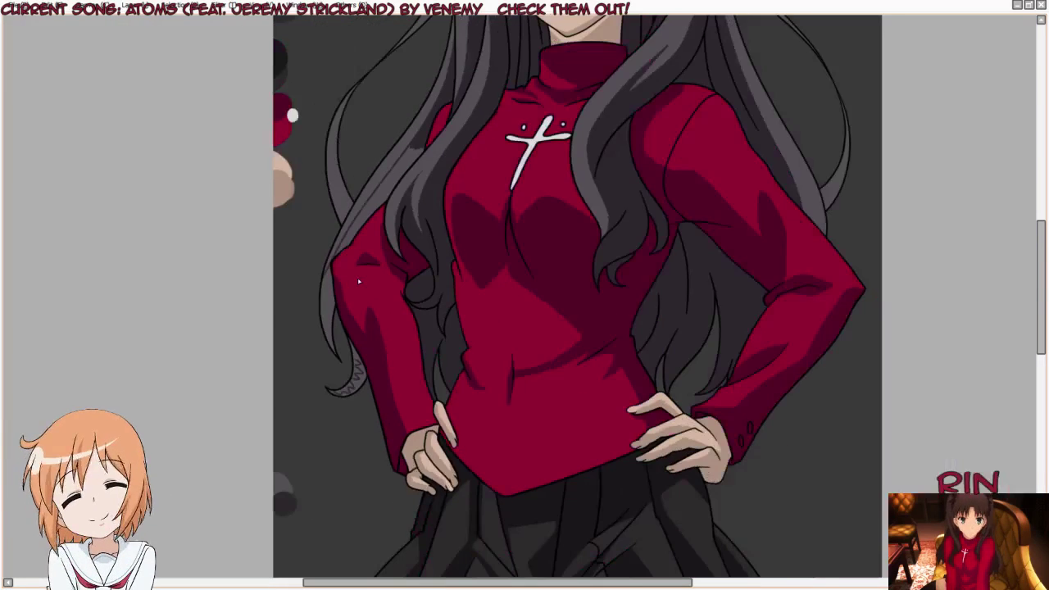
scroll(333, 245, up, 2)
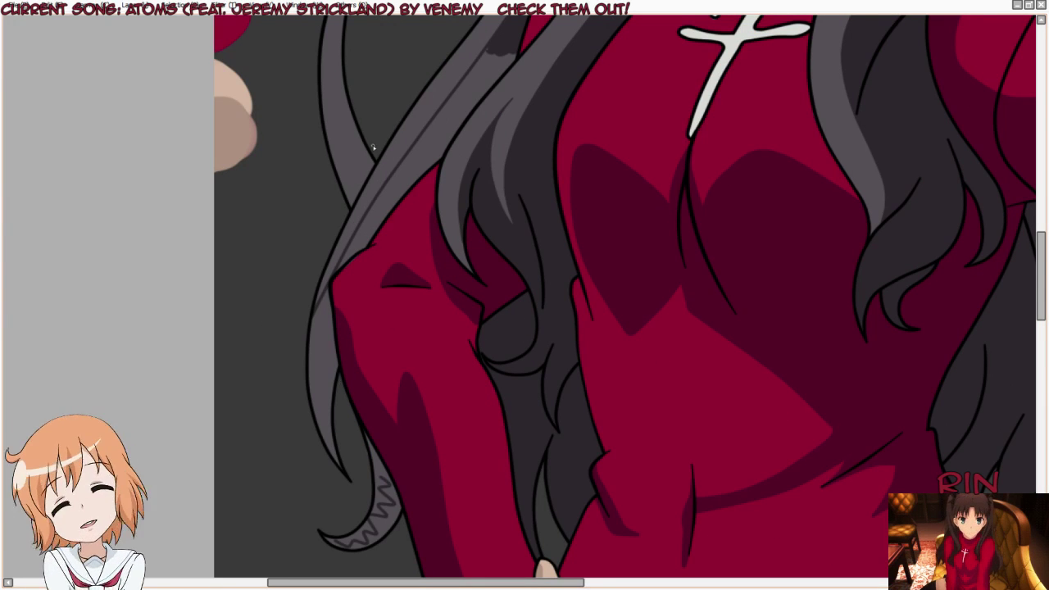
scroll(373, 148, down, 1)
scroll(455, 110, up, 1)
scroll(452, 132, up, 1)
scroll(451, 134, up, 2)
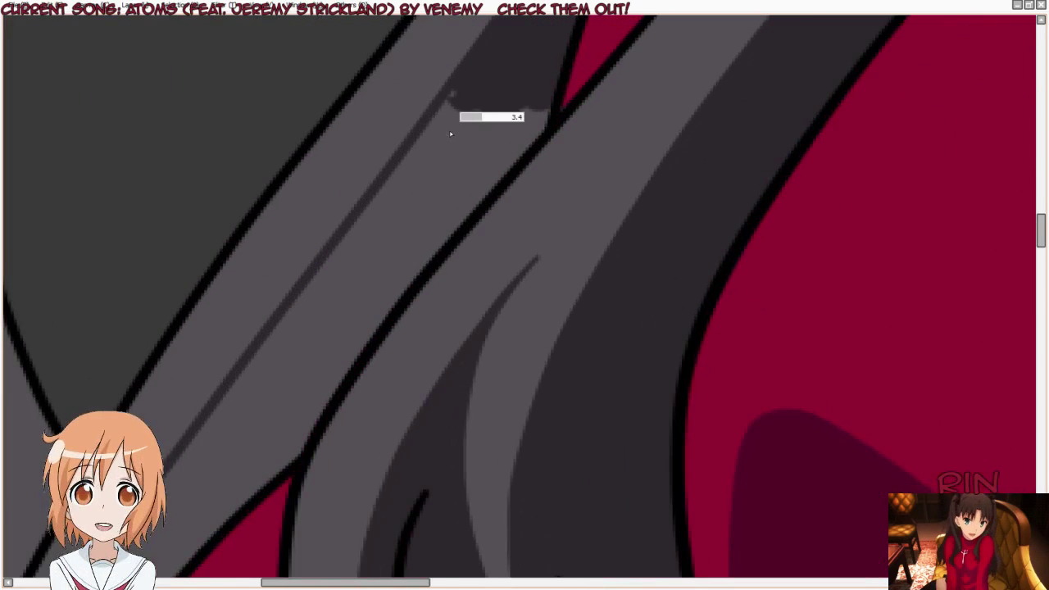
Step: Set brush size to 13.9 and paint a tapered dark shadow down the hair strand
mouse_move(472, 141)
mouse_down()
mouse_move(493, 154)
mouse_move(461, 94)
mouse_move(356, 224)
mouse_move(447, 164)
mouse_move(459, 205)
mouse_move(534, 103)
mouse_move(525, 56)
mouse_up()
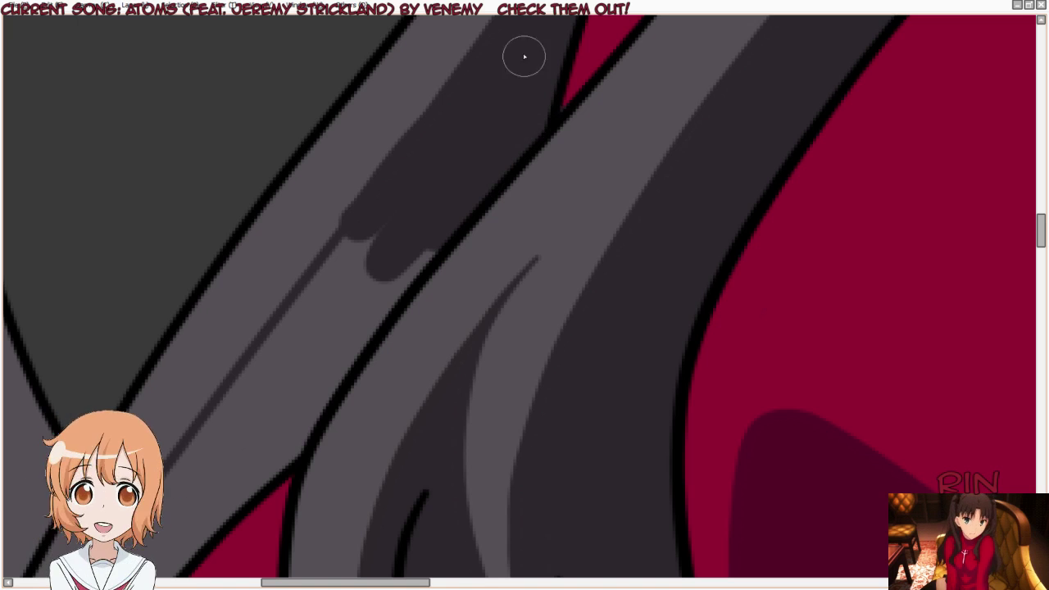
mouse_move(395, 149)
mouse_down()
mouse_move(316, 229)
mouse_move(328, 281)
mouse_move(375, 253)
mouse_move(351, 363)
mouse_move(433, 248)
mouse_up()
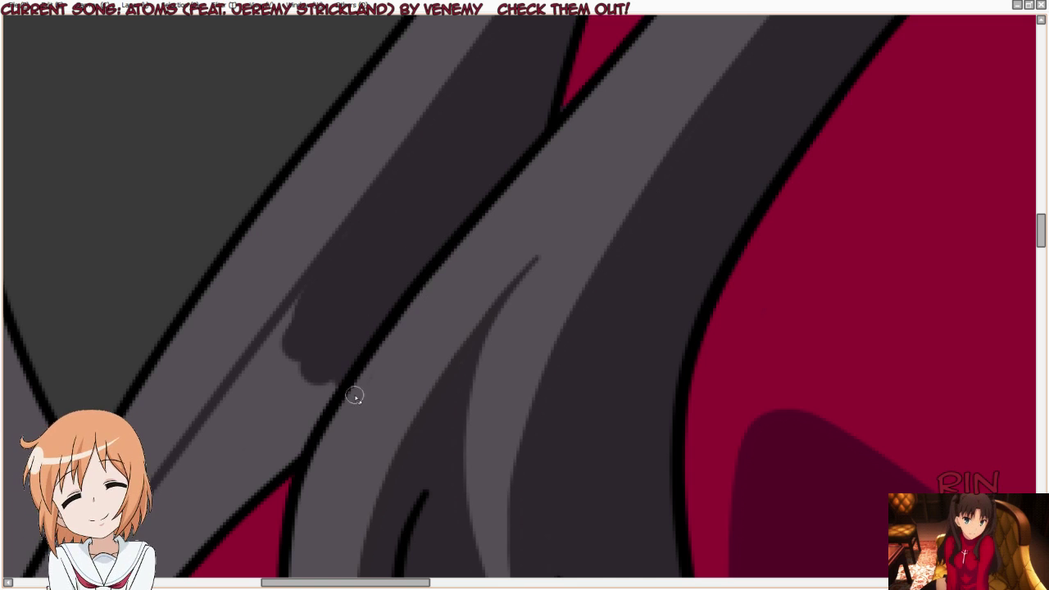
mouse_move(276, 440)
mouse_down()
mouse_move(288, 438)
mouse_move(282, 459)
mouse_move(248, 473)
mouse_move(192, 530)
mouse_move(168, 525)
mouse_up()
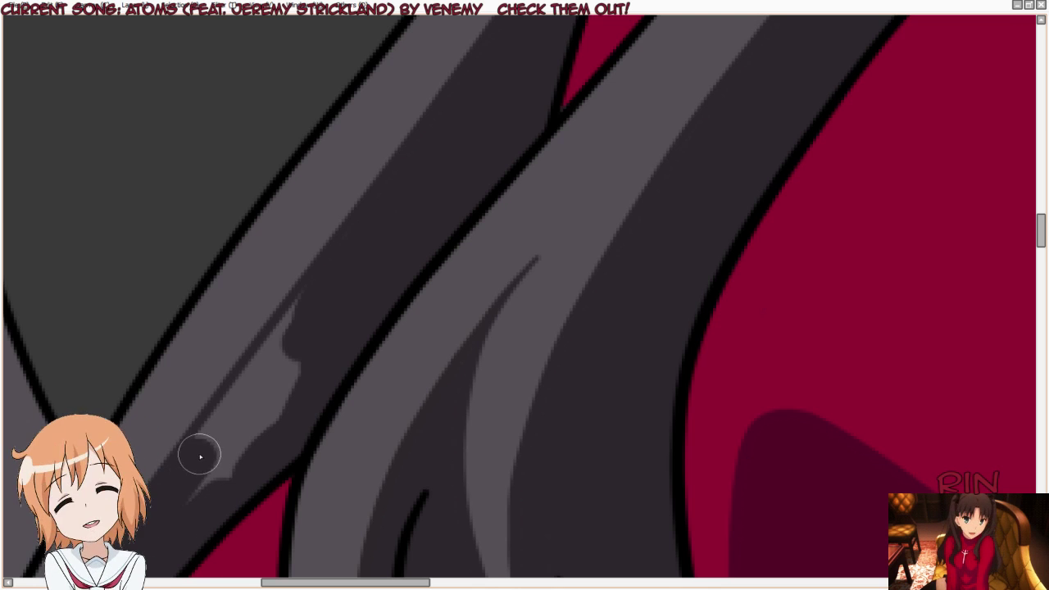
mouse_move(199, 450)
mouse_down()
mouse_move(164, 537)
mouse_move(276, 347)
mouse_move(313, 317)
mouse_up()
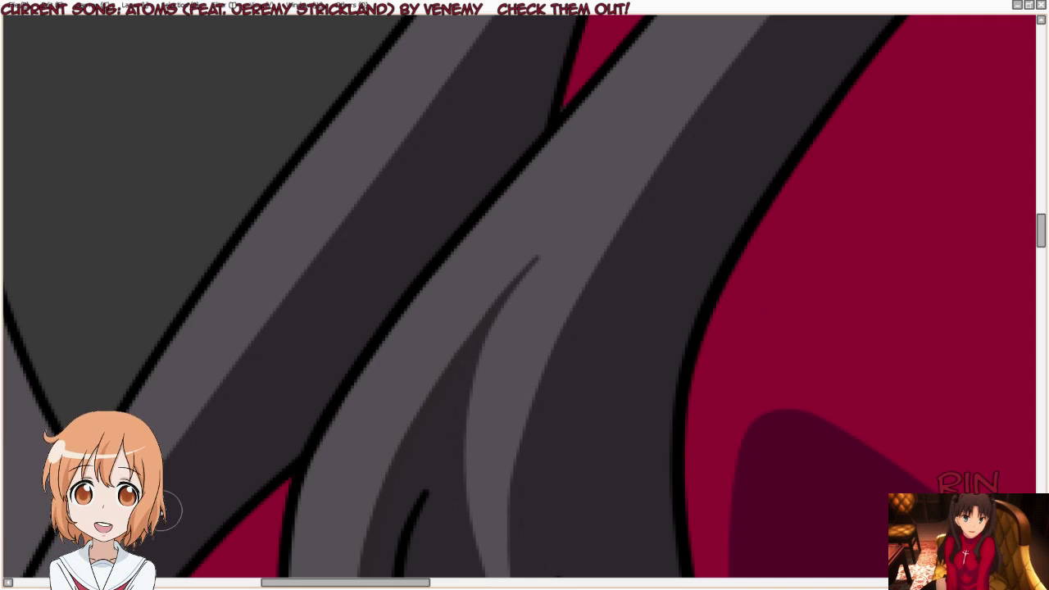
Step: Extend the strand's shadow down-left and shade it further with a larger brush
scroll(236, 318, down, 2)
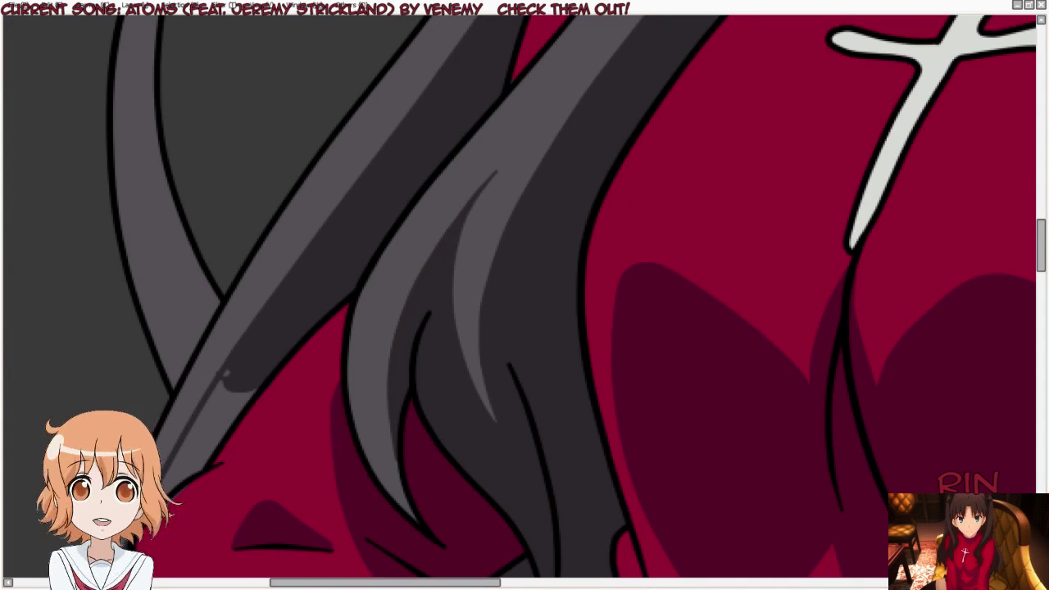
scroll(203, 367, up, 1)
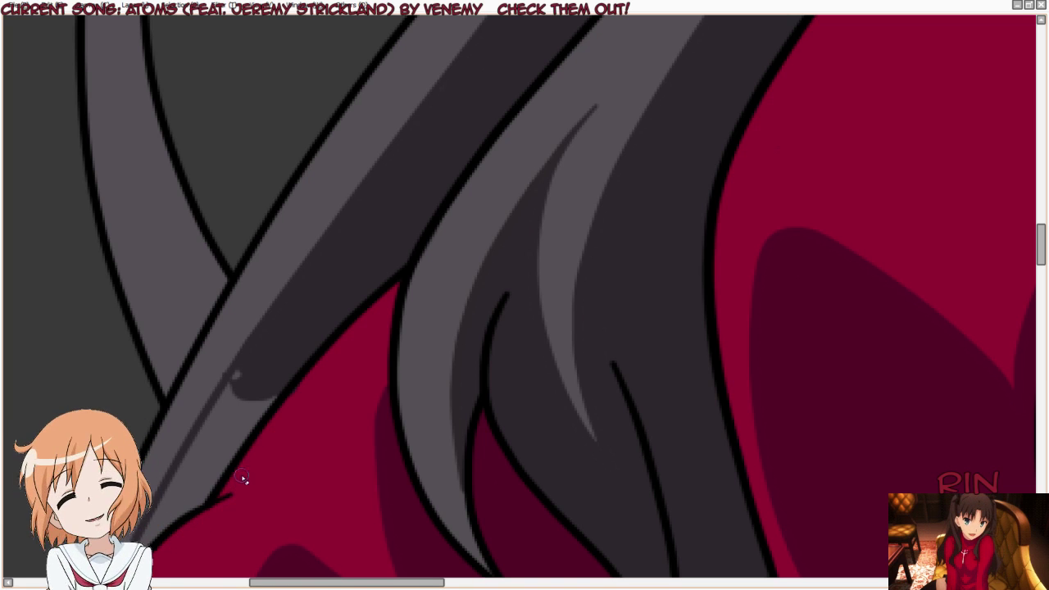
drag(241, 382, 197, 451)
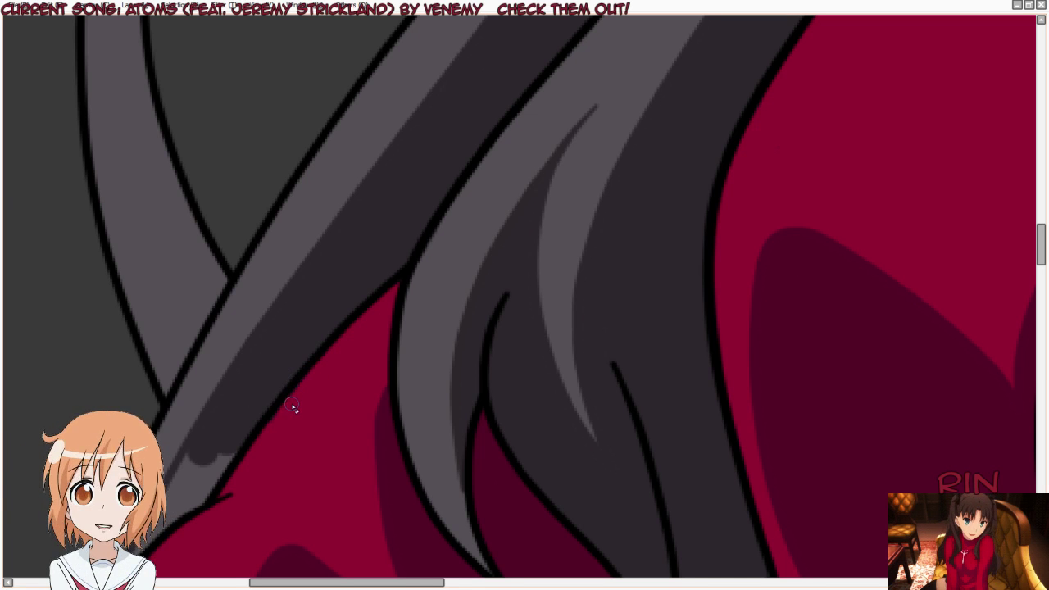
key(])
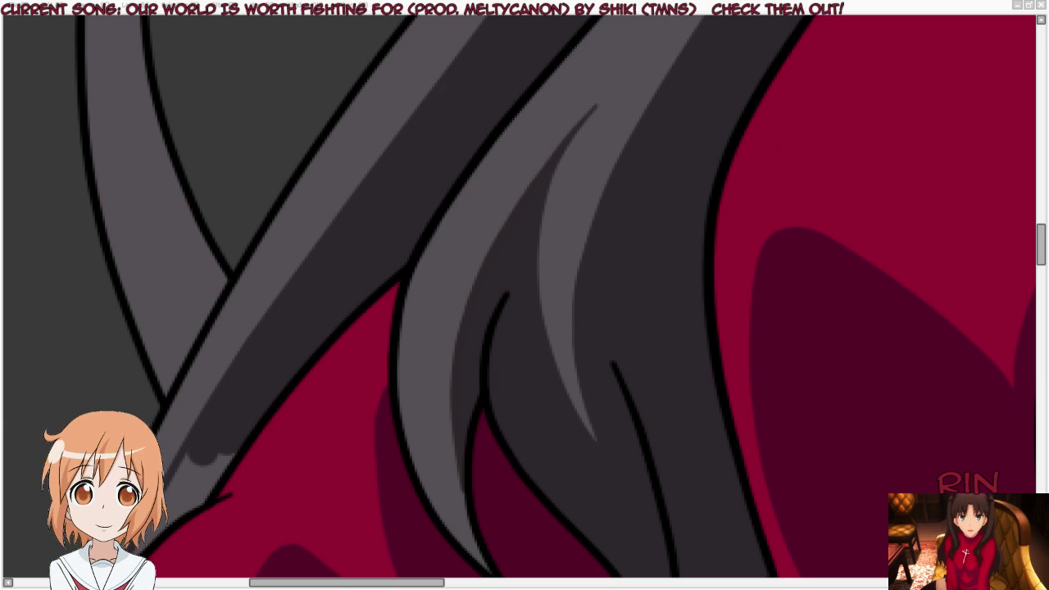
scroll(429, 368, down, 1)
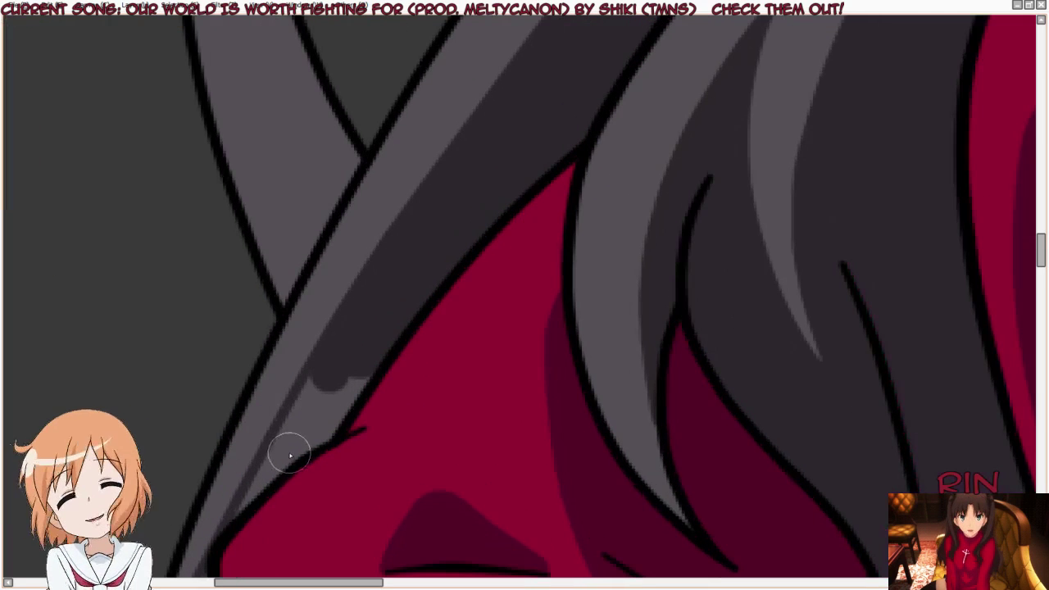
scroll(288, 451, up, 1)
mouse_move(233, 538)
mouse_down()
mouse_move(342, 358)
mouse_move(328, 410)
mouse_move(363, 351)
mouse_move(420, 370)
mouse_up()
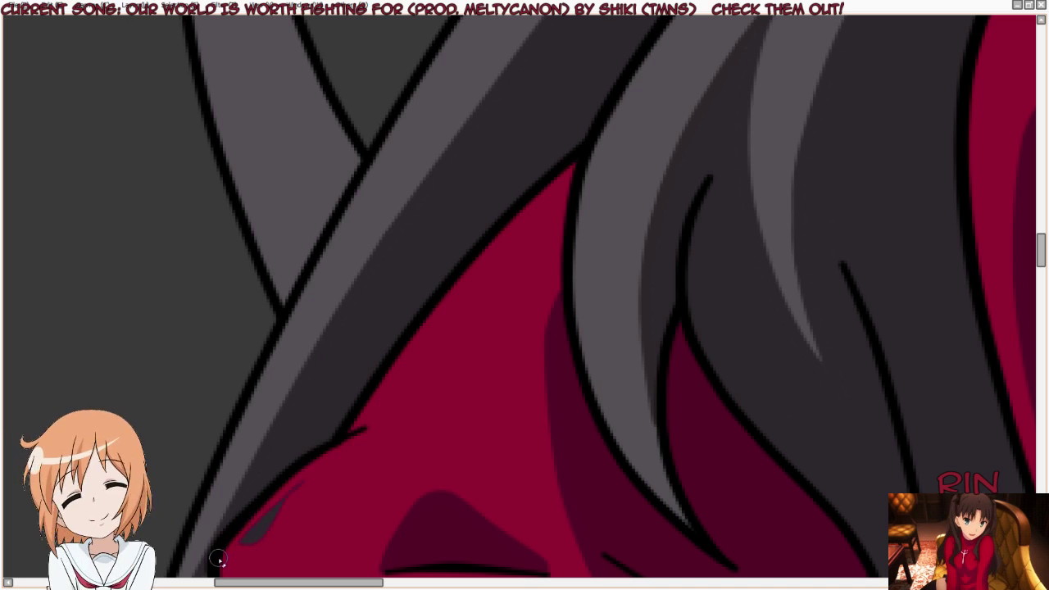
Step: Add a small dark shadow mark on the red sweater where the strand meets it
scroll(406, 409, down, 2)
scroll(419, 361, down, 2)
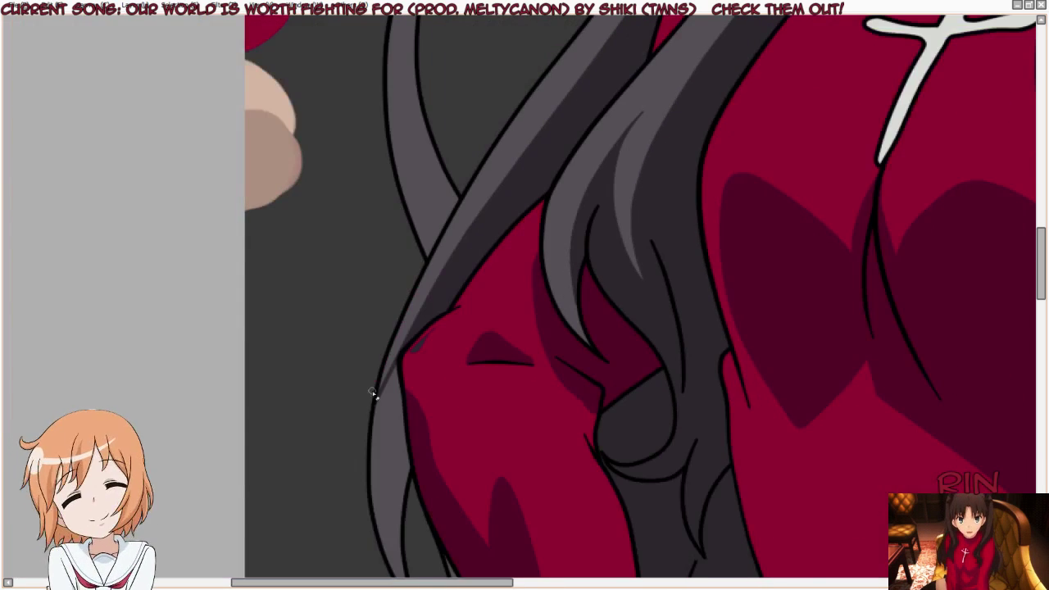
scroll(579, 292, up, 1)
scroll(588, 288, up, 1)
scroll(595, 300, up, 1)
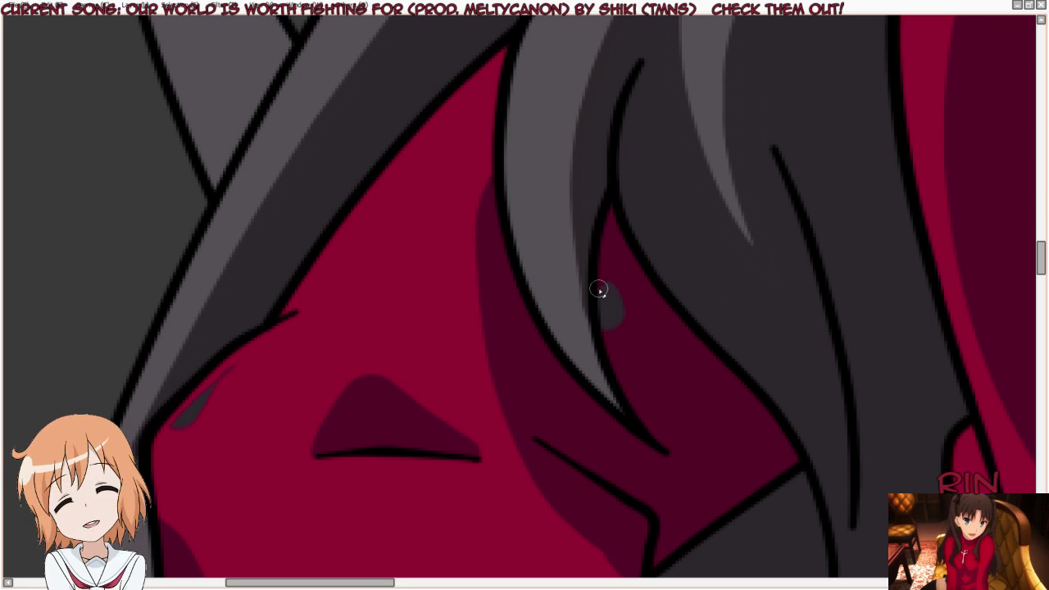
drag(617, 324, 605, 277)
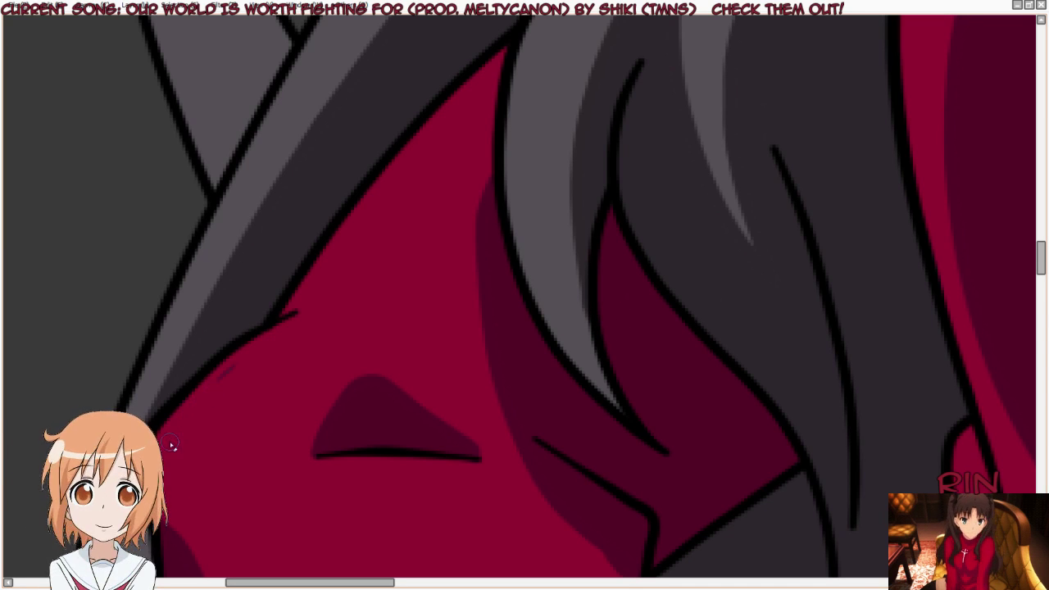
scroll(424, 300, down, 2)
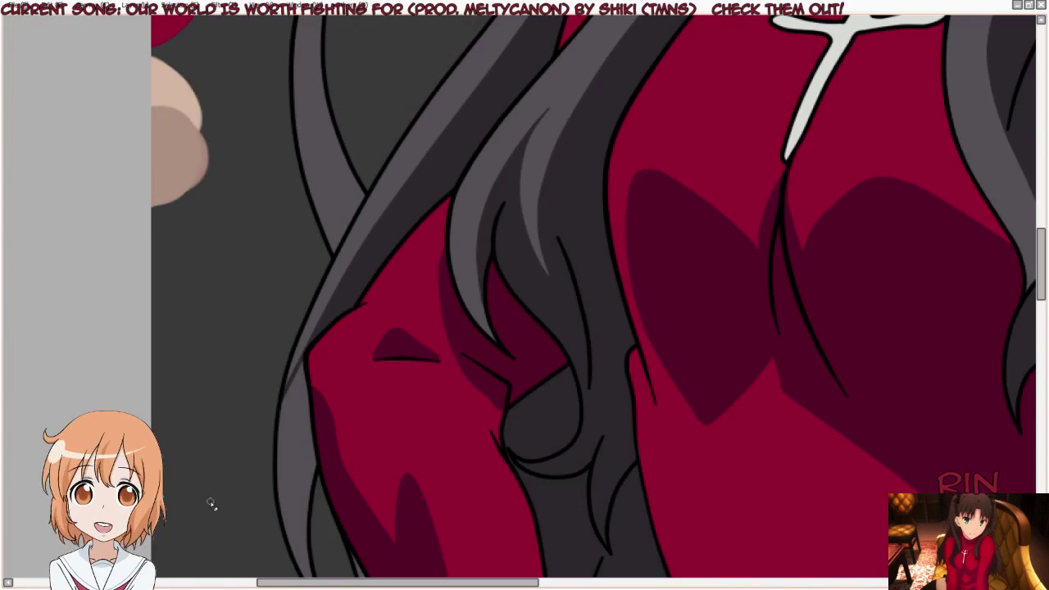
Step: Paint dark shading over the lower strand's grey highlight down to its tip
scroll(270, 522, up, 2)
mouse_move(301, 466)
mouse_down()
mouse_move(306, 391)
mouse_move(330, 547)
mouse_move(323, 497)
mouse_move(363, 383)
mouse_move(342, 281)
mouse_move(351, 201)
mouse_move(317, 284)
mouse_move(325, 243)
mouse_move(303, 356)
mouse_move(339, 371)
mouse_up()
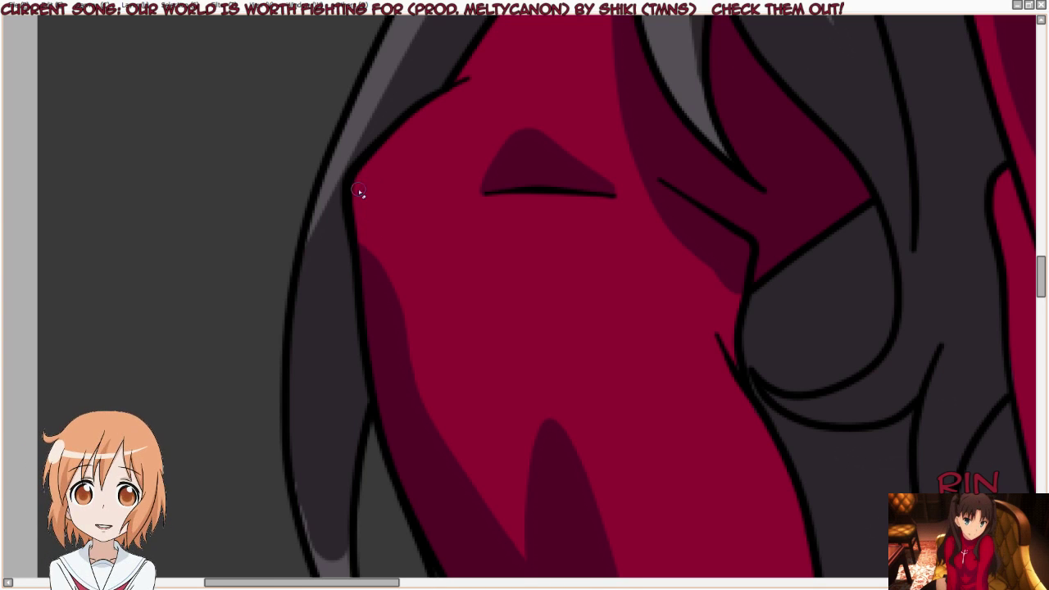
scroll(360, 192, down, 2)
scroll(339, 335, up, 1)
scroll(339, 334, up, 1)
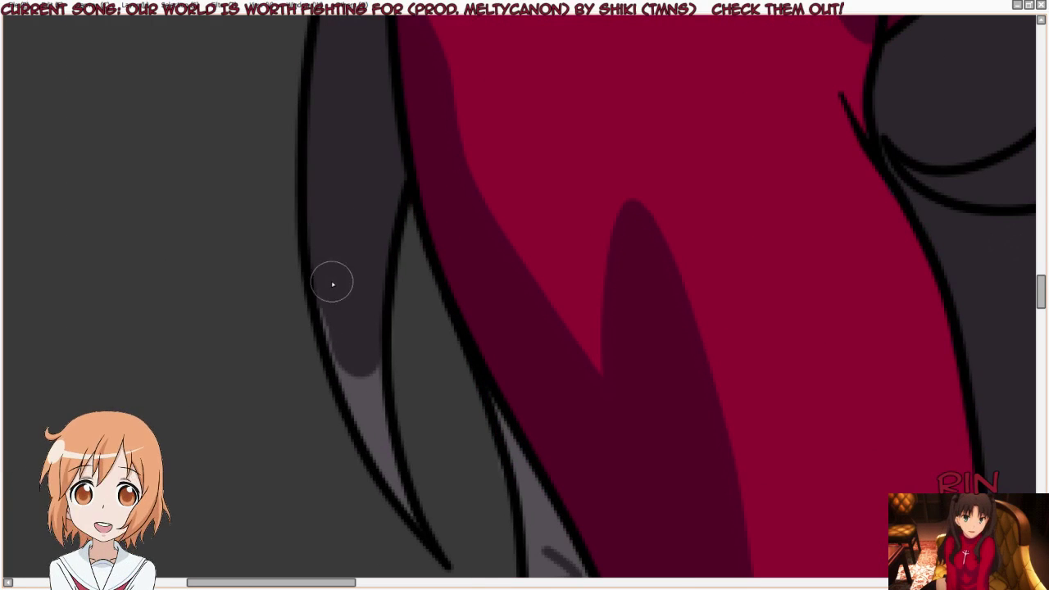
mouse_move(333, 284)
mouse_down()
mouse_move(347, 363)
mouse_move(397, 477)
mouse_move(424, 511)
mouse_up()
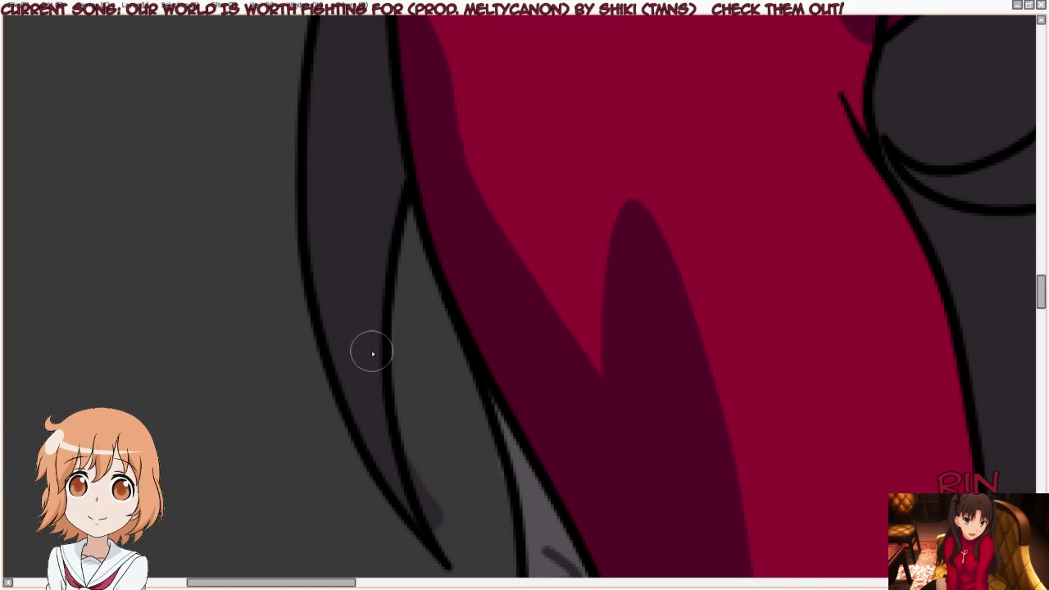
drag(416, 464, 436, 522)
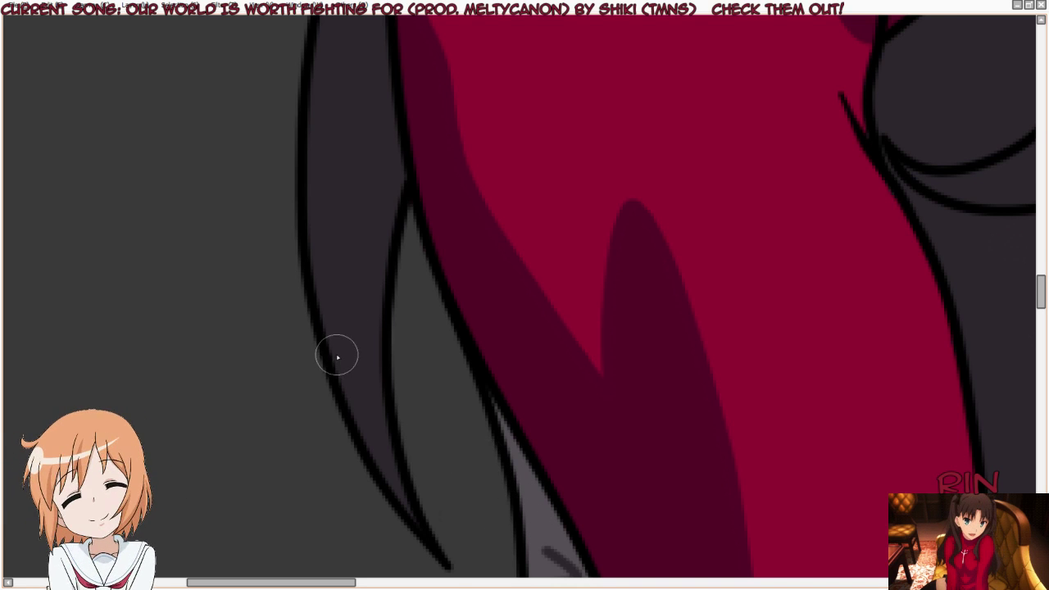
Step: Shade inside the curled hair tip and cover the remaining light specks
scroll(361, 281, down, 3)
scroll(393, 341, up, 2)
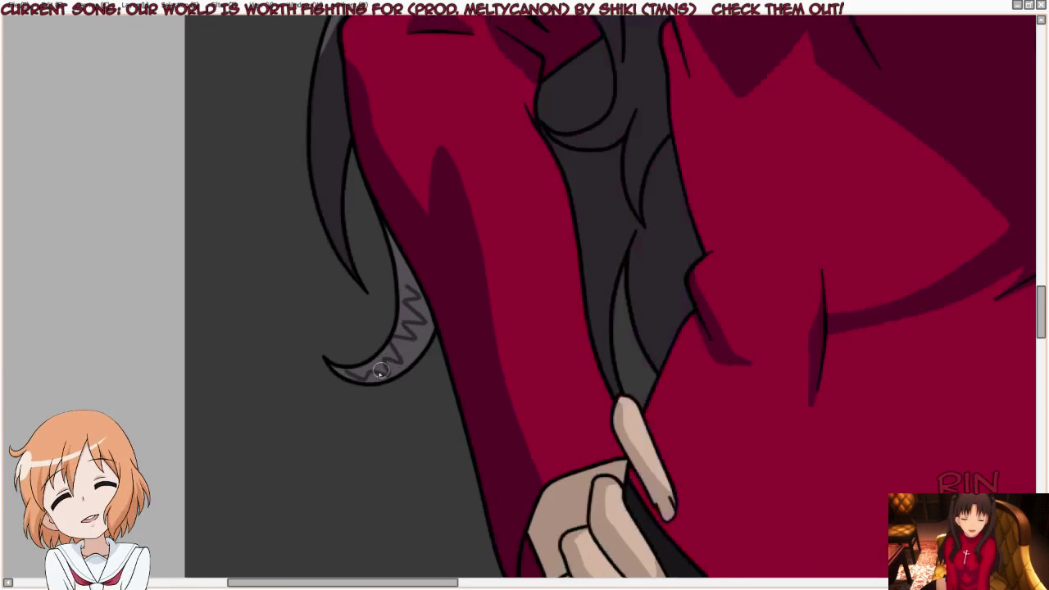
scroll(297, 374, up, 2)
mouse_move(285, 344)
mouse_down()
mouse_move(297, 363)
mouse_move(364, 378)
mouse_move(432, 347)
mouse_move(474, 289)
mouse_move(452, 328)
mouse_move(476, 276)
mouse_move(434, 202)
mouse_move(476, 273)
mouse_move(435, 168)
mouse_move(450, 218)
mouse_move(429, 194)
mouse_move(435, 312)
mouse_move(418, 291)
mouse_move(414, 315)
mouse_move(341, 376)
mouse_up()
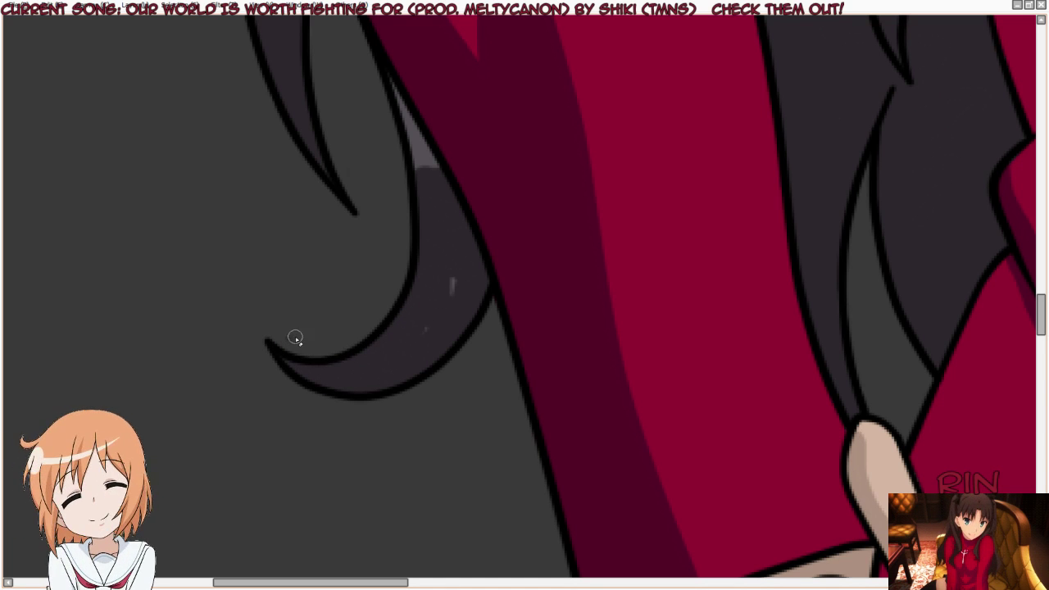
drag(401, 308, 457, 286)
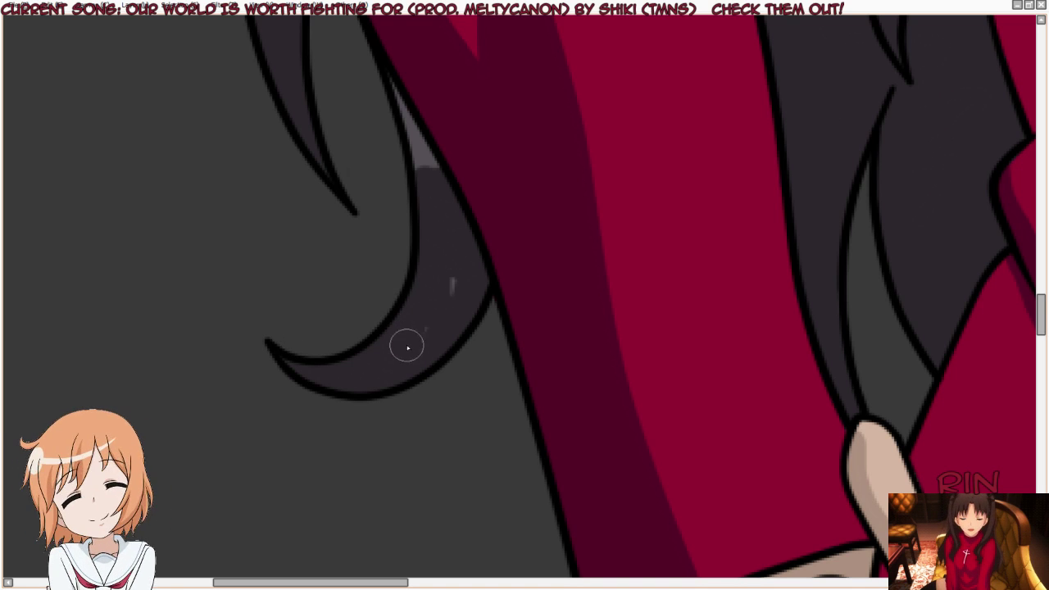
mouse_move(381, 82)
mouse_down()
mouse_move(428, 169)
mouse_move(393, 136)
mouse_move(372, 80)
mouse_up()
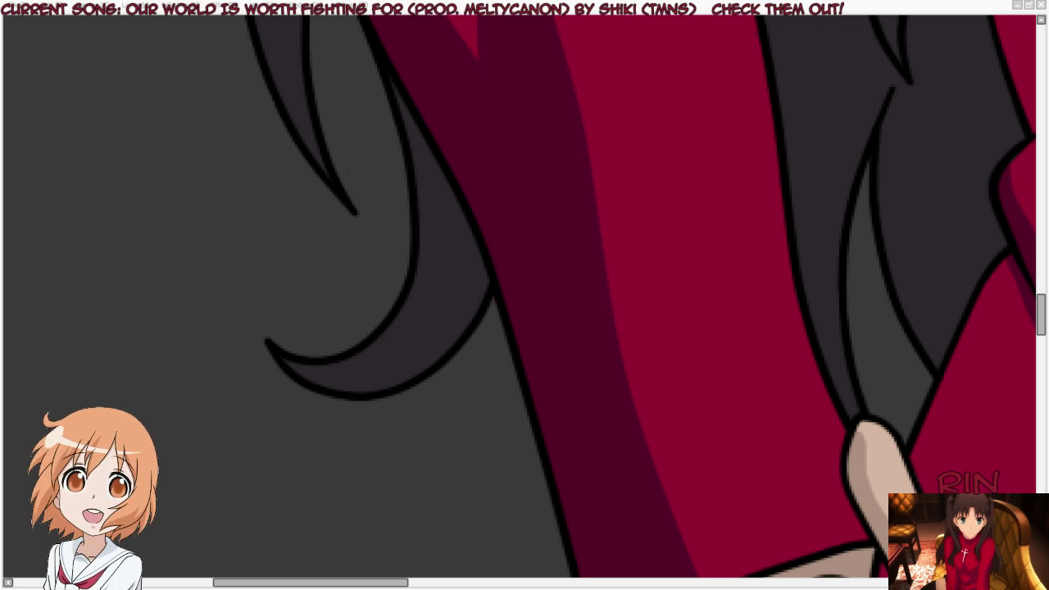
Step: Select the face layer and switch to the Ink Pen tool with panels hidden
scroll(351, 265, down, 2)
scroll(350, 271, down, 2)
scroll(353, 270, down, 2)
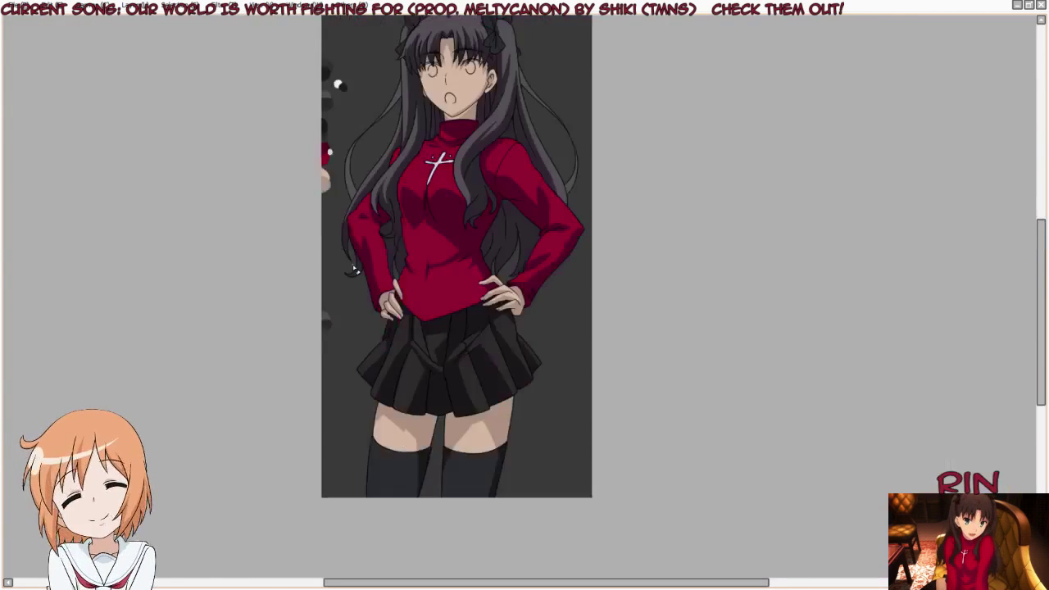
scroll(354, 269, down, 2)
scroll(373, 205, up, 4)
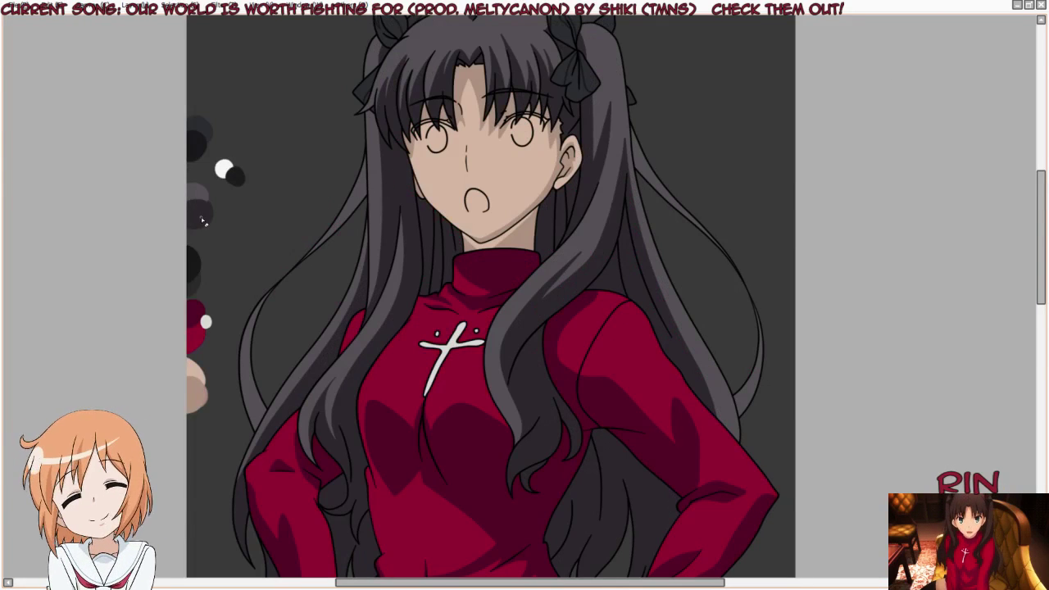
key(Tab)
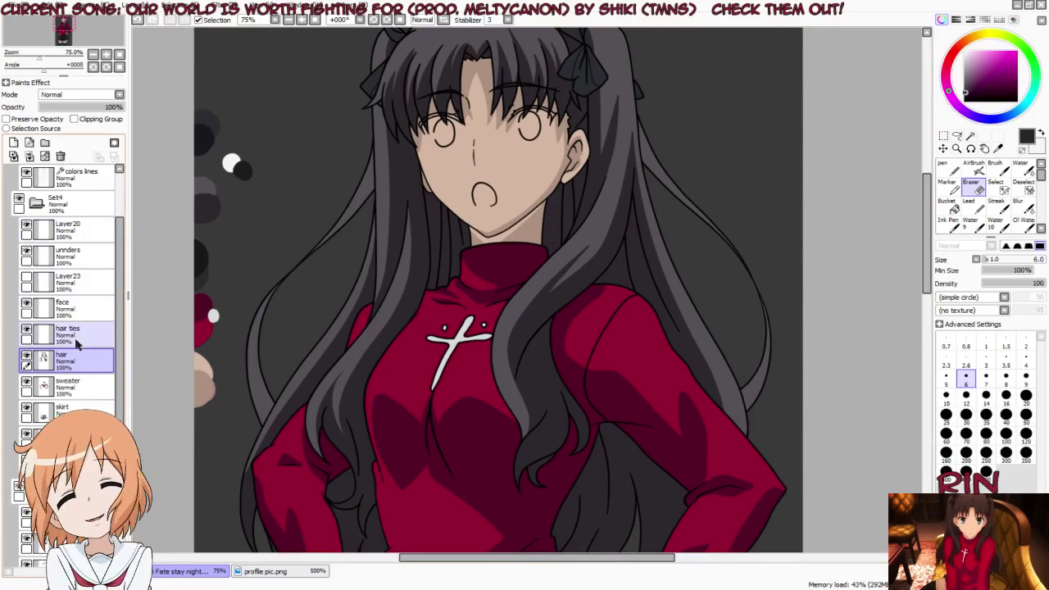
click(49, 307)
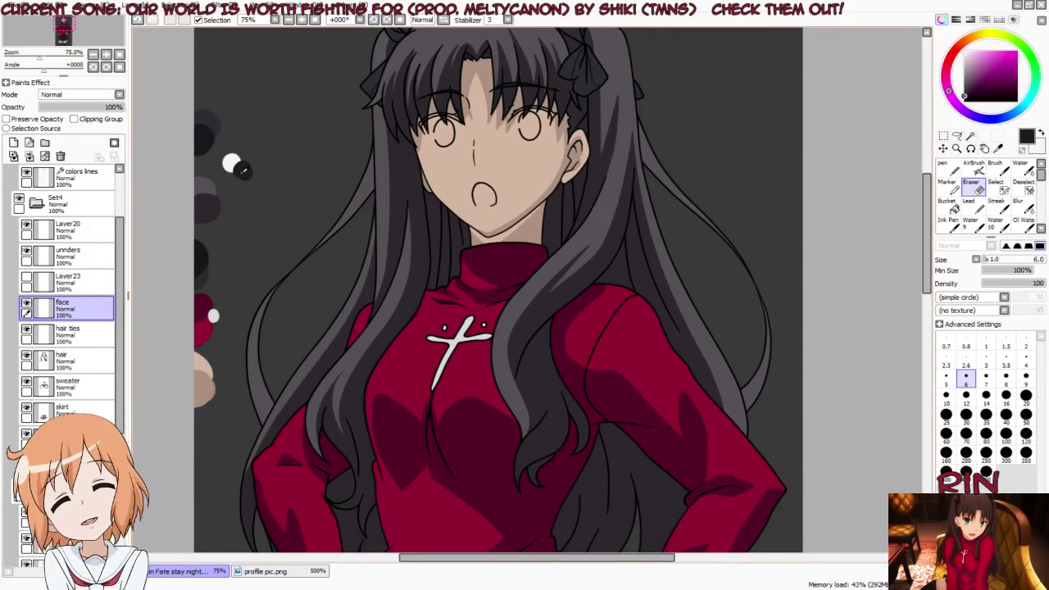
key(n)
key(Tab)
Step: Thicken the black hair line arching above the eye
scroll(373, 205, up, 3)
scroll(374, 204, up, 3)
scroll(373, 205, up, 2)
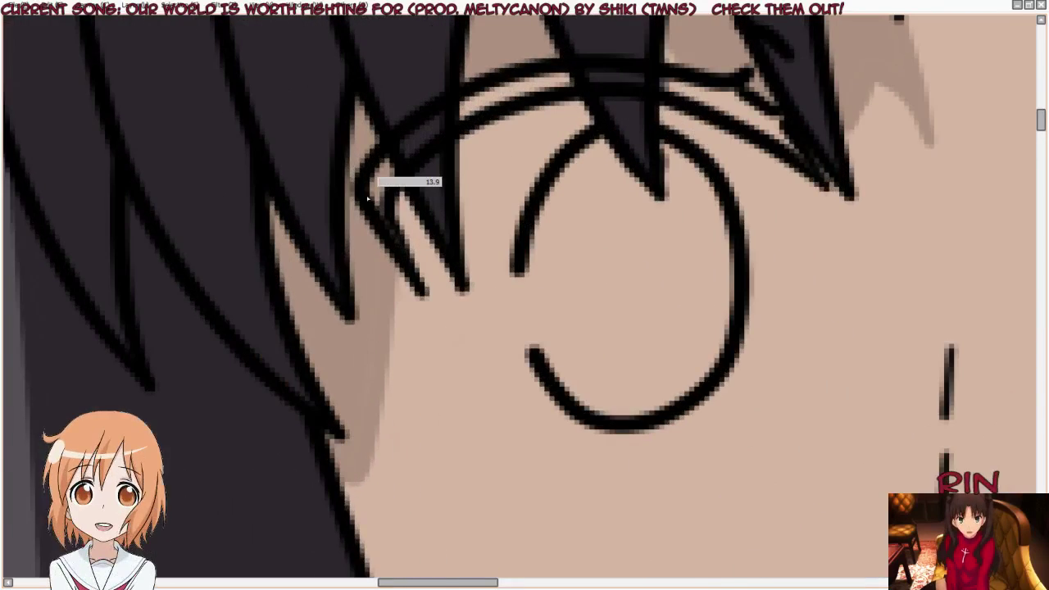
mouse_move(395, 250)
mouse_down()
mouse_move(375, 176)
mouse_move(371, 197)
mouse_move(381, 168)
mouse_move(471, 105)
mouse_move(558, 72)
mouse_move(457, 114)
mouse_up()
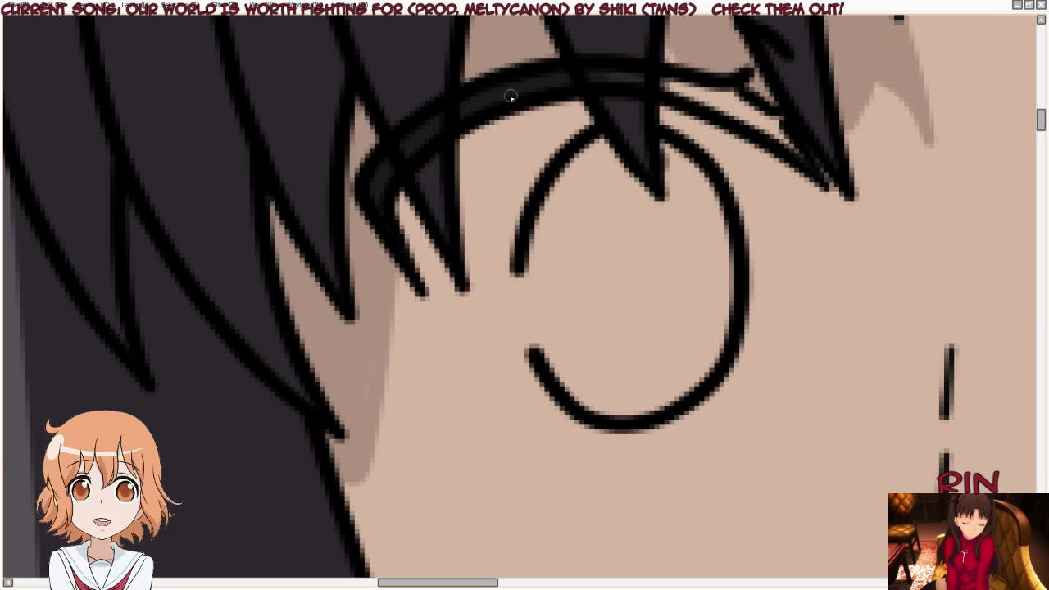
Step: Finish inking the dark band over the eye and hide the hair colour and skin shading layers
mouse_move(579, 89)
mouse_down()
mouse_move(680, 87)
mouse_move(704, 100)
mouse_up()
key(Tab)
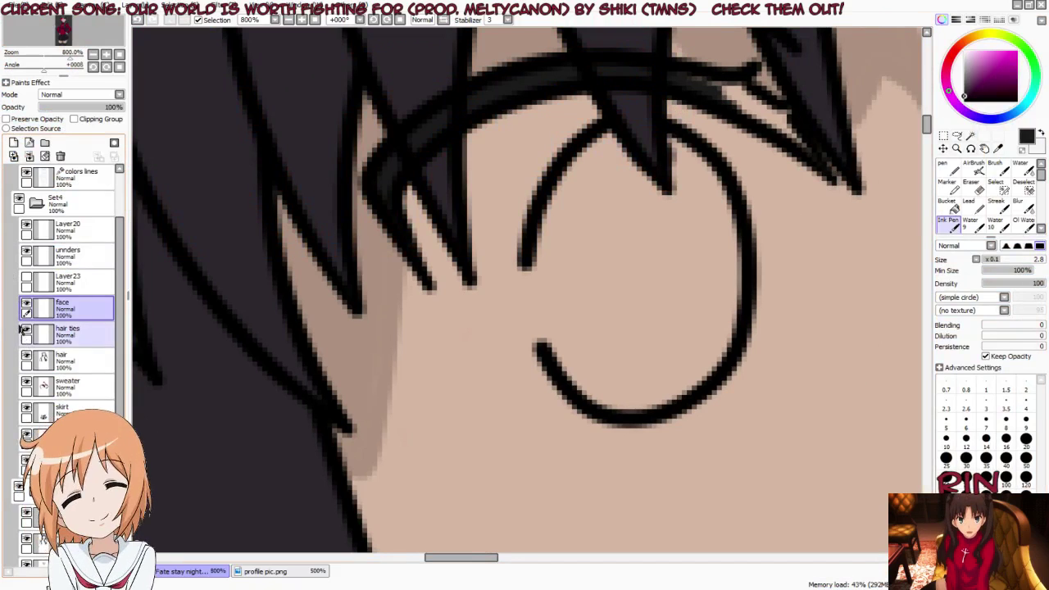
click(26, 358)
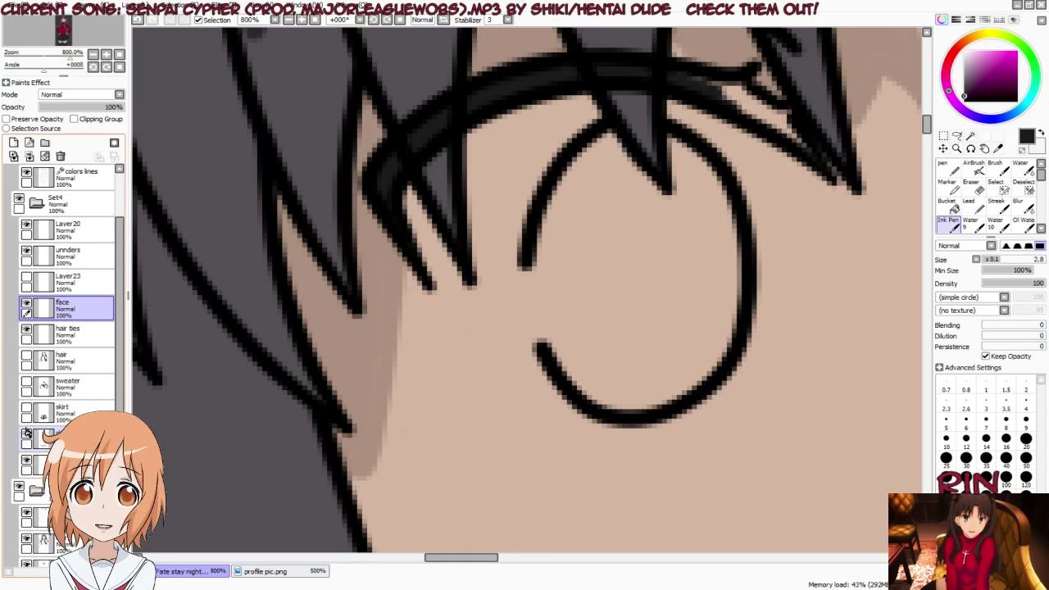
click(27, 432)
click(27, 435)
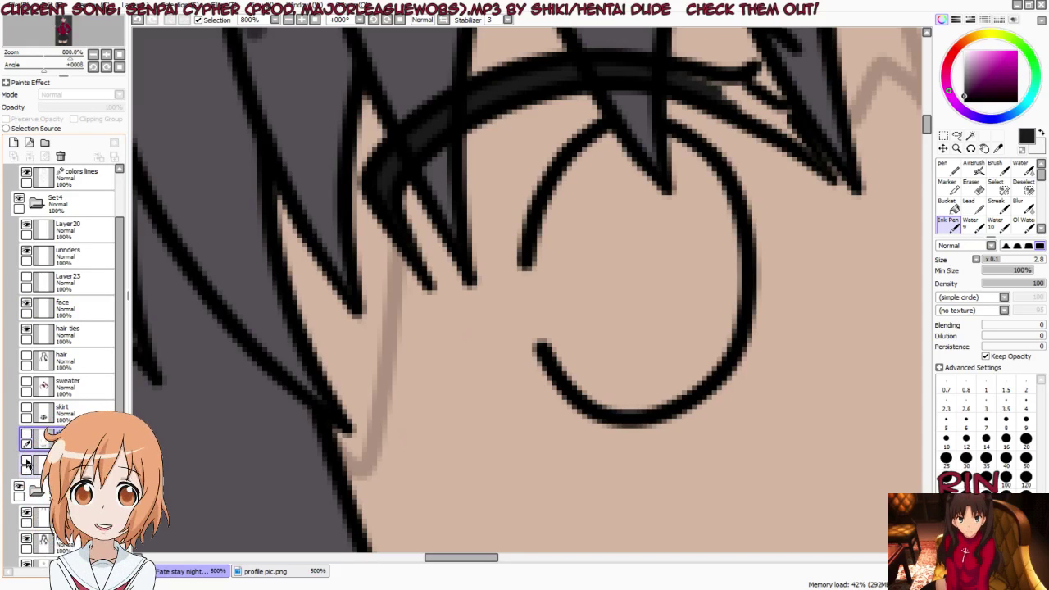
Step: Hide the remaining hair colour, skin fill, dark grey overlay and colour fill layers
scroll(27, 464, down, 1)
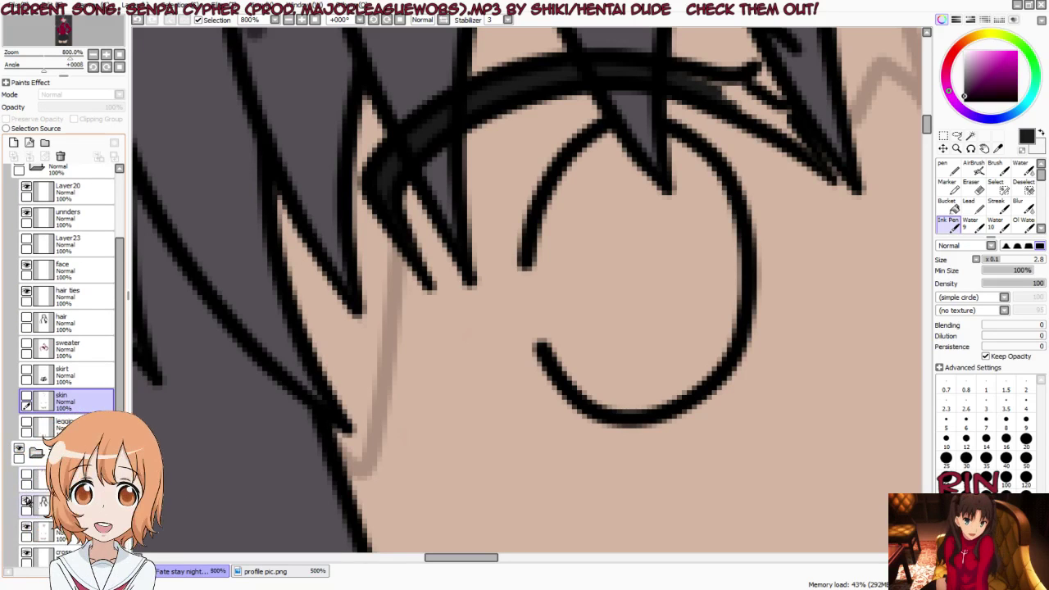
click(27, 501)
scroll(27, 501, down, 1)
click(27, 510)
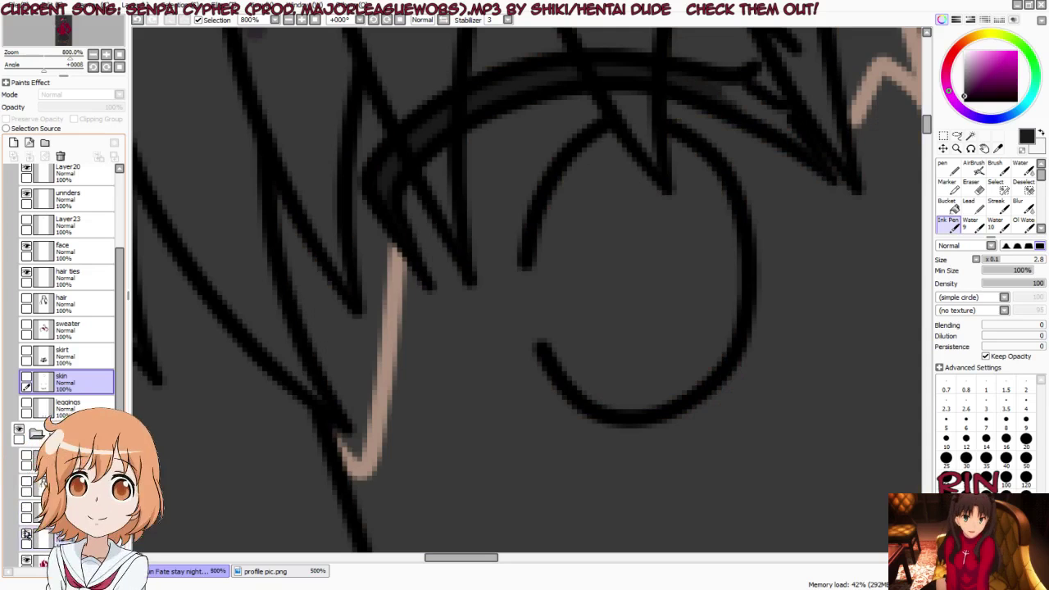
scroll(32, 555, down, 2)
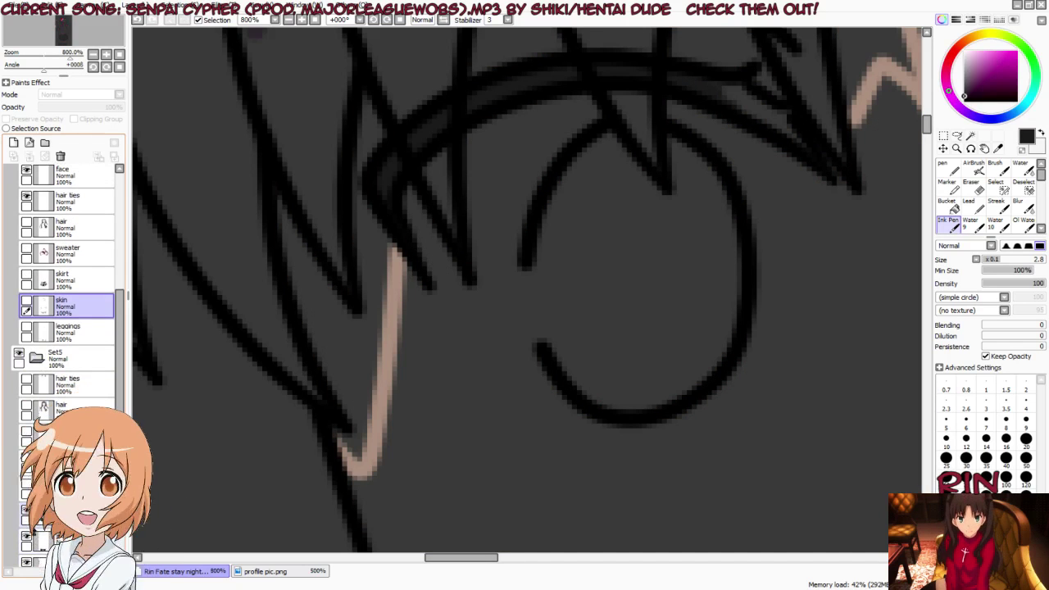
scroll(28, 541, down, 1)
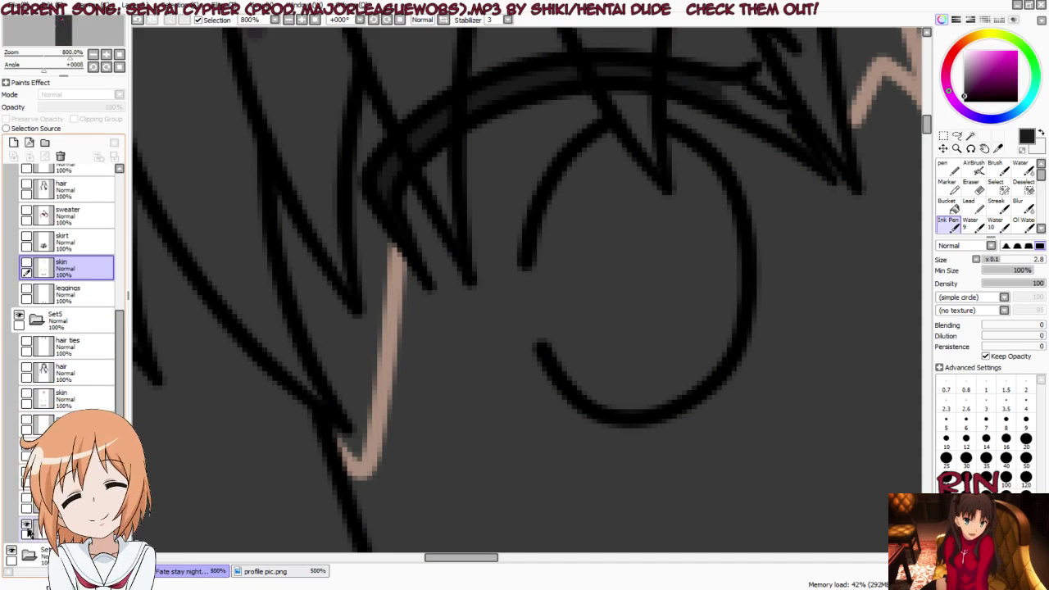
scroll(43, 525, down, 1)
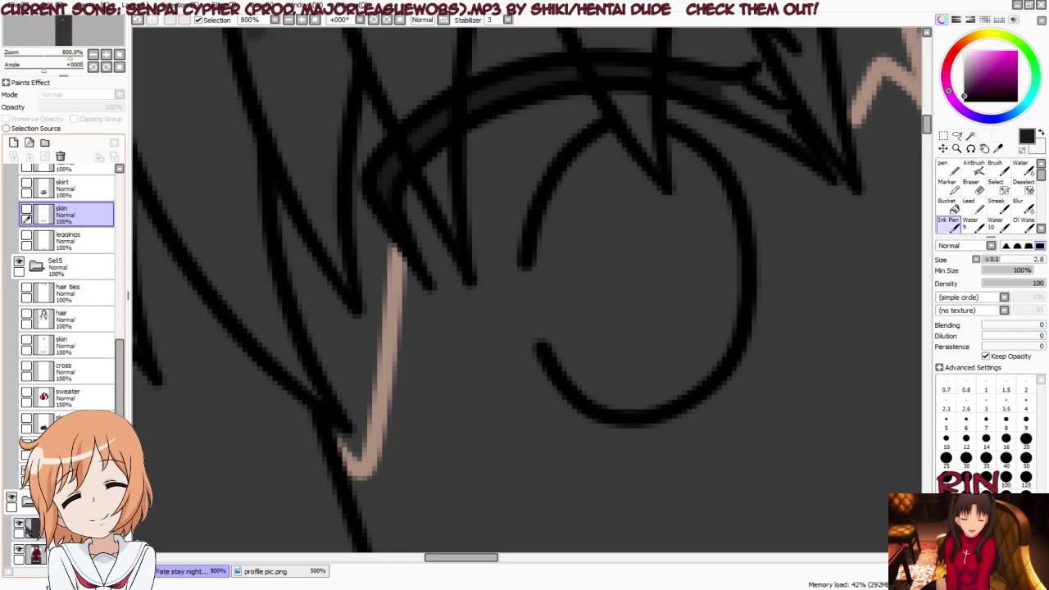
click(18, 528)
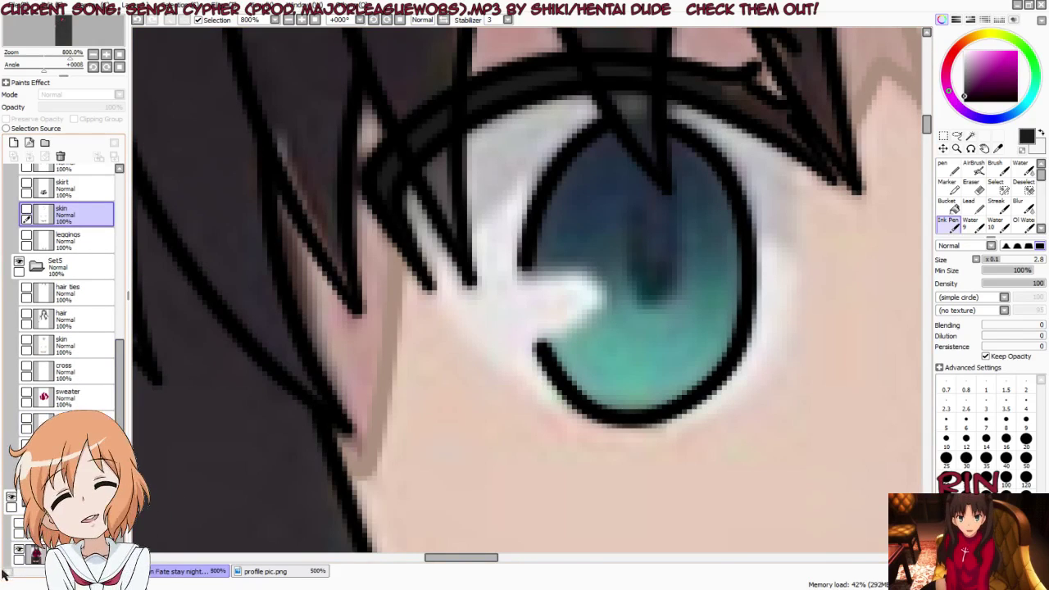
click(18, 554)
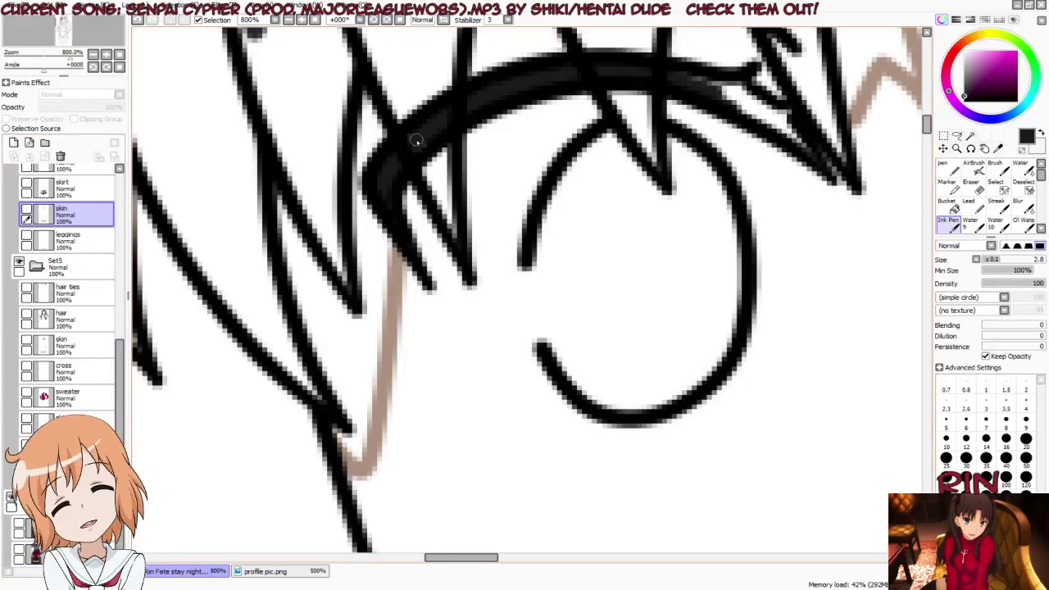
Step: Reselect the face layer and hide the panels for a full-window canvas
scroll(50, 262, up, 3)
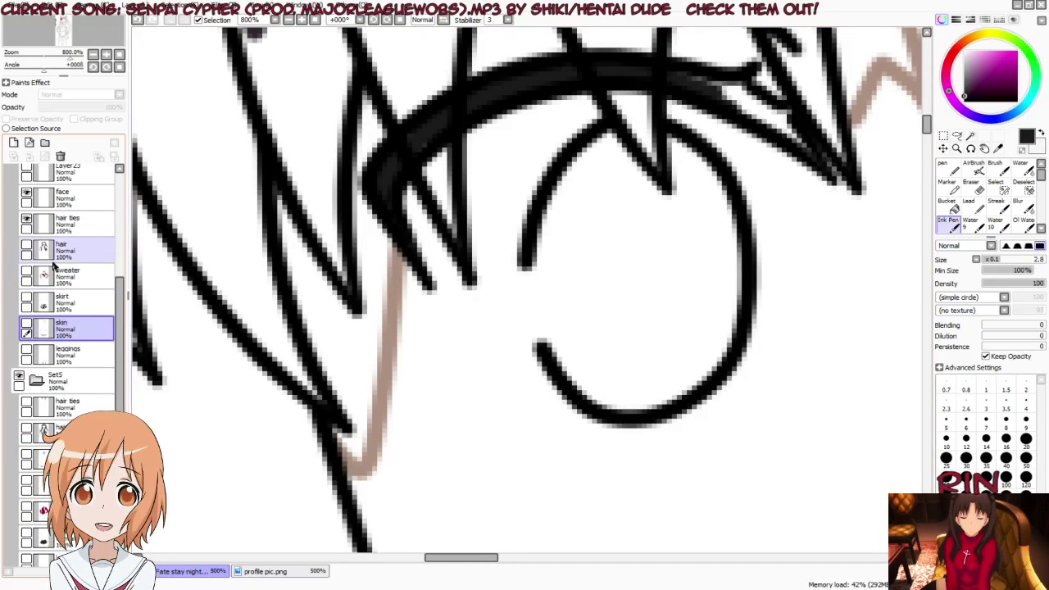
scroll(57, 237, up, 2)
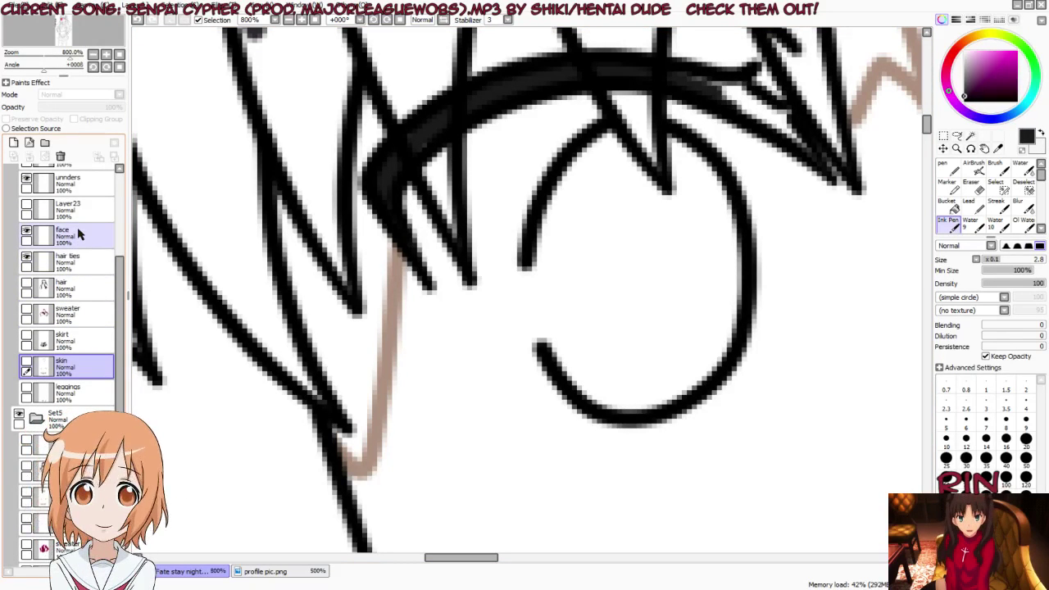
click(77, 234)
key(Tab)
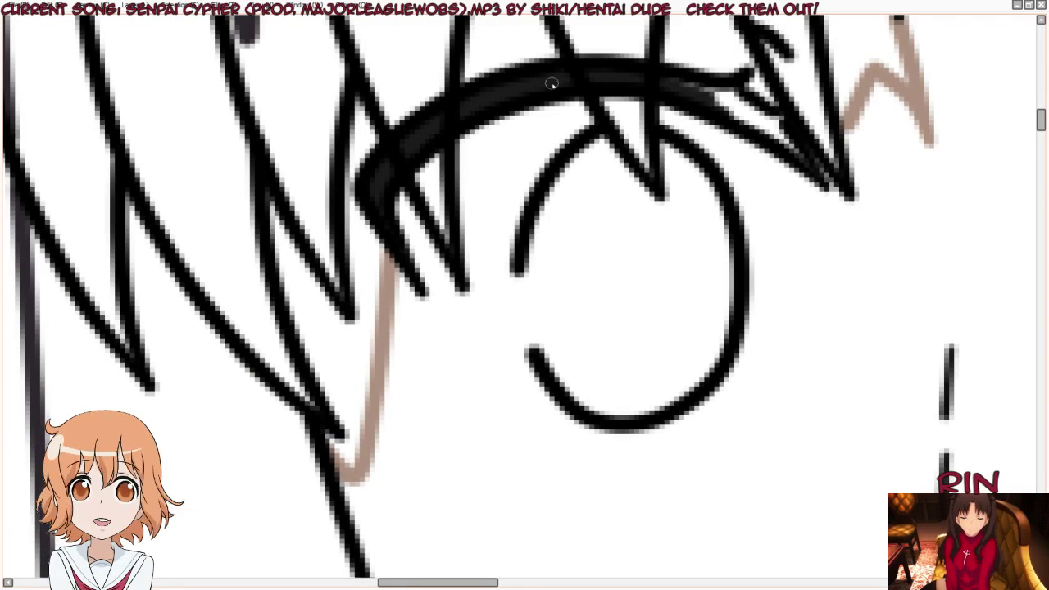
Step: Paint black over the left lashes and the white streak inside the eyelid arc
scroll(551, 84, down, 3)
scroll(552, 84, up, 2)
scroll(533, 95, up, 2)
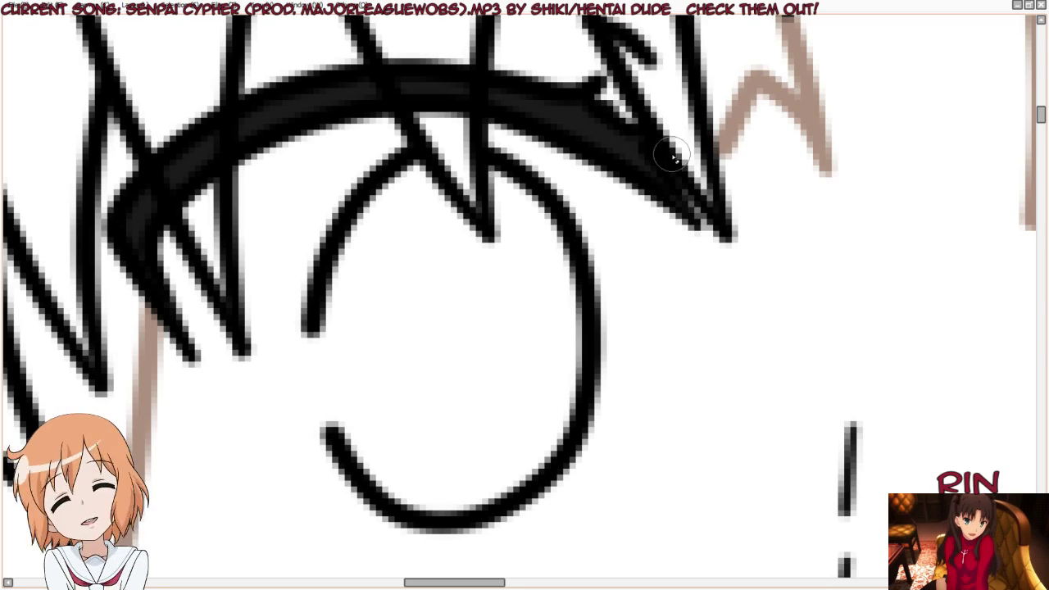
scroll(637, 150, down, 1)
scroll(276, 110, down, 2)
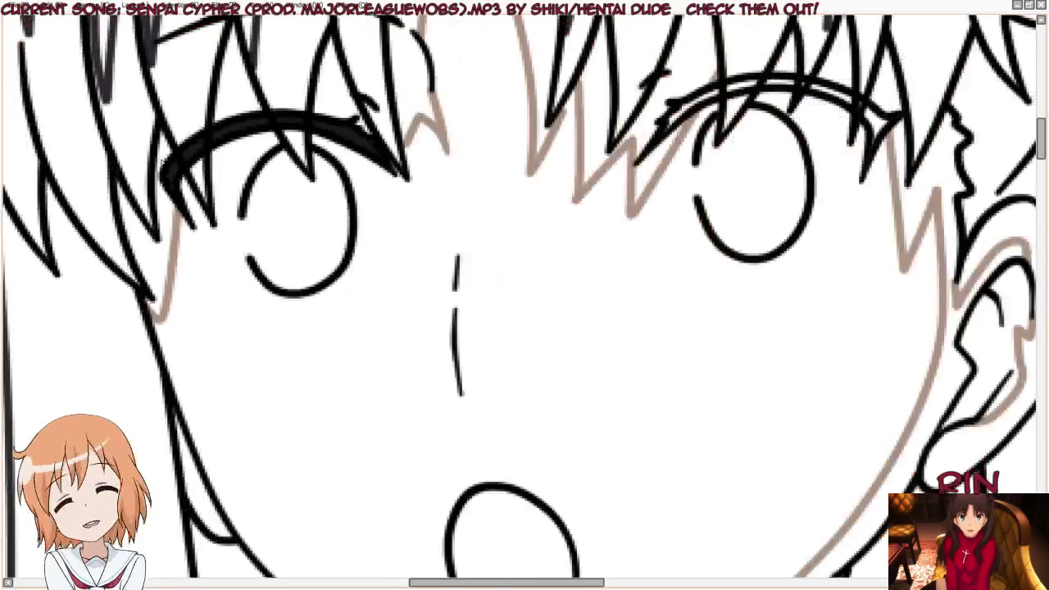
scroll(276, 110, down, 1)
scroll(276, 110, down, 1)
scroll(440, 132, up, 2)
scroll(440, 132, up, 2)
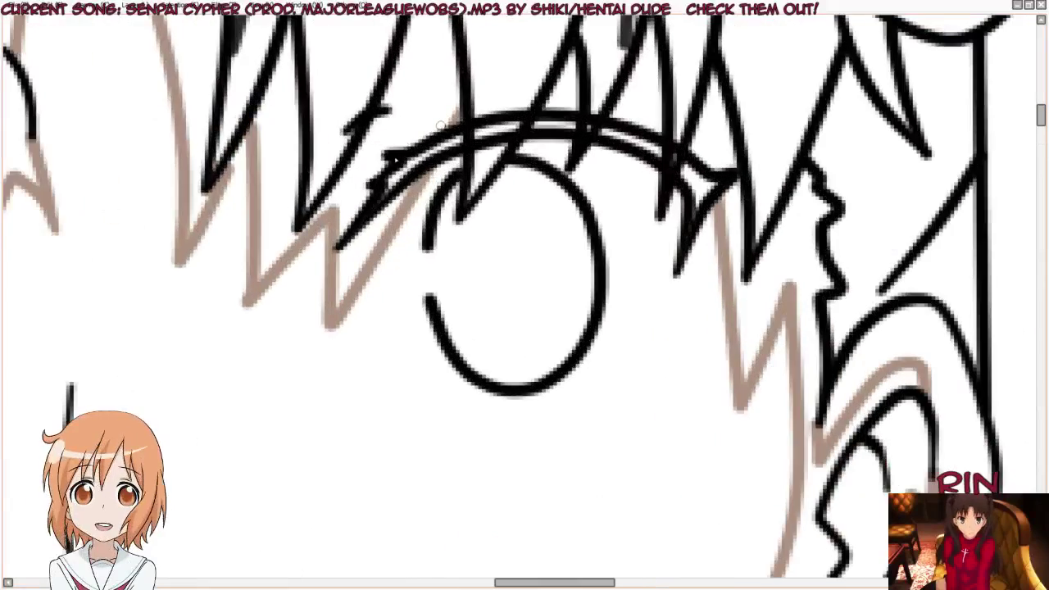
scroll(440, 132, up, 1)
drag(362, 244, 456, 172)
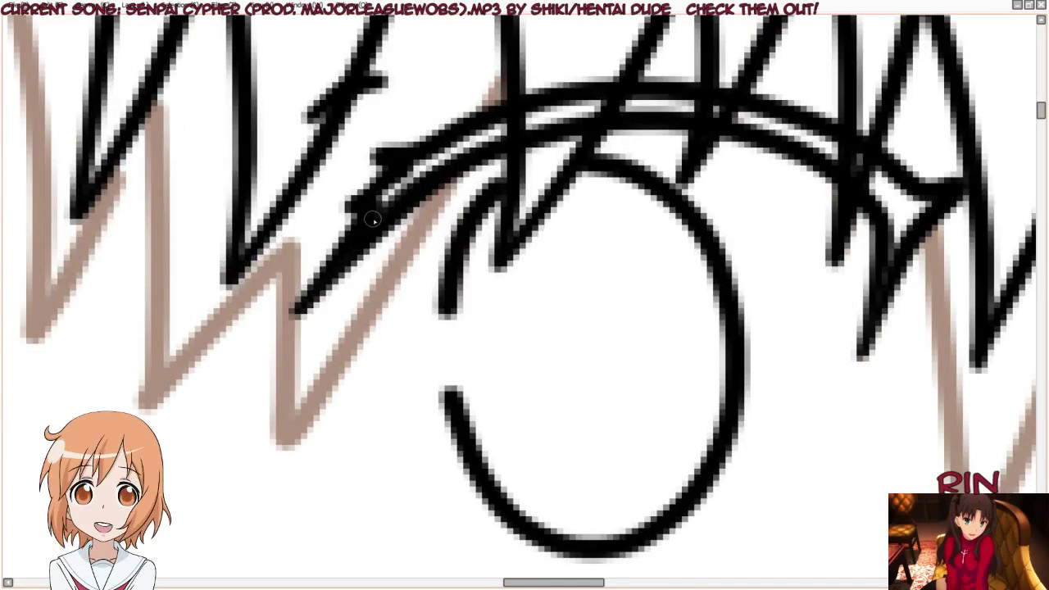
drag(373, 220, 467, 131)
drag(377, 193, 525, 119)
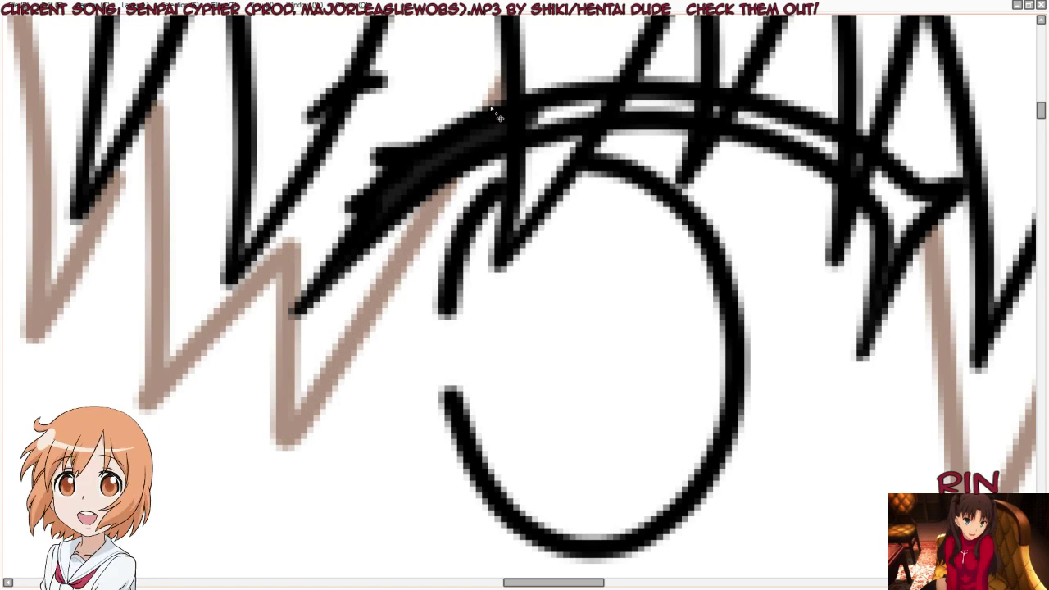
Step: On the face layer, thicken the eyelid arc in black through to its right end
key(Tab)
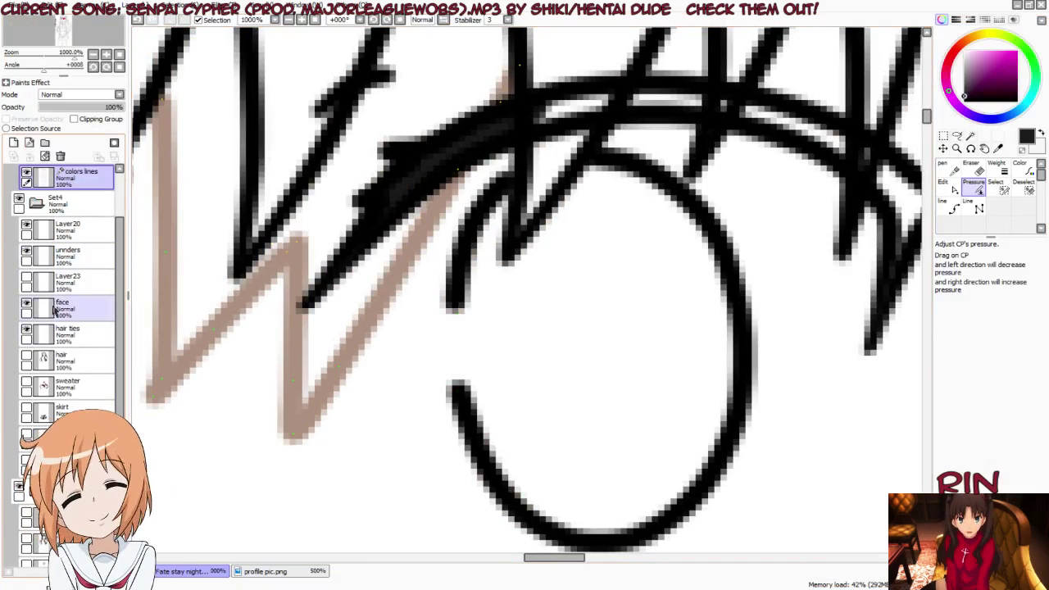
click(74, 318)
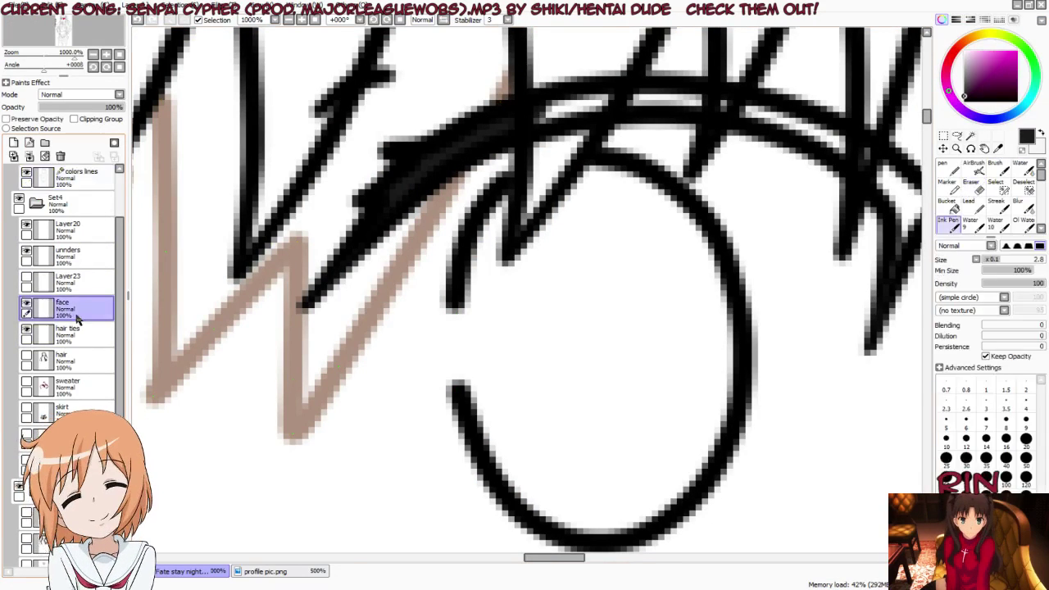
key(Tab)
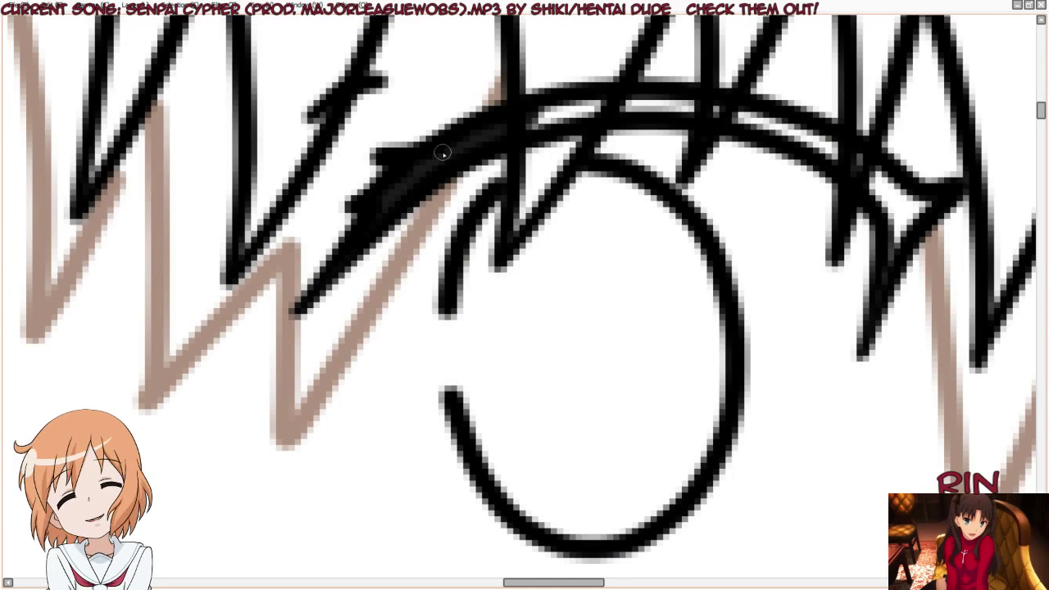
drag(492, 131, 679, 110)
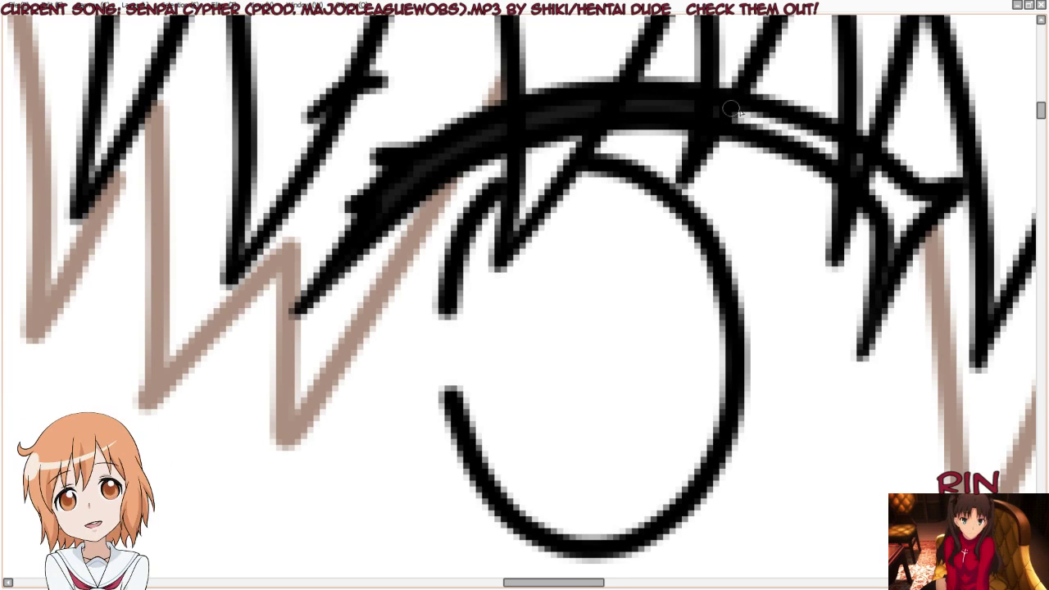
mouse_move(695, 112)
mouse_down()
mouse_move(882, 192)
mouse_move(895, 254)
mouse_move(880, 268)
mouse_move(922, 205)
mouse_move(871, 181)
mouse_up()
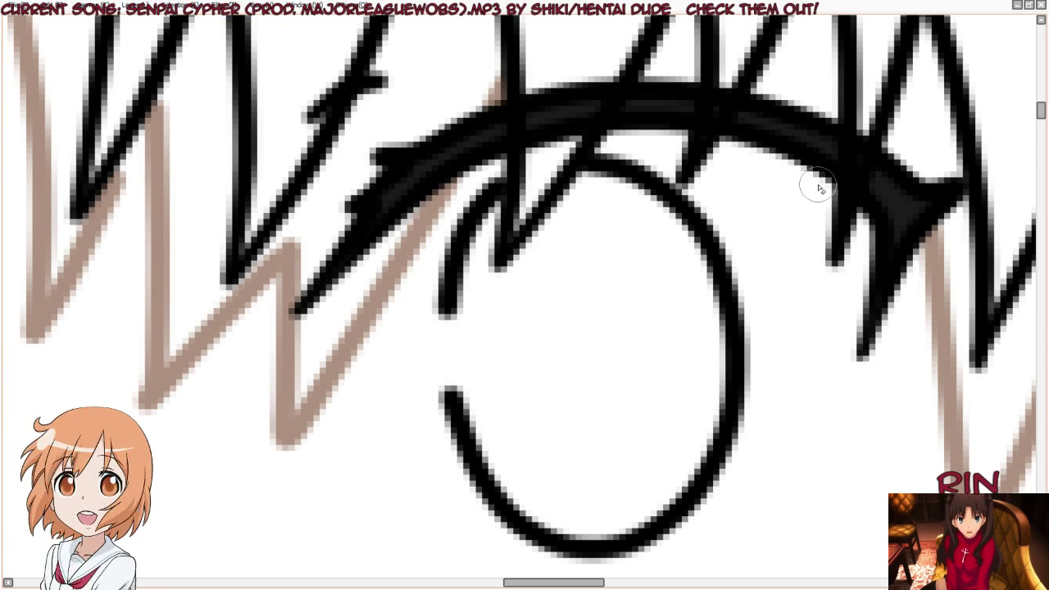
key(Tab)
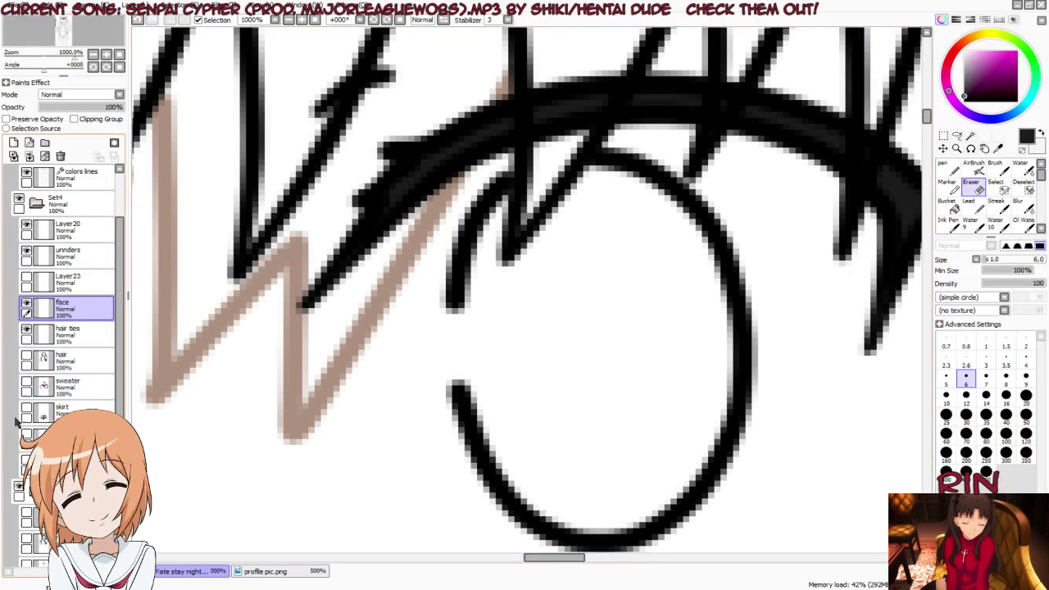
Step: Show the skin face fill and add a new Linework1 layer above Layer20
scroll(24, 525, down, 2)
click(27, 531)
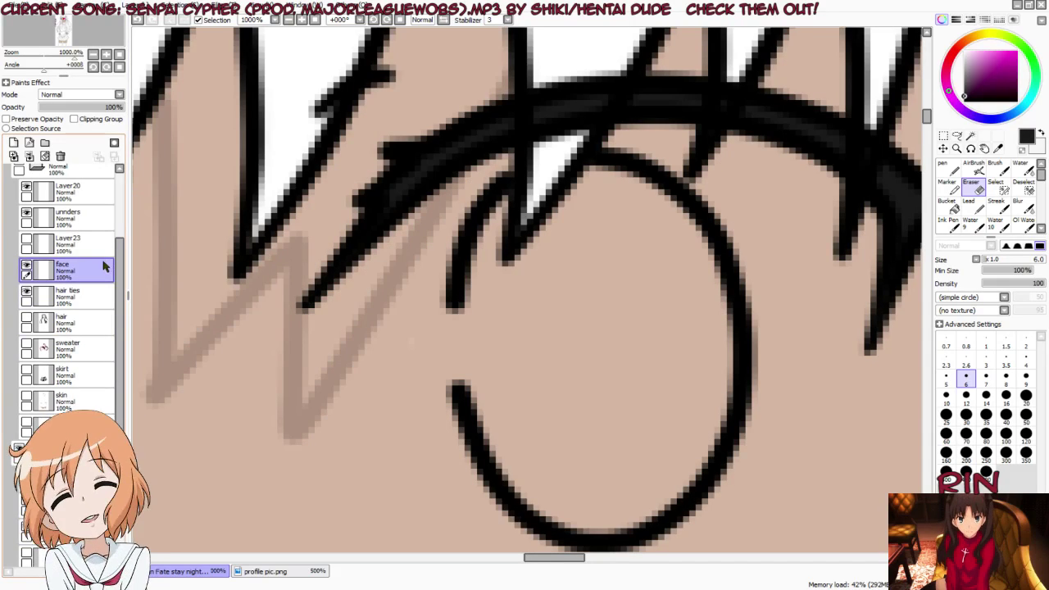
scroll(653, 199, down, 2)
scroll(629, 223, up, 1)
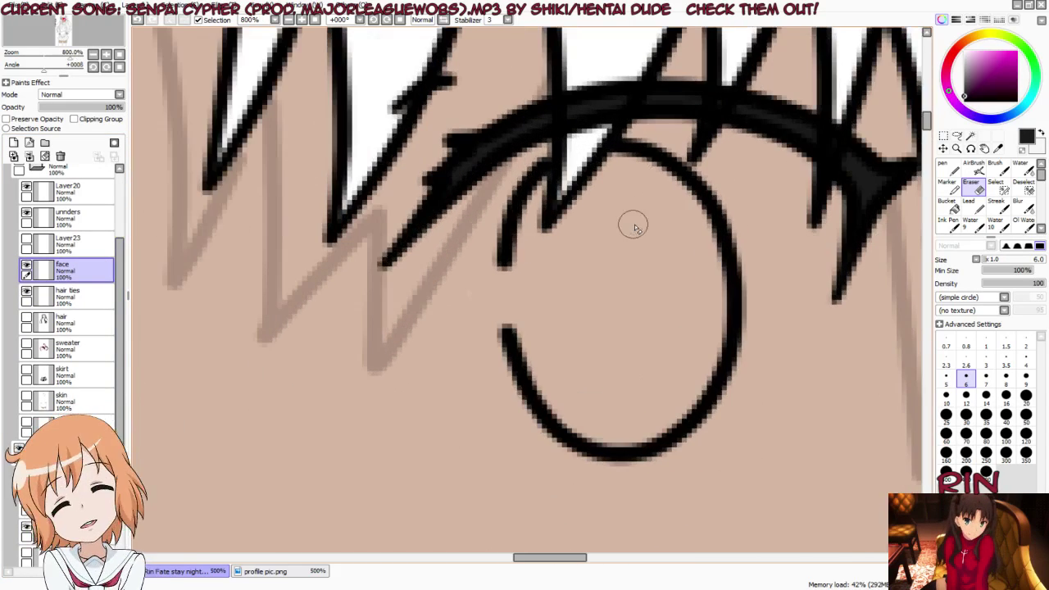
click(83, 219)
click(86, 199)
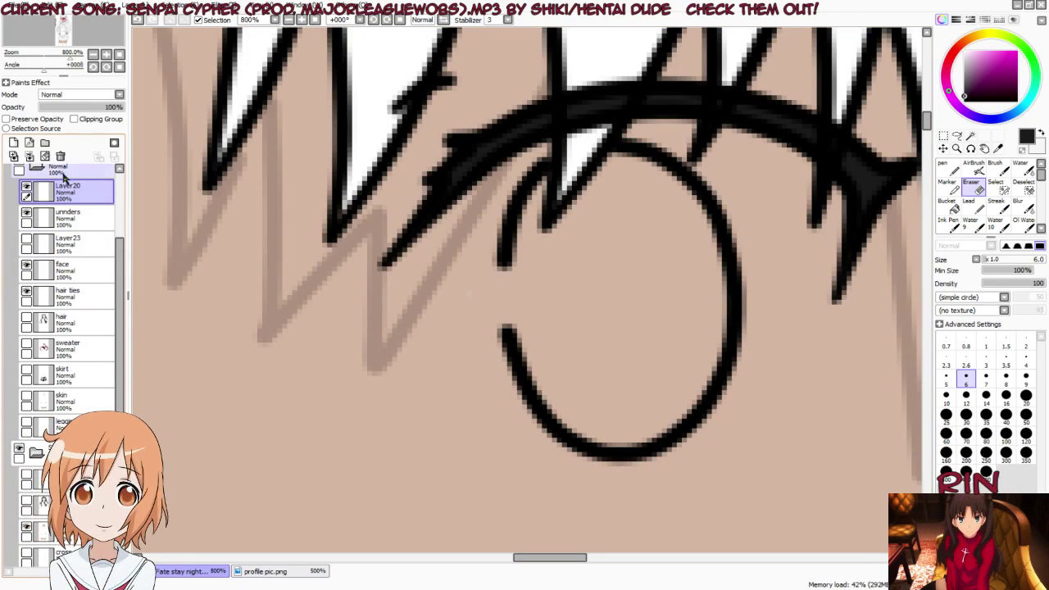
click(27, 143)
Step: Pick a light colour from the swatches with the Syringe
scroll(715, 254, down, 2)
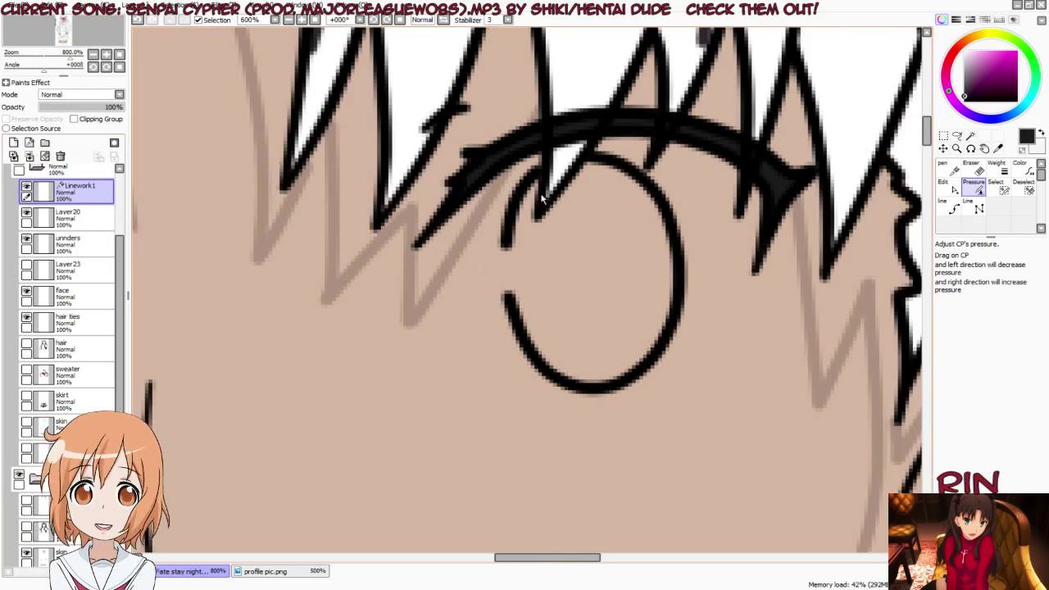
scroll(715, 254, down, 1)
key(alt)
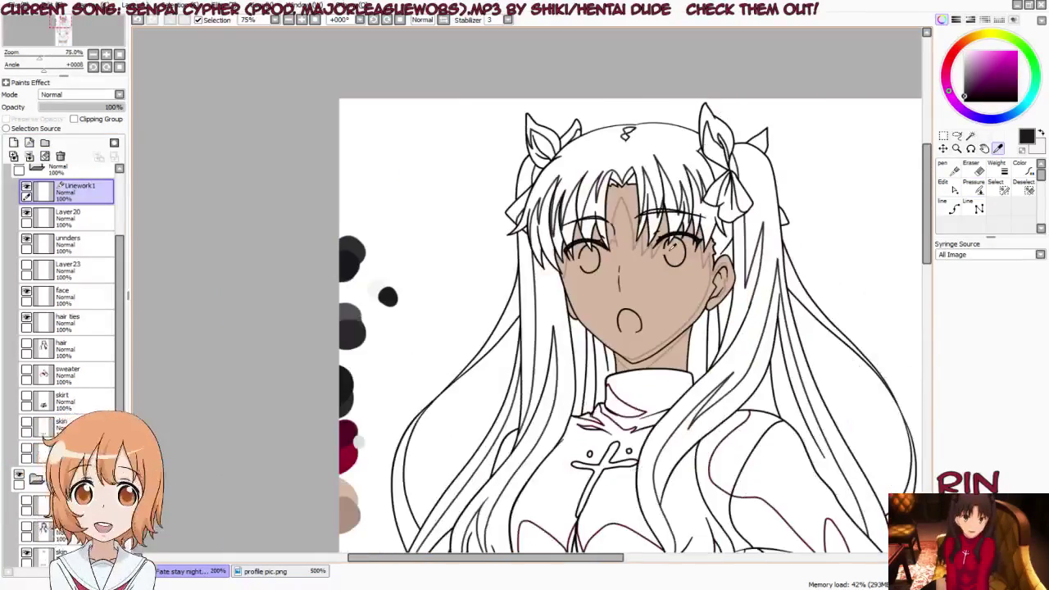
scroll(389, 286, down, 2)
scroll(446, 283, up, 2)
alt+click(446, 283)
Step: Hide the face colour layer and turn the coloured layers back on
scroll(335, 307, down, 1)
scroll(335, 306, down, 2)
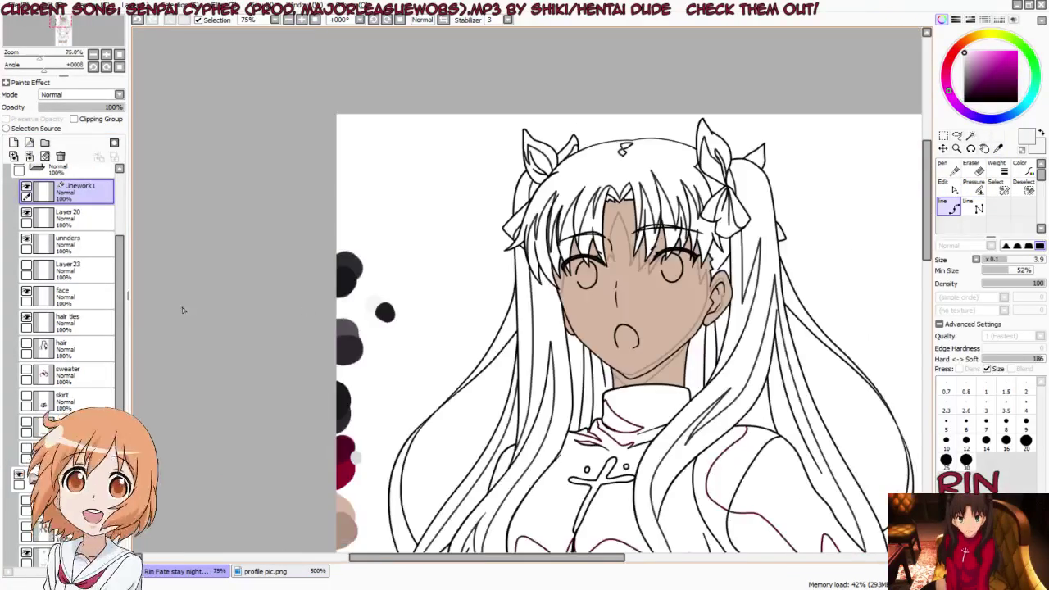
scroll(449, 305, up, 3)
scroll(340, 313, up, 2)
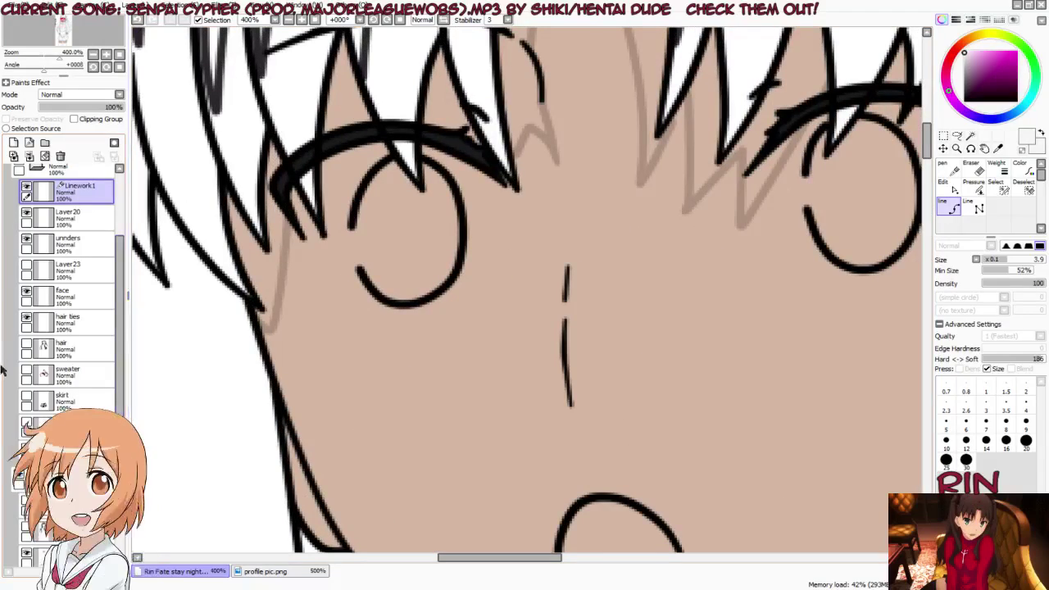
click(26, 291)
scroll(65, 287, down, 4)
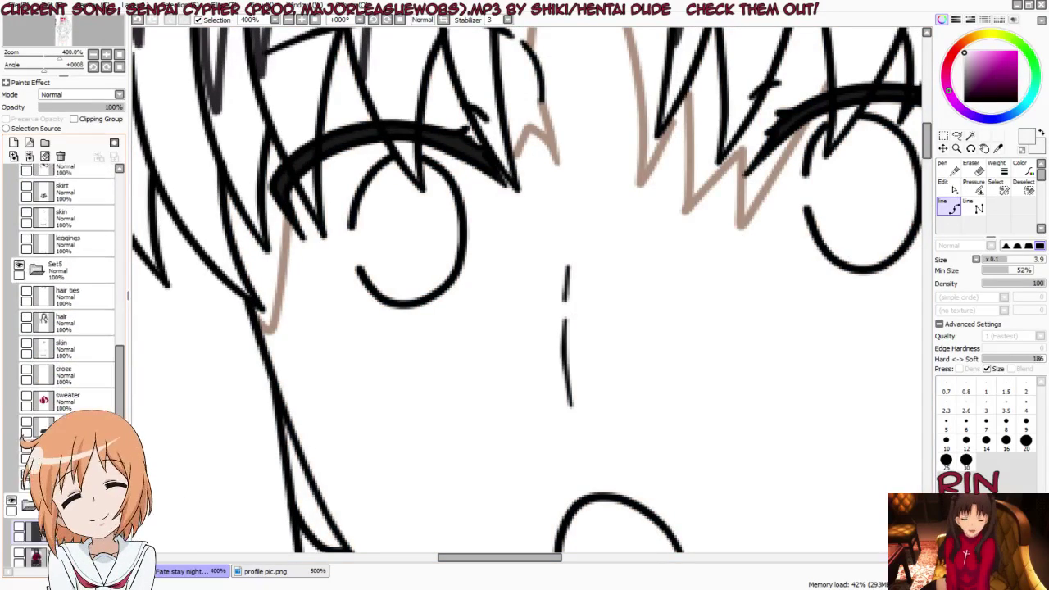
click(18, 548)
scroll(344, 199, up, 2)
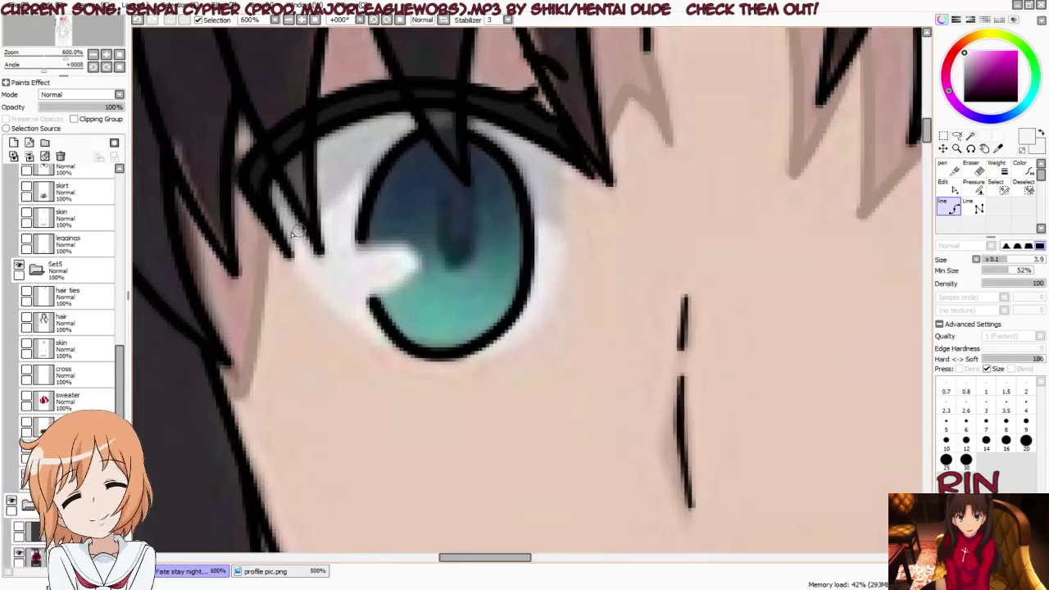
drag(289, 260, 381, 350)
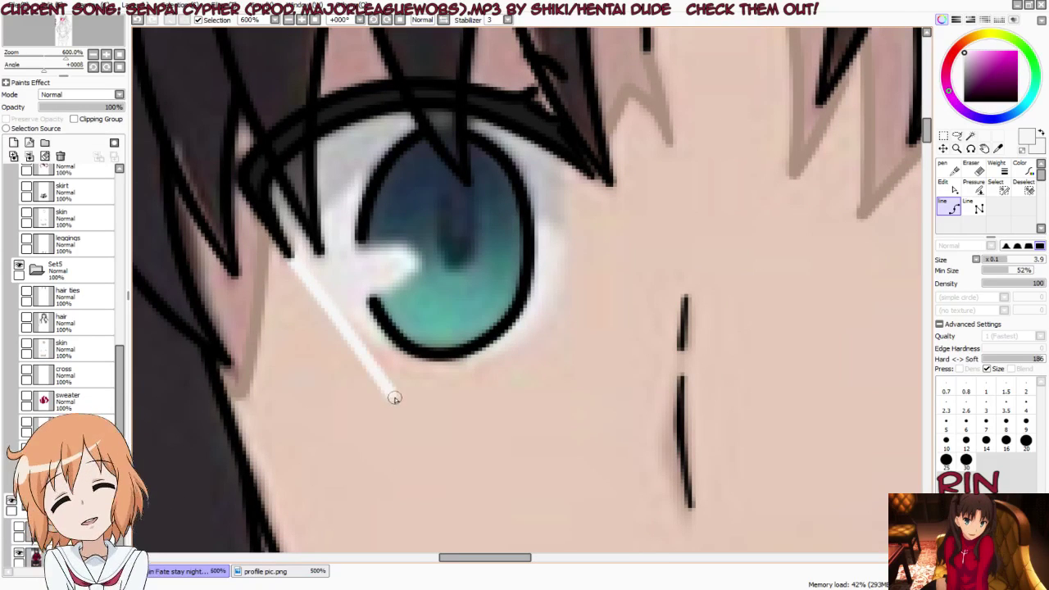
key(ctrl+z)
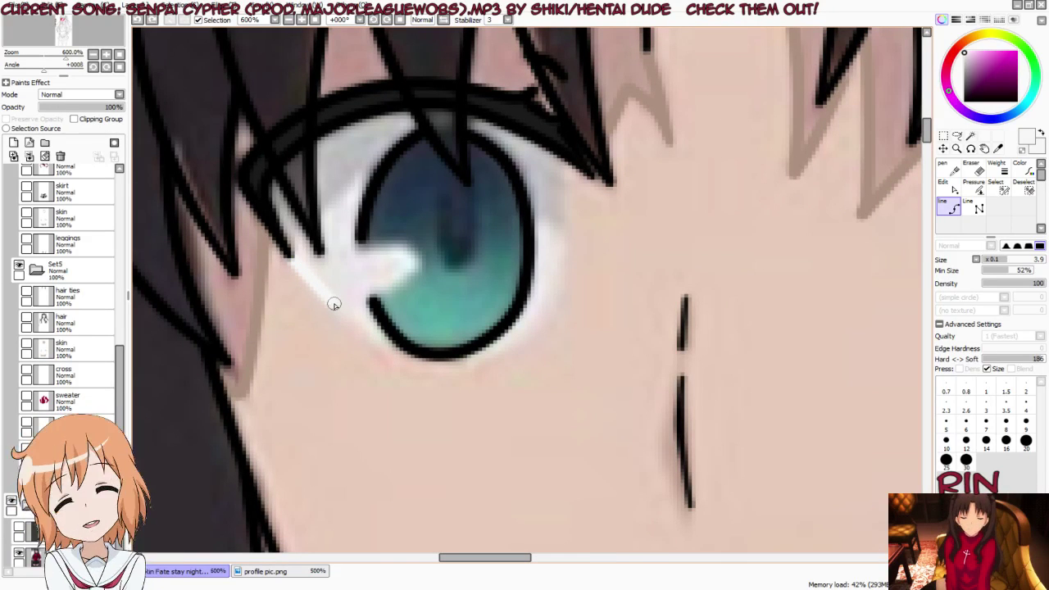
mouse_move(333, 305)
mouse_down()
mouse_move(363, 339)
mouse_move(432, 365)
mouse_move(497, 355)
mouse_move(544, 293)
mouse_up()
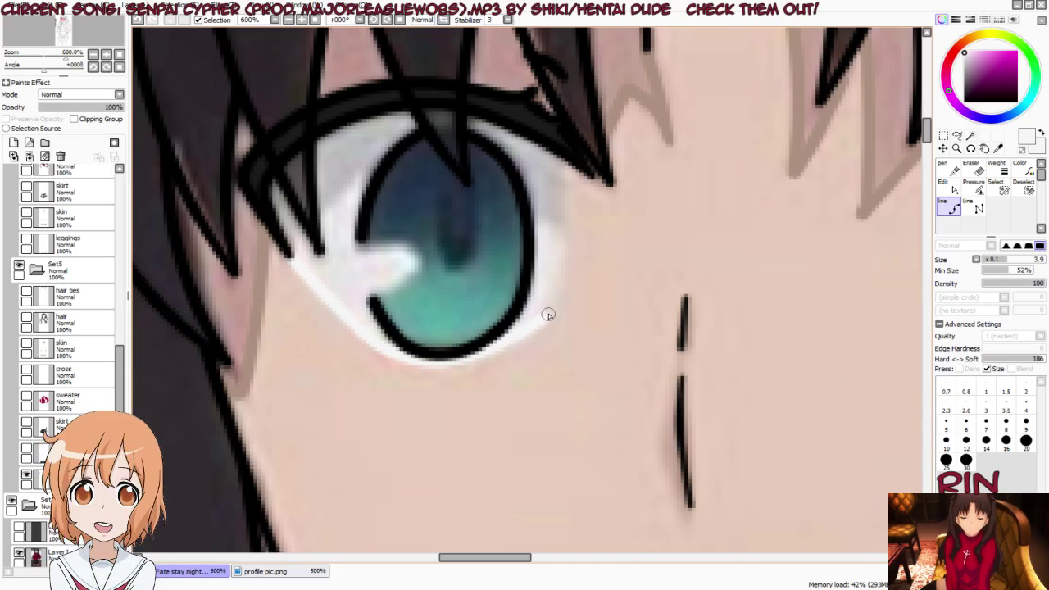
mouse_move(494, 351)
mouse_down()
mouse_move(554, 314)
mouse_move(571, 179)
mouse_move(555, 149)
mouse_up()
scroll(565, 237, down, 2)
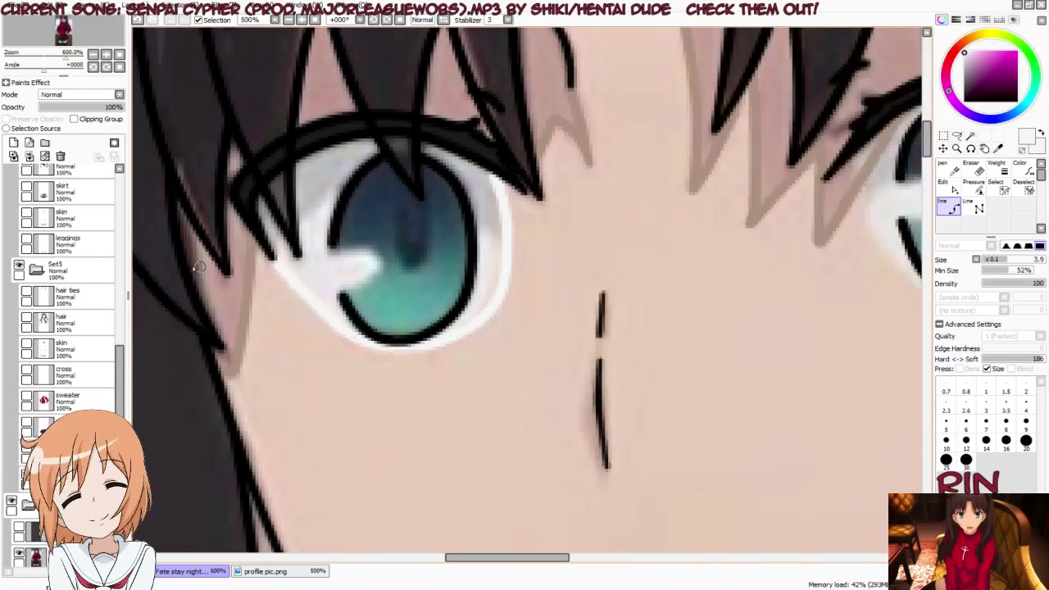
scroll(732, 272, down, 1)
scroll(731, 272, down, 2)
scroll(791, 230, up, 2)
scroll(791, 231, down, 1)
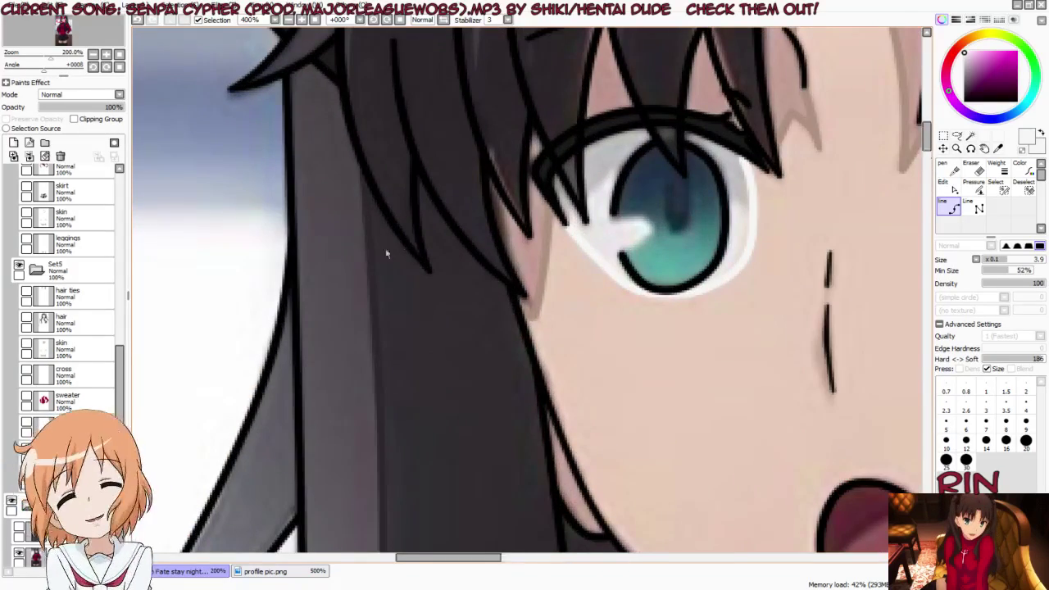
scroll(791, 230, down, 2)
scroll(631, 248, up, 3)
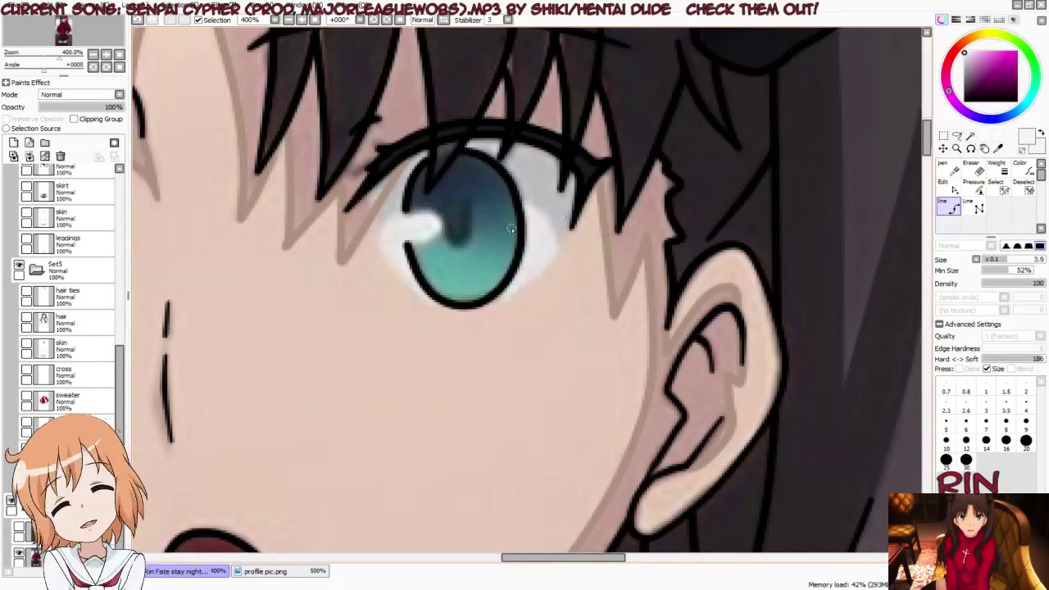
scroll(512, 228, up, 2)
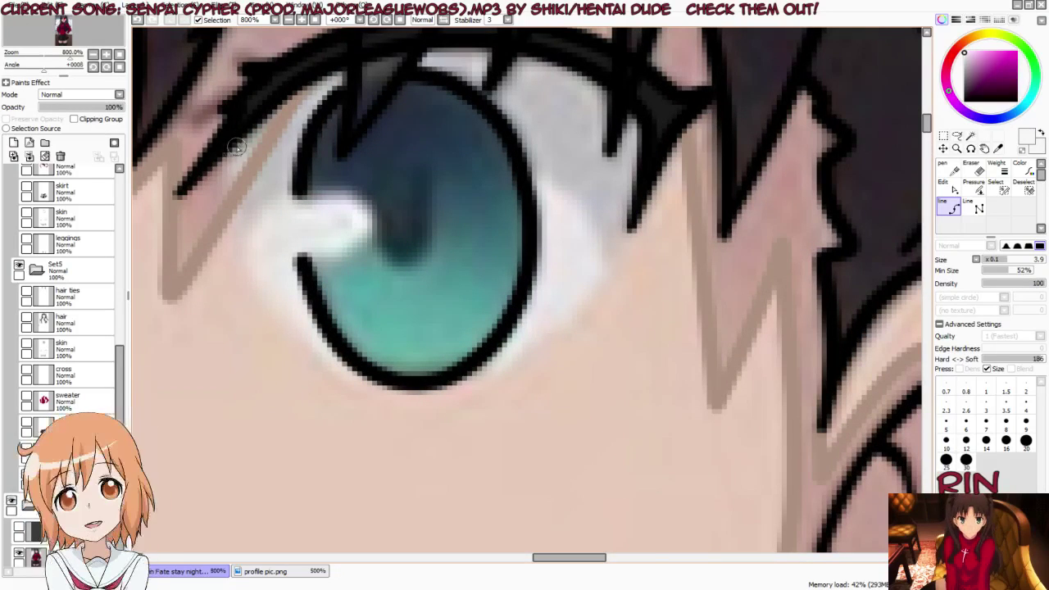
mouse_move(236, 146)
mouse_down()
mouse_move(230, 216)
mouse_move(257, 300)
mouse_move(304, 351)
mouse_move(387, 398)
mouse_move(445, 377)
mouse_up()
key(ctrl+z)
key(ctrl+z)
mouse_move(380, 393)
mouse_down()
mouse_move(446, 390)
mouse_move(504, 368)
mouse_move(582, 305)
mouse_move(632, 227)
mouse_up()
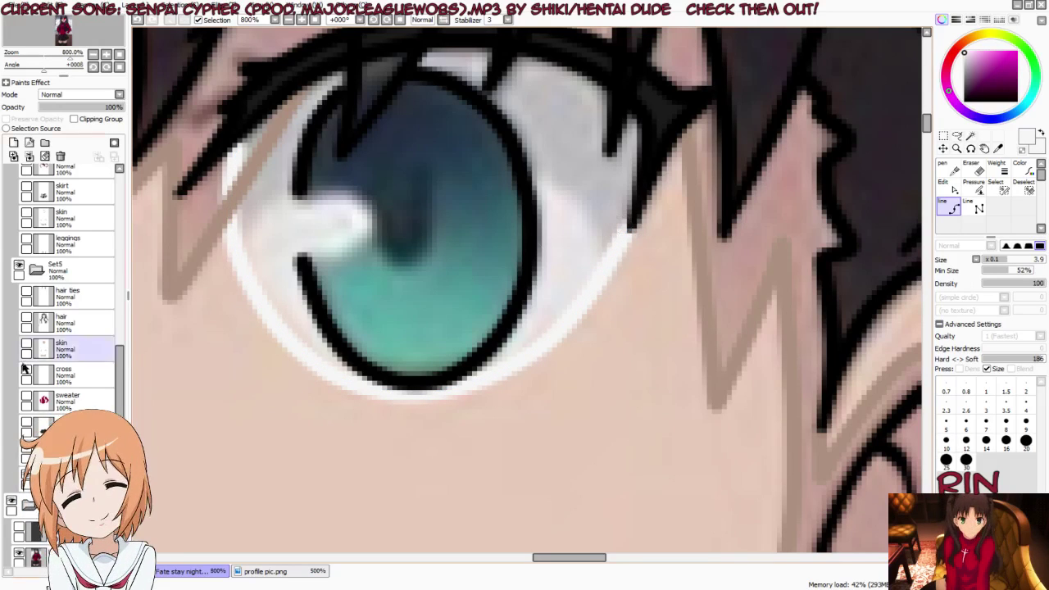
click(18, 556)
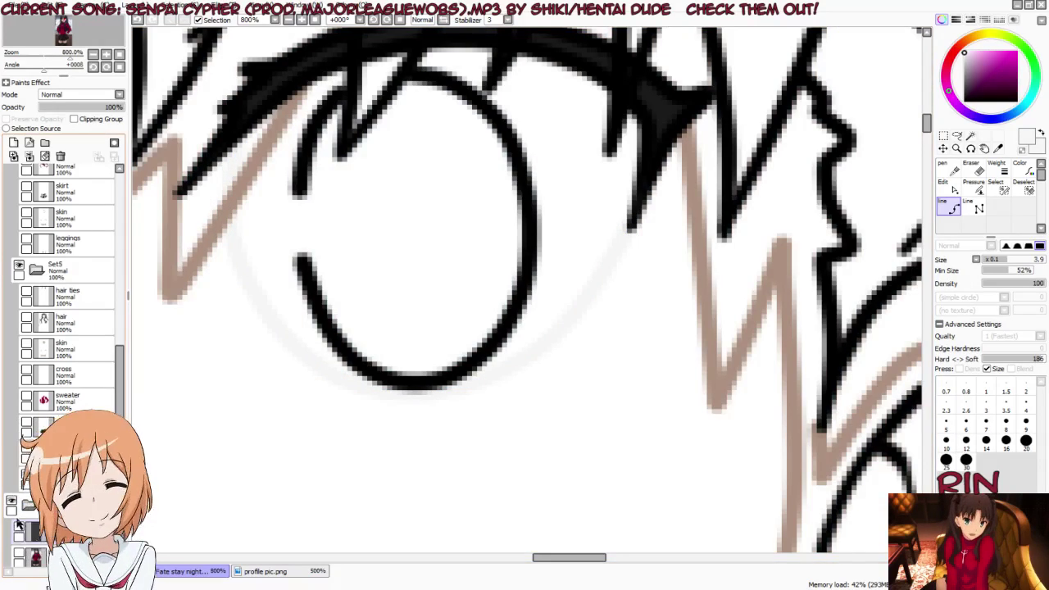
click(33, 531)
click(18, 555)
scroll(820, 300, down, 1)
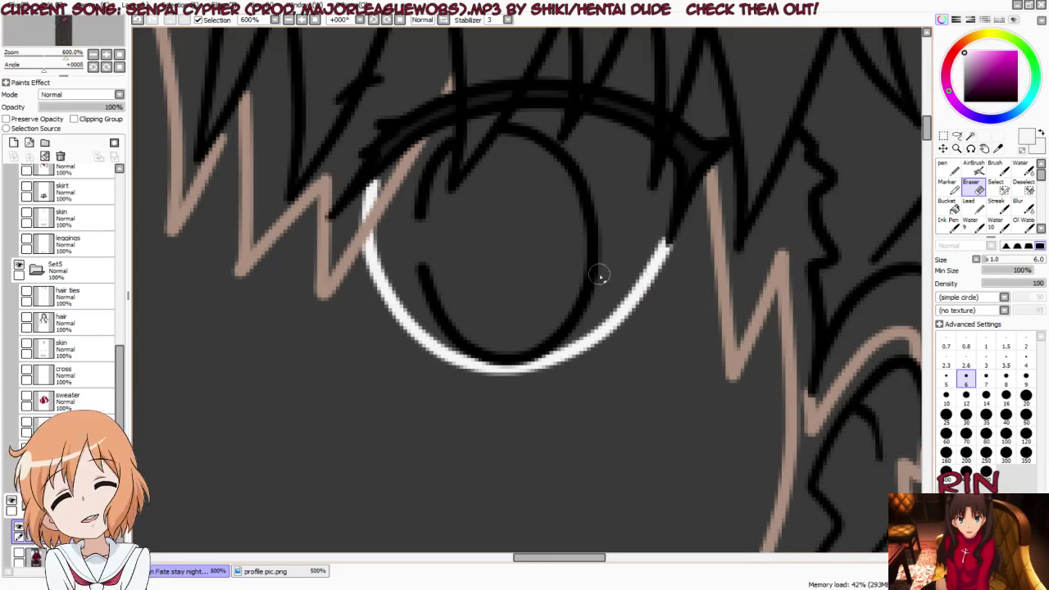
ctrl+click(379, 229)
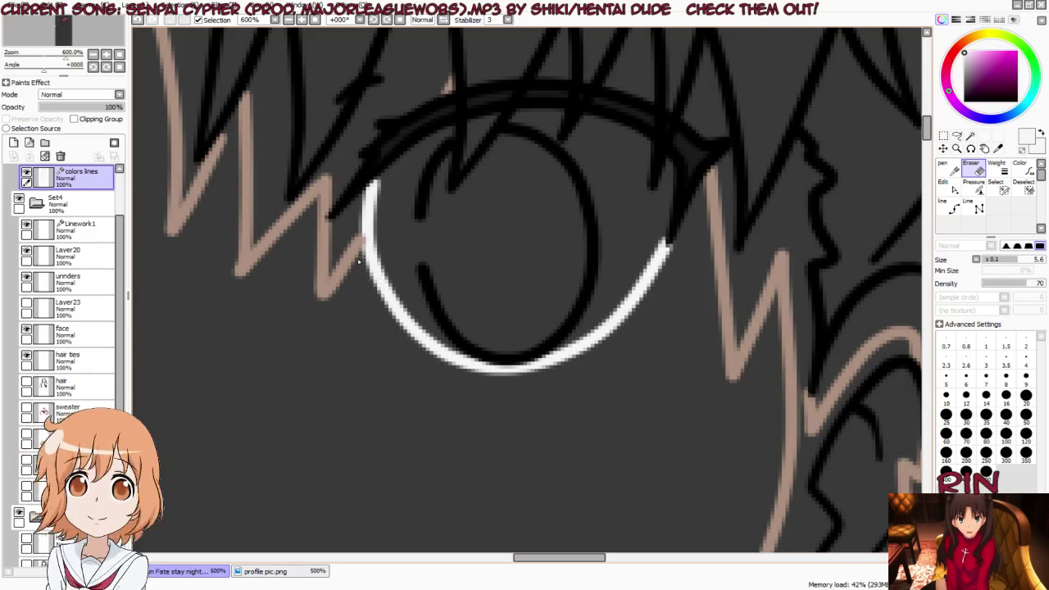
key(p)
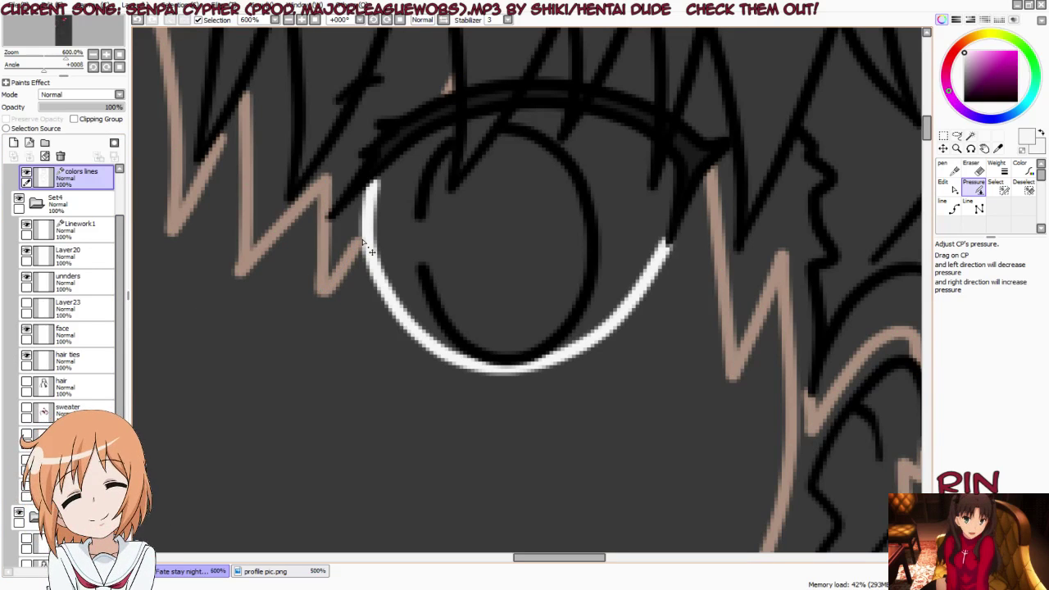
key(e)
key(Tab)
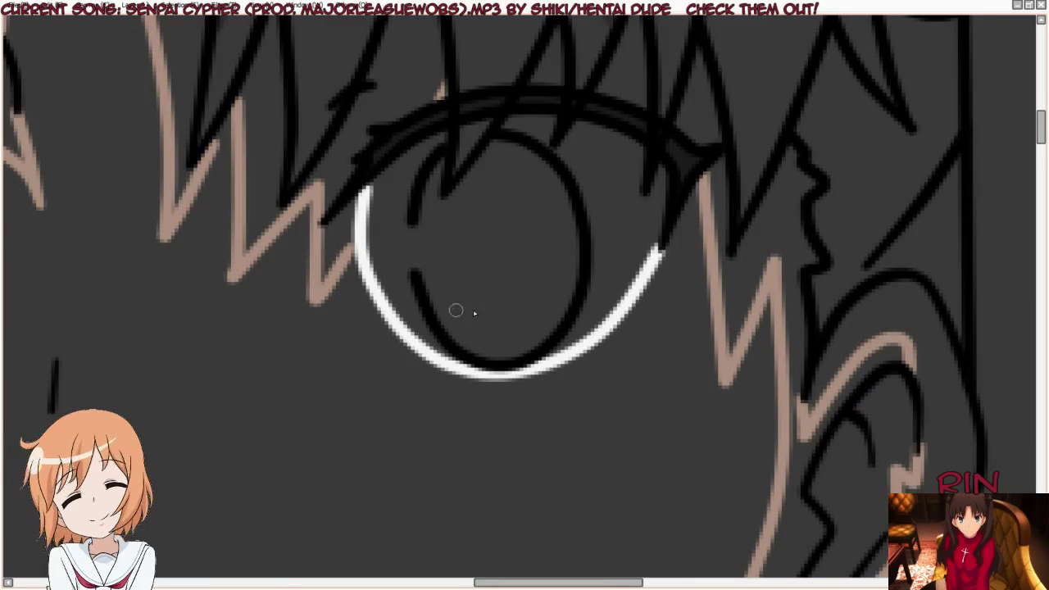
scroll(456, 311, down, 2)
scroll(354, 315, down, 2)
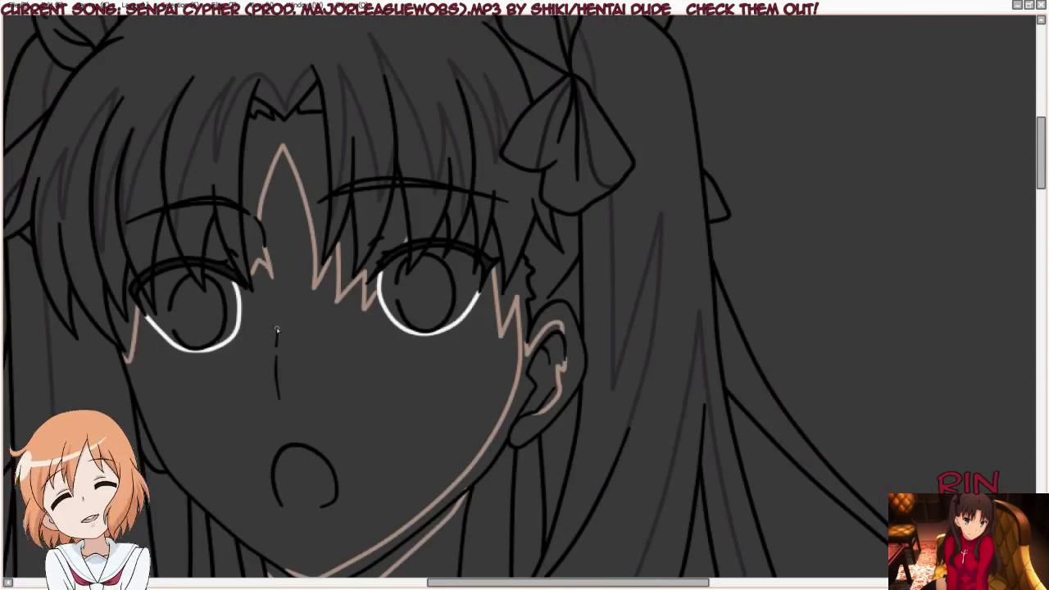
key(Tab)
key(Tab)
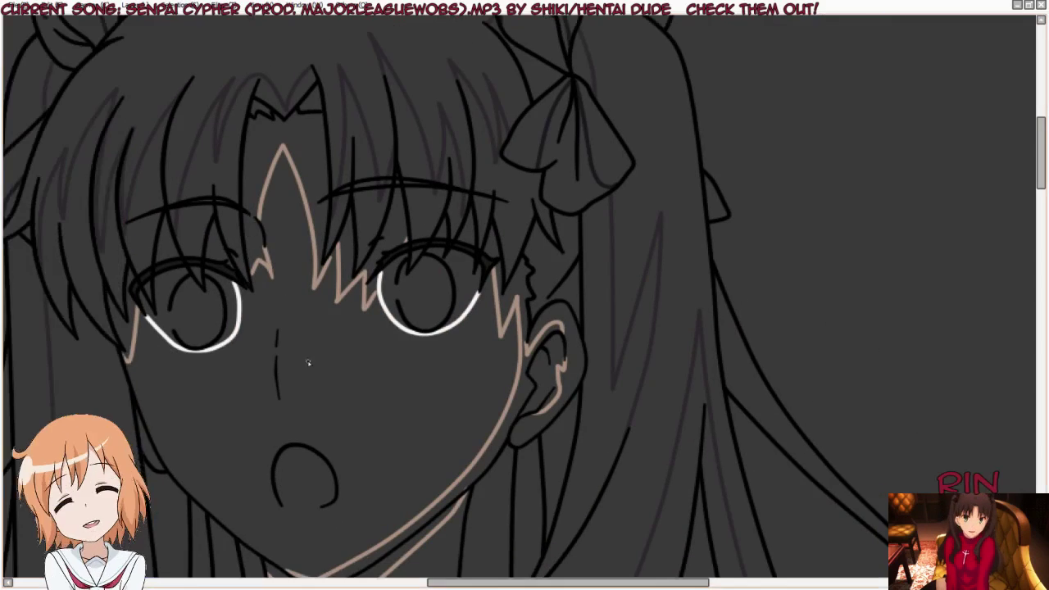
scroll(141, 368, up, 2)
scroll(170, 262, up, 1)
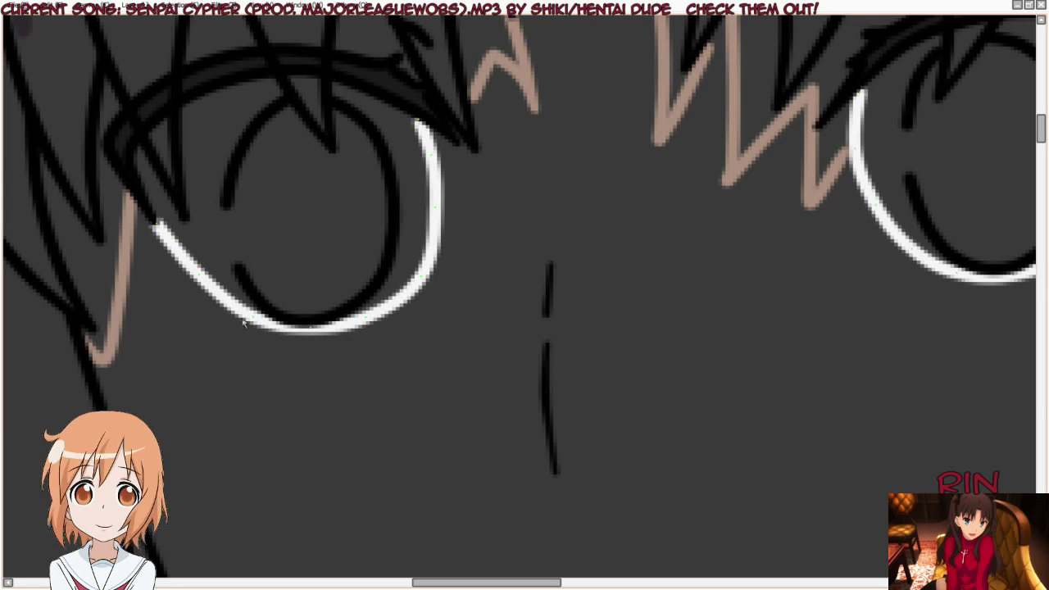
scroll(330, 301, down, 2)
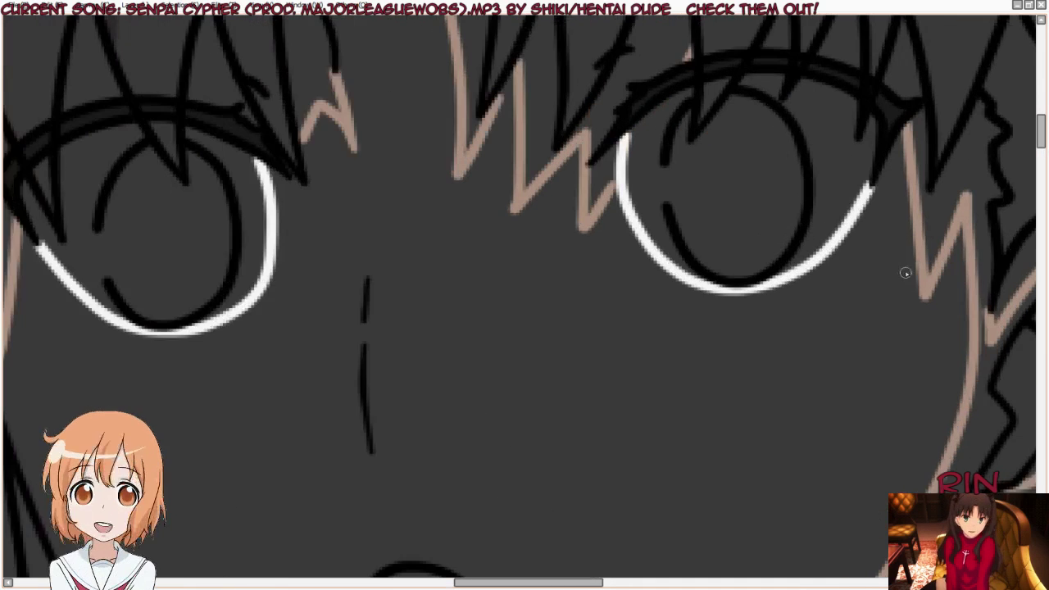
scroll(703, 247, up, 2)
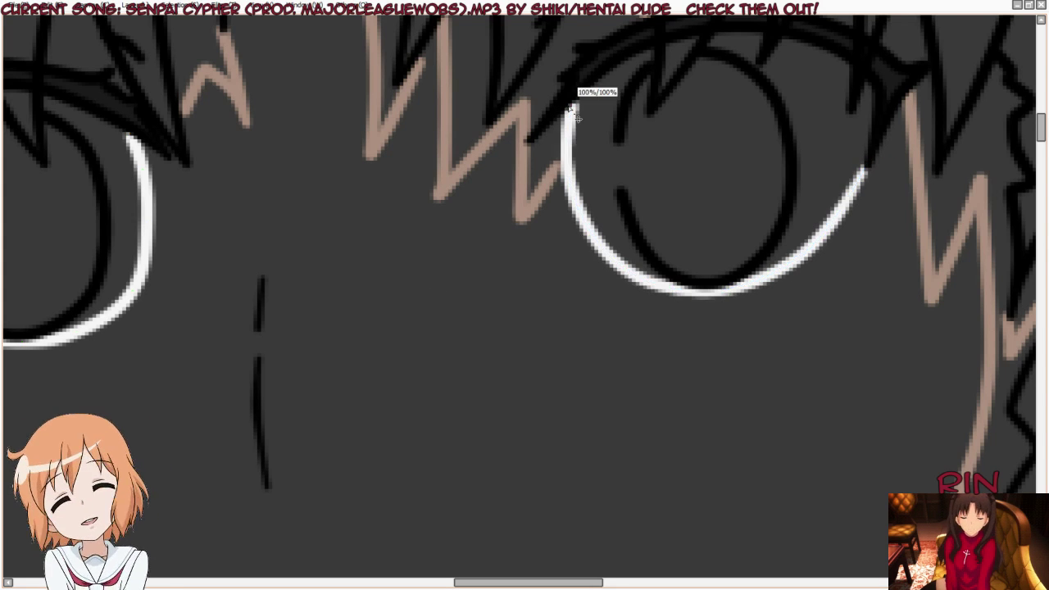
scroll(391, 176, down, 2)
scroll(484, 121, up, 2)
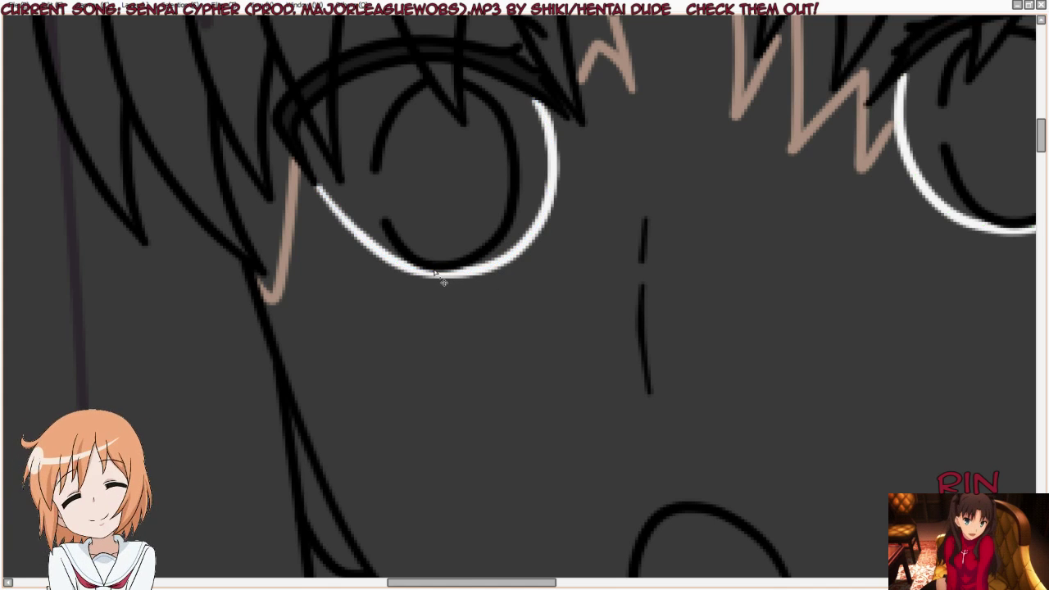
key(Tab)
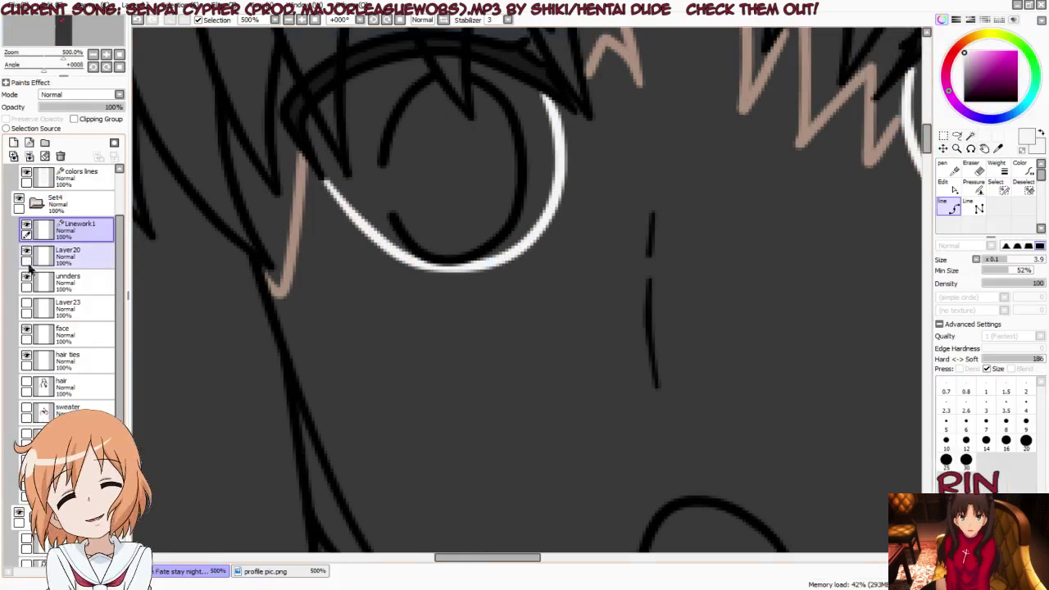
Step: On the unnders layer at brush size 17.4, paint the left eye white and move the layer below face
click(73, 283)
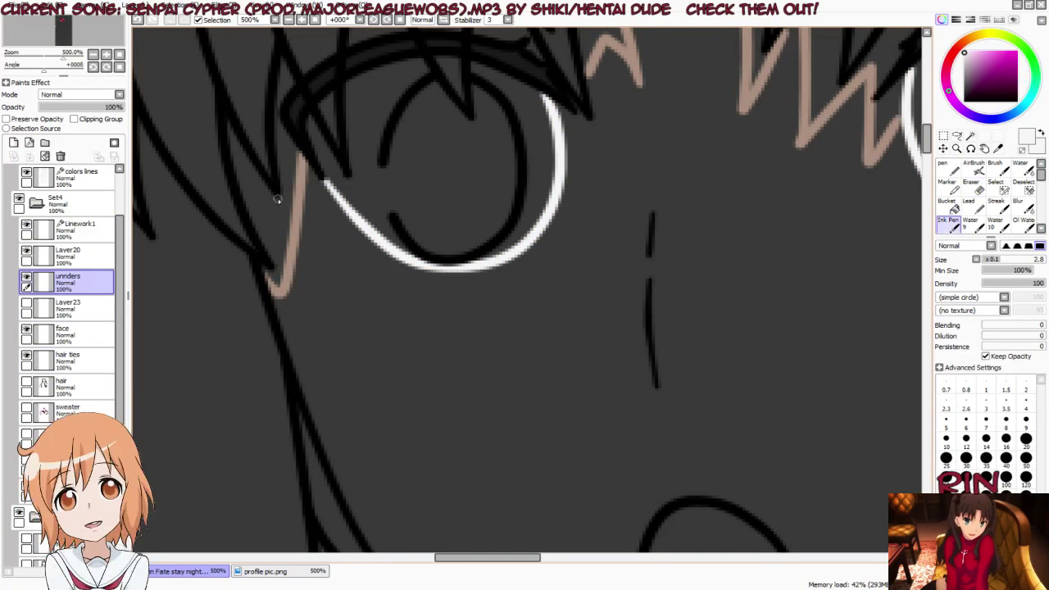
drag(593, 246, 623, 225)
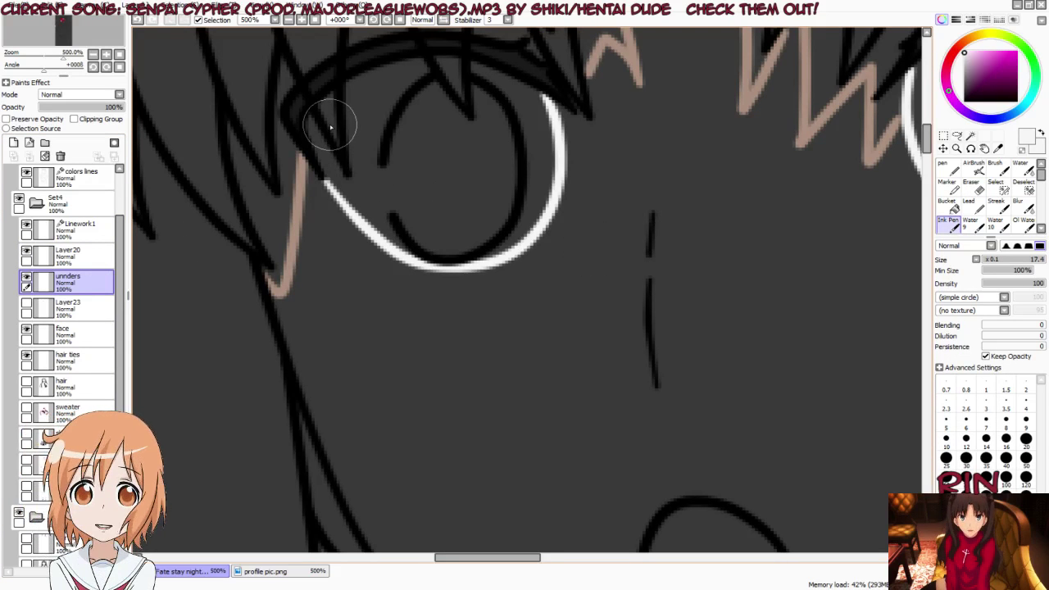
mouse_move(330, 127)
mouse_down()
mouse_move(396, 217)
mouse_move(500, 221)
mouse_move(526, 106)
mouse_move(480, 78)
mouse_move(382, 87)
mouse_move(333, 117)
mouse_move(363, 164)
mouse_move(503, 171)
mouse_move(445, 164)
mouse_move(459, 181)
mouse_up()
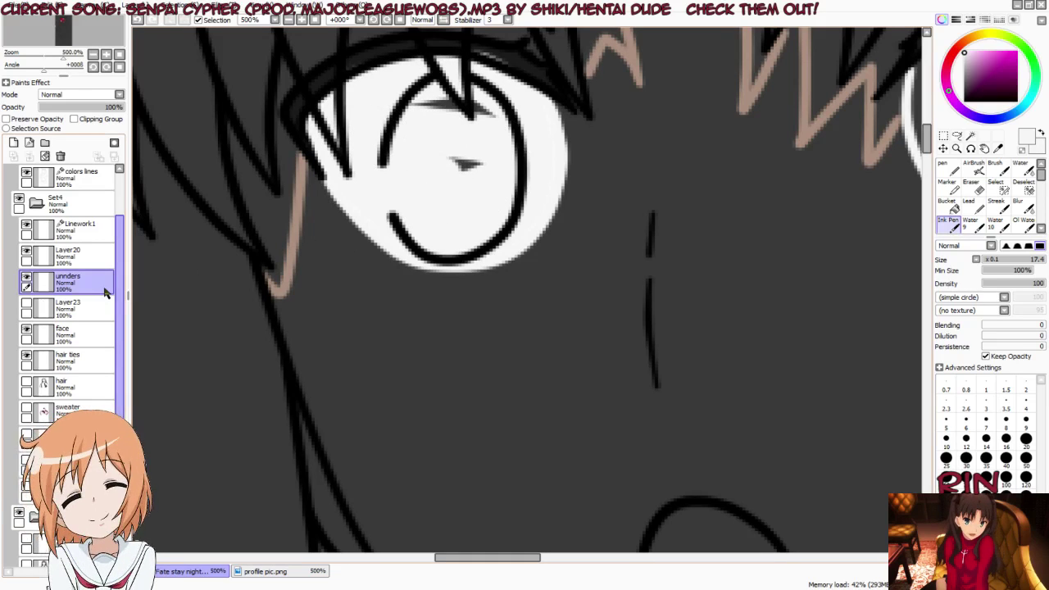
mouse_move(105, 293)
mouse_down()
mouse_move(76, 279)
mouse_move(75, 328)
mouse_up()
drag(427, 99, 489, 165)
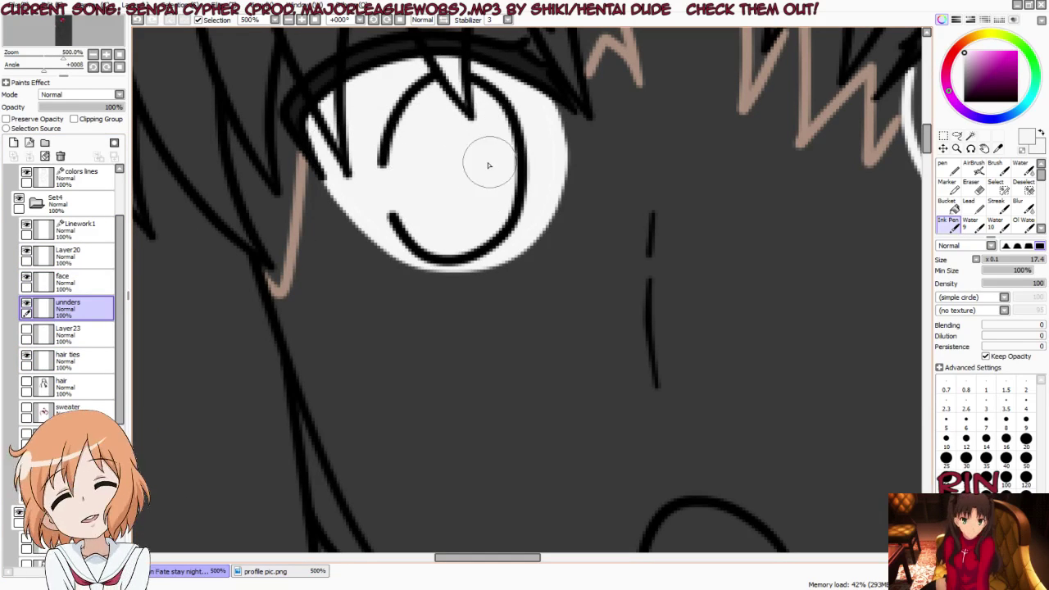
Step: In full-canvas view, fill the other eye's white with white
scroll(489, 216, down, 4)
key(Tab)
scroll(551, 187, up, 4)
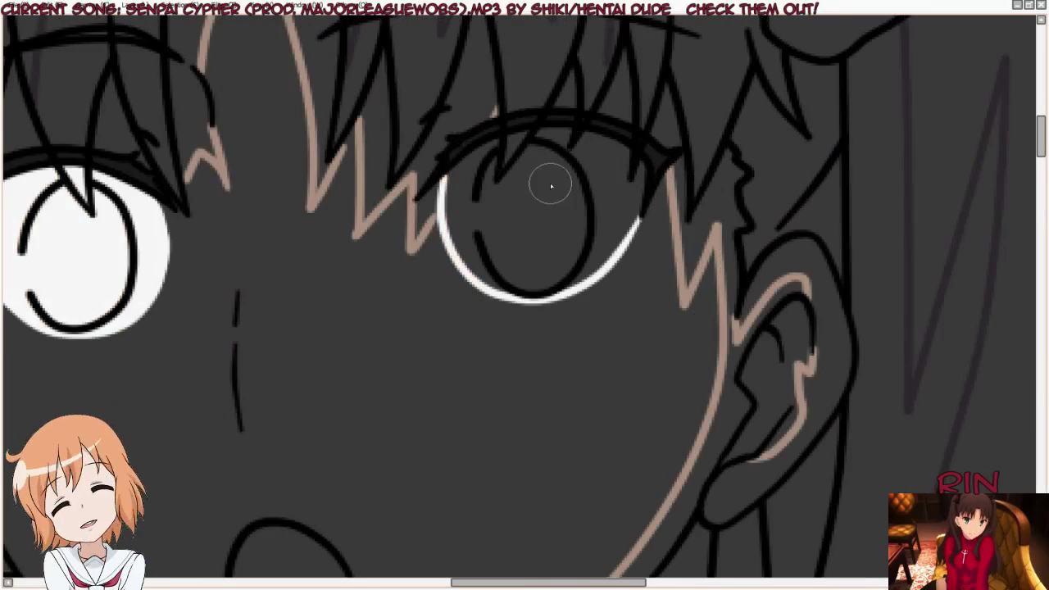
scroll(492, 184, up, 1)
mouse_move(435, 201)
mouse_down()
mouse_move(504, 135)
mouse_move(562, 115)
mouse_move(632, 131)
mouse_move(666, 168)
mouse_move(632, 259)
mouse_move(586, 291)
mouse_move(530, 304)
mouse_move(494, 295)
mouse_move(452, 218)
mouse_move(445, 234)
mouse_move(527, 293)
mouse_move(501, 204)
mouse_move(549, 271)
mouse_move(614, 206)
mouse_move(562, 235)
mouse_move(533, 166)
mouse_move(586, 183)
mouse_move(586, 206)
mouse_move(693, 218)
mouse_move(627, 315)
mouse_move(614, 235)
mouse_move(632, 241)
mouse_up()
key(Tab)
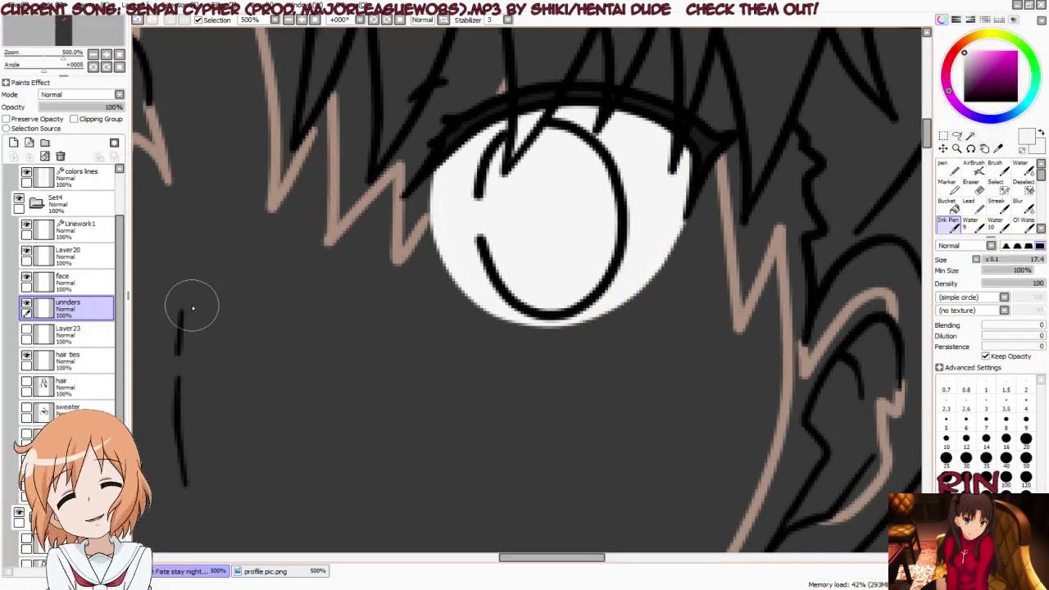
Step: Hide the unnders white fill and reveal the coloured reference image
scroll(5, 332, up, 2)
scroll(5, 332, up, 1)
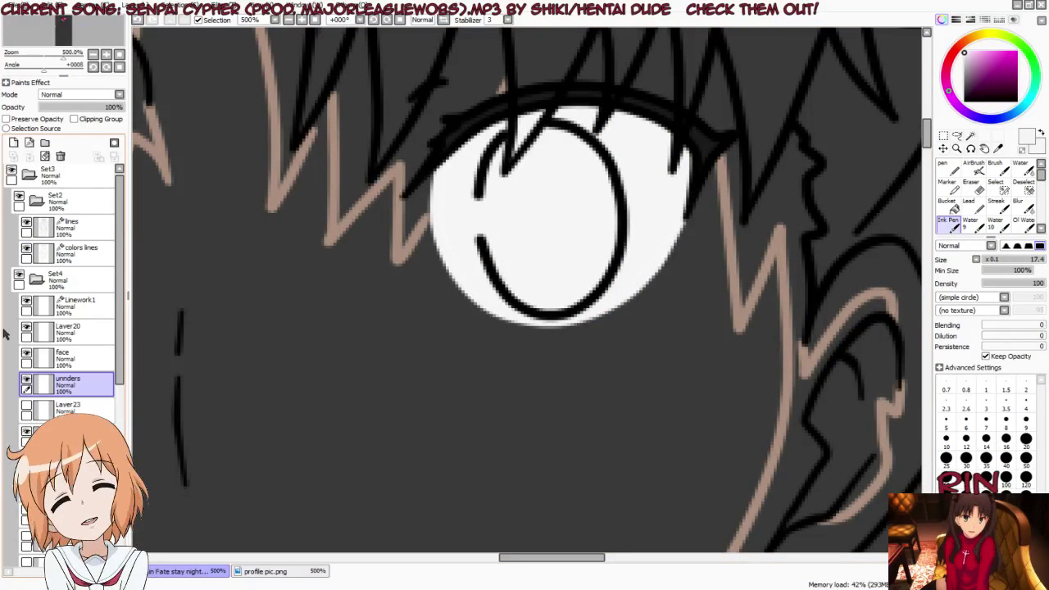
click(27, 381)
scroll(4, 492, down, 5)
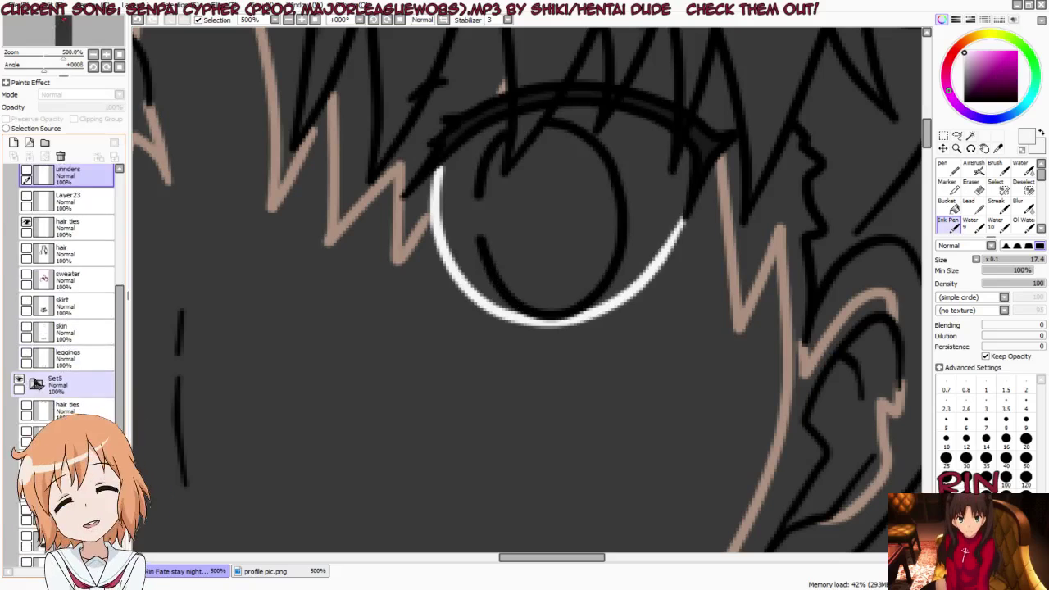
scroll(4, 546, down, 5)
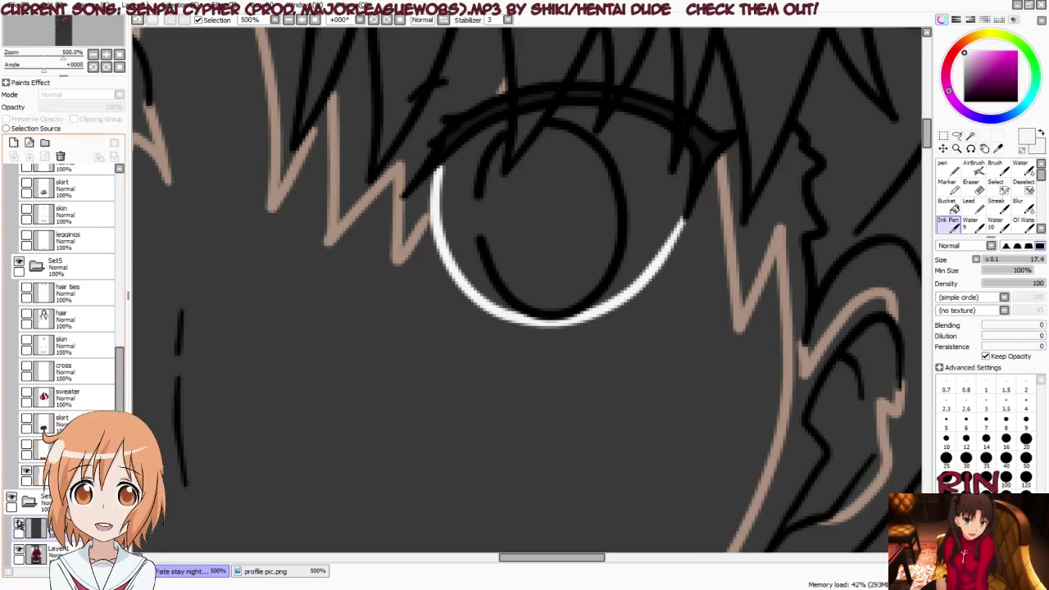
click(18, 524)
Step: Show the Layer23 swatch circles, make Linework1 active and eyedrop the dark navy
scroll(33, 328, up, 3)
scroll(49, 259, up, 3)
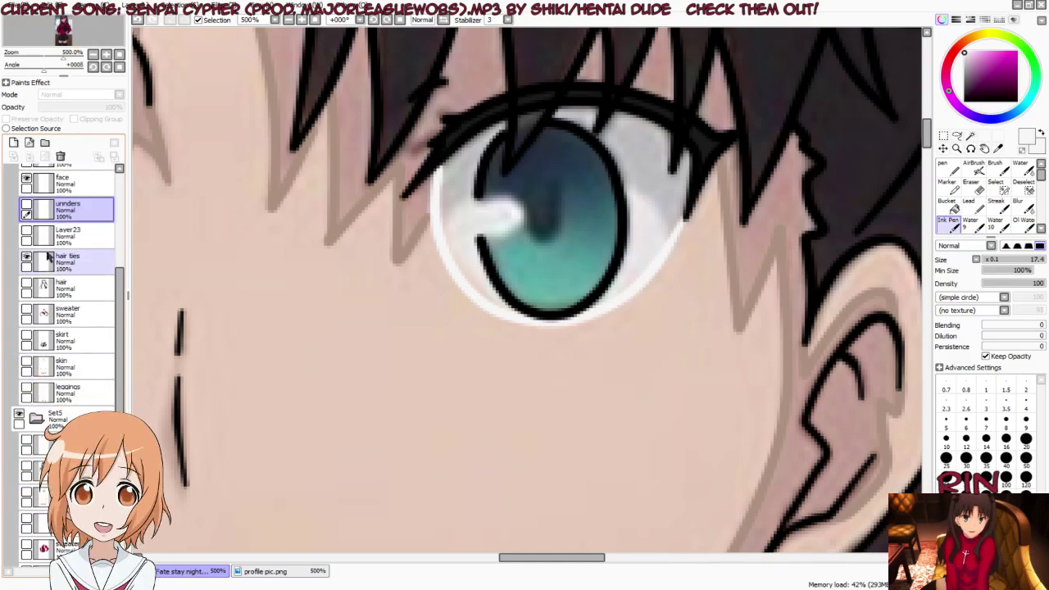
scroll(49, 259, up, 2)
key(v)
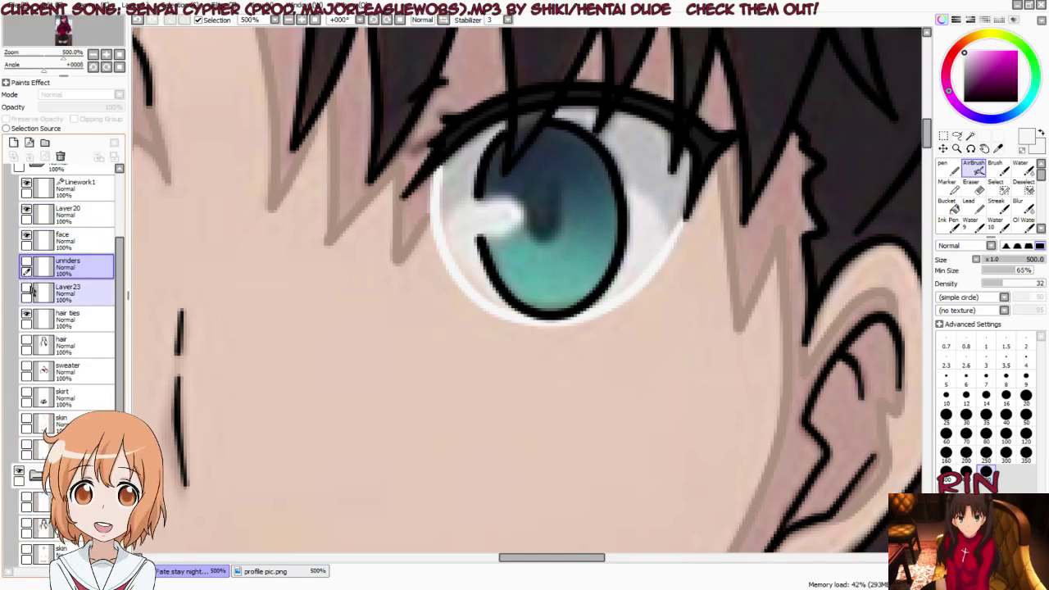
click(27, 288)
click(69, 190)
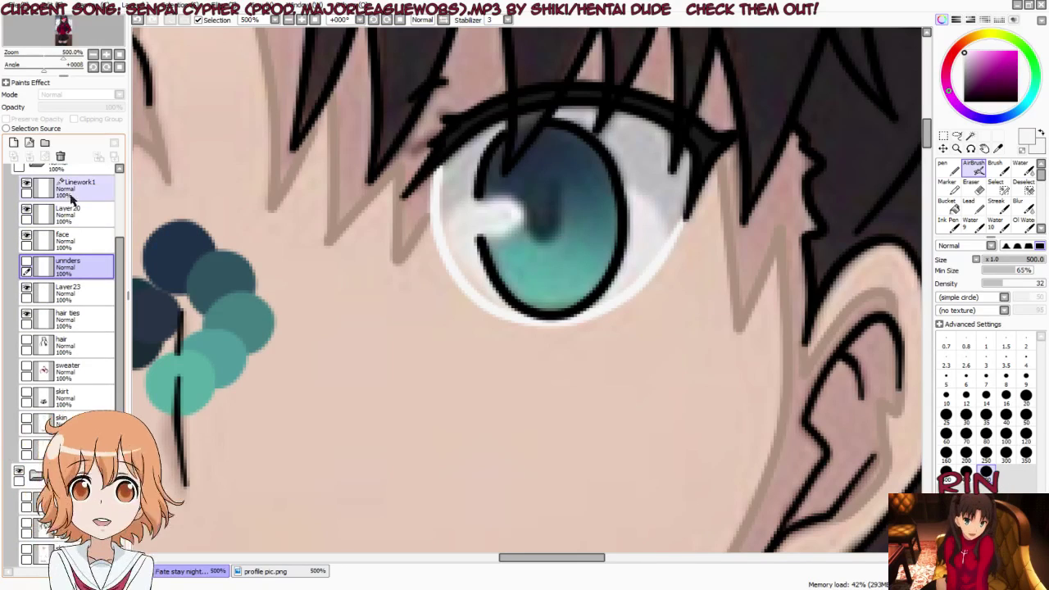
scroll(185, 301, down, 2)
scroll(184, 302, up, 4)
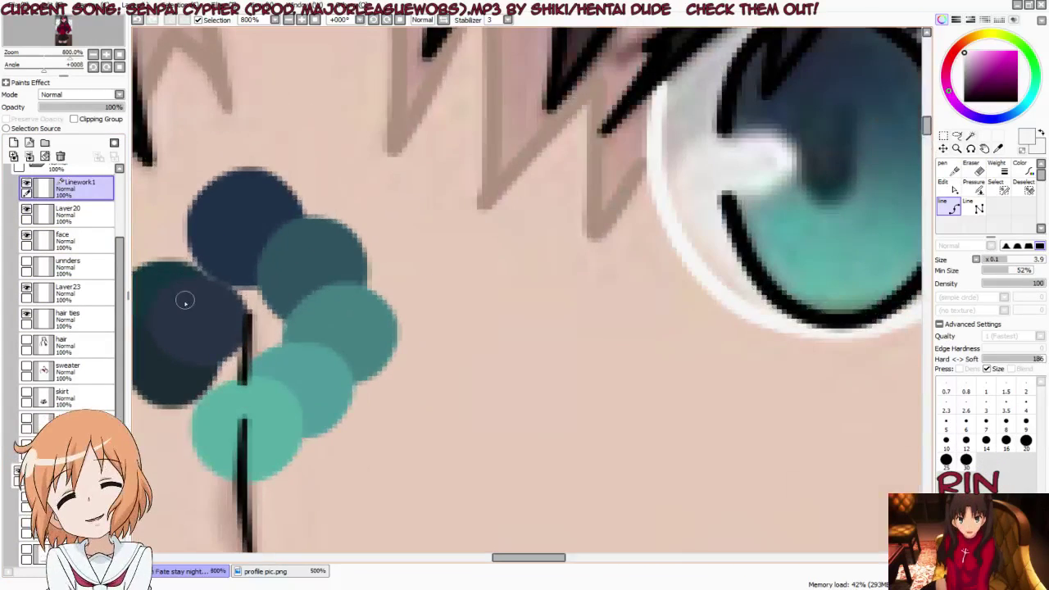
alt+click(169, 369)
Step: Check the full canvas, then hide the reference and colour layers for a grey backdrop
scroll(158, 345, down, 2)
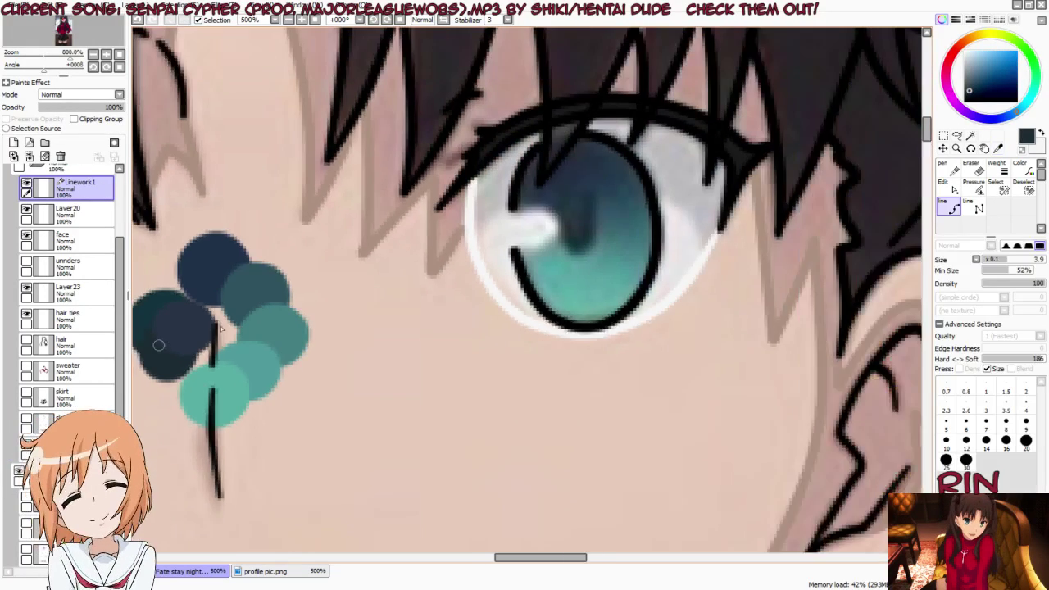
key(Tab)
scroll(637, 220, up, 1)
scroll(610, 216, up, 2)
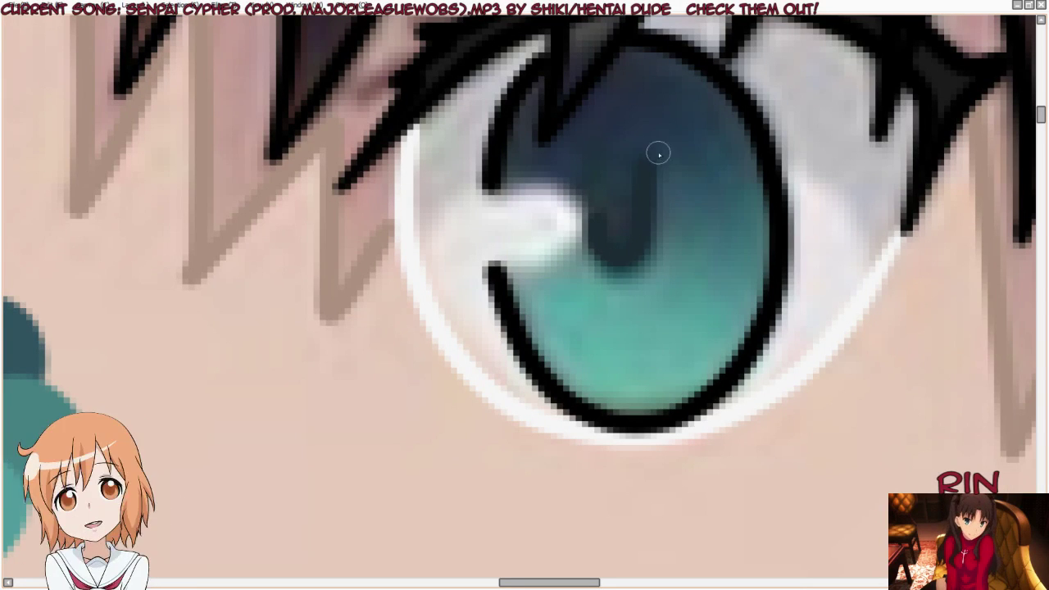
scroll(659, 153, down, 2)
scroll(221, 201, up, 2)
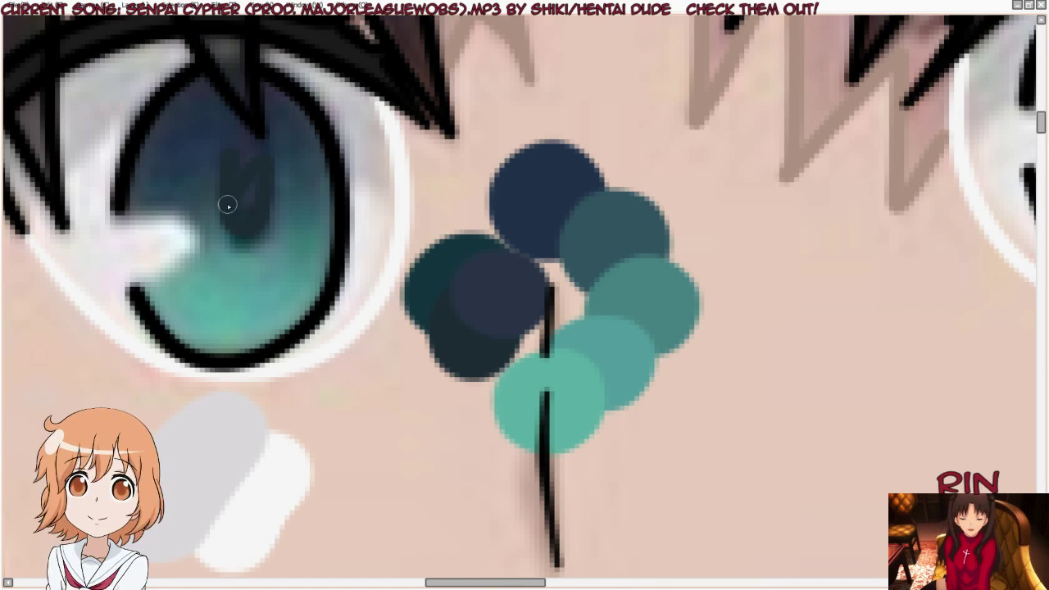
key(Tab)
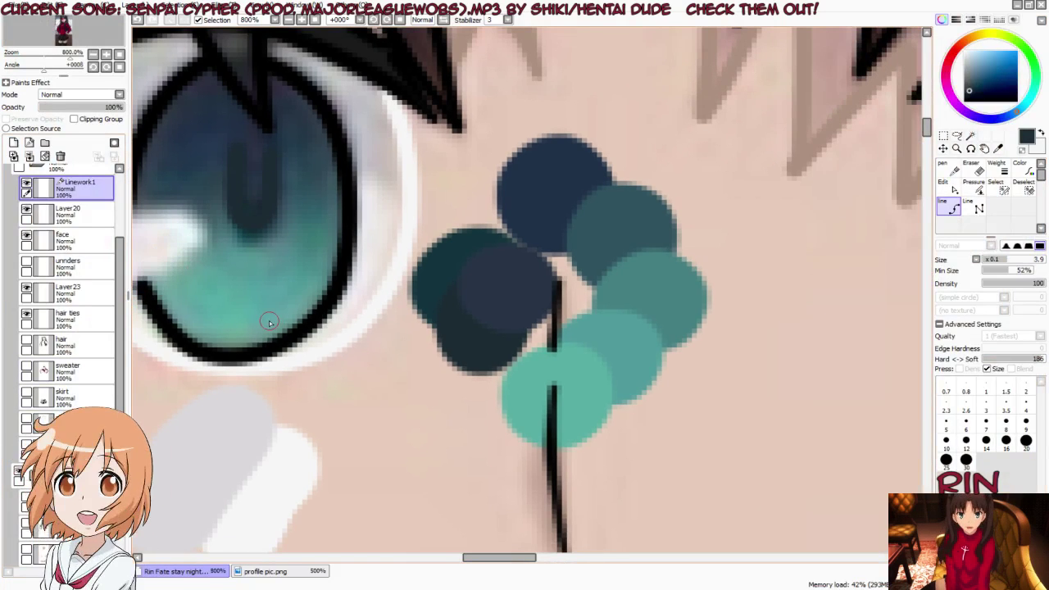
scroll(70, 287, down, 2)
scroll(70, 287, down, 2)
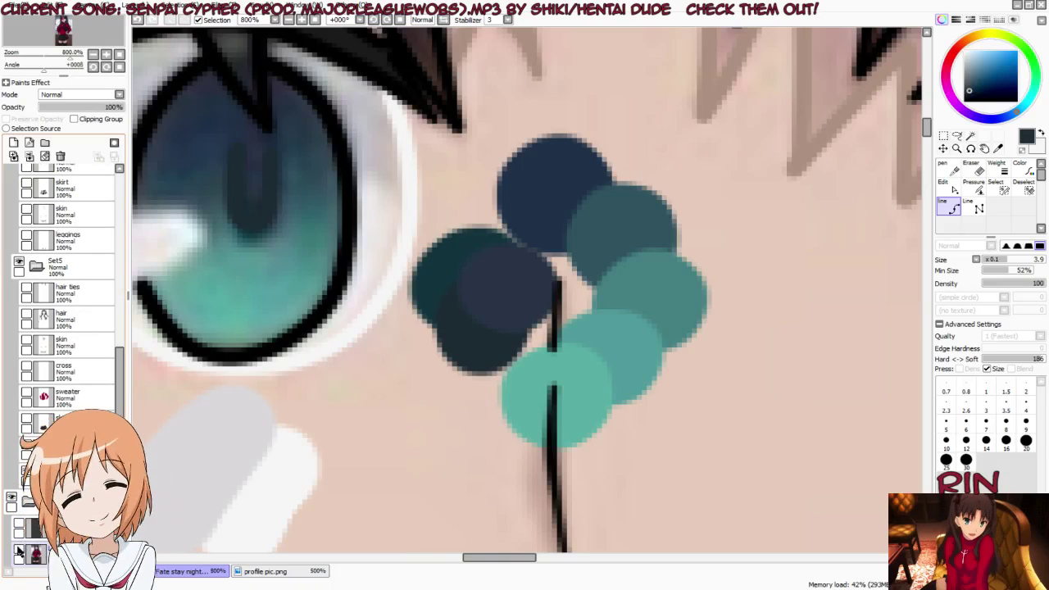
click(20, 553)
click(19, 526)
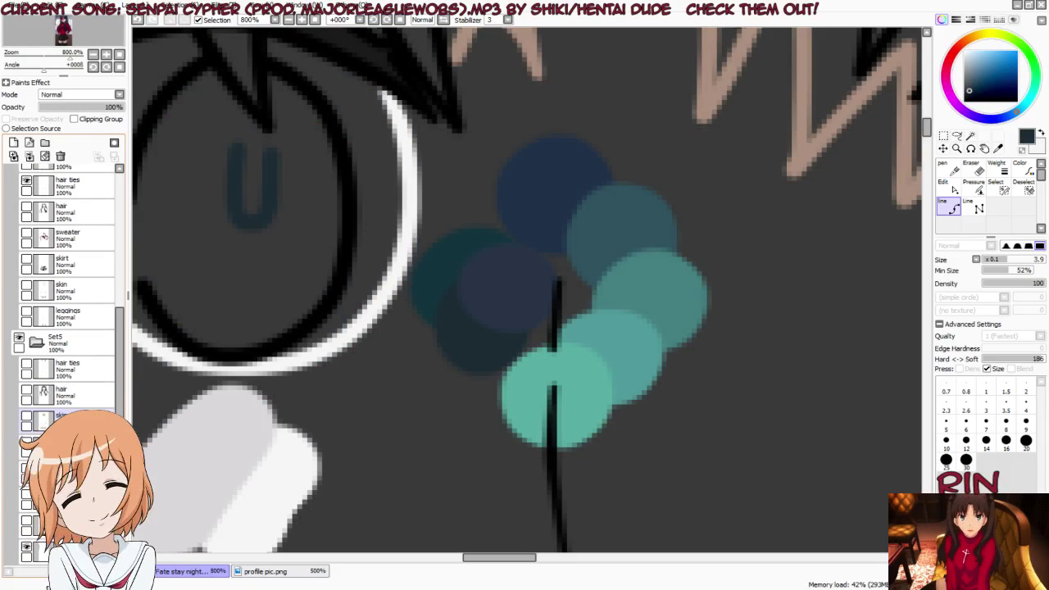
Step: Switch to stroke-thickness editing and thin the U curve in the left iris
scroll(24, 416, up, 2)
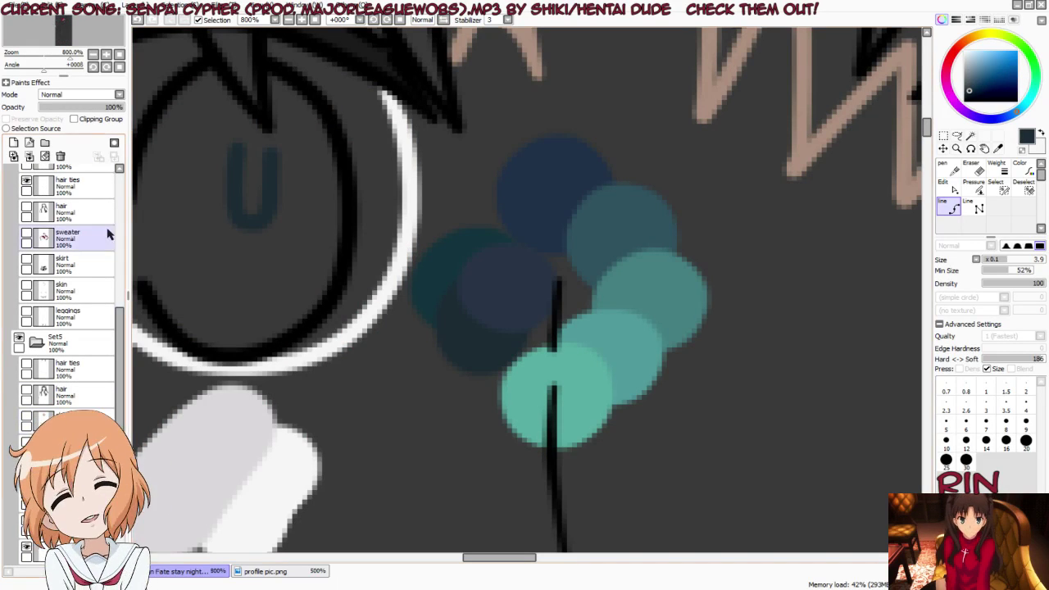
scroll(105, 235, up, 2)
key(p)
key(Tab)
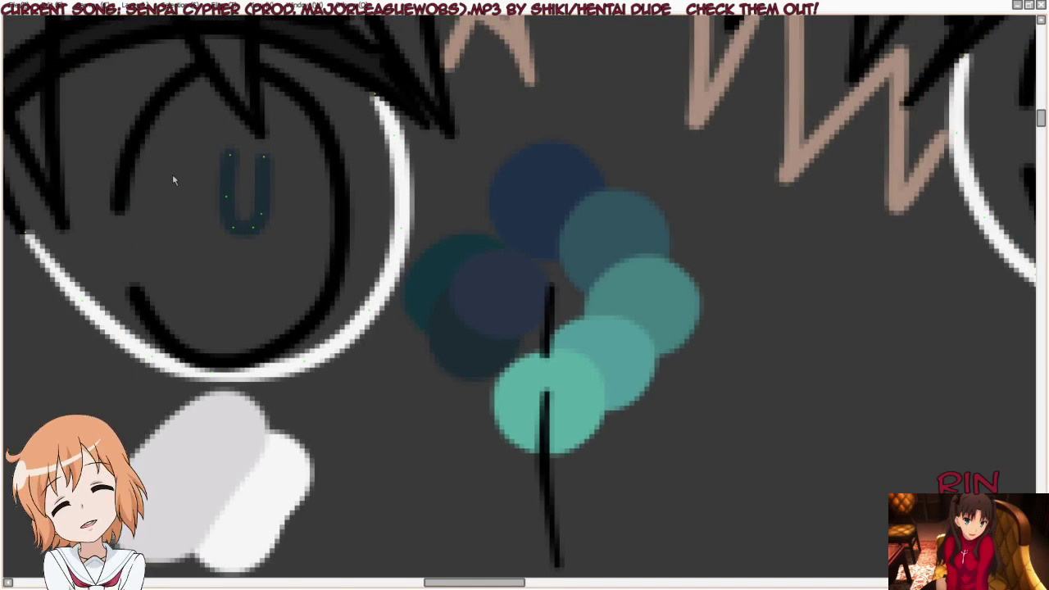
scroll(173, 175, up, 1)
scroll(536, 190, down, 1)
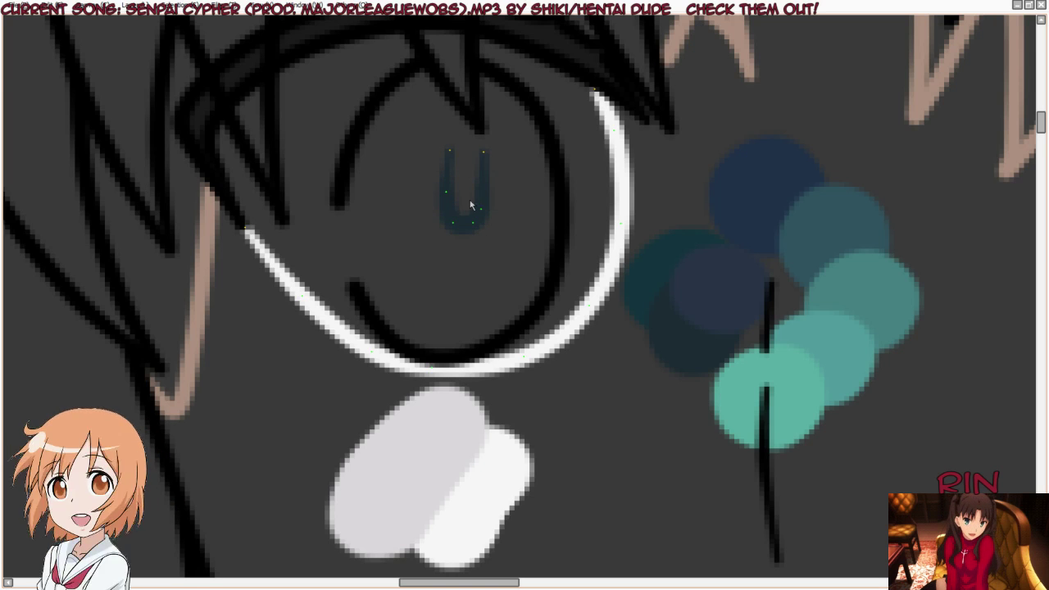
key(Tab)
click(1000, 171)
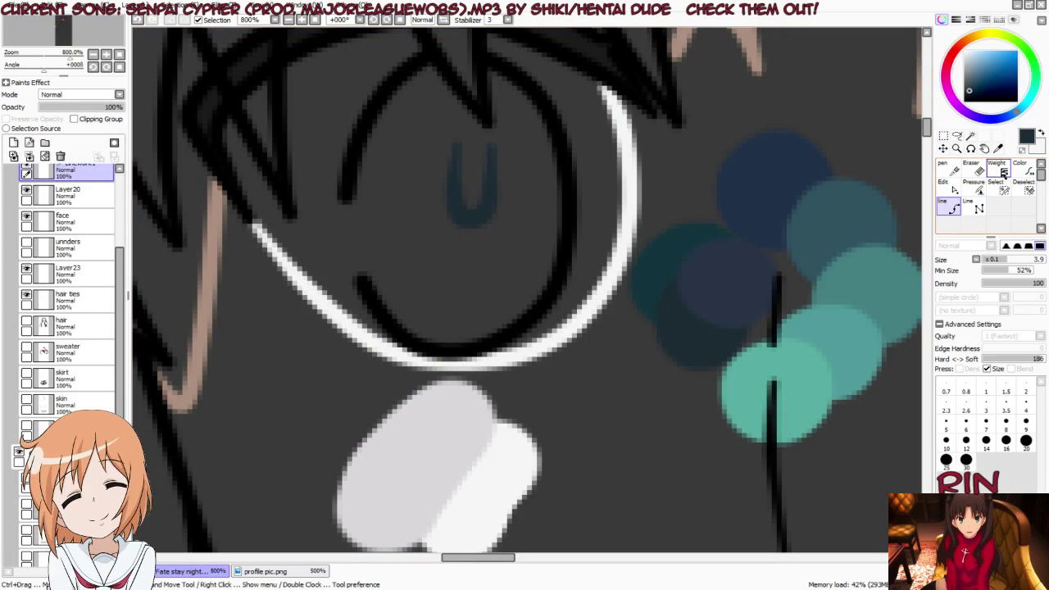
click(1006, 165)
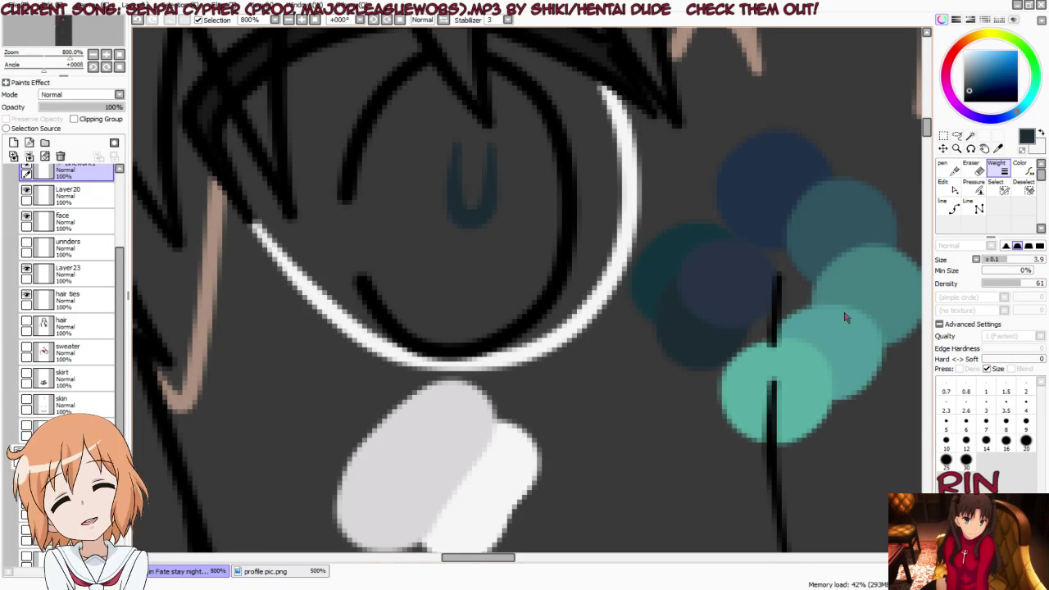
click(482, 215)
Step: Thin the J curve in the right iris with the pressure tool
key(n)
scroll(317, 197, down, 2)
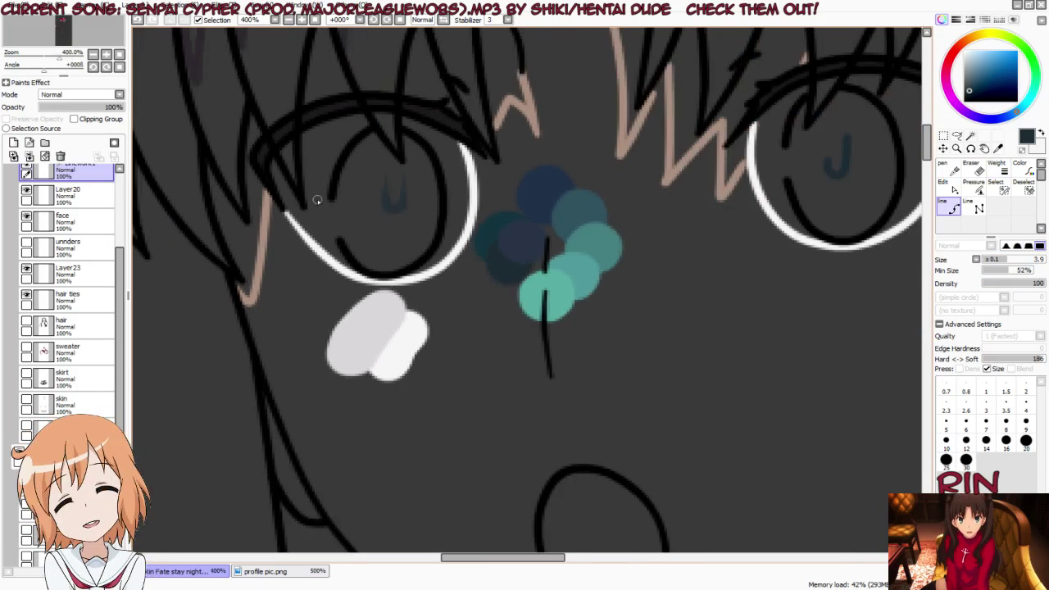
scroll(316, 197, down, 1)
scroll(686, 199, up, 2)
scroll(719, 186, up, 1)
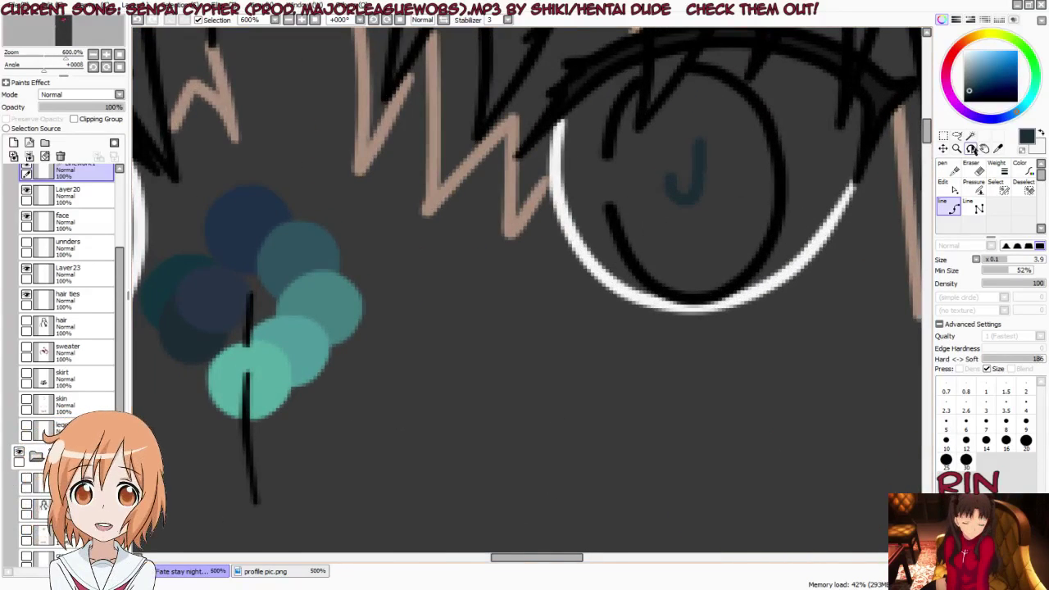
click(997, 168)
key(p)
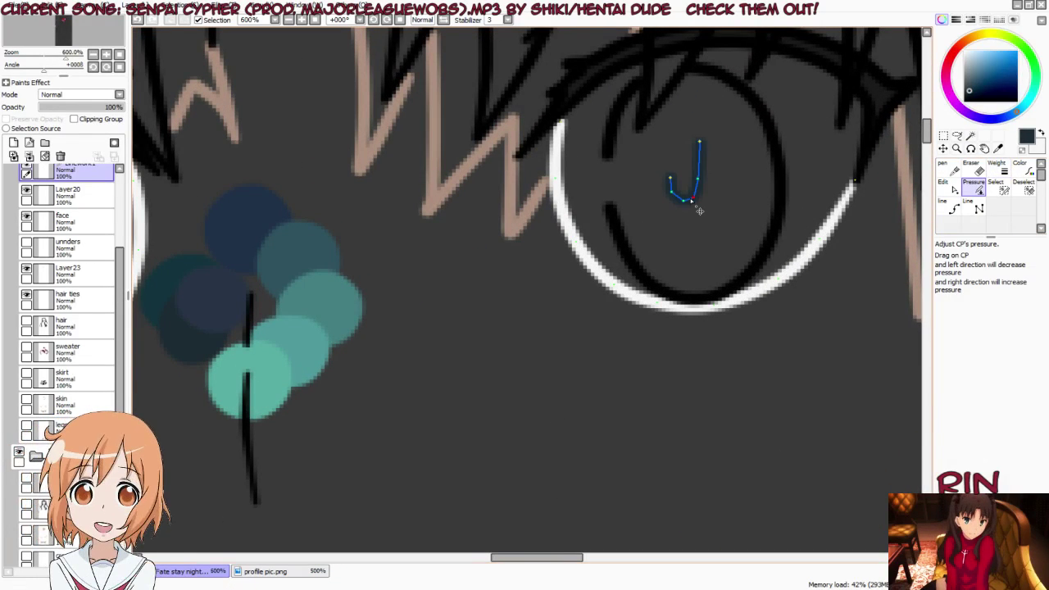
key(n)
key(p)
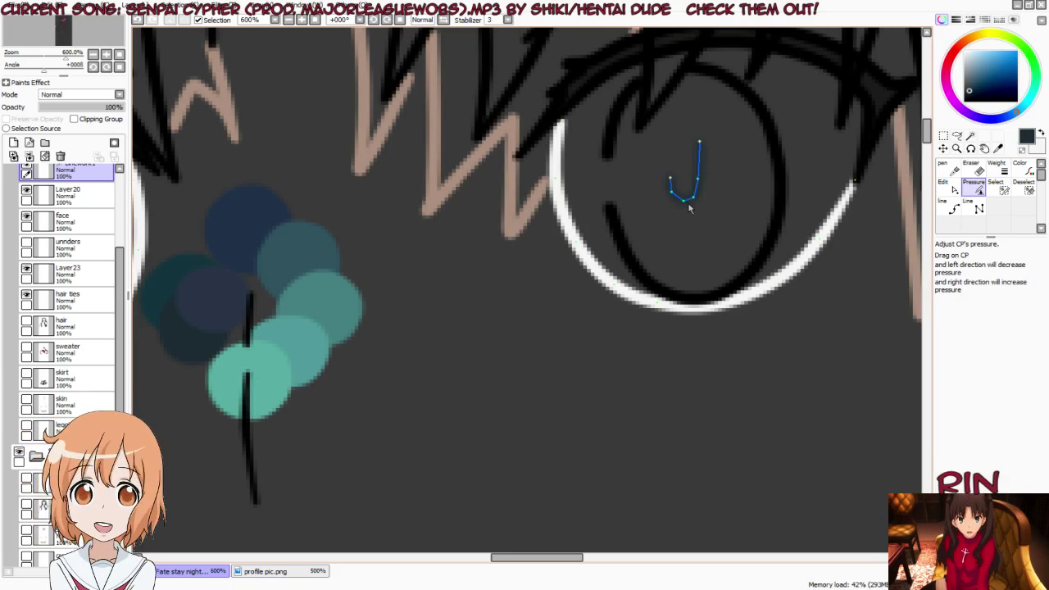
drag(686, 210, 684, 182)
key(n)
Step: Thicken the J curve's top end, then fade and thin it to near invisibility
key(Tab)
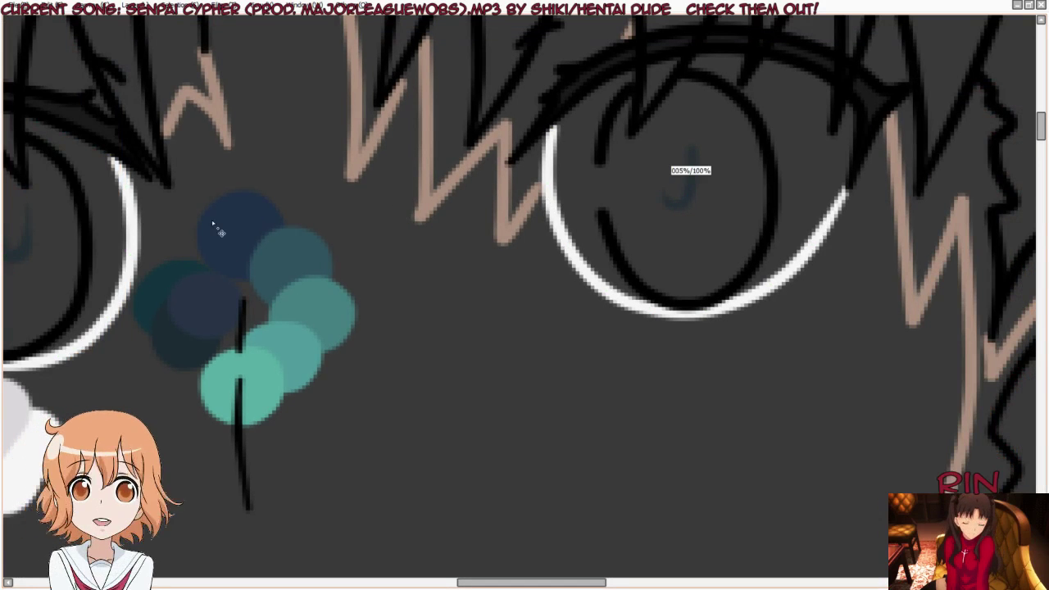
key(p)
key(n)
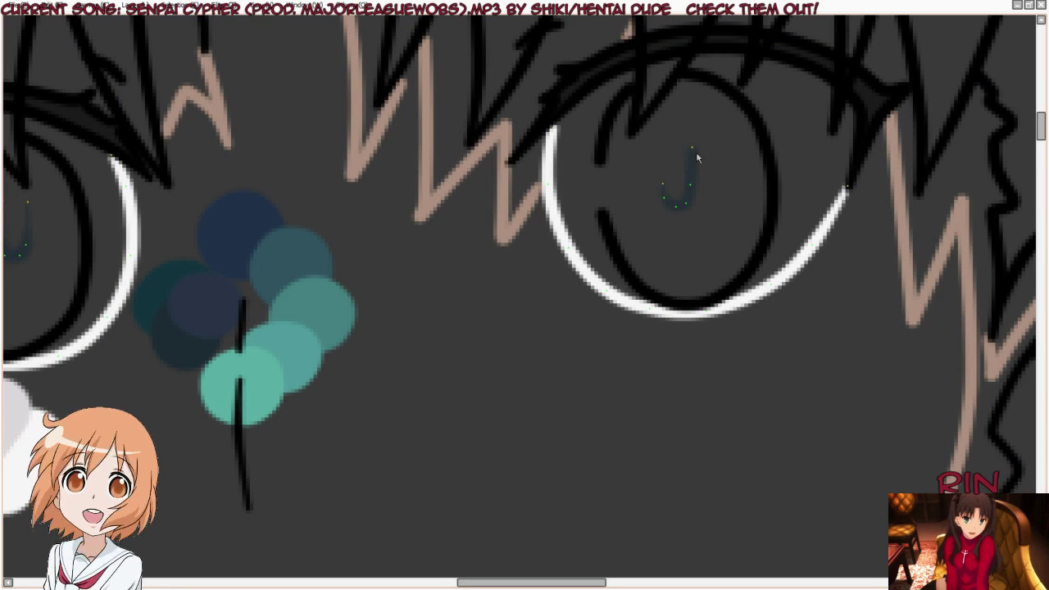
drag(691, 147, 650, 157)
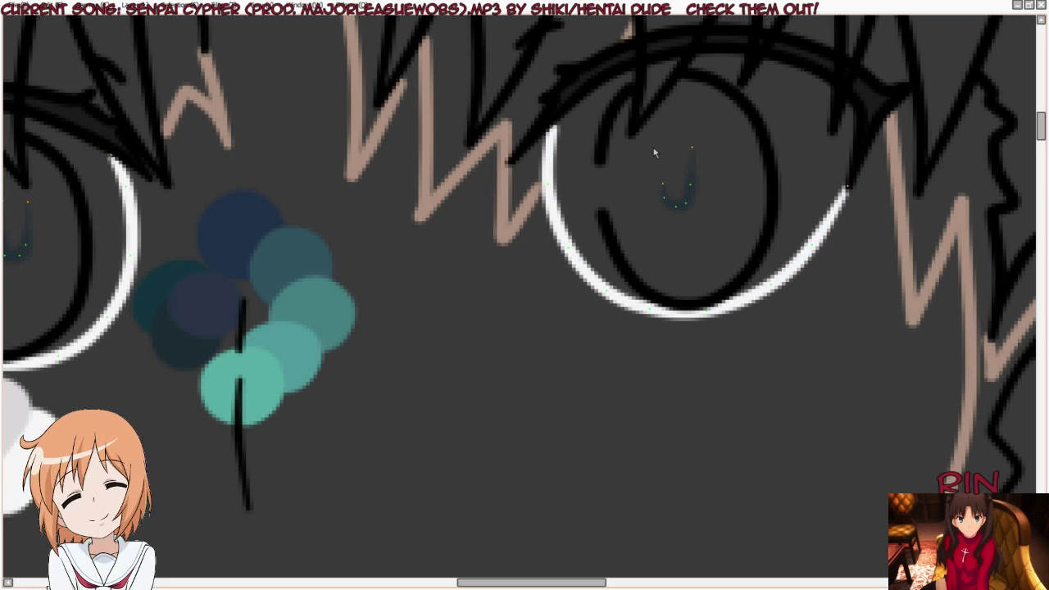
key(p)
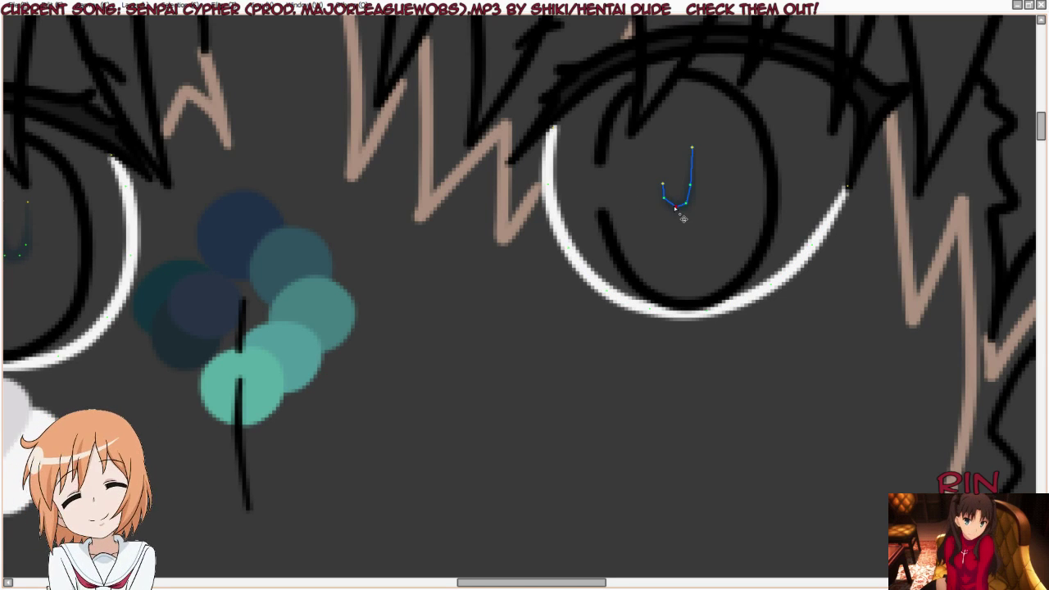
key(p)
drag(674, 213, 758, 234)
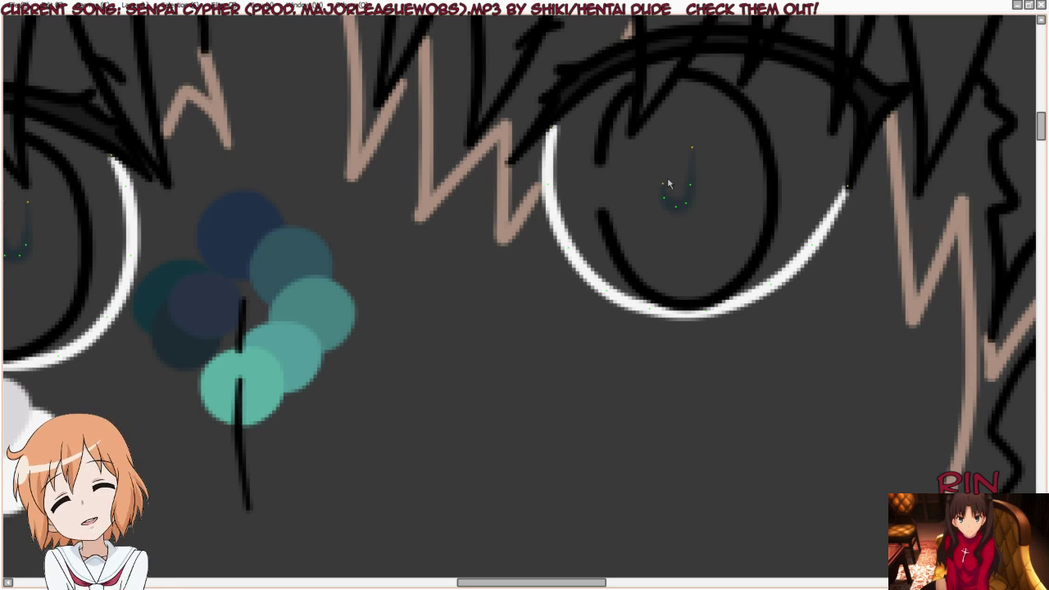
scroll(763, 177, up, 2)
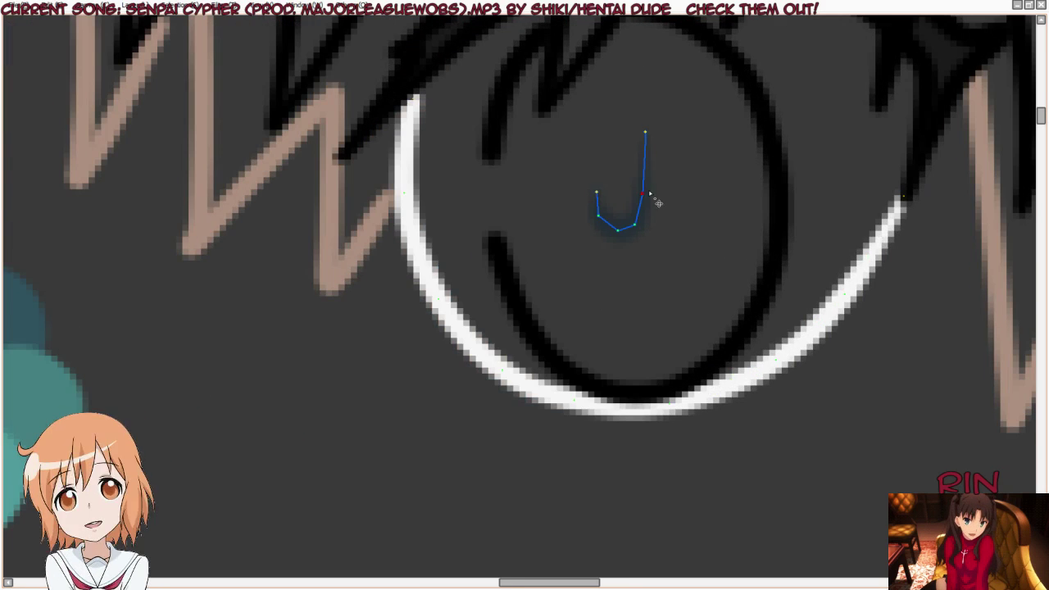
drag(650, 193, 645, 194)
key(Tab)
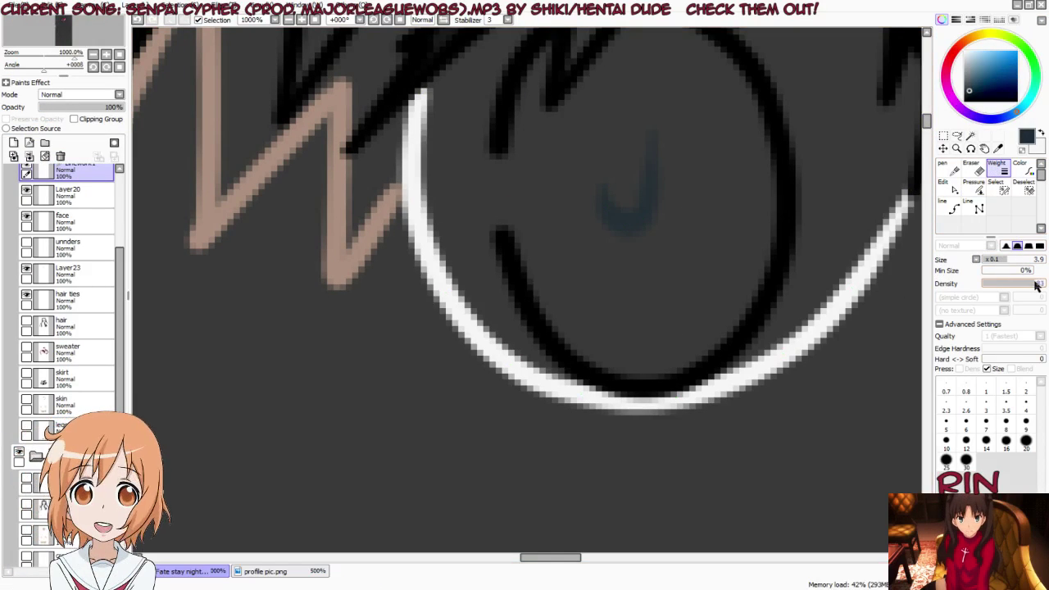
Step: Commit the left iris's U curve and taper its thickness toward one end
scroll(617, 220, down, 2)
scroll(703, 225, down, 2)
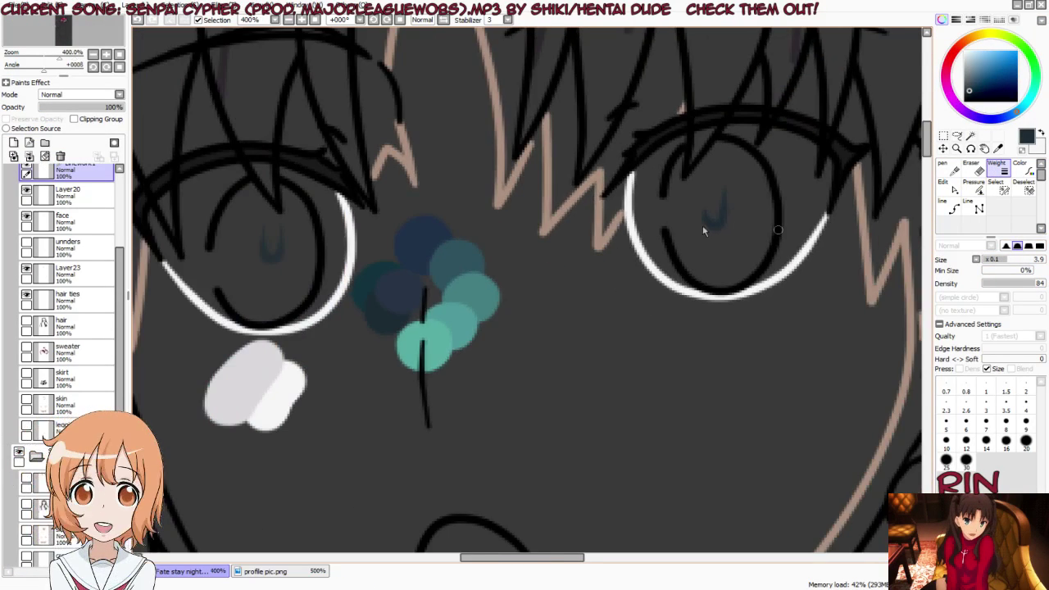
scroll(217, 279, up, 1)
key(Tab)
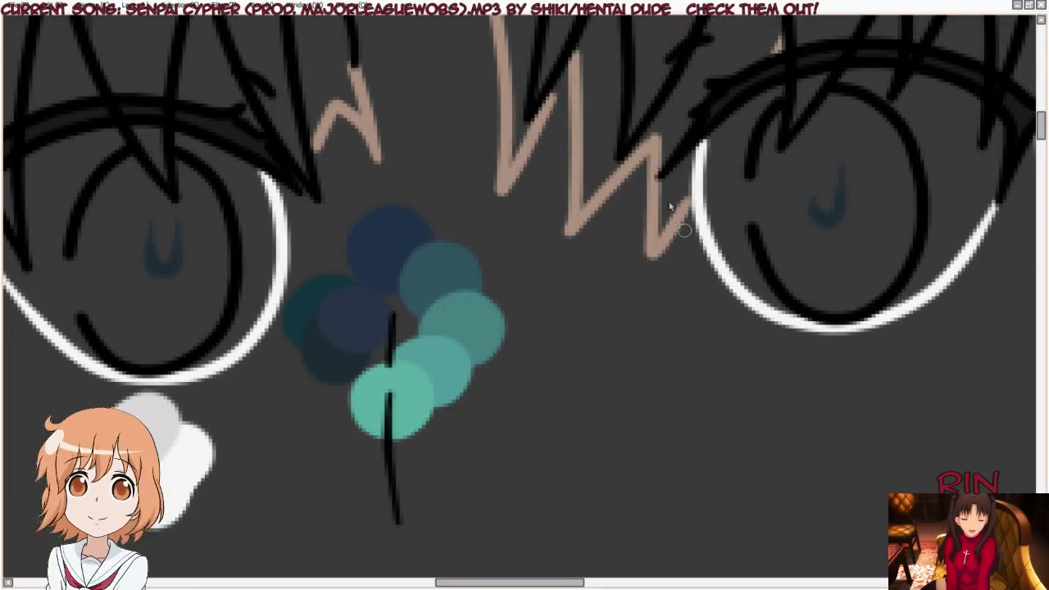
scroll(186, 211, down, 1)
scroll(185, 211, up, 2)
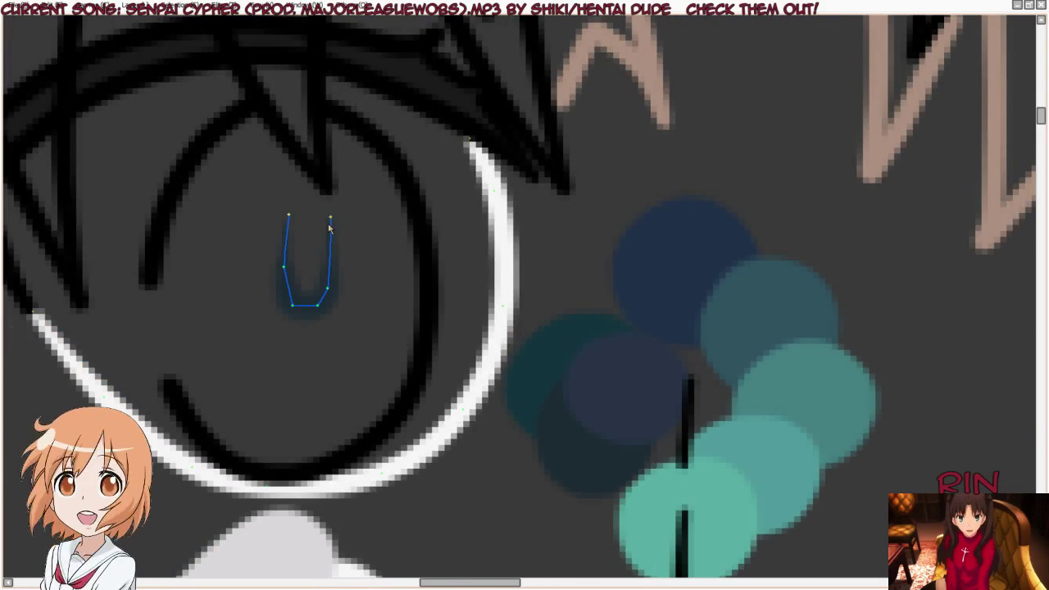
key(Return)
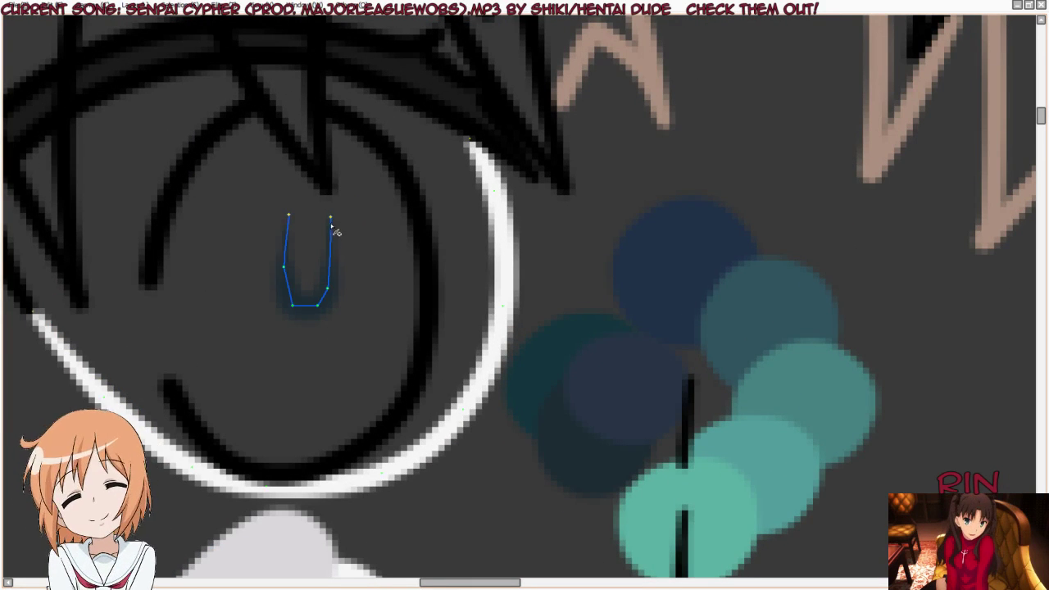
key(Return)
key(ctrl)
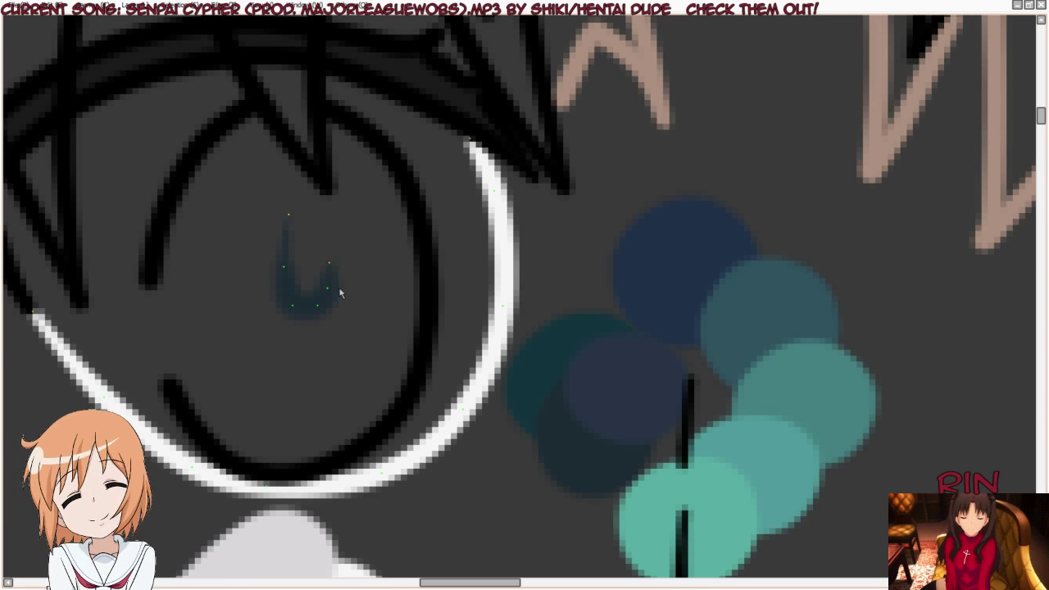
drag(327, 291, 367, 335)
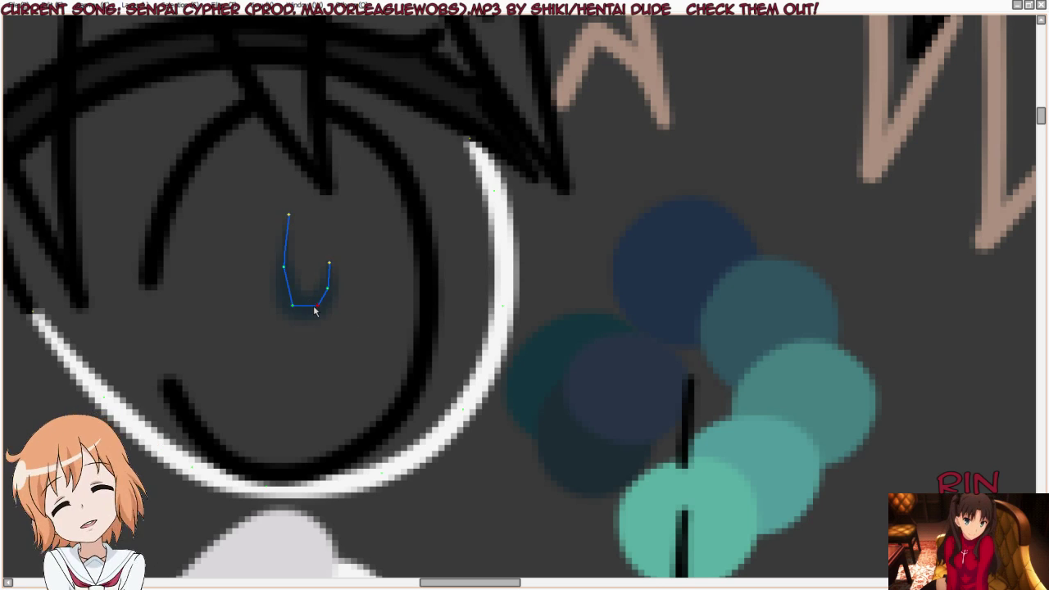
drag(316, 310, 395, 328)
drag(275, 273, 25, 291)
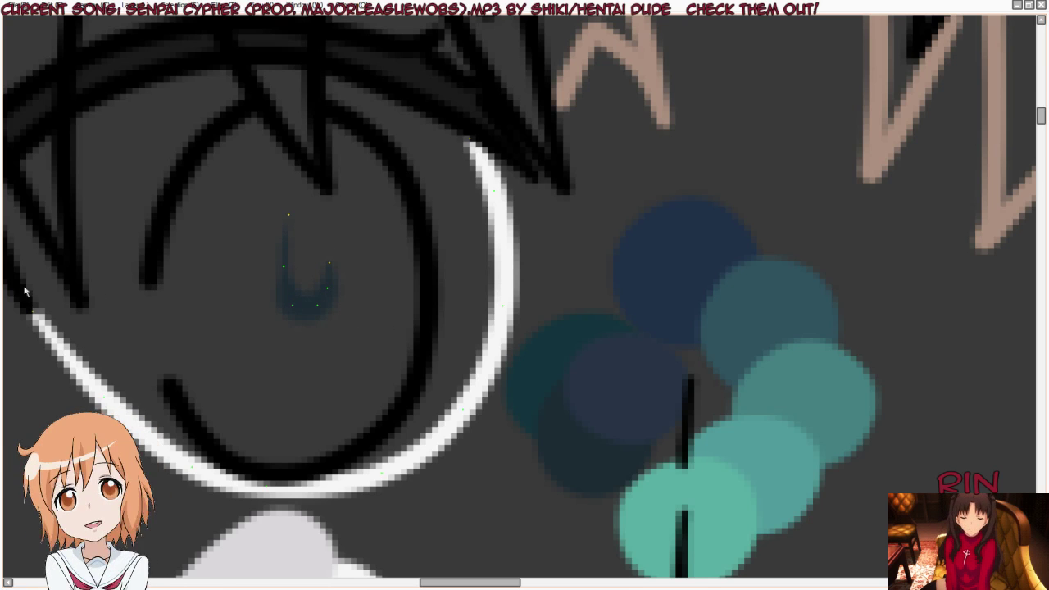
Step: Thin and fade the small U curve, then rename Layer20 to EYES
scroll(424, 236, down, 1)
scroll(414, 188, down, 1)
scroll(419, 215, up, 1)
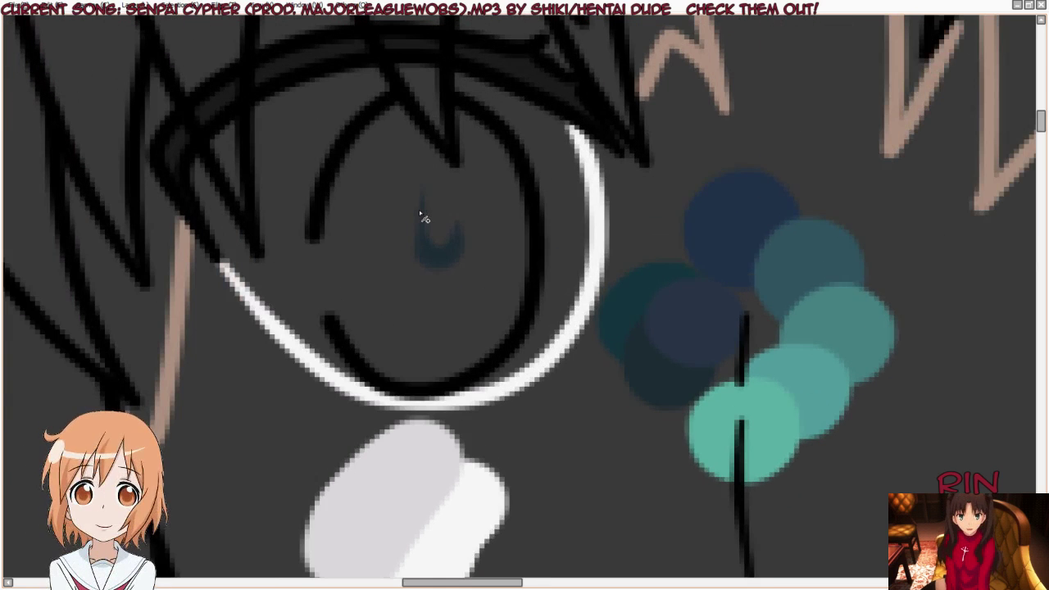
click(422, 236)
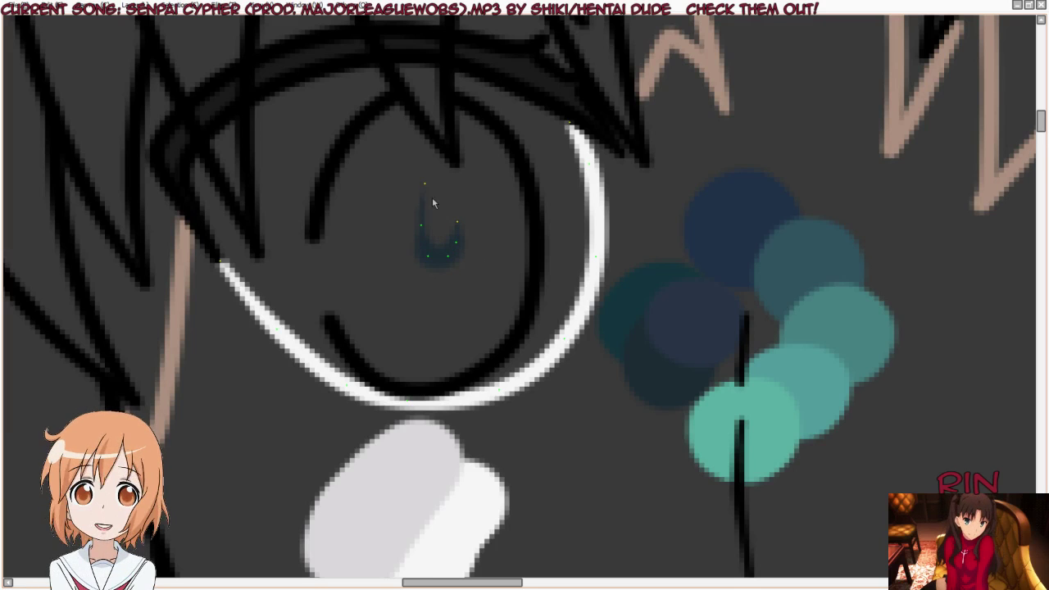
drag(433, 202, 459, 202)
click(452, 243)
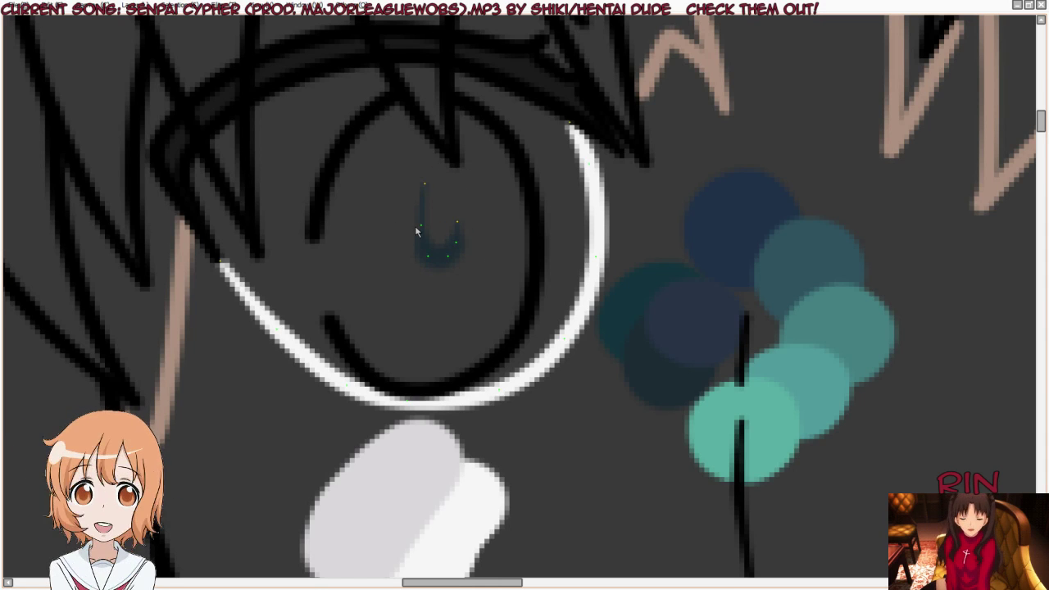
drag(415, 232, 471, 244)
scroll(603, 133, down, 1)
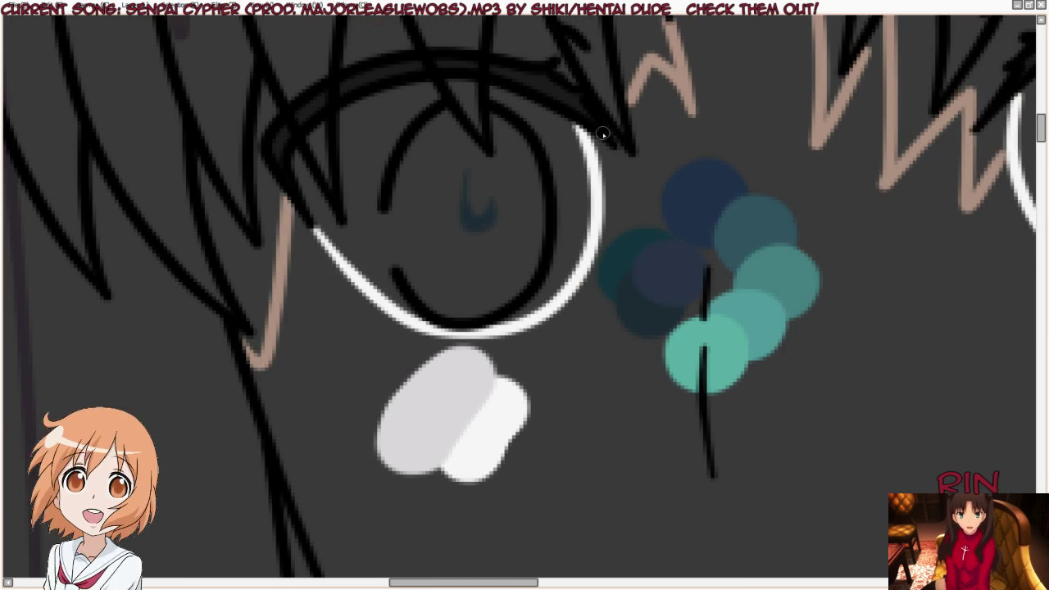
scroll(459, 172, up, 1)
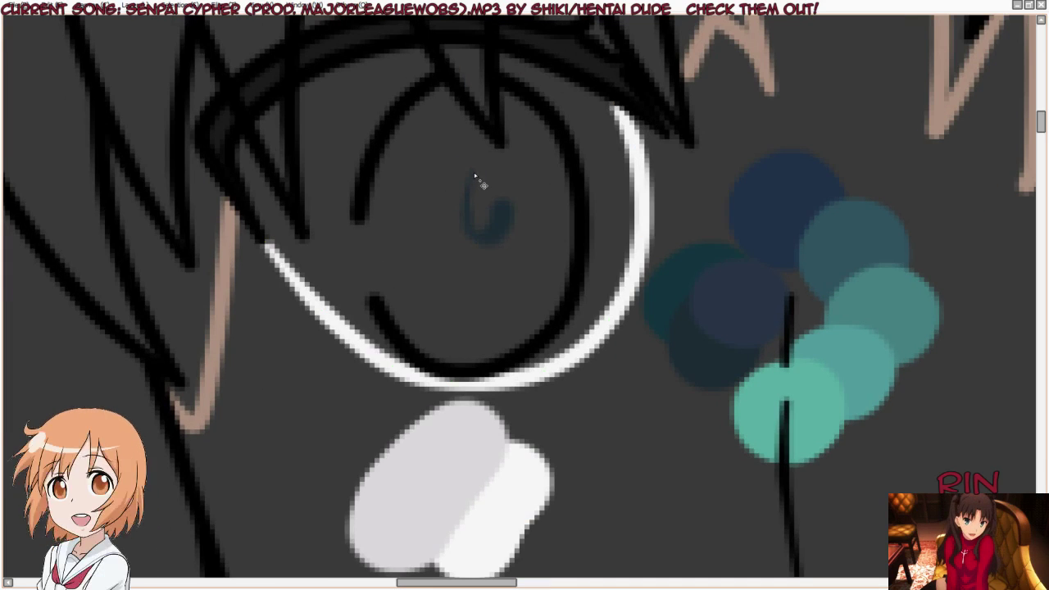
scroll(326, 243, down, 1)
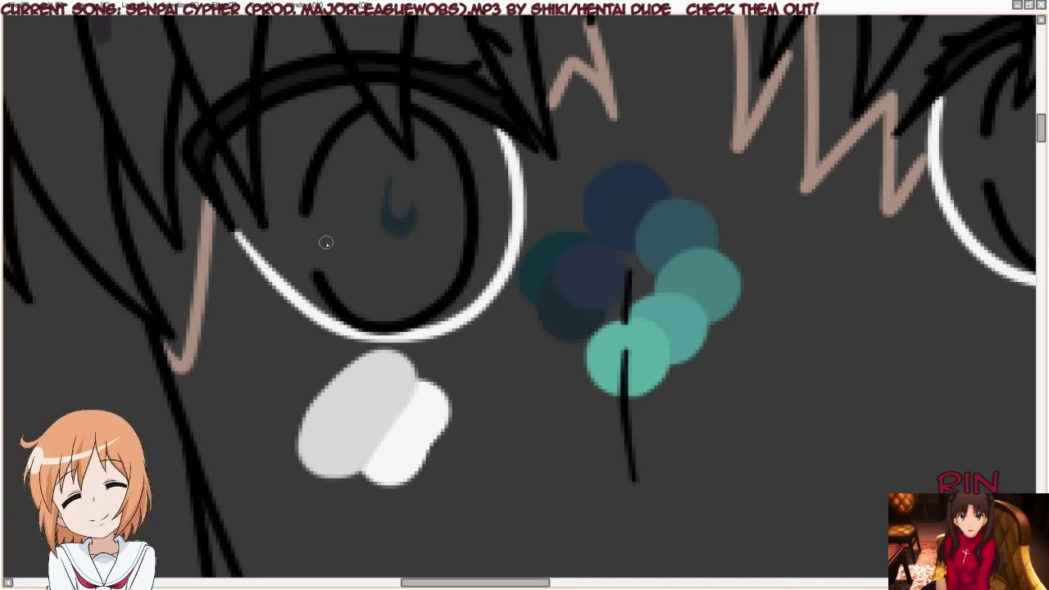
key(Tab)
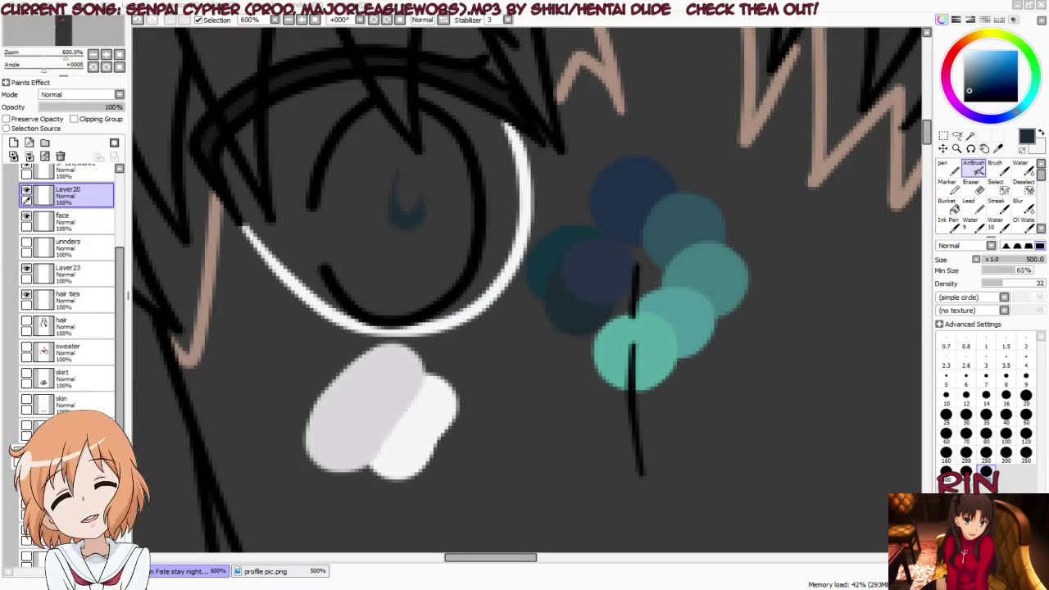
key(Return)
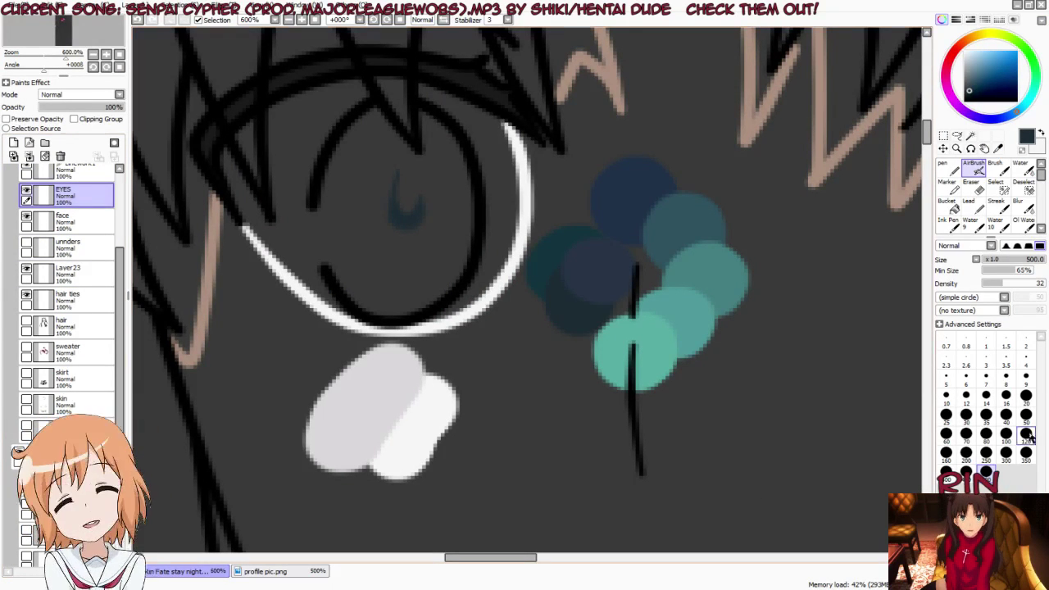
Step: Undo the old iris shading and fill the whole left iris with teal
alt+click(622, 366)
scroll(261, 205, up, 1)
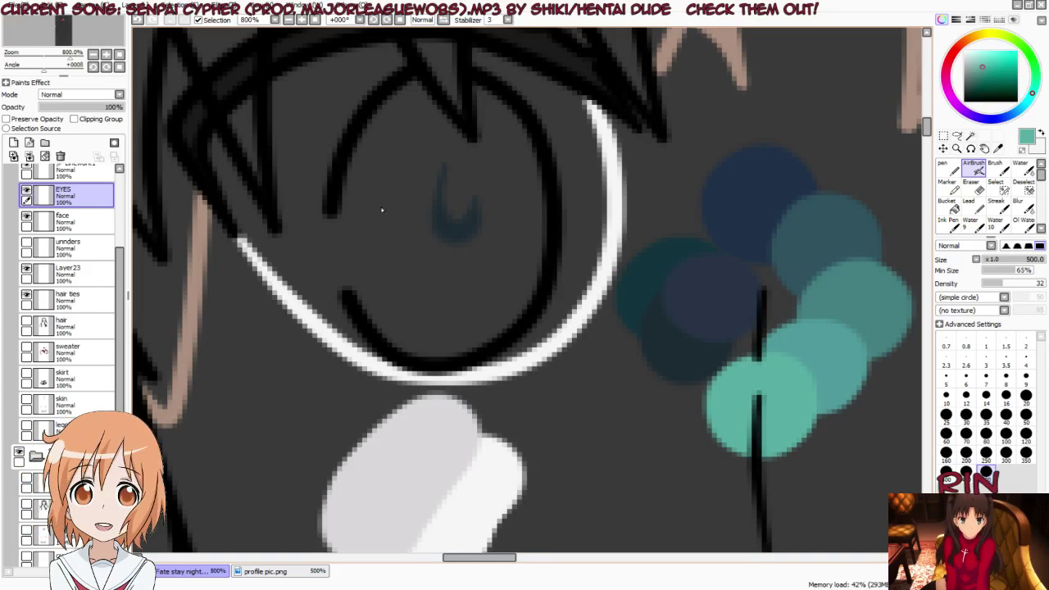
mouse_move(393, 293)
mouse_down()
mouse_move(328, 106)
mouse_move(380, 281)
mouse_move(459, 156)
mouse_up()
scroll(153, 115, down, 1)
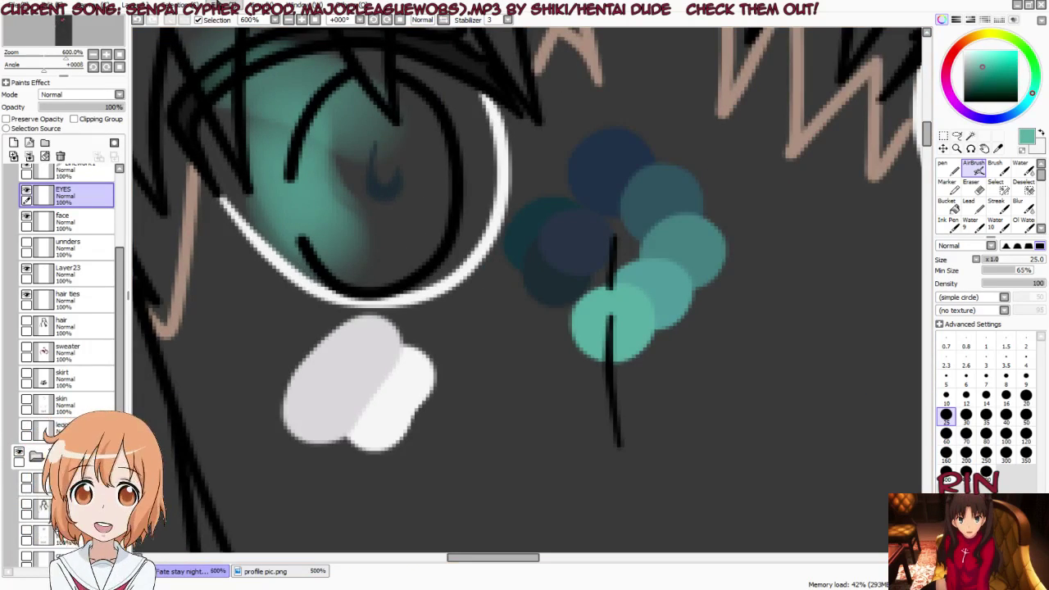
key(ctrl+z)
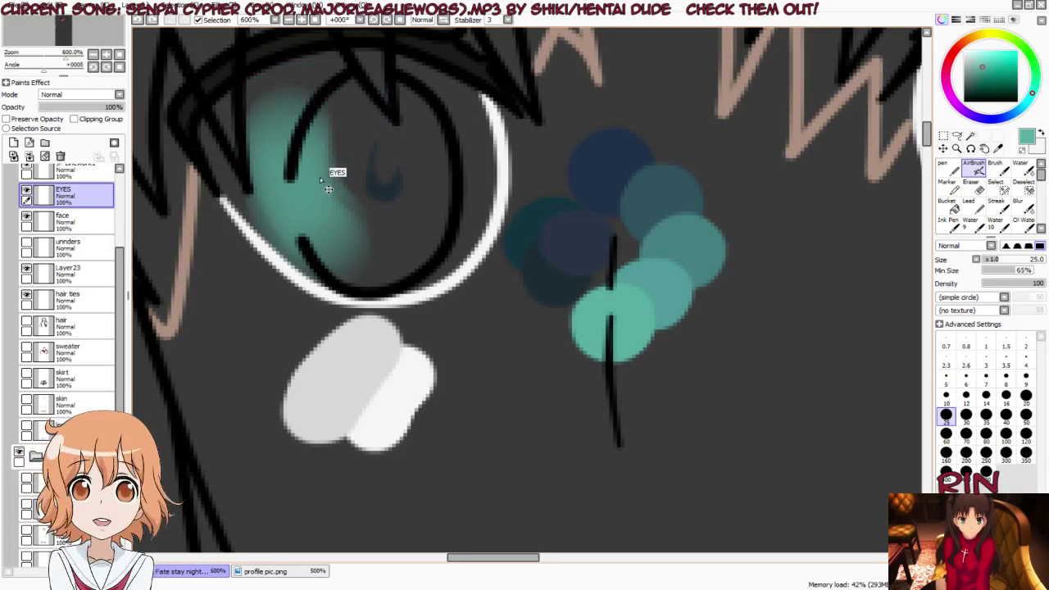
key(ctrl+z)
mouse_move(308, 140)
mouse_down()
mouse_move(351, 234)
mouse_move(293, 105)
mouse_move(426, 82)
mouse_move(393, 248)
mouse_move(369, 164)
mouse_move(317, 234)
mouse_move(435, 238)
mouse_move(484, 205)
mouse_up()
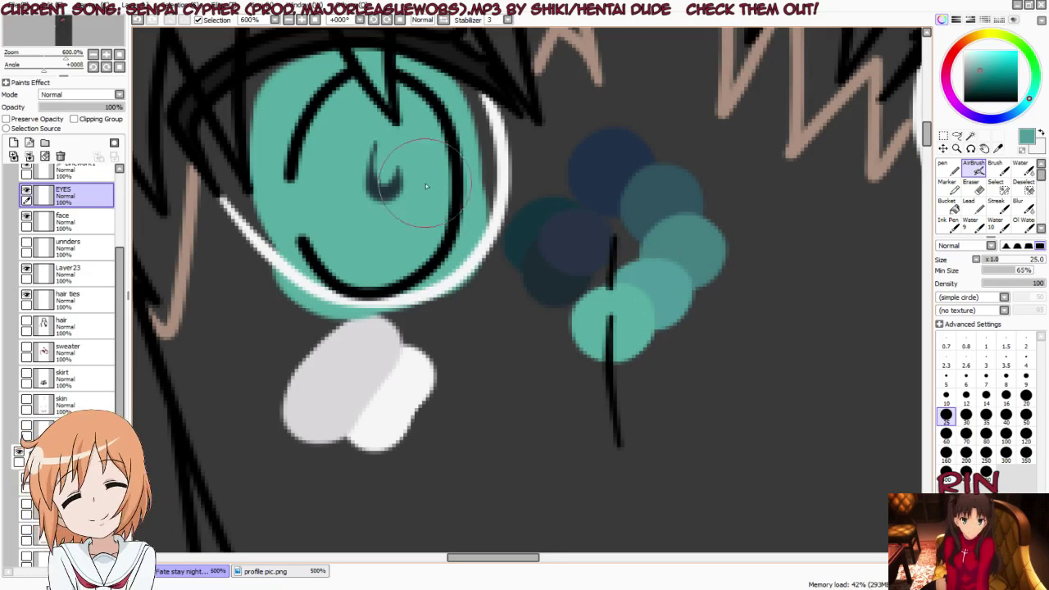
Step: Rework the iris's left side and lay a darker teal band across the upper iris
mouse_move(293, 200)
mouse_down()
mouse_move(263, 222)
mouse_move(276, 206)
mouse_move(355, 192)
mouse_up()
key(ctrl+z)
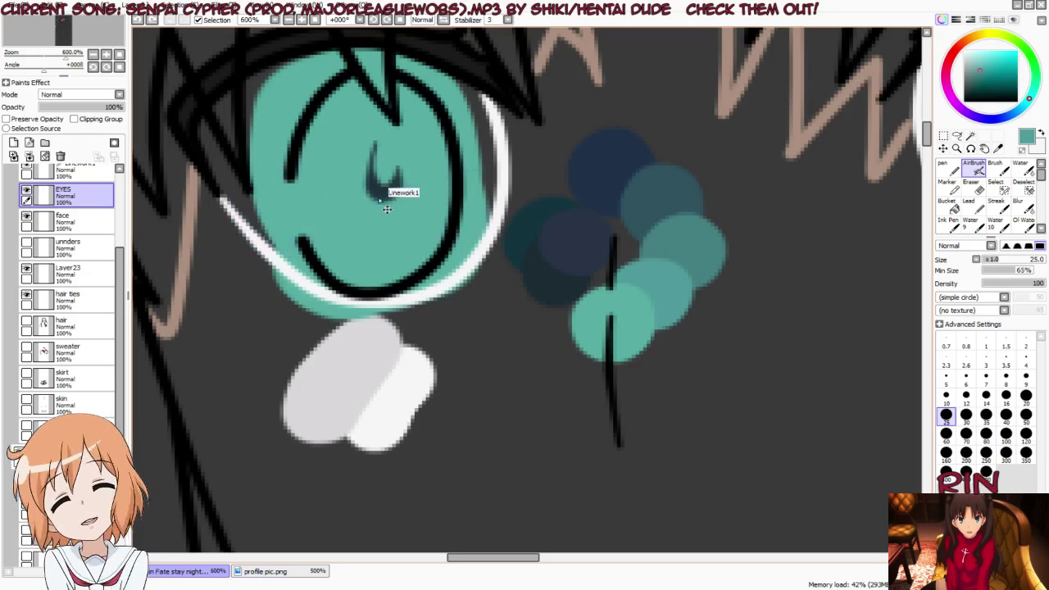
mouse_move(292, 197)
mouse_down()
mouse_move(300, 206)
mouse_move(279, 215)
mouse_move(407, 184)
mouse_move(472, 220)
mouse_move(449, 210)
mouse_up()
key(ctrl+z)
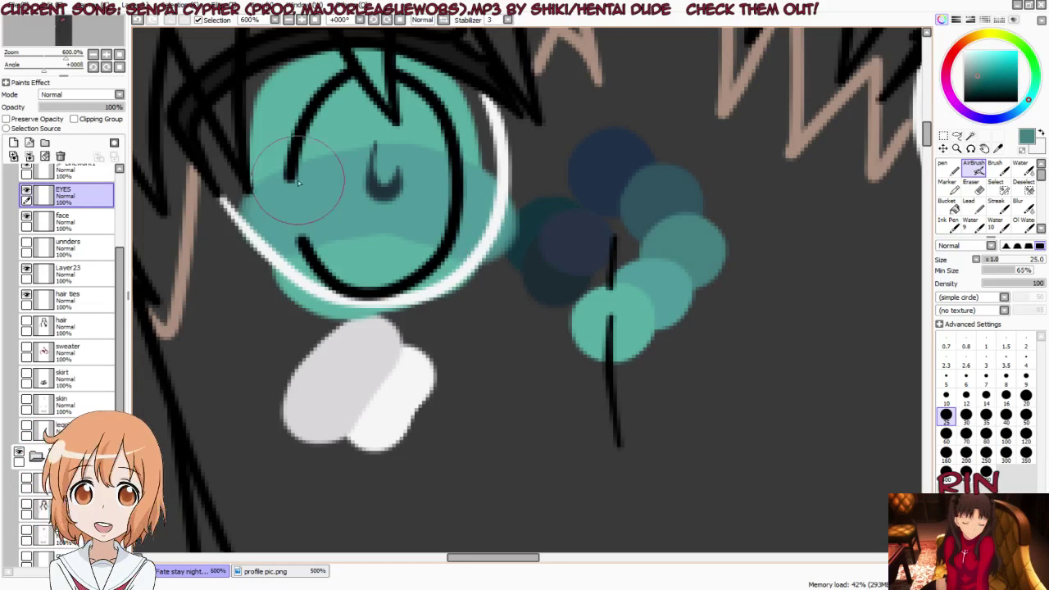
mouse_move(270, 176)
mouse_down()
mouse_move(267, 164)
mouse_move(358, 135)
mouse_move(420, 131)
mouse_move(484, 154)
mouse_move(487, 173)
mouse_move(418, 145)
mouse_move(232, 207)
mouse_up()
Step: Paint a darker teal band, then a dark navy band, across the top of the iris
alt+click(652, 198)
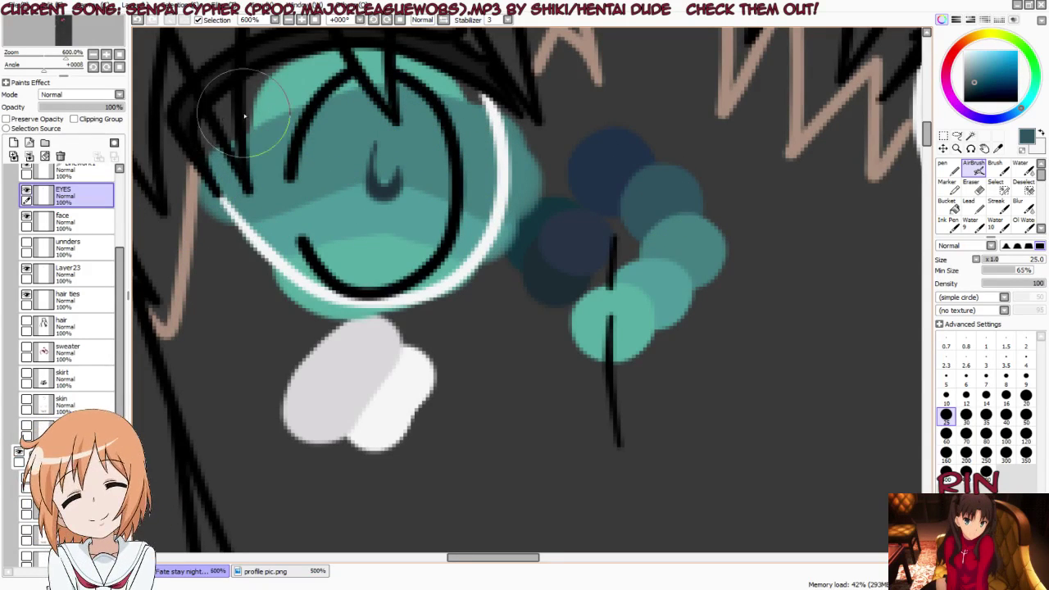
mouse_move(276, 124)
mouse_down()
mouse_move(295, 113)
mouse_move(398, 105)
mouse_move(457, 117)
mouse_move(414, 98)
mouse_up()
alt+click(609, 144)
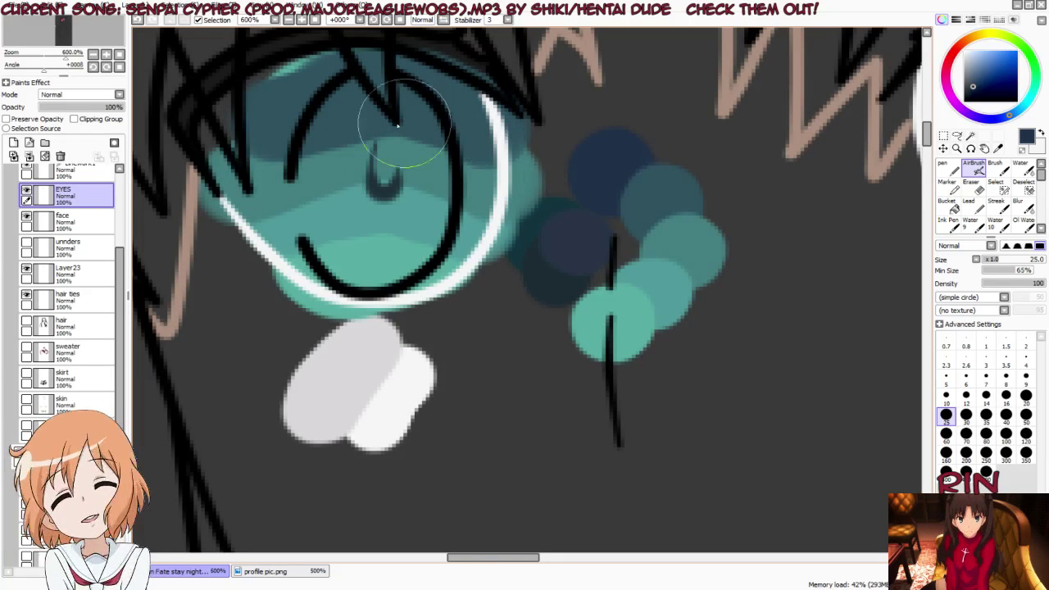
mouse_move(317, 94)
mouse_down()
mouse_move(406, 64)
mouse_move(507, 71)
mouse_up()
key(e)
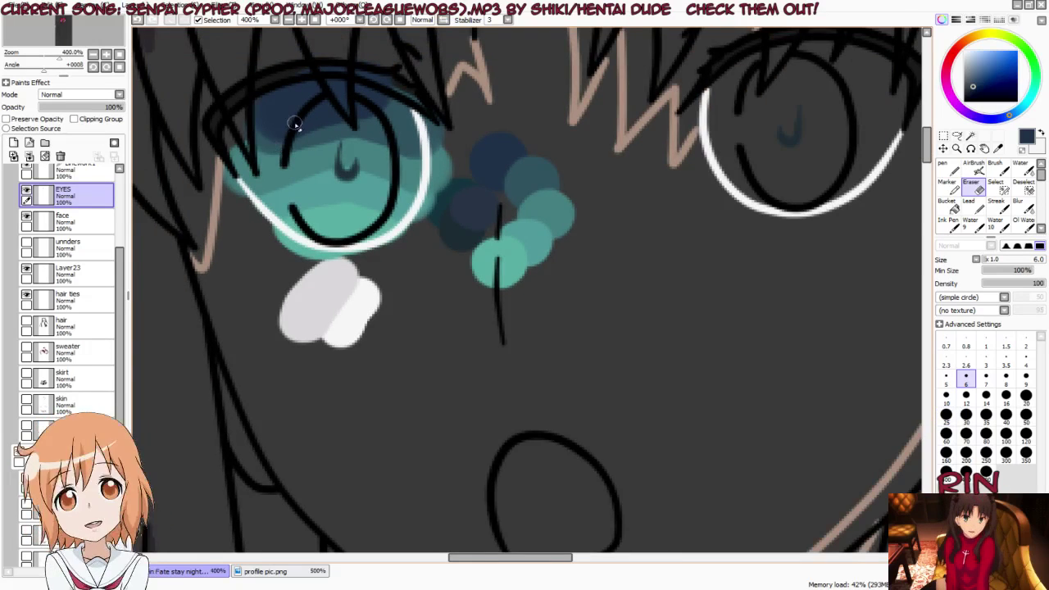
scroll(250, 107, down, 2)
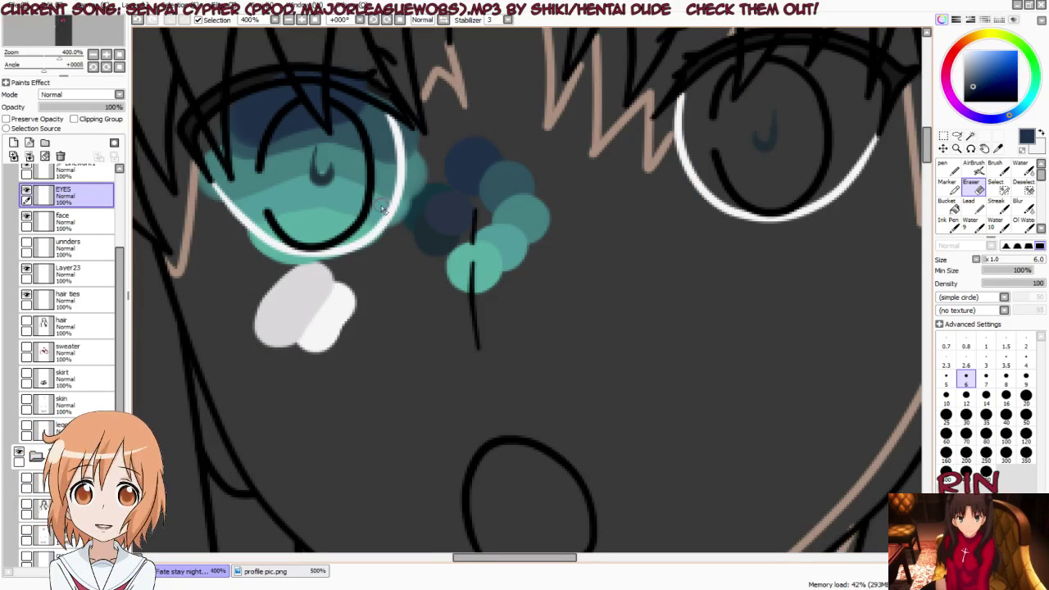
key(ctrl+t)
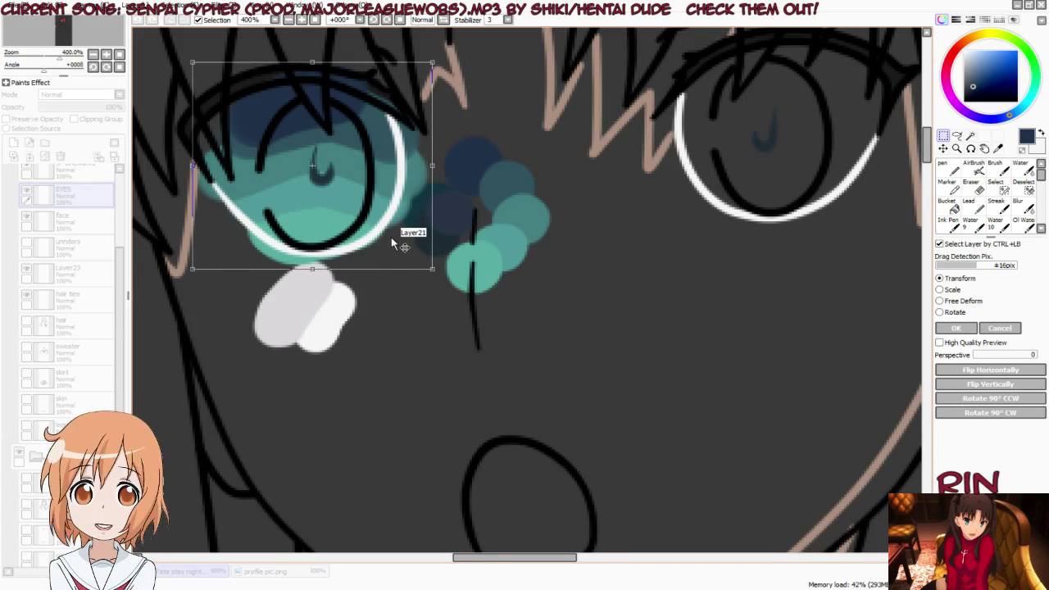
click(1002, 331)
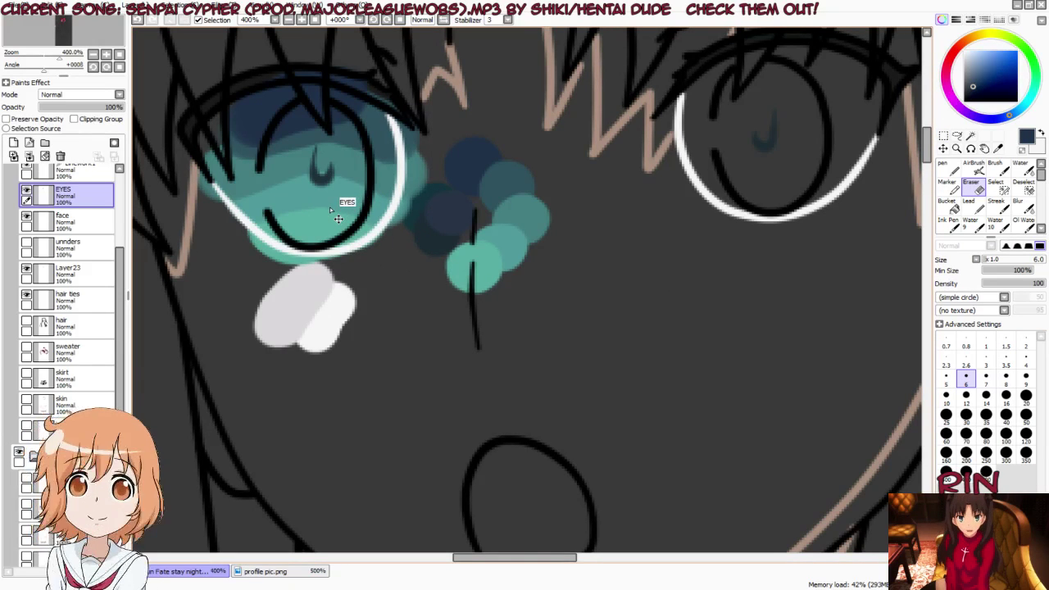
drag(329, 207, 668, 191)
key(ctrl+z)
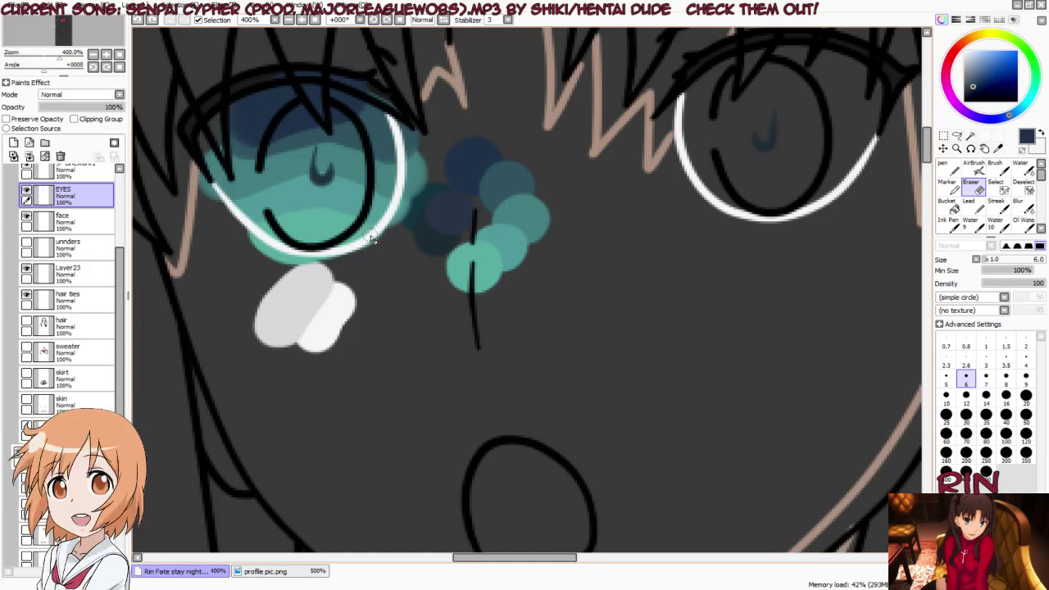
Step: With the Ink Pen, fill the right iris teal and add lighter teal bands across its lower and middle parts
alt+click(490, 268)
key(n)
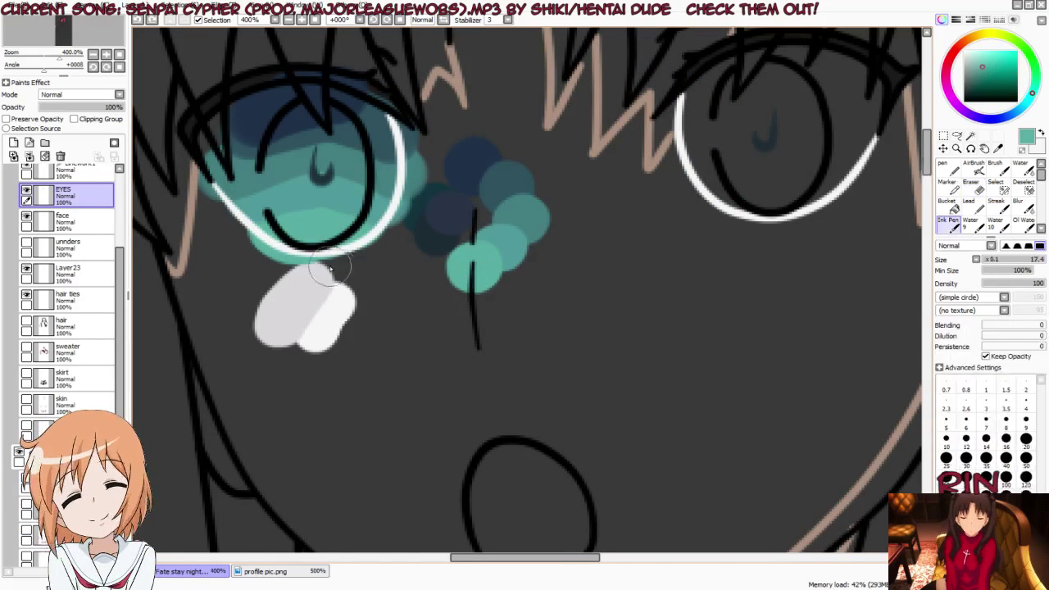
scroll(524, 295, down, 2)
scroll(631, 217, up, 3)
mouse_move(631, 220)
mouse_down()
mouse_move(597, 207)
mouse_move(697, 205)
mouse_move(632, 140)
mouse_move(621, 47)
mouse_move(687, 130)
mouse_move(705, 197)
mouse_move(640, 49)
mouse_move(607, 139)
mouse_move(696, 183)
mouse_move(705, 74)
mouse_move(572, 70)
mouse_up()
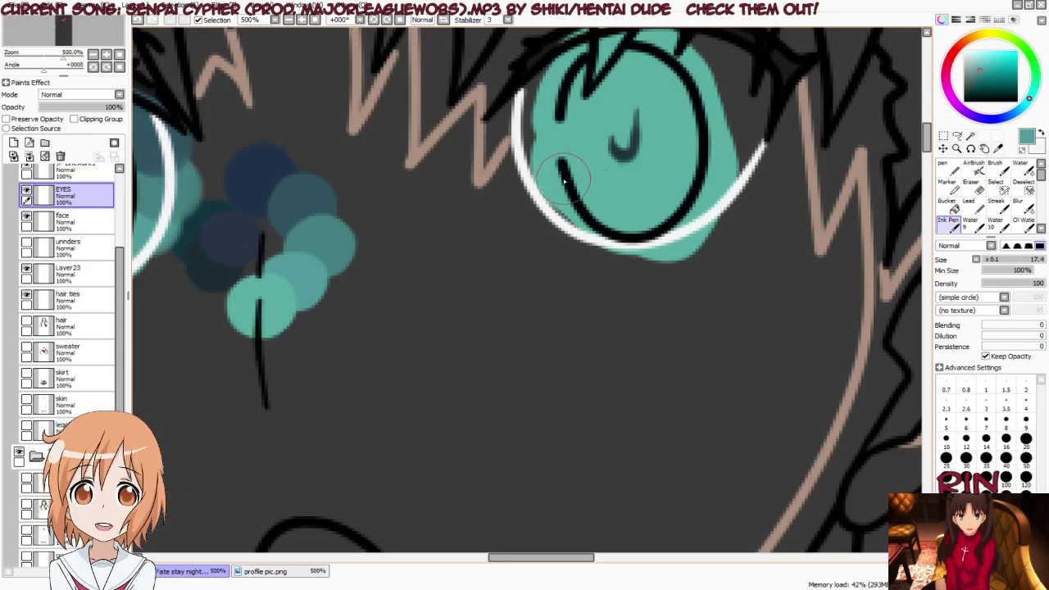
mouse_move(558, 204)
mouse_down()
mouse_move(624, 147)
mouse_move(721, 190)
mouse_up()
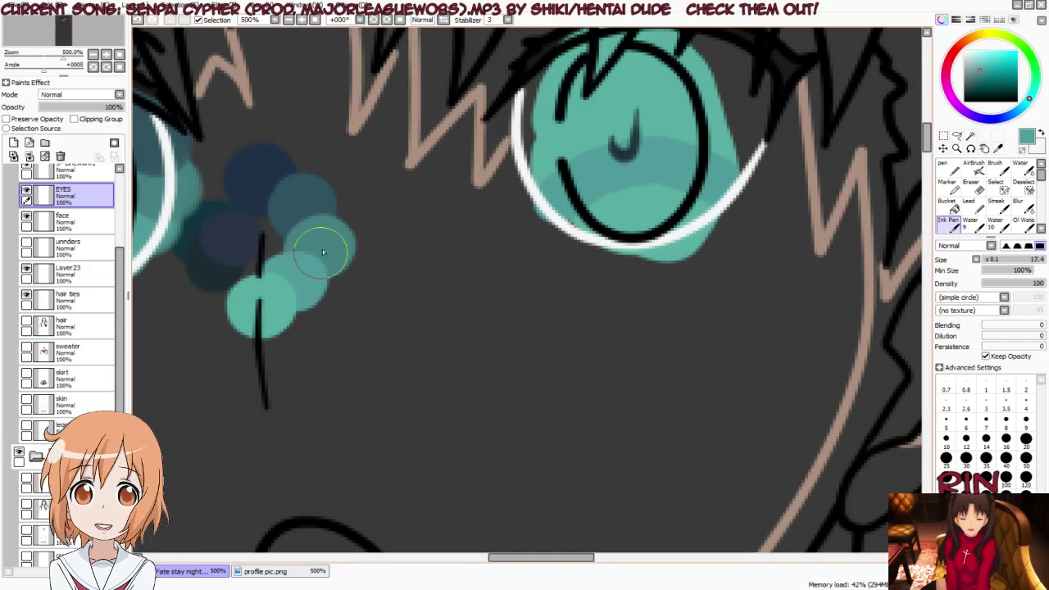
mouse_move(554, 156)
mouse_down()
mouse_move(533, 176)
mouse_move(537, 188)
mouse_move(590, 132)
mouse_move(689, 143)
mouse_move(582, 166)
mouse_move(632, 122)
mouse_move(710, 133)
mouse_move(673, 107)
mouse_move(574, 110)
mouse_move(528, 145)
mouse_up()
Step: Sample dark blue, paint a band across the right iris top, and hide all panels
alt+click(295, 218)
key(ctrl+z)
alt+click(255, 176)
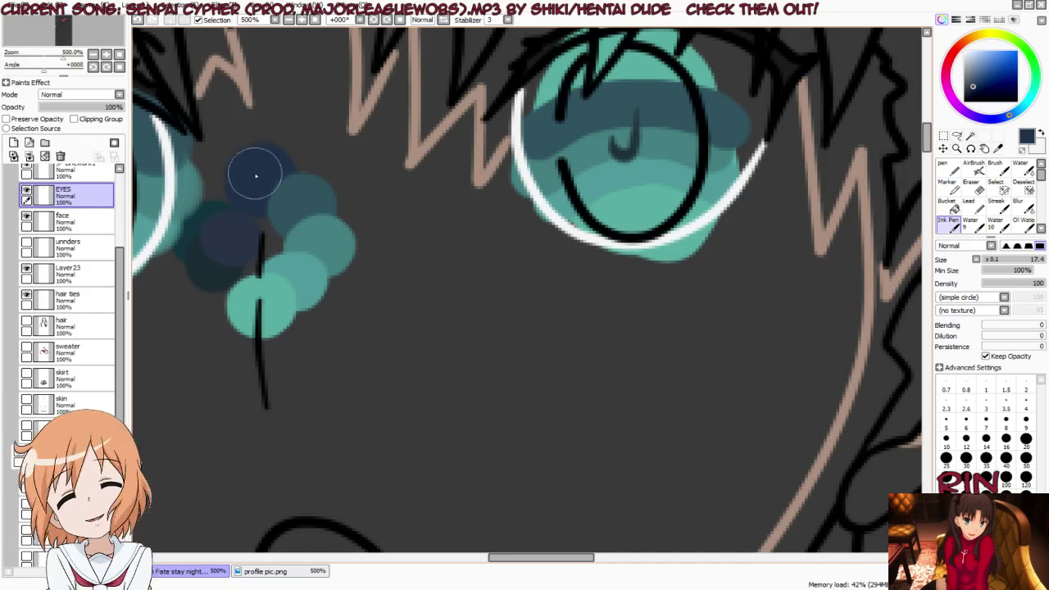
mouse_move(508, 99)
mouse_down()
mouse_move(684, 65)
mouse_move(726, 80)
mouse_up()
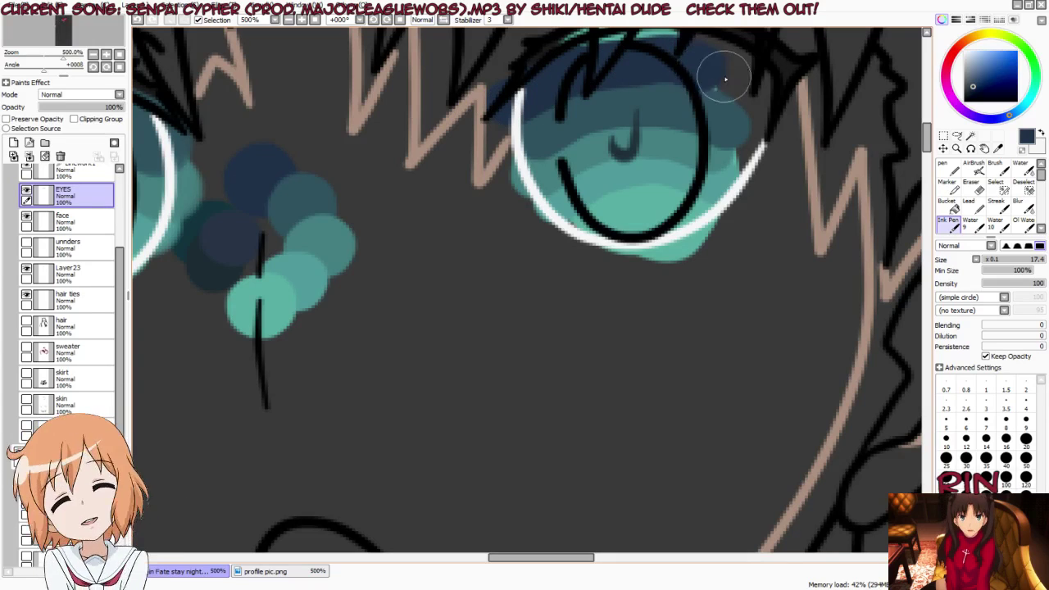
scroll(734, 227, down, 1)
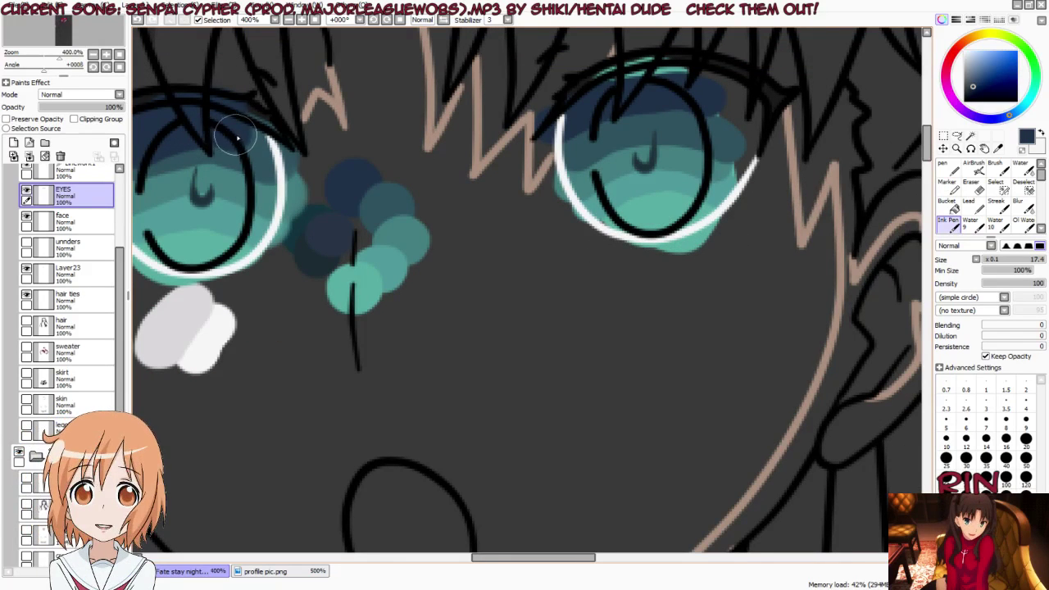
scroll(374, 196, down, 2)
scroll(274, 212, up, 2)
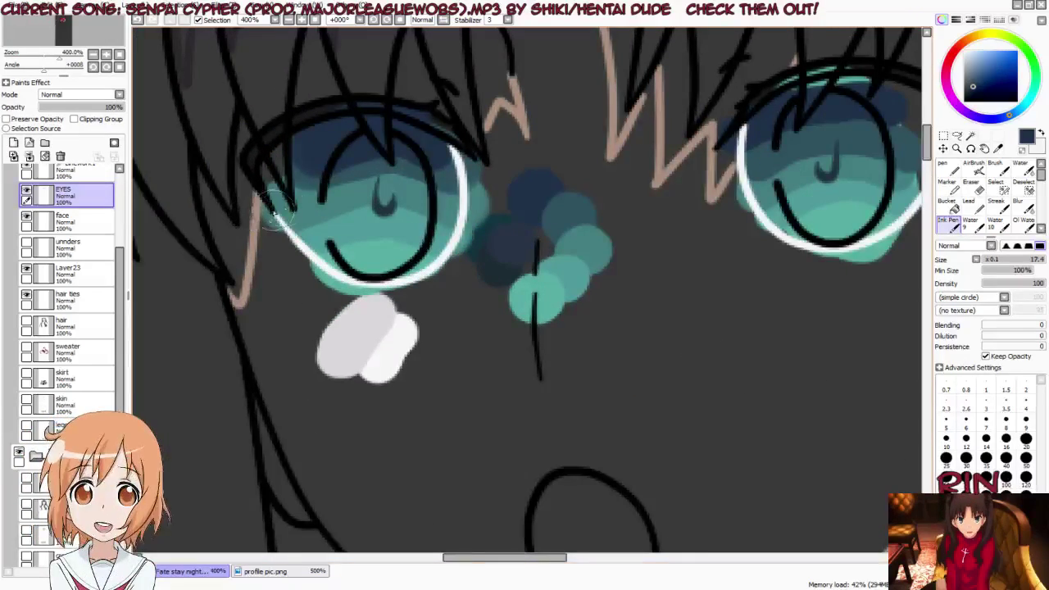
scroll(328, 212, up, 1)
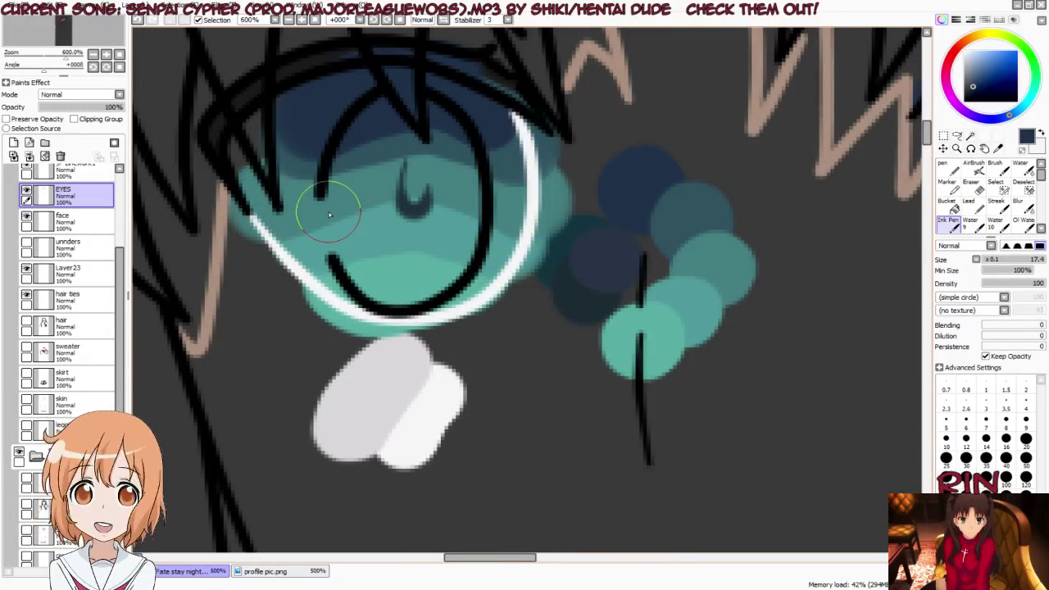
key(bracketleft)
key(bracketleft)
key(bracketleft)
key(Tab)
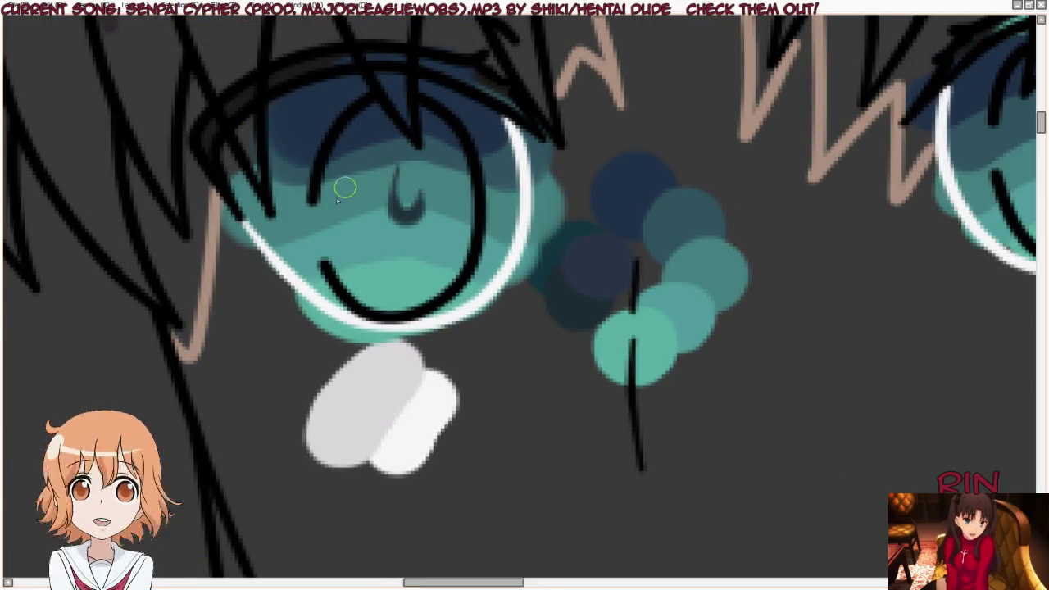
Step: Zoom into the left eye and extend the dark blue over the upper iris down to the pupil curve
scroll(345, 188, up, 1)
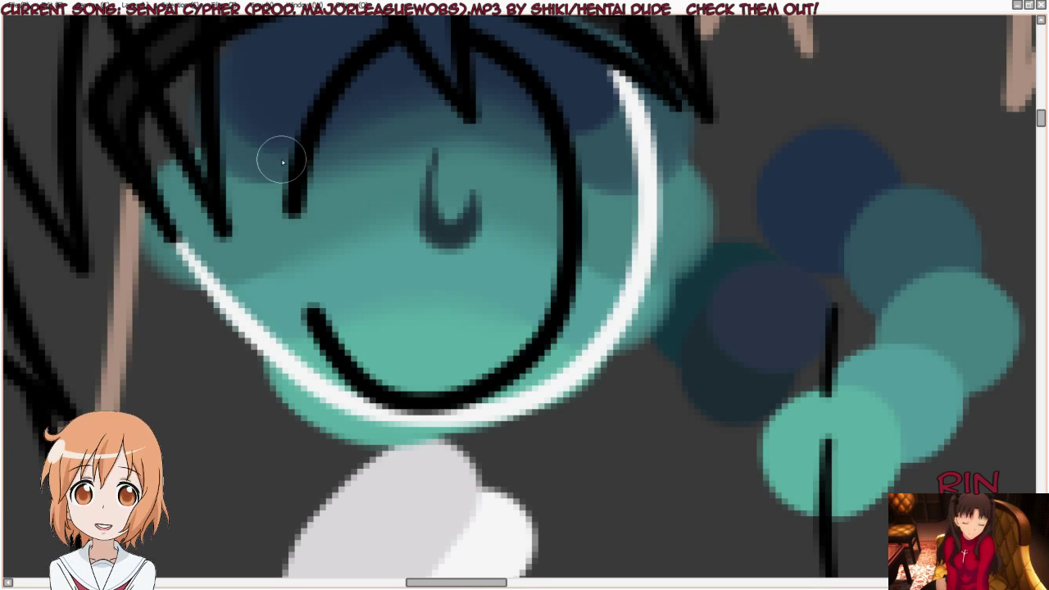
scroll(42, 191, down, 1)
scroll(511, 120, down, 1)
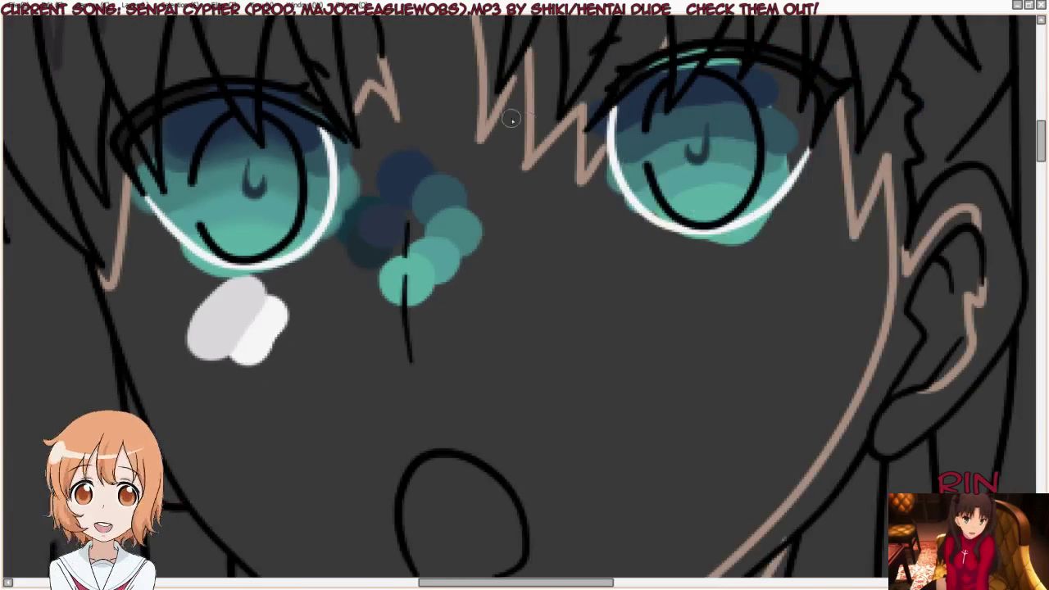
scroll(724, 118, up, 1)
scroll(766, 76, up, 1)
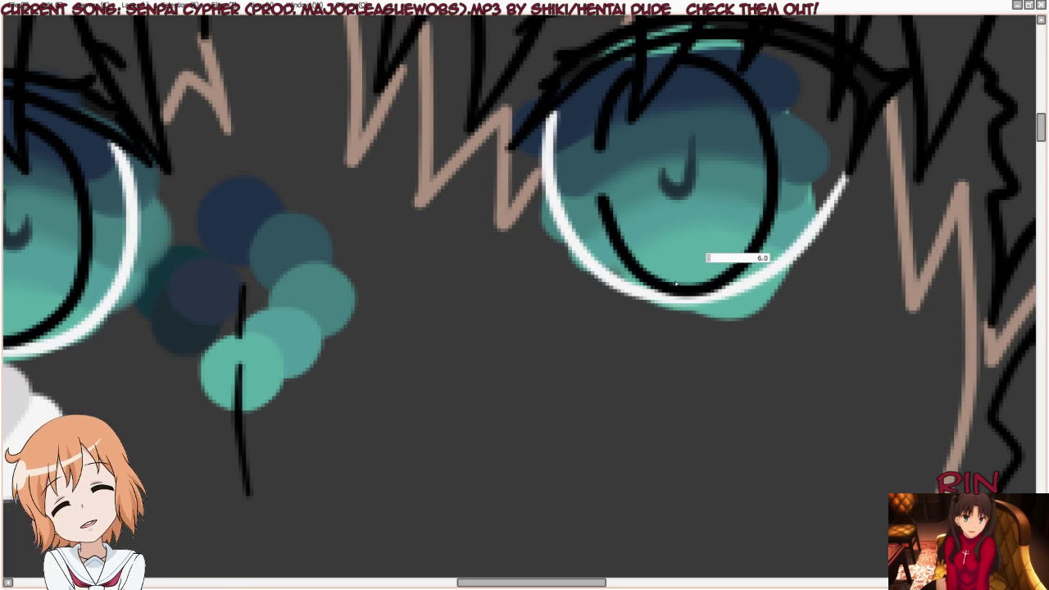
scroll(738, 238, down, 1)
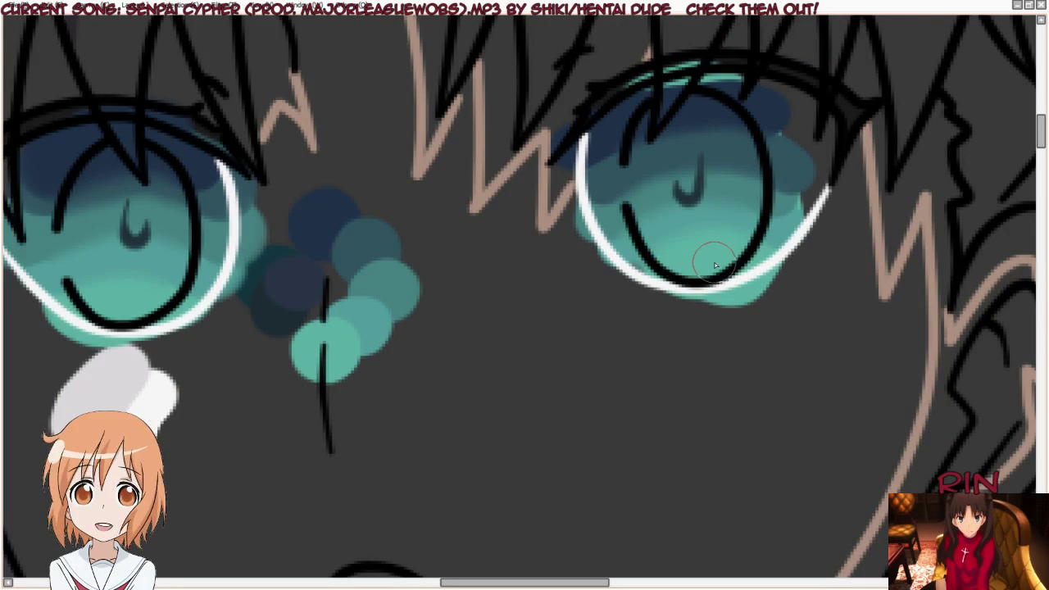
scroll(94, 263, up, 1)
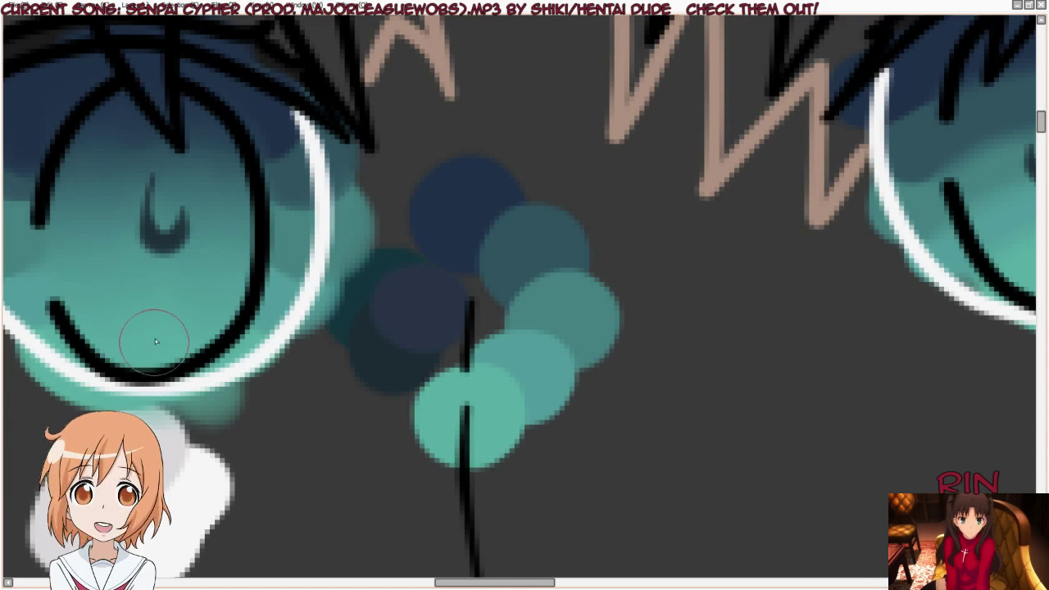
mouse_move(63, 176)
mouse_down()
mouse_move(184, 160)
mouse_move(270, 256)
mouse_up()
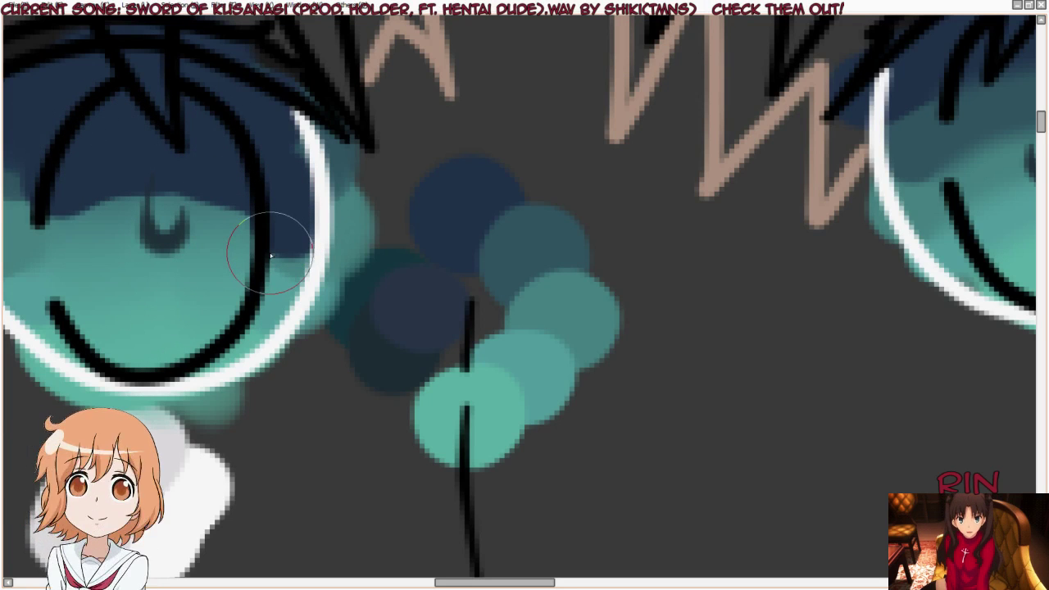
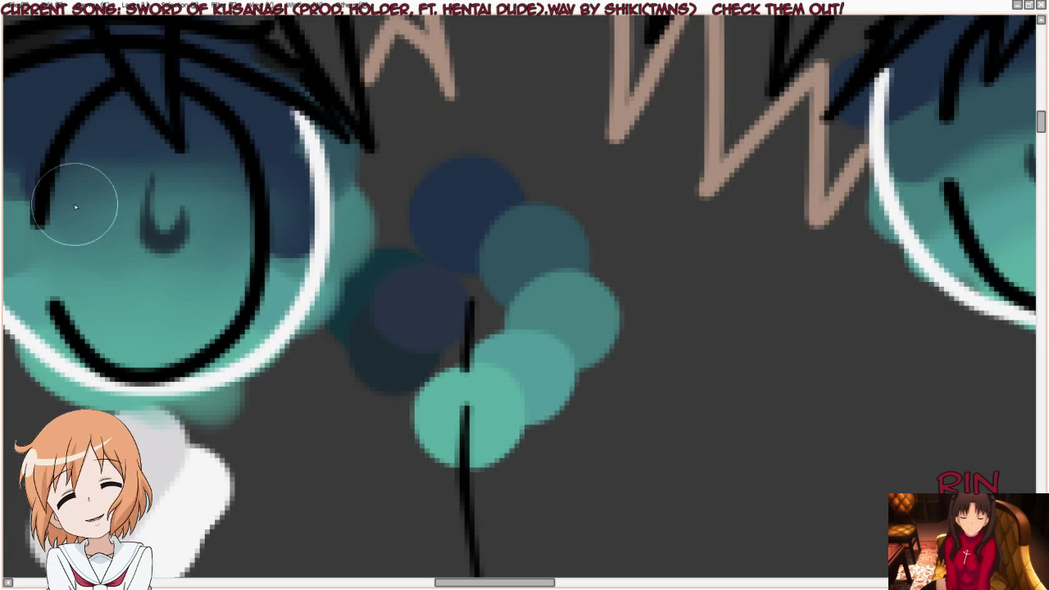
Step: Resize the brush and paint dark navy across the right iris top, covering the teal band
key(bracketleft)
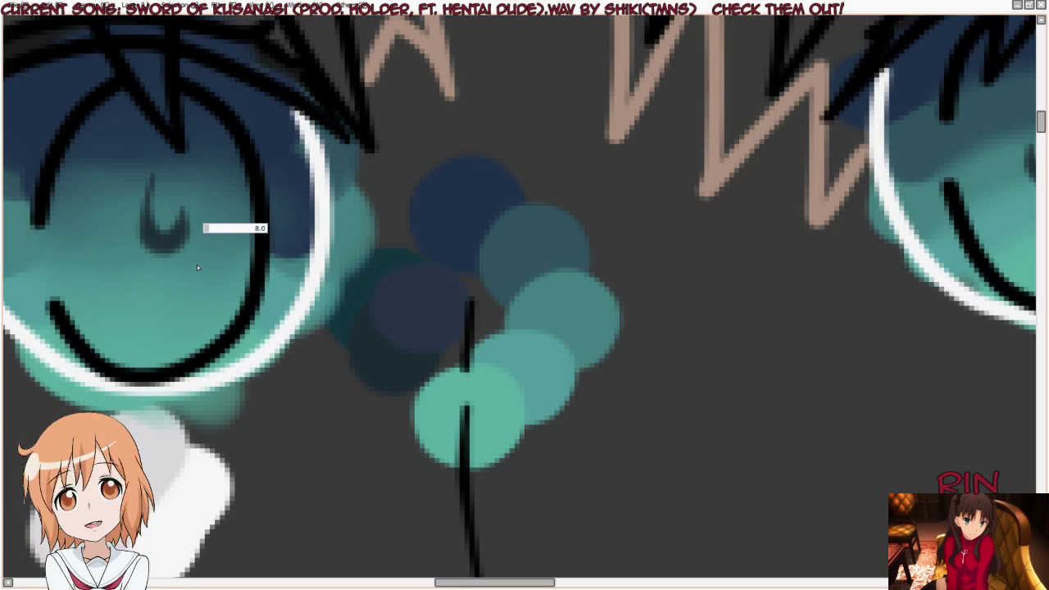
key(bracketright)
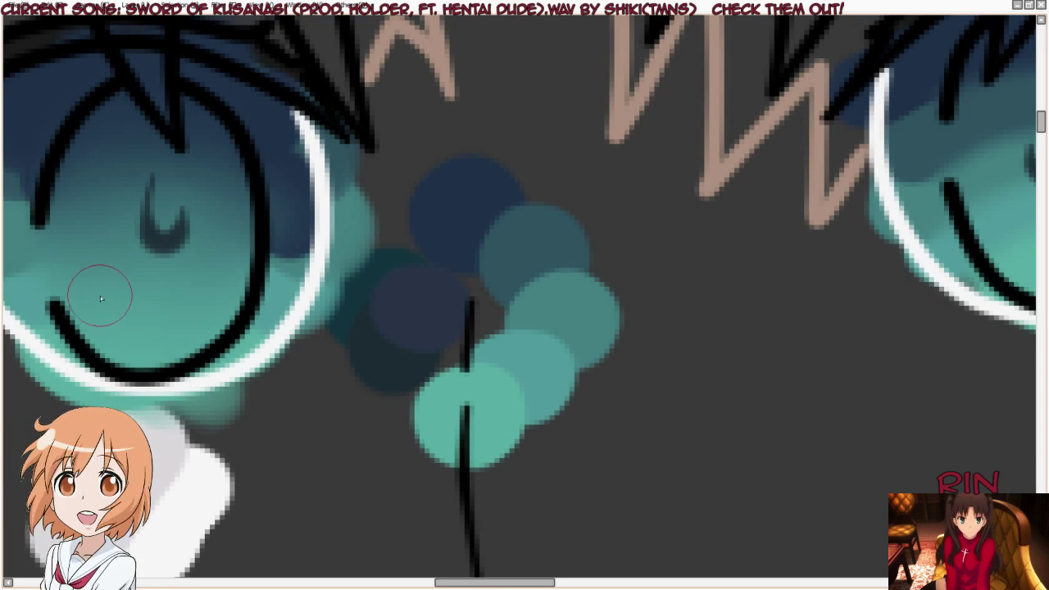
key(bracketright)
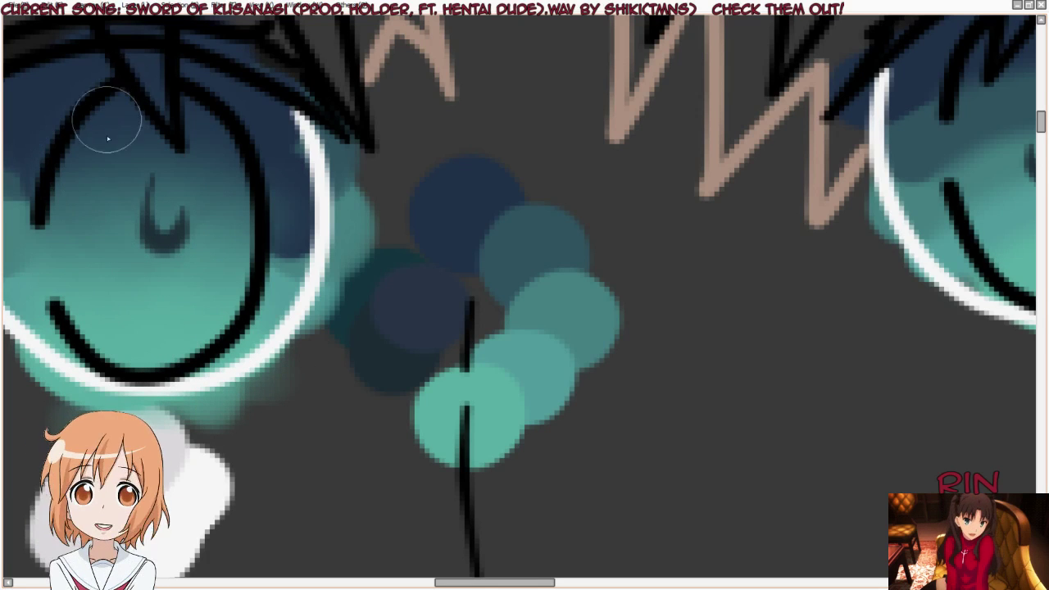
scroll(95, 256, down, 2)
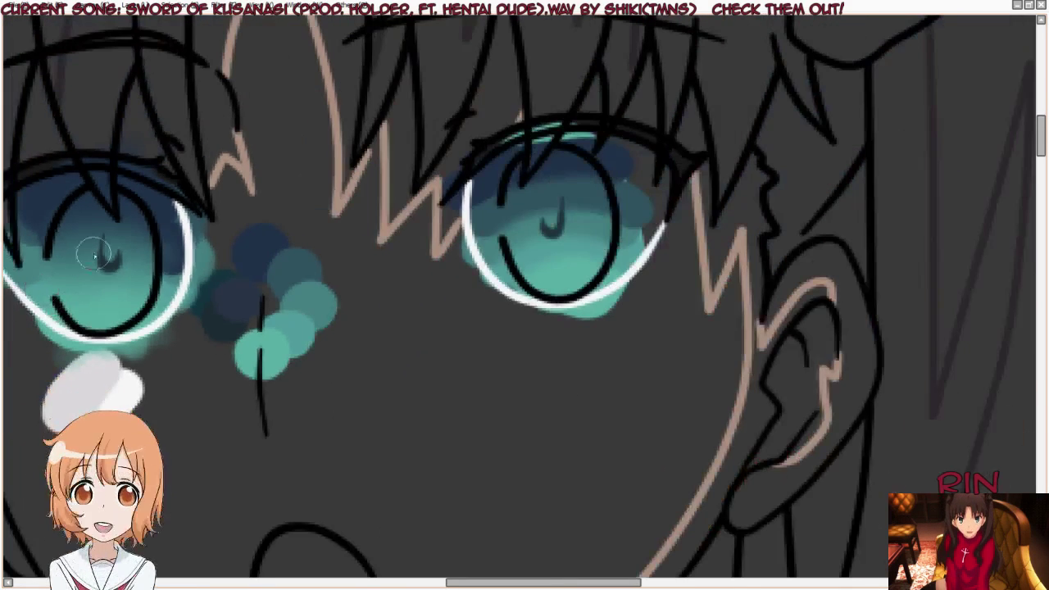
scroll(590, 200, up, 1)
scroll(581, 193, up, 1)
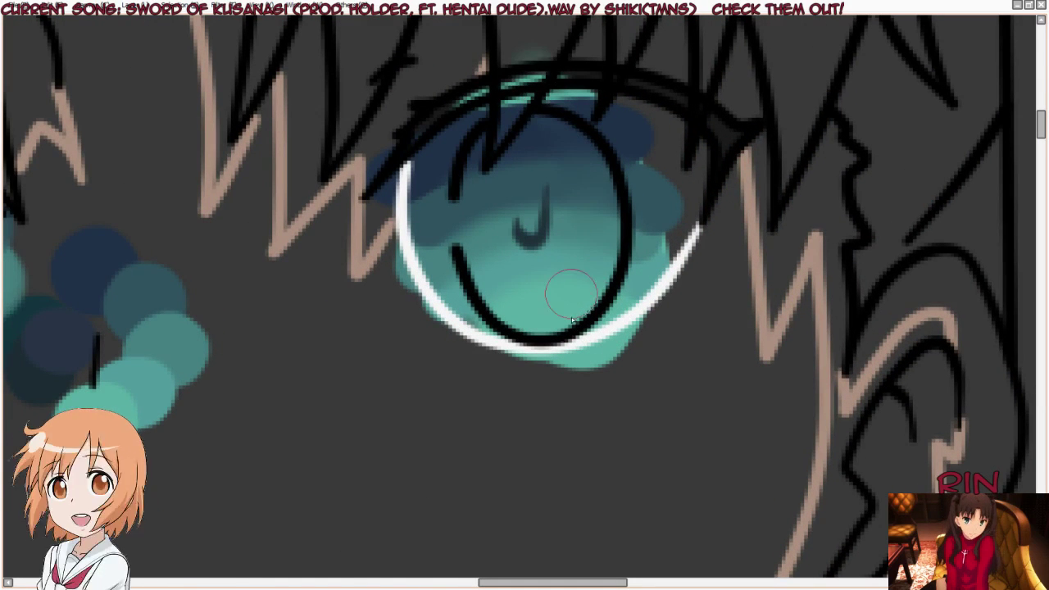
mouse_move(561, 116)
mouse_down()
mouse_move(556, 136)
mouse_move(543, 113)
mouse_up()
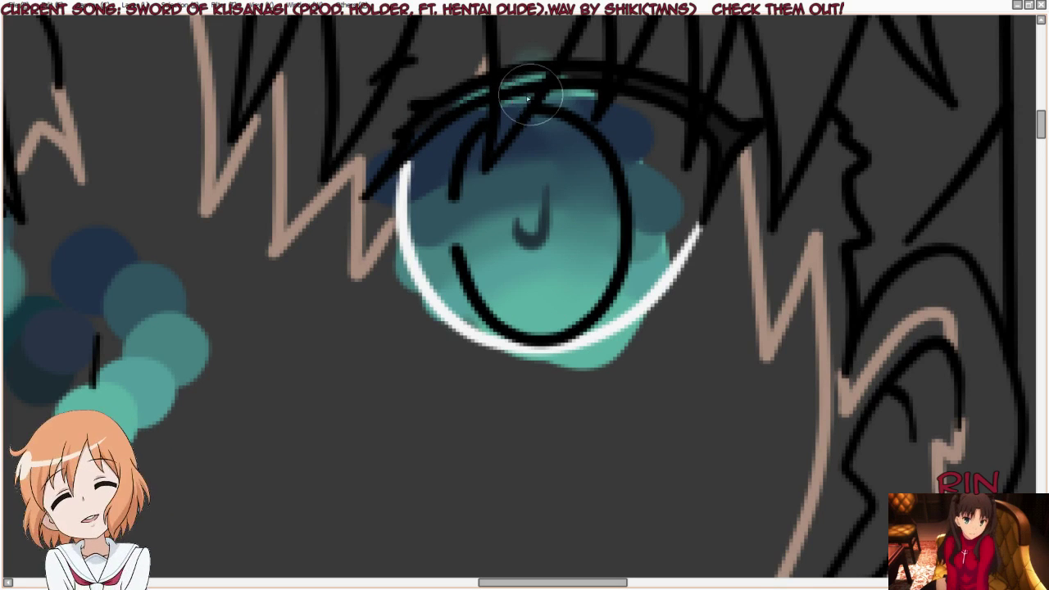
drag(529, 97, 566, 94)
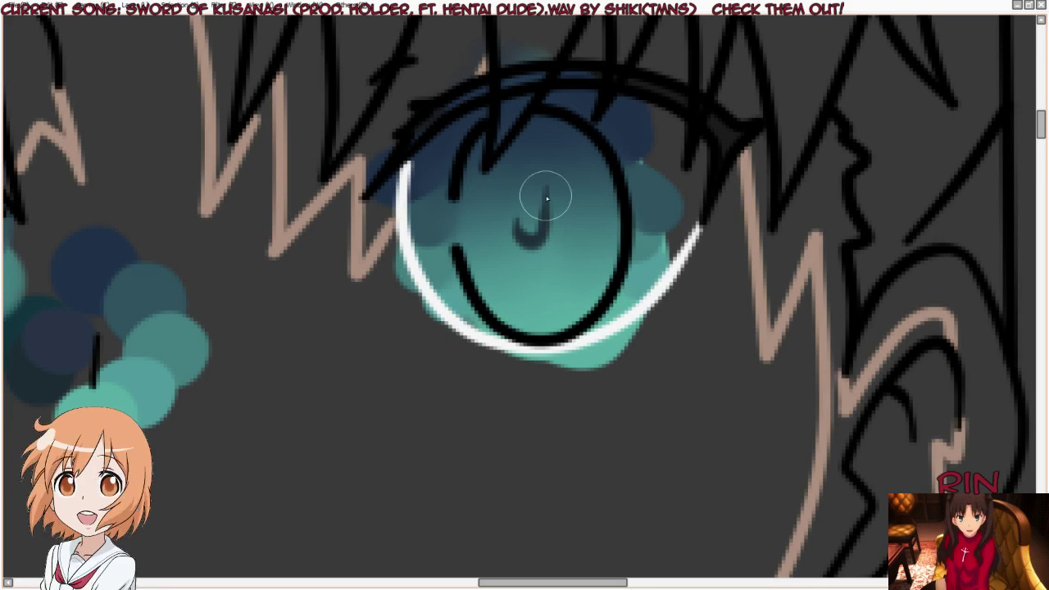
scroll(668, 159, down, 1)
scroll(66, 260, up, 1)
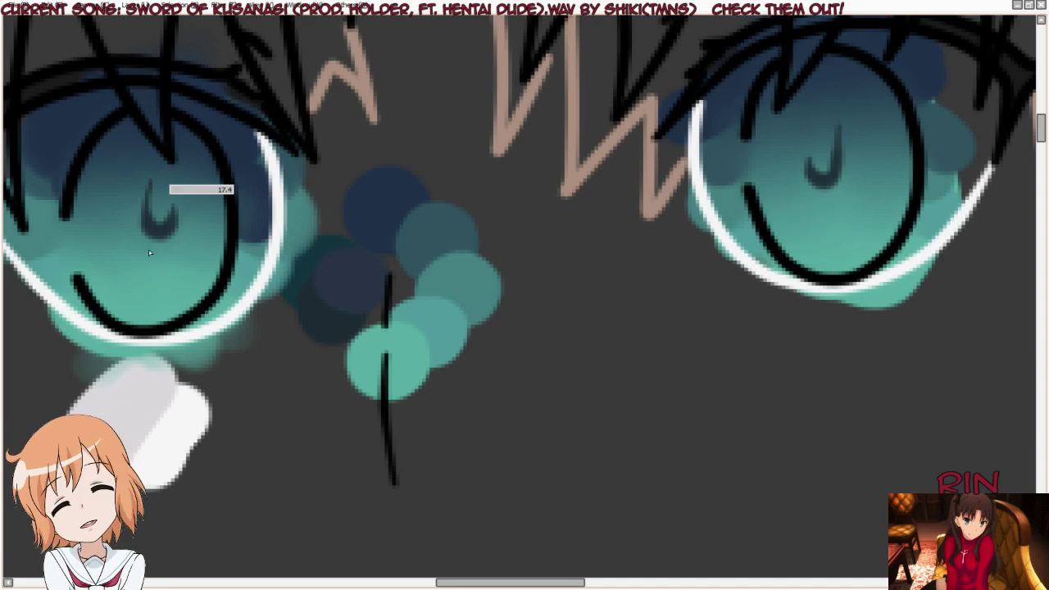
Step: Brush a dark vertical pupil stroke into the left eye's centre and set brush size 14
scroll(160, 242, down, 1)
scroll(628, 227, down, 2)
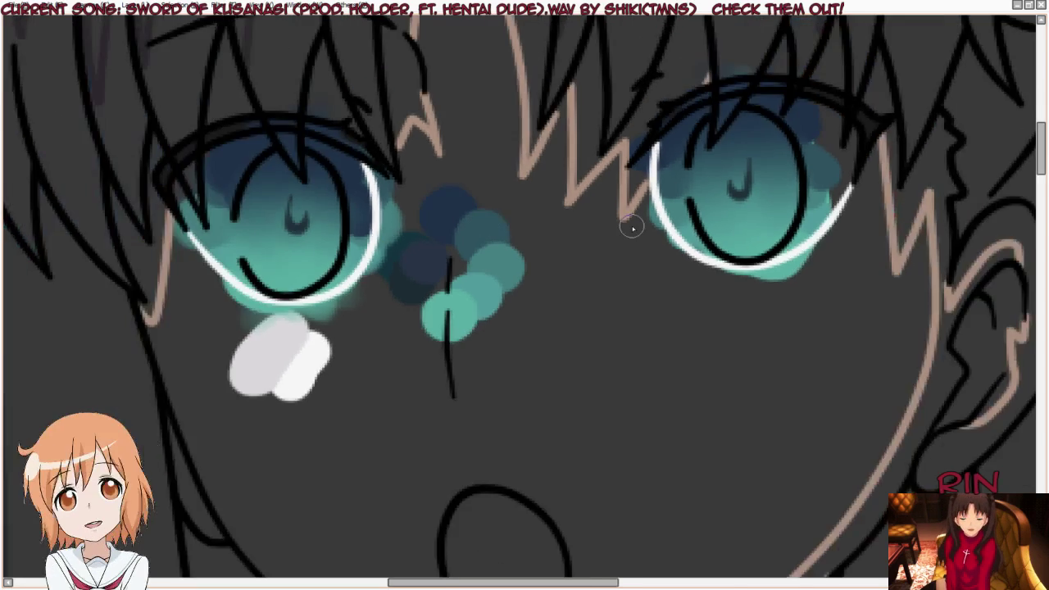
scroll(628, 205, down, 3)
scroll(565, 216, up, 1)
scroll(554, 209, up, 3)
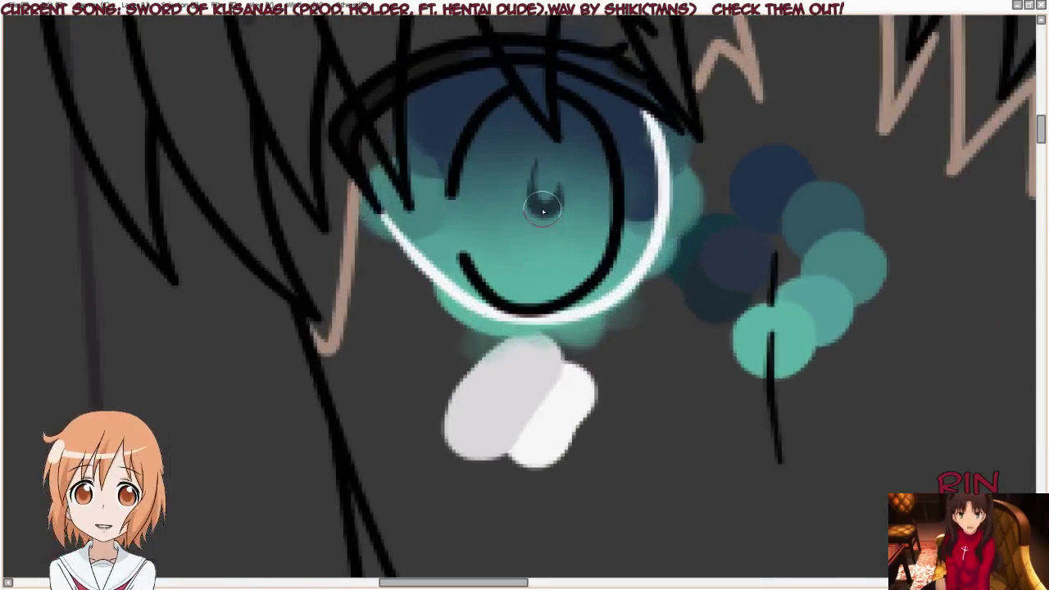
scroll(547, 205, up, 1)
mouse_move(545, 203)
mouse_down()
mouse_move(550, 146)
mouse_move(549, 191)
mouse_move(568, 209)
mouse_move(572, 200)
mouse_up()
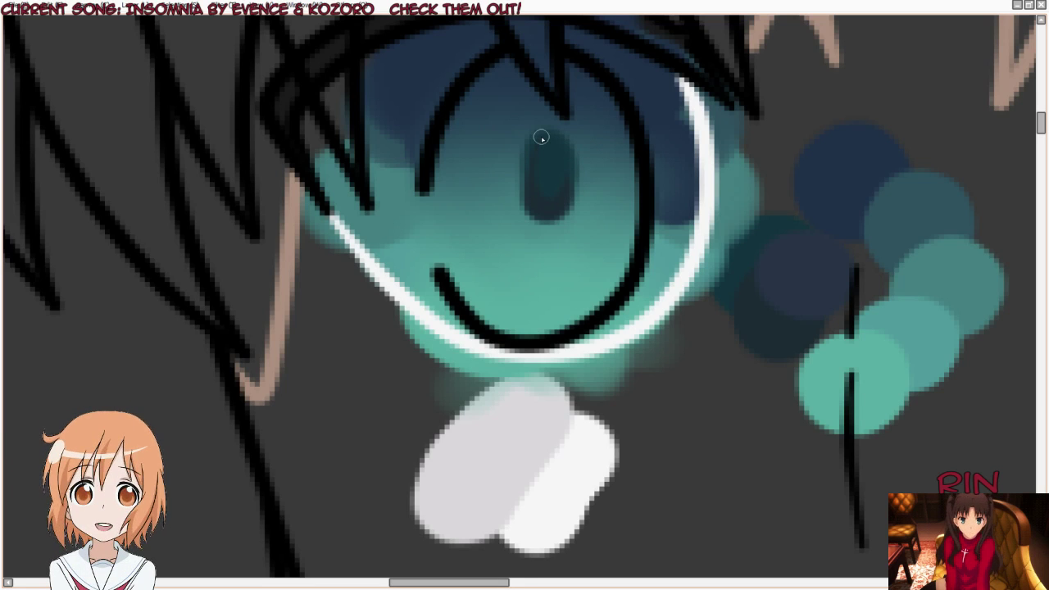
mouse_move(539, 138)
mouse_down()
mouse_move(539, 153)
mouse_move(543, 146)
mouse_up()
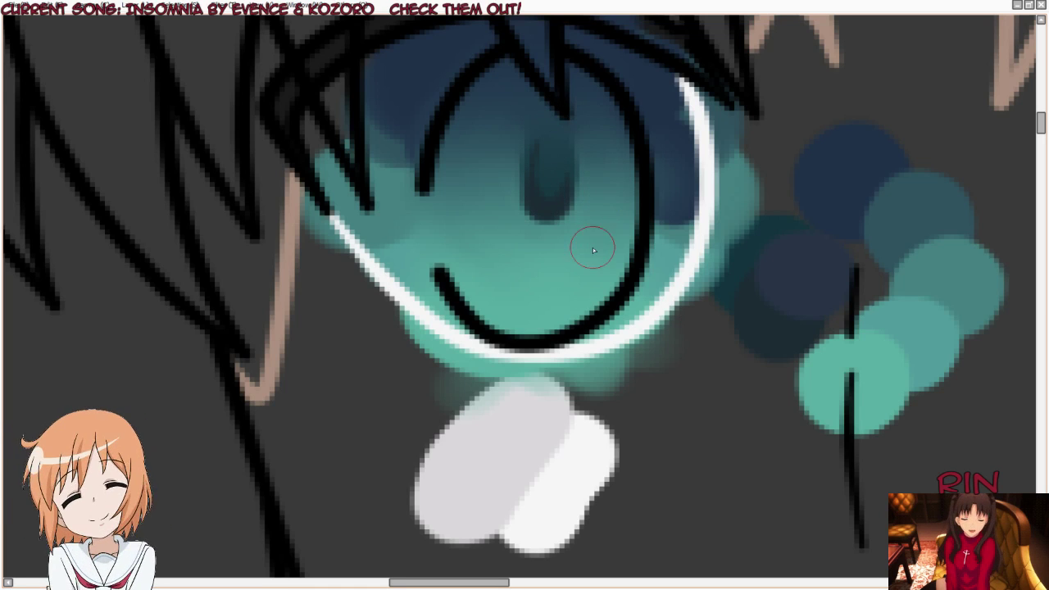
Step: Paint a larger dark teal pupil over the right eye's thin one, shaping it into a taller oval
scroll(556, 36, down, 3)
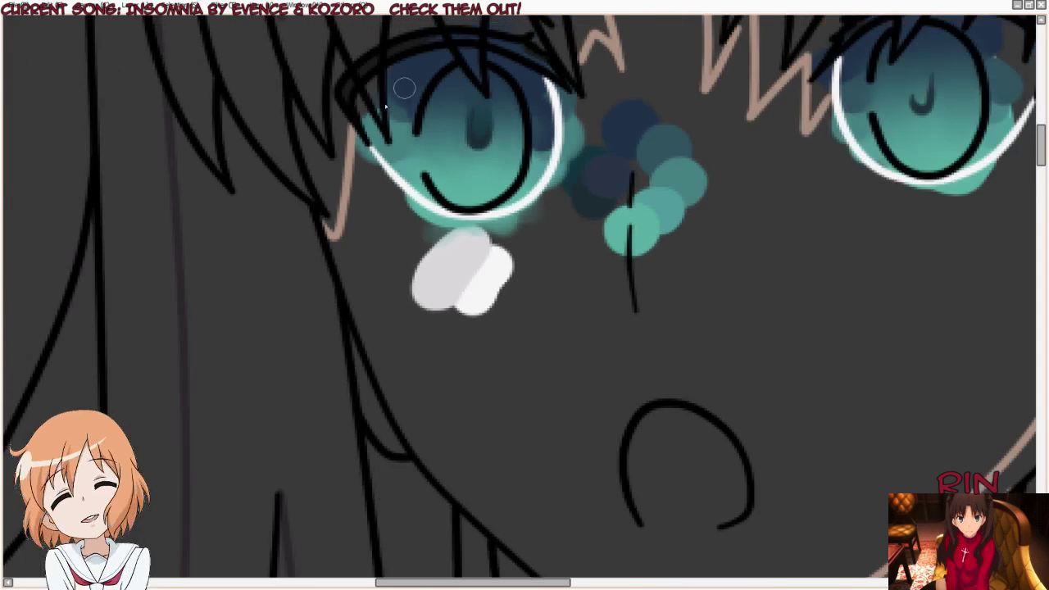
scroll(420, 181, down, 2)
scroll(420, 181, down, 1)
scroll(480, 138, up, 1)
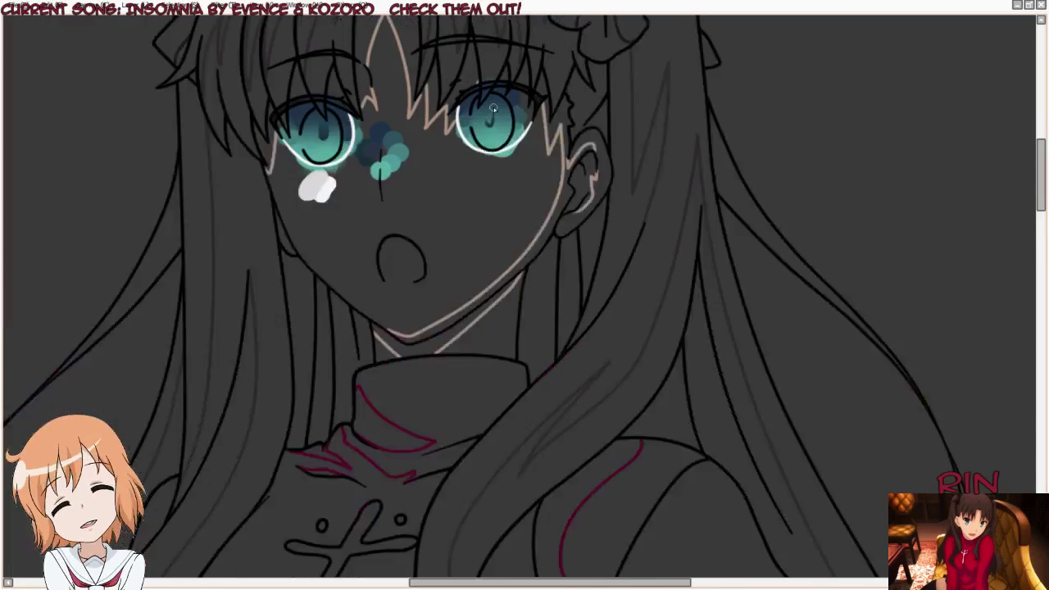
scroll(479, 138, up, 1)
scroll(480, 131, up, 1)
scroll(480, 127, up, 1)
scroll(480, 127, up, 1)
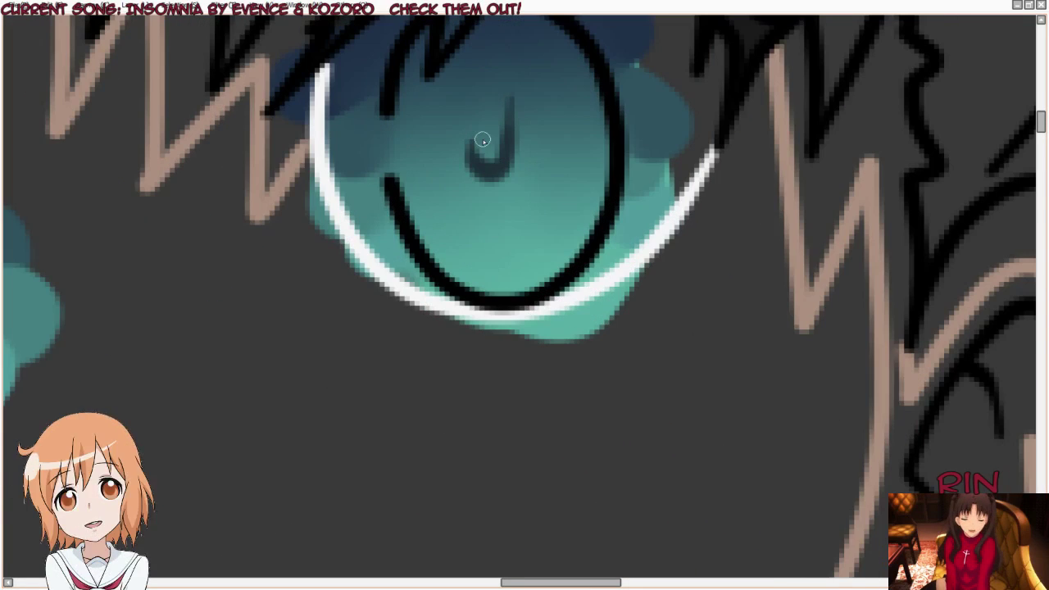
drag(487, 164, 490, 137)
scroll(497, 127, down, 1)
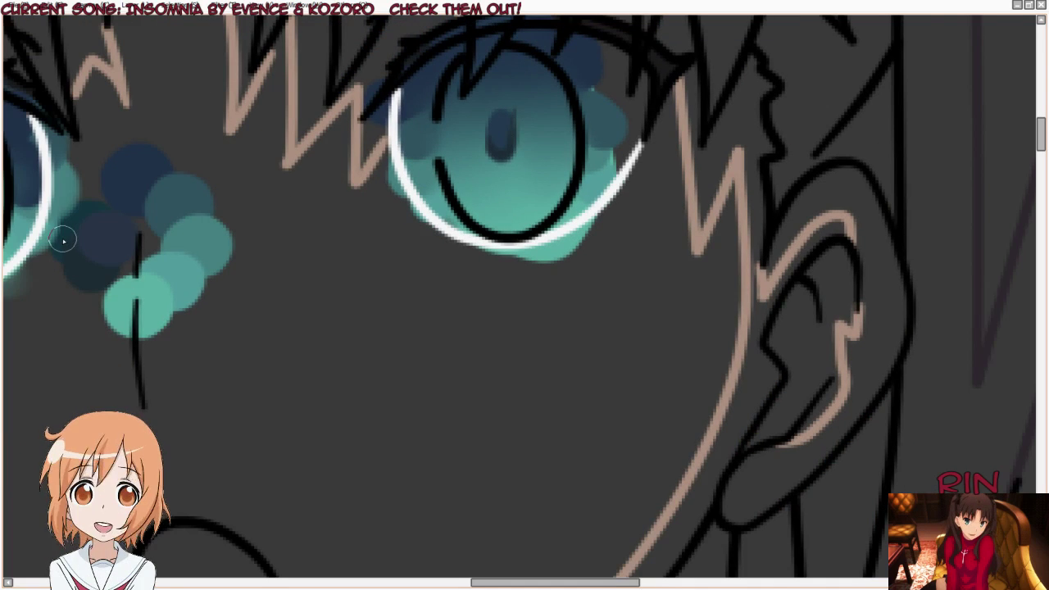
scroll(497, 136, up, 1)
scroll(497, 136, up, 1)
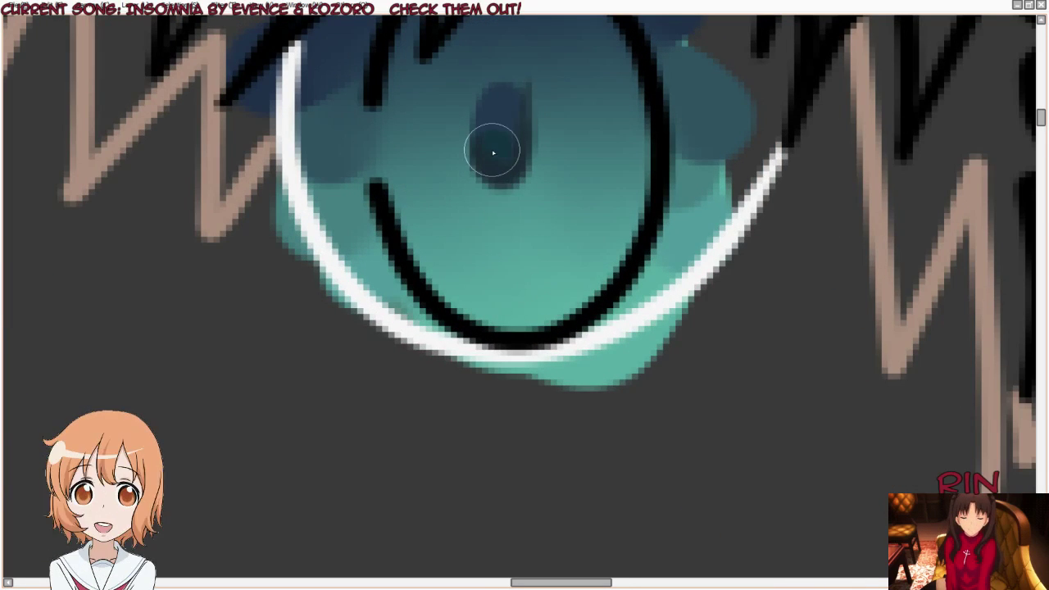
mouse_move(492, 148)
mouse_down()
mouse_move(500, 101)
mouse_move(490, 163)
mouse_up()
Step: Refine the right pupil's shape and darken its top to navy
scroll(492, 163, down, 1)
scroll(516, 136, down, 1)
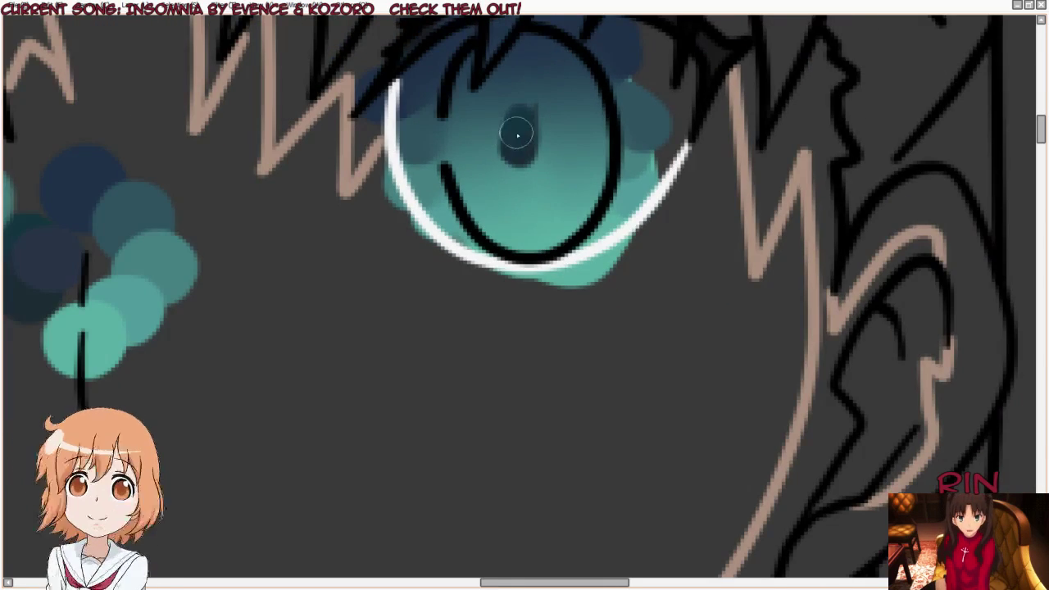
scroll(520, 131, up, 1)
scroll(520, 164, up, 1)
mouse_move(513, 147)
mouse_down()
mouse_move(516, 159)
mouse_move(534, 150)
mouse_move(530, 85)
mouse_move(510, 112)
mouse_move(517, 152)
mouse_up()
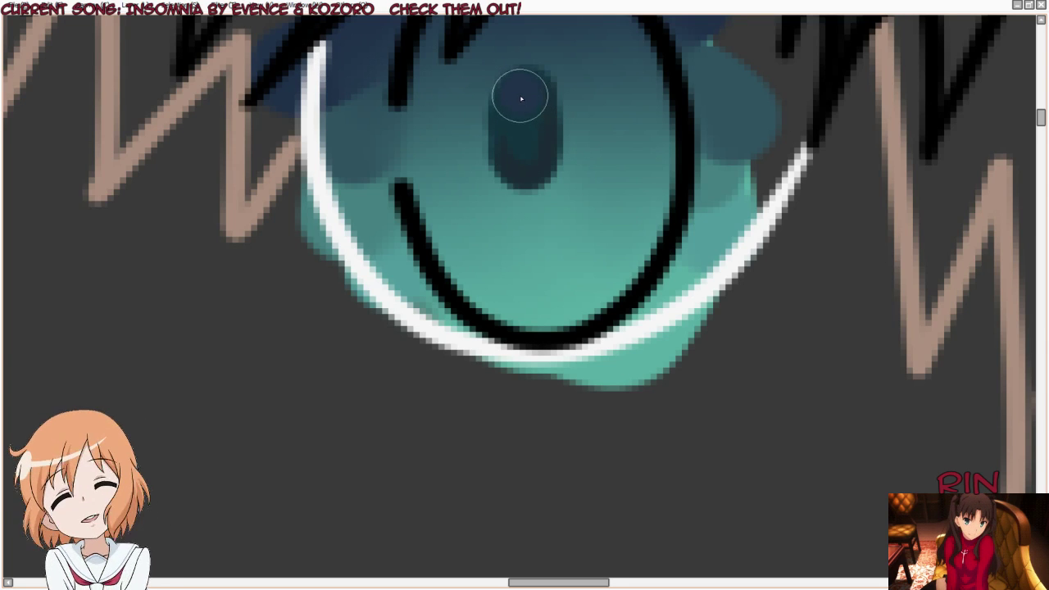
drag(521, 98, 529, 99)
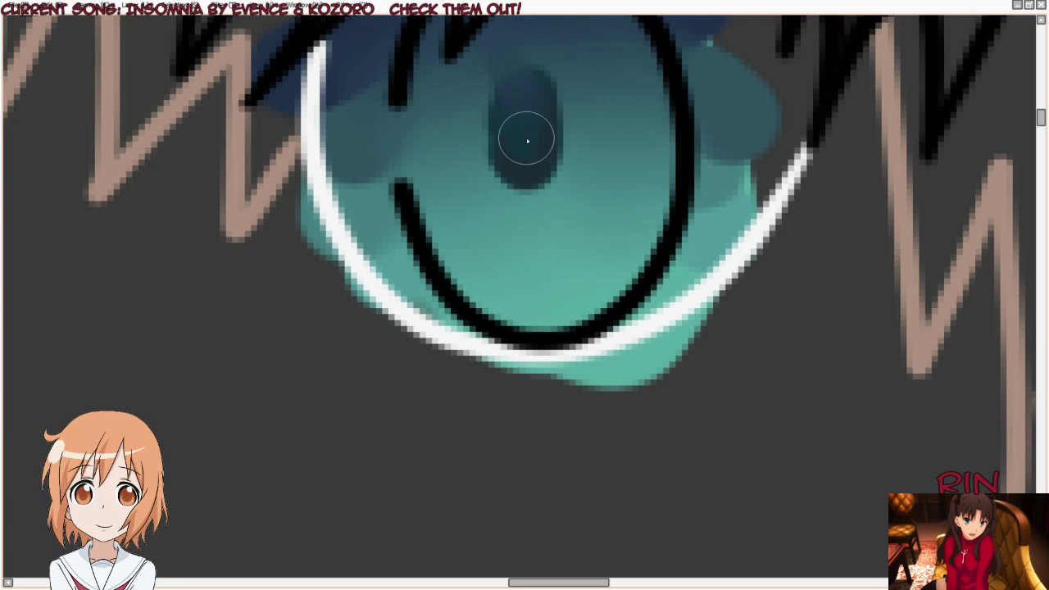
scroll(481, 169, down, 1)
scroll(541, 57, up, 2)
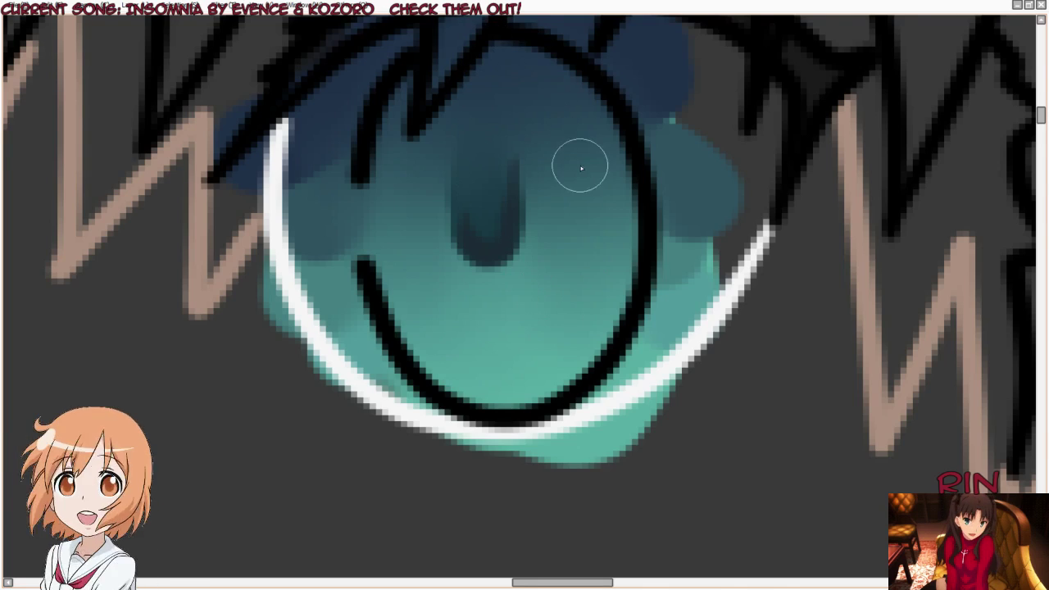
Step: Restore the panels and erase the black lines inside the left eye's upper-left highlight
scroll(557, 29, down, 1)
scroll(557, 29, down, 3)
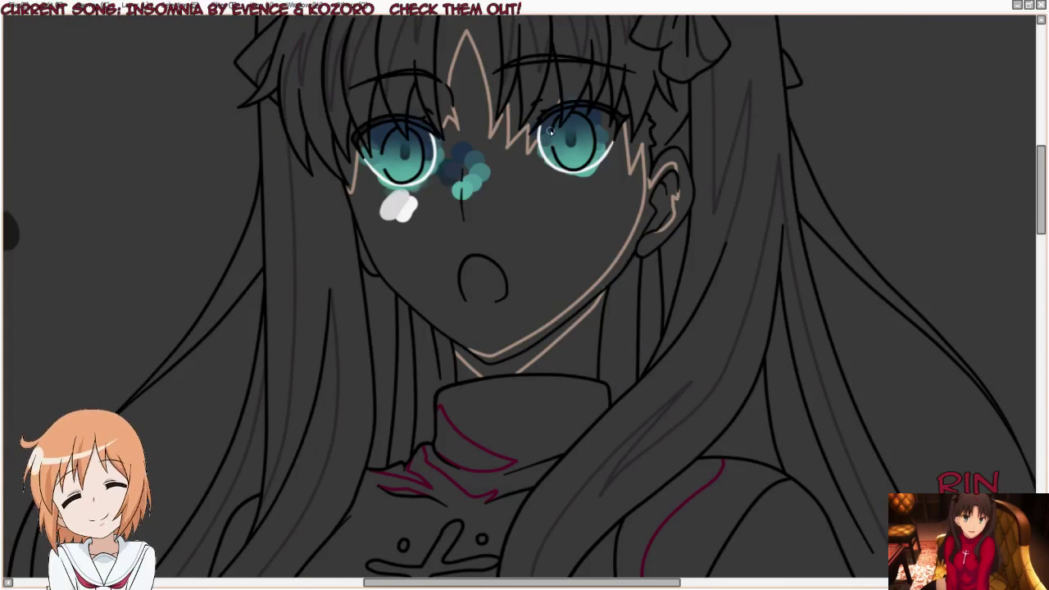
scroll(368, 202, up, 1)
scroll(368, 201, up, 3)
scroll(368, 202, up, 1)
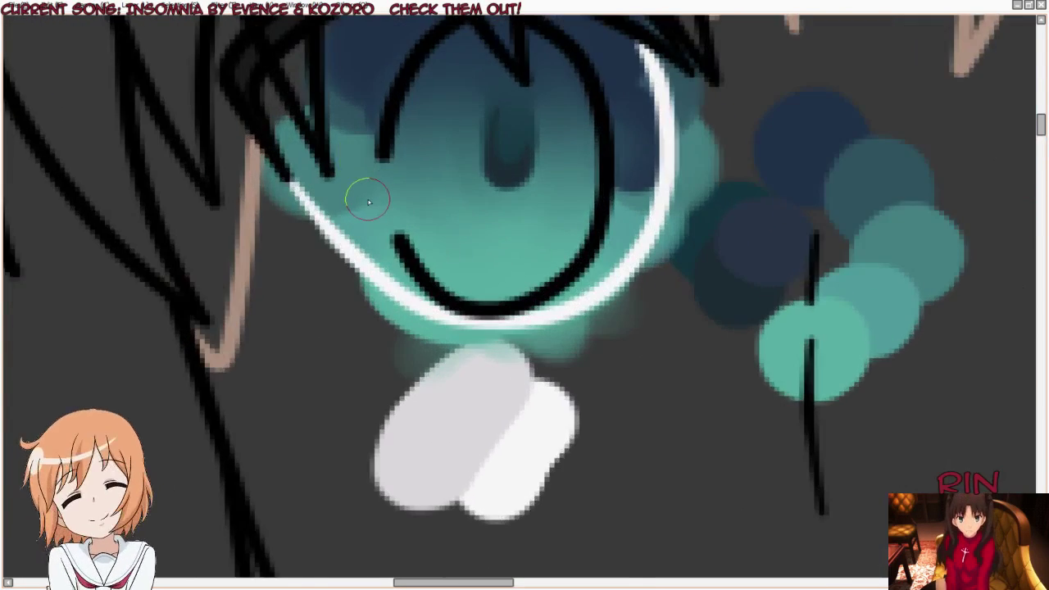
key(Tab)
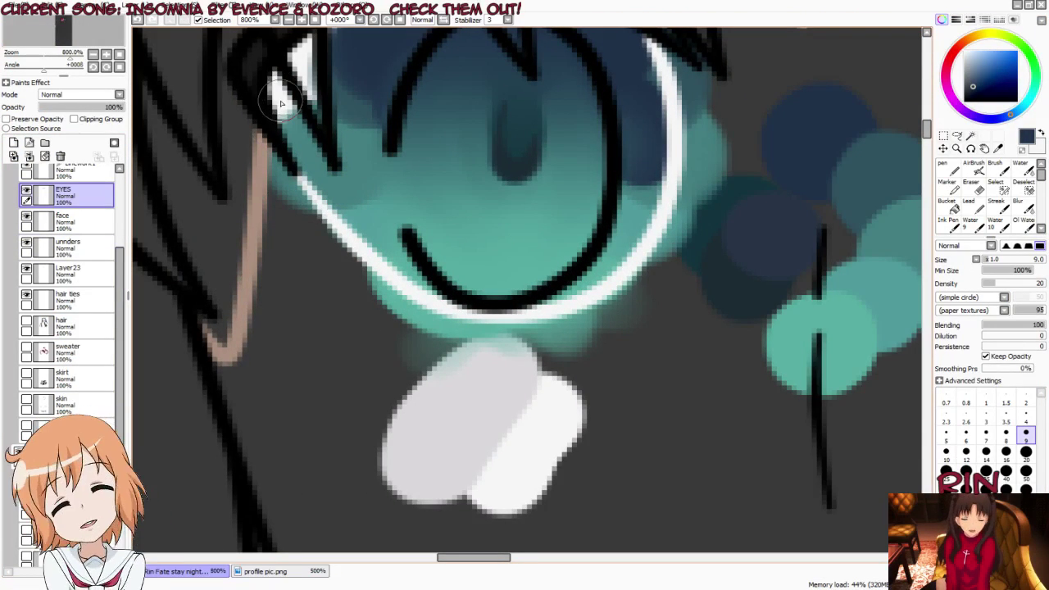
key(e)
drag(270, 86, 299, 205)
mouse_move(291, 111)
mouse_down()
mouse_move(320, 213)
mouse_move(308, 49)
mouse_move(353, 237)
mouse_move(373, 90)
mouse_up()
scroll(374, 98, down, 2)
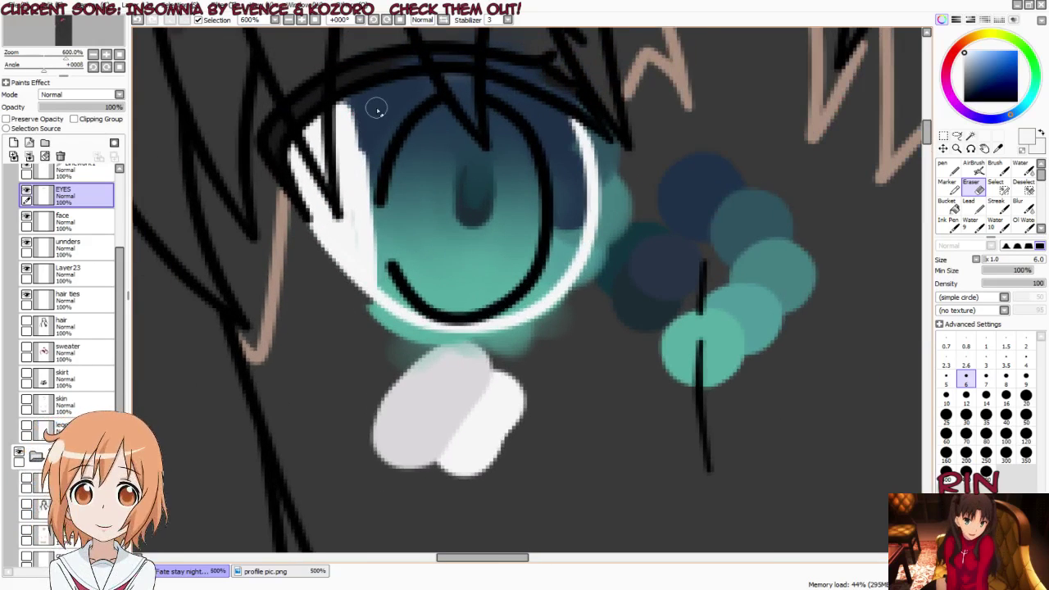
Step: On the lines layer, nudge the eye curve's lower-right and bottom points and commit the reshaped stroke
ctrl+click(436, 327)
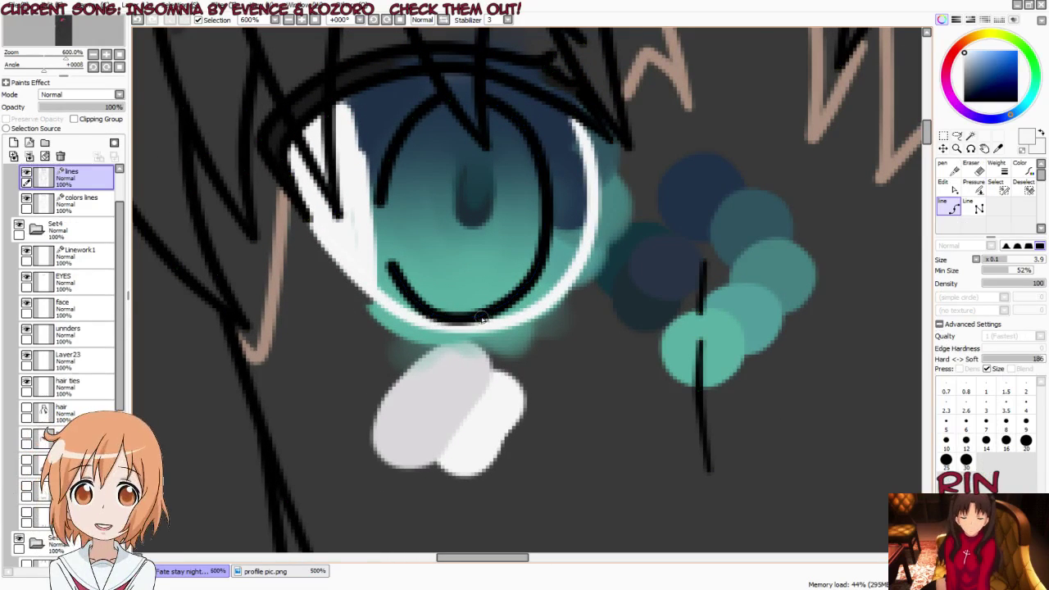
scroll(492, 303, up, 3)
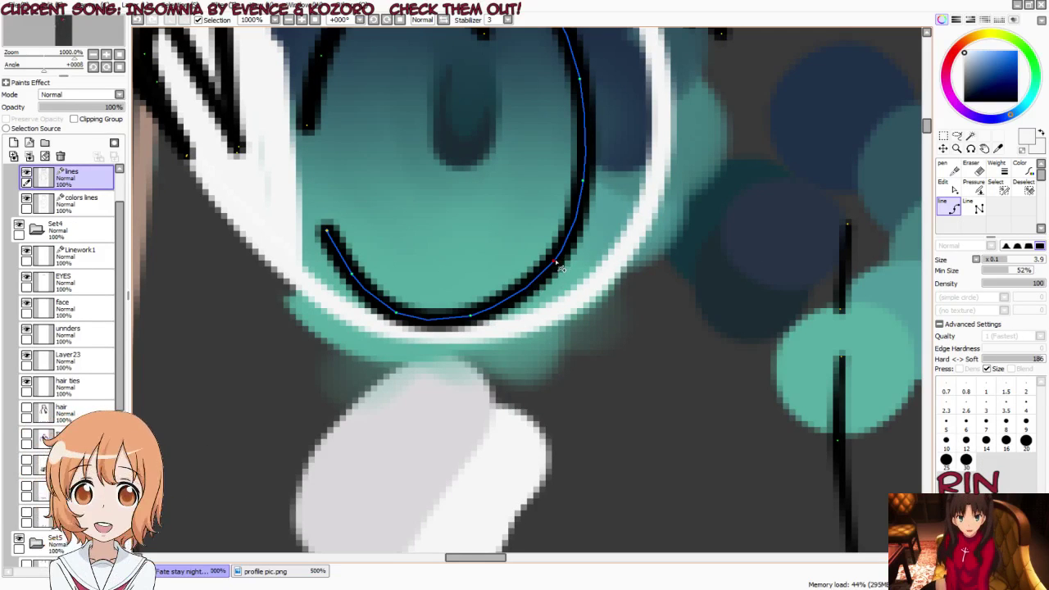
drag(560, 268, 544, 274)
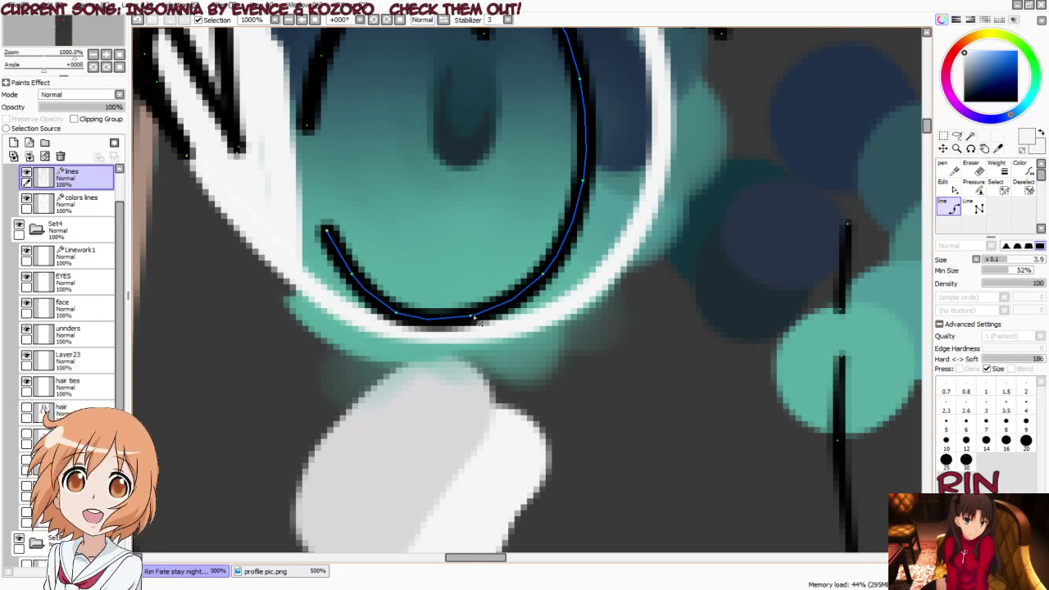
drag(474, 316, 482, 314)
drag(395, 315, 397, 314)
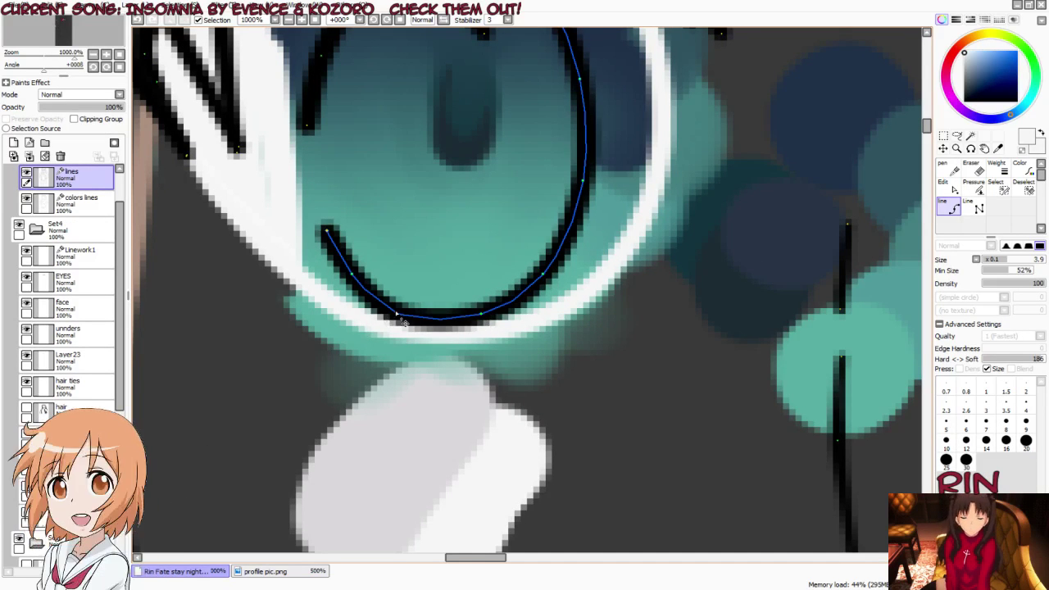
scroll(345, 179, down, 2)
scroll(354, 182, down, 1)
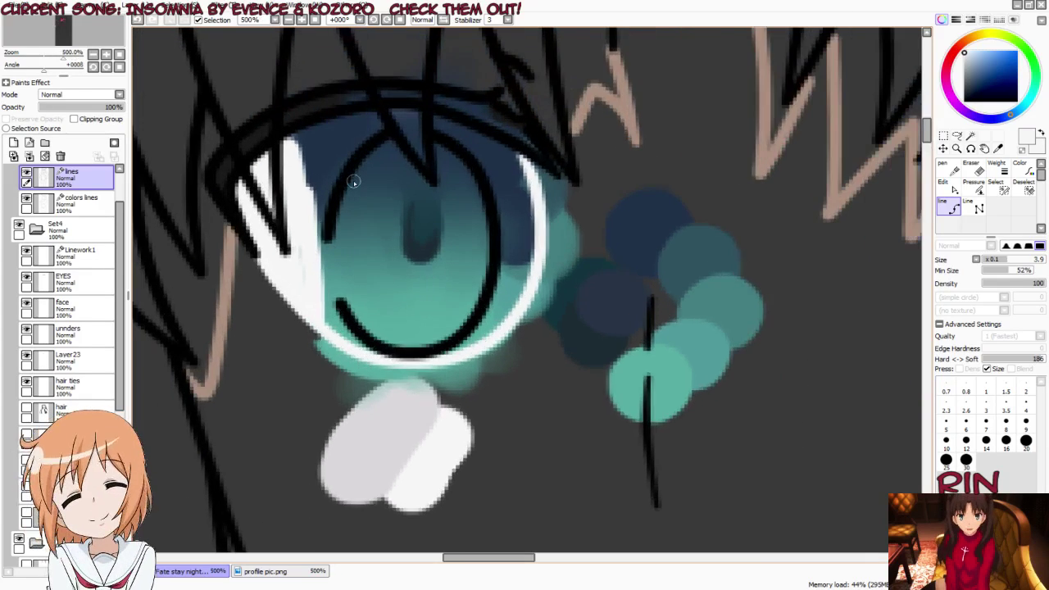
scroll(355, 182, up, 1)
click(337, 215)
key(Return)
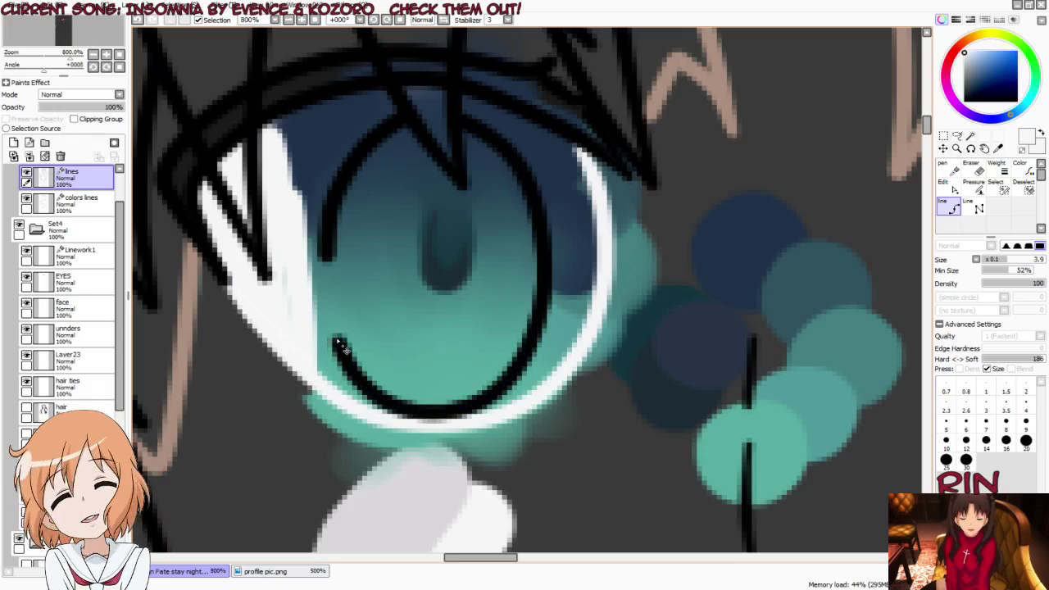
Step: Edit the iris outline curve, pulling the bottom of the iris arc slightly upward
click(456, 32)
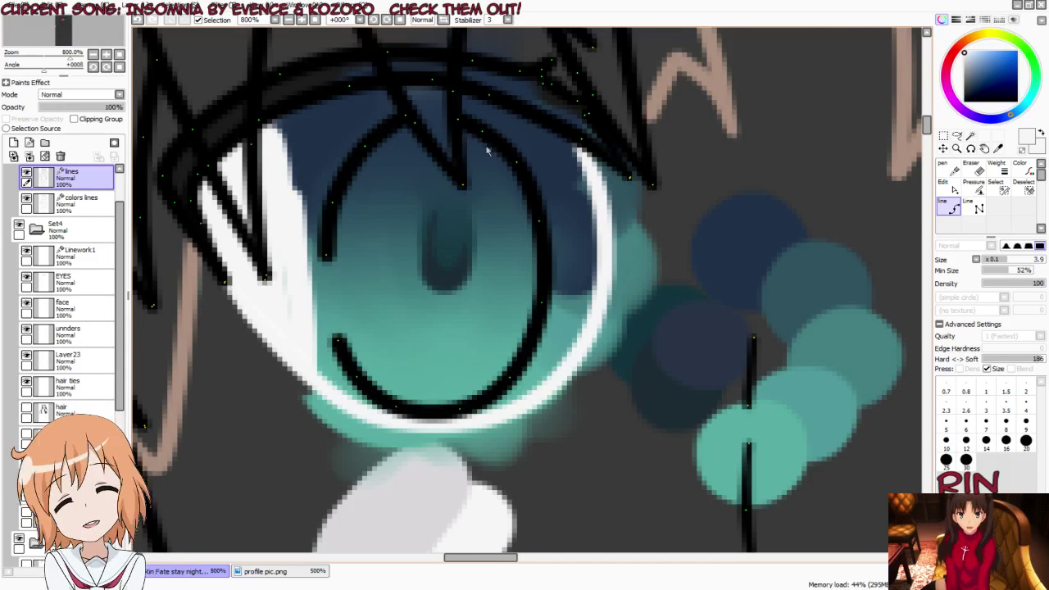
scroll(551, 288, down, 3)
scroll(551, 288, down, 1)
scroll(565, 200, up, 2)
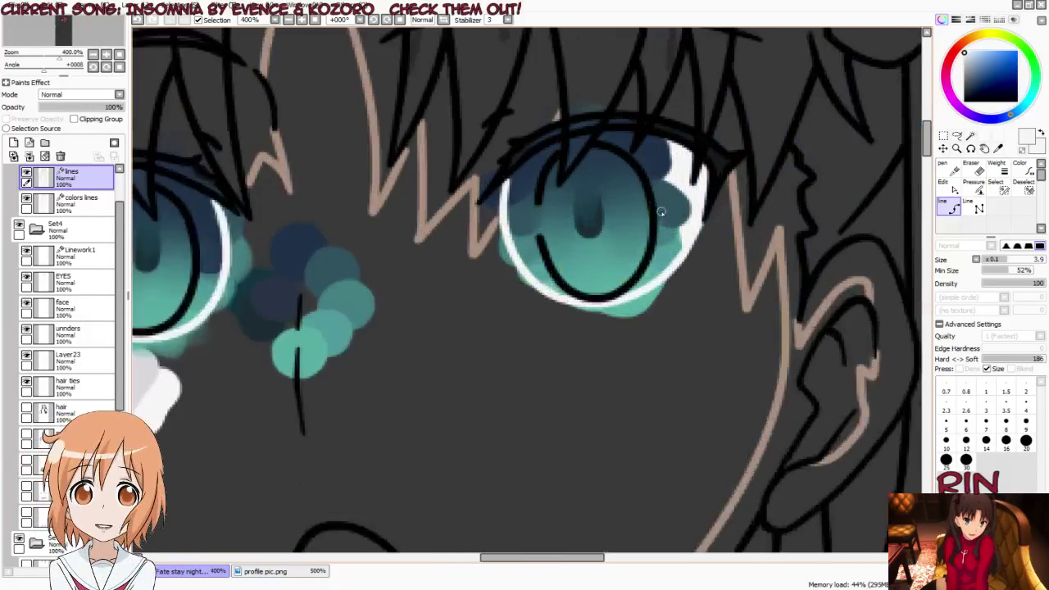
scroll(564, 199, up, 2)
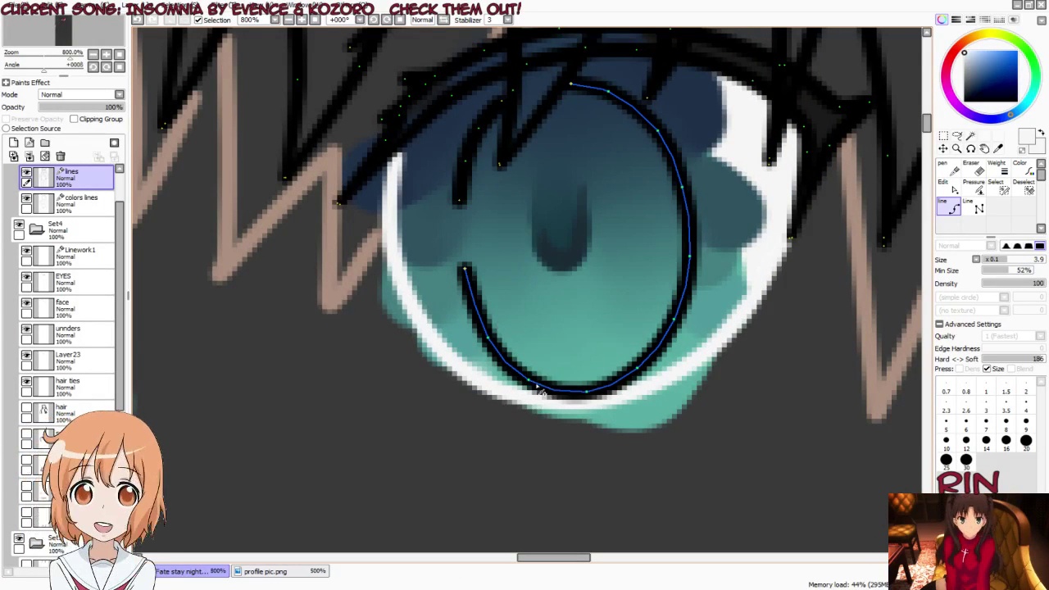
scroll(486, 337, down, 1)
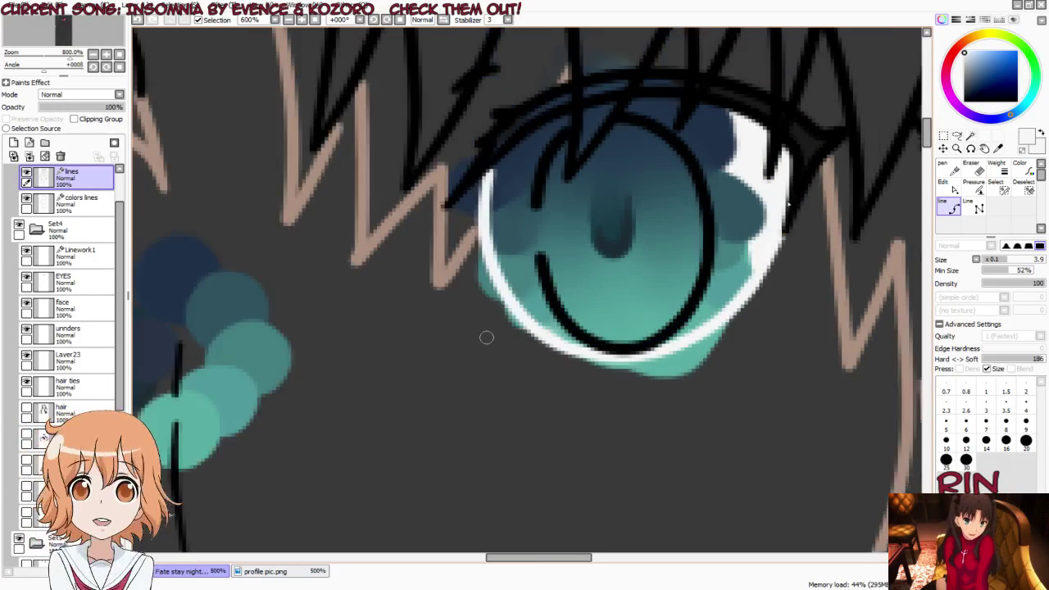
scroll(486, 336, down, 2)
scroll(723, 221, down, 1)
scroll(723, 222, up, 2)
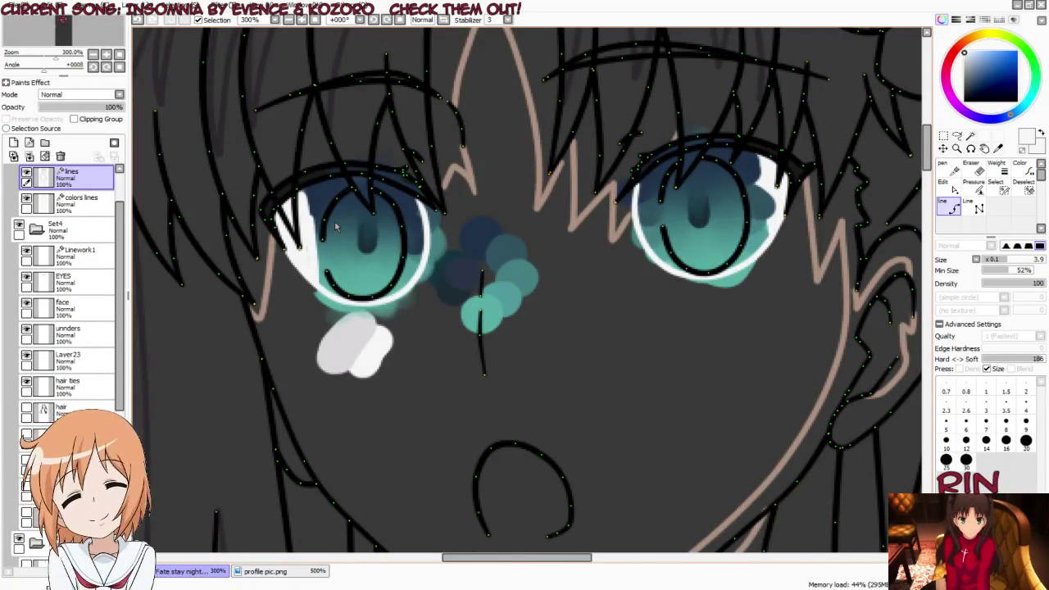
scroll(336, 227, up, 2)
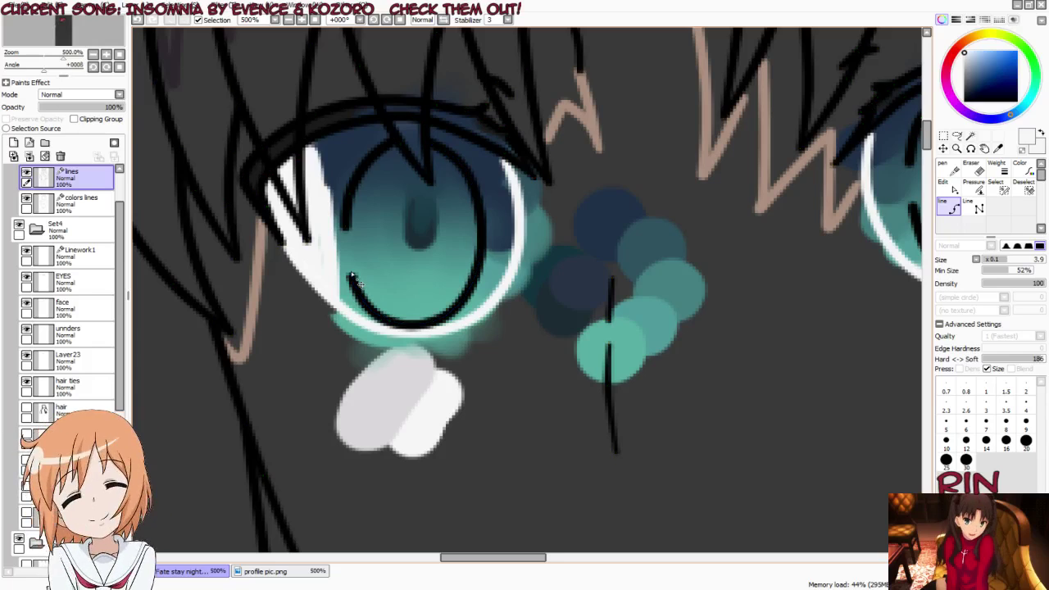
drag(351, 274, 354, 236)
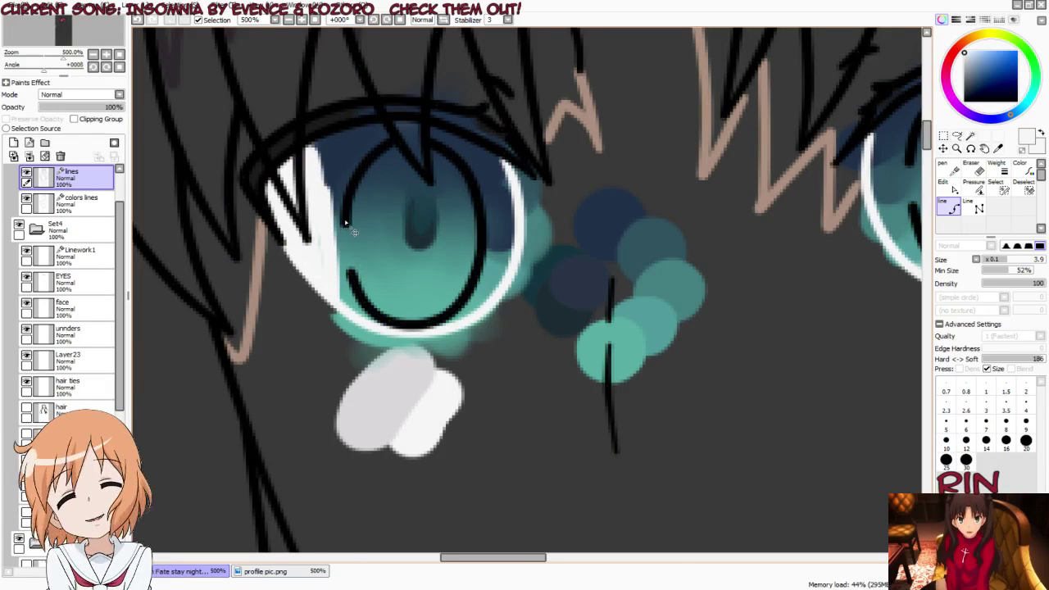
scroll(349, 221, down, 2)
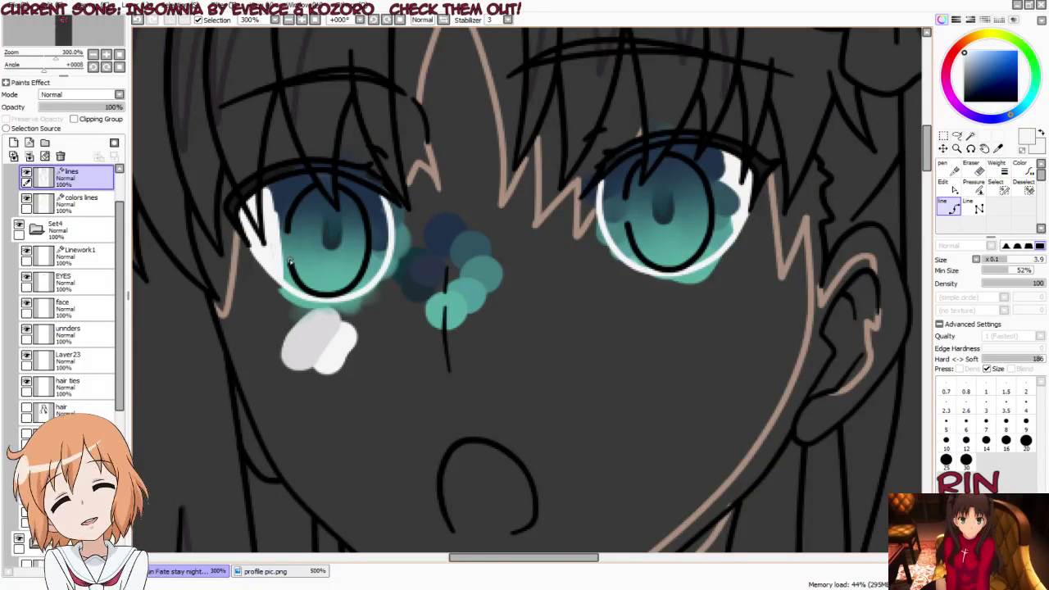
scroll(321, 272, up, 1)
scroll(285, 255, up, 2)
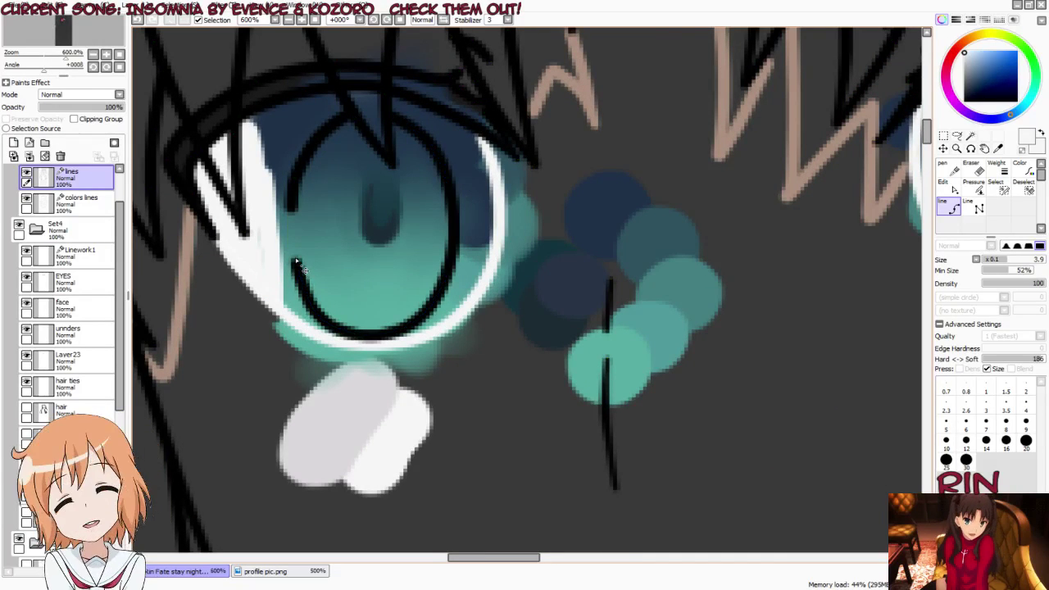
key(ctrl)
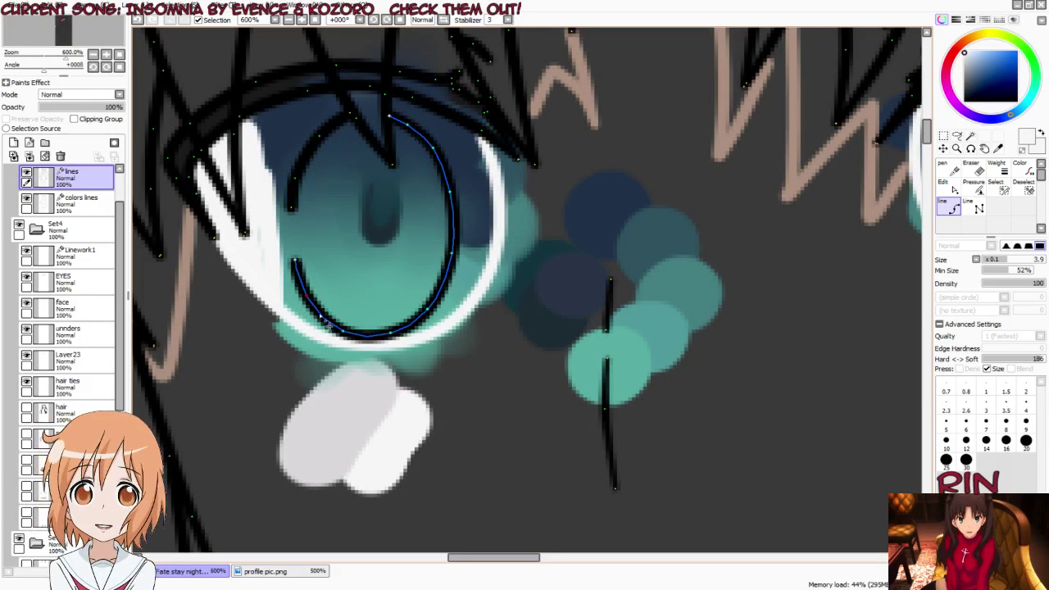
drag(353, 345, 346, 340)
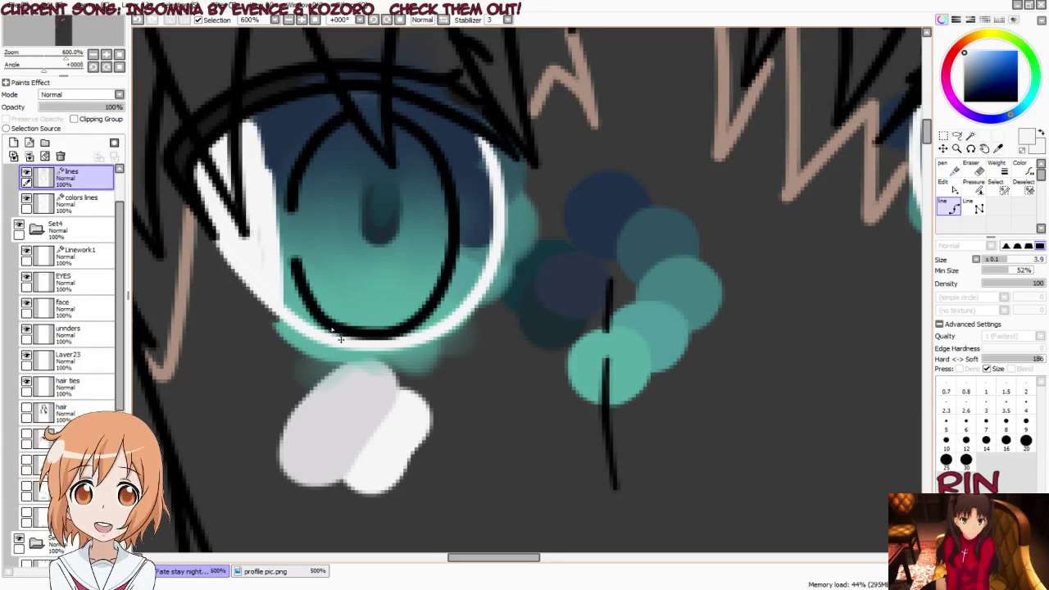
key(ctrl)
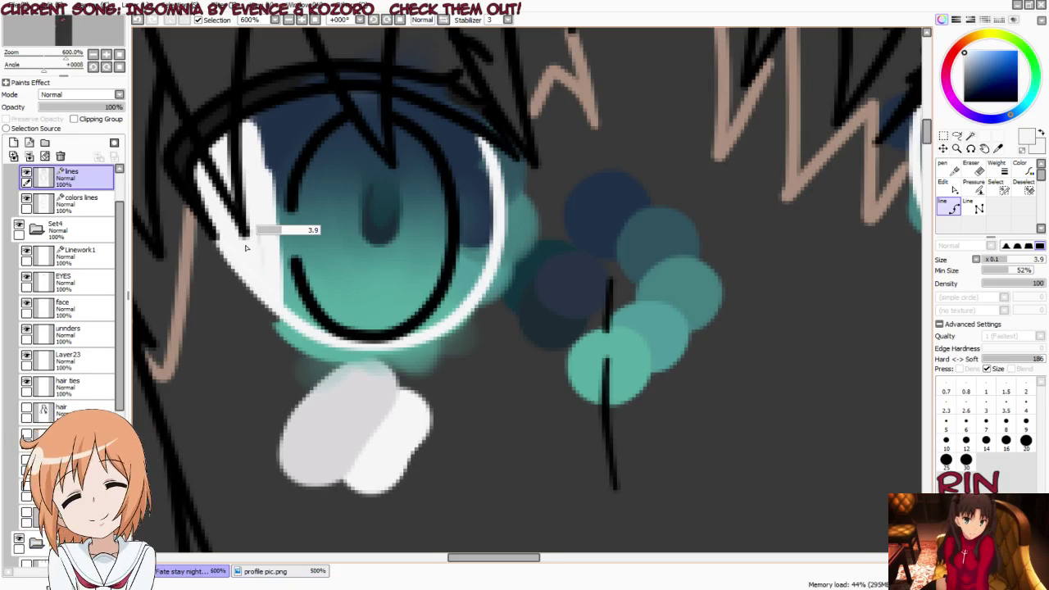
Step: On the EYES layer, erase the dark blue shading from the iris's right side and the eye's top
mouse_move(246, 189)
mouse_down()
mouse_move(234, 159)
mouse_move(266, 101)
mouse_up()
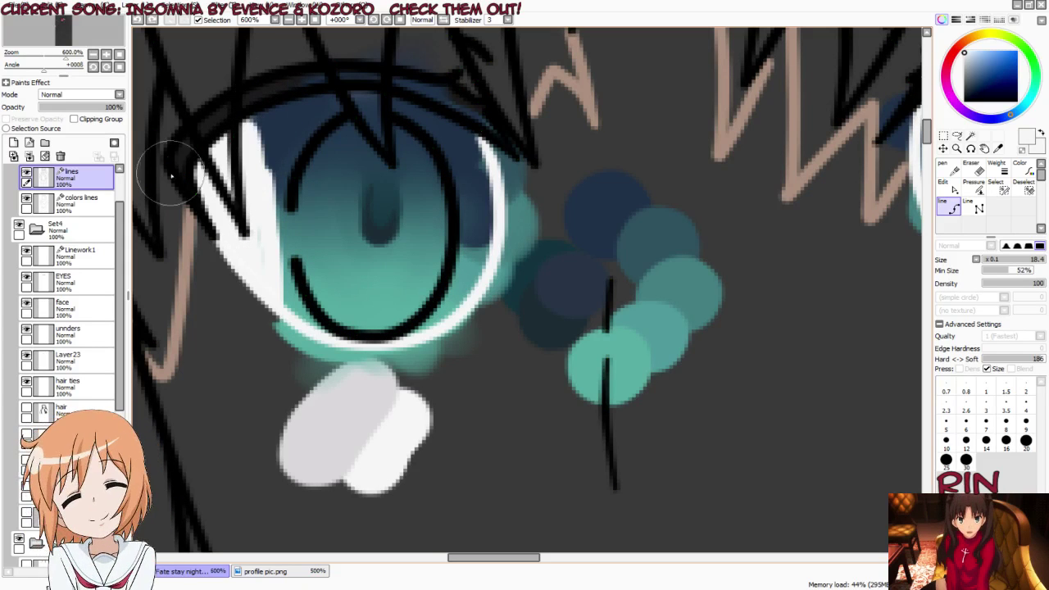
key(ctrl+z)
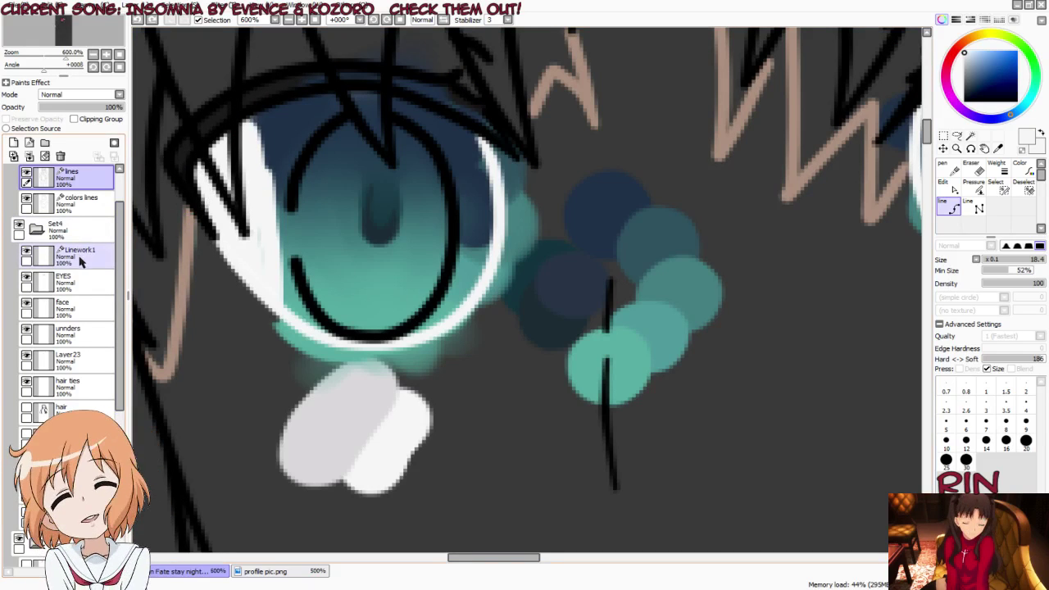
click(66, 283)
drag(184, 182, 236, 149)
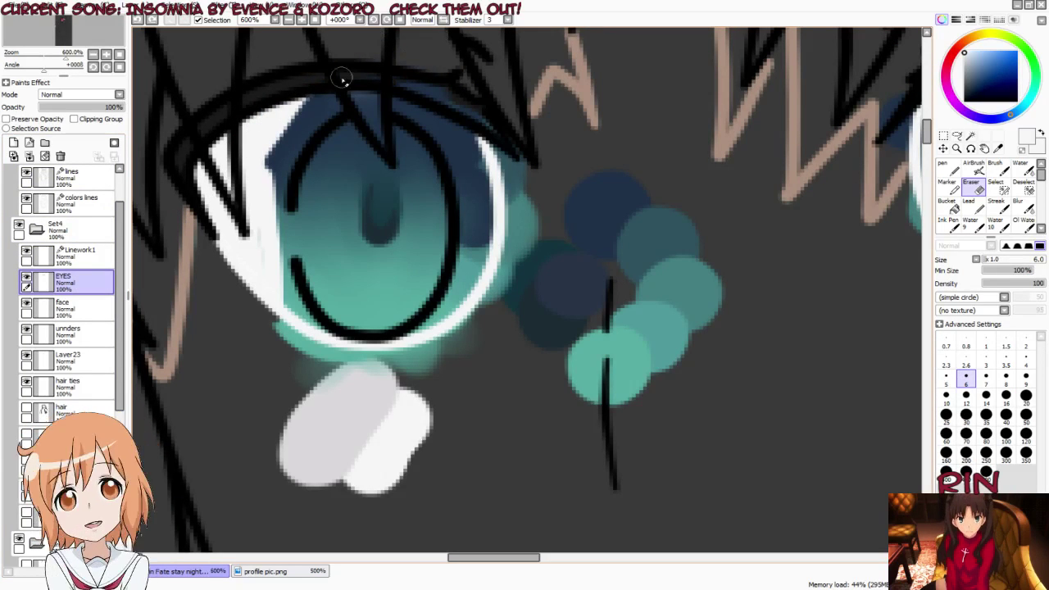
mouse_move(499, 189)
mouse_down()
mouse_move(497, 241)
mouse_move(476, 173)
mouse_move(484, 304)
mouse_up()
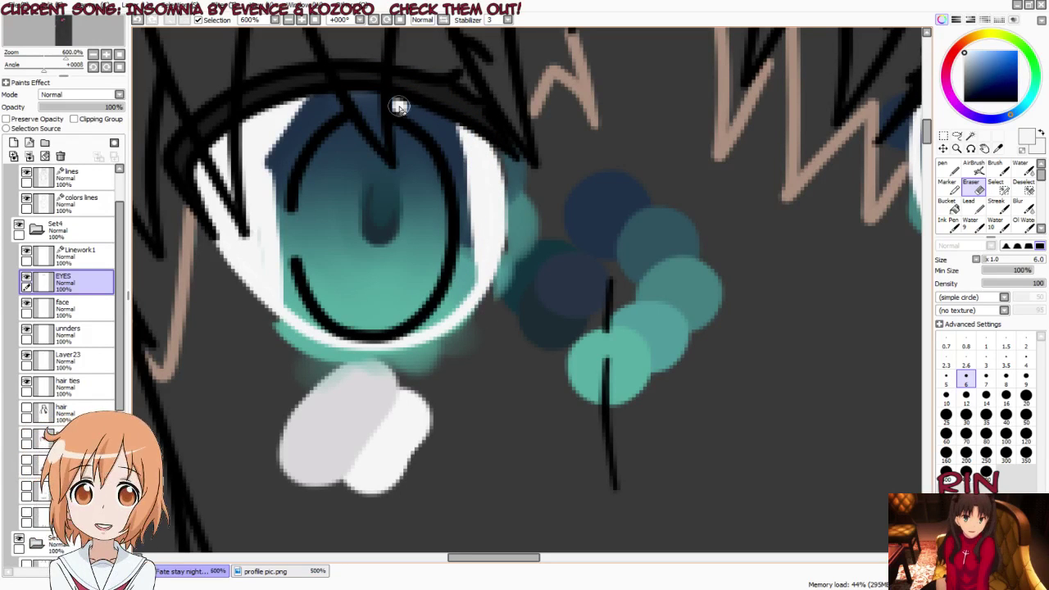
drag(400, 107, 246, 132)
Step: Draw a new solid black curve around the iris on the lines layer, then return to EYES
click(344, 123)
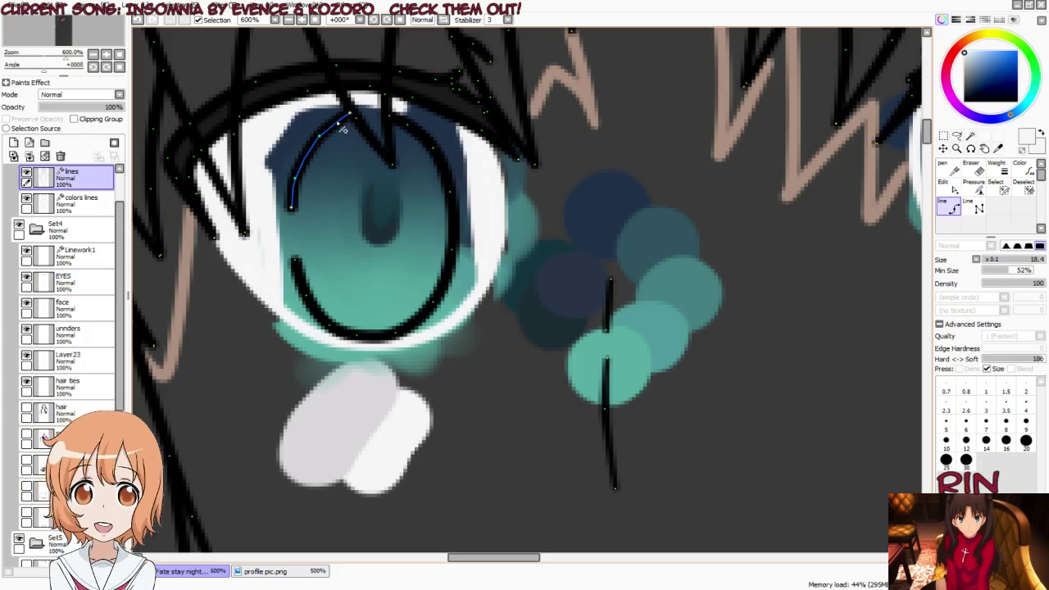
click(449, 196)
click(361, 335)
click(295, 259)
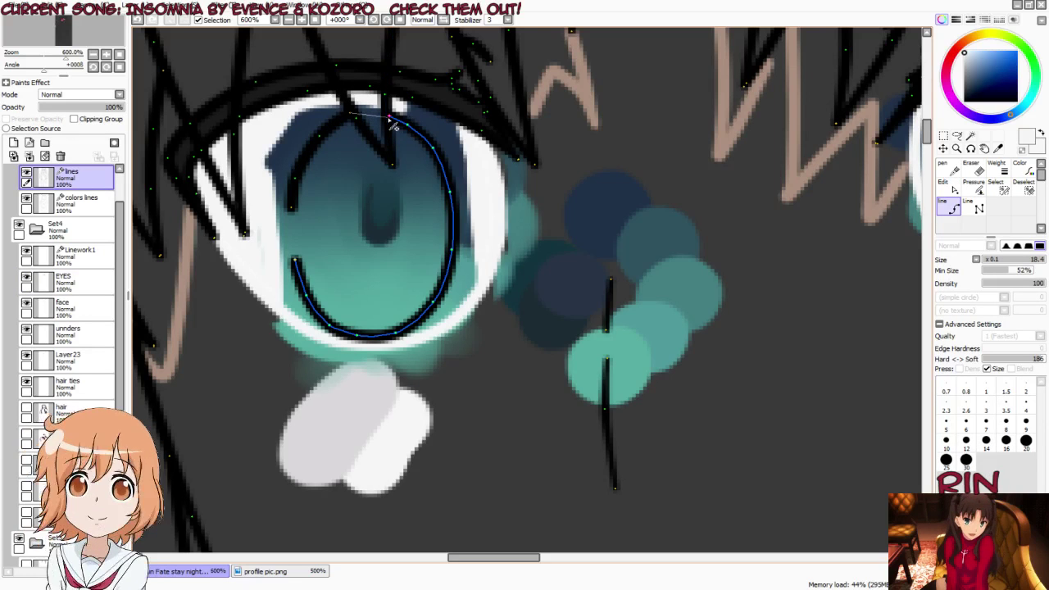
key(Return)
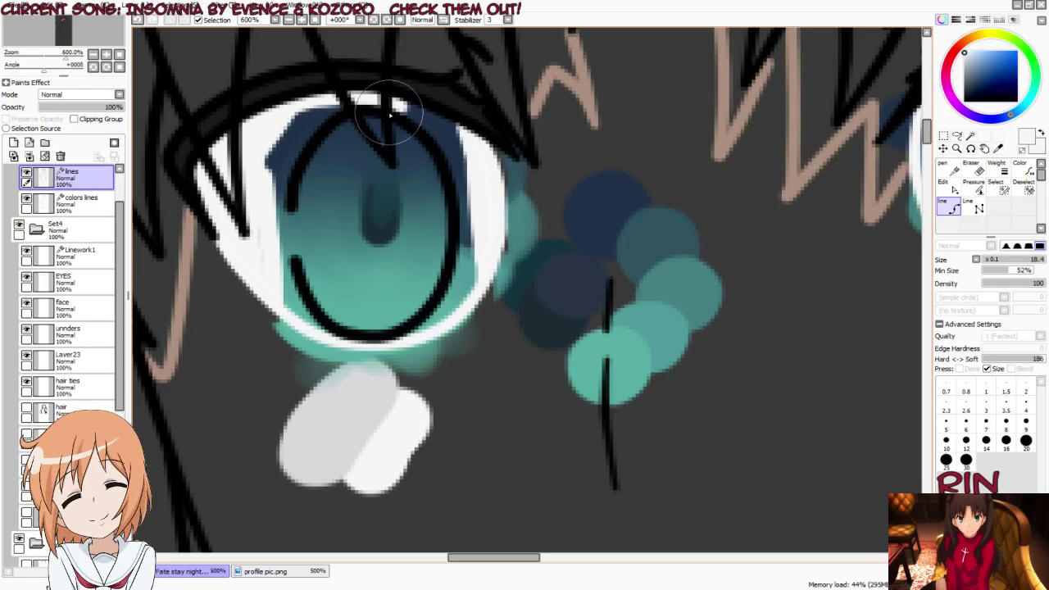
click(45, 283)
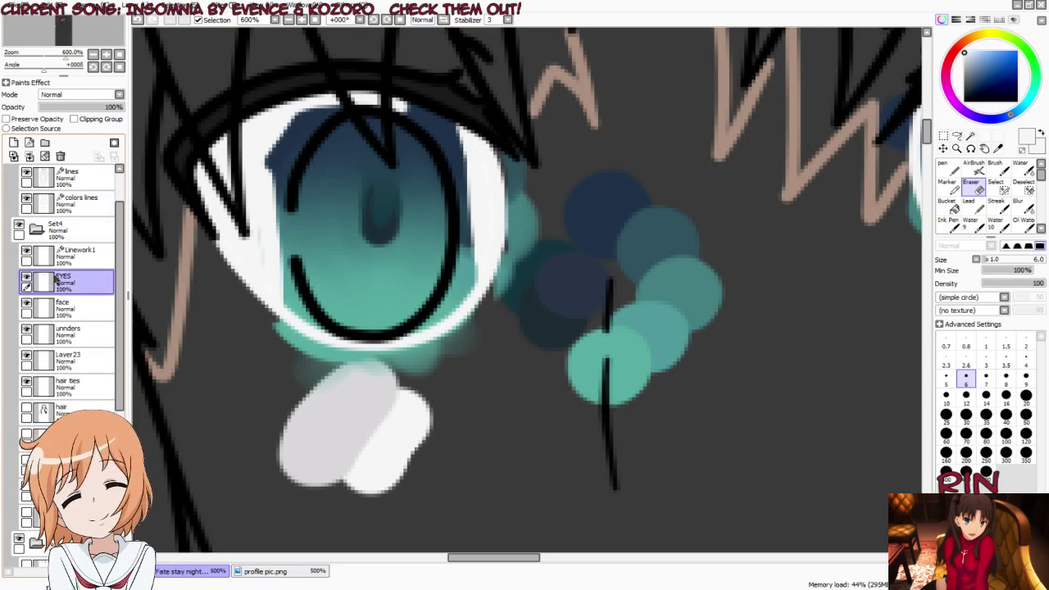
Step: Lighten the inner left edge of the right eye with white and hide the interface panels
scroll(427, 139, down, 2)
scroll(425, 175, down, 2)
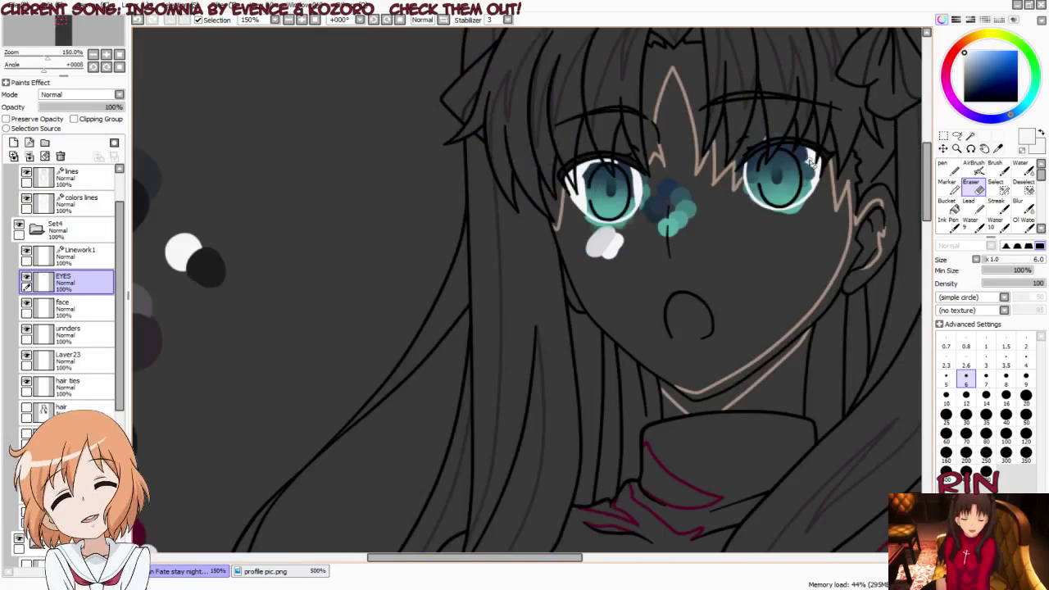
scroll(812, 160, up, 2)
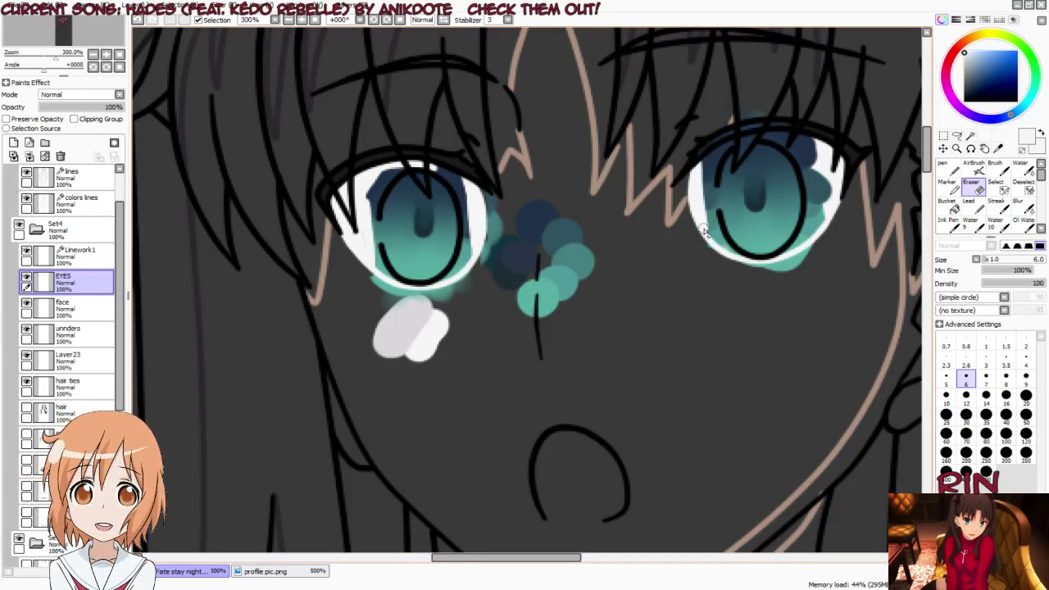
drag(703, 233, 715, 238)
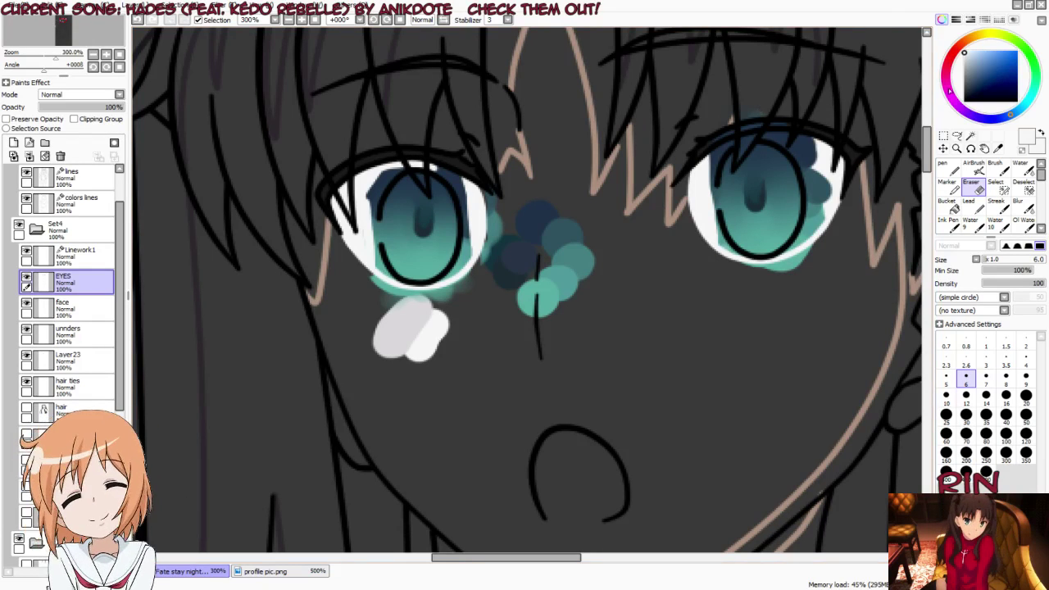
scroll(678, 209, up, 2)
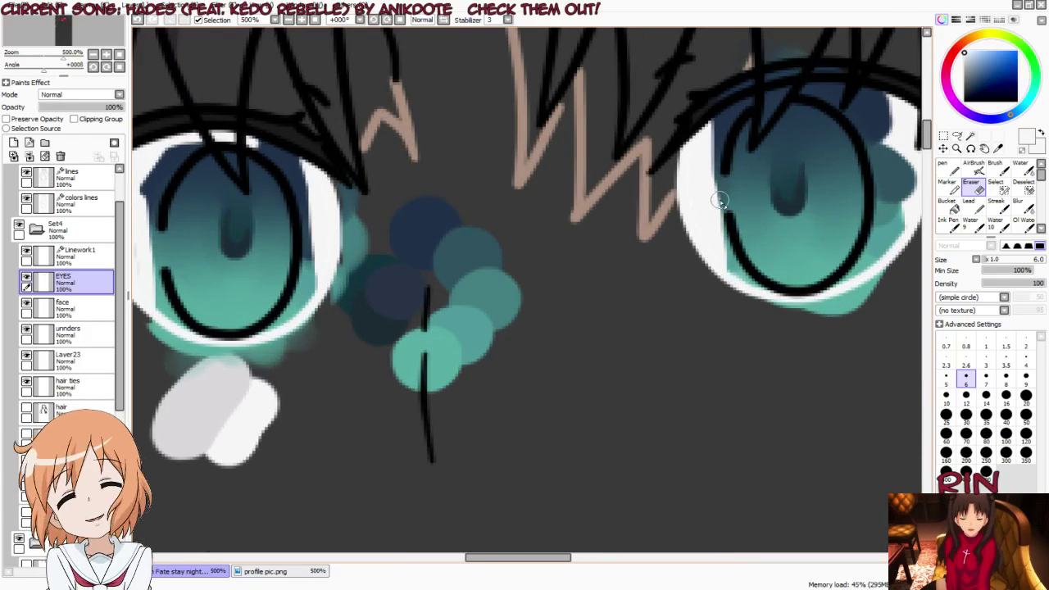
key(Tab)
scroll(680, 210, up, 1)
scroll(686, 210, up, 1)
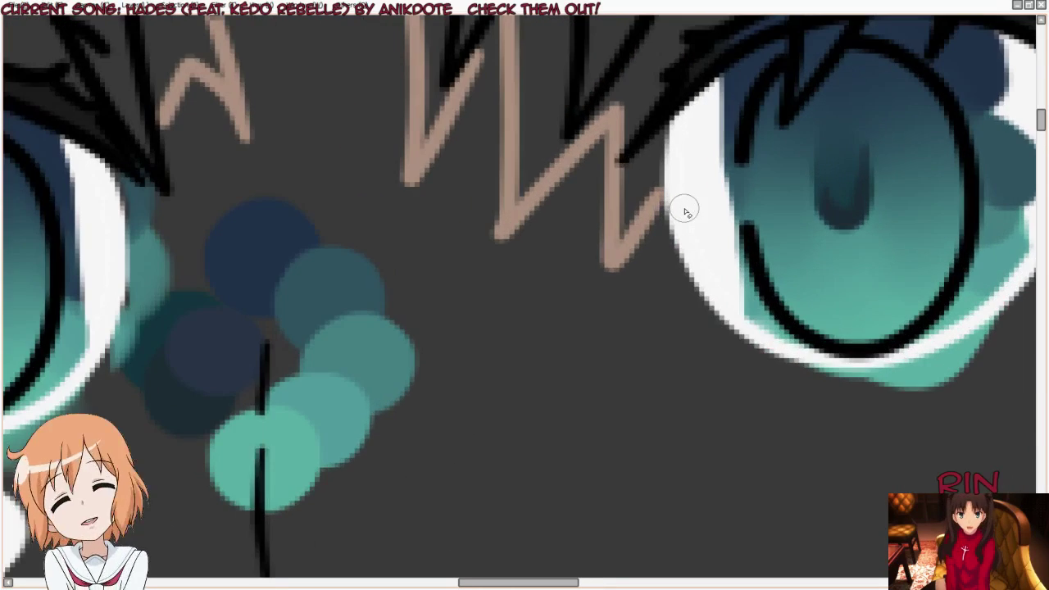
key(Tab)
scroll(410, 244, down, 2)
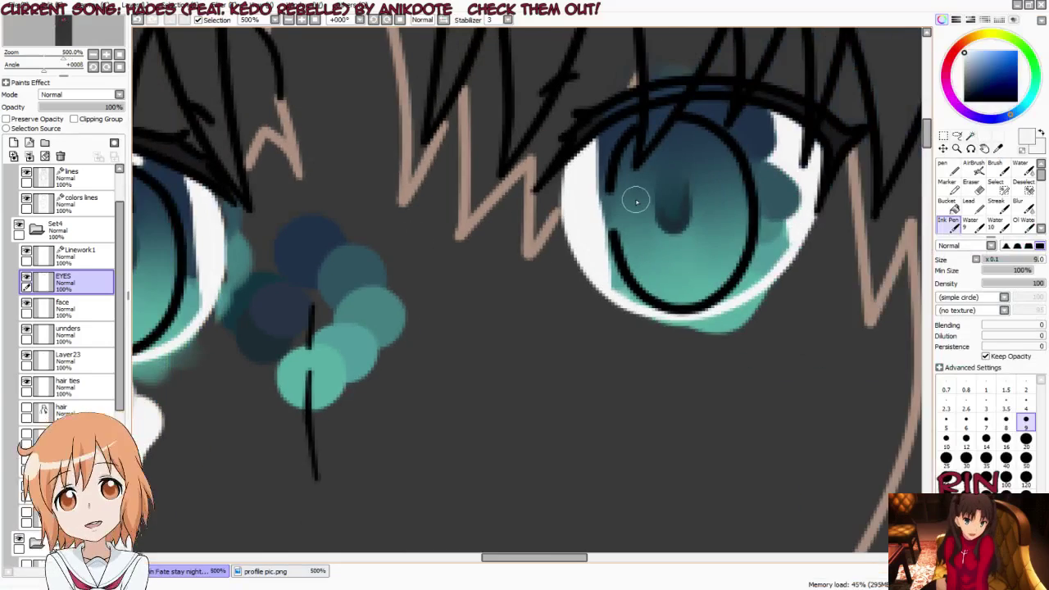
key(Tab)
scroll(637, 202, up, 1)
scroll(637, 202, up, 1)
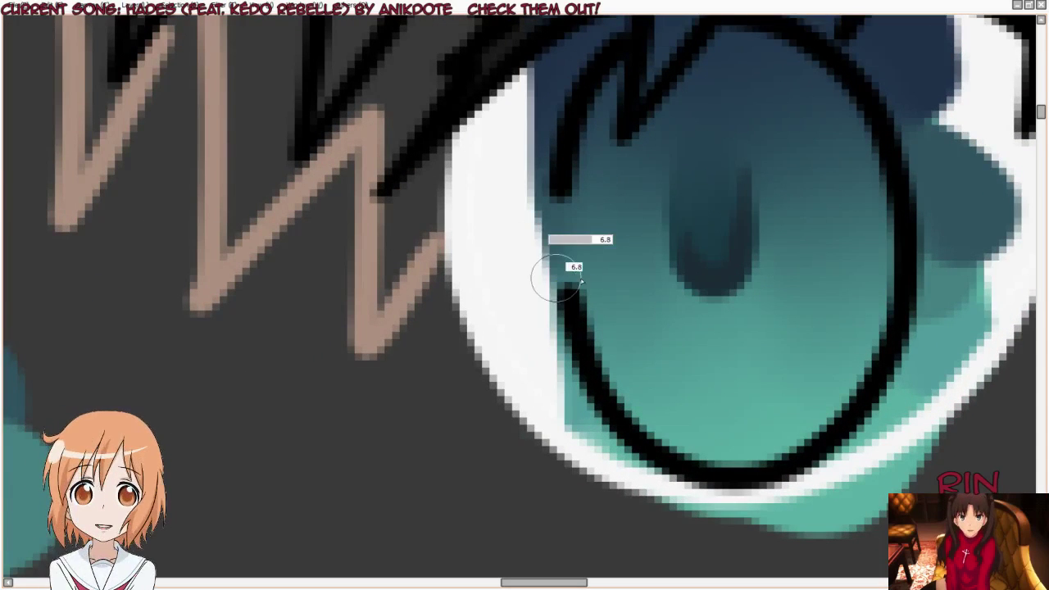
Step: Repaint the white highlight as a wedge whose point extends into the right eye's teal iris
drag(544, 267, 589, 268)
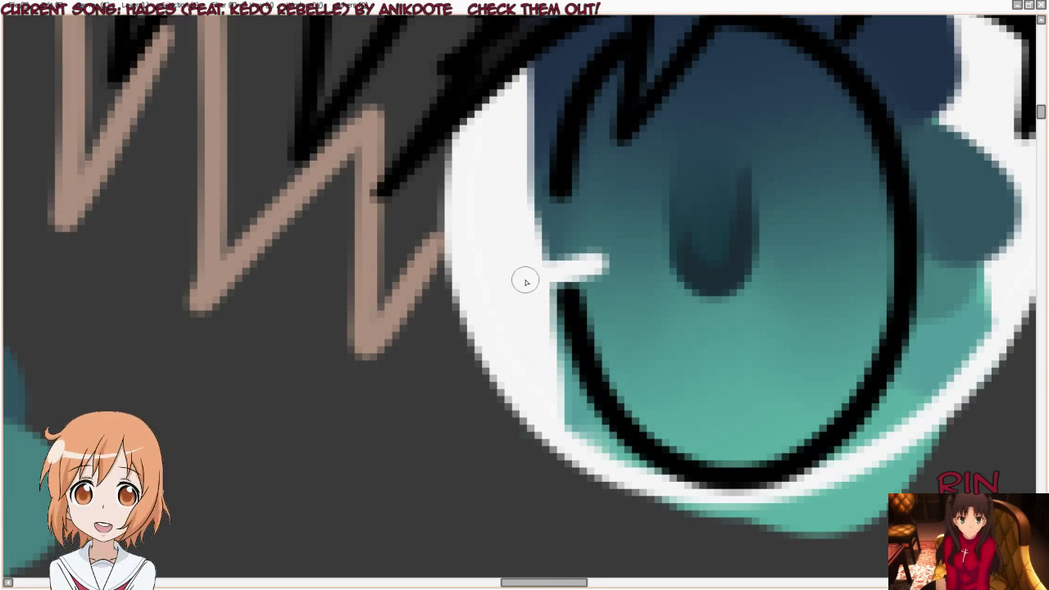
key(ctrl+z)
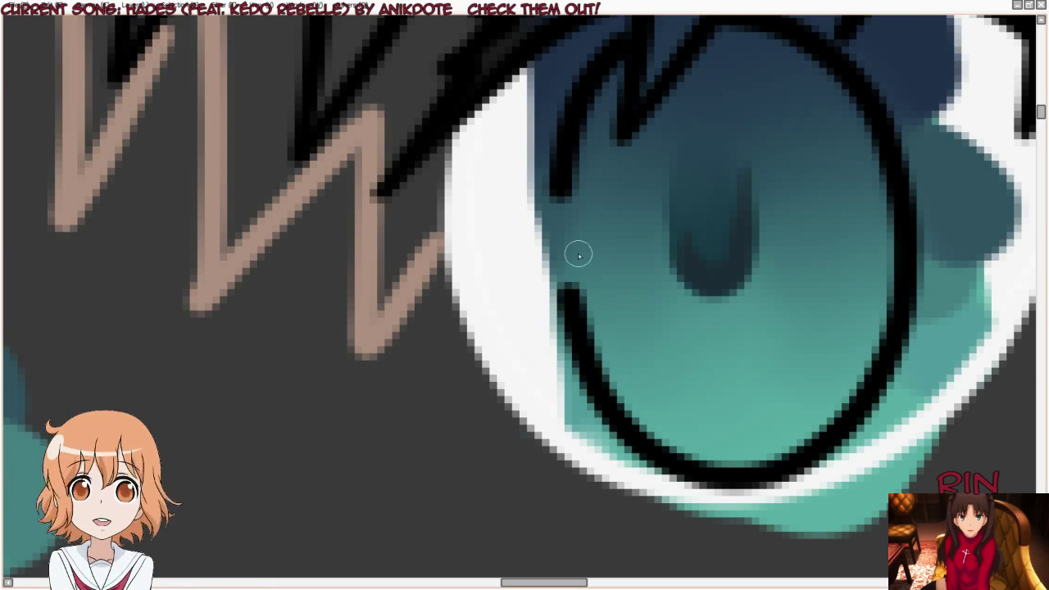
drag(543, 286, 645, 258)
key(ctrl+z)
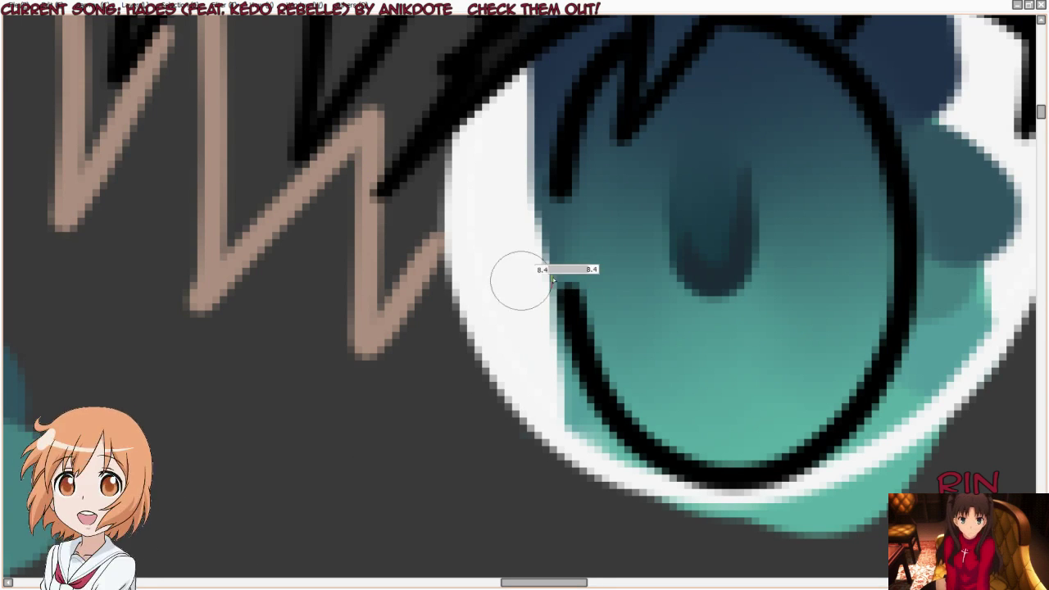
drag(515, 265, 563, 227)
drag(511, 262, 623, 256)
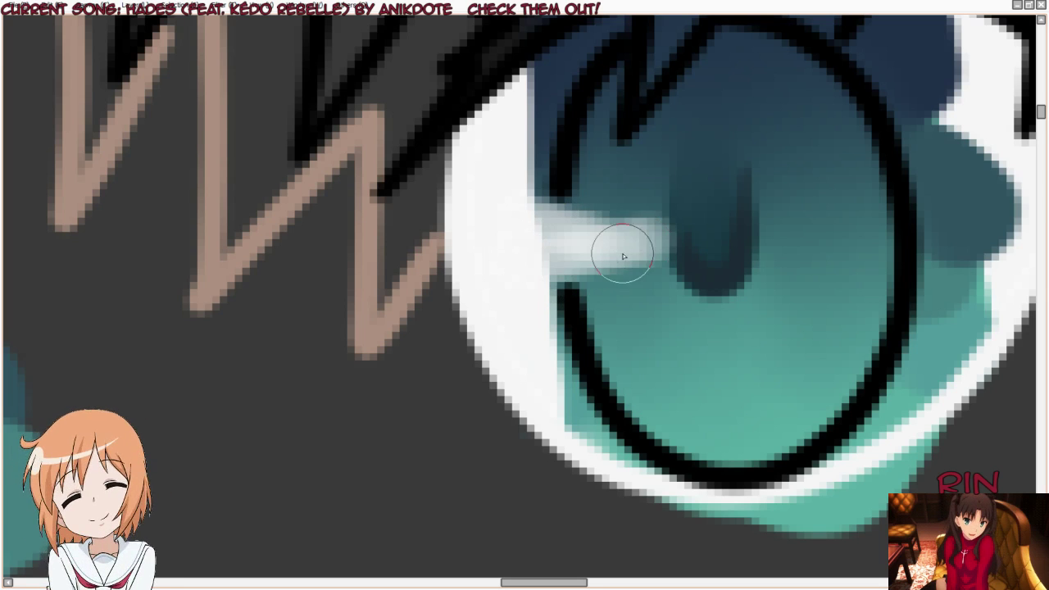
key(ctrl+z)
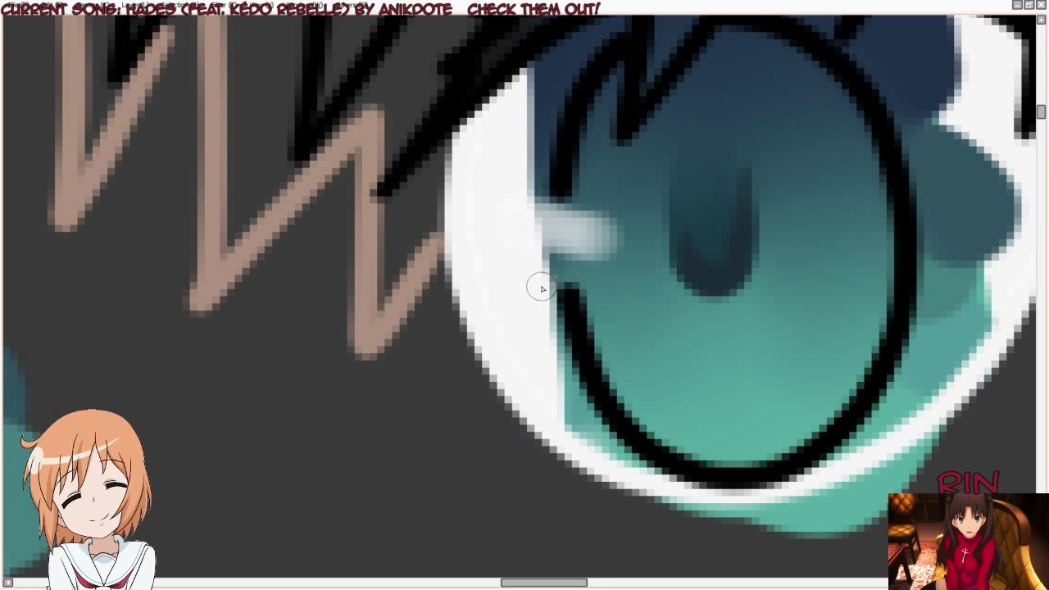
drag(543, 289, 646, 246)
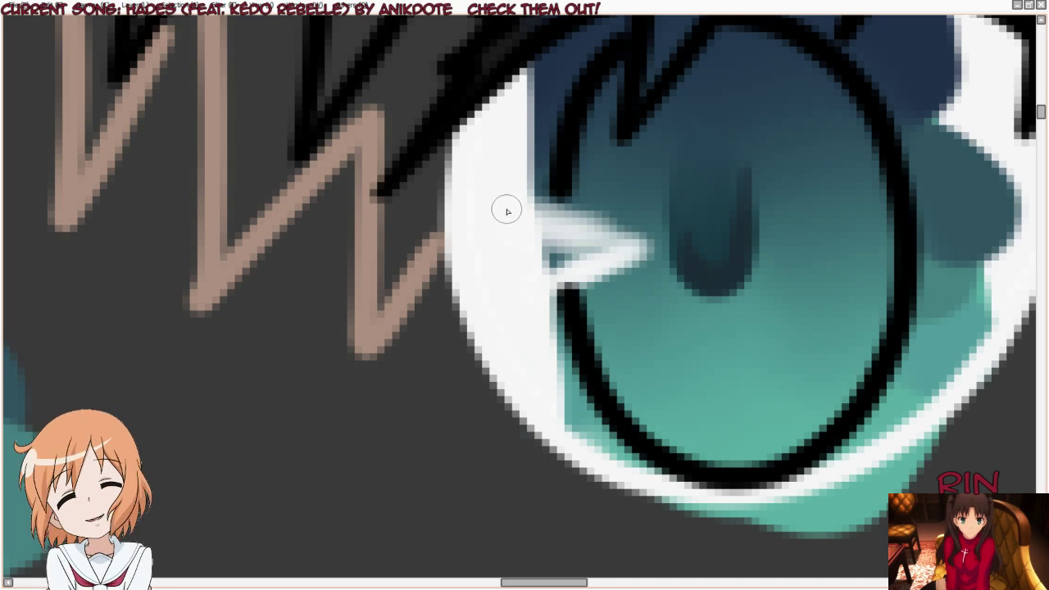
mouse_move(503, 208)
mouse_down()
mouse_move(644, 249)
mouse_move(563, 222)
mouse_move(621, 235)
mouse_move(548, 257)
mouse_move(542, 218)
mouse_up()
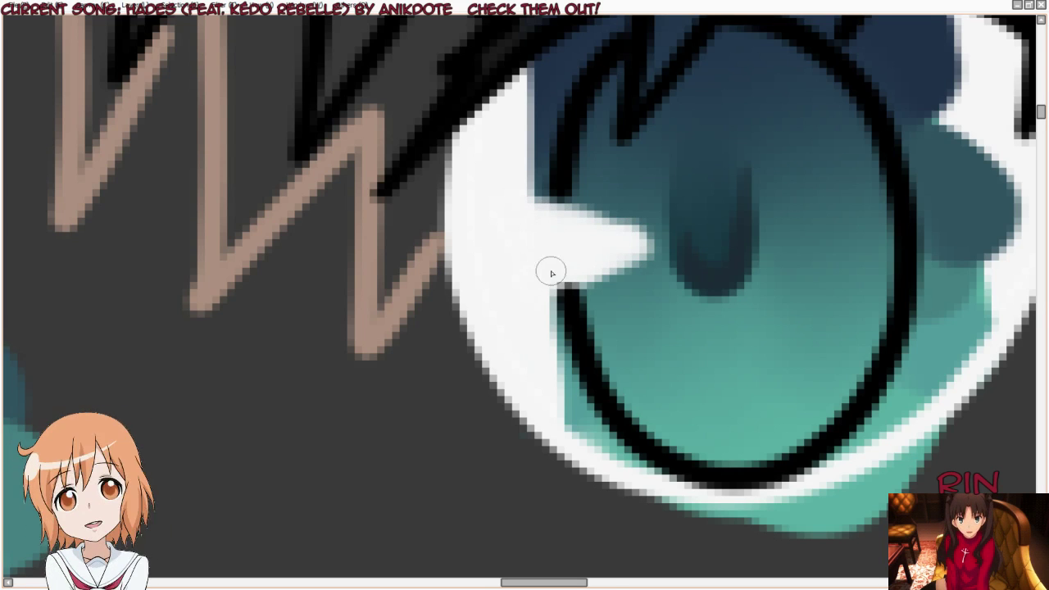
scroll(552, 272, down, 2)
Step: Shorten the upper iris outline arc and raise the lower arc's top end on the left eye
scroll(591, 276, down, 2)
scroll(591, 276, down, 1)
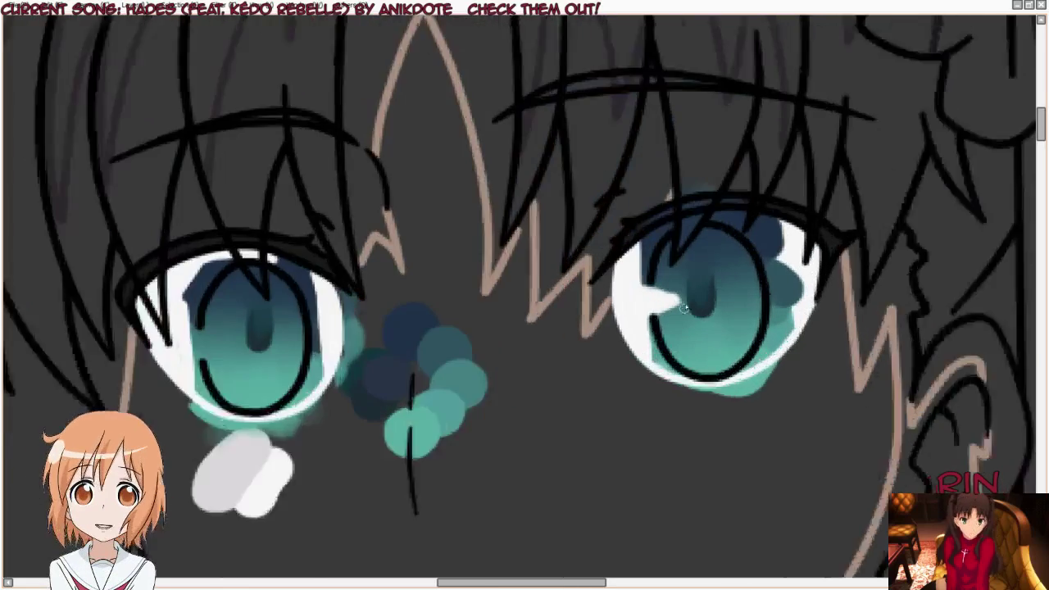
scroll(684, 309, up, 2)
scroll(679, 307, up, 2)
scroll(673, 305, up, 2)
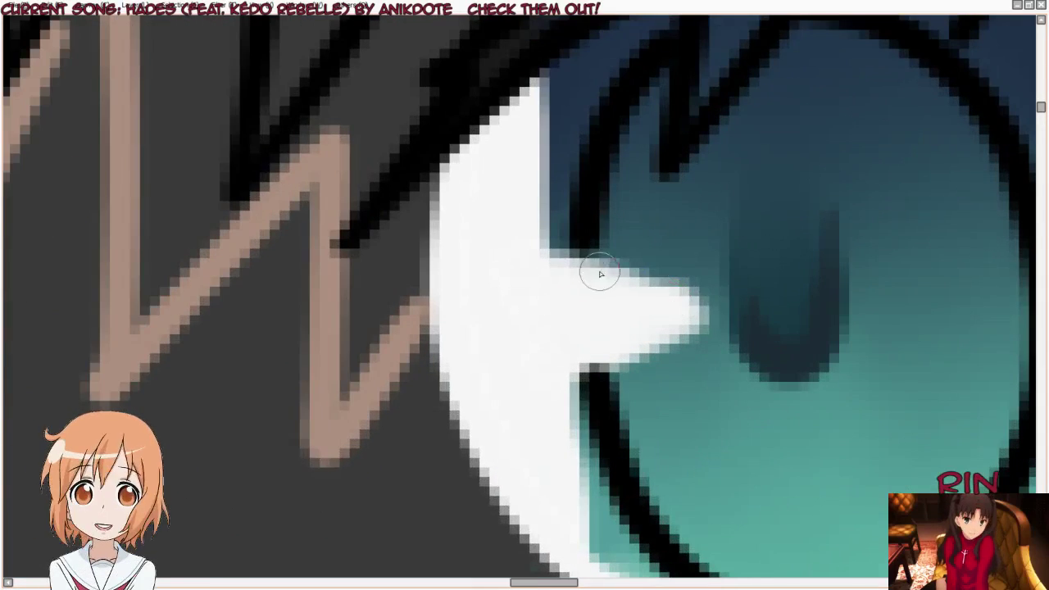
scroll(648, 274, down, 2)
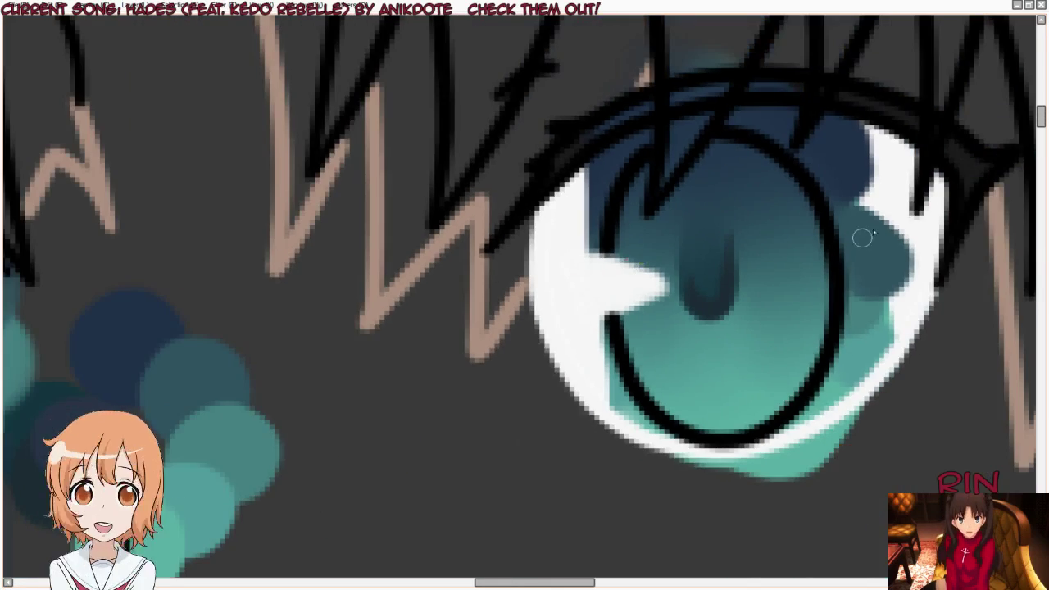
scroll(862, 237, down, 2)
scroll(798, 237, down, 1)
scroll(401, 294, up, 2)
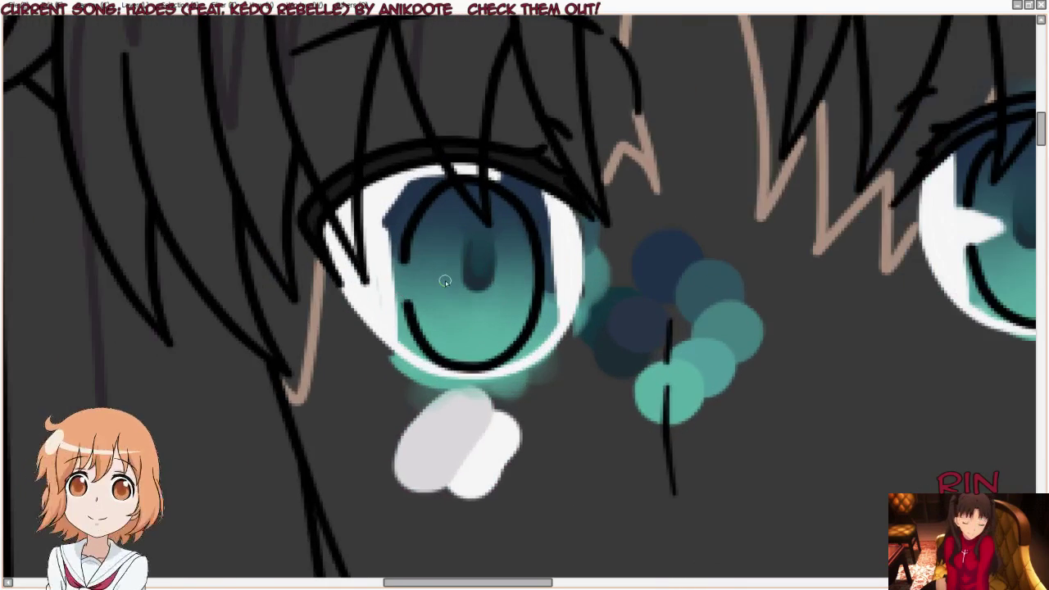
scroll(433, 287, up, 2)
scroll(385, 310, up, 2)
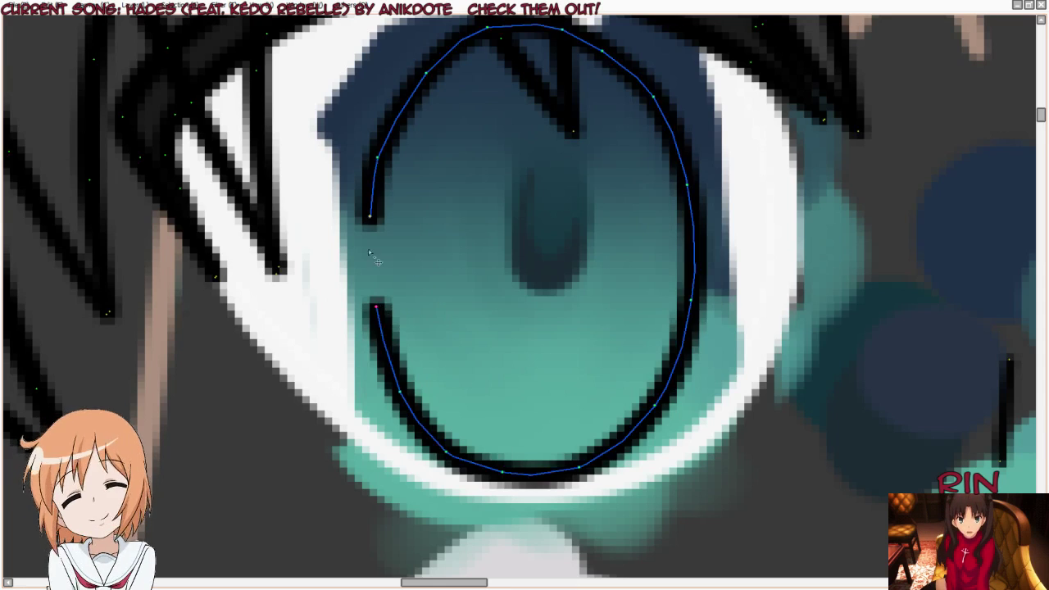
drag(371, 217, 373, 195)
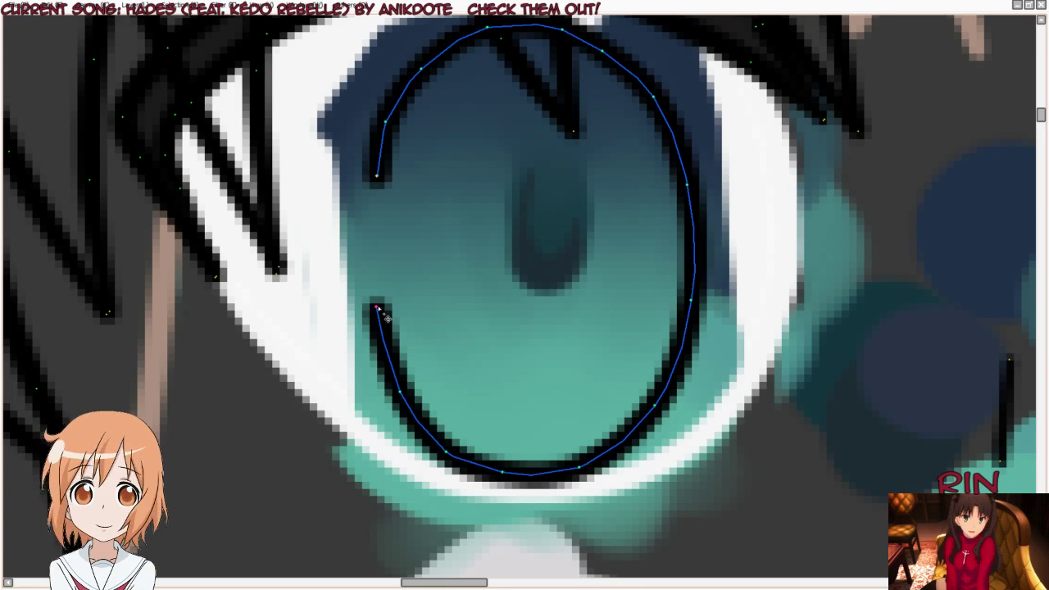
drag(377, 293, 374, 283)
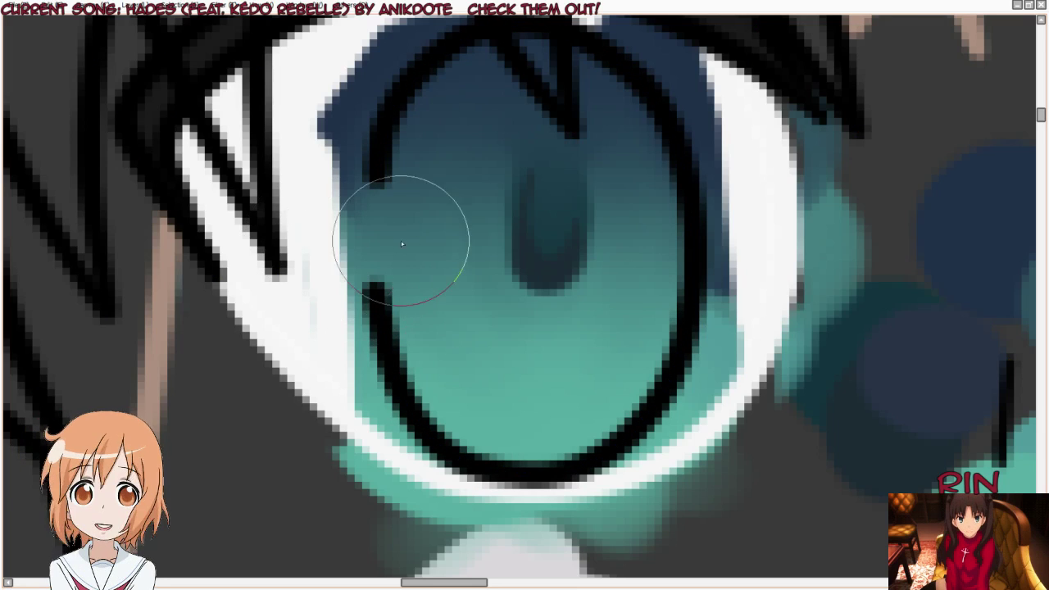
Step: On the EYES layer, paint a white highlight stroke across the upper-left of the left iris
key(Tab)
click(82, 283)
key(Tab)
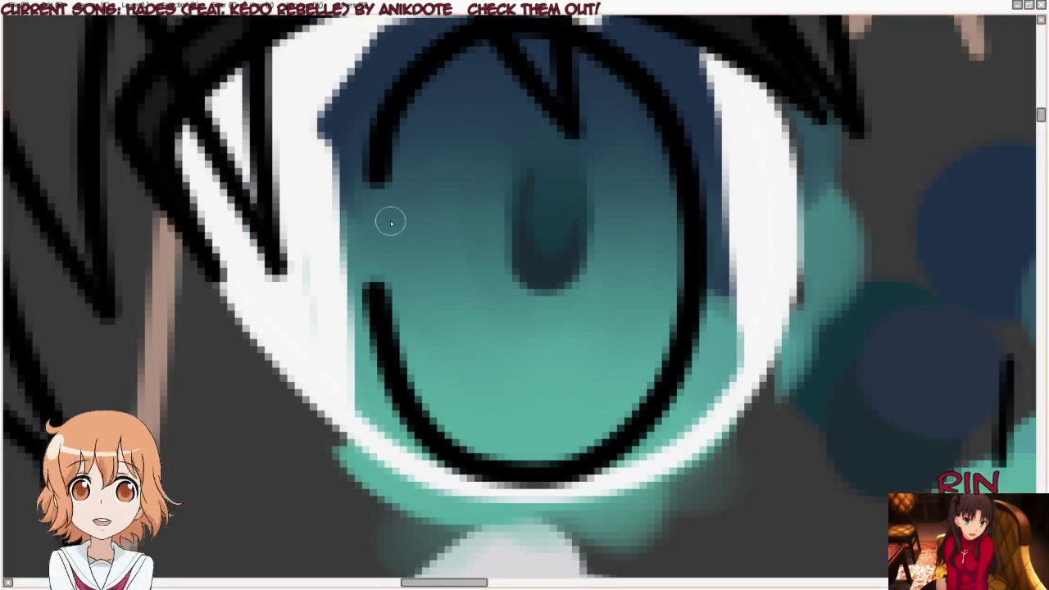
mouse_move(348, 184)
mouse_down()
mouse_move(398, 235)
mouse_move(435, 234)
mouse_up()
key(ctrl+z)
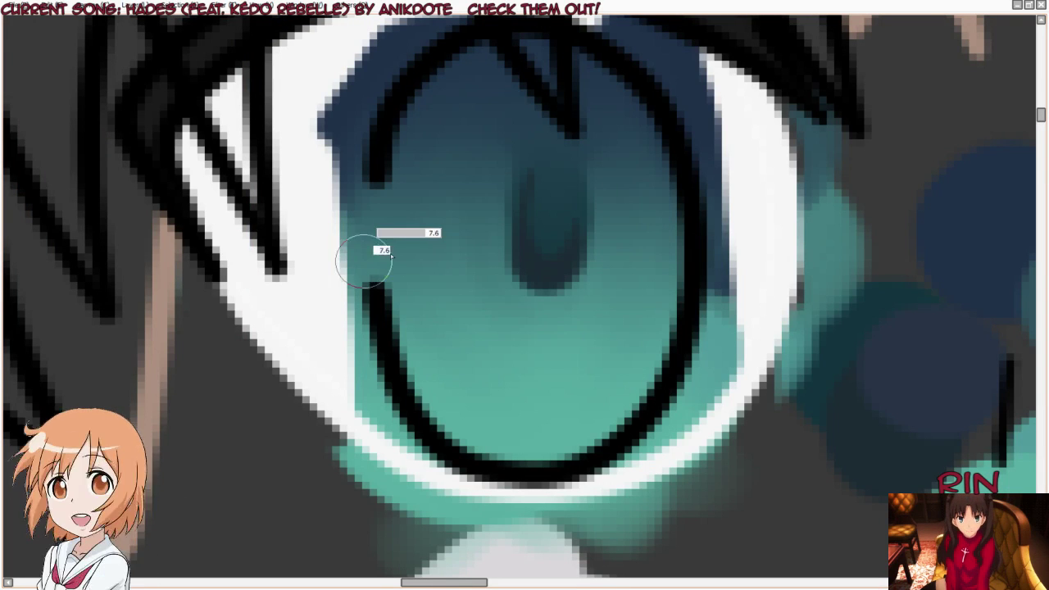
key(ctrl+z)
drag(347, 250, 438, 235)
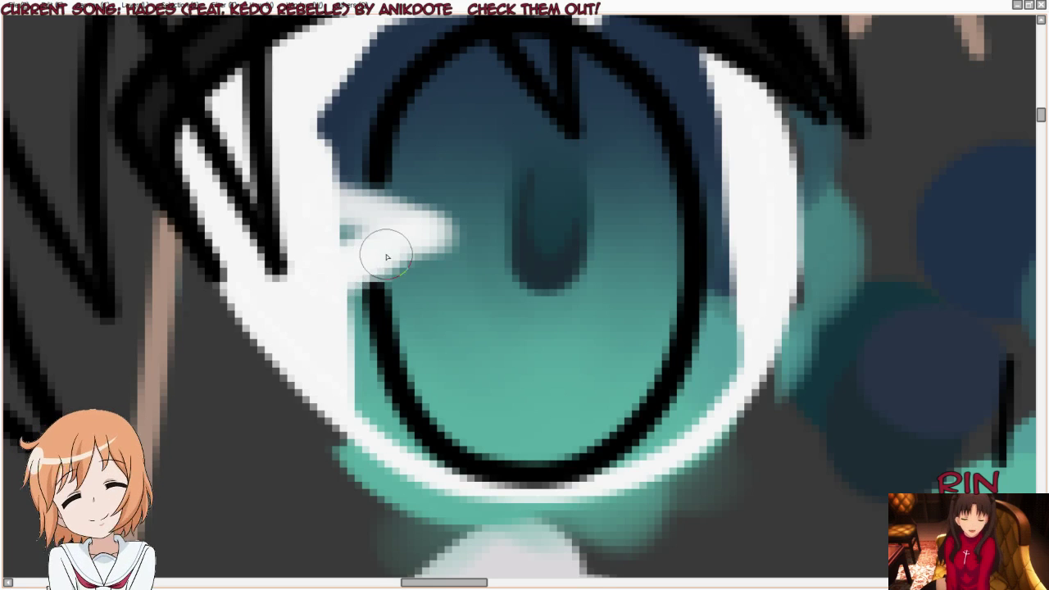
Step: With a smaller brush, extend the white highlight further into the iris's left edge
key([)
key([)
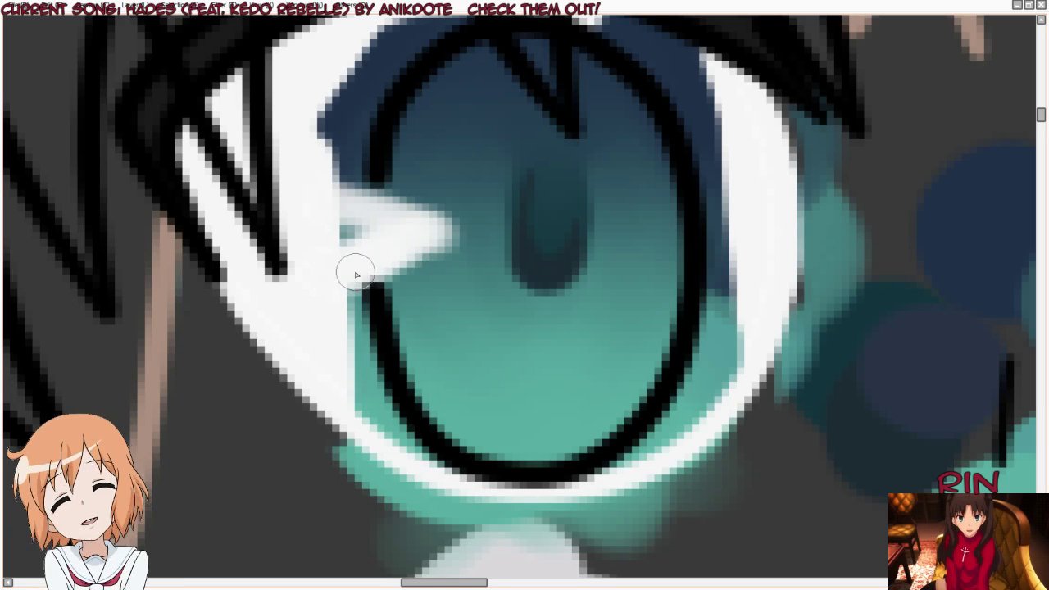
mouse_move(352, 270)
mouse_down()
mouse_move(455, 236)
mouse_move(340, 175)
mouse_move(377, 232)
mouse_move(345, 183)
mouse_move(330, 237)
mouse_move(331, 82)
mouse_move(351, 227)
mouse_up()
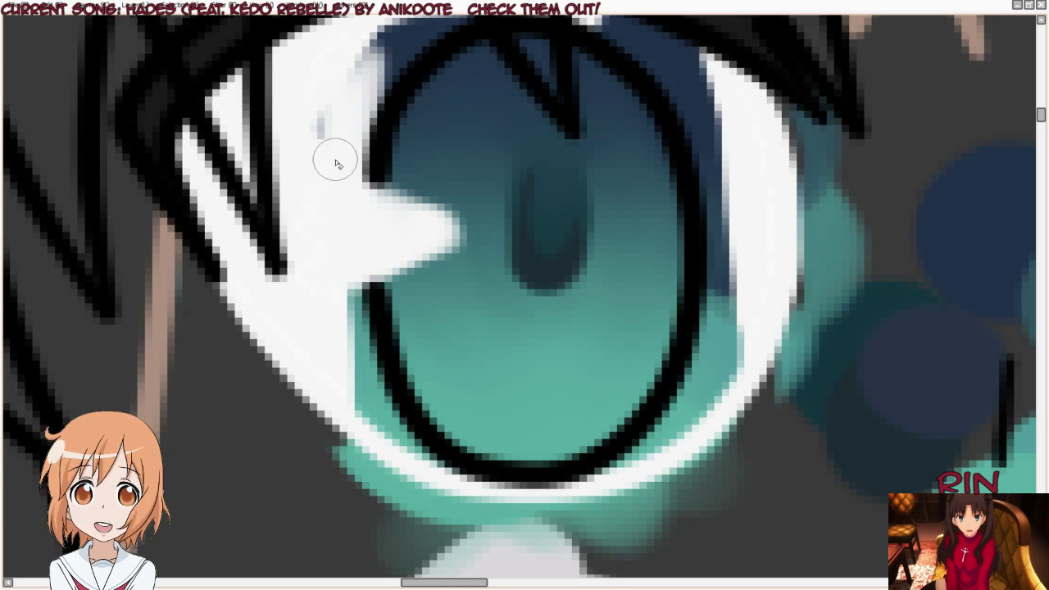
mouse_move(331, 160)
mouse_down()
mouse_move(347, 51)
mouse_move(352, 129)
mouse_up()
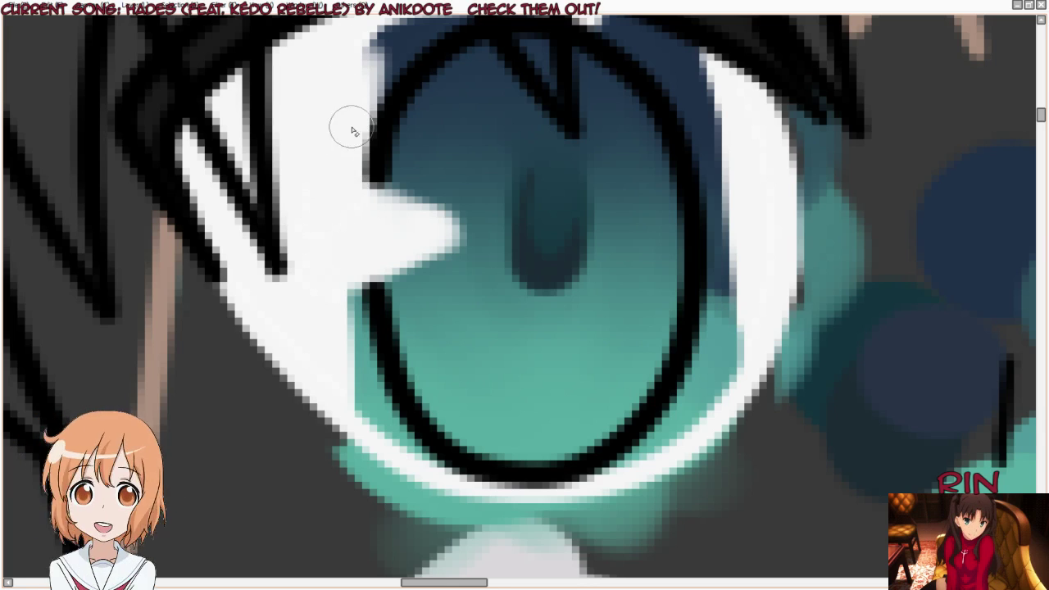
mouse_move(340, 275)
mouse_down()
mouse_move(320, 237)
mouse_move(371, 379)
mouse_up()
scroll(333, 300, down, 2)
scroll(320, 328, down, 1)
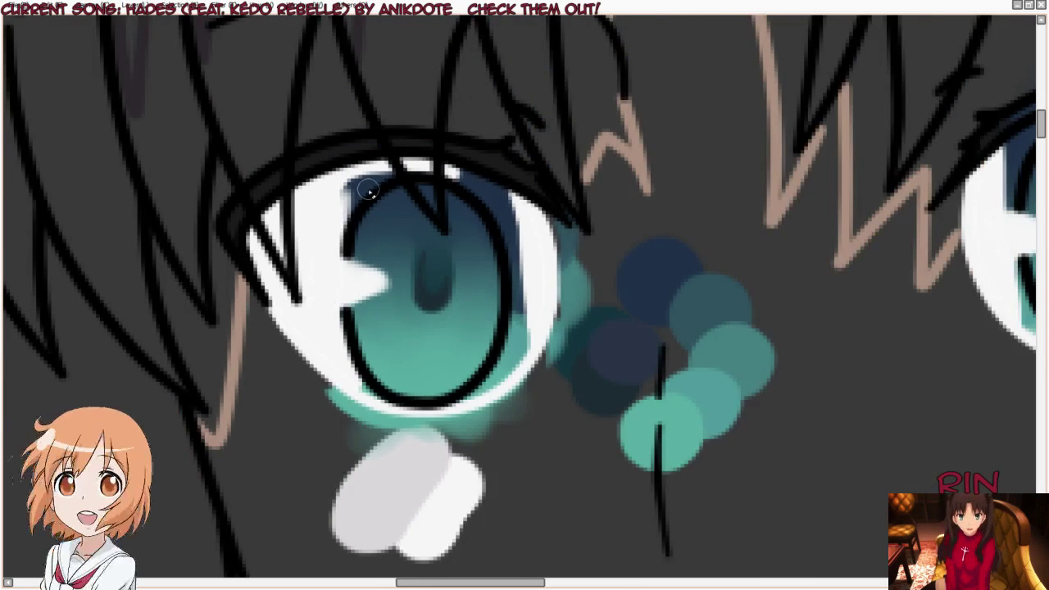
scroll(317, 201, up, 3)
Step: Whiten the iris's upper-left edge and give the highlight a sharper pointed tip
mouse_move(317, 200)
mouse_down()
mouse_move(321, 241)
mouse_move(332, 201)
mouse_up()
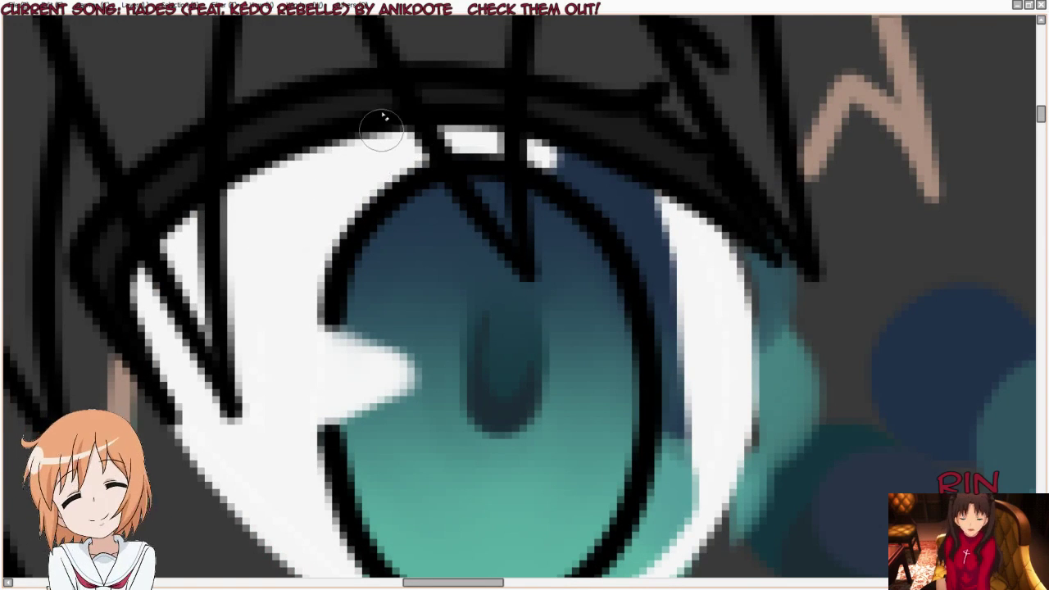
scroll(361, 116, down, 1)
scroll(364, 297, up, 1)
scroll(364, 287, up, 1)
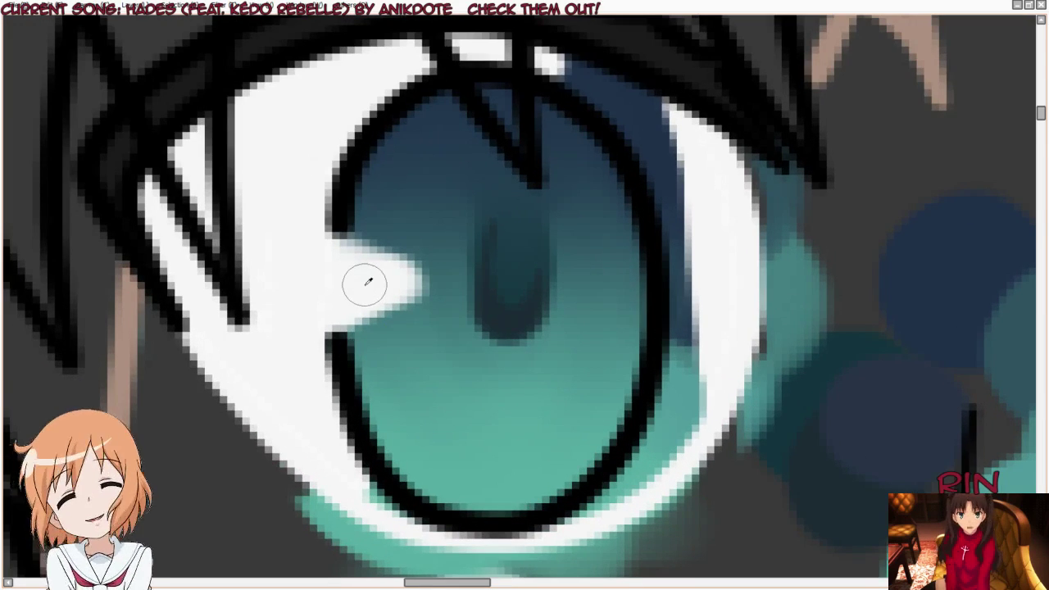
key([)
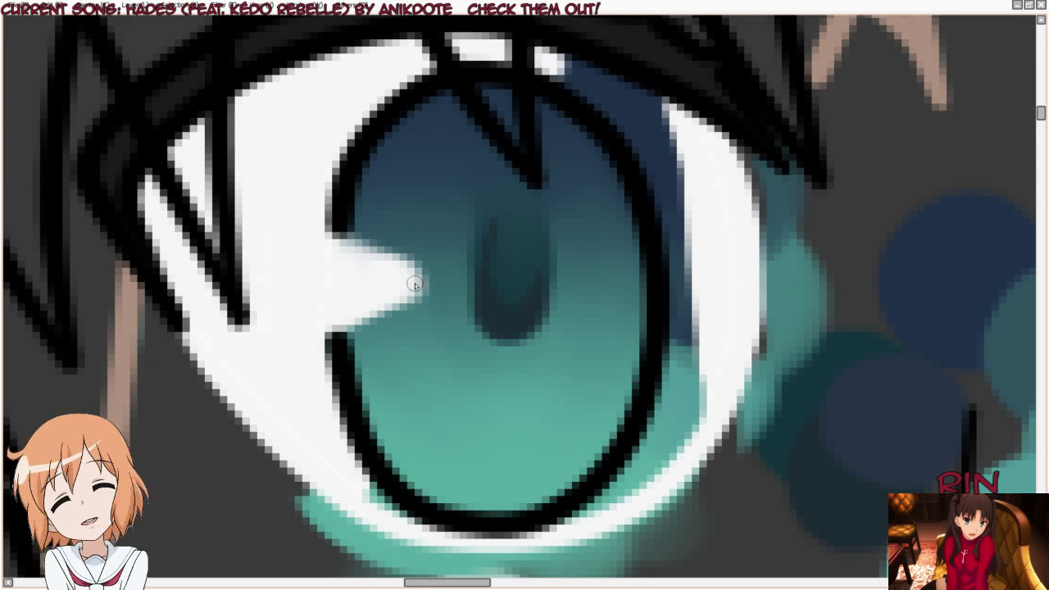
drag(414, 283, 401, 288)
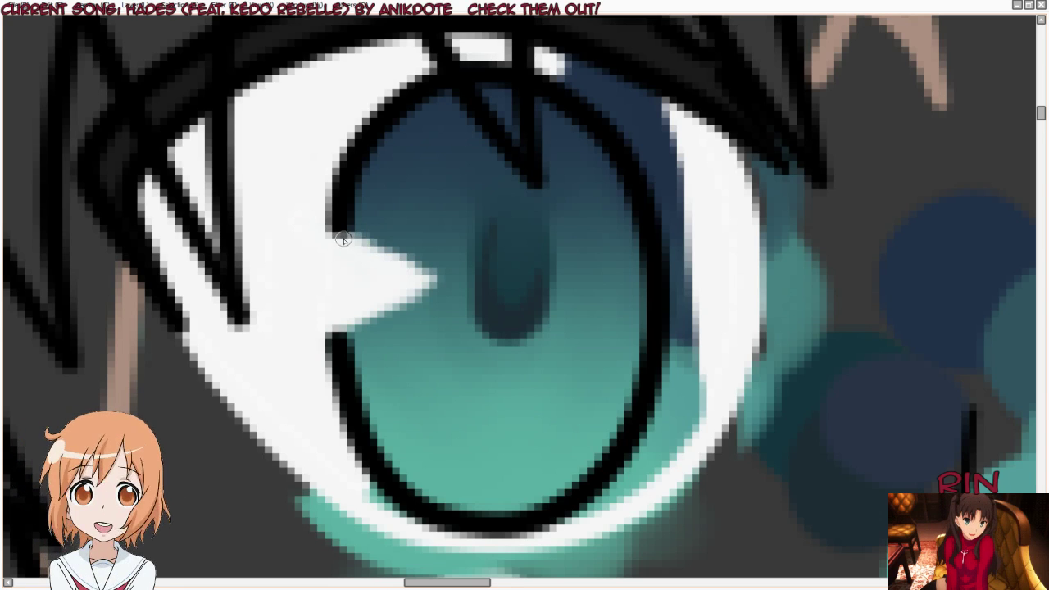
scroll(136, 242, down, 2)
Step: Paint the left eye's upper rim white
scroll(139, 234, down, 2)
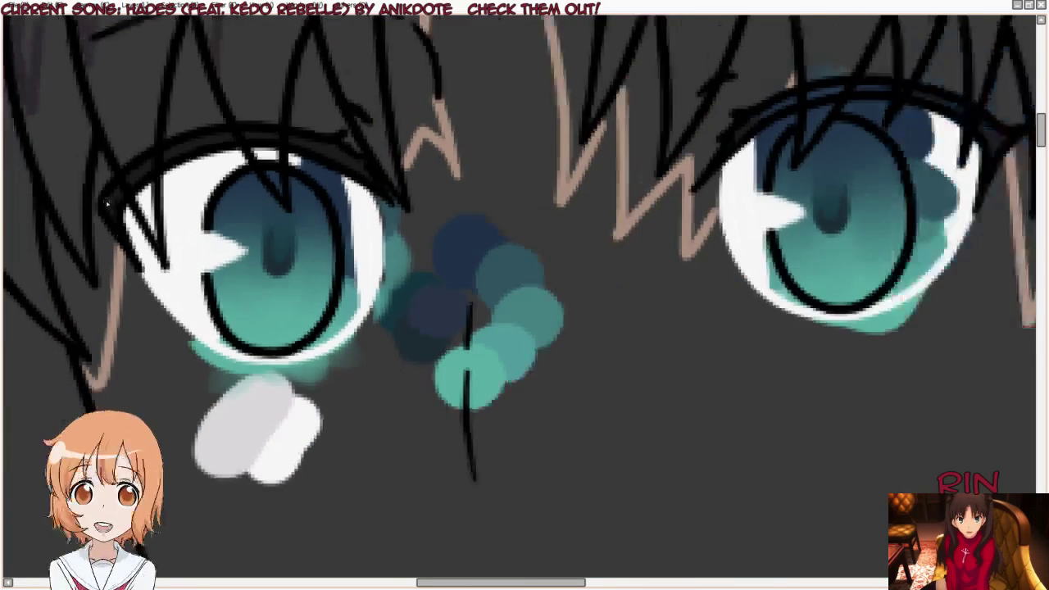
scroll(144, 228, down, 2)
scroll(146, 223, down, 2)
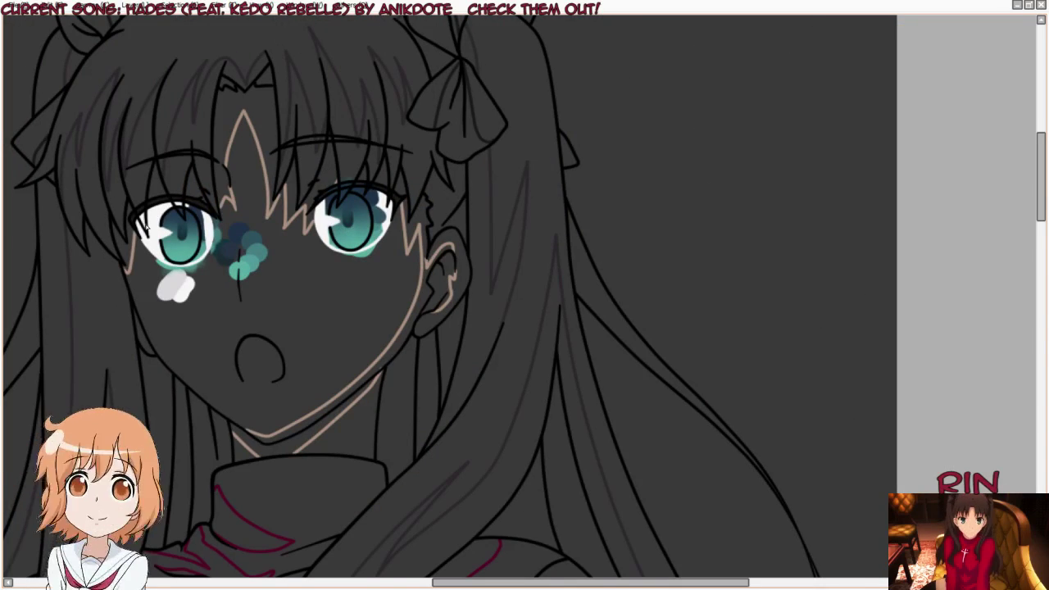
scroll(145, 225, up, 2)
scroll(160, 230, up, 2)
scroll(175, 234, up, 2)
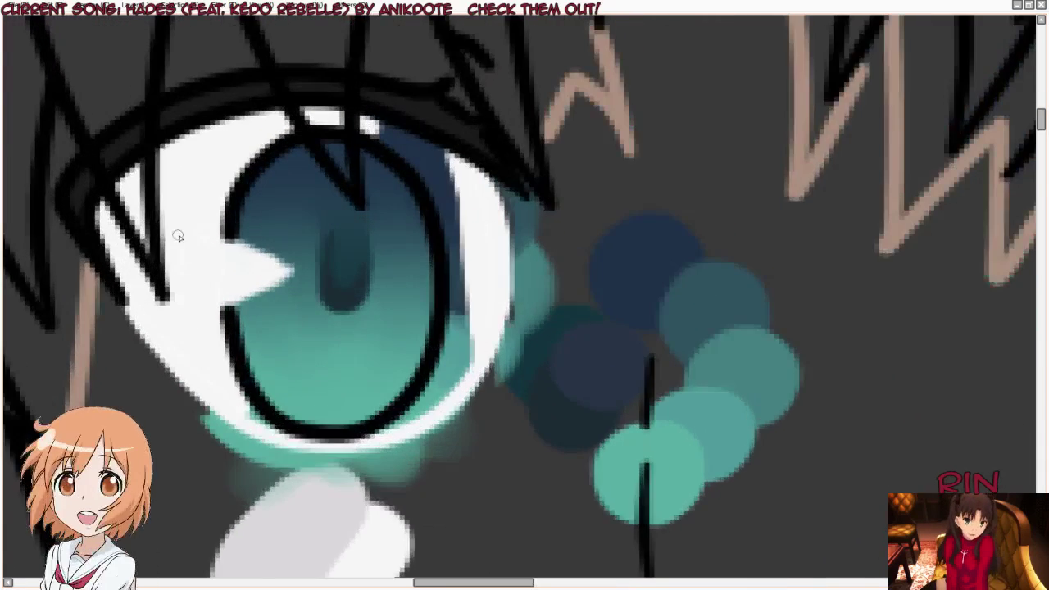
scroll(200, 257, up, 2)
scroll(199, 258, up, 1)
mouse_move(500, 123)
mouse_down()
mouse_move(459, 49)
mouse_move(604, 206)
mouse_move(560, 120)
mouse_move(609, 328)
mouse_move(598, 300)
mouse_move(597, 375)
mouse_move(545, 500)
mouse_move(445, 564)
mouse_move(379, 559)
mouse_up()
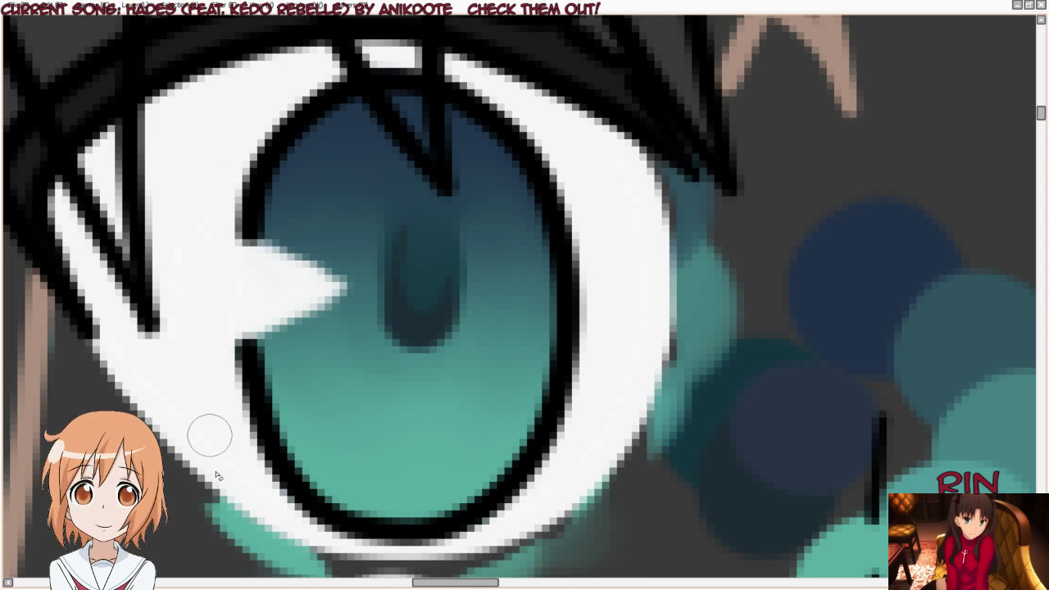
Step: Cover the teal glow under the eye with the background grey
scroll(389, 272, down, 2)
mouse_move(340, 470)
mouse_down()
mouse_move(265, 402)
mouse_move(317, 451)
mouse_move(462, 469)
mouse_move(420, 471)
mouse_up()
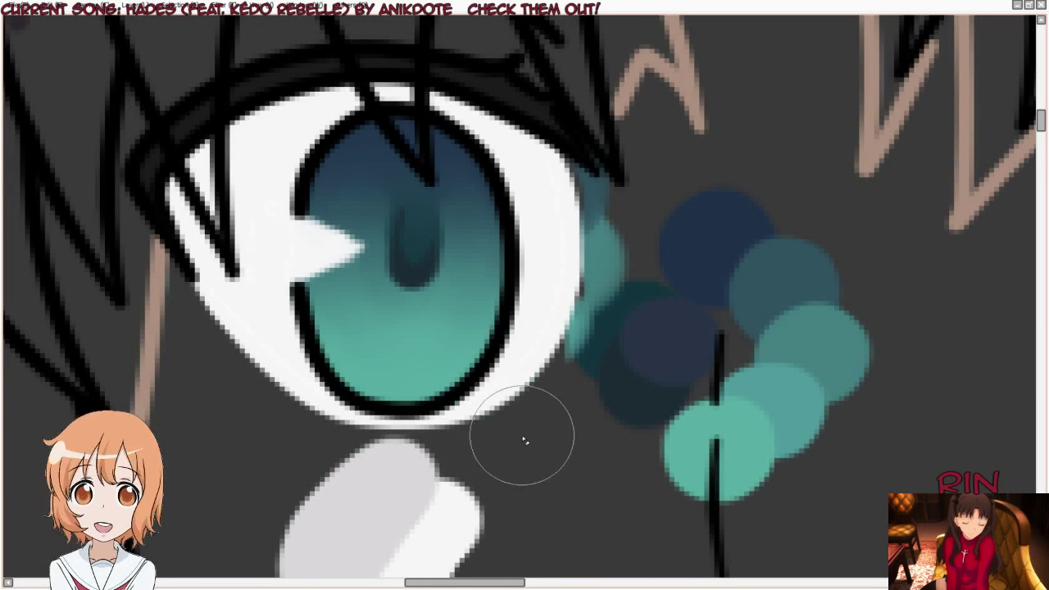
scroll(381, 211, down, 1)
scroll(381, 212, down, 3)
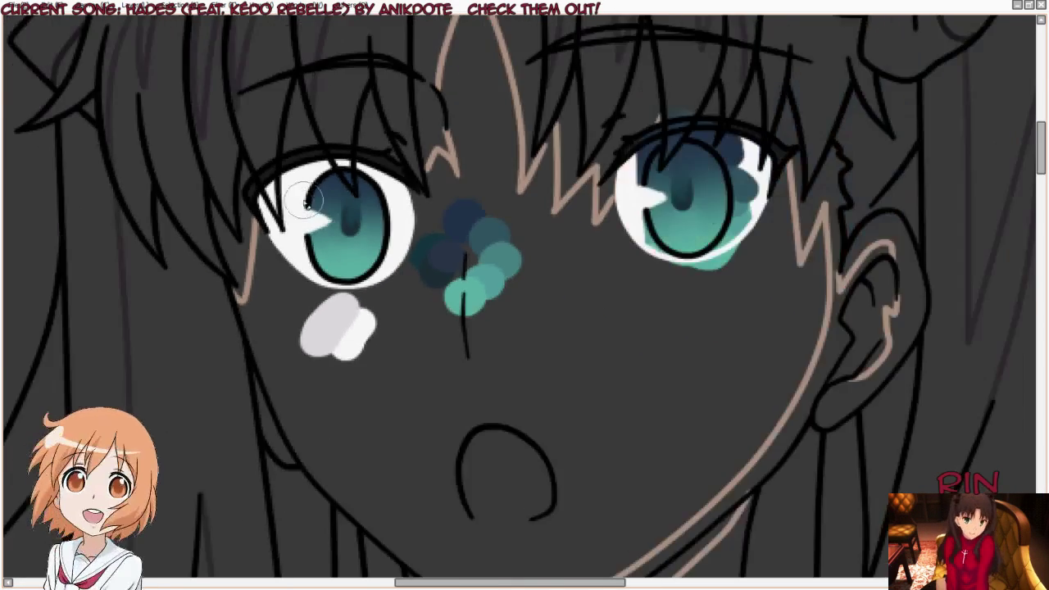
scroll(633, 147, up, 1)
scroll(624, 137, up, 1)
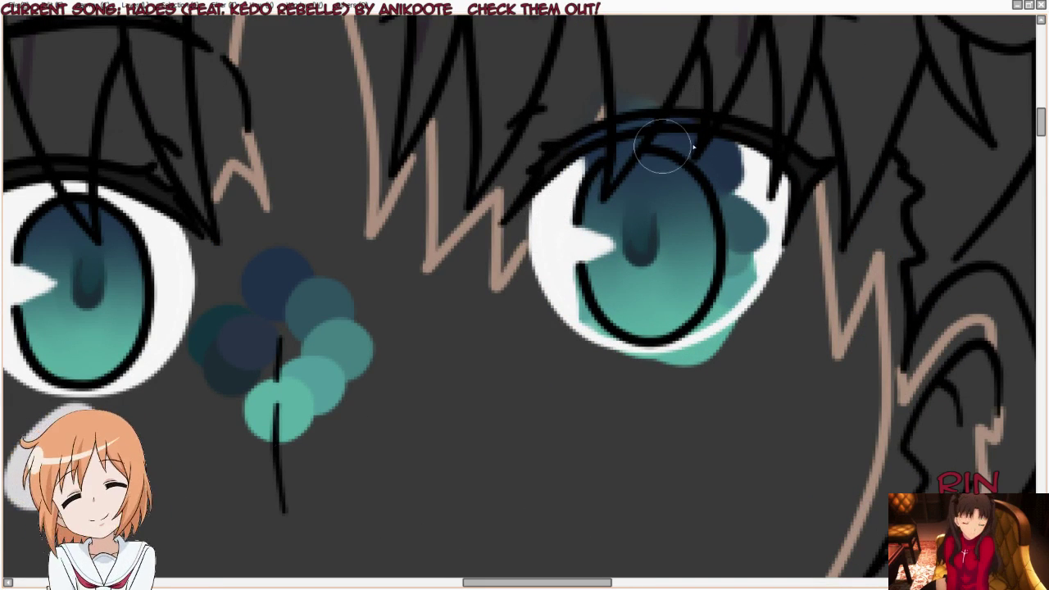
Step: Add white along the top of the iris, extending into the upper-right eye white
scroll(672, 152, up, 1)
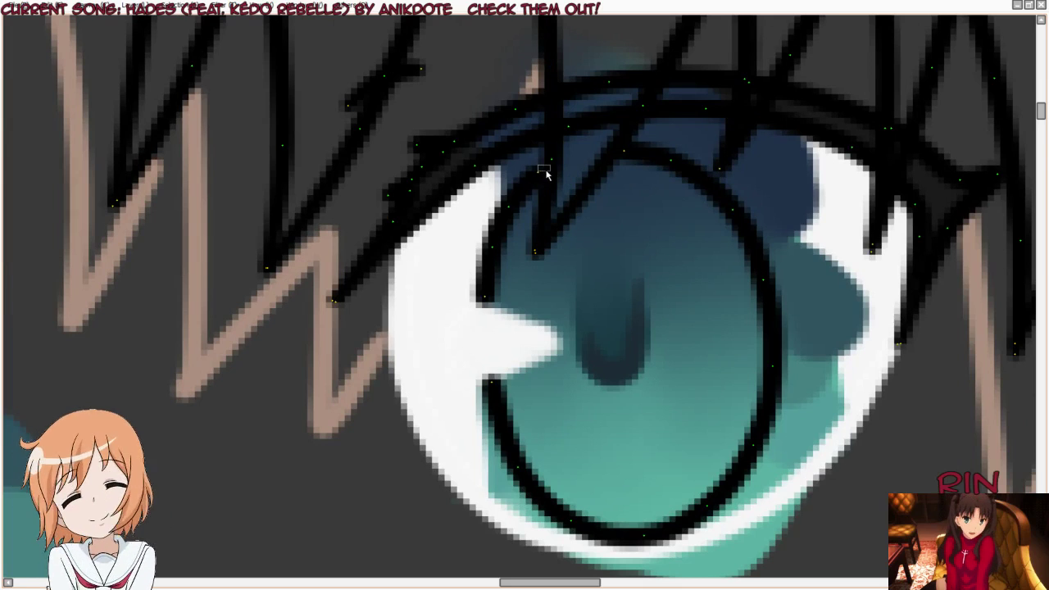
drag(531, 183, 562, 17)
key(ctrl+z)
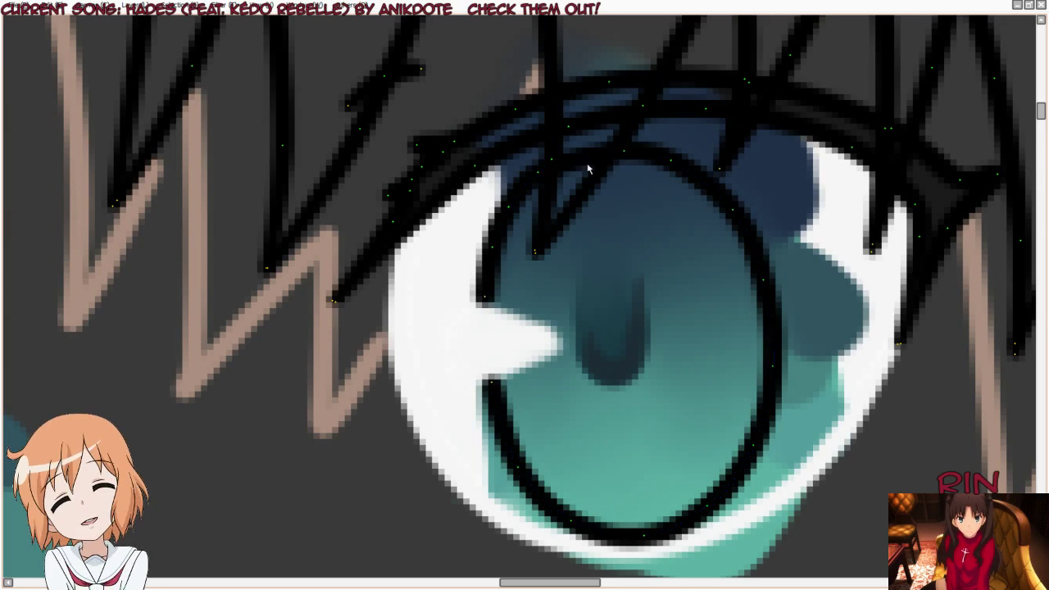
key(Tab)
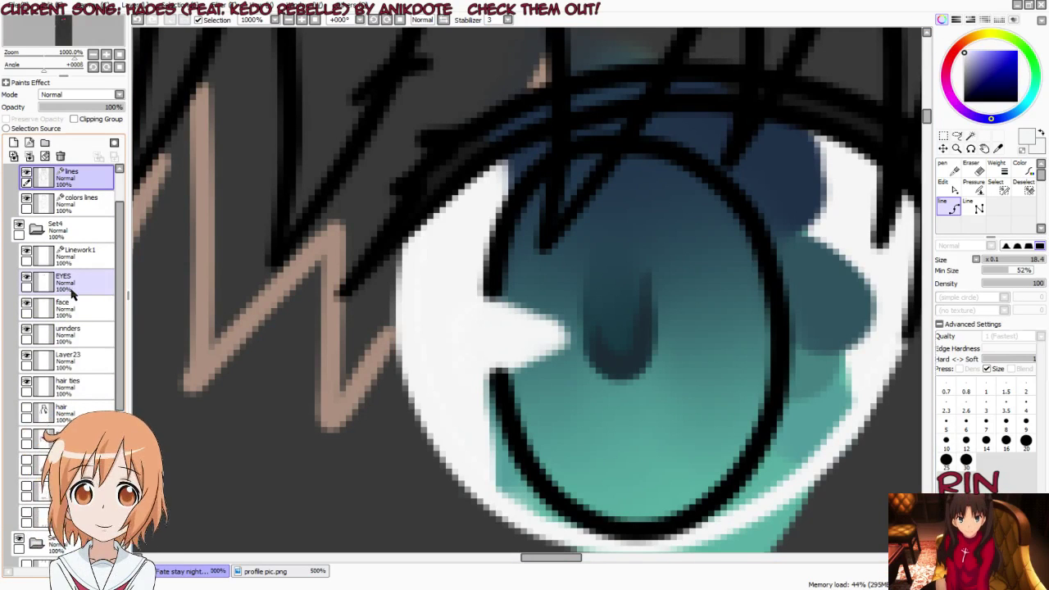
key(Tab)
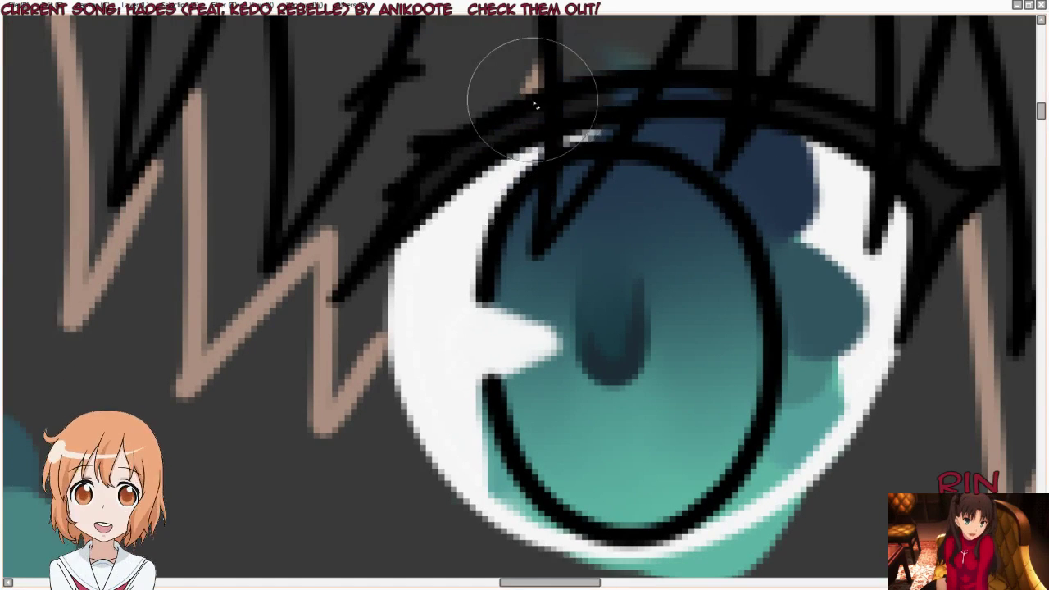
drag(701, 123, 565, 139)
mouse_move(599, 82)
mouse_down()
mouse_move(741, 99)
mouse_move(738, 128)
mouse_move(830, 203)
mouse_move(788, 270)
mouse_up()
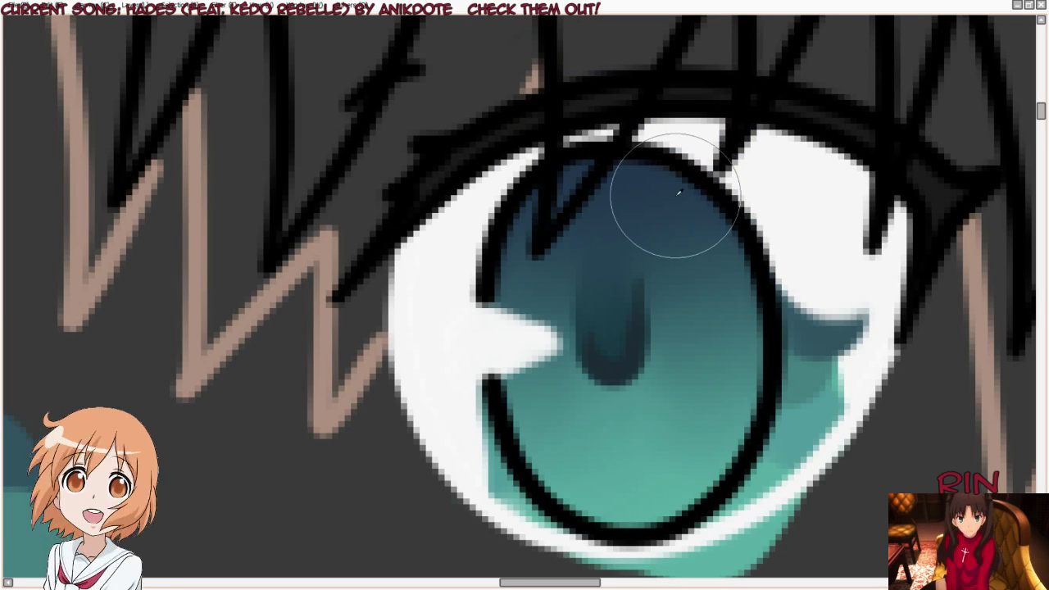
Step: With a larger brush, paint white over the teal shading right of and below the iris
key(bracketleft)
key(bracketleft)
key(bracketleft)
key(bracketright)
key(bracketright)
key(bracketright)
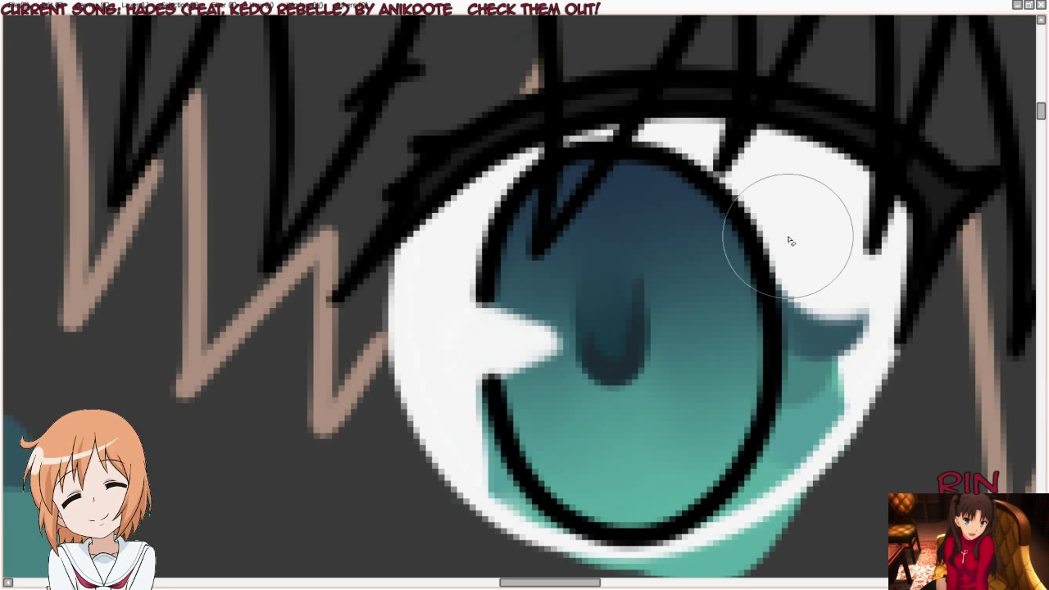
mouse_move(831, 262)
mouse_down()
mouse_move(829, 388)
mouse_move(803, 481)
mouse_move(836, 440)
mouse_up()
mouse_move(824, 272)
mouse_down()
mouse_move(855, 293)
mouse_move(820, 446)
mouse_up()
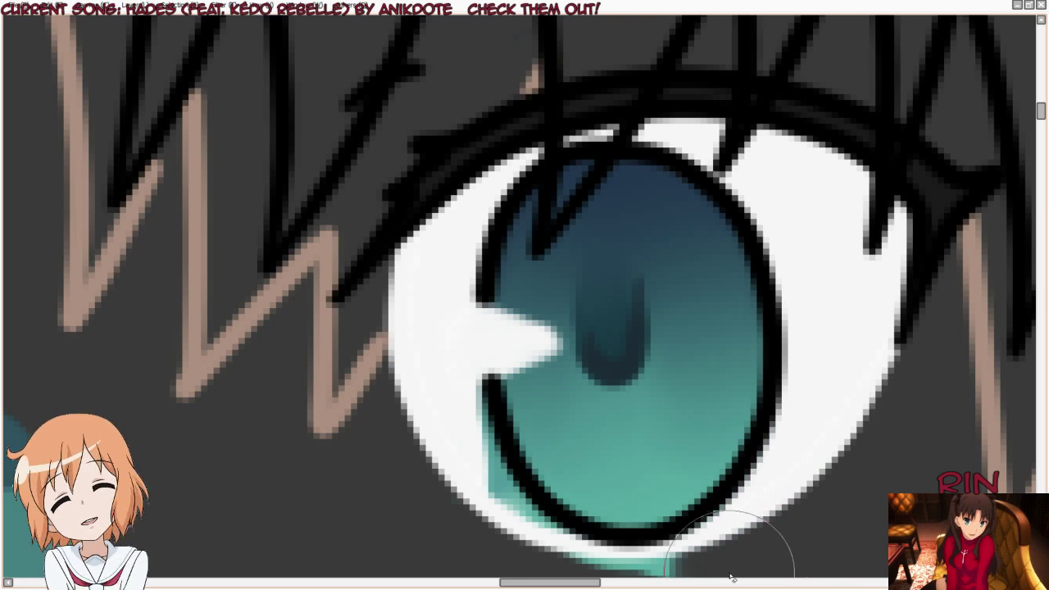
scroll(603, 113, down, 1)
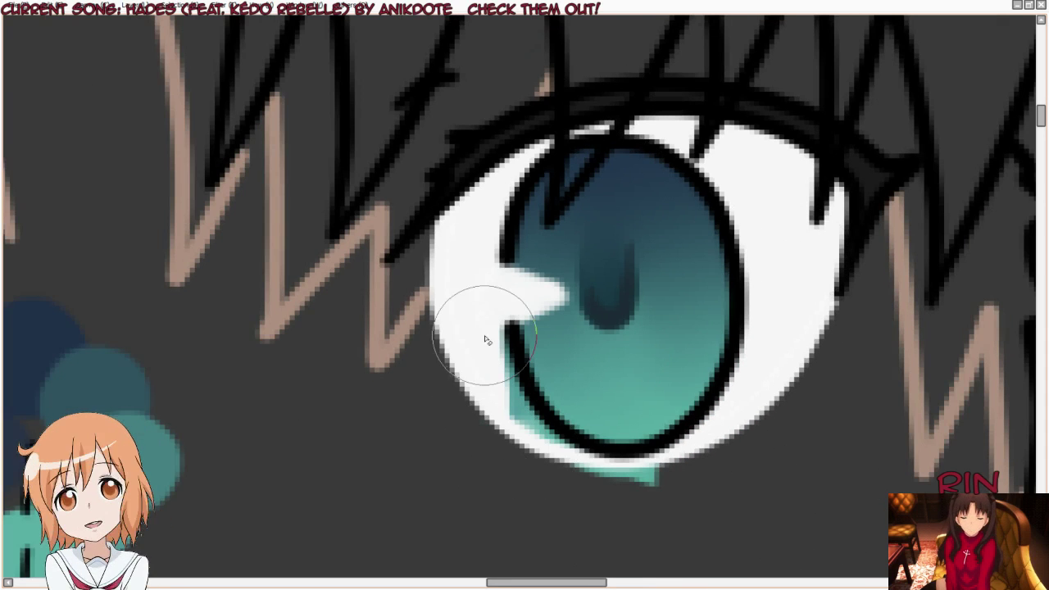
mouse_move(489, 424)
mouse_down()
mouse_move(532, 487)
mouse_move(665, 500)
mouse_up()
scroll(738, 369, down, 1)
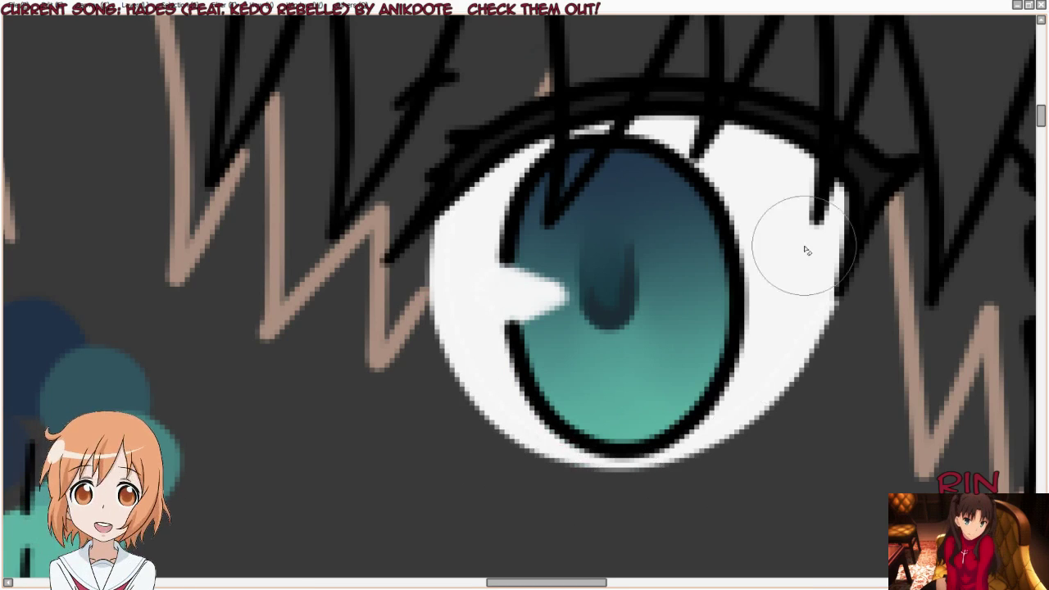
scroll(574, 246, down, 1)
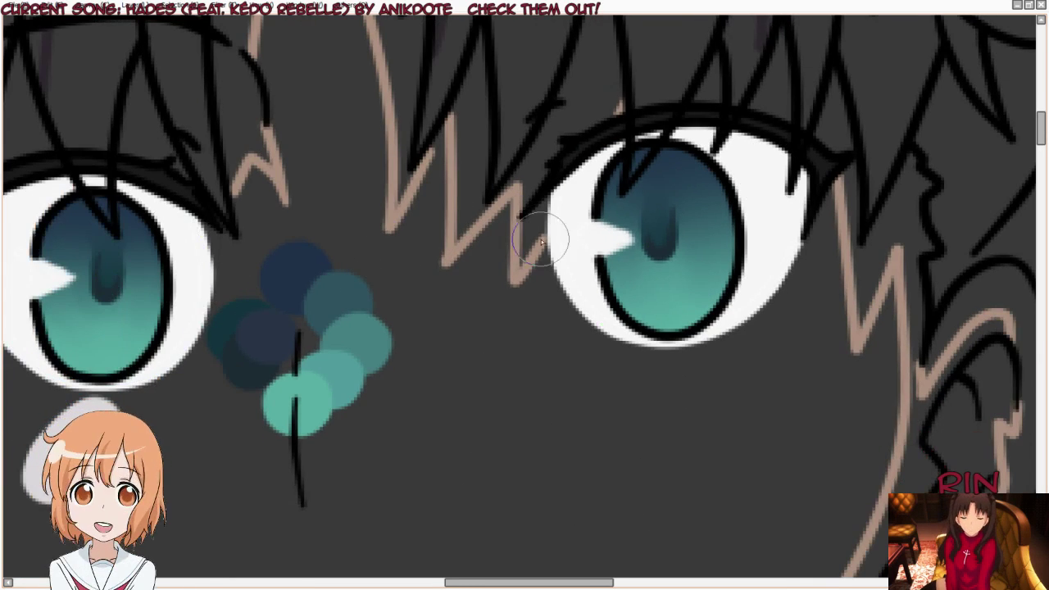
Step: Pick light grey as the painting colour and set the brush size to 3.9
key(Tab)
scroll(513, 288, down, 2)
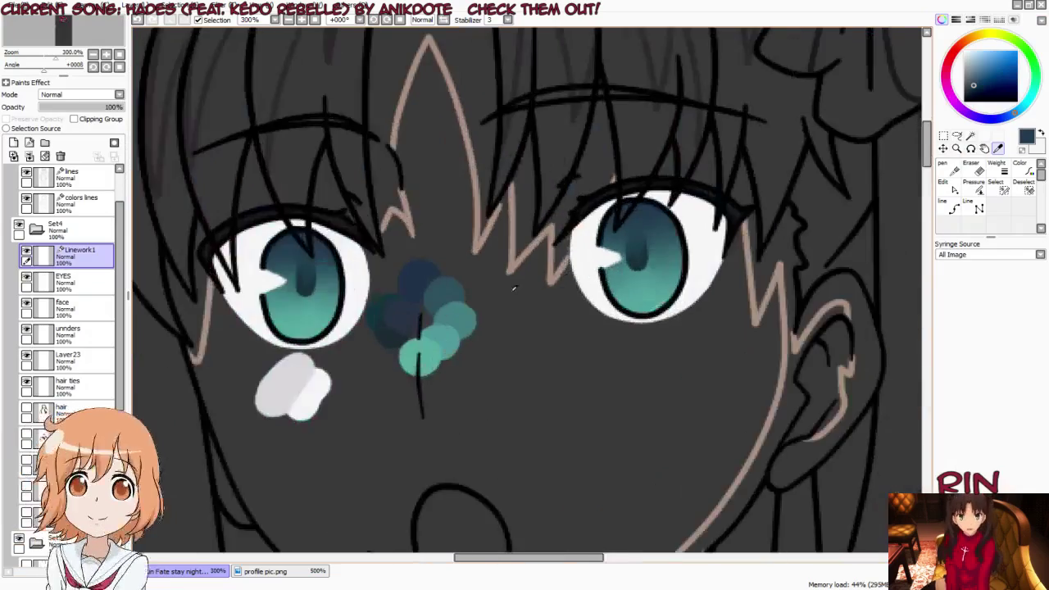
scroll(574, 352, up, 1)
scroll(409, 366, up, 1)
alt+click(360, 363)
key(Tab)
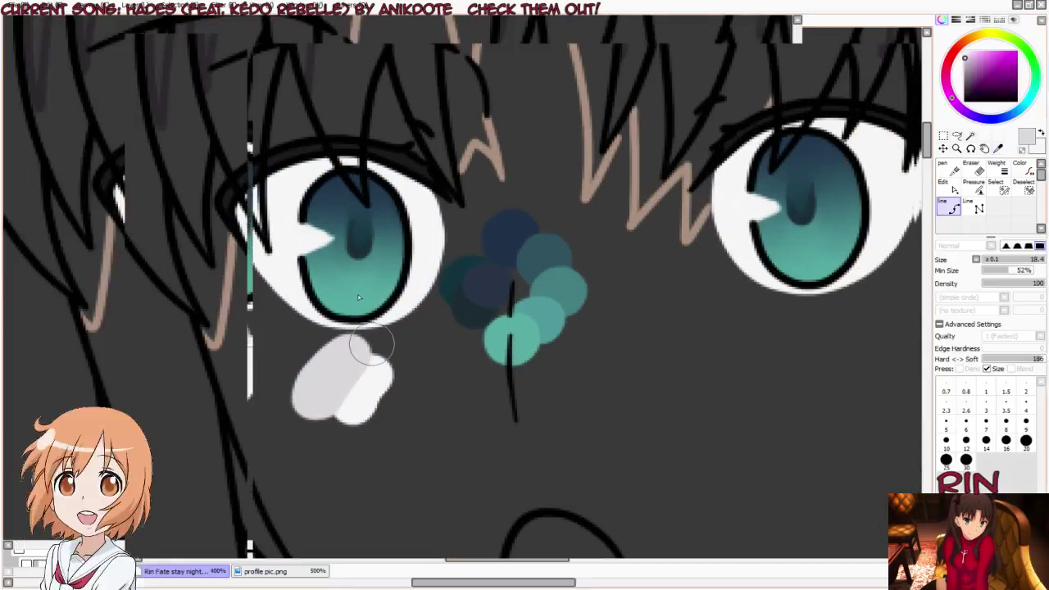
scroll(228, 164, up, 1)
scroll(246, 214, up, 2)
key(Tab)
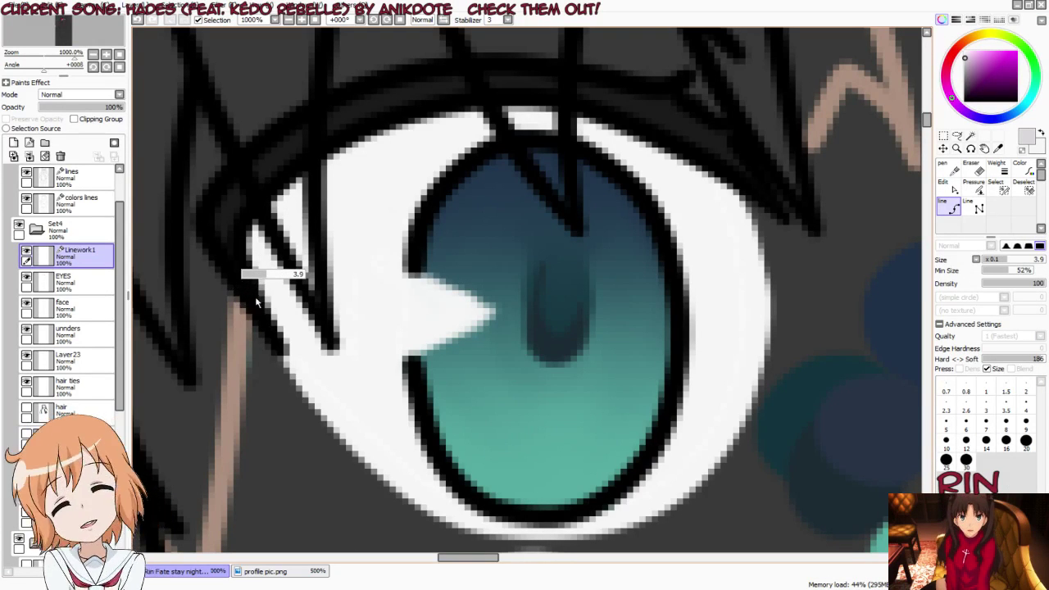
key(Tab)
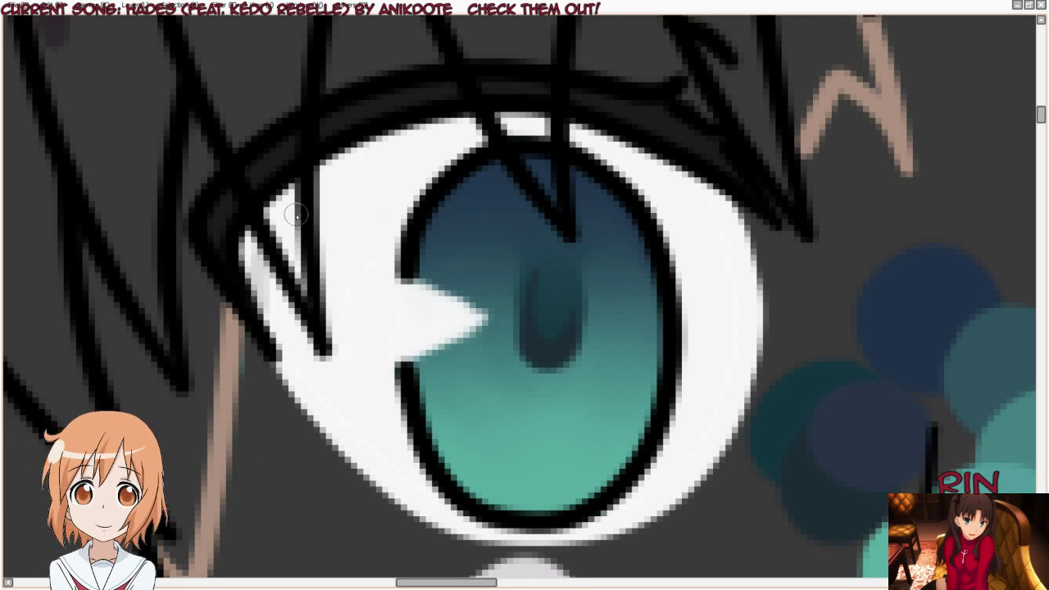
Step: Shade light grey along the top of the left eye white, under the lashes
drag(304, 205, 427, 169)
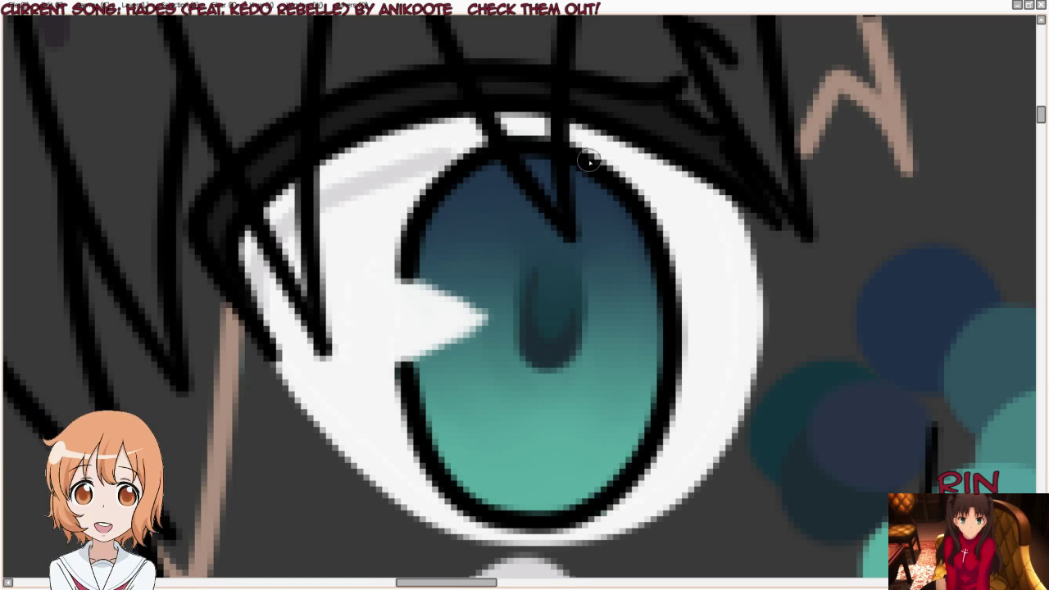
drag(589, 162, 724, 200)
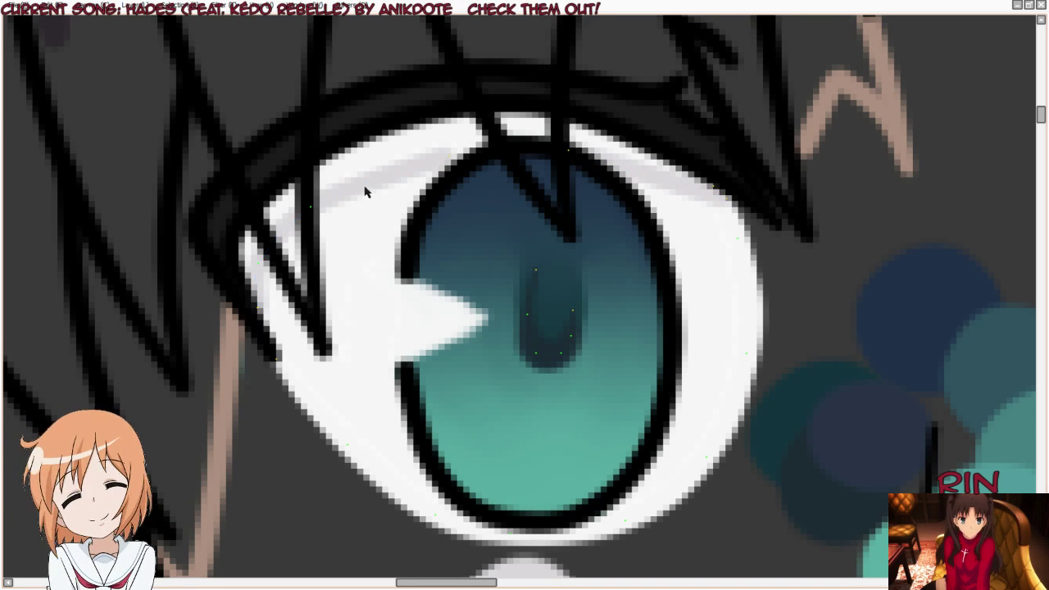
drag(447, 156, 380, 180)
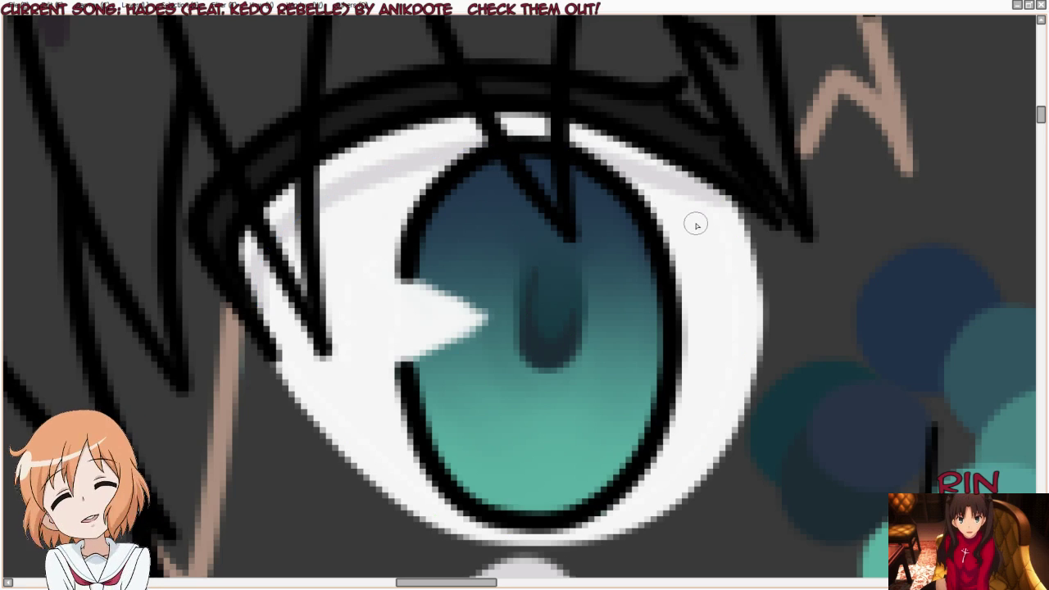
scroll(283, 101, down, 4)
scroll(246, 168, down, 2)
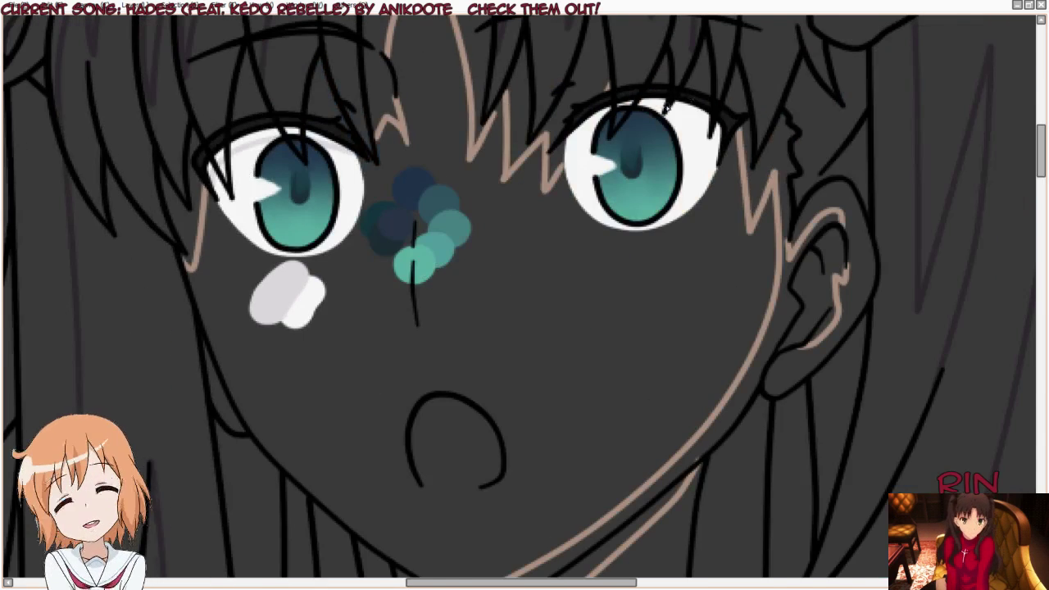
Step: Brush grey along the right eye's upper lid, comparing the stroke with and without it
scroll(666, 106, up, 3)
scroll(484, 179, up, 1)
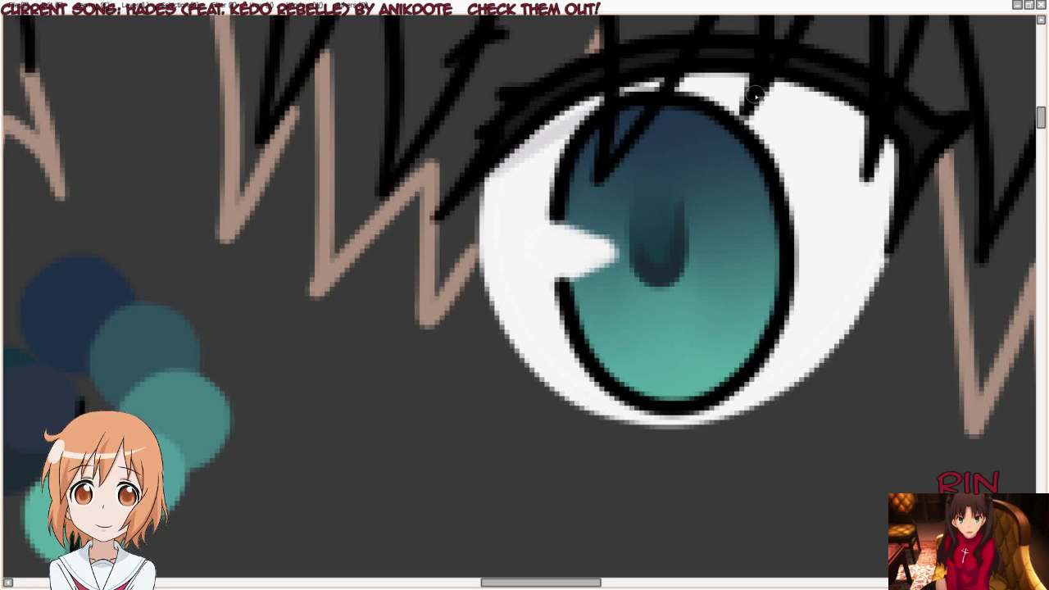
mouse_move(685, 97)
mouse_down()
mouse_move(828, 126)
mouse_move(761, 104)
mouse_move(808, 115)
mouse_move(841, 139)
mouse_up()
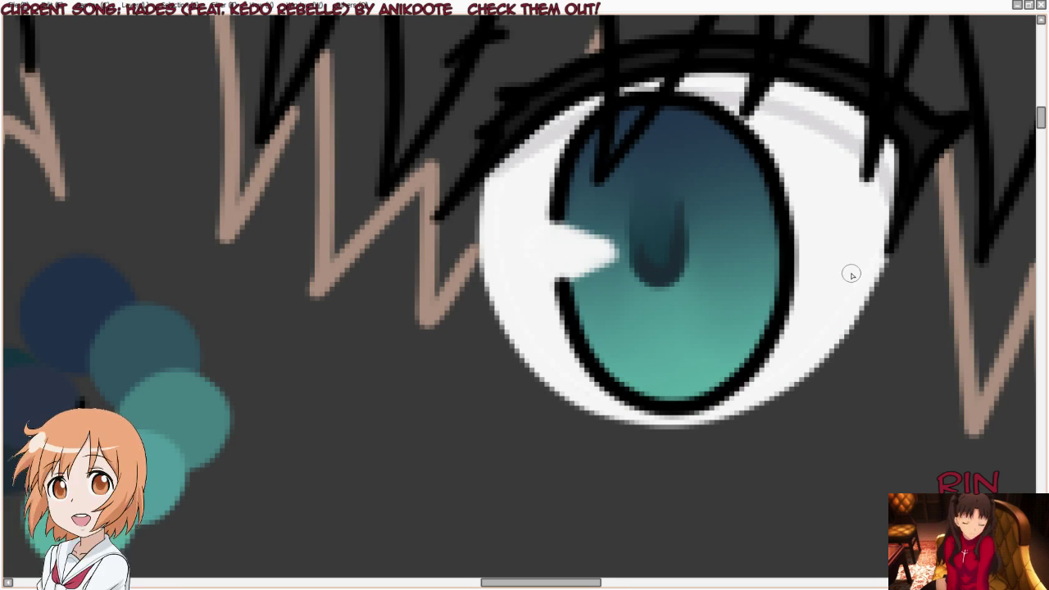
key(ctrl+y)
key(ctrl+z)
key(ctrl+y)
key(ctrl+z)
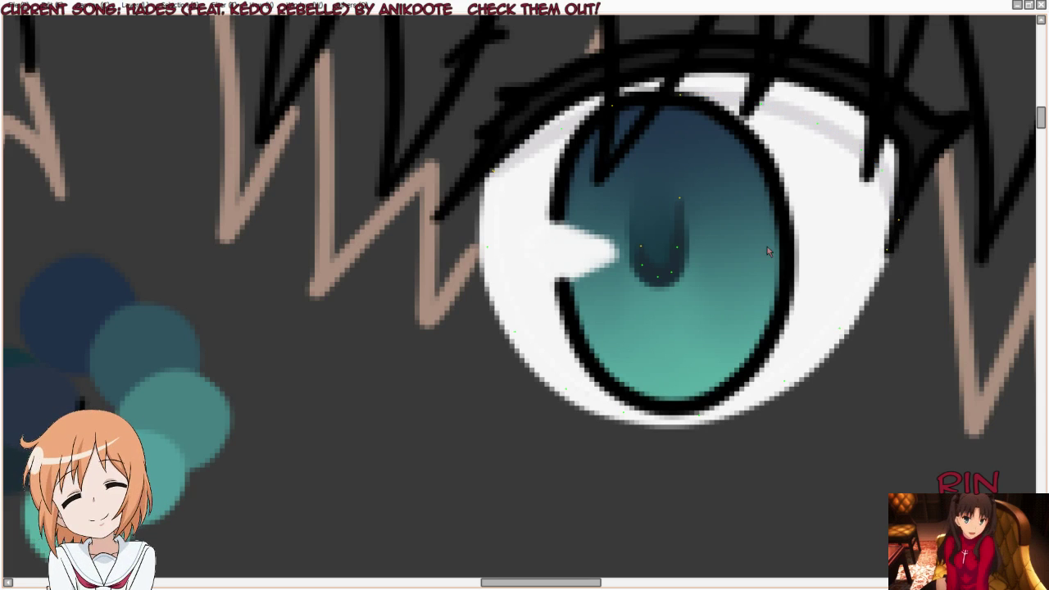
key(ctrl+y)
key(ctrl+z)
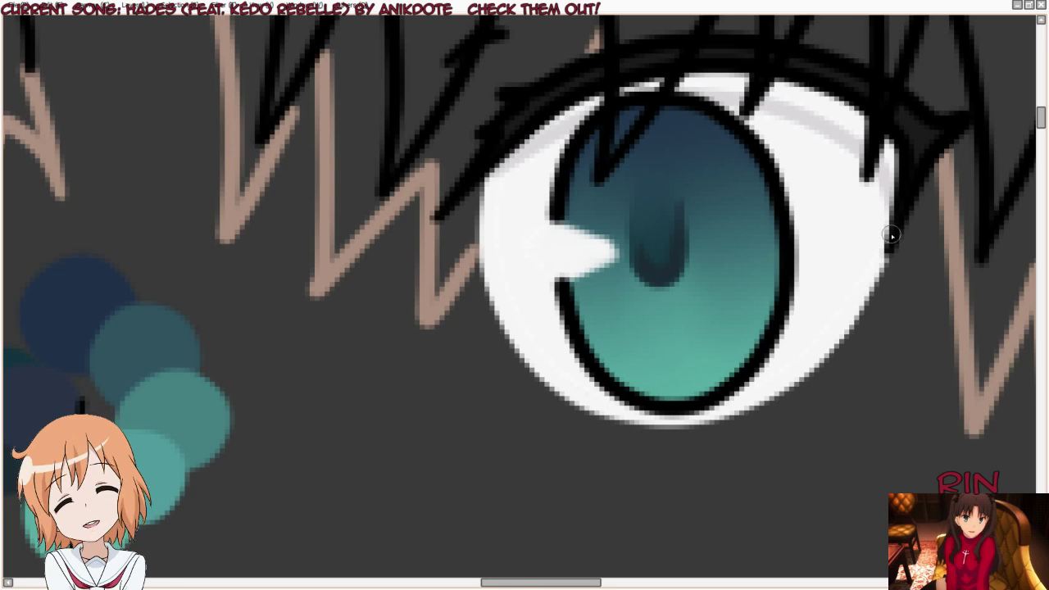
Step: Check the layers and inspect the control points of the eye outline curve
key(Tab)
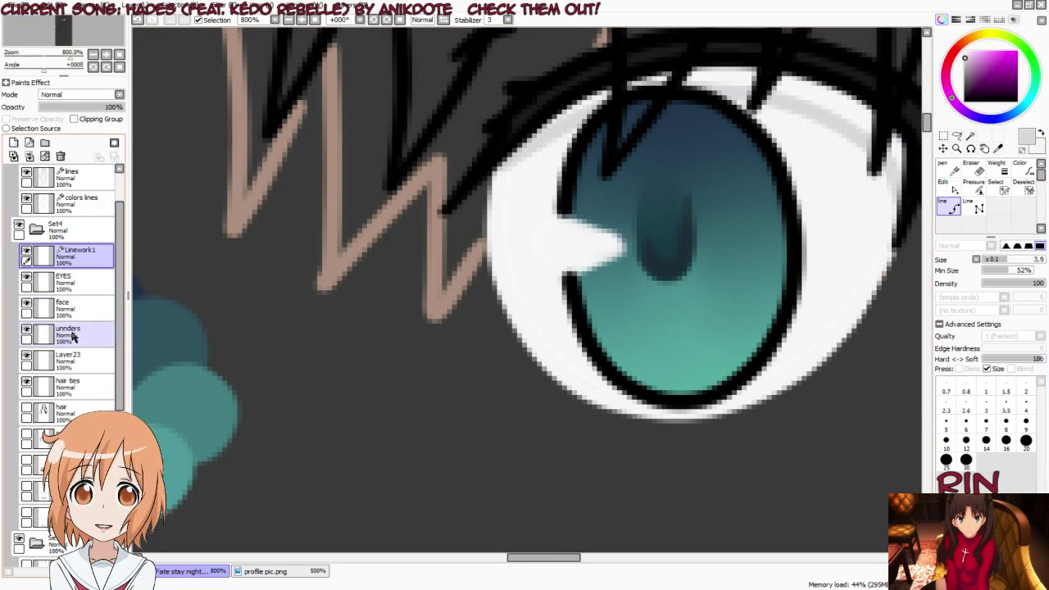
key(Tab)
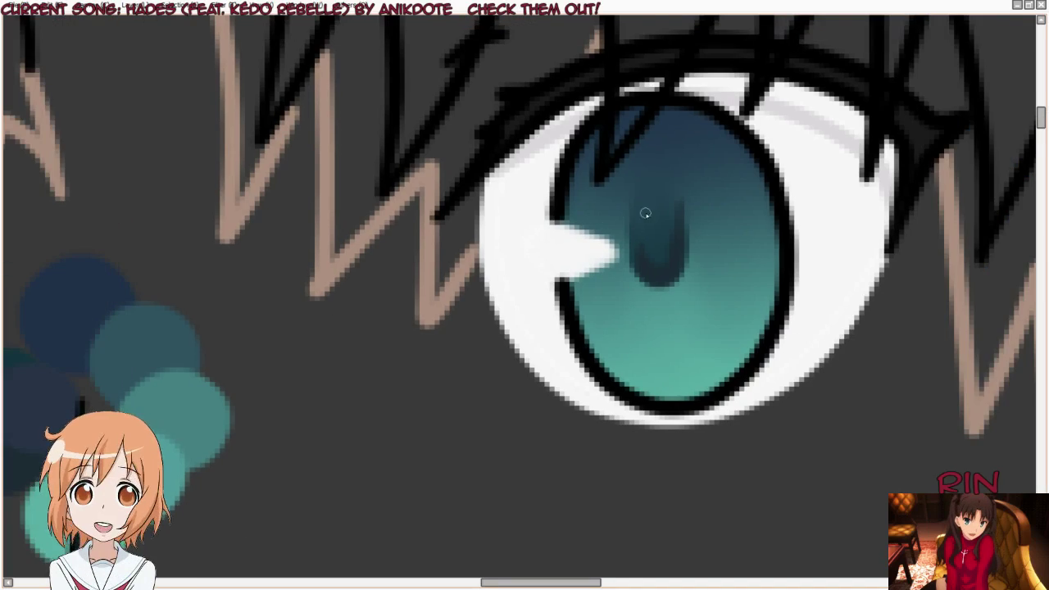
scroll(646, 214, down, 3)
scroll(210, 465, up, 3)
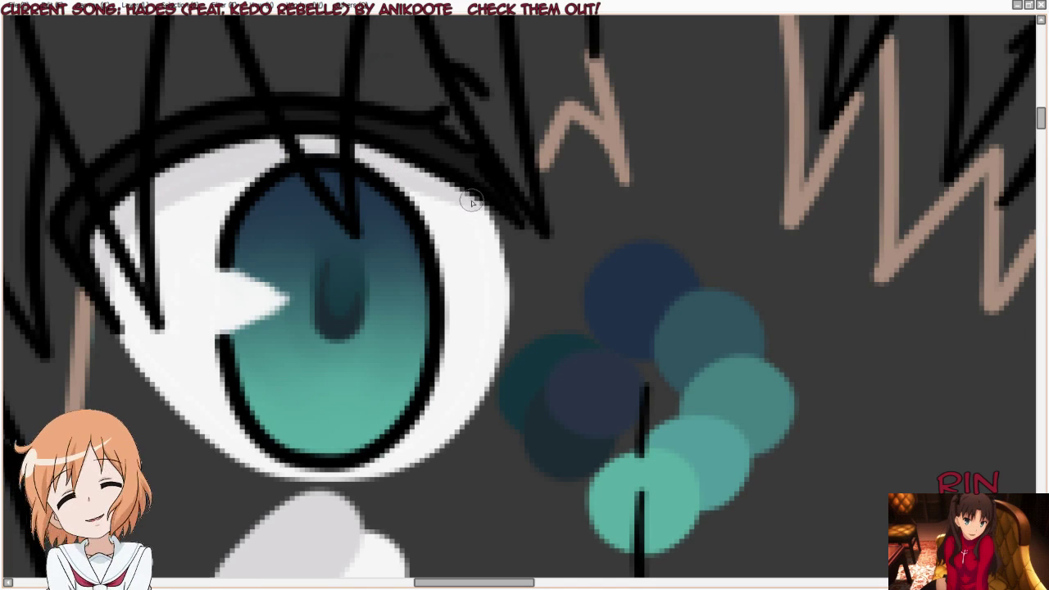
scroll(421, 256, down, 1)
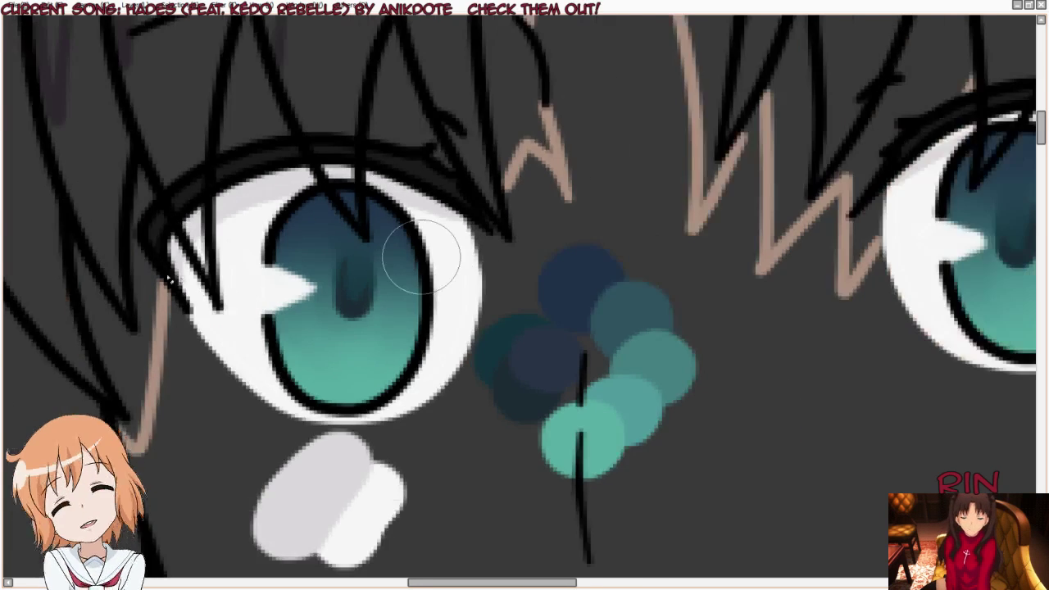
scroll(420, 256, down, 2)
scroll(597, 223, up, 1)
scroll(574, 215, up, 1)
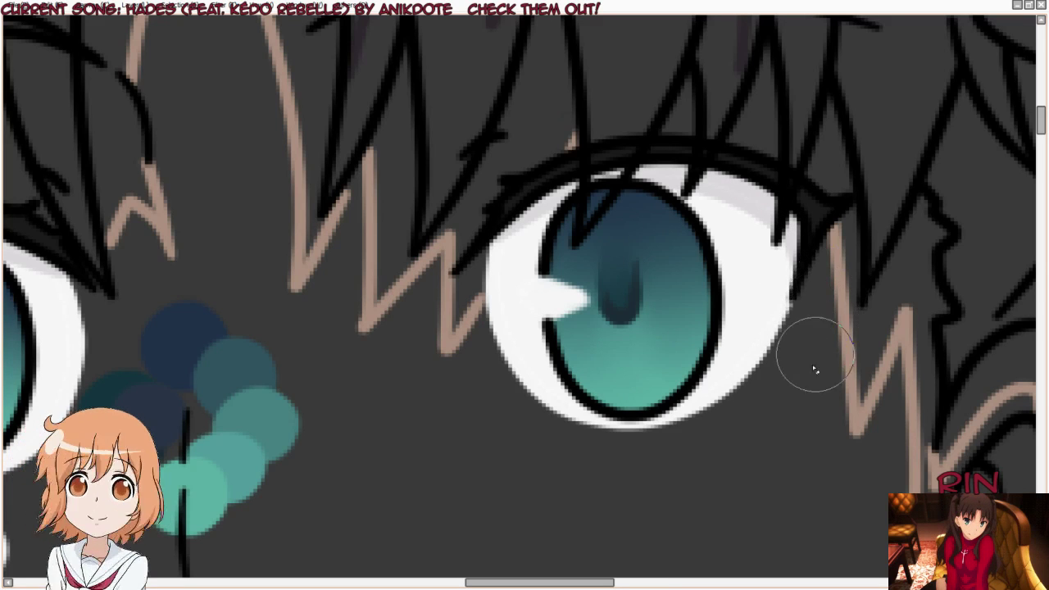
key(ctrl)
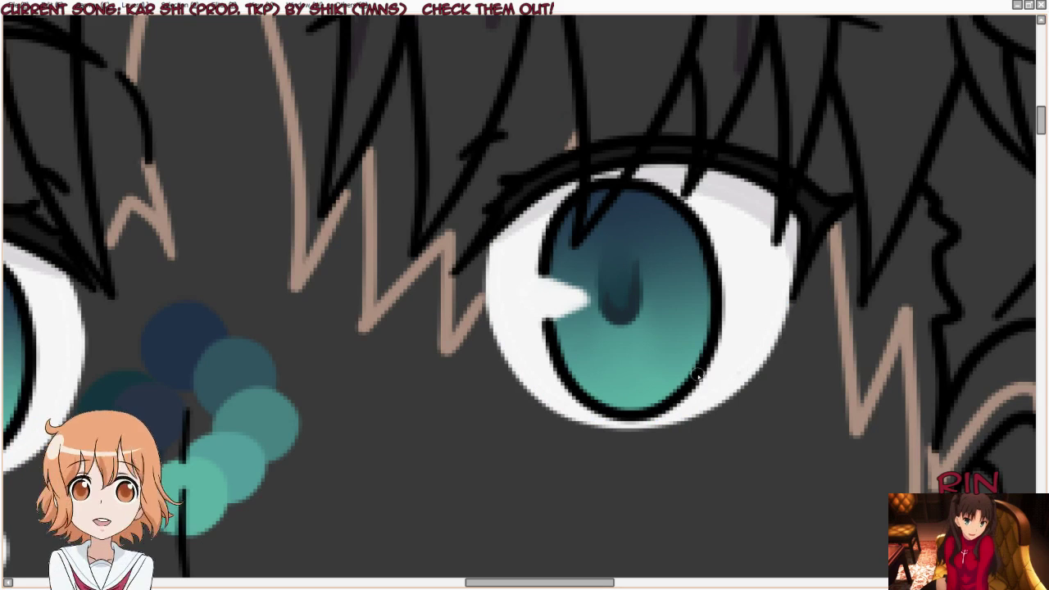
key(Tab)
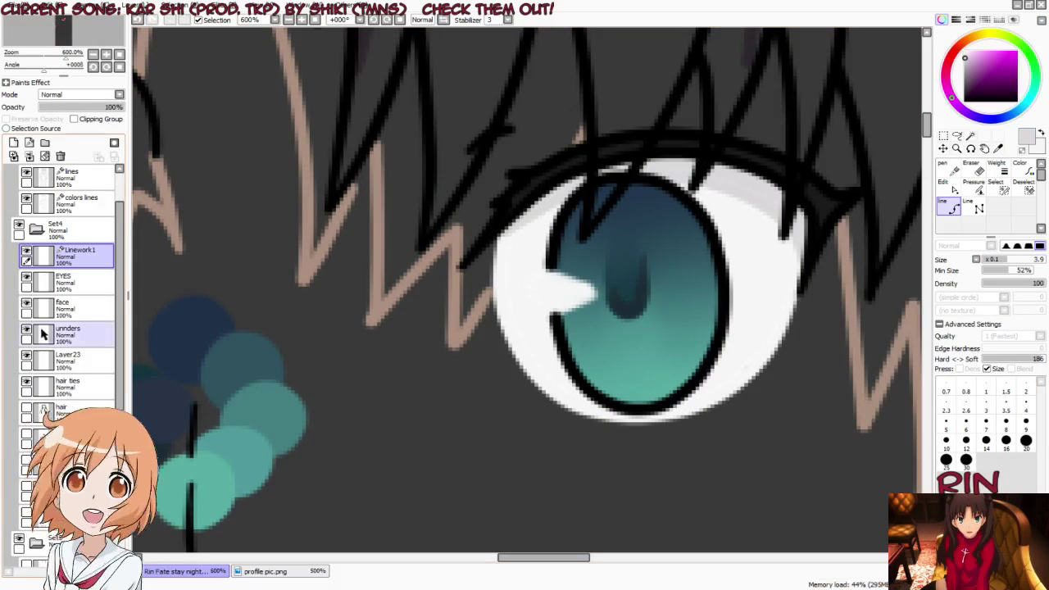
Step: Select the unnders layer, switch the colour to white, and view both eyes
click(72, 333)
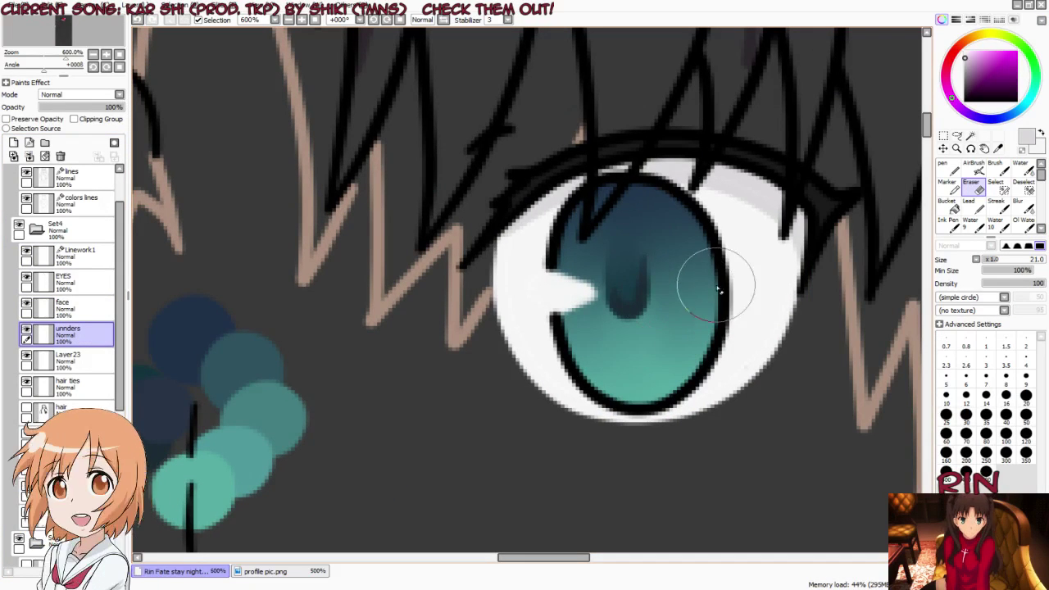
key(x)
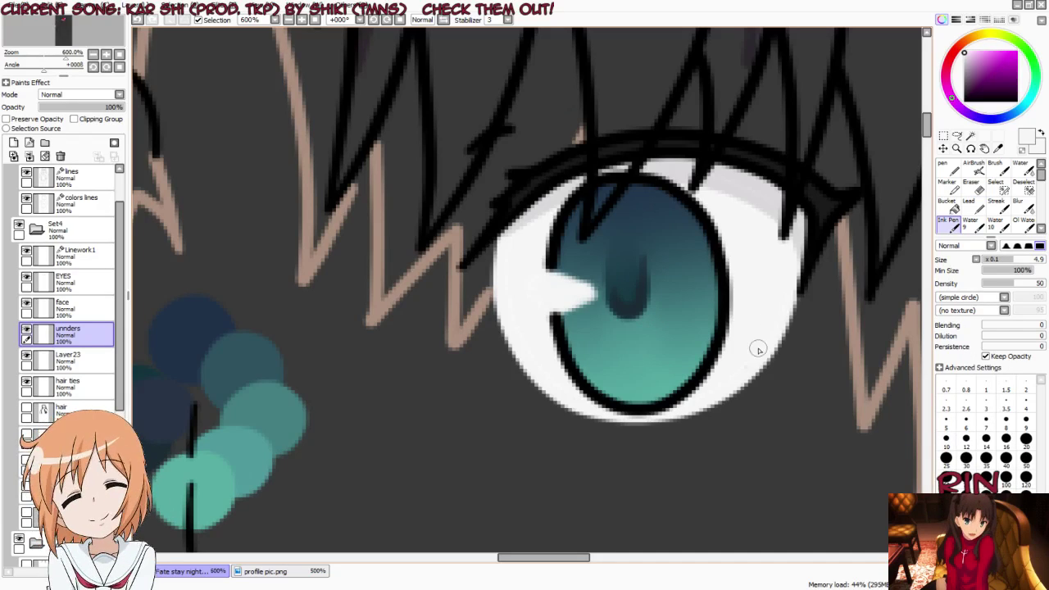
key(Tab)
scroll(684, 129, down, 2)
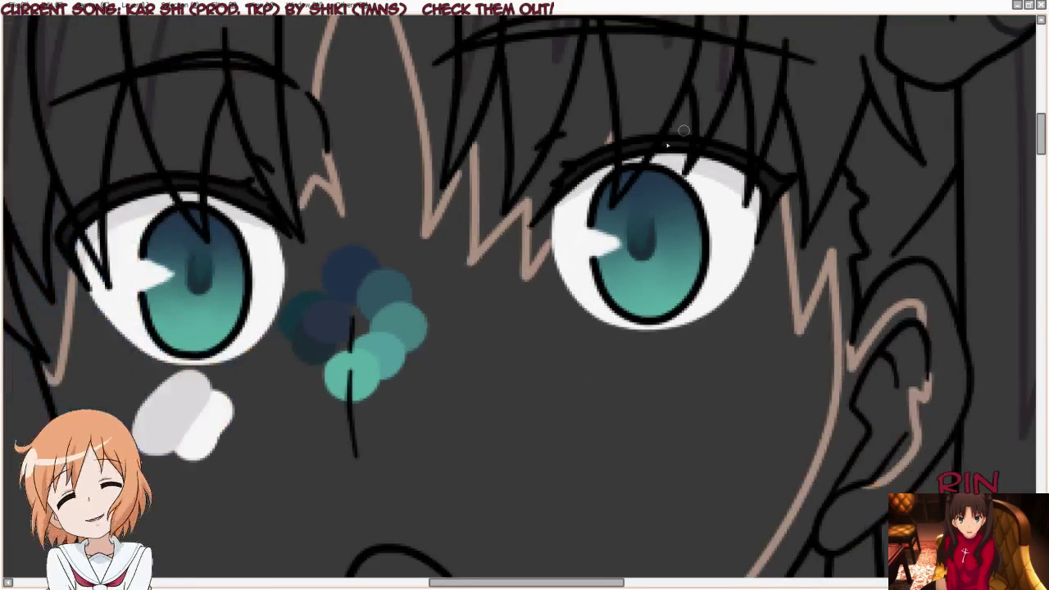
key(Tab)
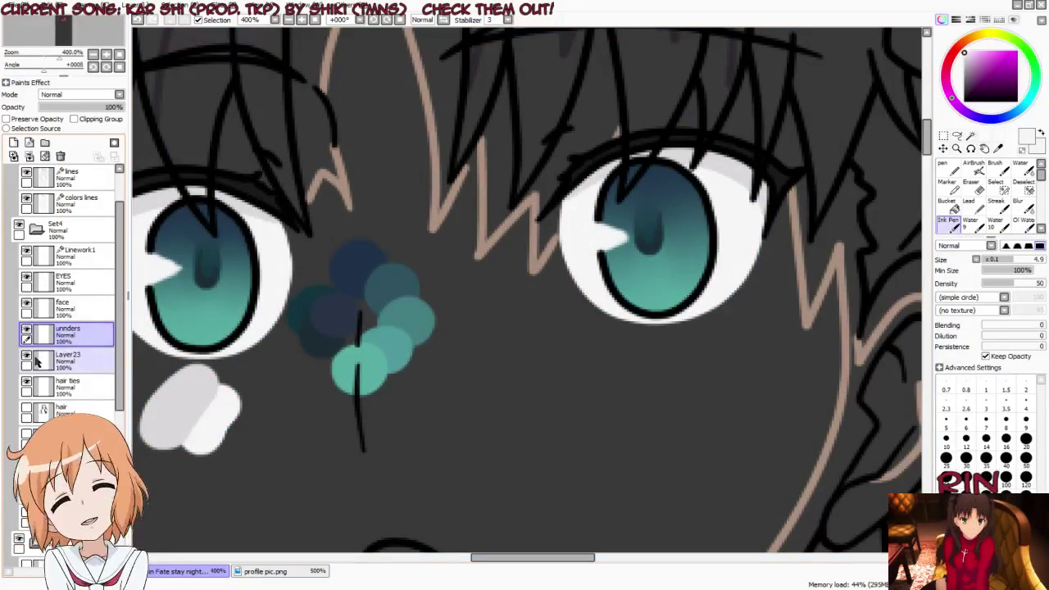
Step: Hide the Layer23 colour swatches and show the dark hair, red outfit and skin fills
click(25, 357)
scroll(646, 230, down, 3)
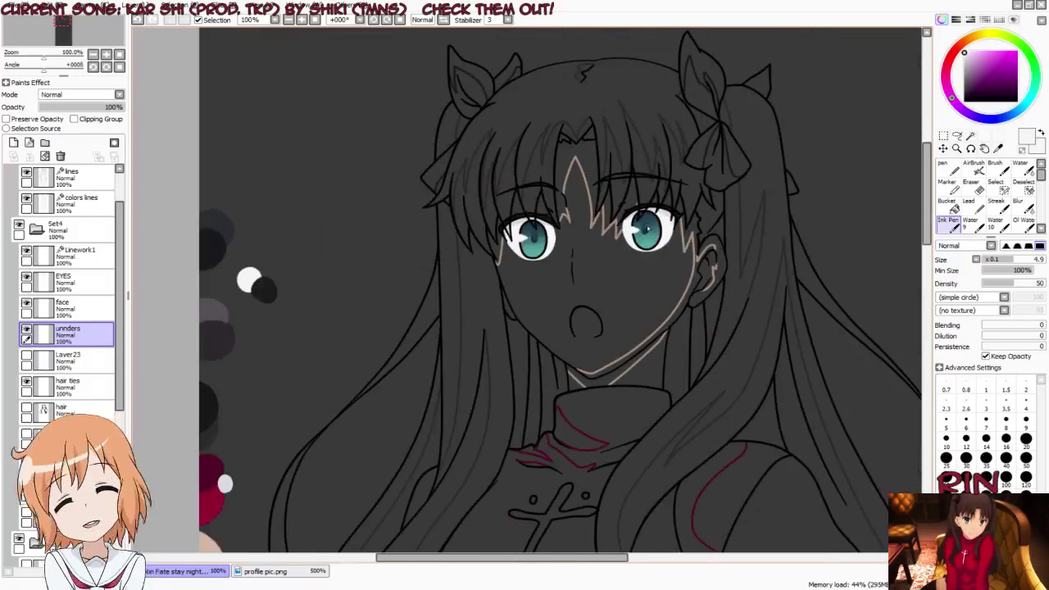
scroll(541, 215, down, 1)
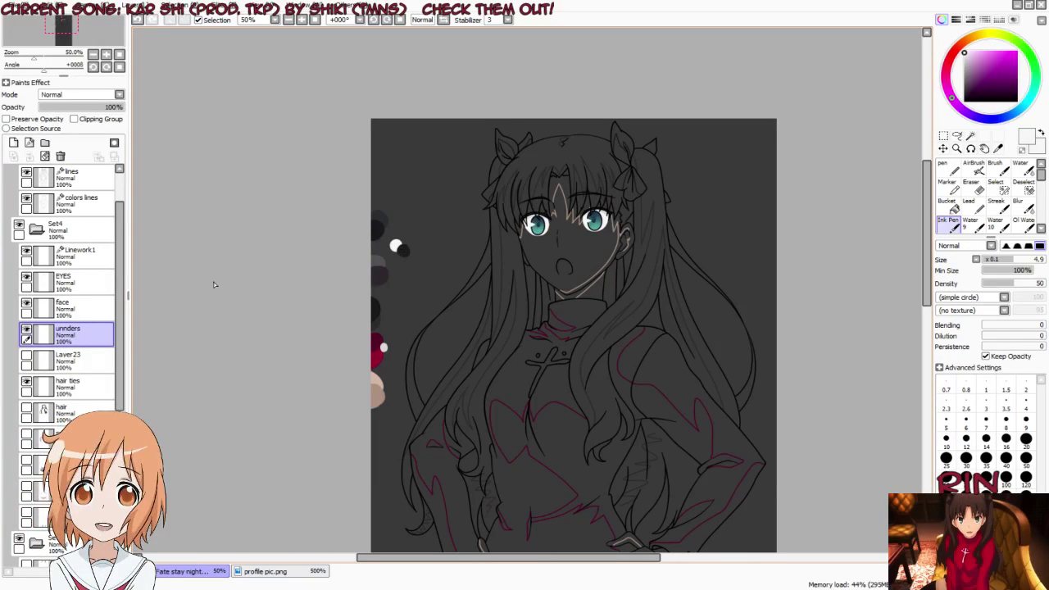
click(26, 407)
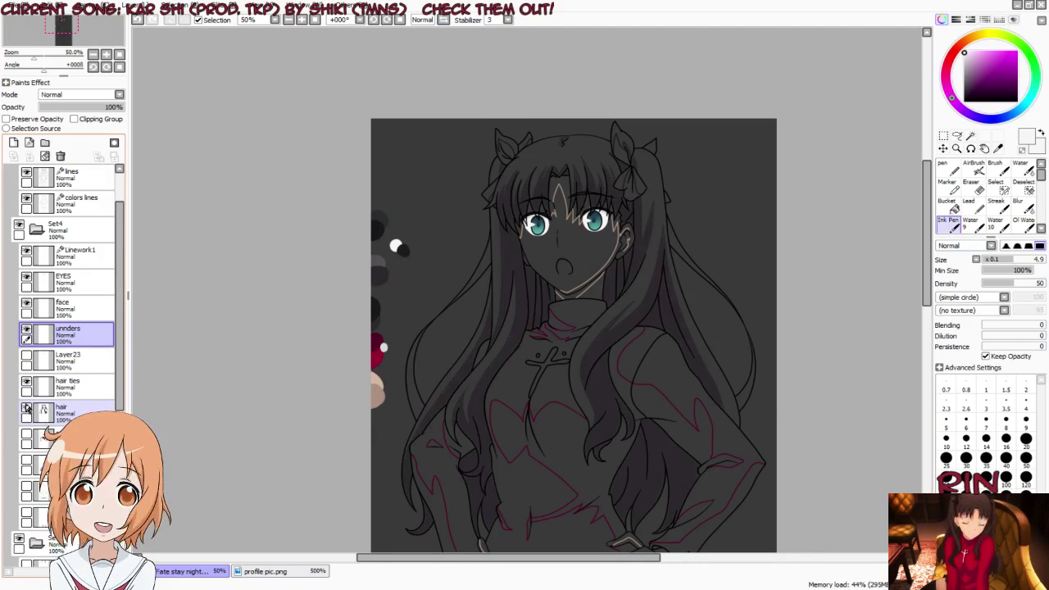
click(26, 434)
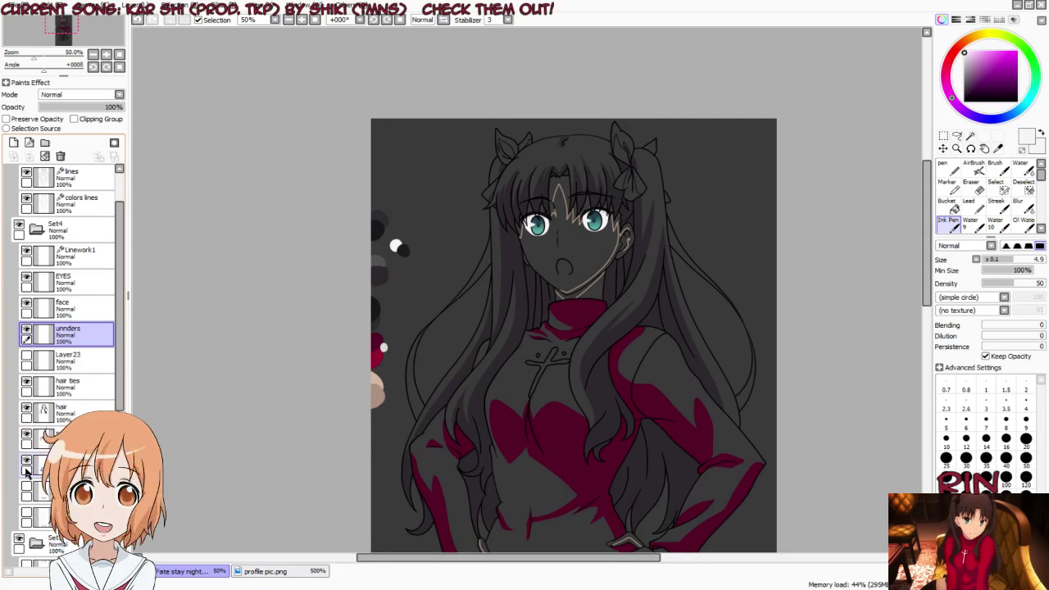
click(26, 486)
scroll(27, 410, down, 5)
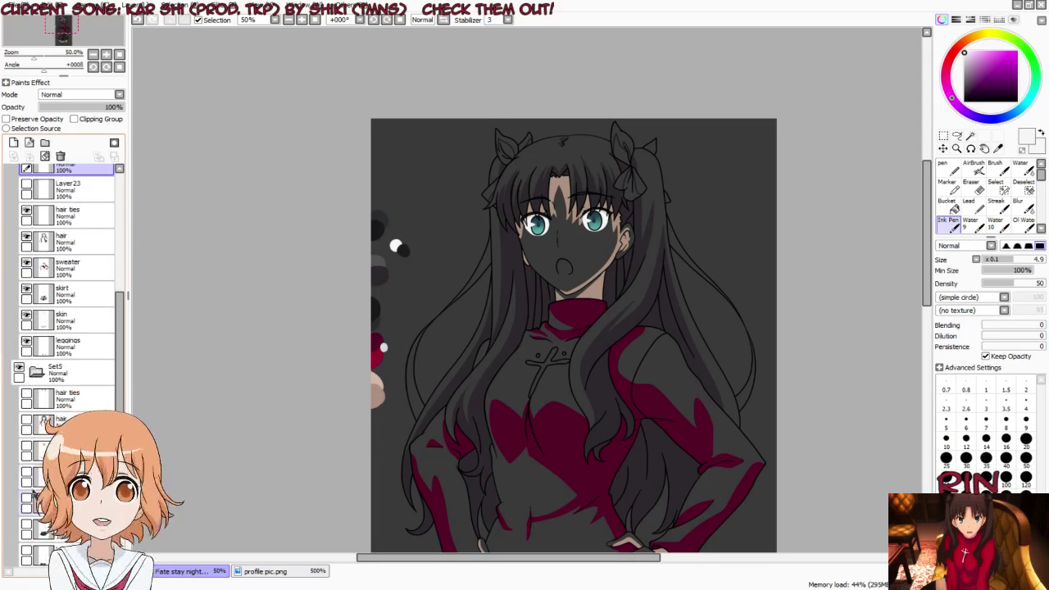
Step: Turn on the hair ties, hair colour, face and hands, and full red sweater layers
click(26, 396)
click(27, 420)
click(26, 446)
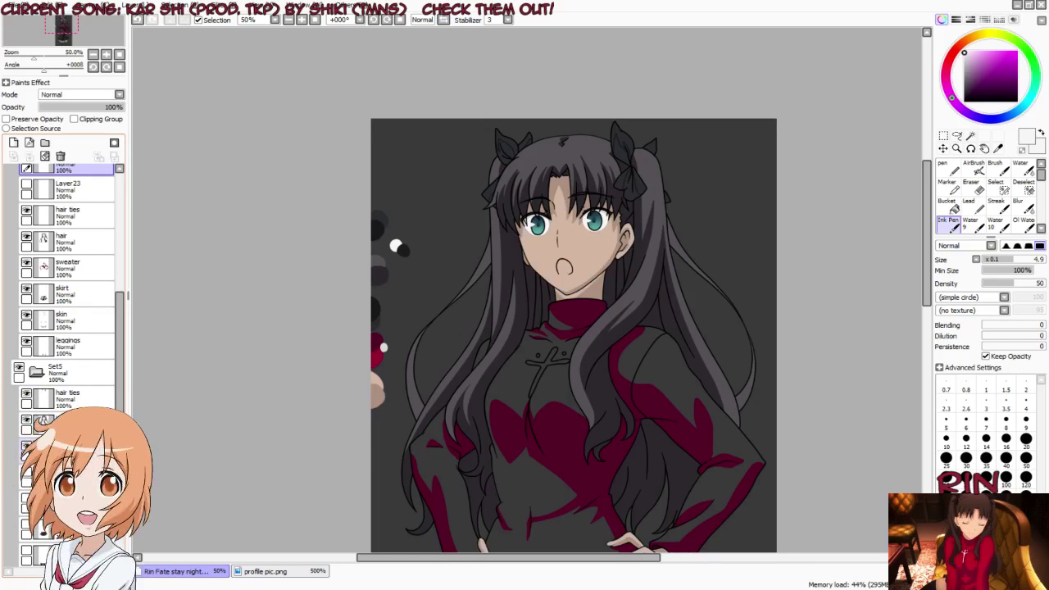
click(34, 477)
click(27, 500)
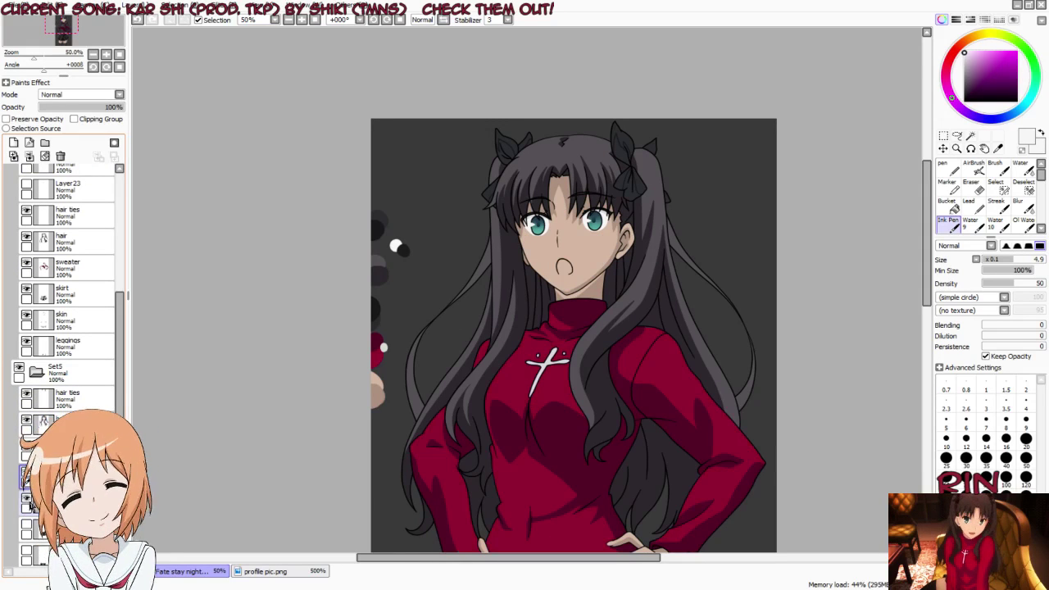
scroll(29, 533, down, 2)
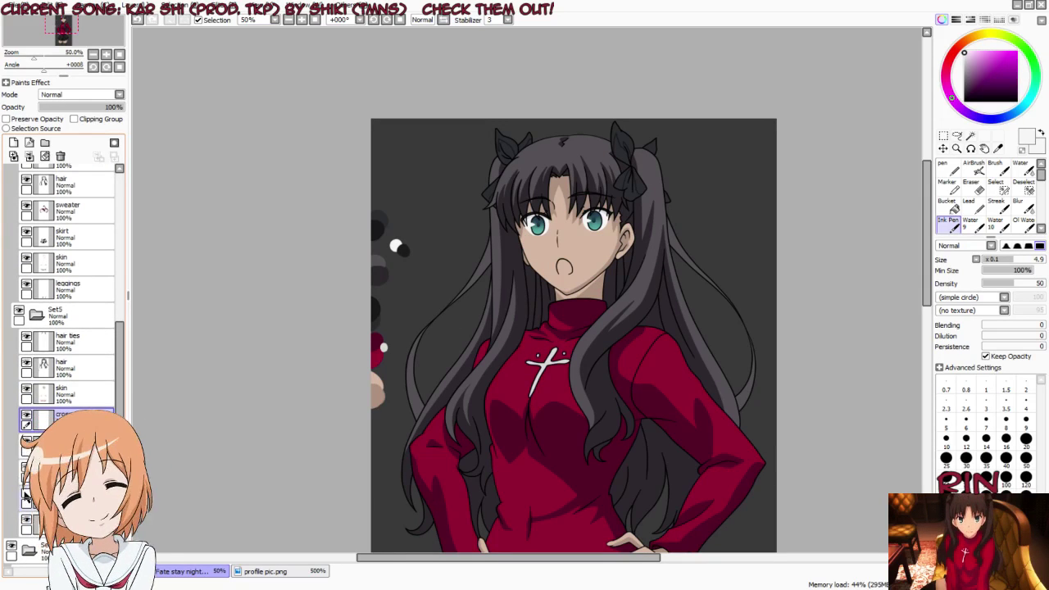
Step: Review the fully coloured figure on the bare canvas, then select the layer below face
key(Tab)
scroll(461, 236, down, 3)
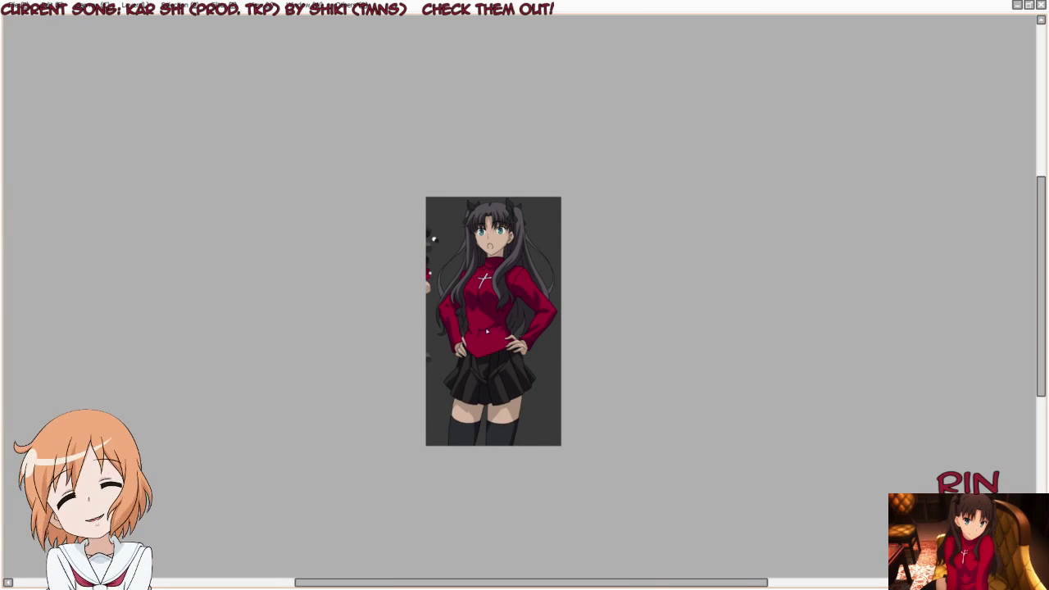
scroll(487, 330, up, 2)
scroll(467, 153, up, 2)
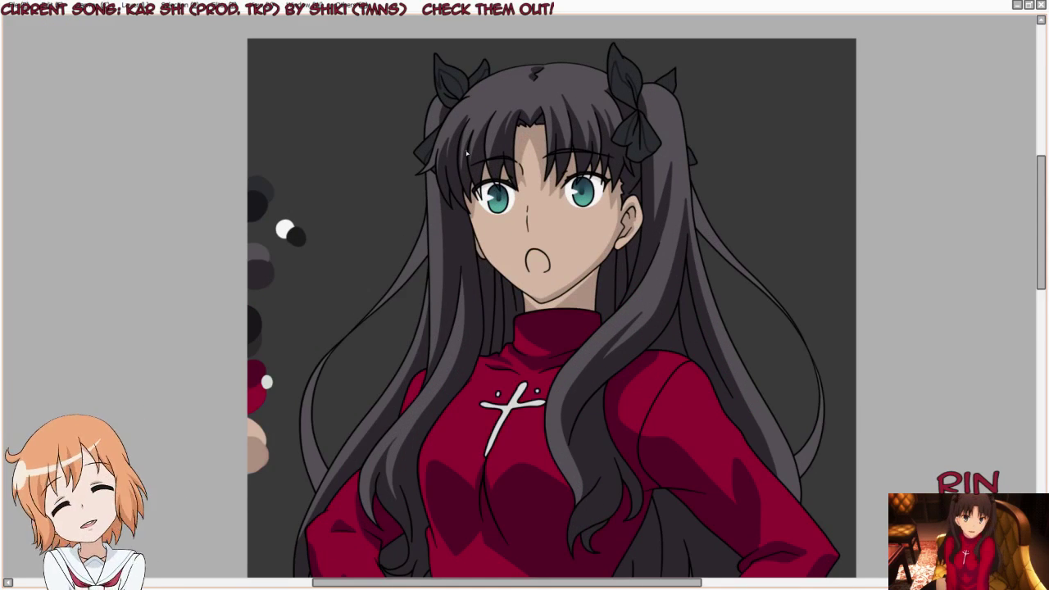
key(Tab)
click(55, 276)
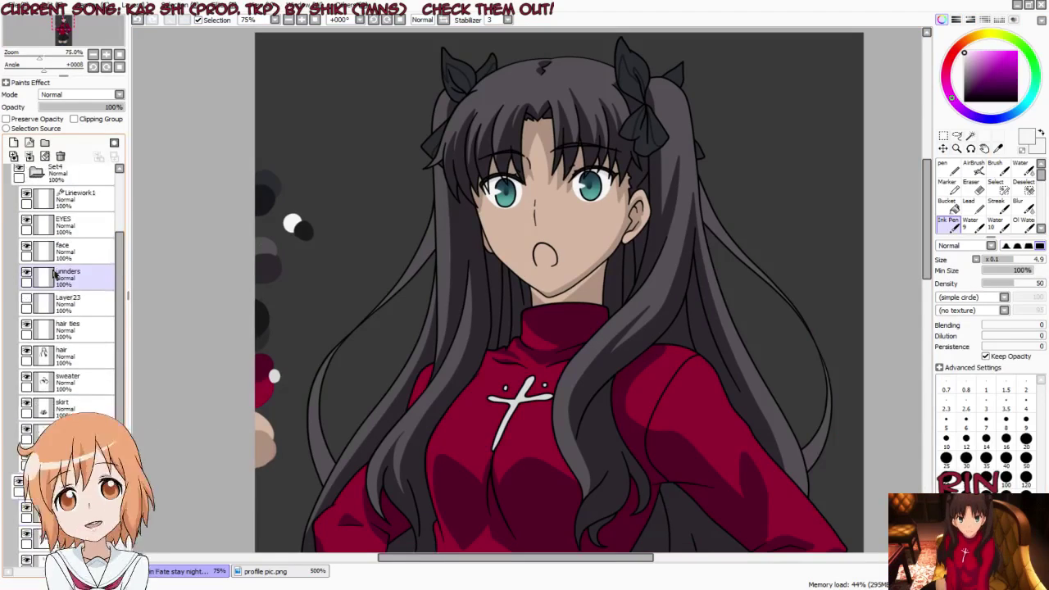
scroll(508, 287, up, 3)
scroll(506, 287, up, 2)
Step: Hide the skin and grey background layers, show the reference image, and sample its mouth pink
scroll(505, 293, up, 1)
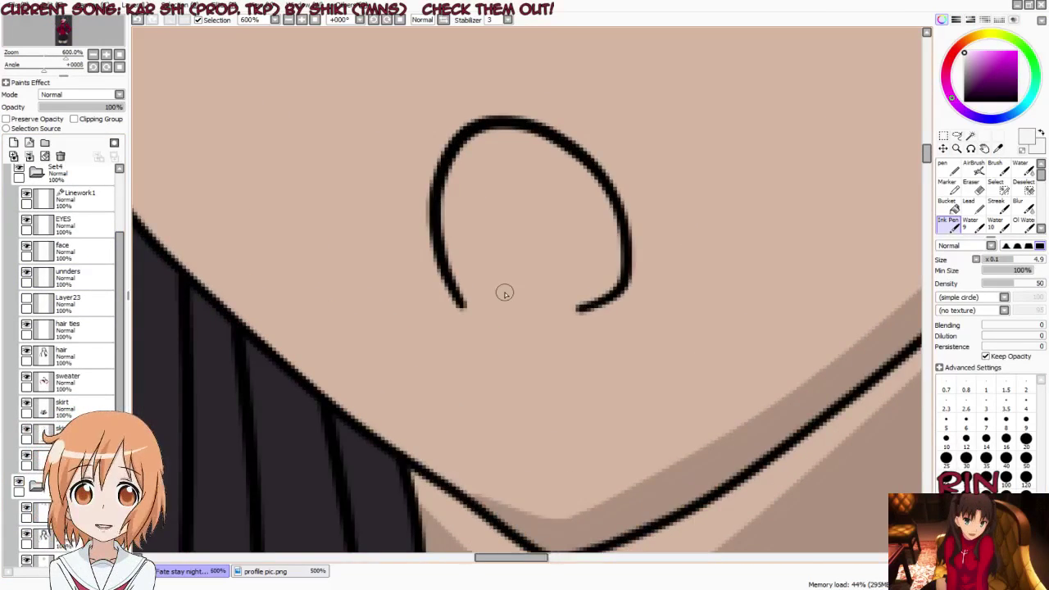
scroll(505, 294, up, 1)
scroll(30, 534, down, 3)
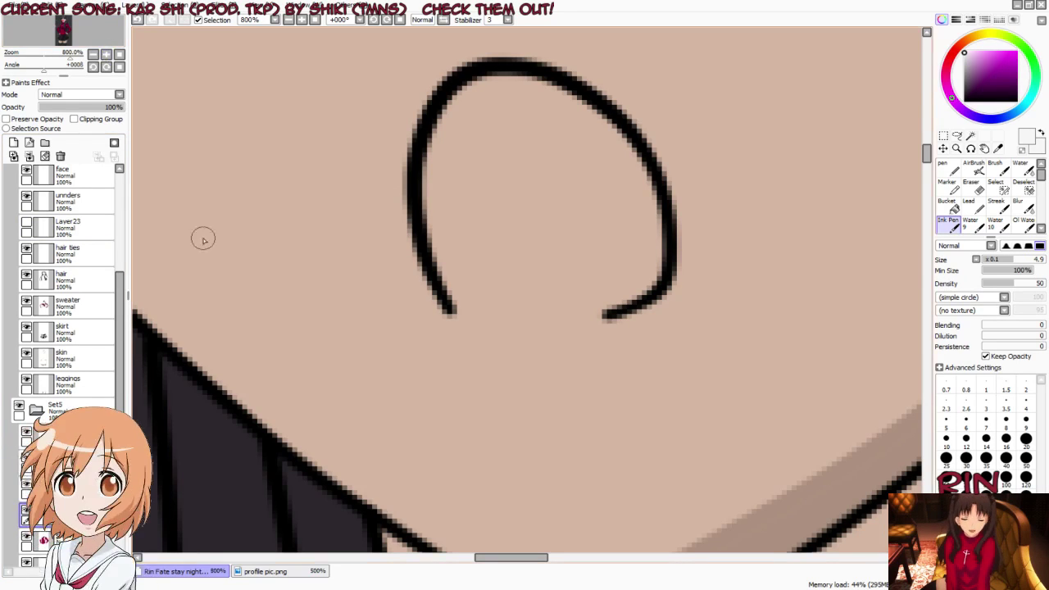
scroll(465, 136, down, 2)
scroll(49, 360, down, 2)
scroll(41, 352, down, 2)
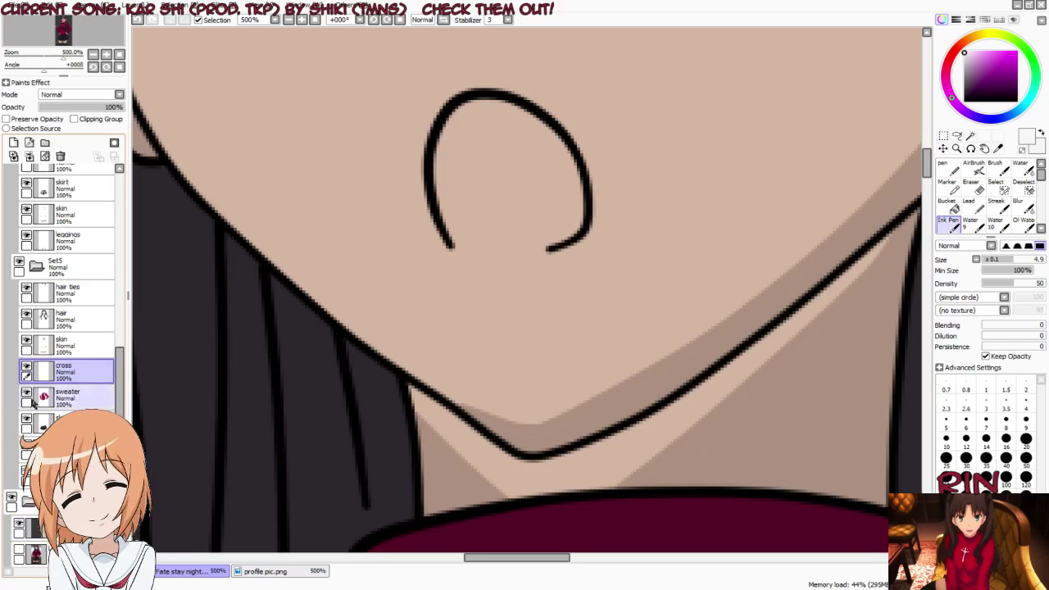
click(27, 344)
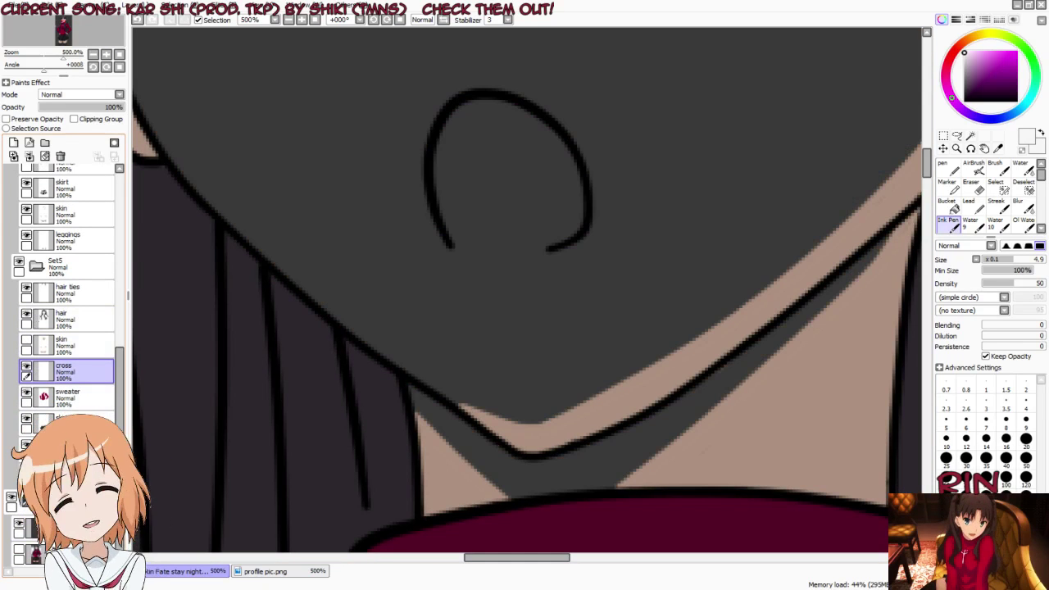
click(19, 527)
click(19, 557)
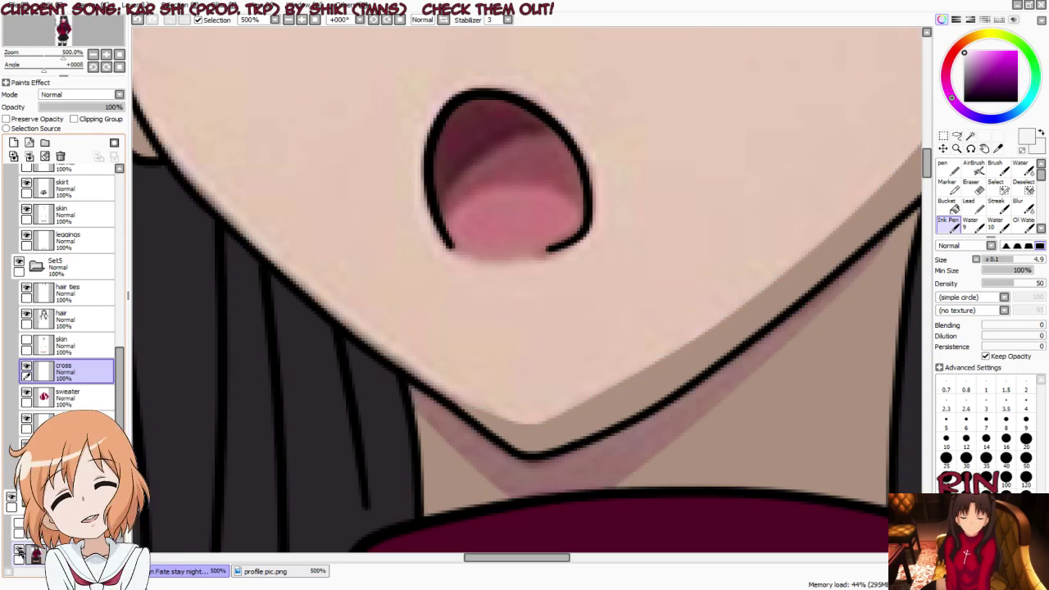
alt+click(491, 243)
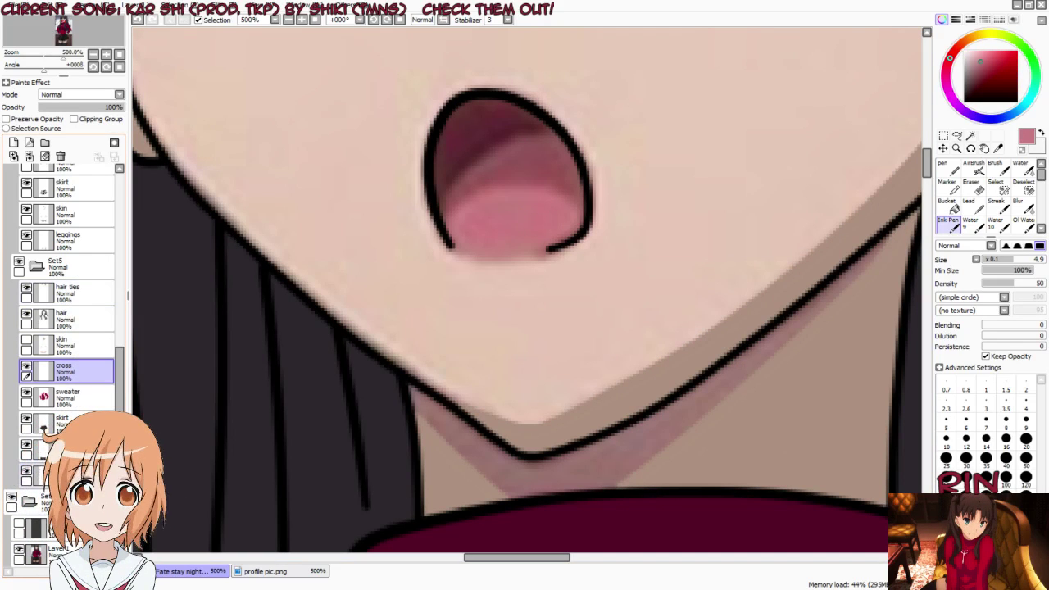
Step: On a lower layer with brush size 10, dab pink, mauve and maroon circles on the cheek
click(65, 472)
drag(257, 434, 348, 427)
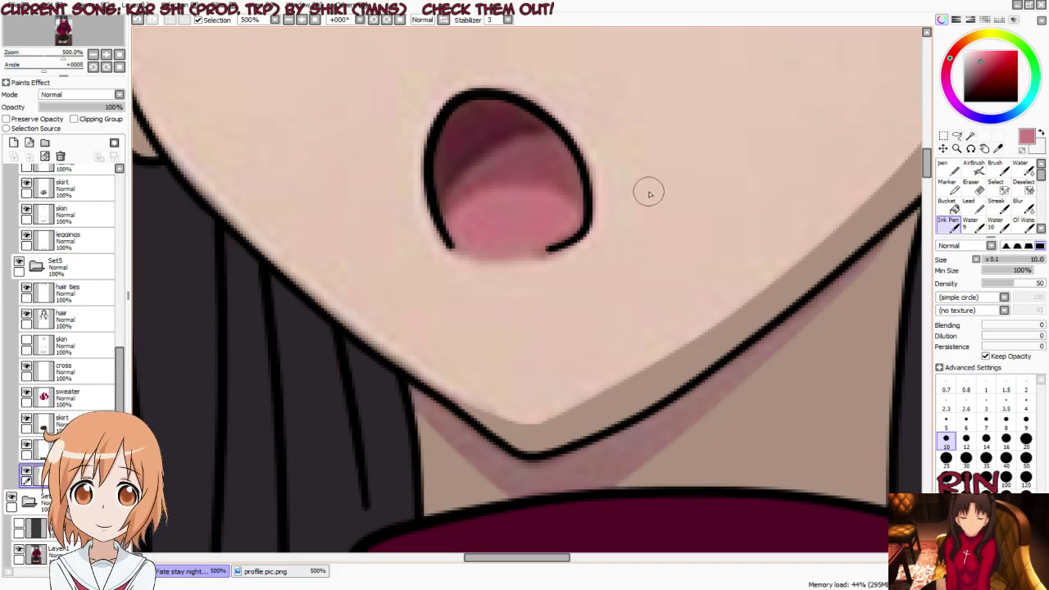
mouse_move(649, 194)
mouse_down()
mouse_move(651, 205)
mouse_move(679, 199)
mouse_move(665, 197)
mouse_up()
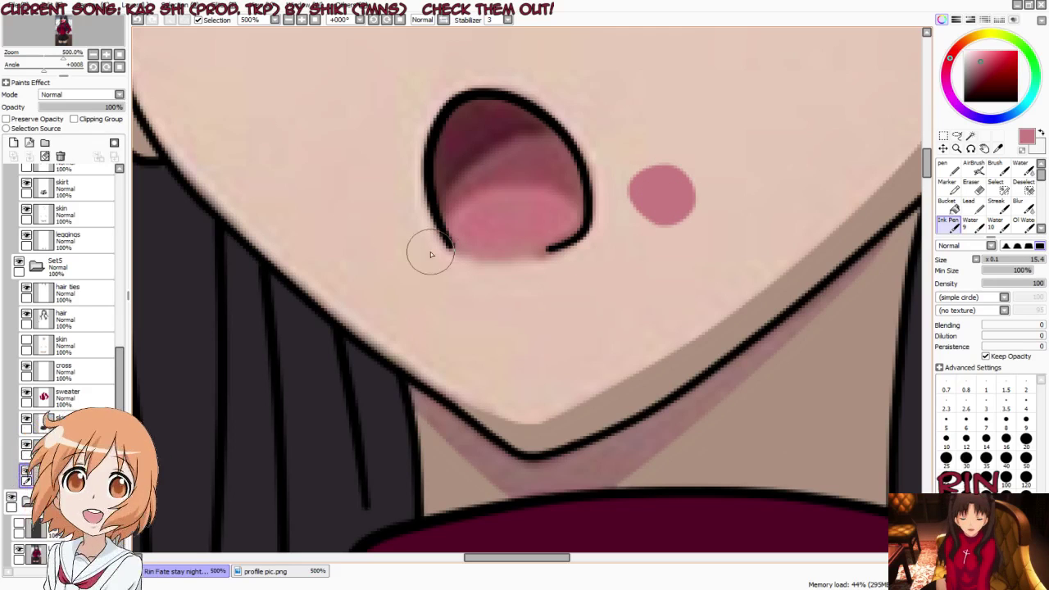
alt+click(524, 169)
drag(682, 162, 691, 174)
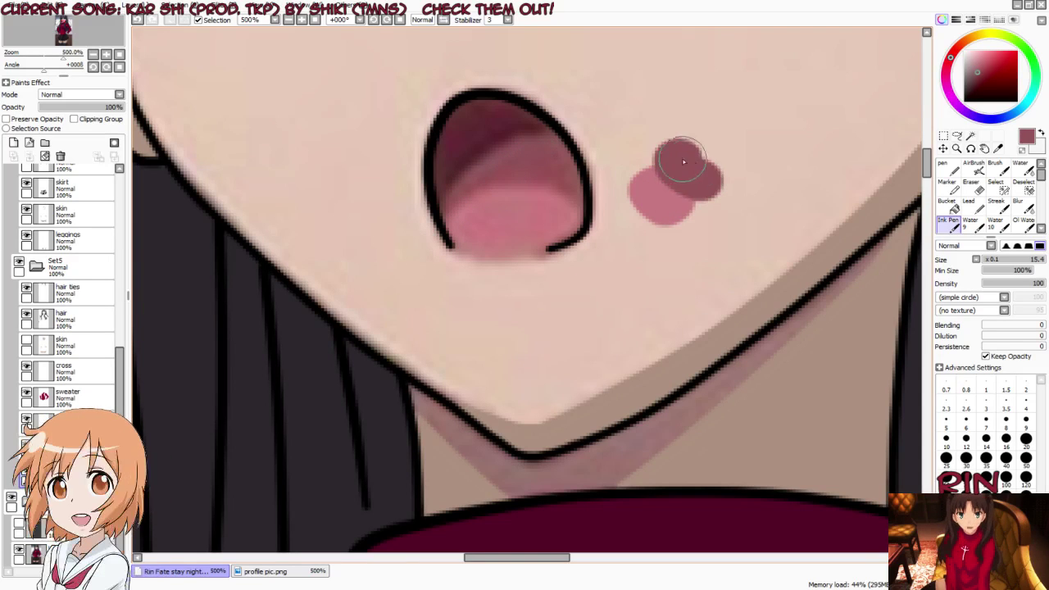
alt+click(516, 117)
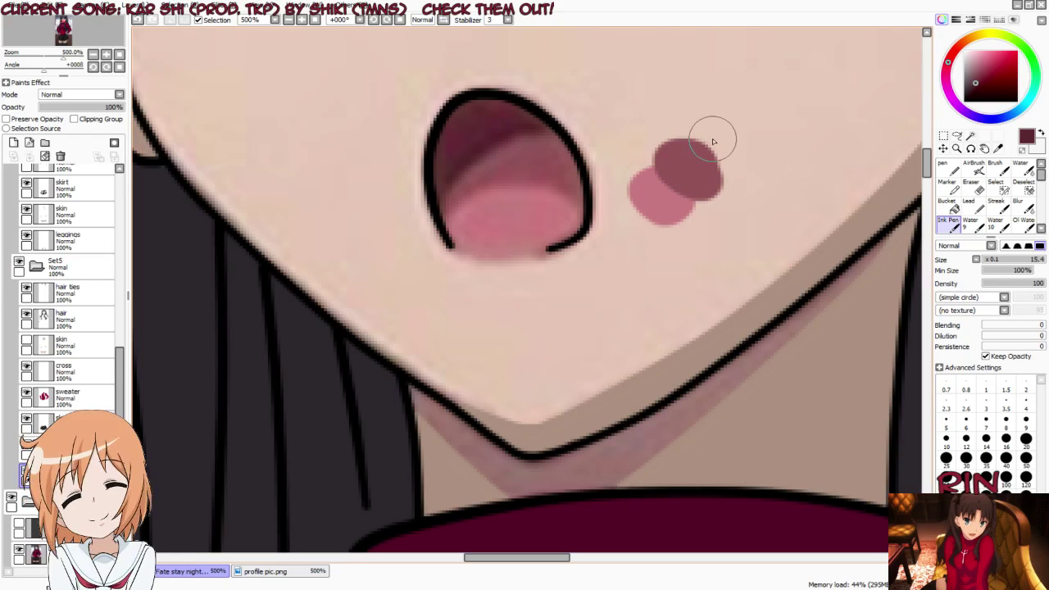
drag(714, 140, 726, 147)
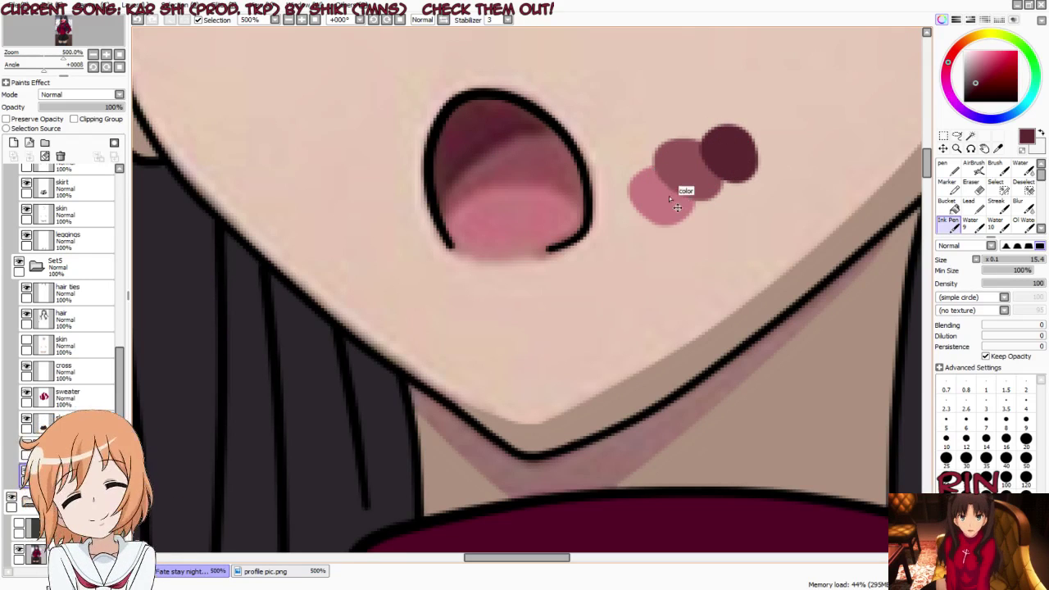
Step: Select a rectangle around the three circles and remove a stray maroon stroke beside them
click(945, 136)
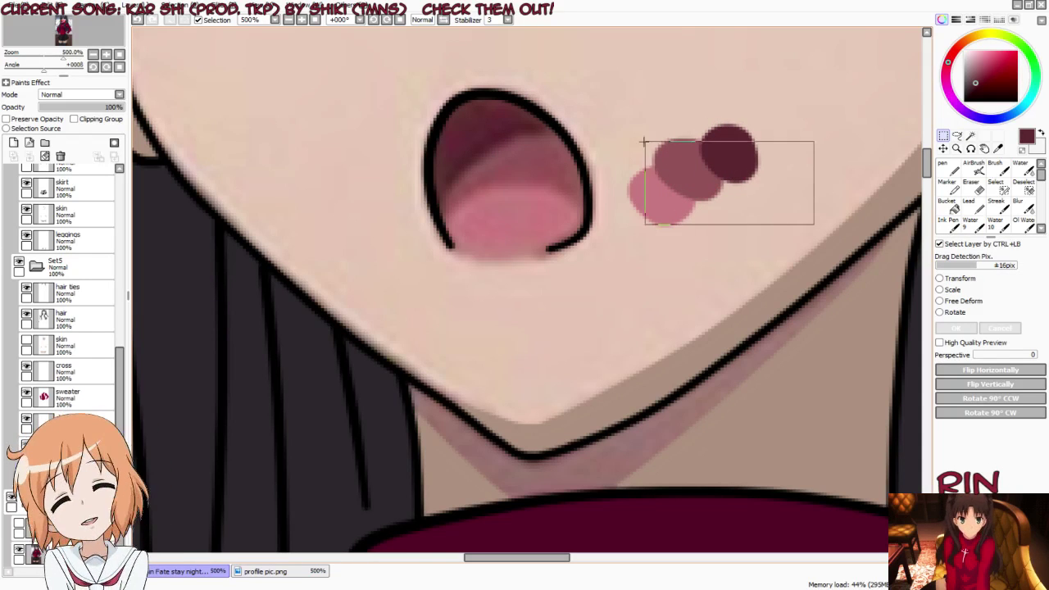
drag(814, 222, 800, 287)
click(776, 253)
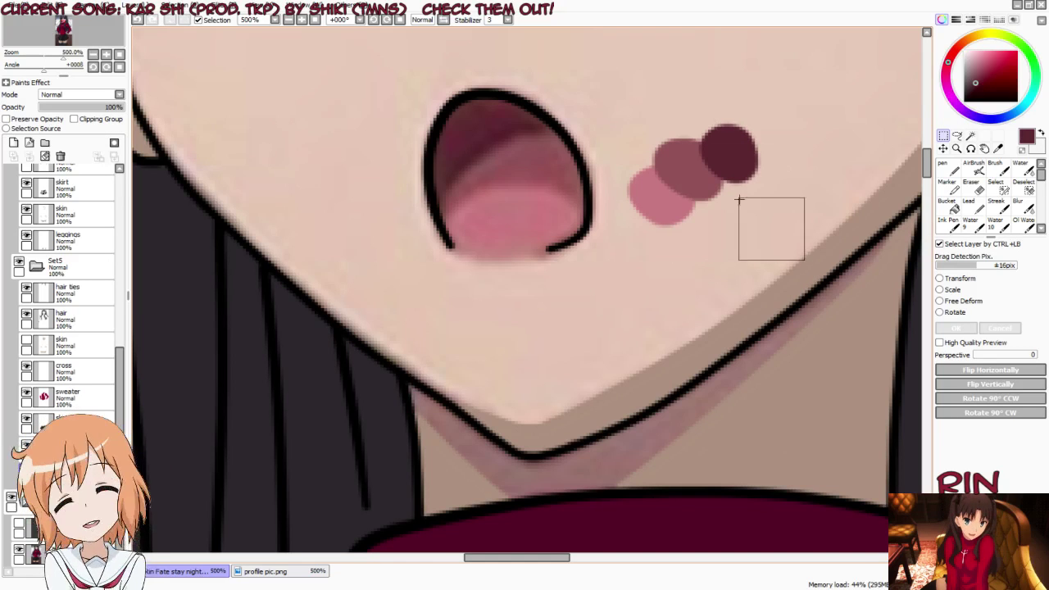
drag(739, 200, 565, 86)
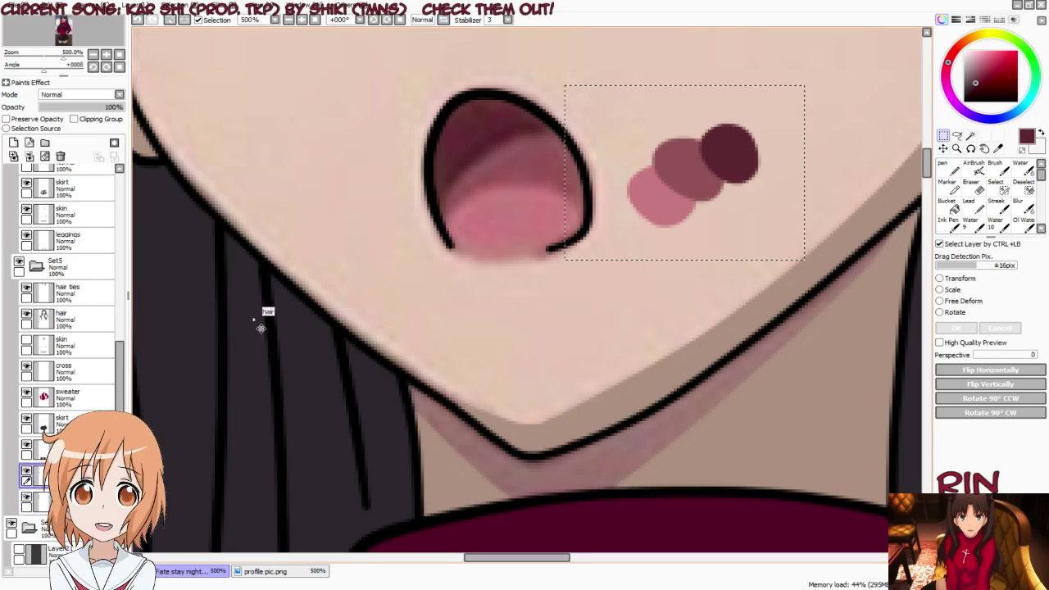
key(e)
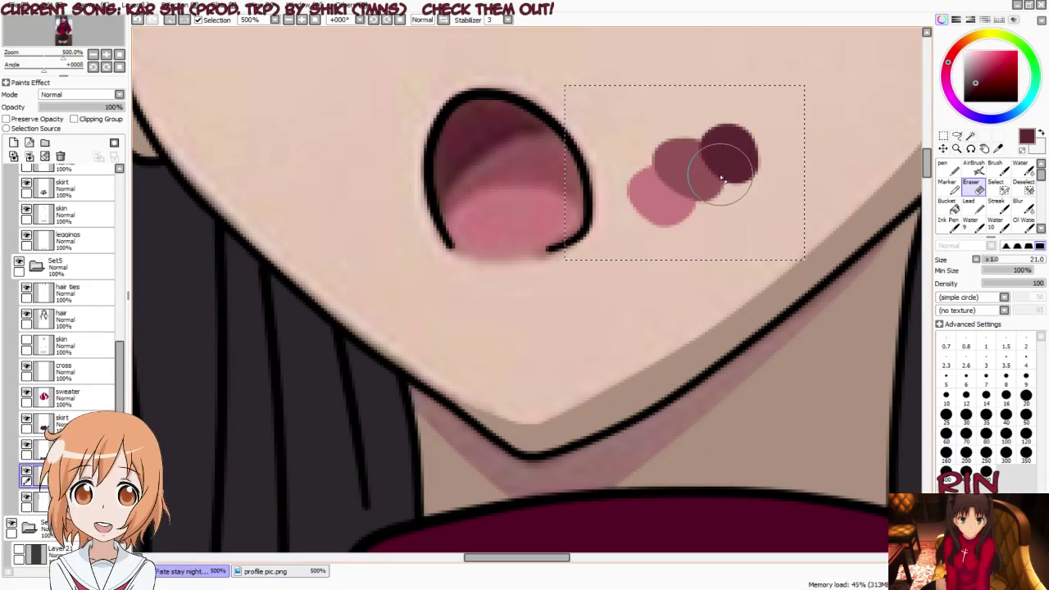
key(d)
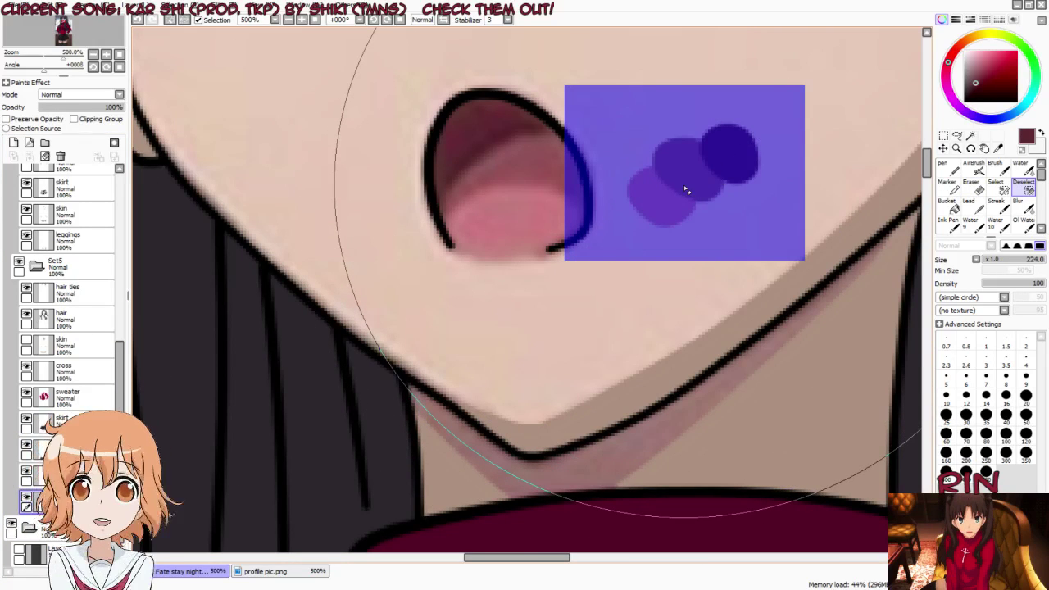
key(ctrl+d)
key(n)
mouse_move(642, 206)
mouse_down()
mouse_move(705, 185)
mouse_move(740, 155)
mouse_move(614, 265)
mouse_up()
key(e)
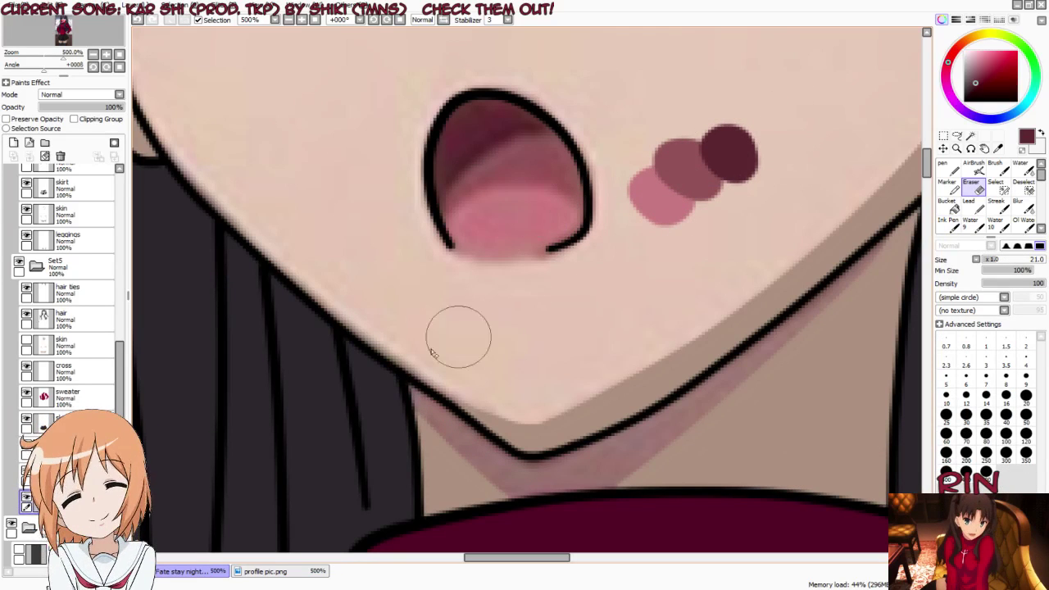
Step: Hide the reference, select the colors lines layer, and sample the light pink and dark red swatches
click(18, 529)
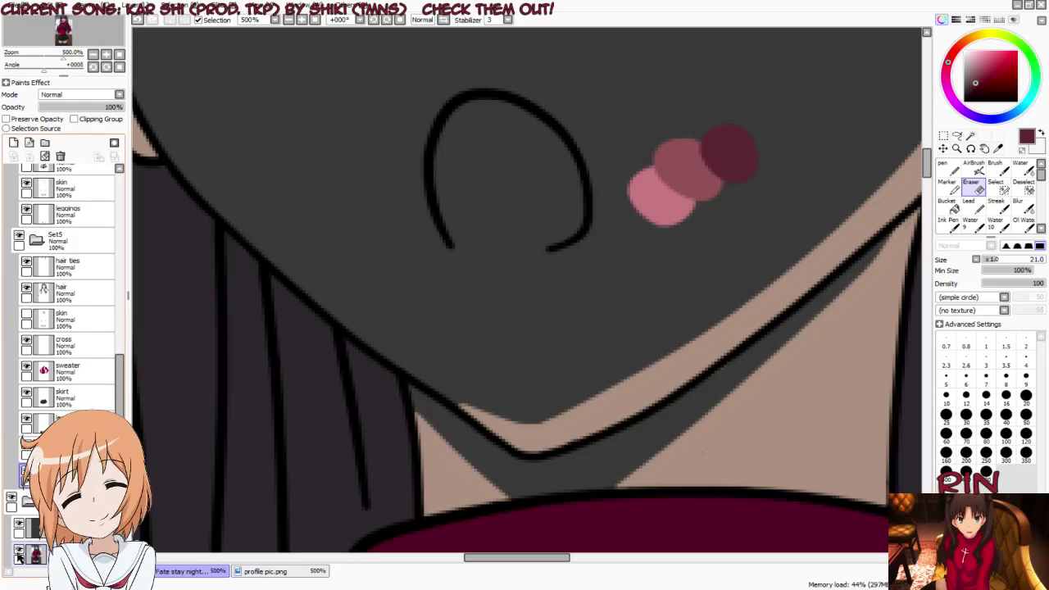
scroll(23, 549, up, 3)
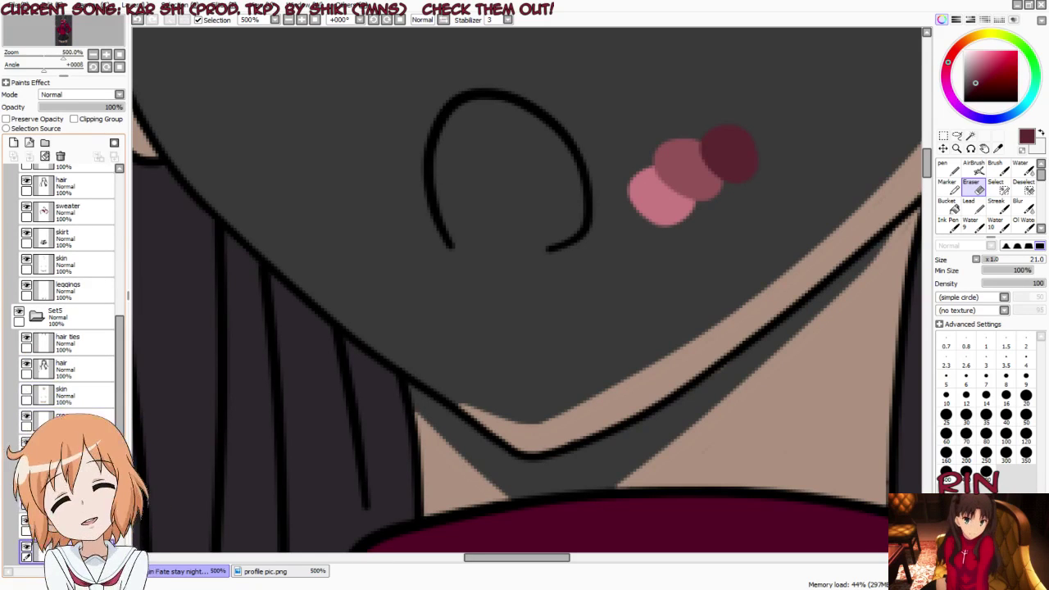
scroll(41, 345, up, 3)
scroll(61, 280, up, 3)
click(82, 251)
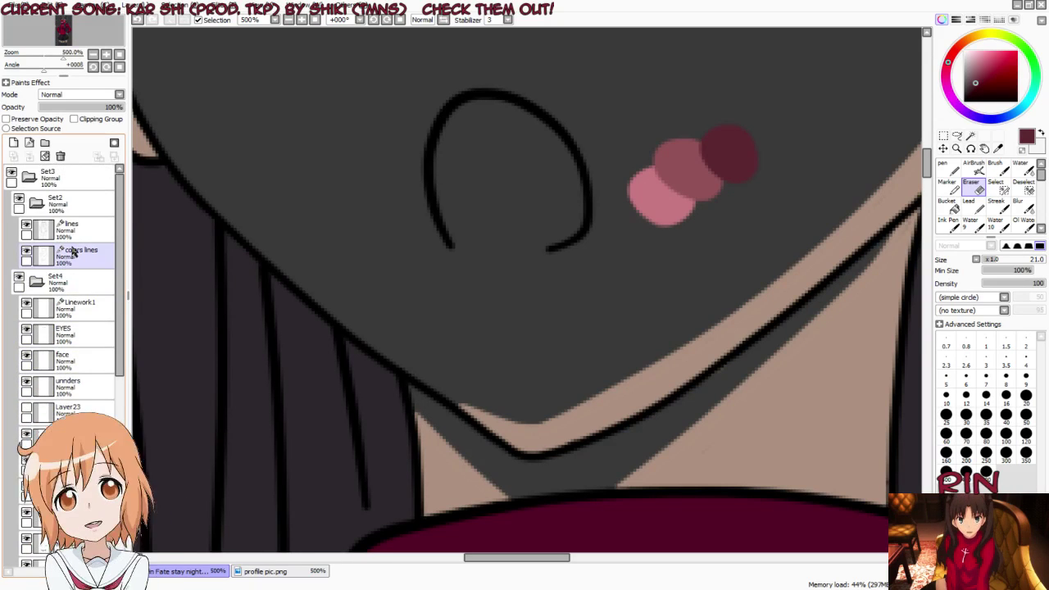
scroll(49, 345, down, 4)
scroll(46, 416, down, 4)
key(alt)
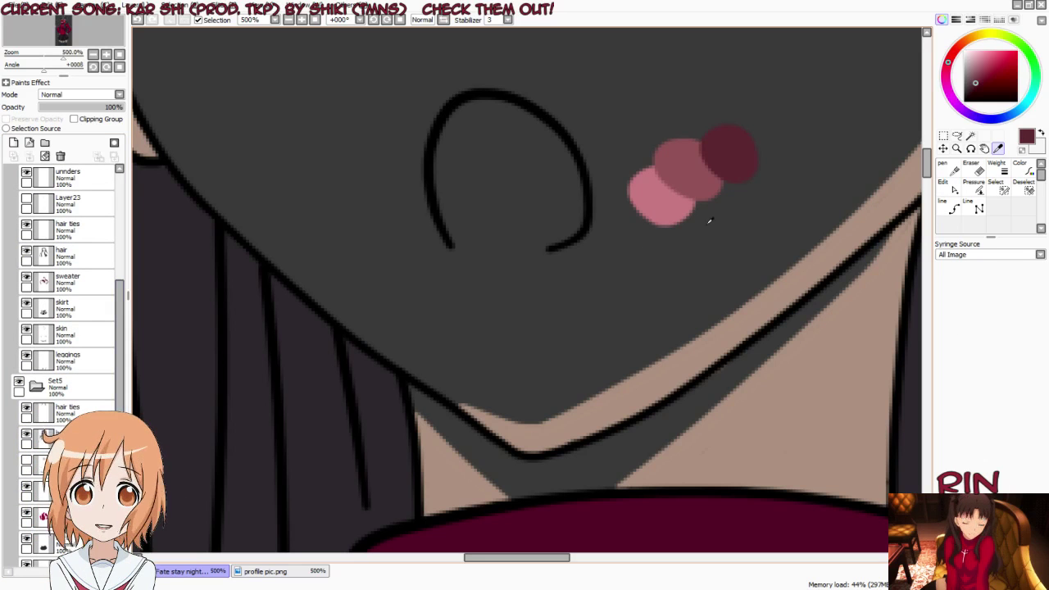
click(703, 173)
click(735, 150)
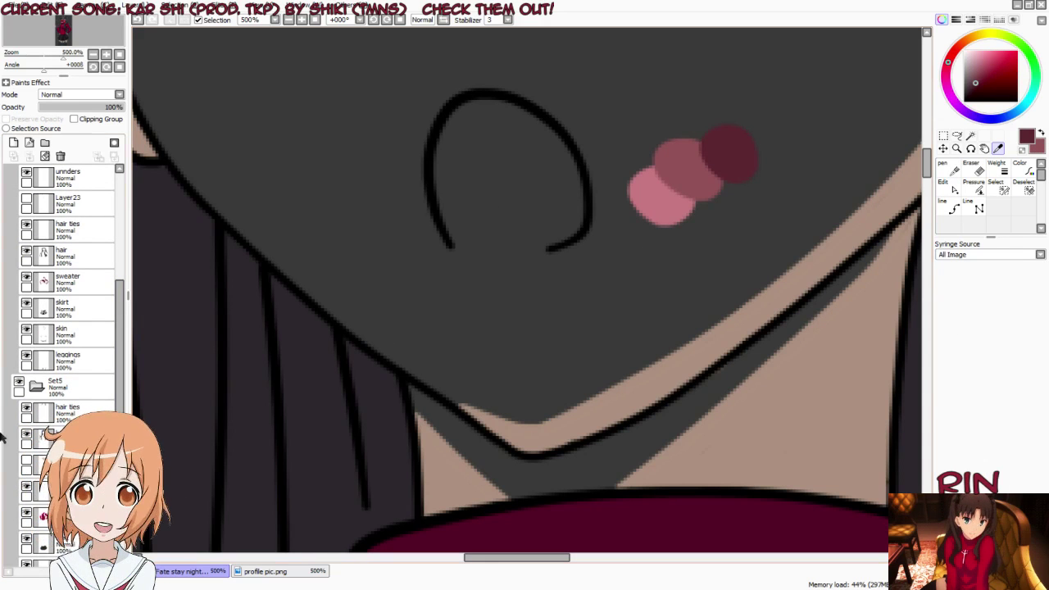
scroll(2, 437, down, 5)
Step: With the reference shown, extend the pink tongue area up and to the right
click(18, 529)
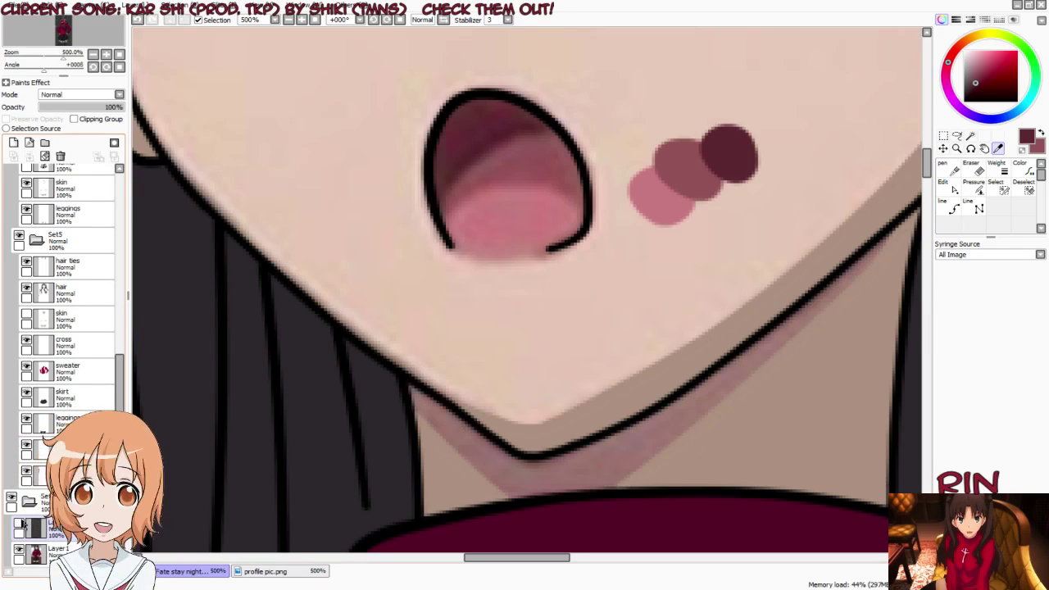
key(n)
alt+click(492, 207)
scroll(462, 179, up, 1)
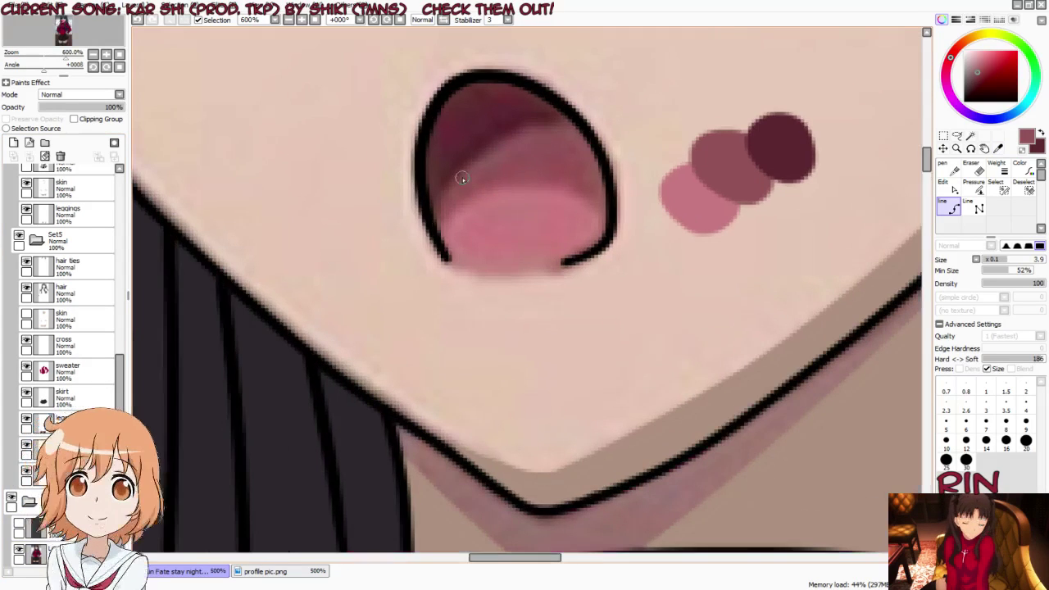
scroll(447, 217, up, 3)
mouse_move(426, 234)
mouse_down()
mouse_move(477, 182)
mouse_move(543, 164)
mouse_move(648, 168)
mouse_move(697, 212)
mouse_up()
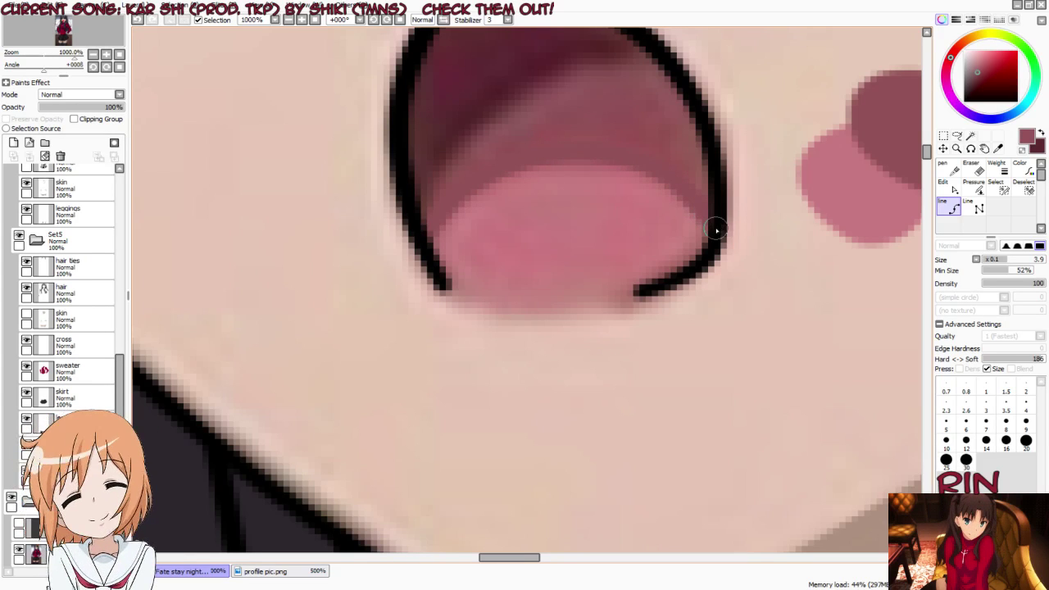
Step: Shade the mouth's inner left side and upper interior maroon, then sample the lower pink
alt+click(439, 176)
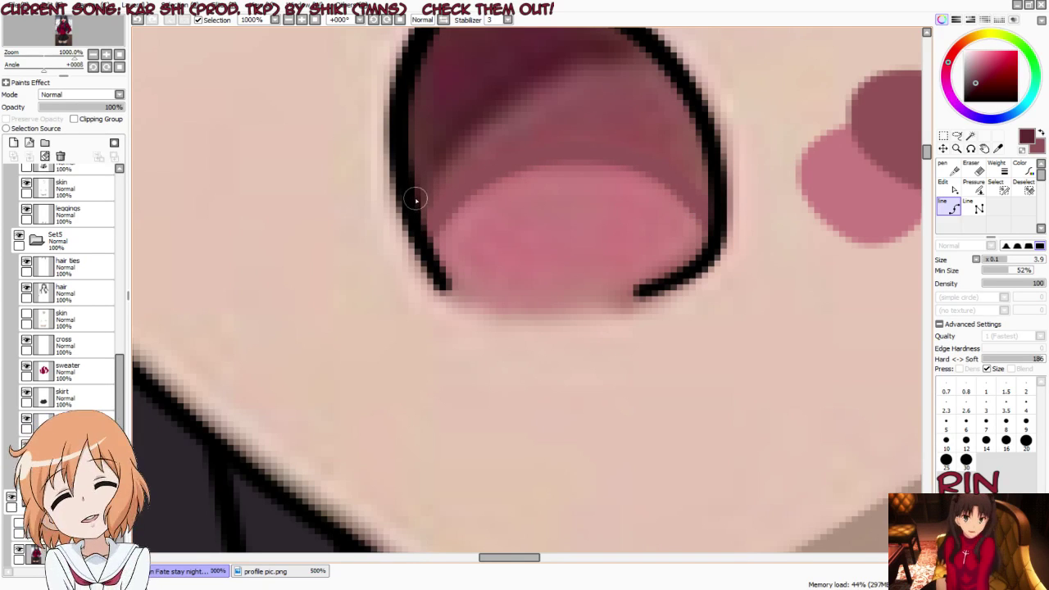
drag(416, 199, 439, 153)
mouse_move(485, 123)
mouse_down()
mouse_move(529, 86)
mouse_move(599, 55)
mouse_up()
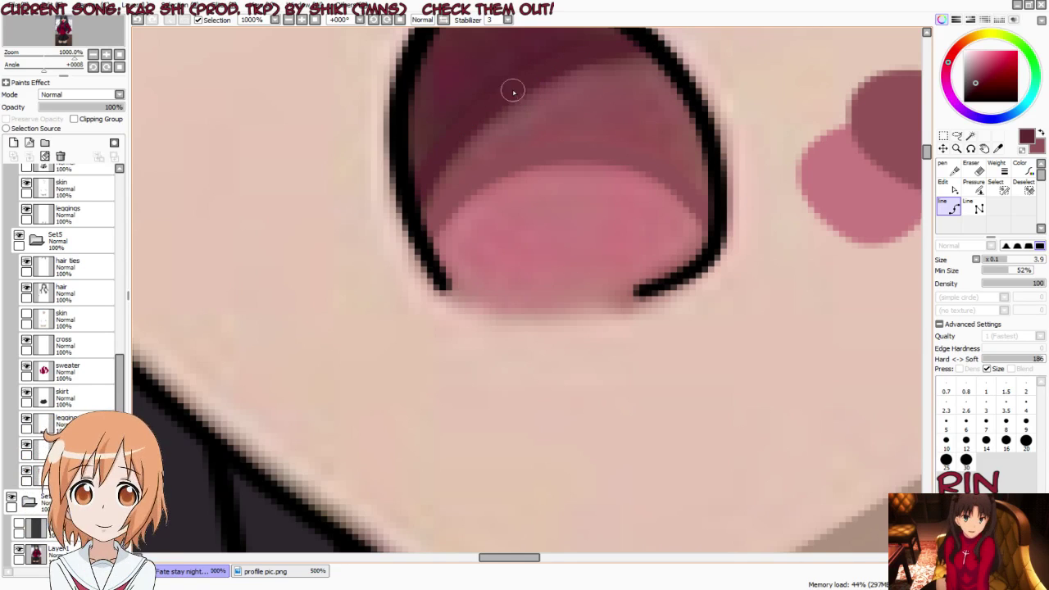
key(alt)
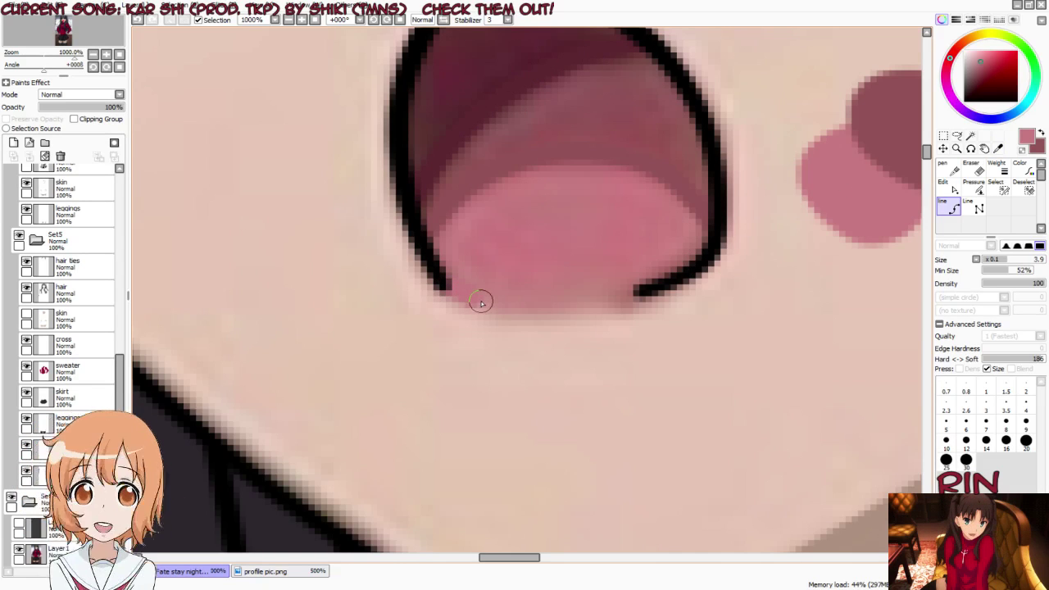
drag(482, 304, 608, 304)
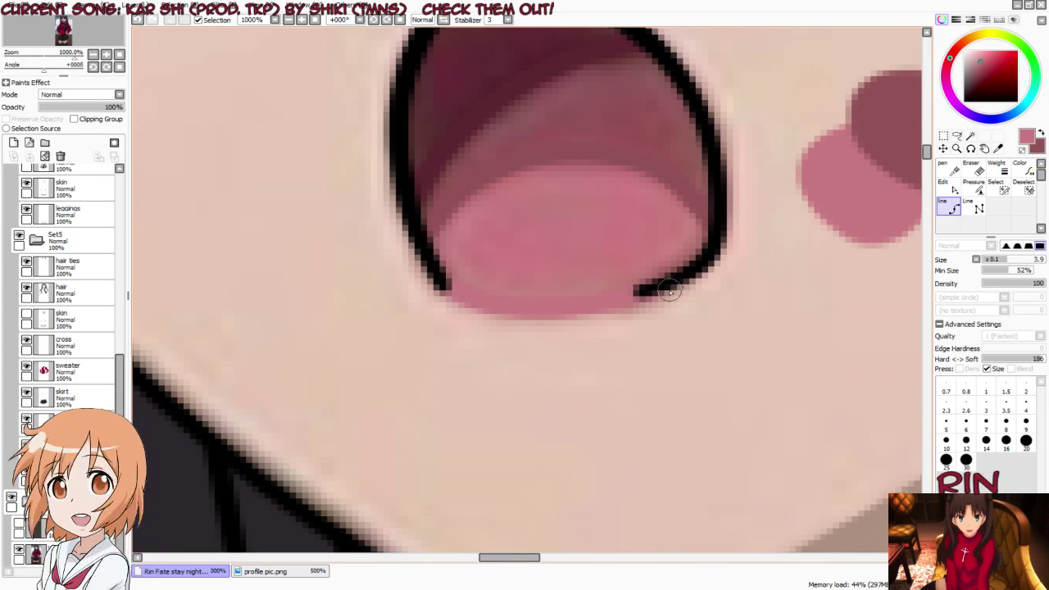
Step: Thin the right end of the mouth outline on the lines layer with the Pressure tool
key(p)
scroll(65, 254, up, 3)
click(66, 255)
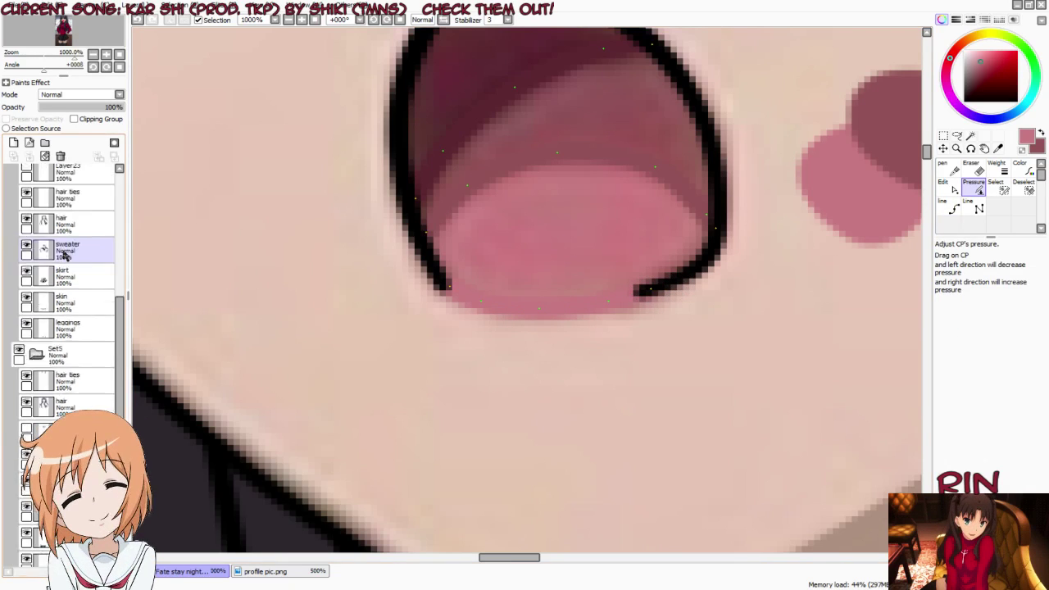
scroll(65, 254, up, 5)
click(79, 220)
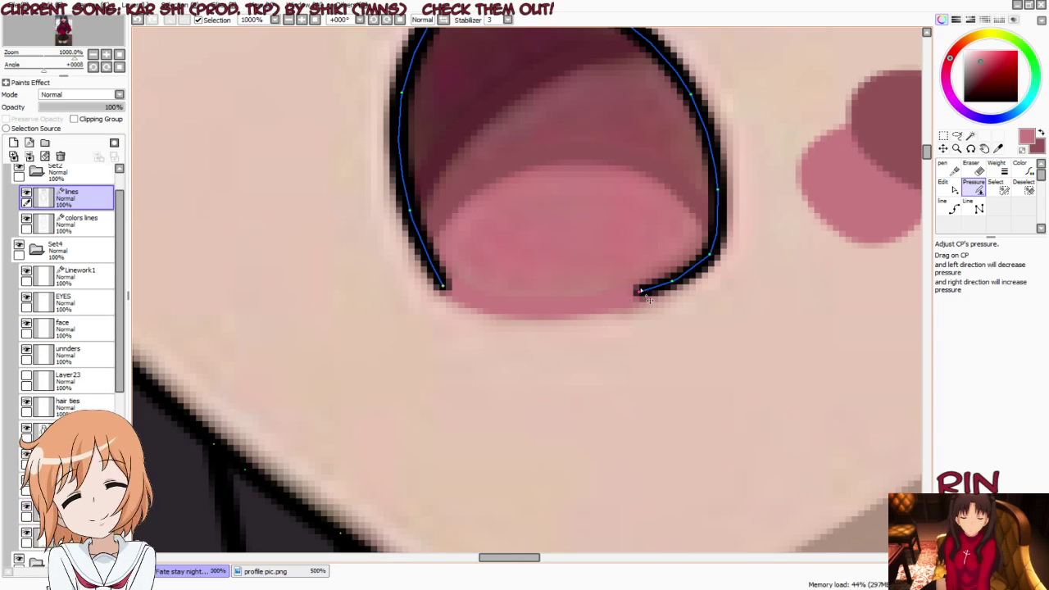
drag(638, 296, 623, 311)
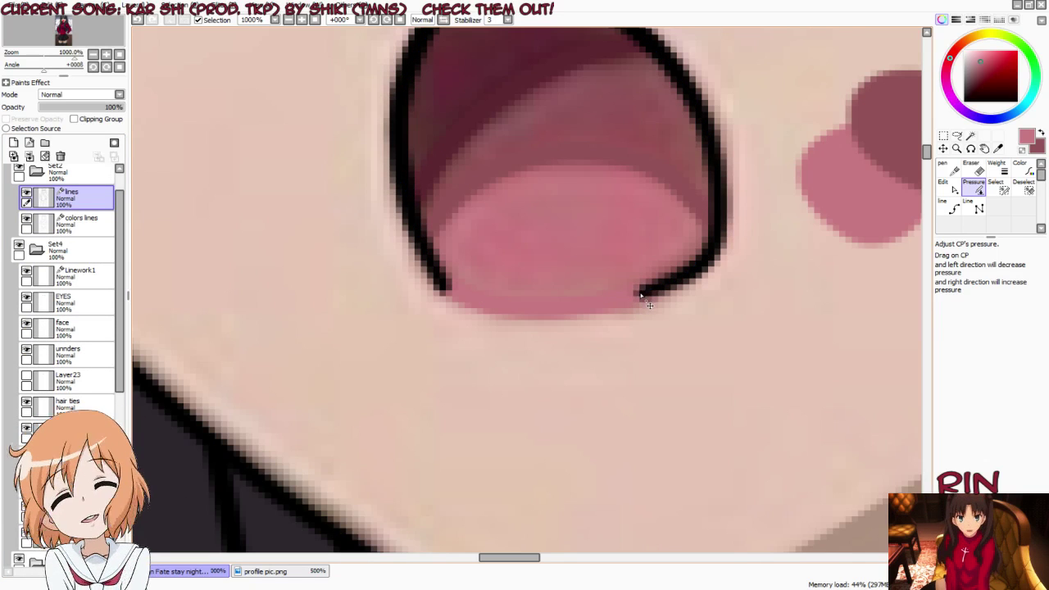
Step: Hide the reference image beneath the drawing
scroll(25, 548, down, 5)
scroll(25, 548, down, 5)
scroll(25, 548, down, 3)
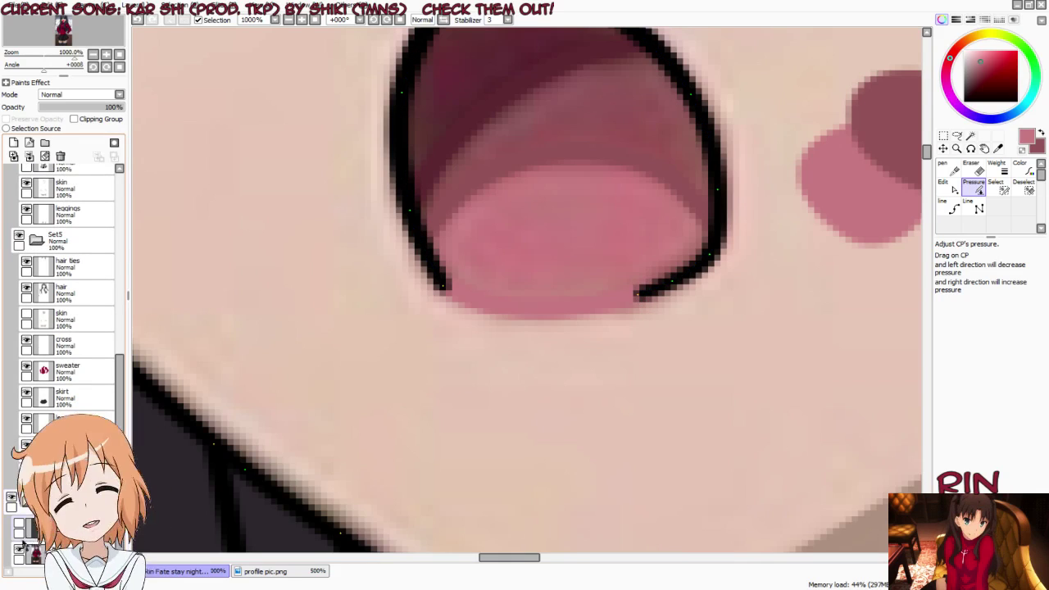
click(19, 553)
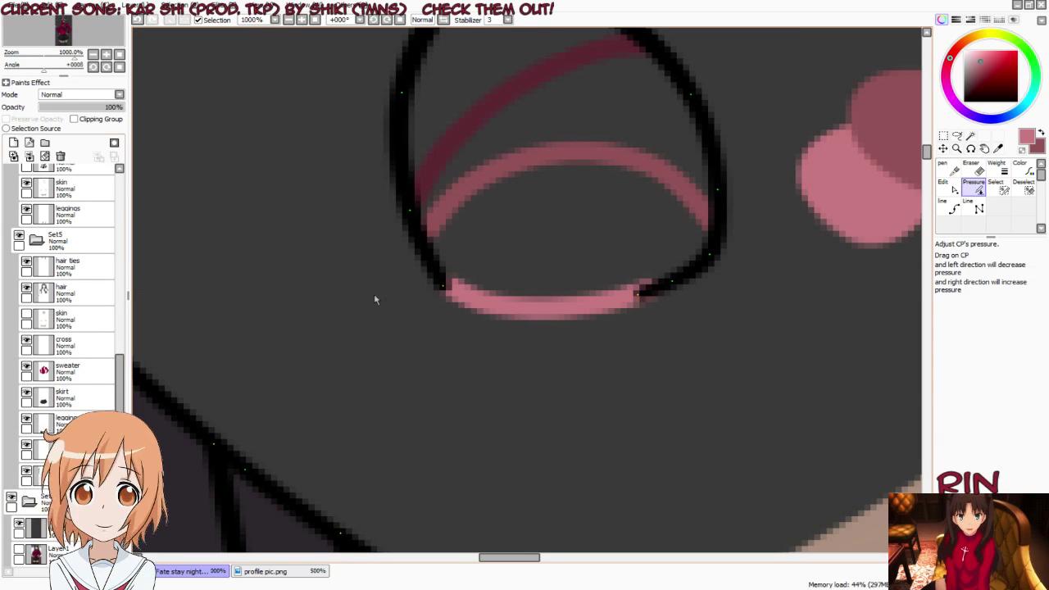
Step: Toggle the interface panels off and back on, and select a raster layer to paint on
key(Tab)
key(Tab)
scroll(59, 239, up, 3)
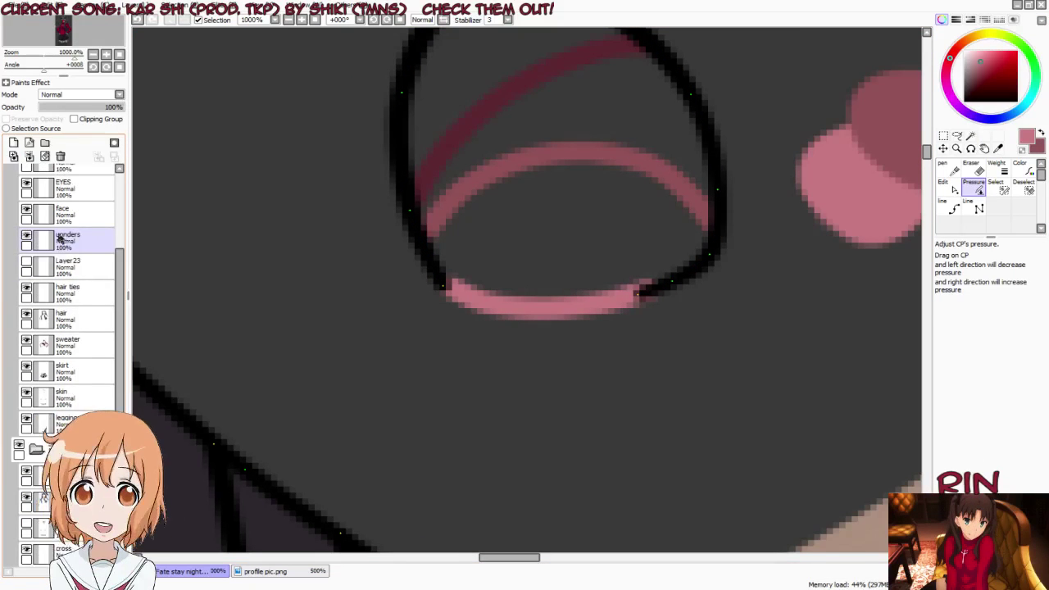
scroll(60, 238, up, 2)
click(66, 265)
key(Tab)
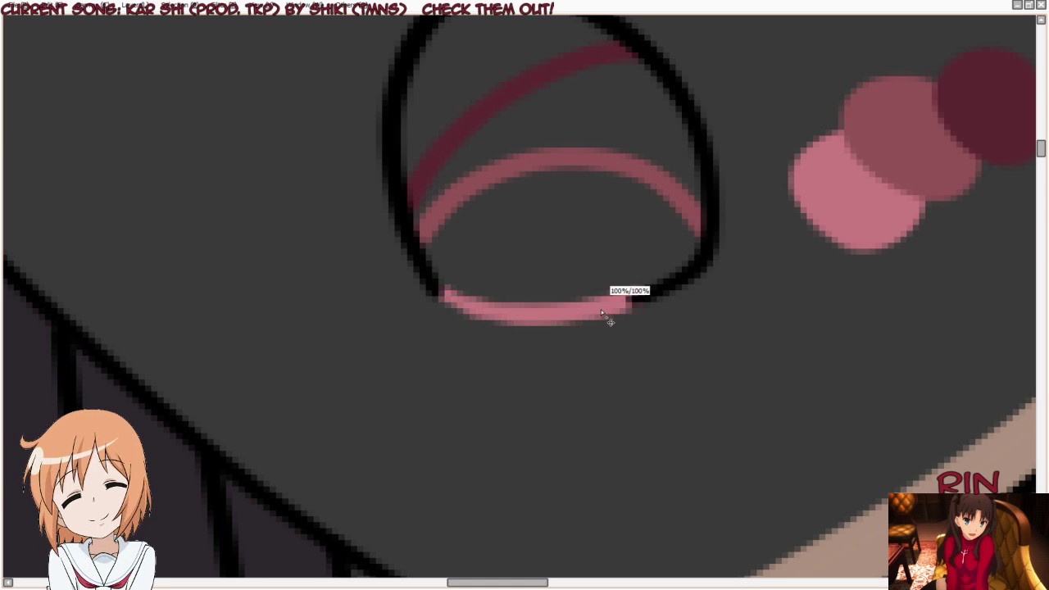
scroll(759, 256, down, 1)
scroll(760, 256, down, 2)
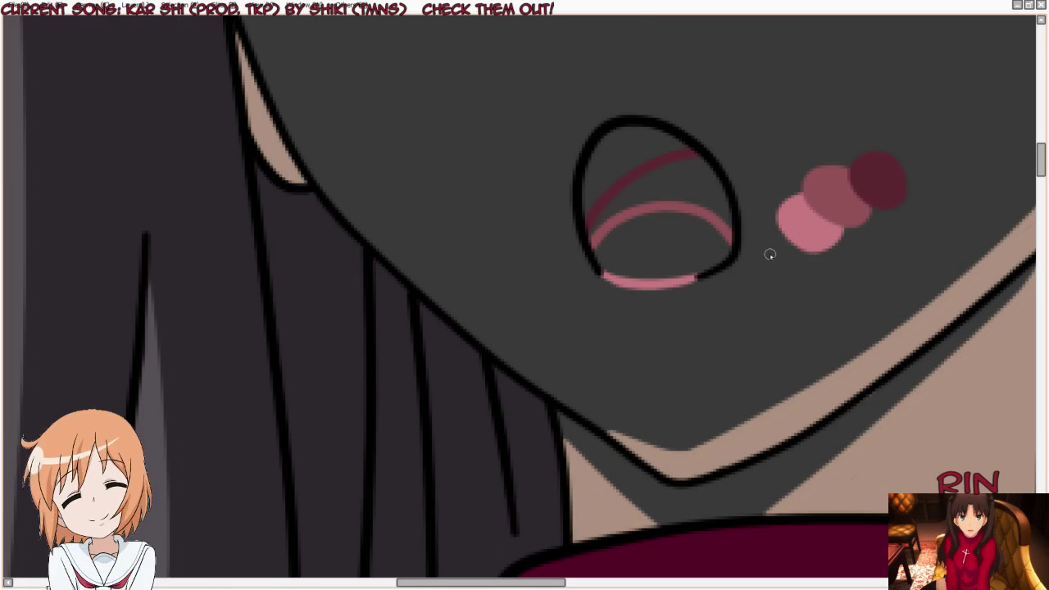
key(Tab)
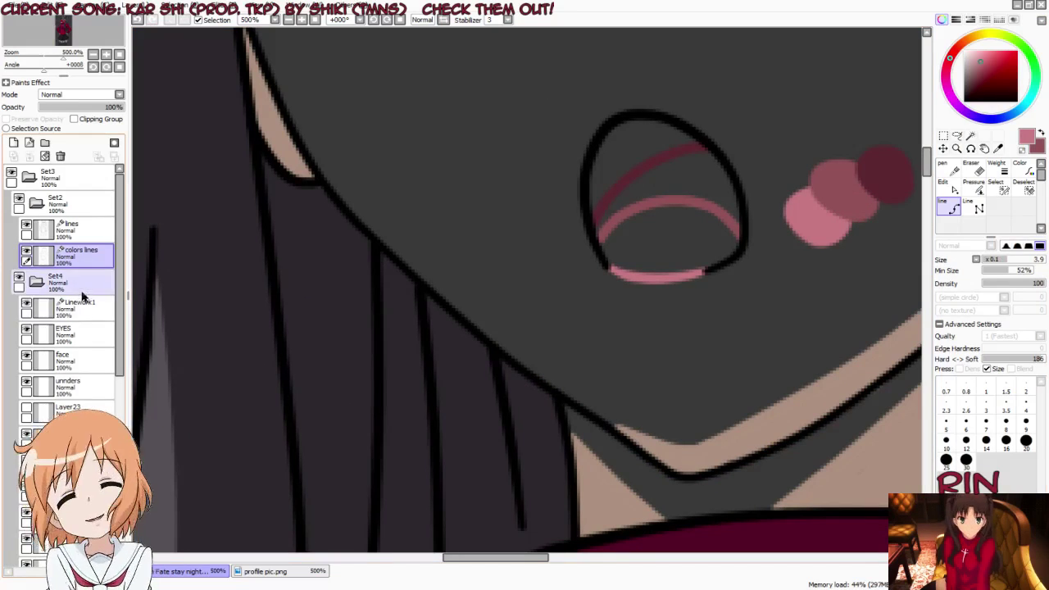
scroll(82, 293, down, 3)
scroll(49, 369, down, 2)
click(27, 484)
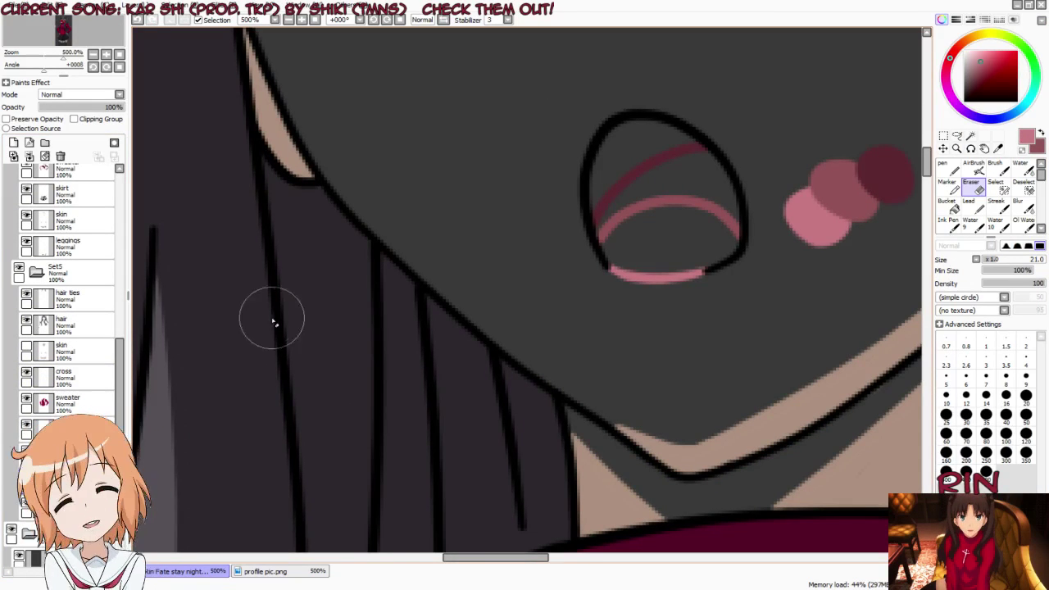
Step: Transform the pink swatches to the canvas's left, below the white and black swatches
scroll(274, 321, down, 2)
key(ctrl+t)
drag(715, 259, 680, 246)
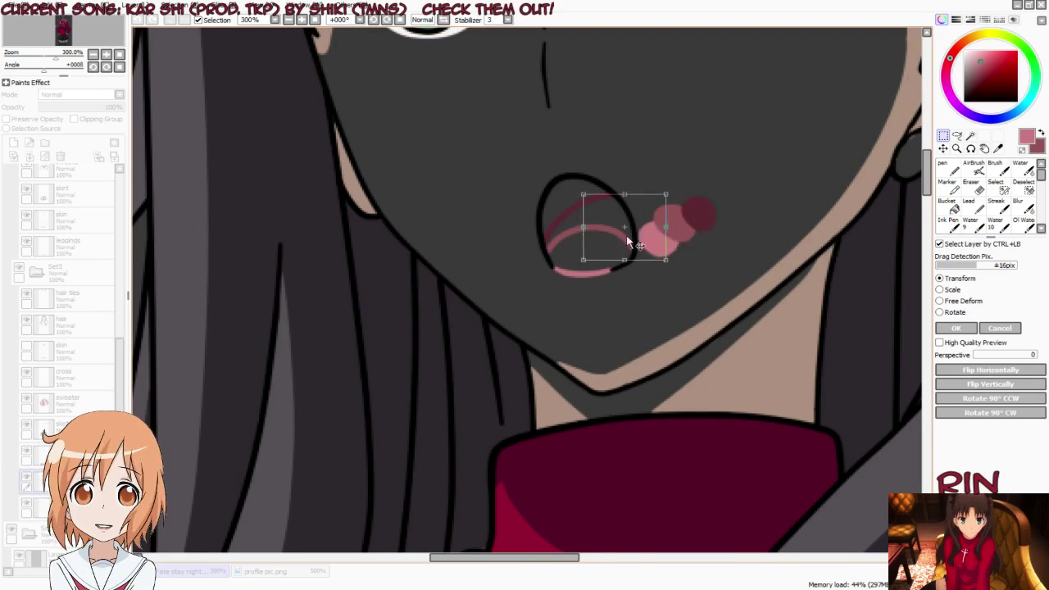
scroll(680, 246, down, 3)
scroll(464, 268, up, 1)
drag(428, 246, 161, 264)
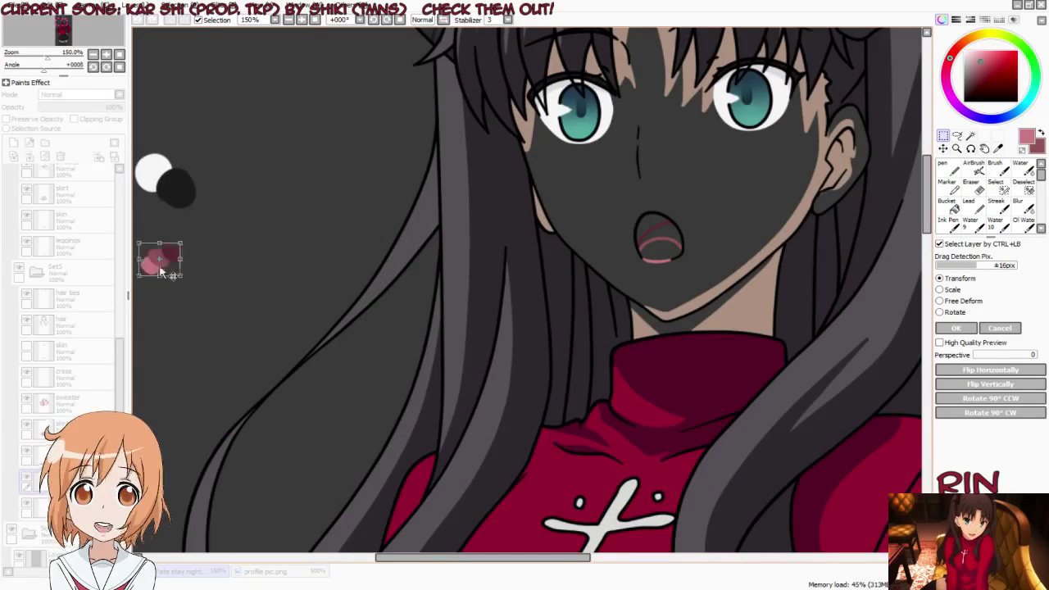
scroll(274, 258, down, 3)
scroll(355, 243, up, 3)
scroll(365, 238, up, 2)
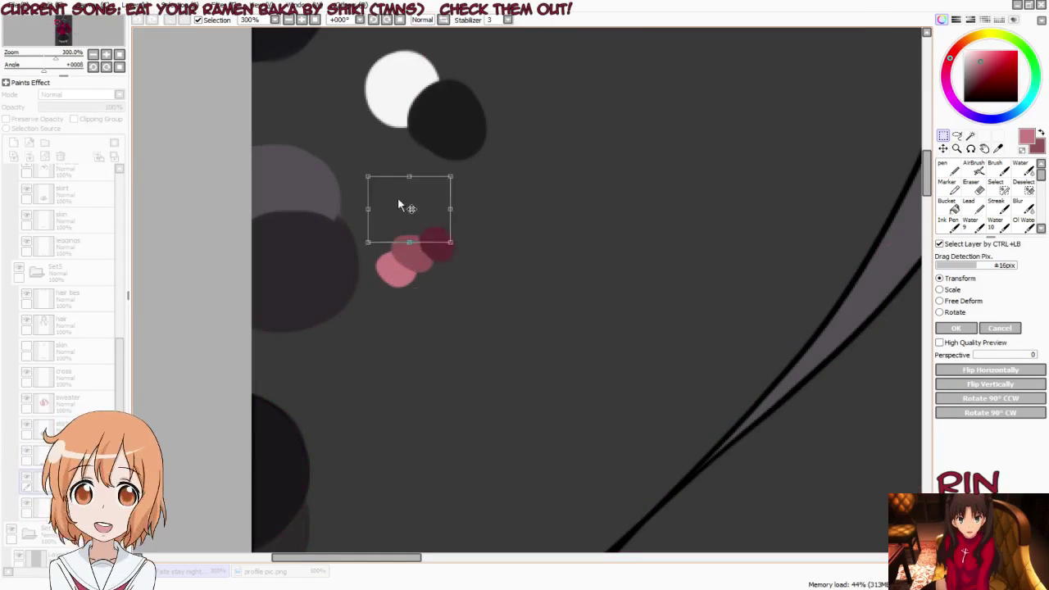
drag(398, 198, 386, 174)
click(958, 328)
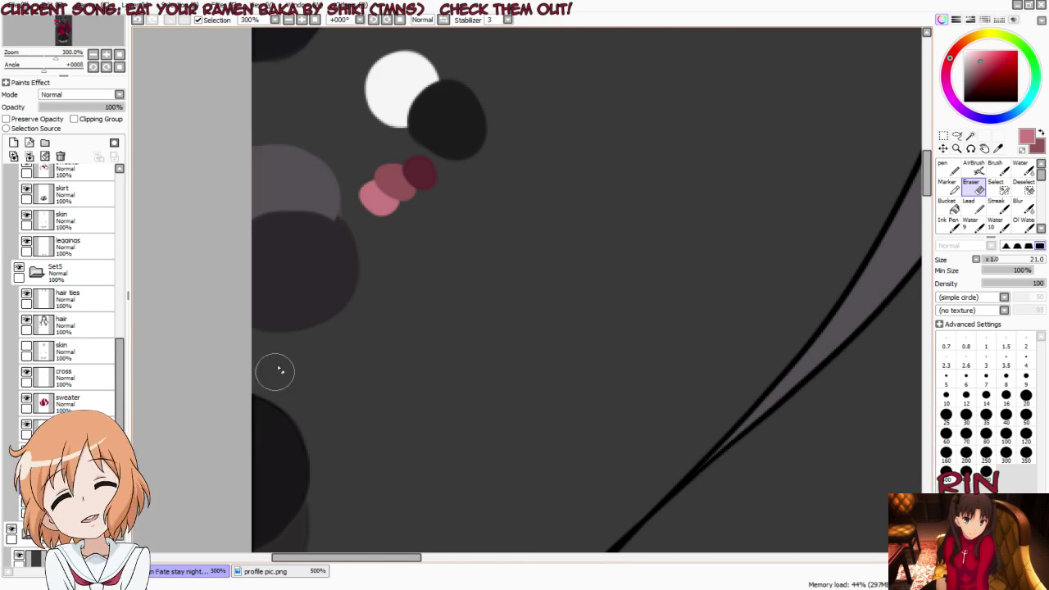
Step: Select the hair ties layer, then the face layer
scroll(274, 336, down, 3)
scroll(246, 344, up, 2)
scroll(205, 351, up, 1)
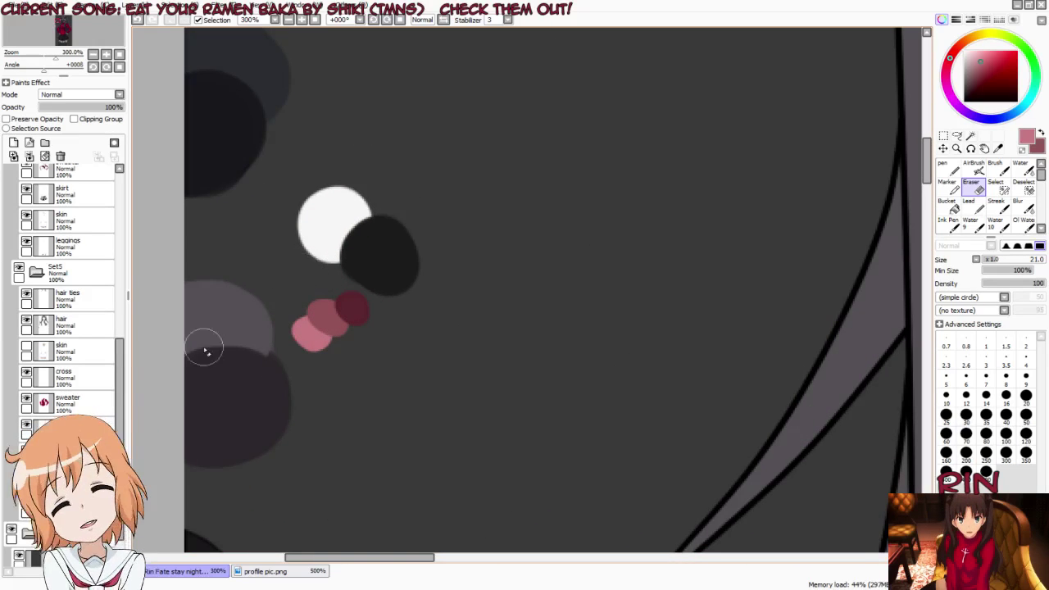
scroll(65, 328, up, 3)
scroll(65, 328, up, 2)
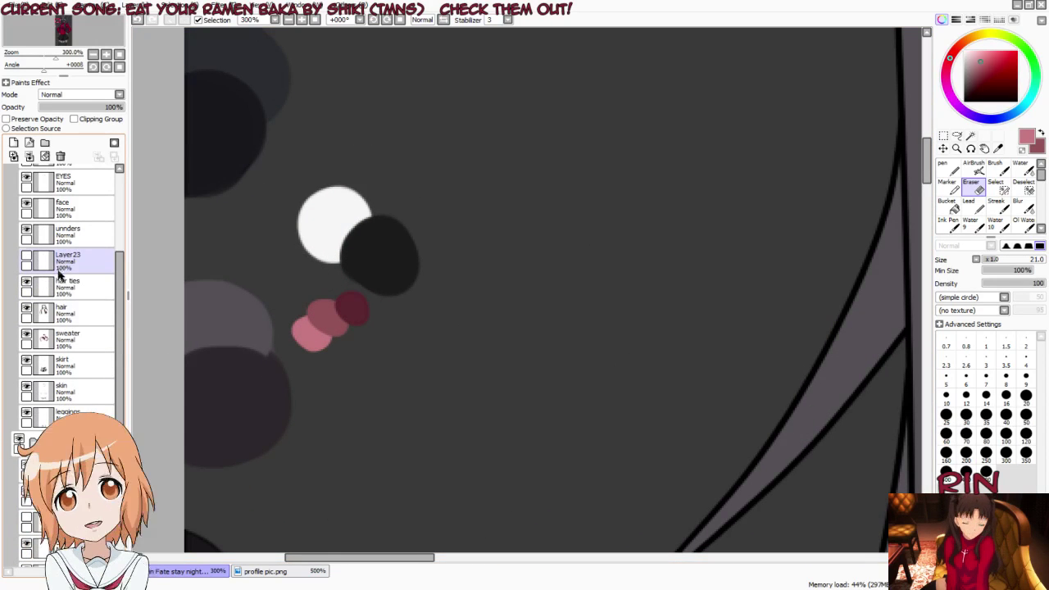
click(57, 287)
click(65, 209)
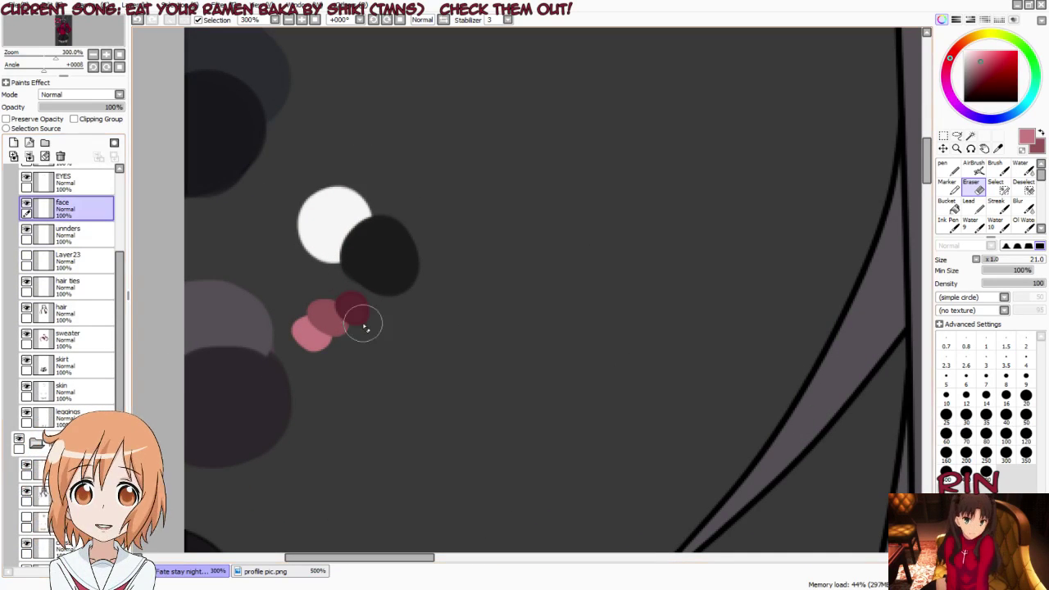
Step: Take the light pink swatch colour and create a new layer named MOUTH above the face layer
right_click(313, 329)
click(314, 331)
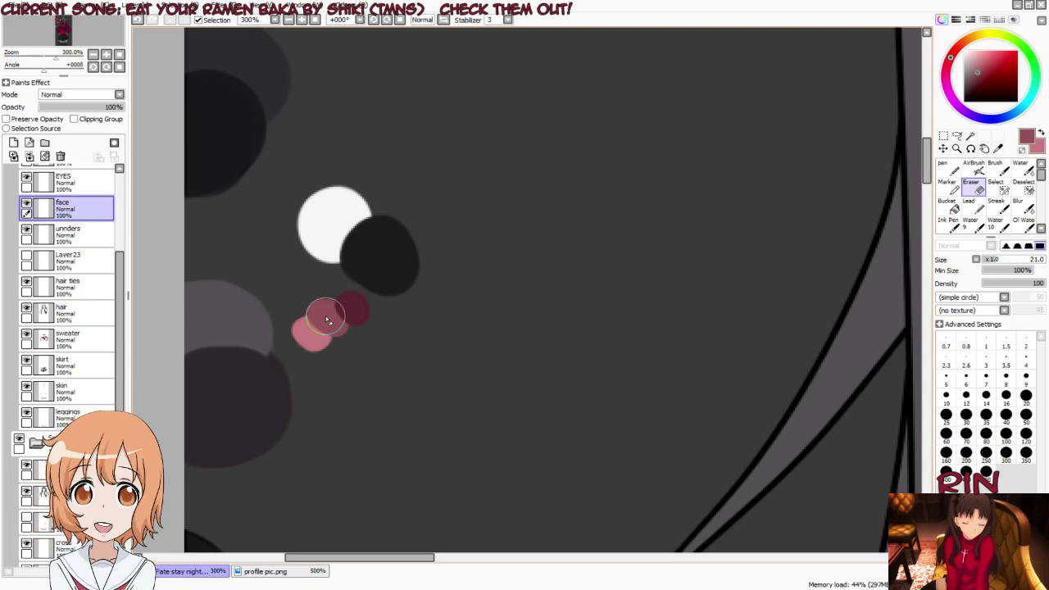
click(17, 142)
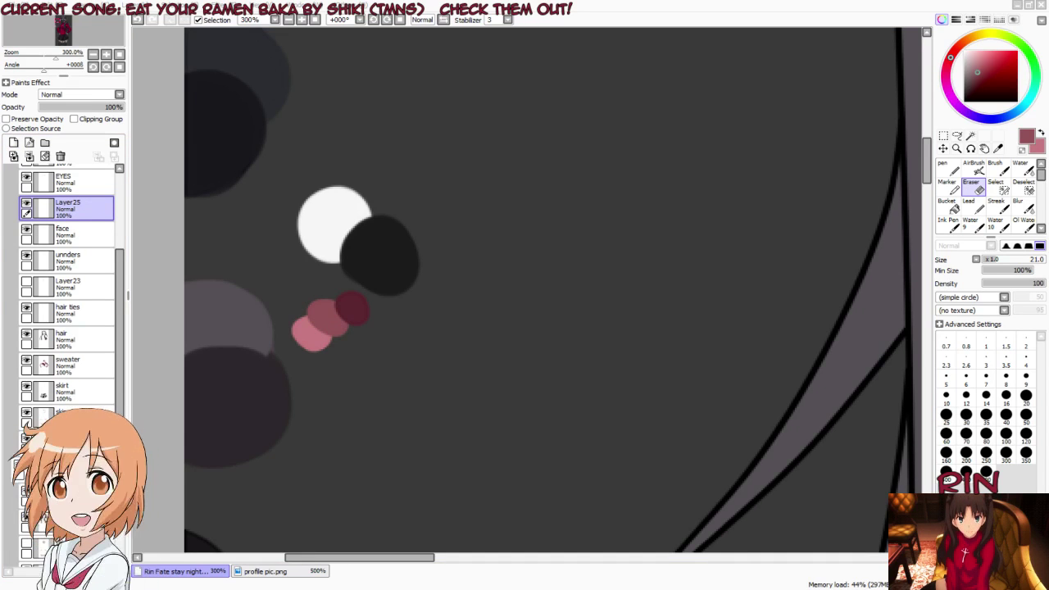
text(MOUTH)
key(Return)
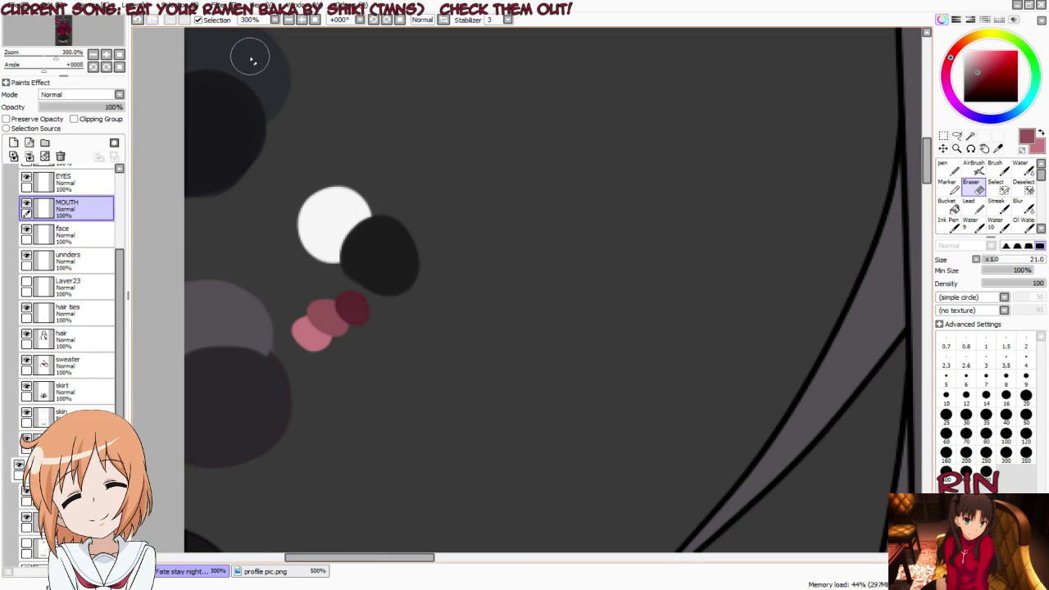
scroll(328, 222, down, 2)
scroll(328, 222, down, 2)
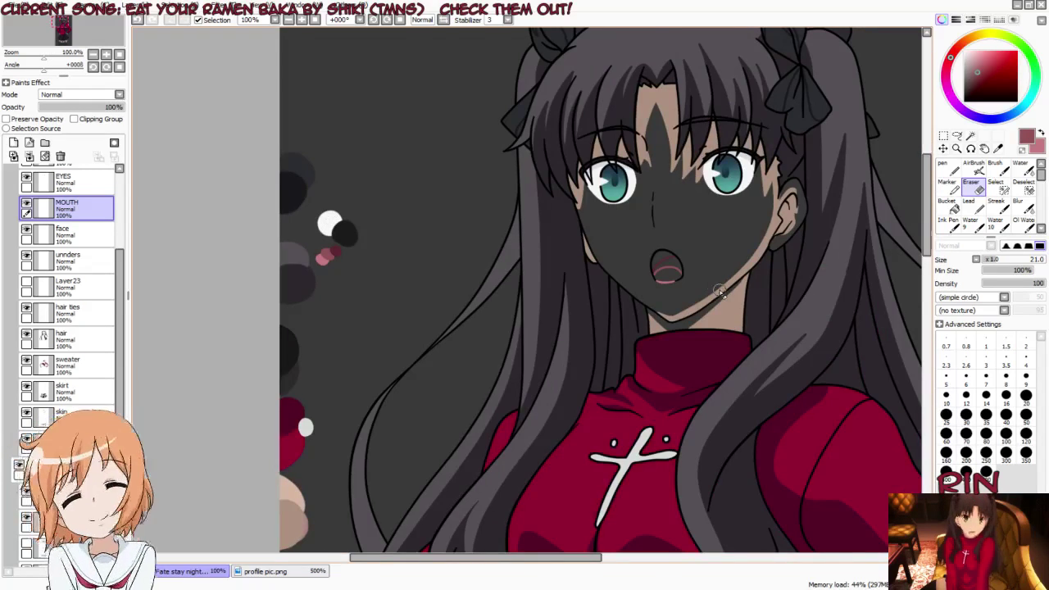
scroll(720, 294, up, 4)
Step: Fill the mouth interior pink on the face layer with three upward strokes
click(61, 234)
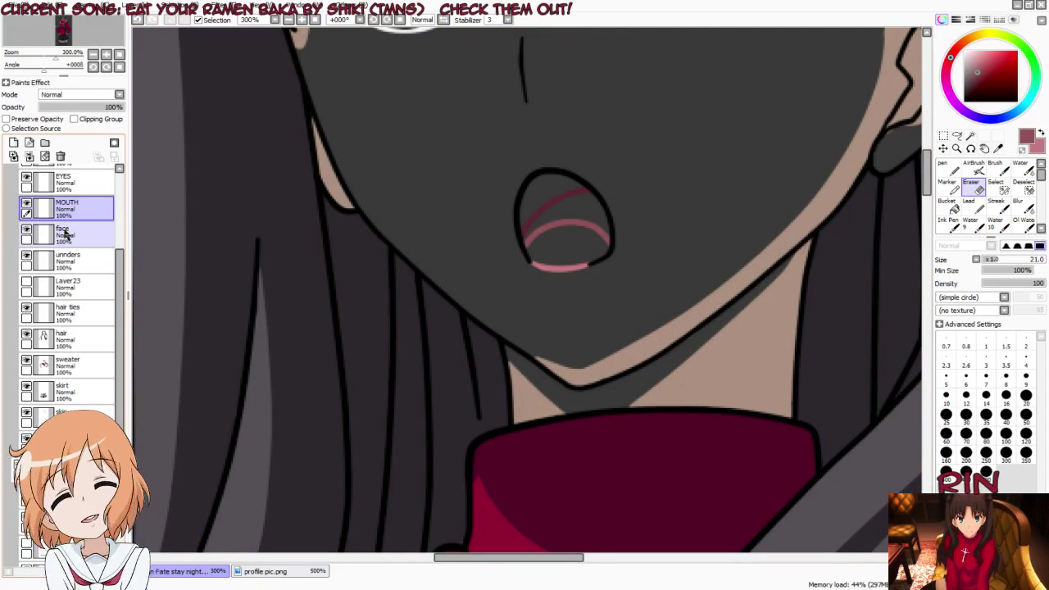
scroll(492, 233, up, 1)
scroll(506, 254, up, 2)
key(Tab)
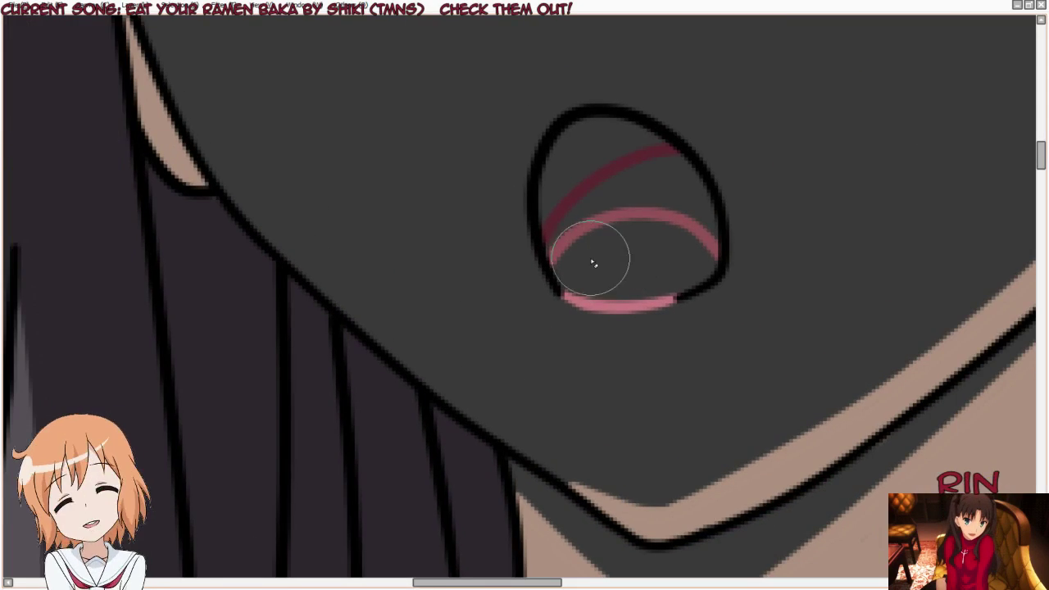
mouse_move(584, 273)
mouse_down()
mouse_move(558, 171)
mouse_move(602, 134)
mouse_up()
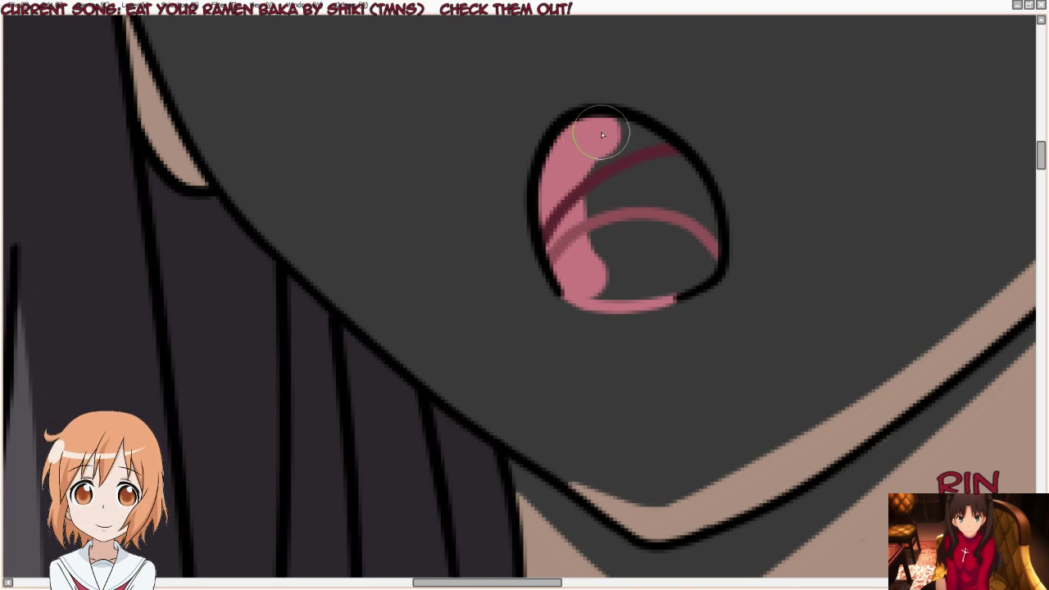
mouse_move(668, 167)
mouse_down()
mouse_move(694, 194)
mouse_move(665, 282)
mouse_up()
mouse_move(598, 280)
mouse_down()
mouse_move(614, 241)
mouse_move(637, 241)
mouse_move(661, 199)
mouse_up()
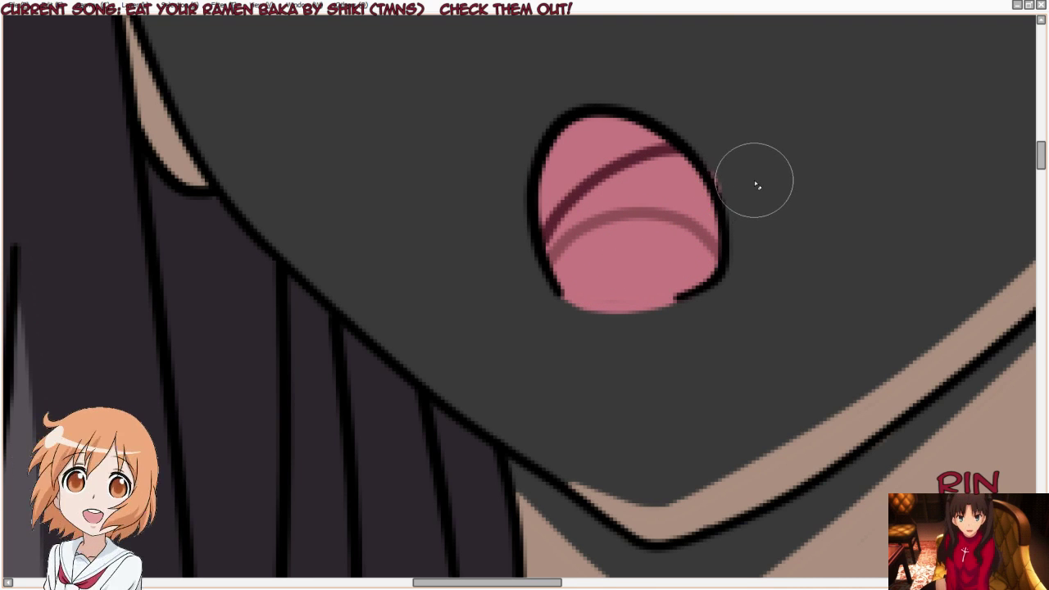
key(Tab)
Step: Hide the dark grey layer and thicken the dark line across the upper mouth on MOUTH
scroll(66, 328, down, 1)
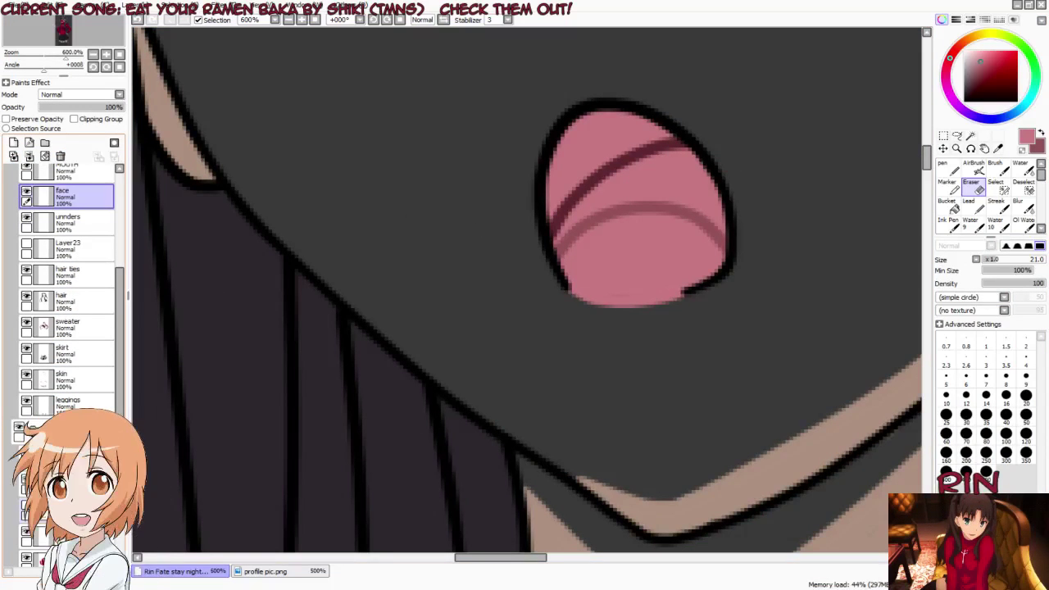
click(27, 508)
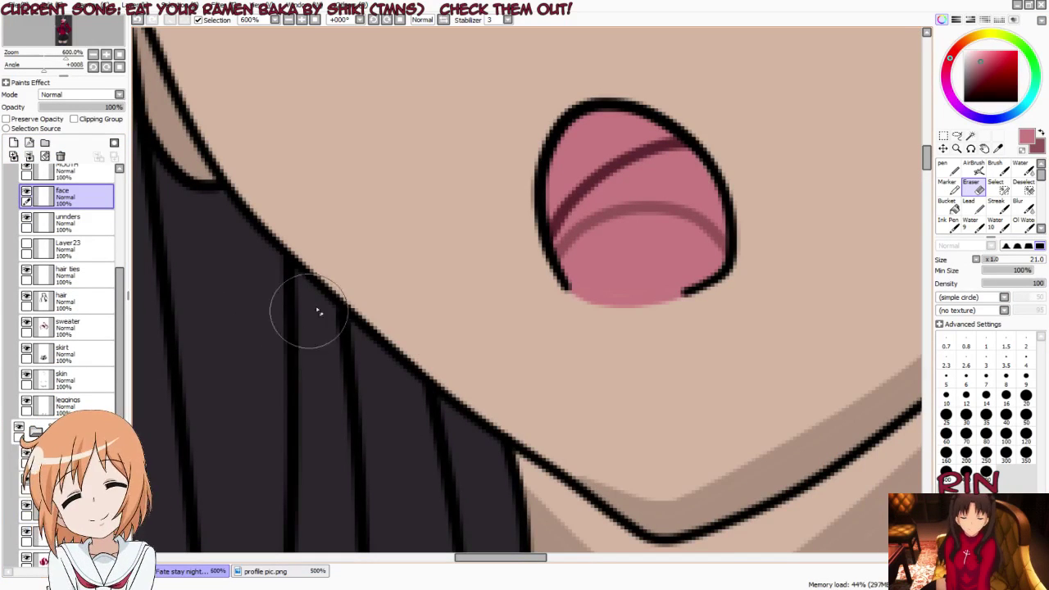
alt+click(574, 205)
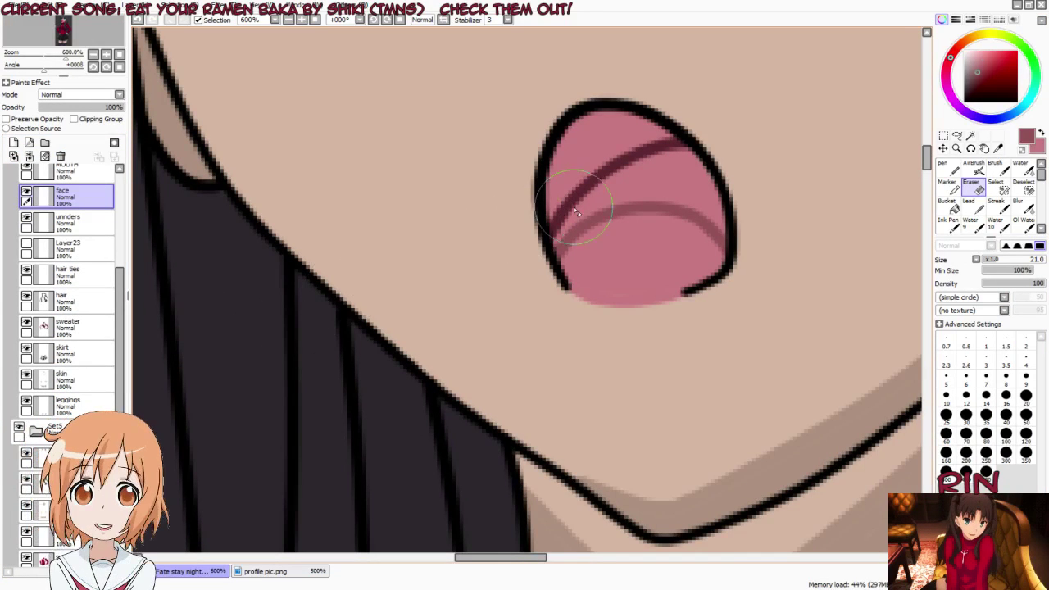
click(66, 170)
key(bracketleft)
key(bracketleft)
key(bracketleft)
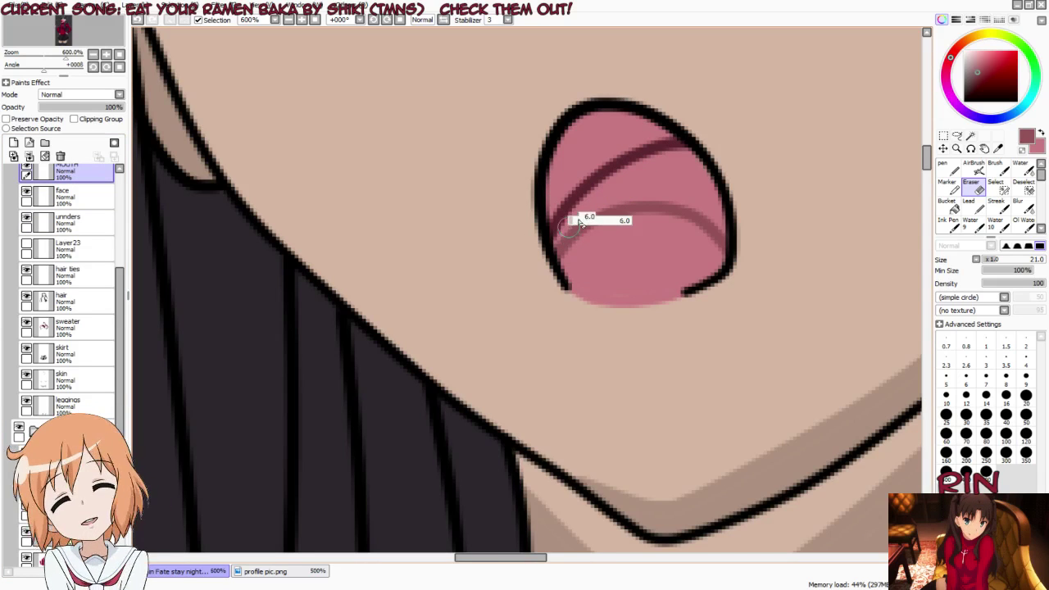
scroll(562, 232, up, 2)
key(e)
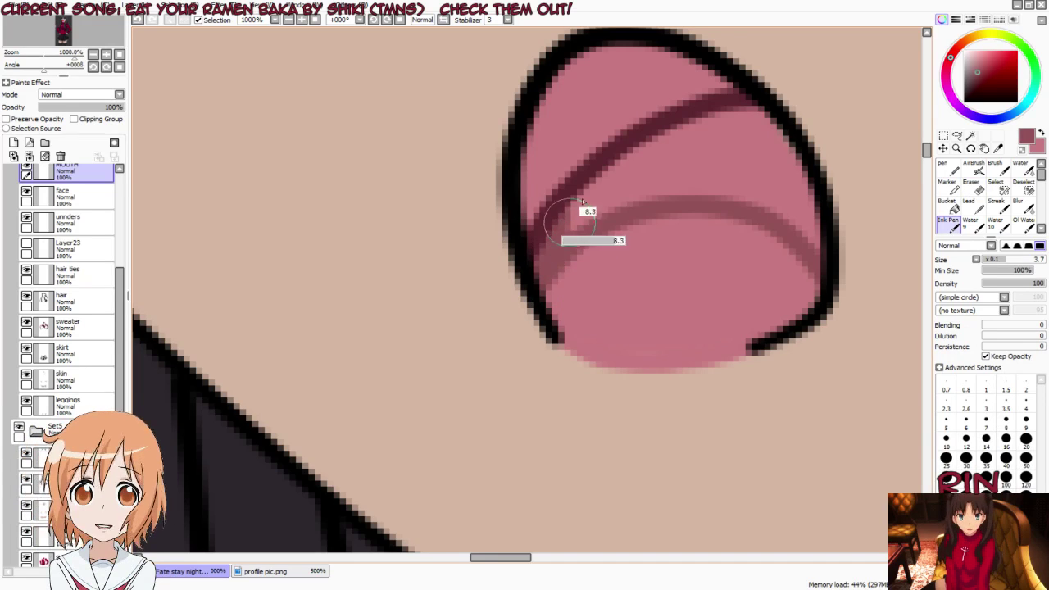
mouse_move(574, 215)
mouse_down()
mouse_move(696, 133)
mouse_move(750, 122)
mouse_move(789, 200)
mouse_move(713, 152)
mouse_move(628, 188)
mouse_move(761, 200)
mouse_move(815, 226)
mouse_move(853, 279)
mouse_move(844, 205)
mouse_up()
key(e)
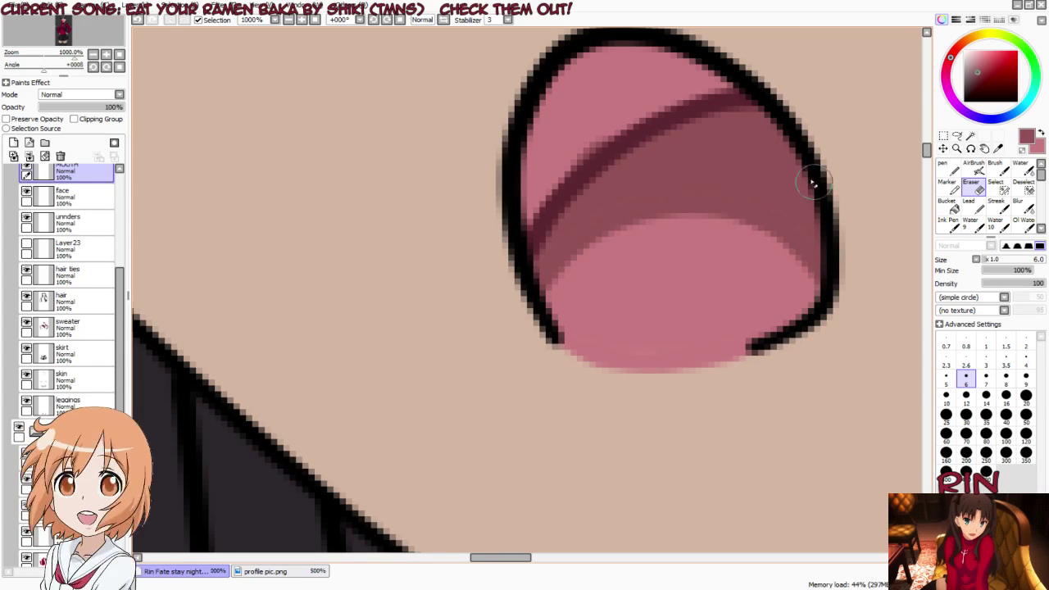
Step: Paint dark maroon shading in the upper mouth and cover stray paint with skin colour
scroll(574, 164, down, 4)
scroll(556, 213, down, 3)
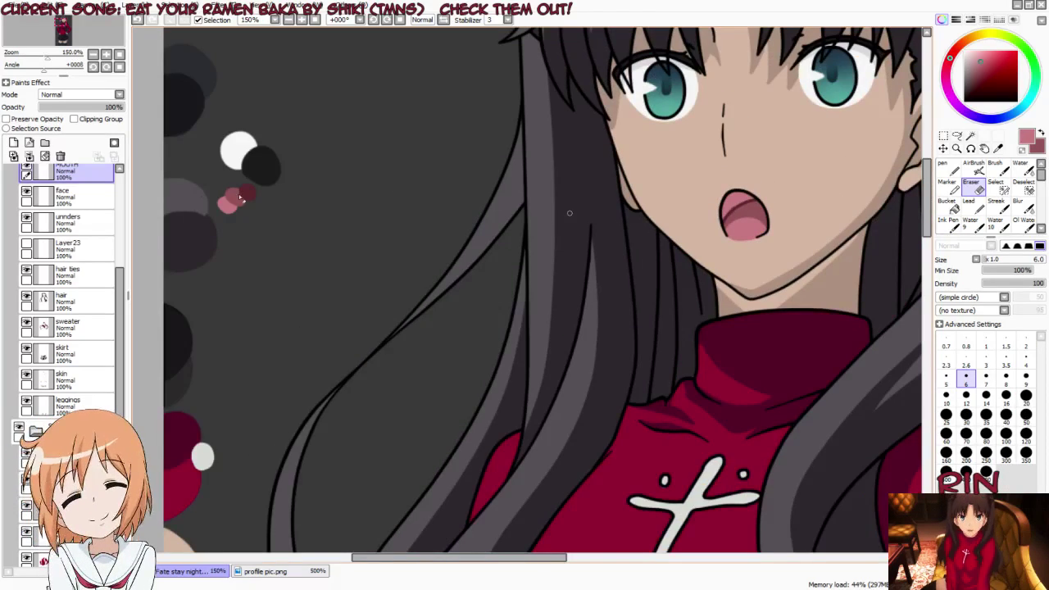
key(Tab)
scroll(735, 218, up, 1)
scroll(697, 238, up, 2)
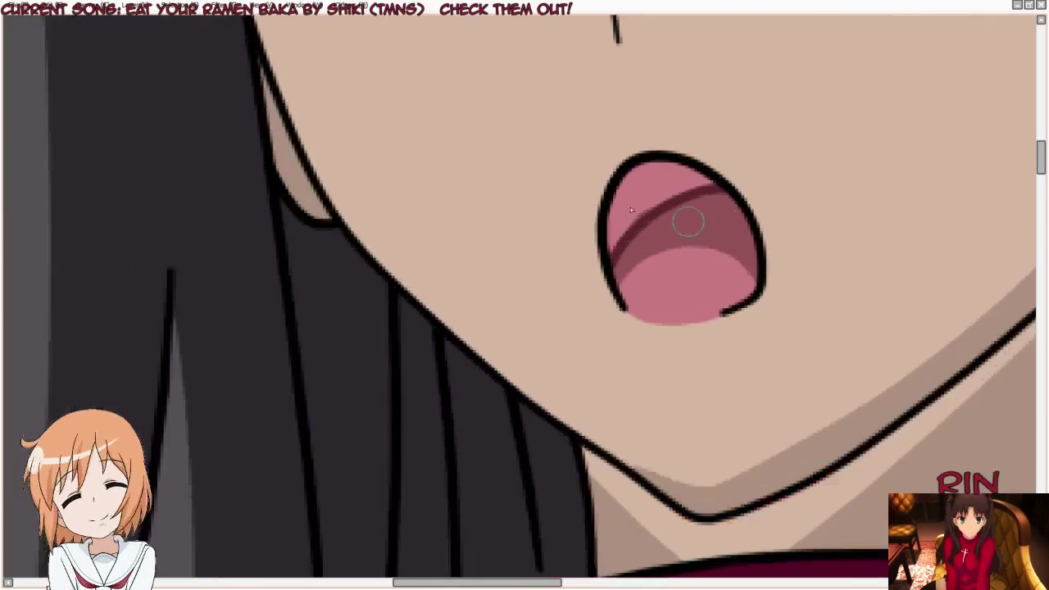
scroll(602, 277, up, 2)
mouse_move(603, 278)
mouse_down()
mouse_move(576, 300)
mouse_move(625, 189)
mouse_move(686, 129)
mouse_move(727, 140)
mouse_move(628, 235)
mouse_move(739, 167)
mouse_move(858, 140)
mouse_move(862, 155)
mouse_move(785, 115)
mouse_move(792, 105)
mouse_up()
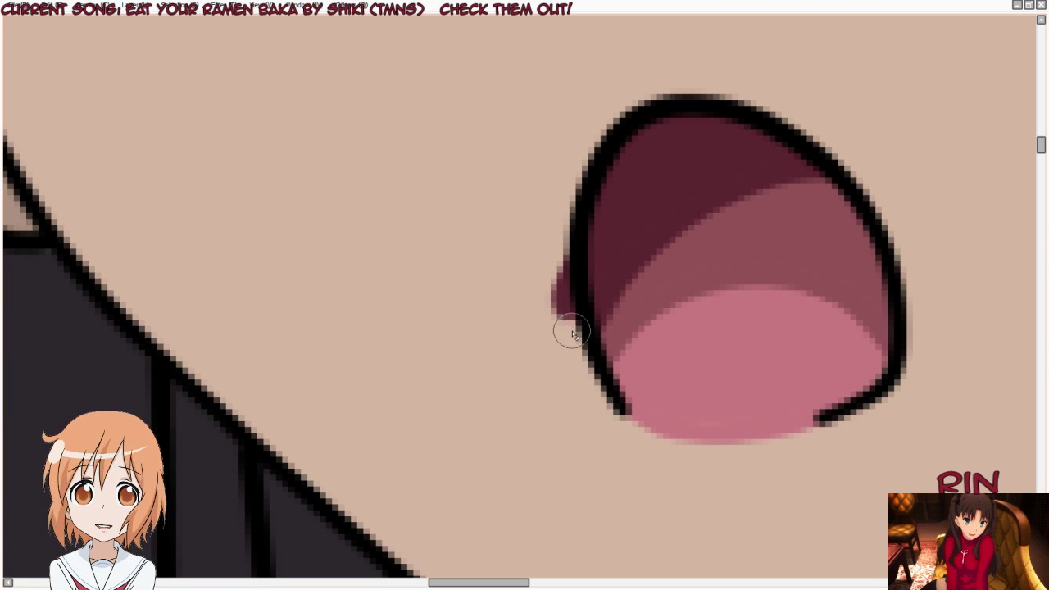
drag(565, 330, 569, 221)
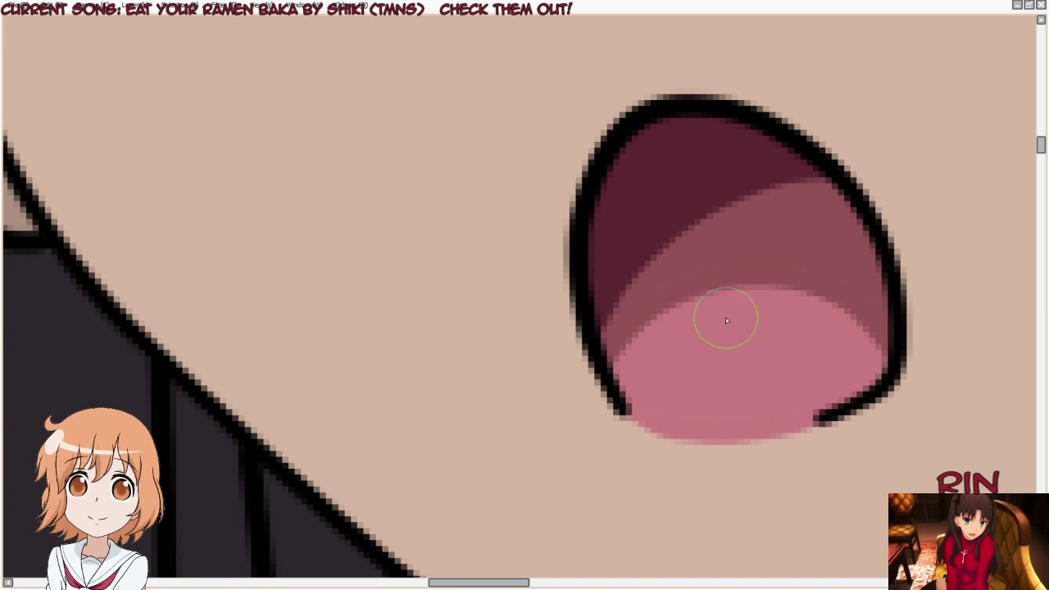
scroll(673, 332, down, 3)
Step: Zoom out to review the full Rin figure, then select the hair ties layer with panels hidden
key(Tab)
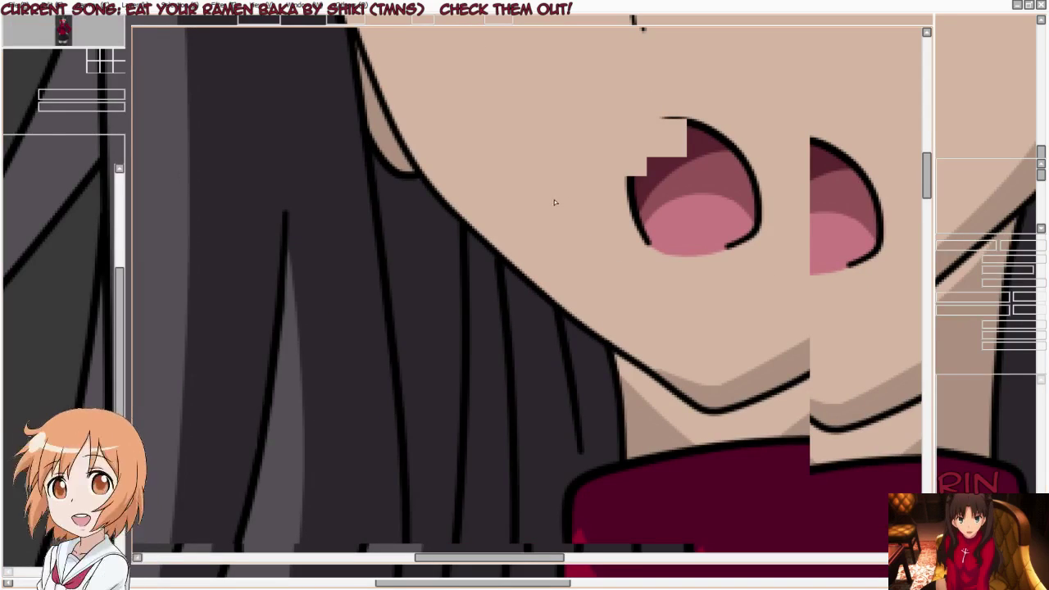
scroll(500, 203, down, 2)
scroll(517, 222, down, 2)
scroll(533, 240, down, 2)
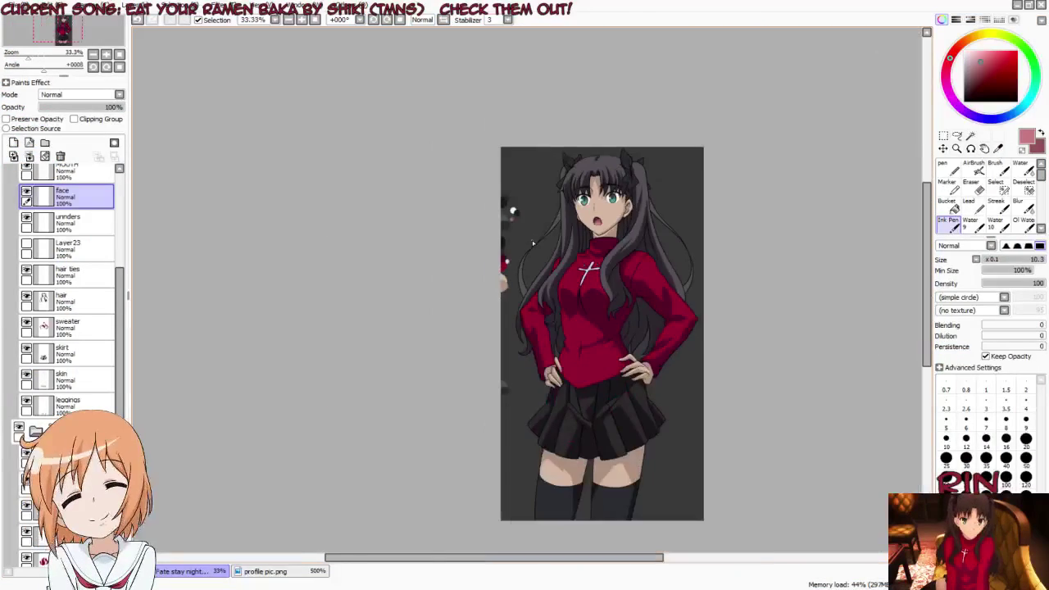
scroll(543, 235, up, 2)
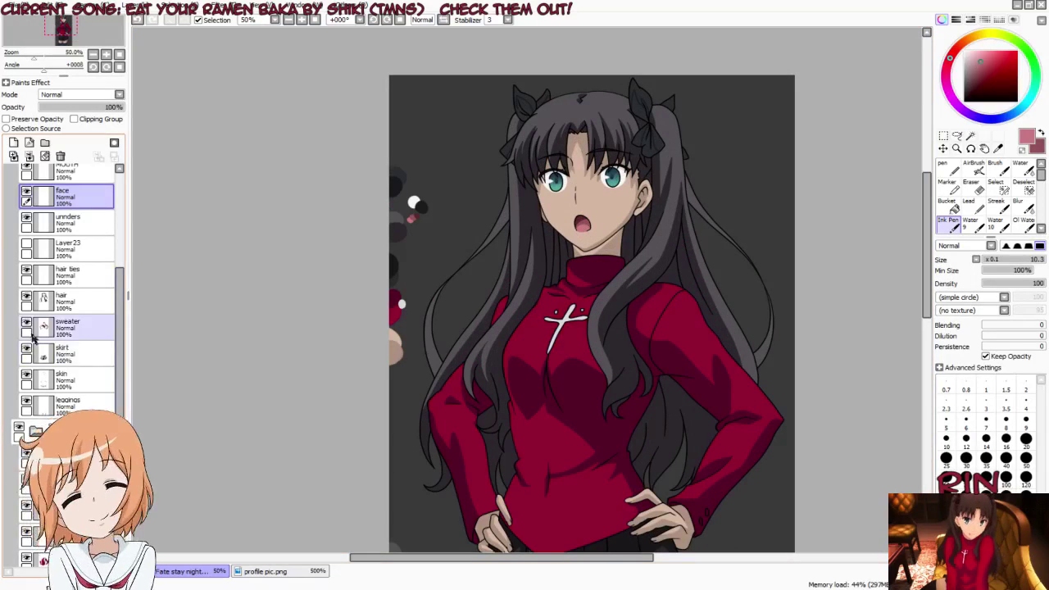
scroll(53, 269, up, 2)
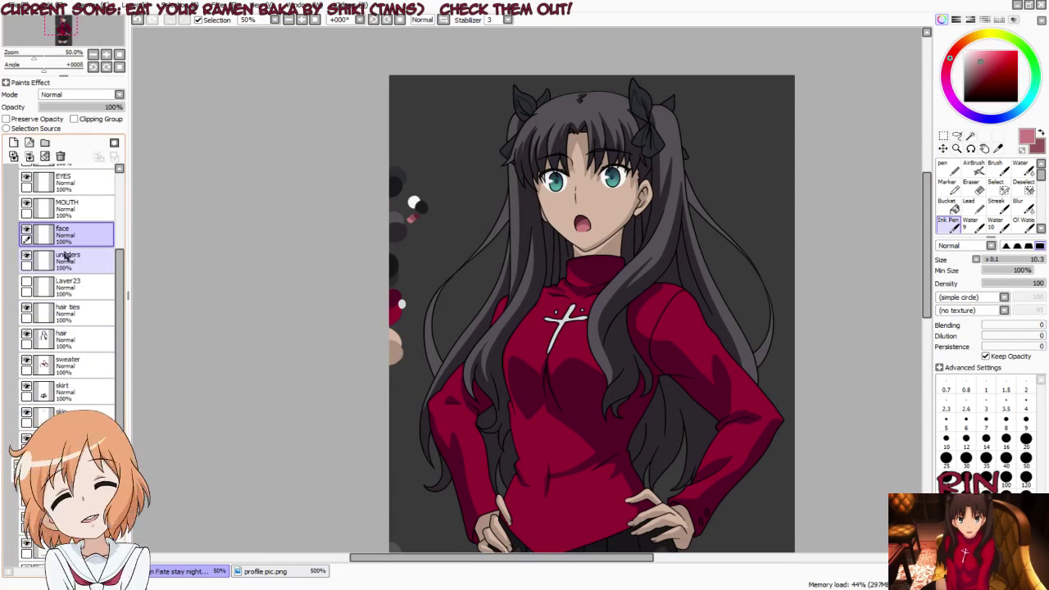
scroll(619, 205, up, 2)
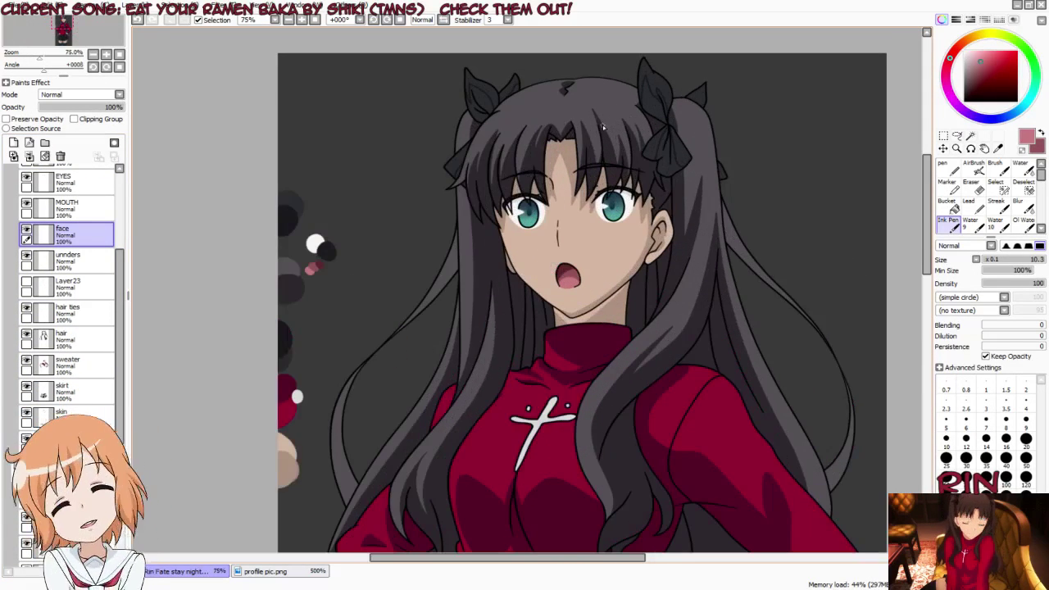
scroll(560, 146, down, 3)
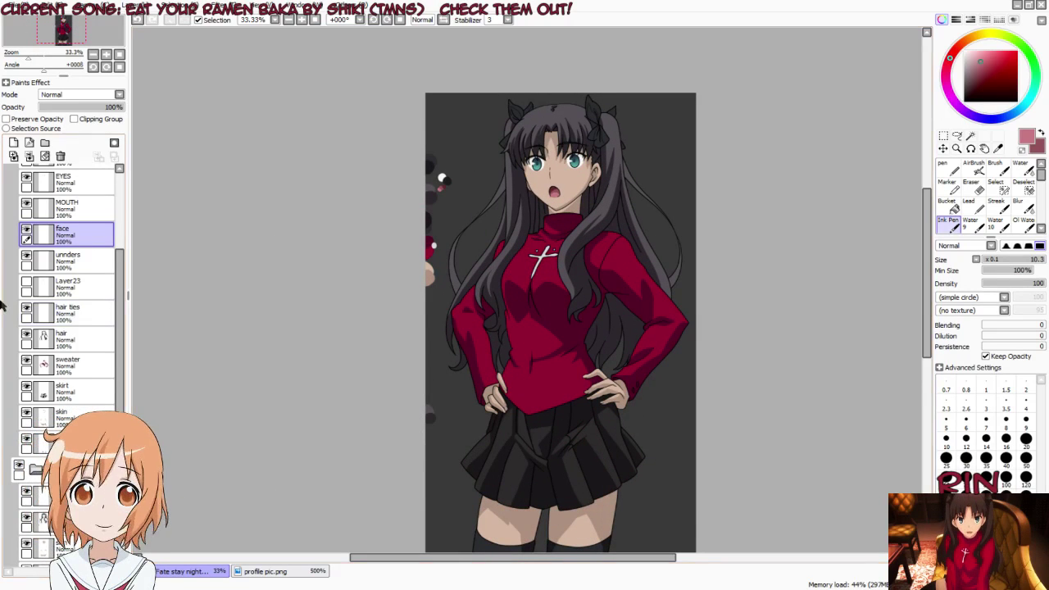
scroll(59, 233, up, 2)
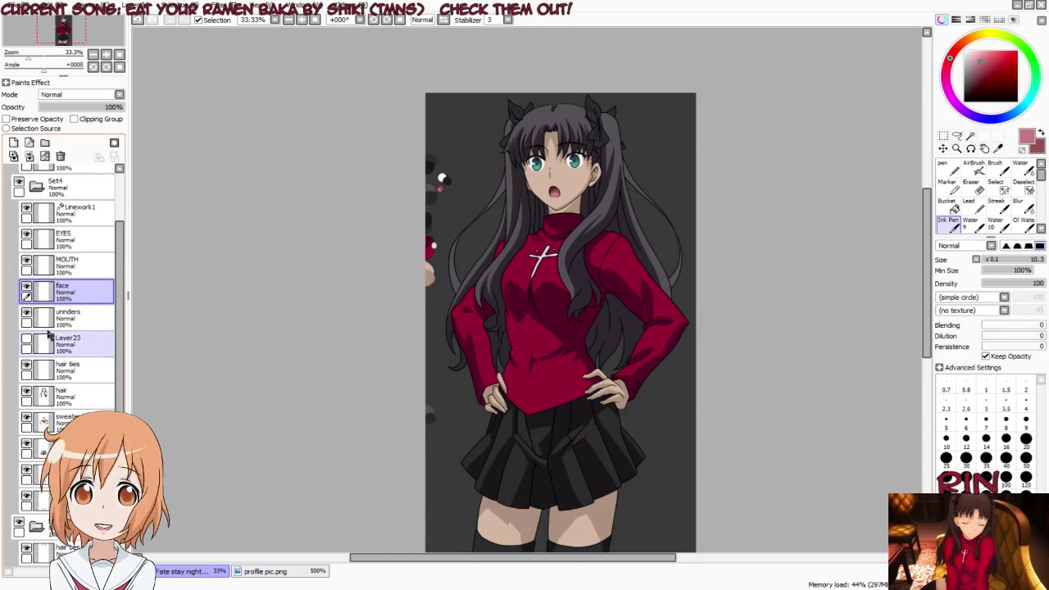
click(64, 370)
scroll(453, 199, up, 3)
key(Tab)
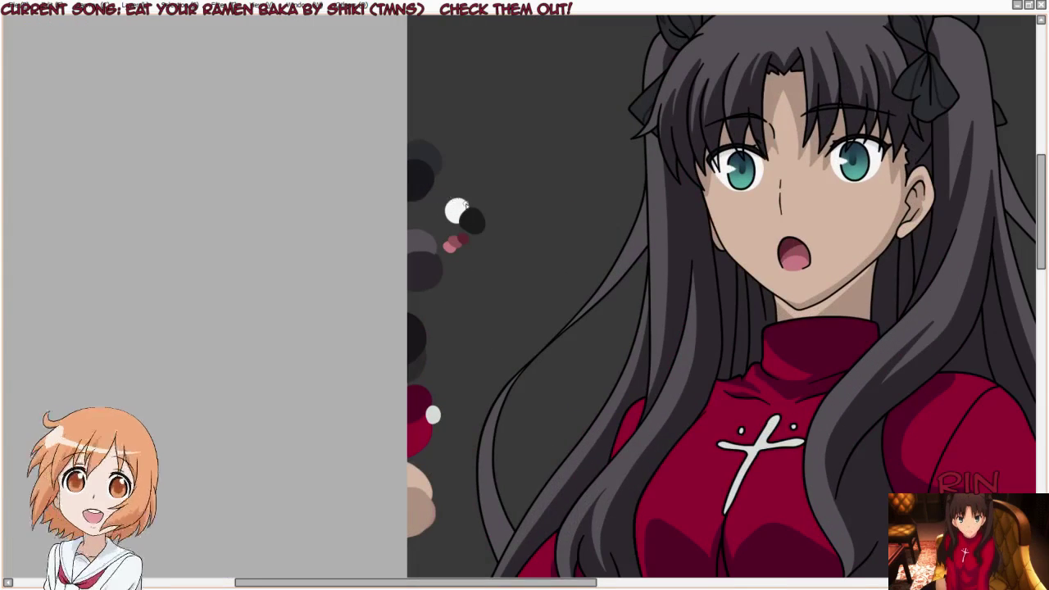
Step: Darken the shaded part and lower edge of a hair ribbon
scroll(538, 126, down, 1)
scroll(574, 156, down, 1)
scroll(651, 126, up, 2)
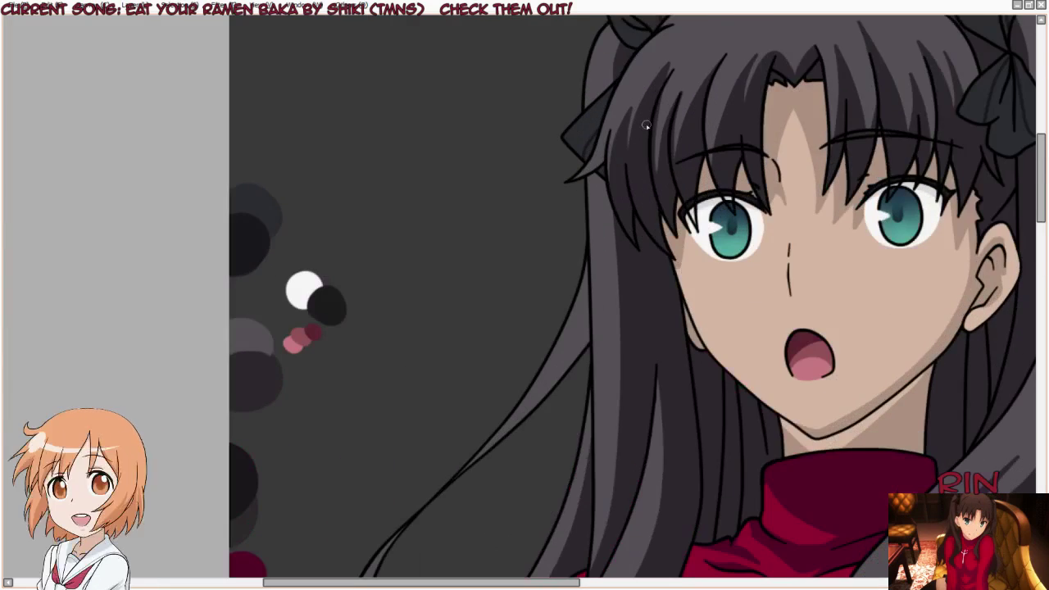
scroll(604, 118, up, 2)
scroll(604, 114, up, 1)
scroll(607, 135, up, 1)
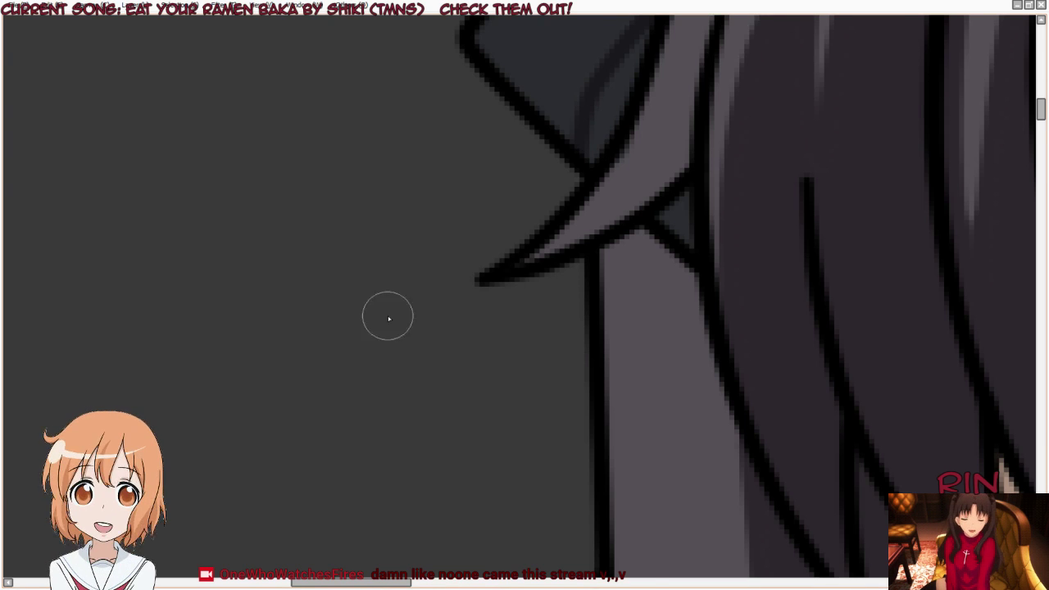
scroll(445, 276, down, 1)
scroll(628, 227, down, 1)
scroll(621, 136, down, 1)
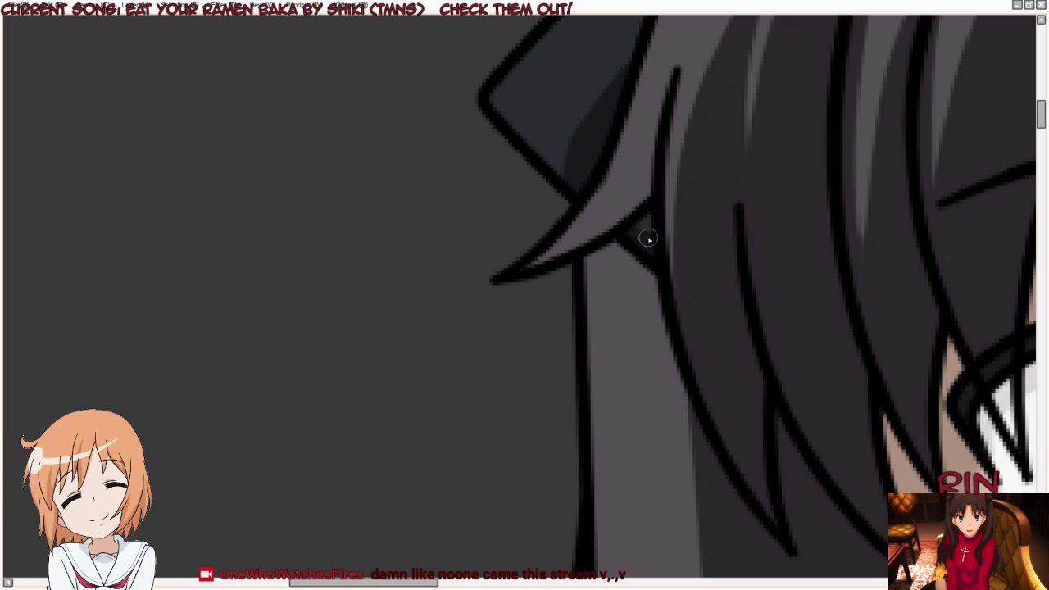
scroll(410, 192, down, 1)
scroll(414, 201, up, 1)
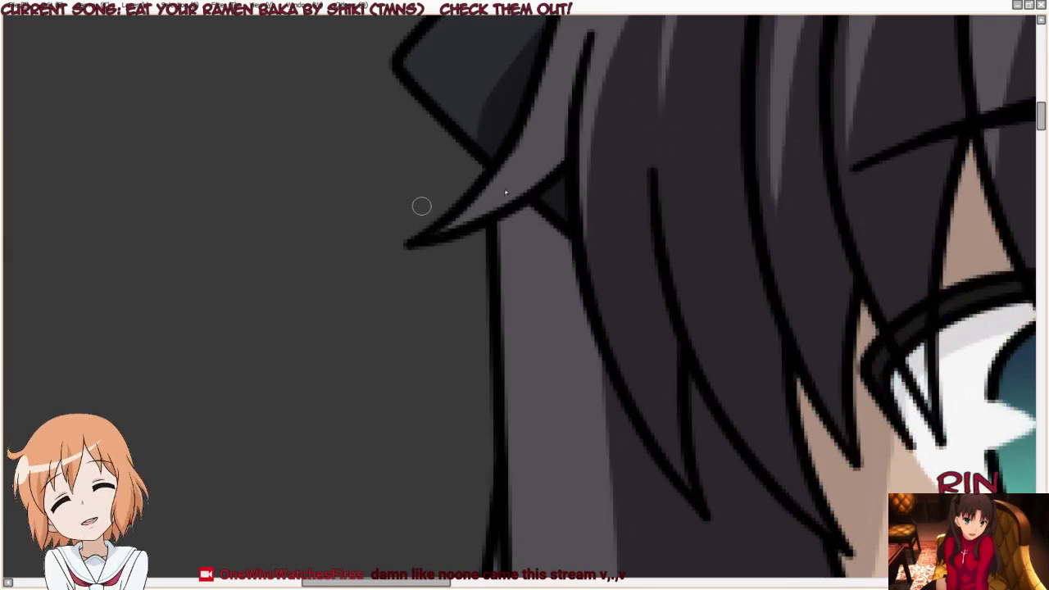
scroll(328, 221, down, 2)
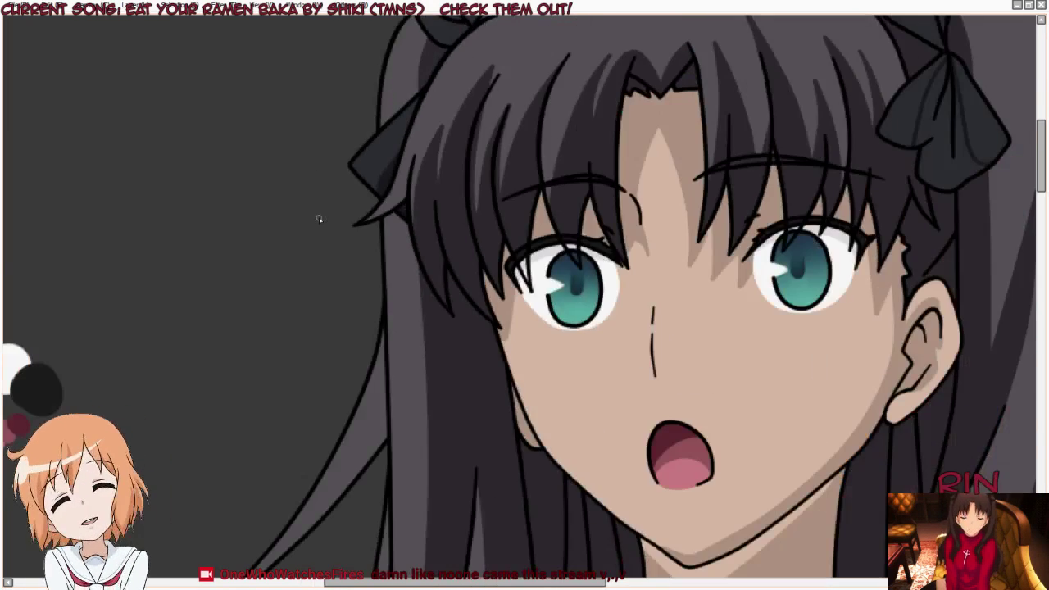
scroll(320, 219, down, 2)
scroll(361, 119, up, 2)
scroll(352, 119, up, 2)
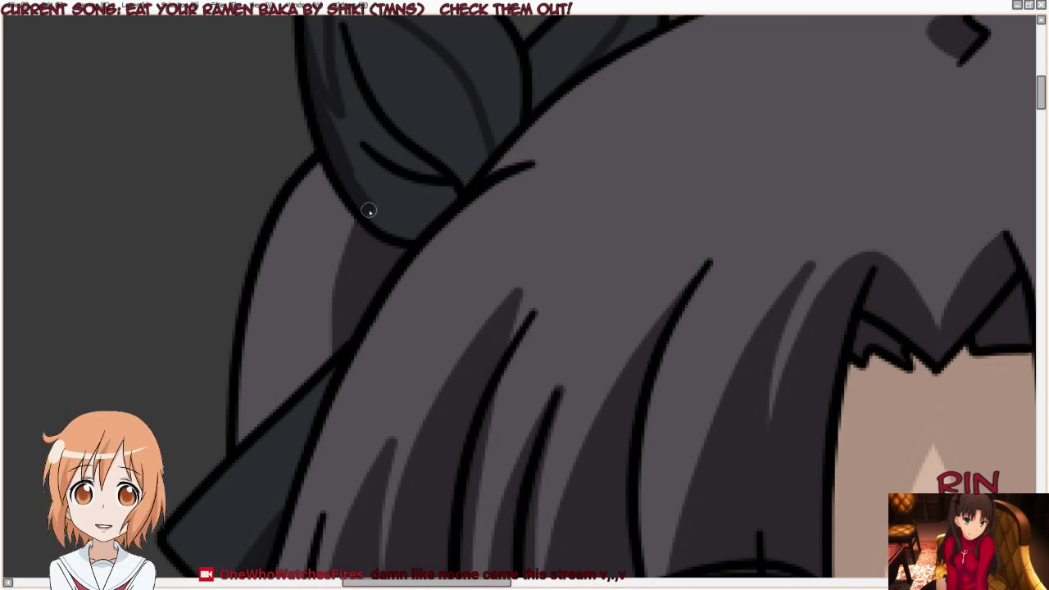
drag(396, 232, 410, 237)
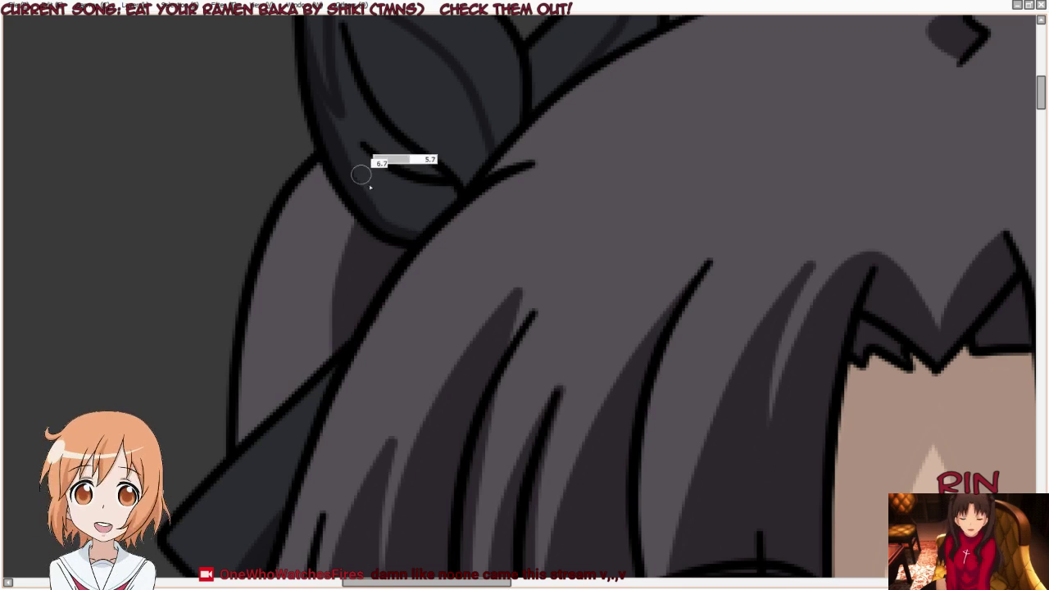
mouse_move(361, 168)
mouse_down()
mouse_move(415, 218)
mouse_move(468, 162)
mouse_move(459, 89)
mouse_move(405, 38)
mouse_move(371, 24)
mouse_move(358, 65)
mouse_move(361, 155)
mouse_move(339, 108)
mouse_move(330, 177)
mouse_up()
Step: With a larger brush, shade inside the left and right ribbon lobes and clean the smudge off the hair edge
scroll(385, 98, up, 1)
key(bracketright)
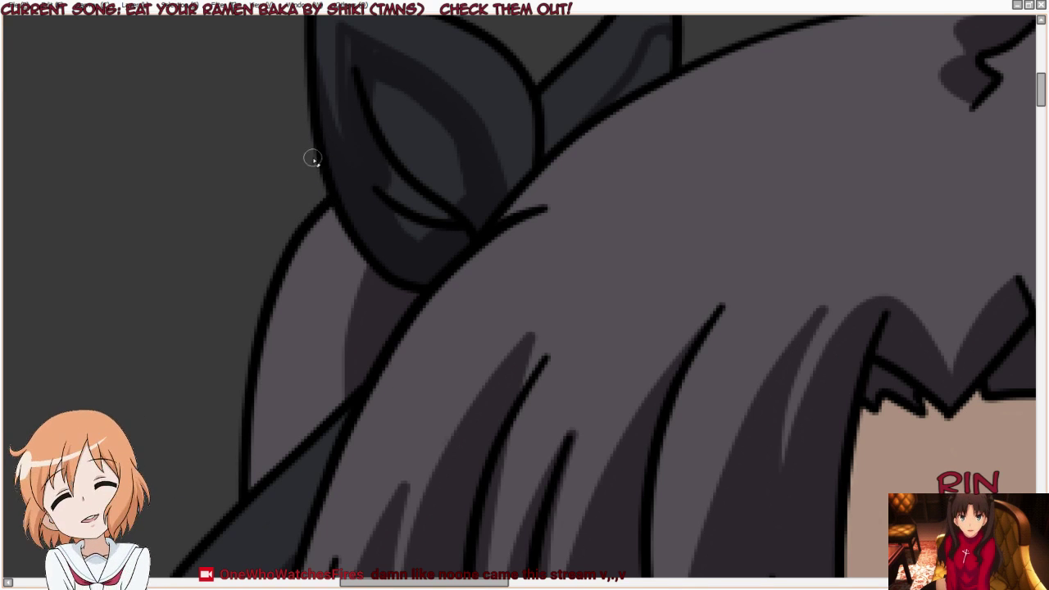
mouse_move(361, 90)
mouse_down()
mouse_move(351, 47)
mouse_move(402, 164)
mouse_move(375, 172)
mouse_move(441, 216)
mouse_move(445, 188)
mouse_move(398, 87)
mouse_move(429, 191)
mouse_up()
scroll(390, 162, down, 2)
scroll(390, 161, up, 2)
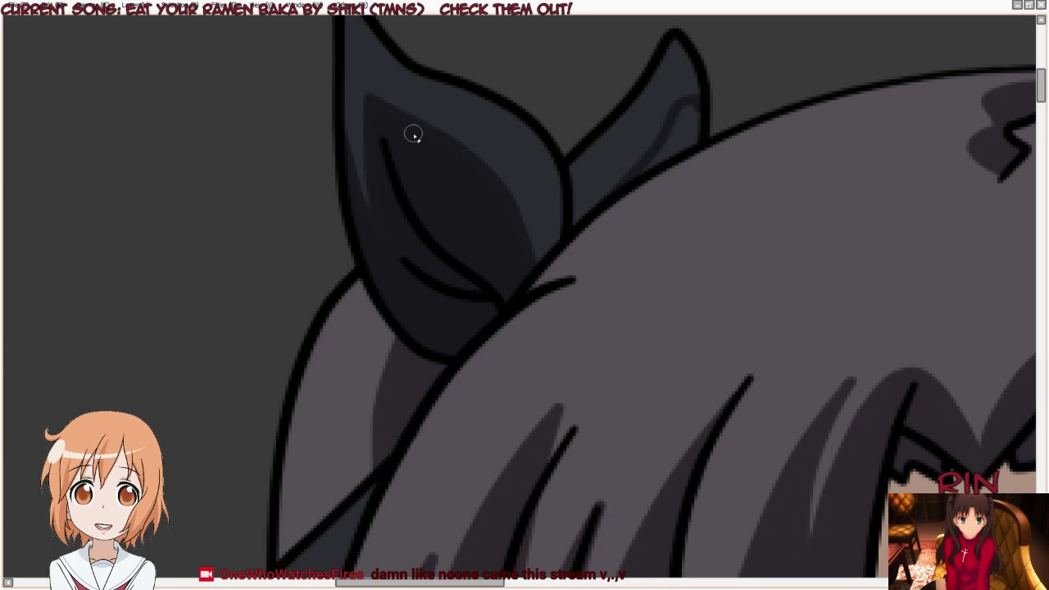
mouse_move(609, 175)
mouse_down()
mouse_move(663, 172)
mouse_move(651, 171)
mouse_move(695, 118)
mouse_up()
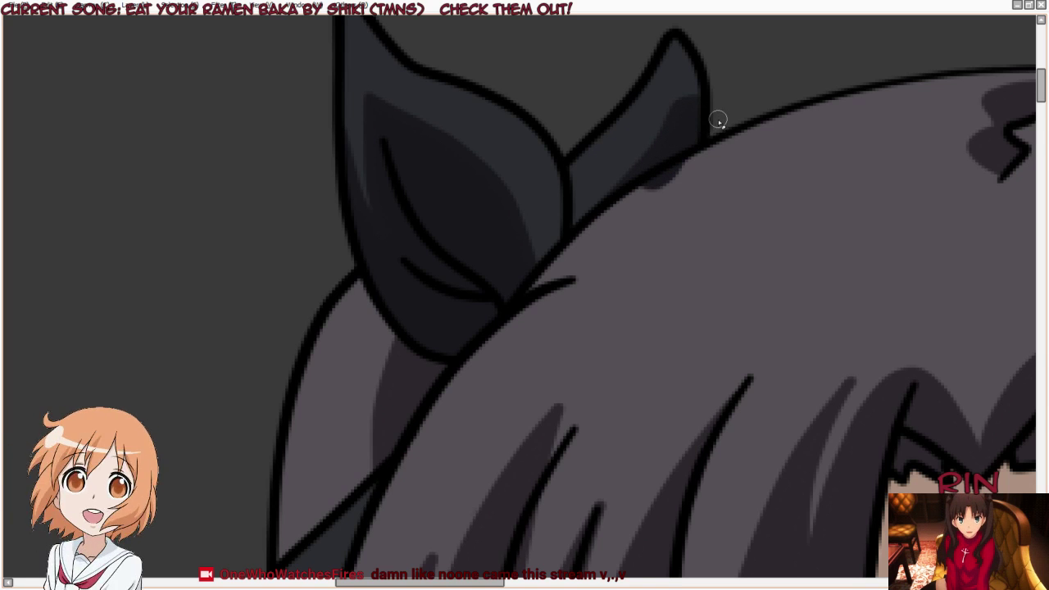
mouse_move(698, 165)
mouse_down()
mouse_move(651, 187)
mouse_move(683, 170)
mouse_up()
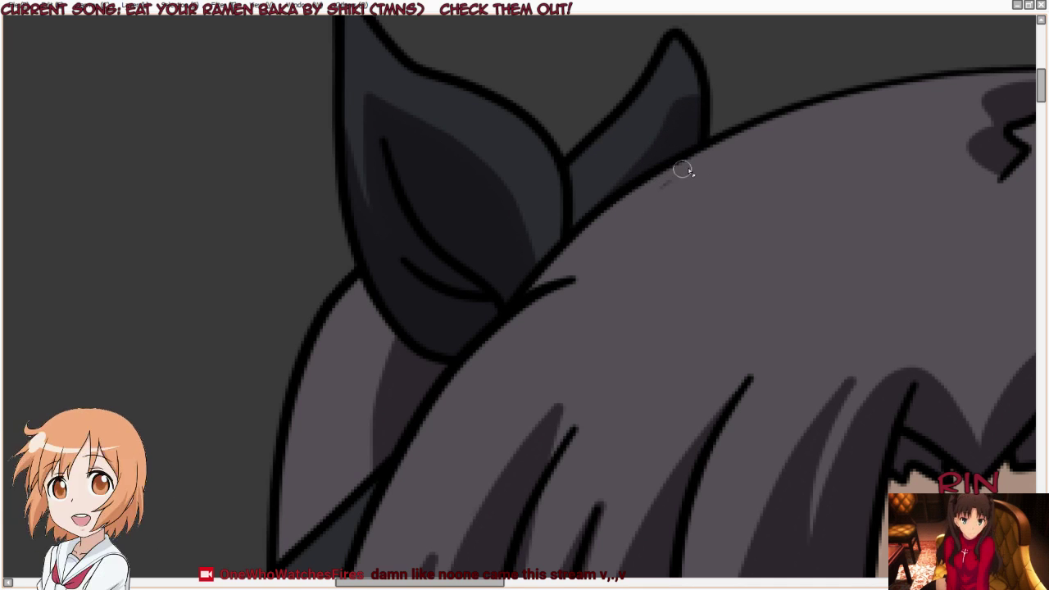
Step: Paint a dark shadow down the ribbon's inner edge, then zoom out to check it
scroll(218, 218, down, 3)
scroll(219, 218, down, 2)
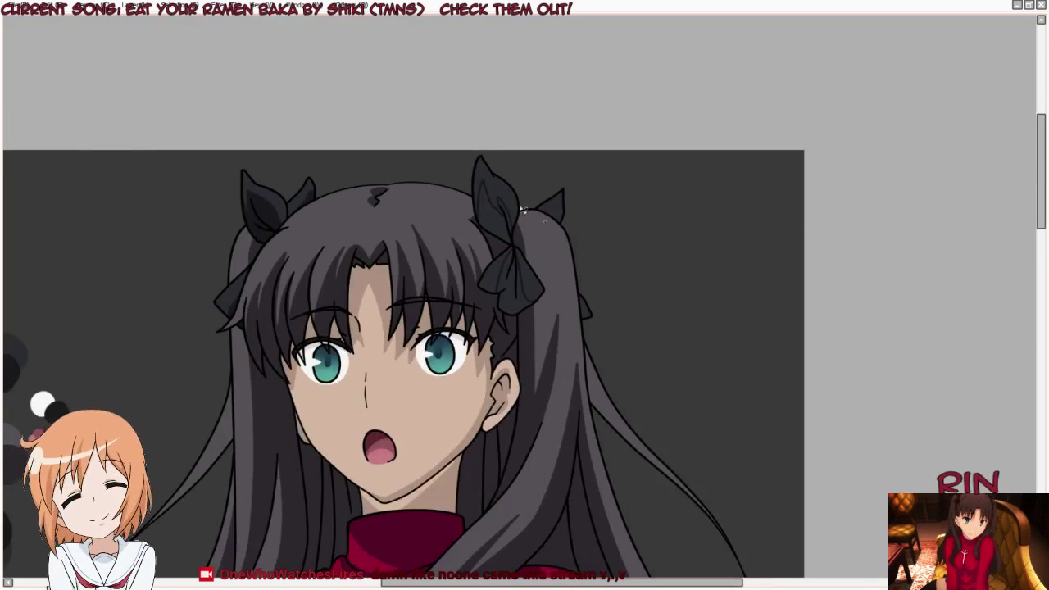
scroll(499, 208, up, 5)
scroll(498, 208, up, 1)
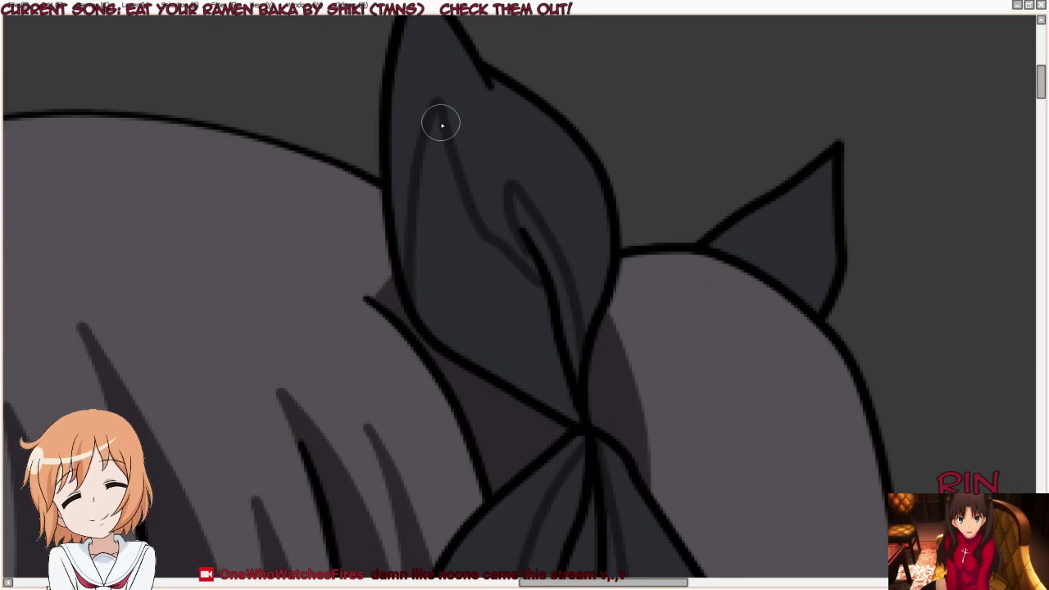
mouse_move(439, 107)
mouse_down()
mouse_move(428, 296)
mouse_move(445, 328)
mouse_move(585, 419)
mouse_up()
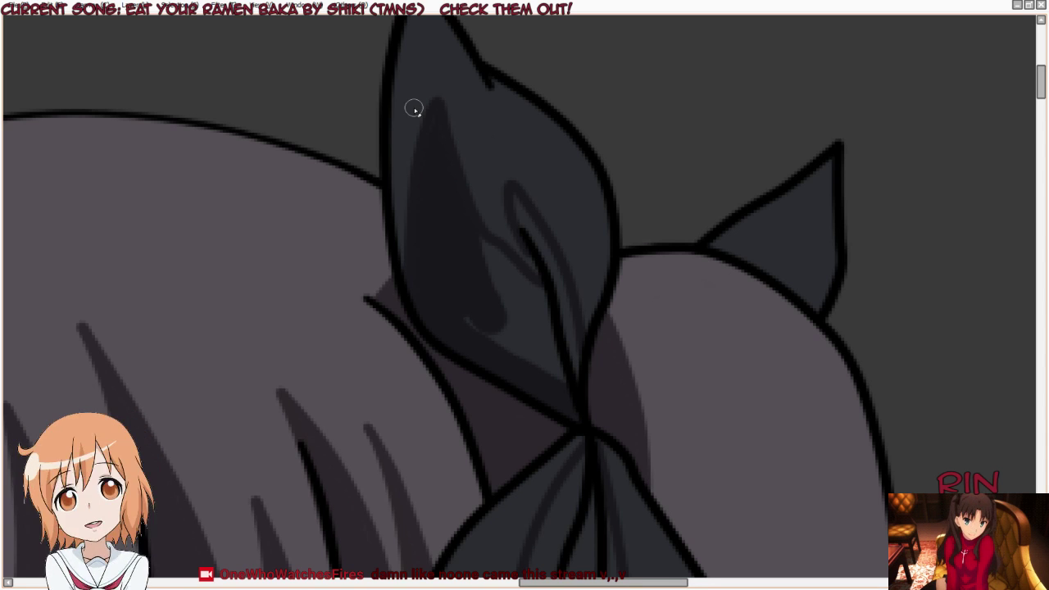
scroll(492, 328, down, 3)
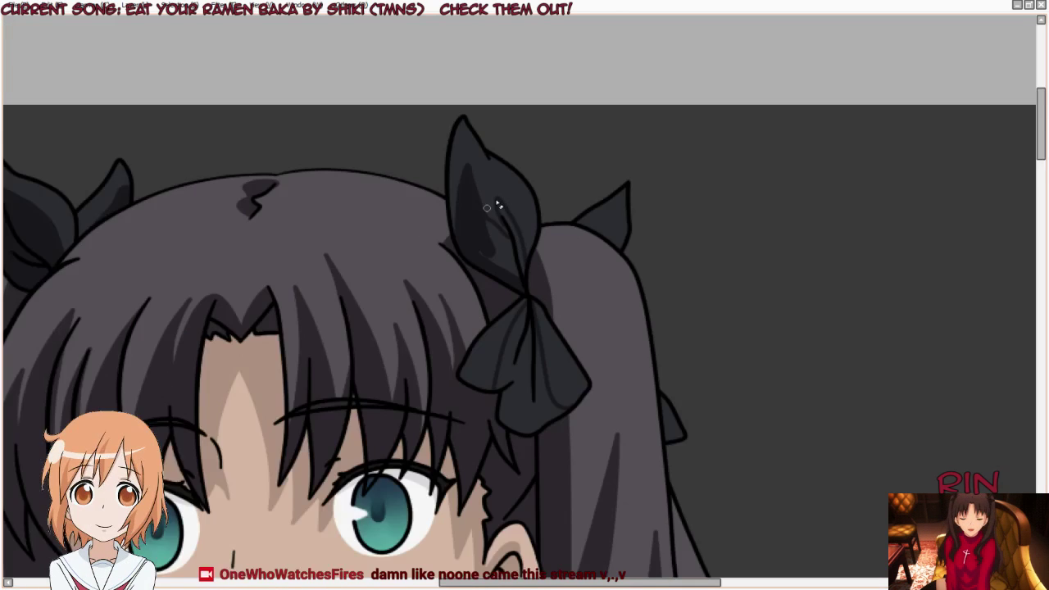
scroll(491, 229, down, 1)
scroll(492, 243, down, 2)
scroll(499, 260, down, 1)
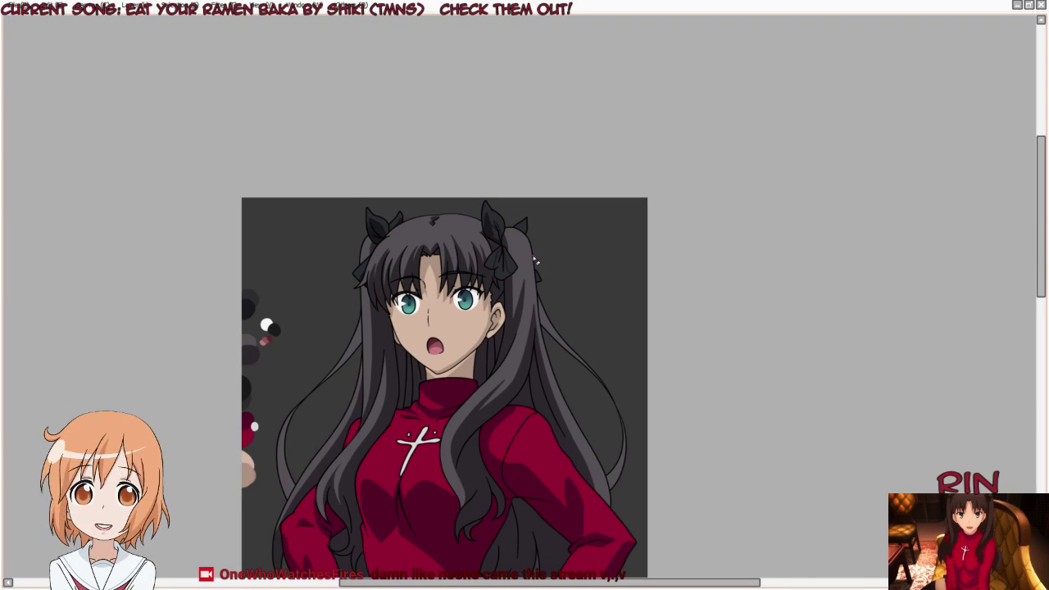